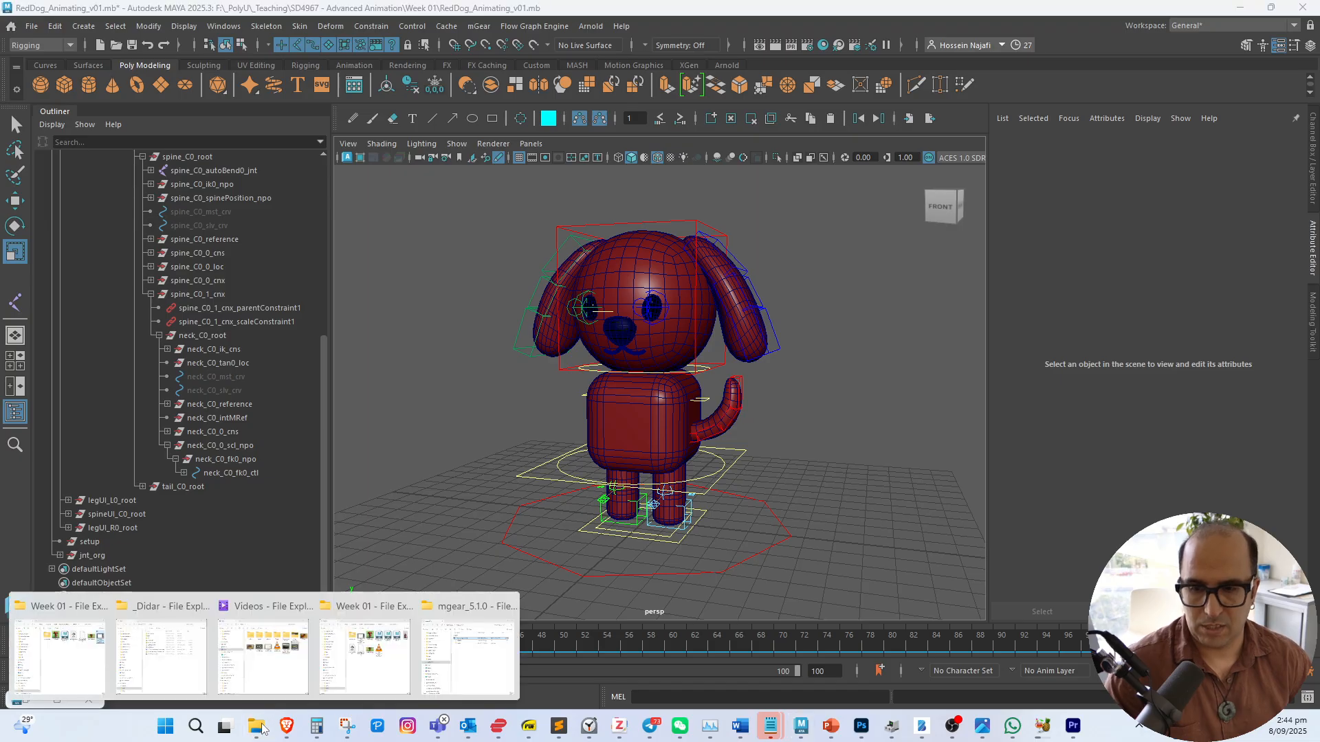
Play the reference video Ref.mp4 from the Week 01 folder and close the player
left_click(379, 666)
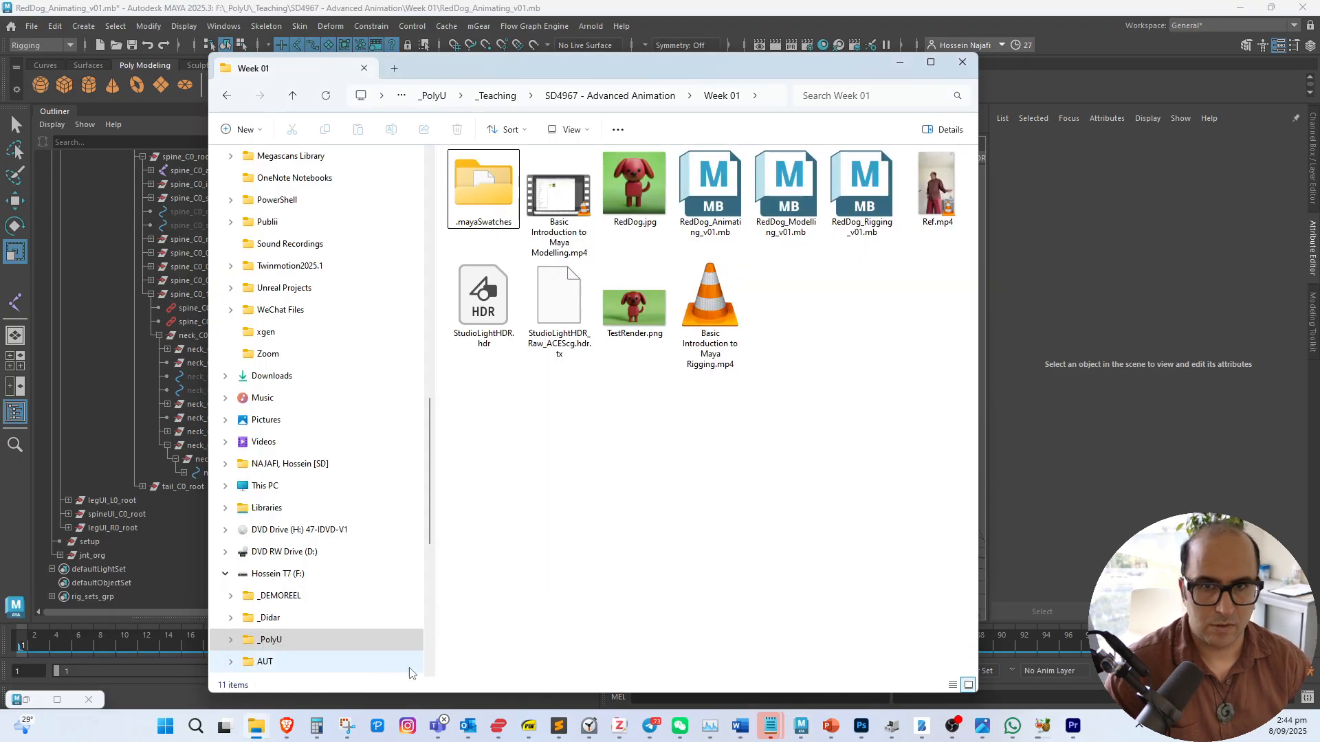
left_click(937, 211)
key("Return")
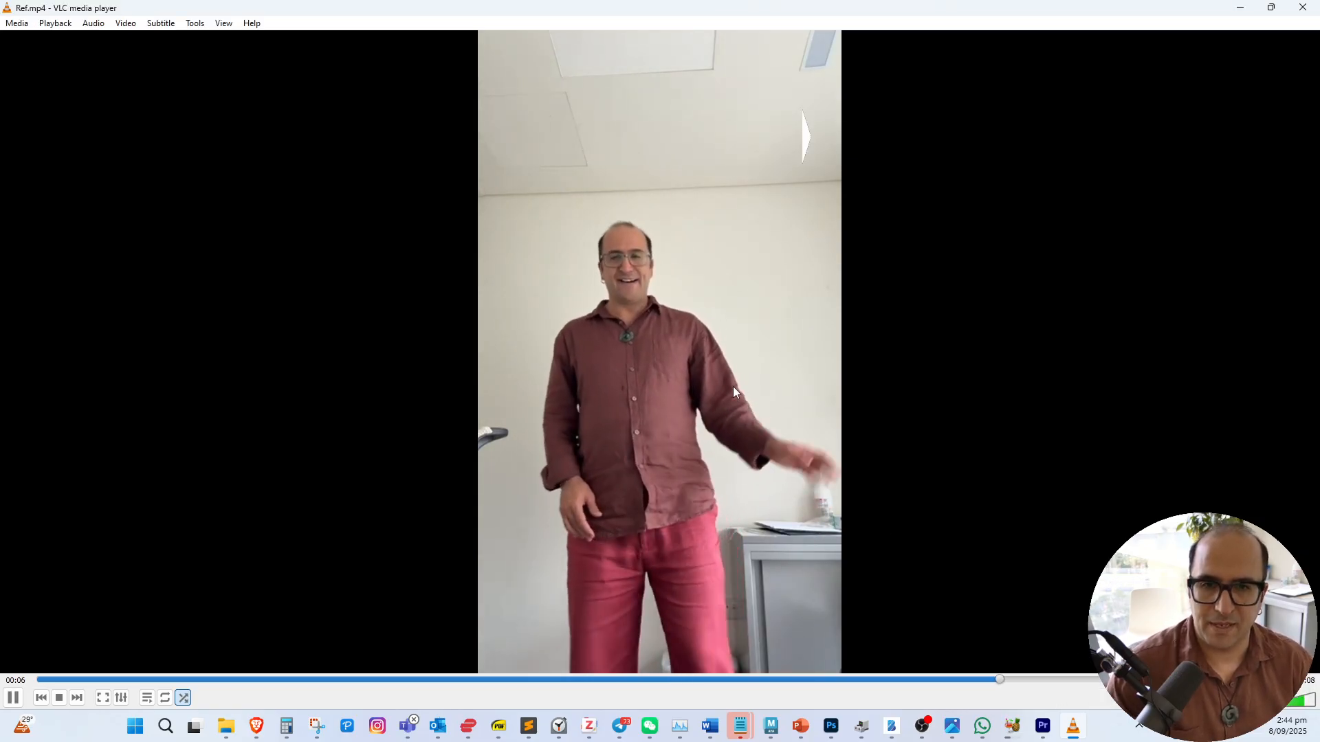
left_click(1303, 8)
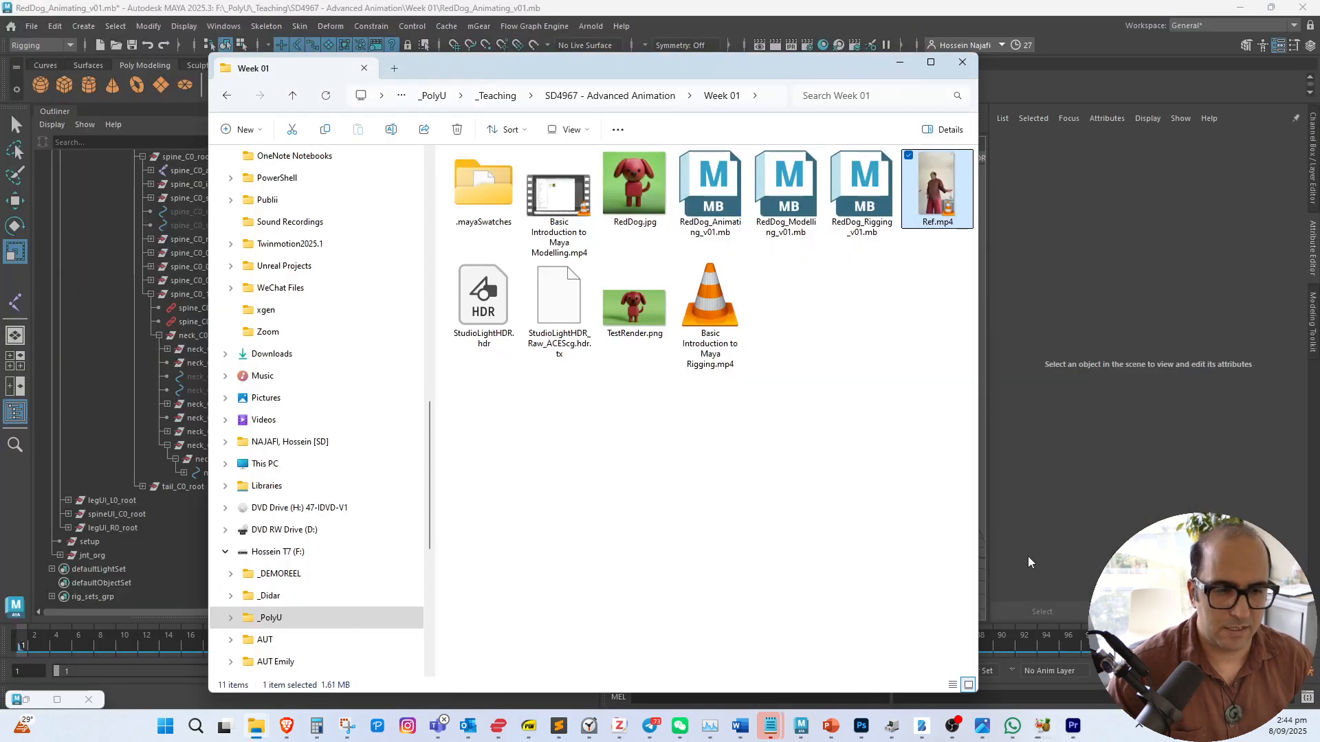
Switch to Premiere Pro, open the recent Untitled project and delete its existing clips and sequence
left_click(1073, 726)
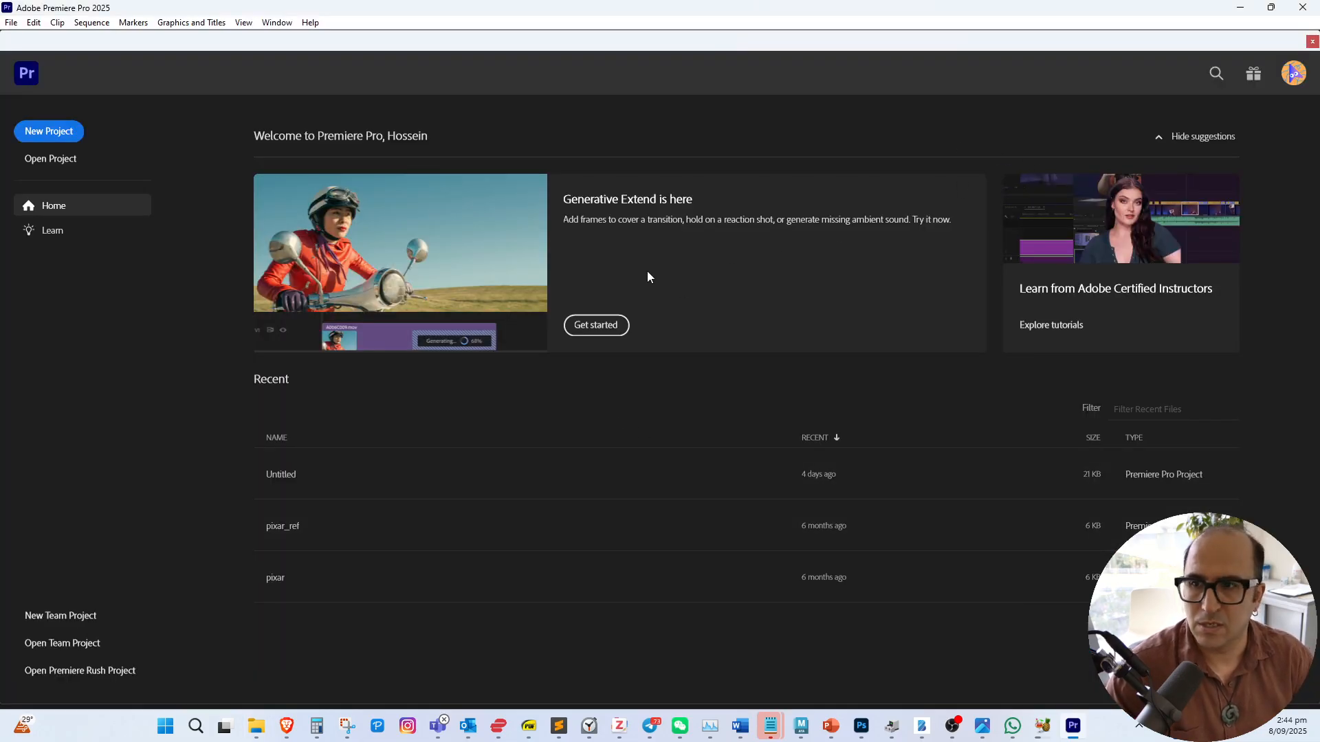
left_click(286, 483)
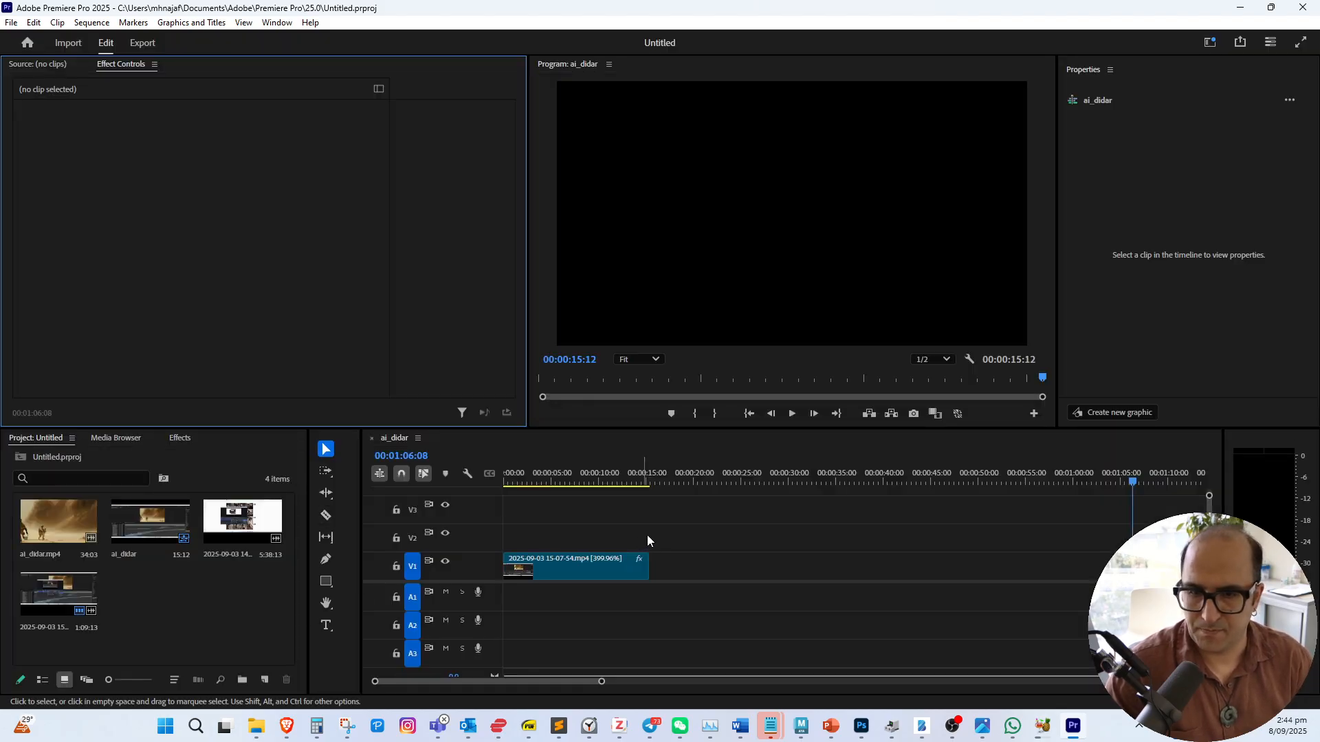
left_click_drag(646, 534, 505, 616)
key("Delete")
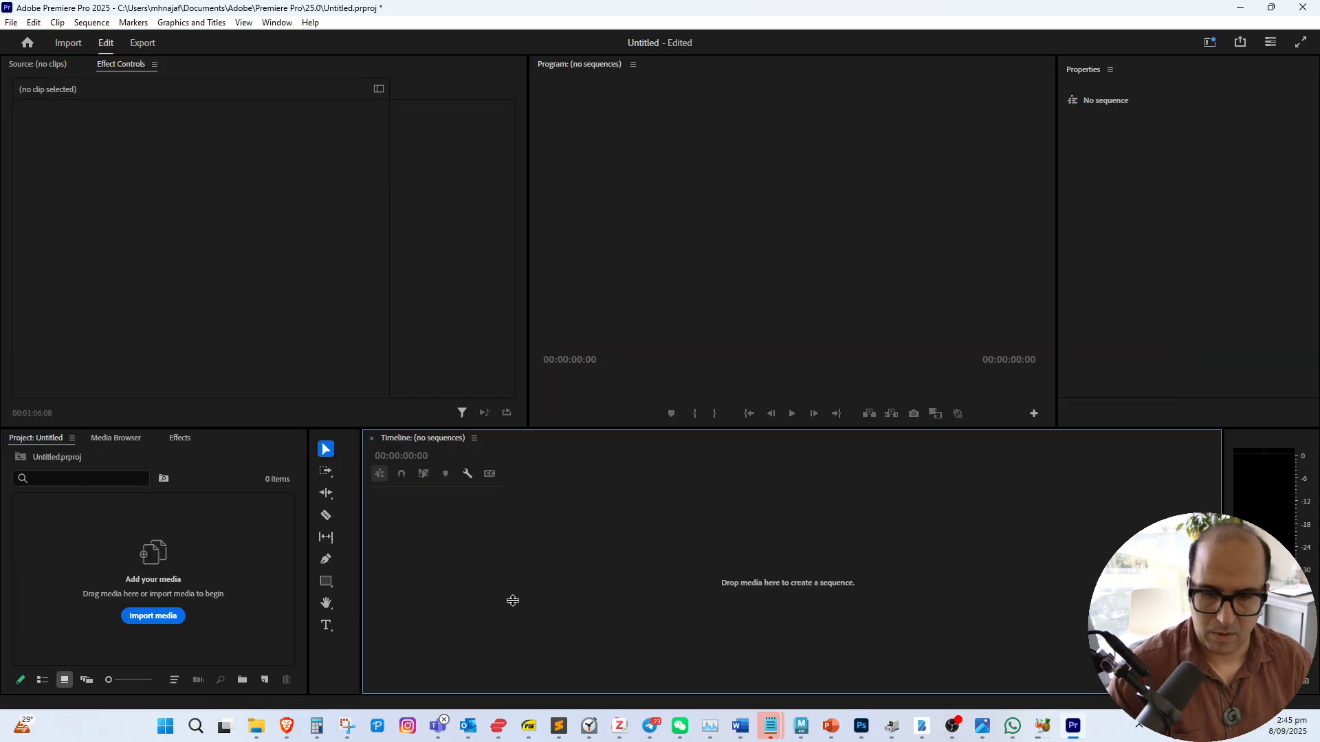
Import Ref.mp4 from the Week 01 folder into the project and create a new sequence from it
left_click(256, 727)
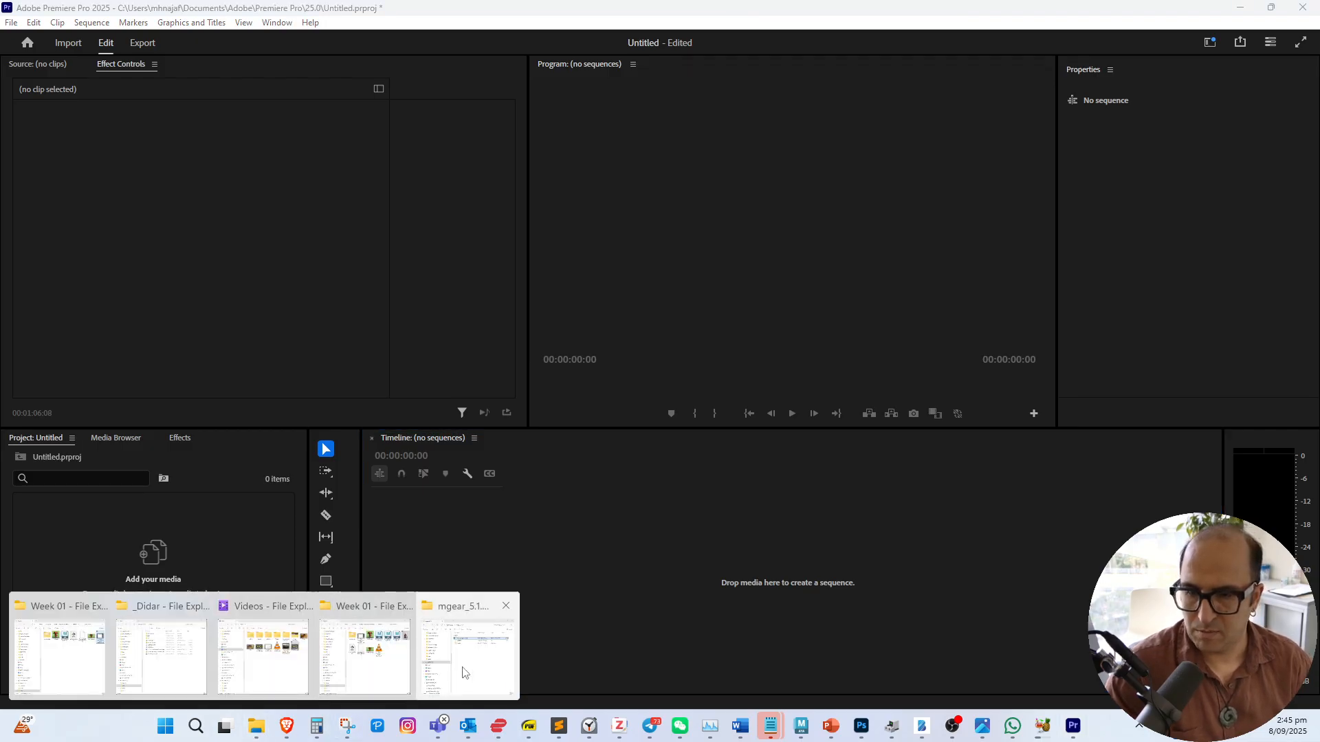
left_click(405, 675)
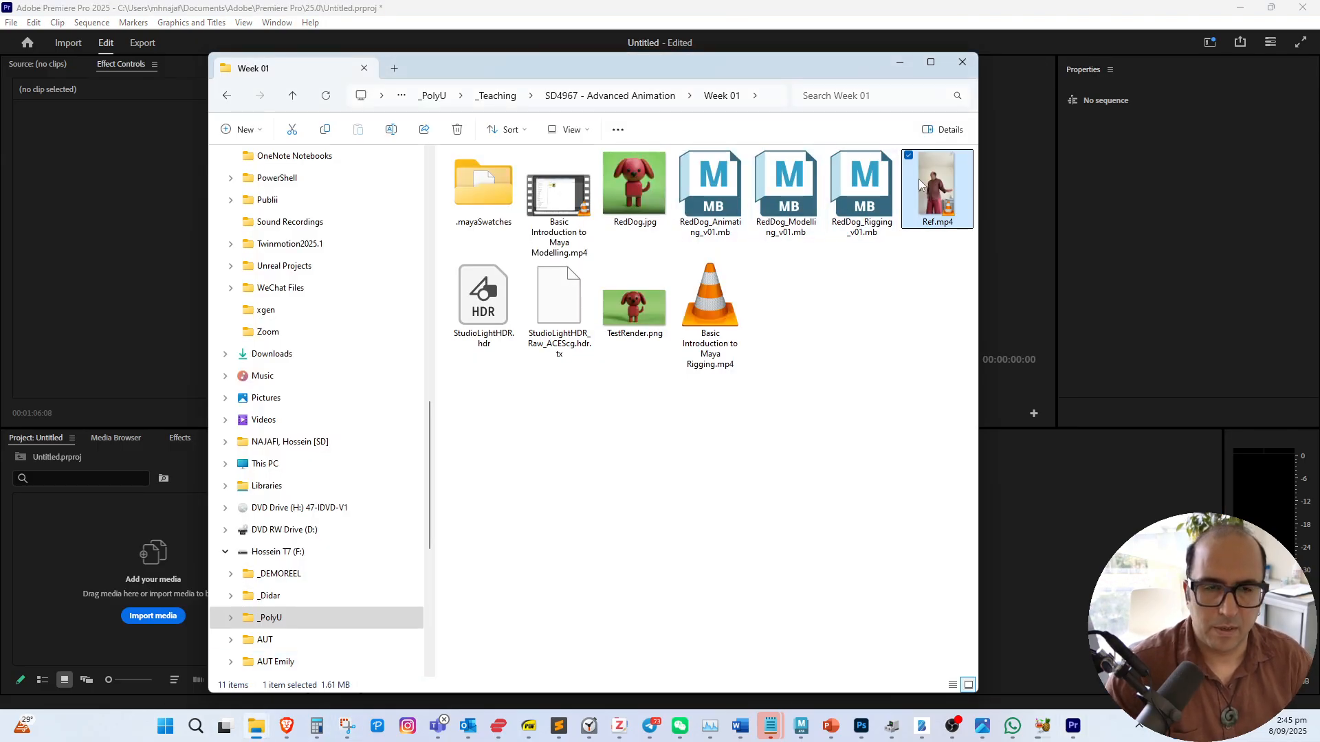
left_click_drag(934, 192, 113, 596)
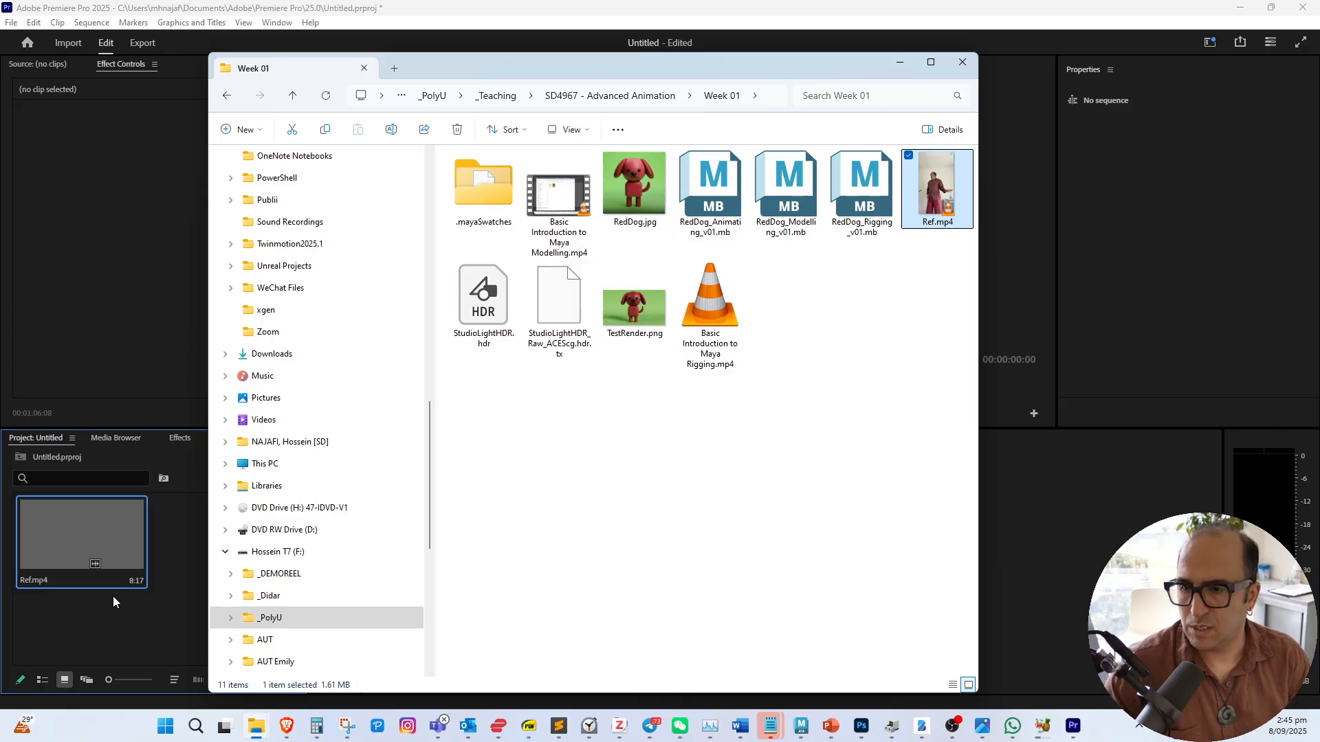
left_click(67, 543)
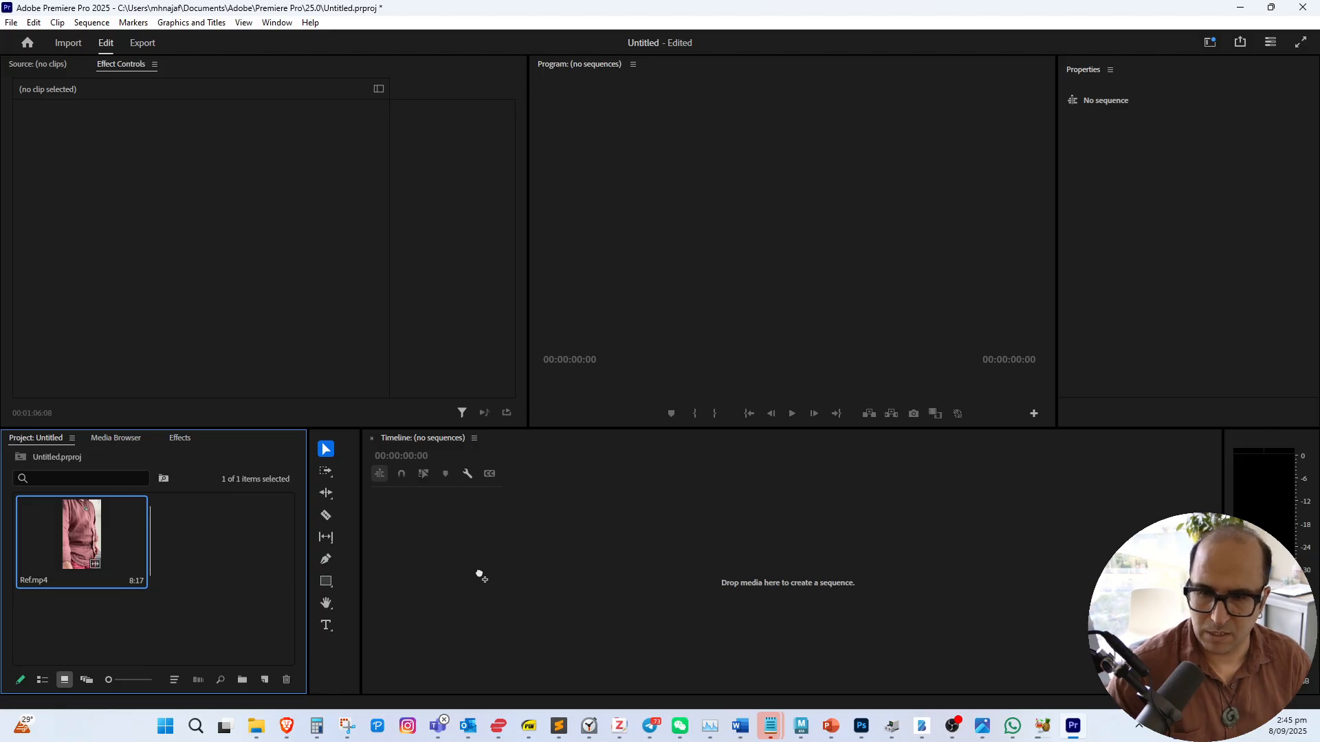
left_click_drag(479, 573, 480, 578)
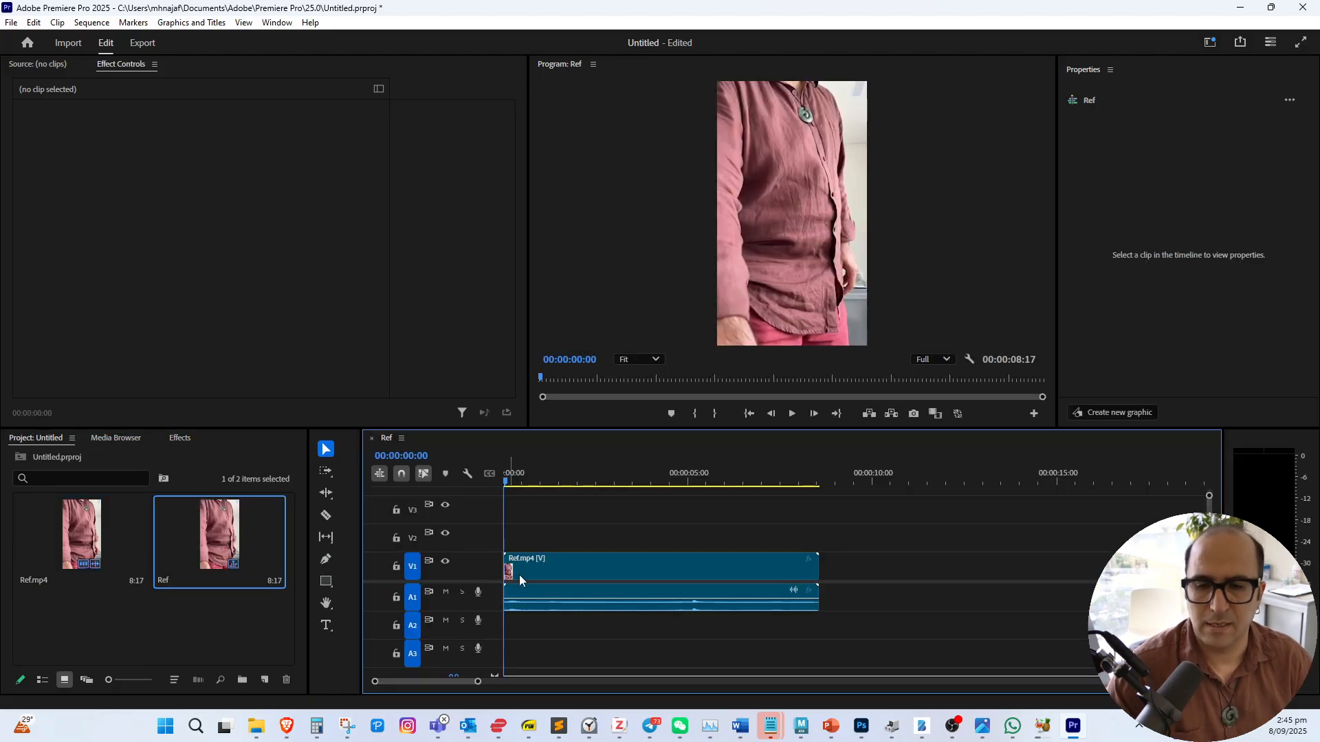
Unlink the audio from the Ref.mp4 clip in the sequence and delete the audio track's clip
left_click_drag(513, 484, 526, 484)
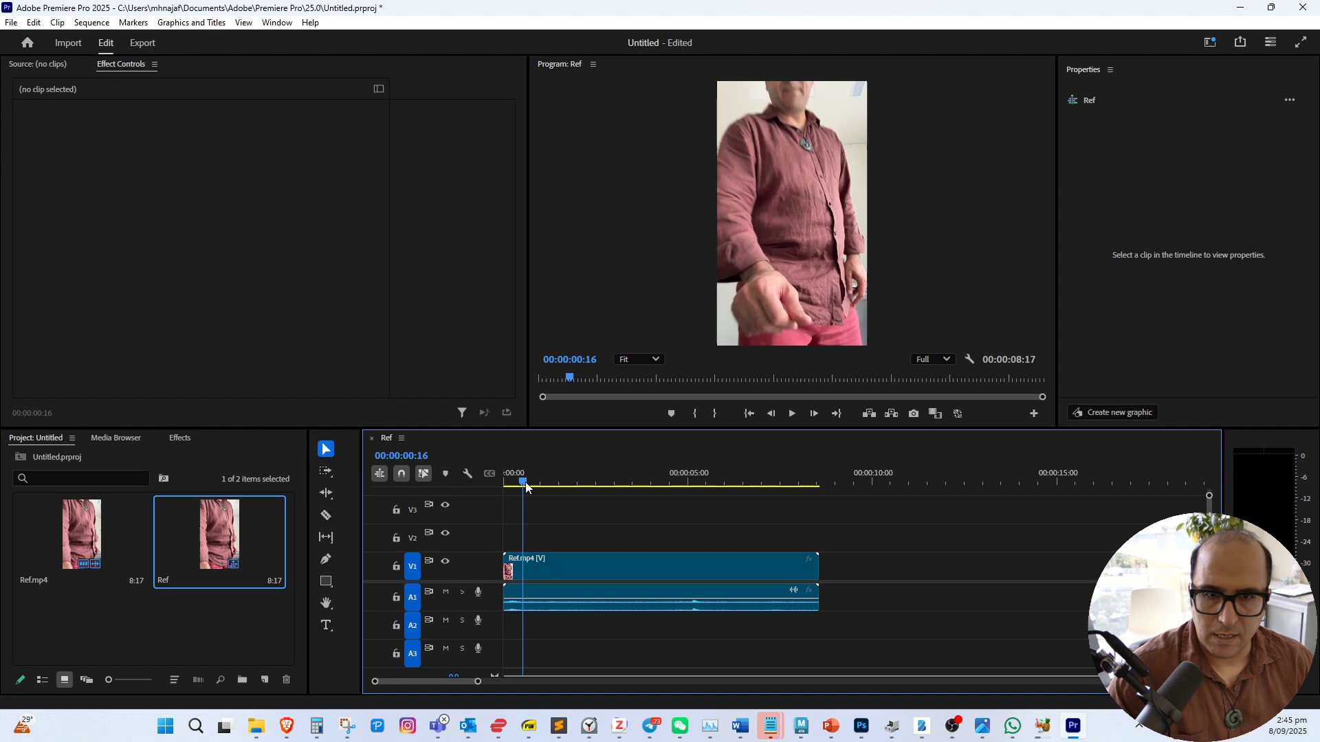
right_click(539, 597)
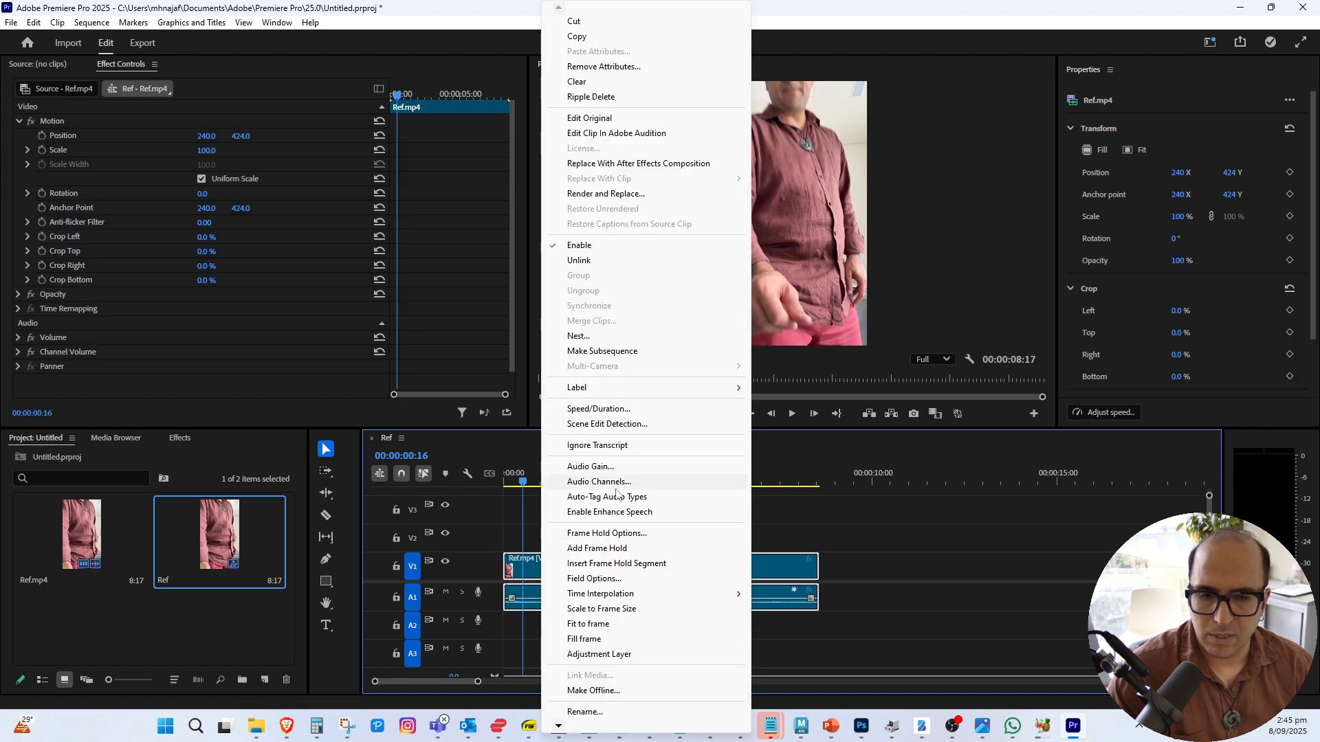
left_click(579, 260)
left_click(558, 621)
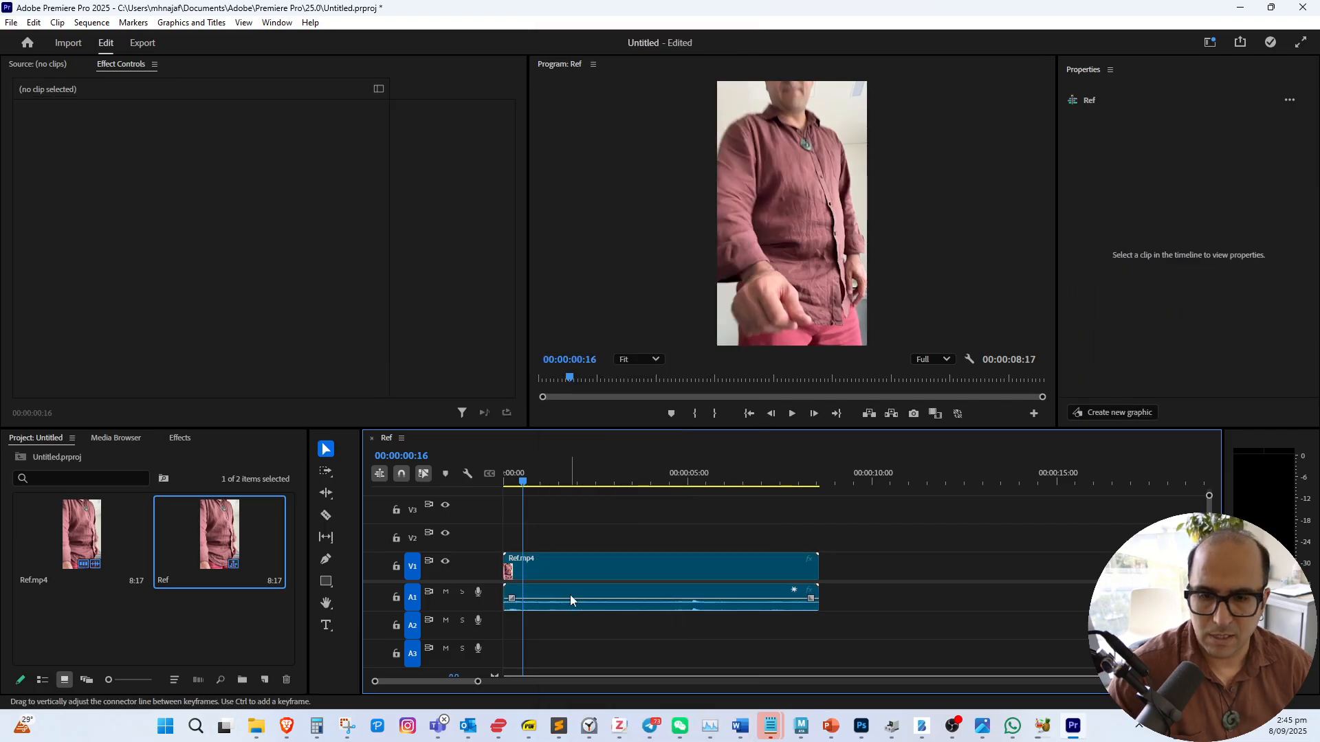
left_click(571, 591)
key("Delete")
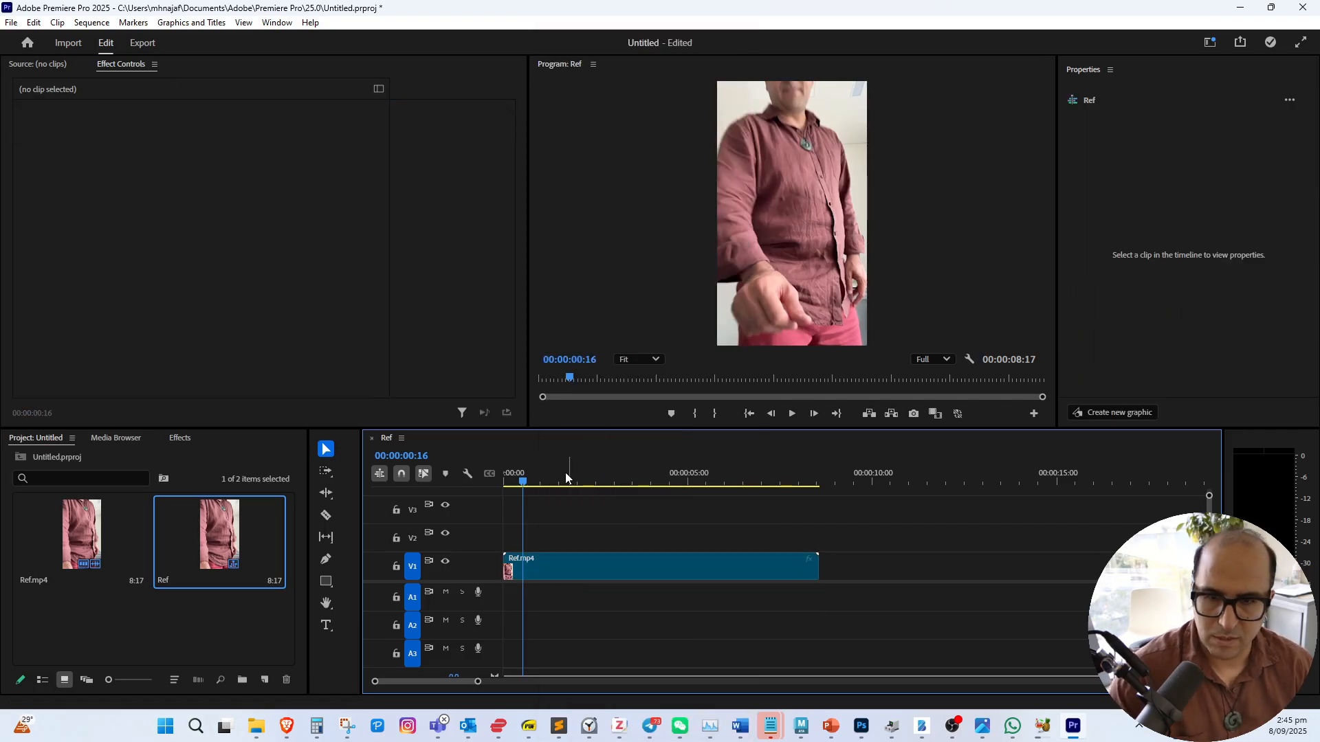
Trim both ends of the Ref.mp4 clip to about 00:00:03:22 long, starting at the beginning of the sequence
left_click(528, 479)
left_click_drag(528, 481, 600, 484)
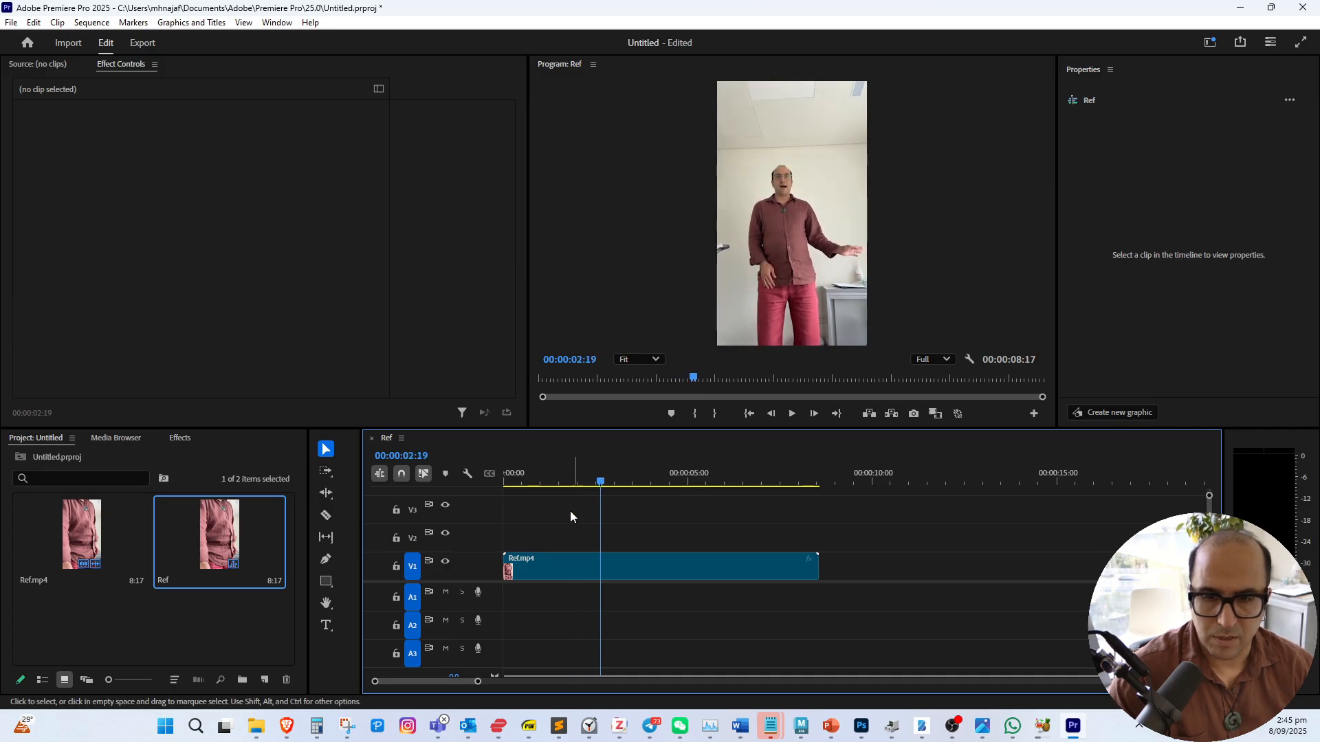
mouse_move(510, 565)
left_mouse_down()
mouse_move(600, 565)
mouse_move(525, 580)
left_mouse_up()
left_click_drag(556, 485, 642, 494)
left_click_drag(706, 567, 636, 580)
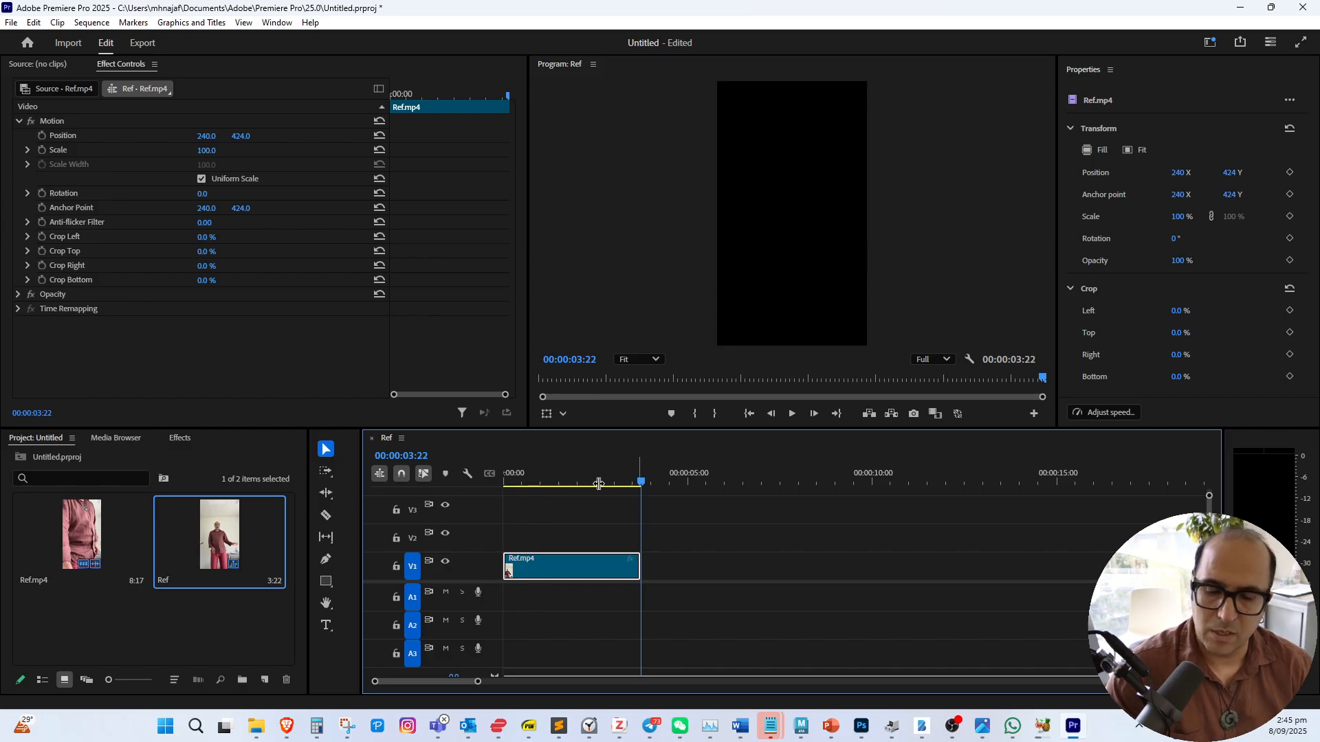
Open the media export settings for the Ref sequence and set the output format to JPEG
key("ctrl+m")
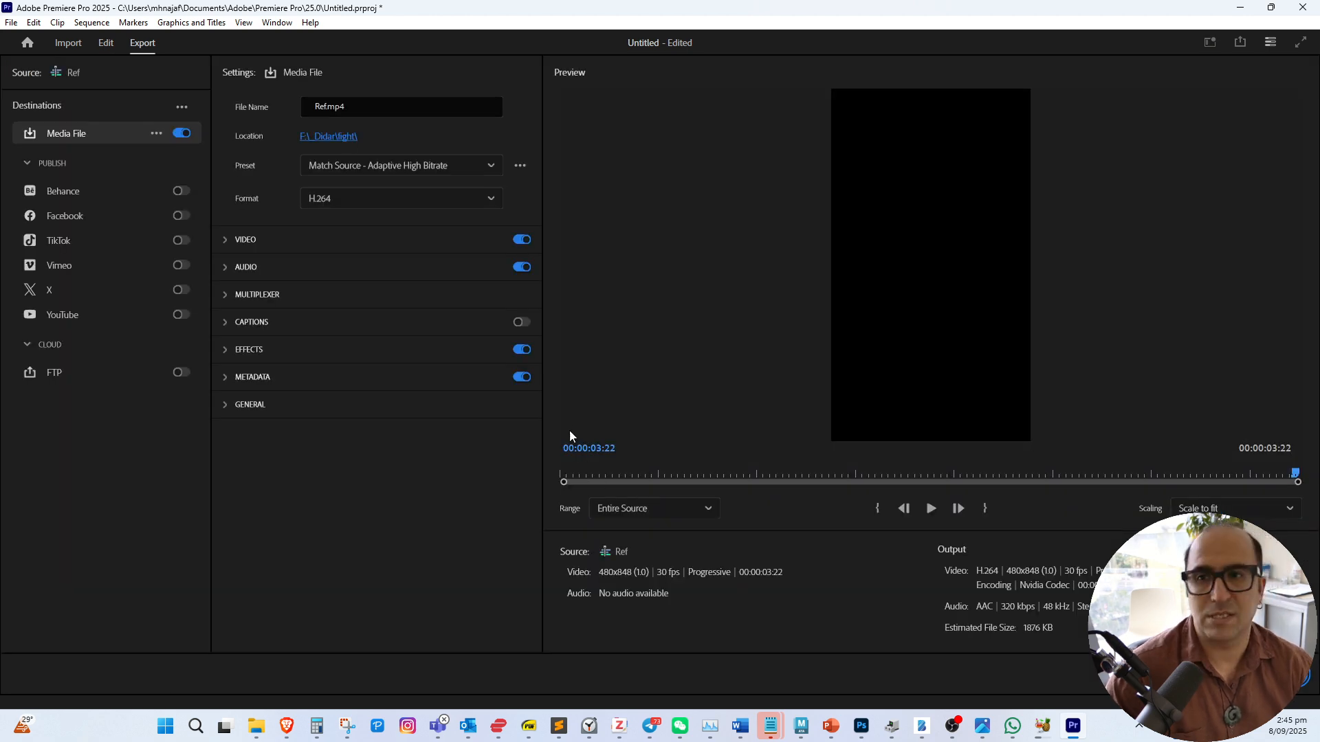
left_click(401, 170)
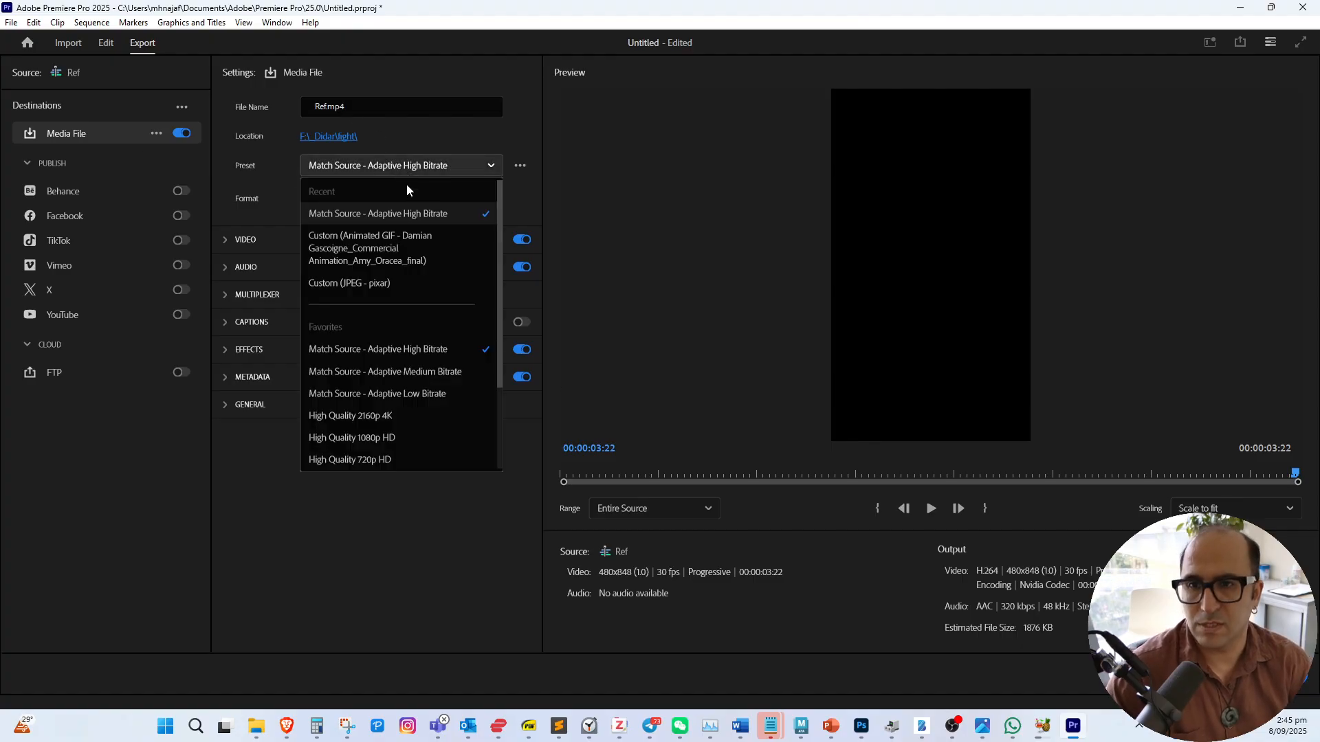
left_click(458, 137)
left_click(483, 204)
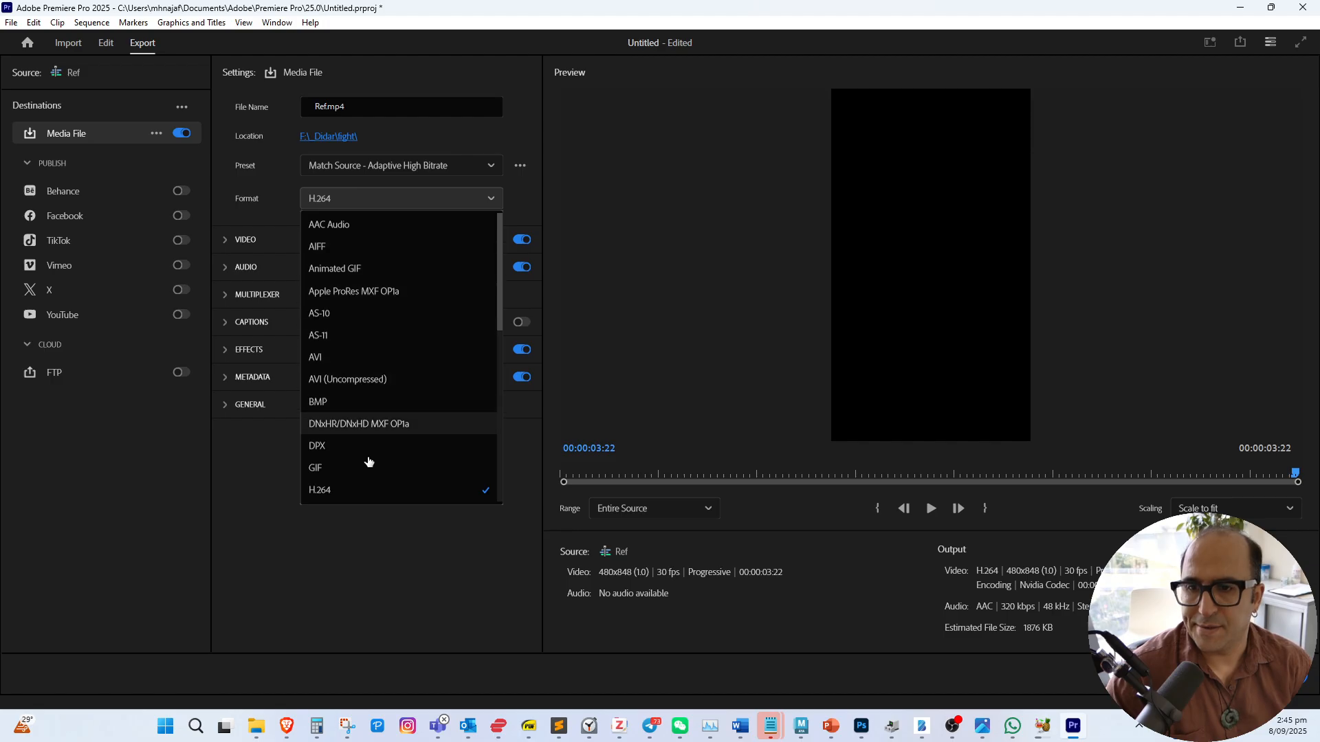
scroll(455, 364, "down", 3)
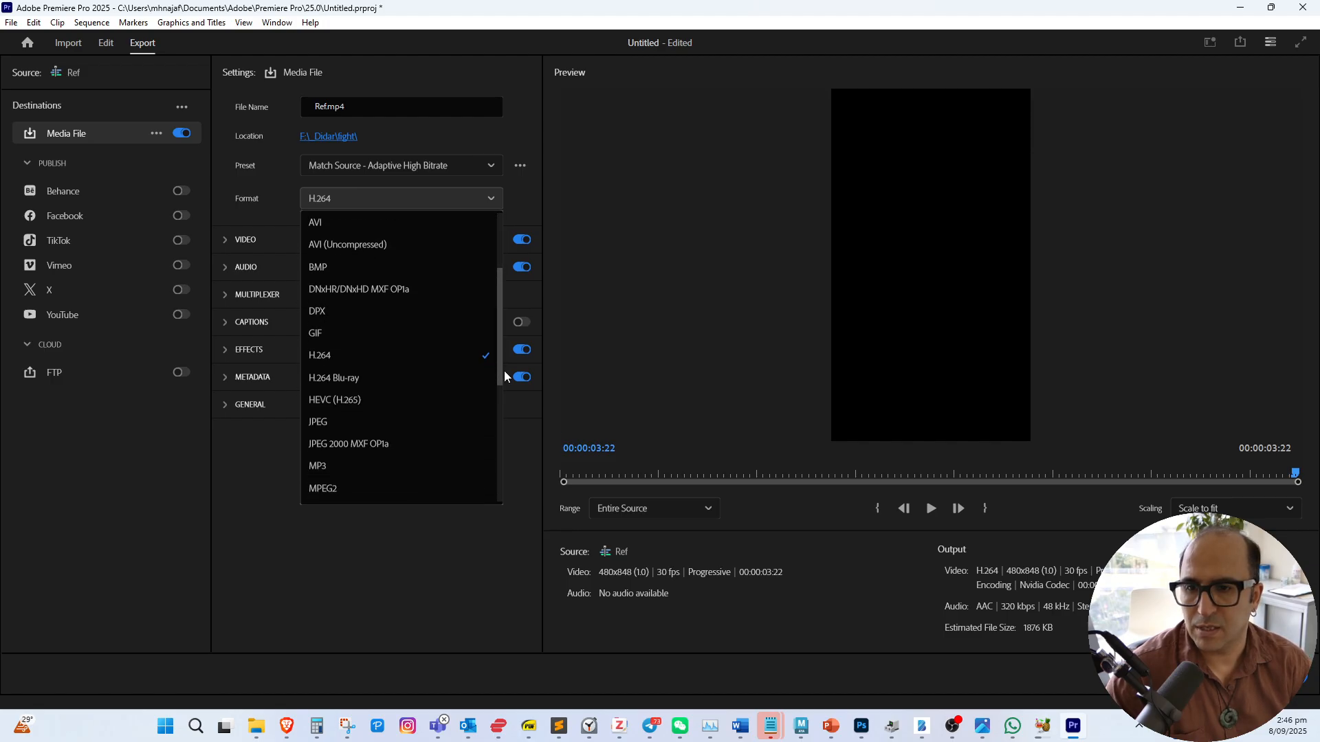
left_click(434, 374)
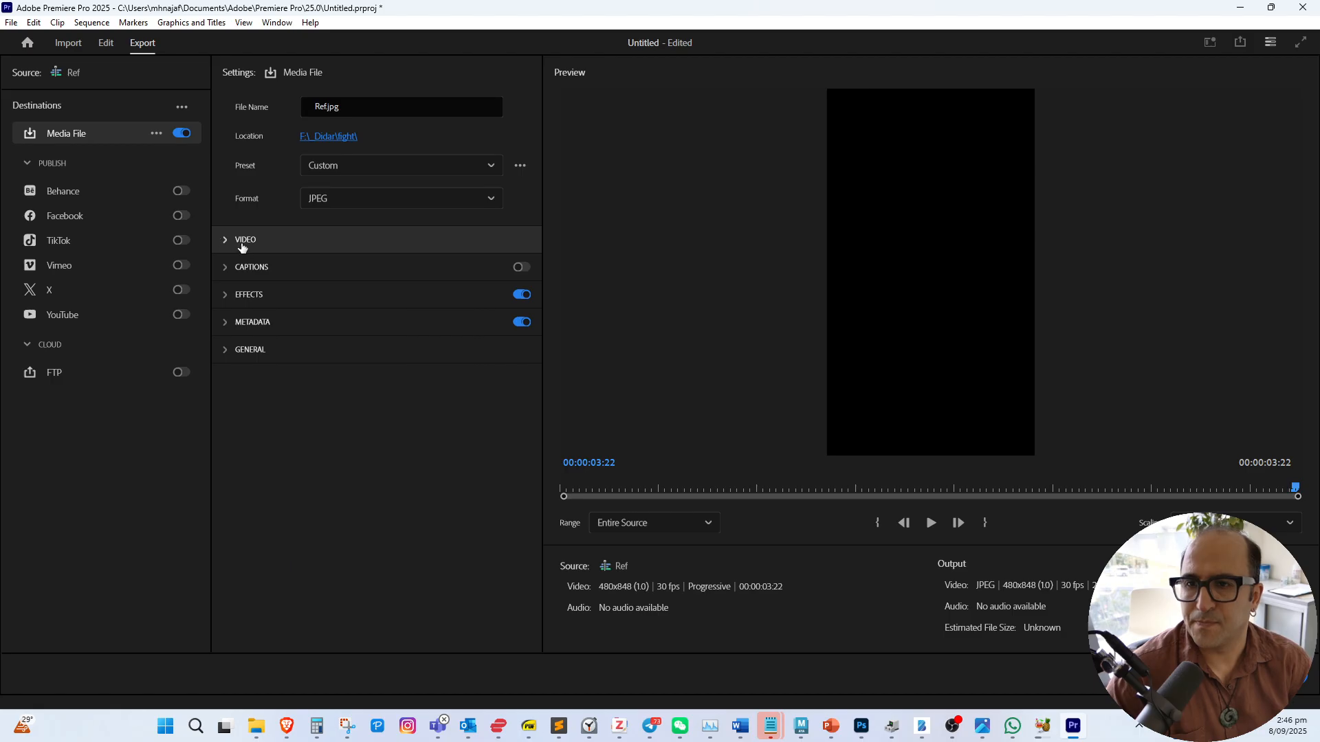
Set the JPEG quality to 50 and export the trimmed clip as an image sequence
left_click(225, 242)
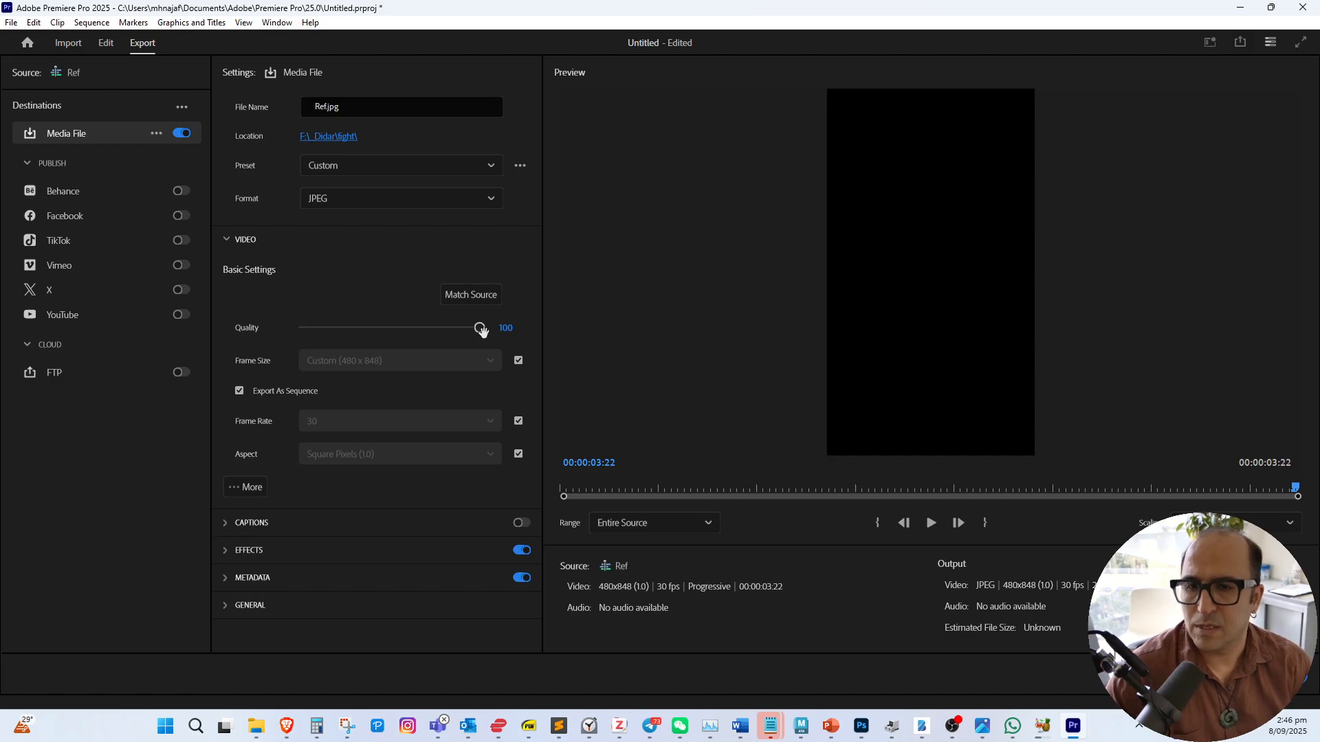
left_click(506, 328)
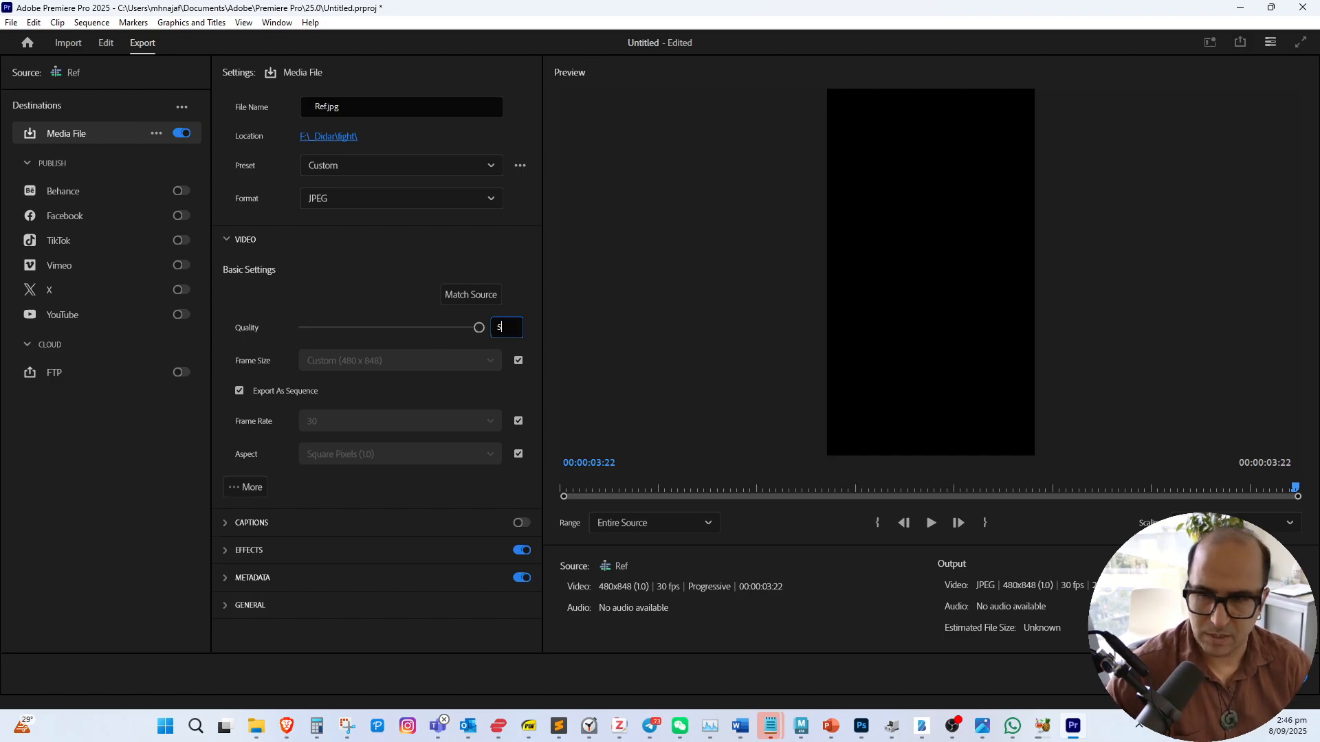
key("Return")
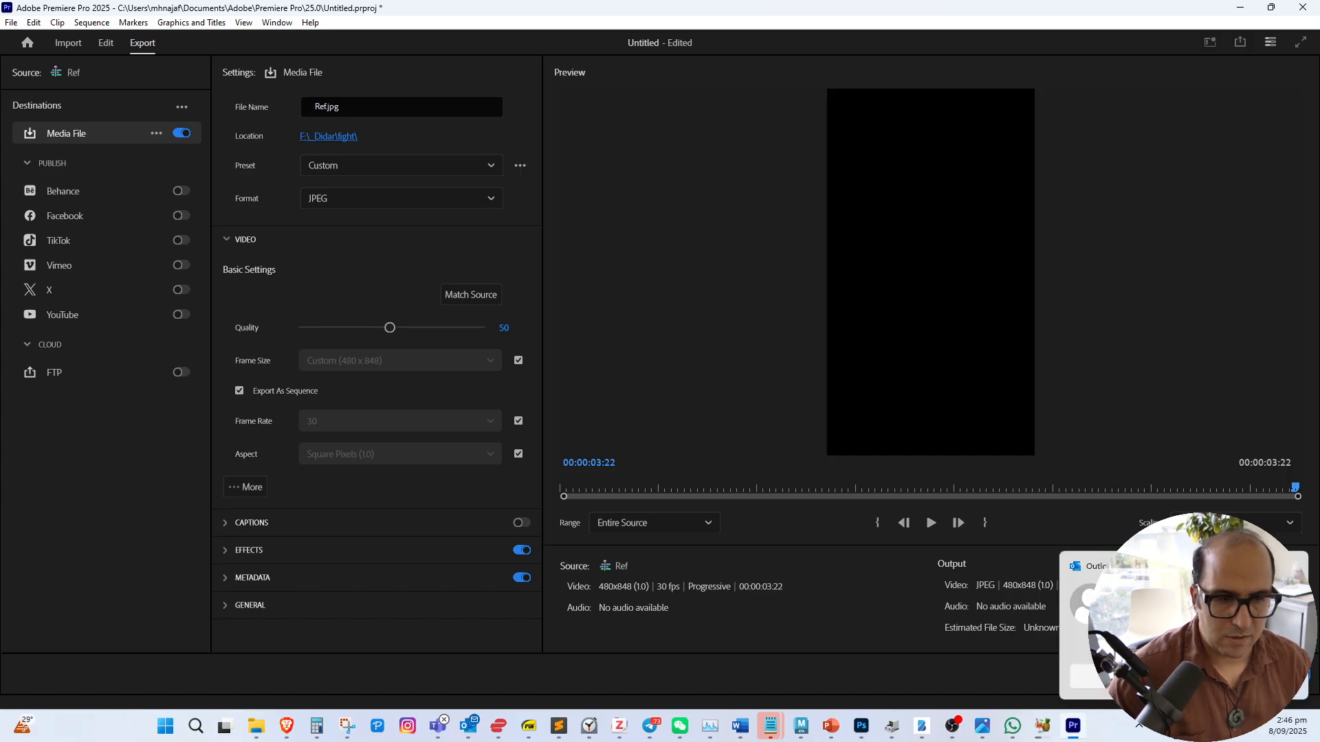
left_click(1283, 678)
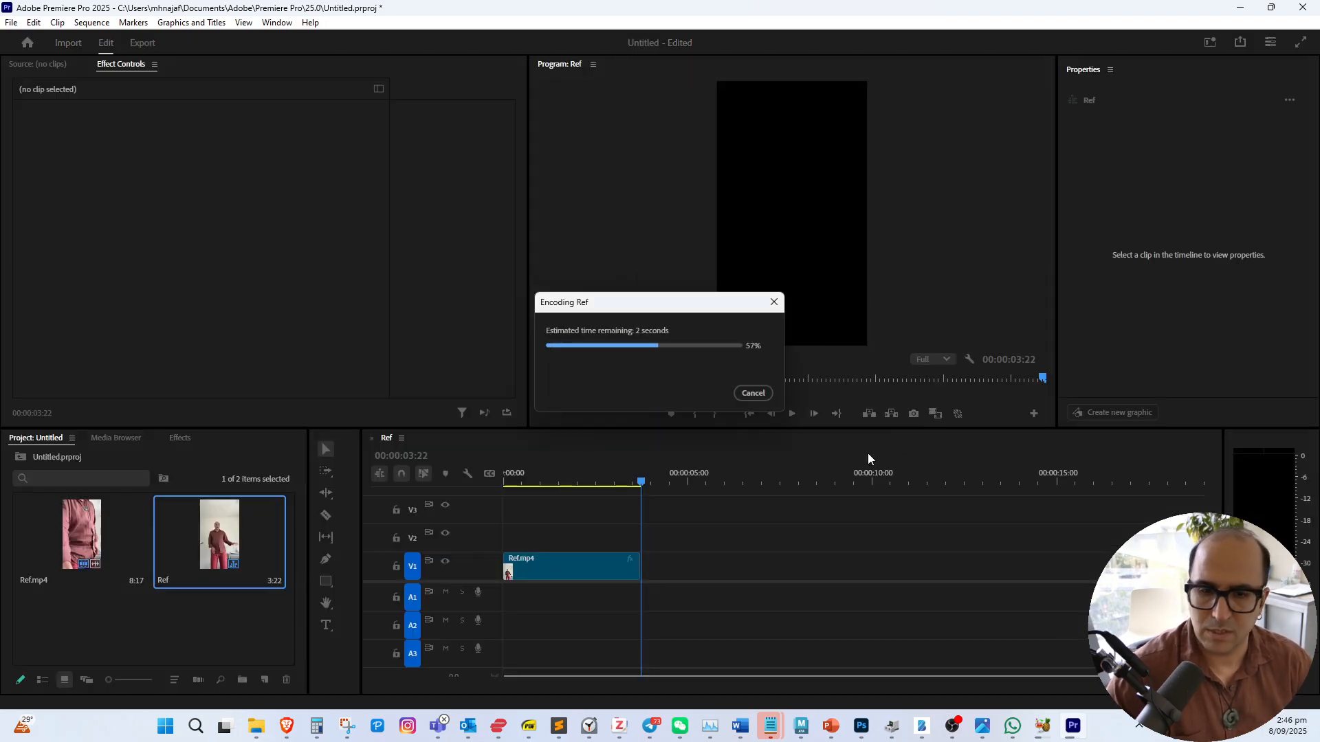
Create a new folder named Ref inside the Week 01 folder
left_click(678, 530)
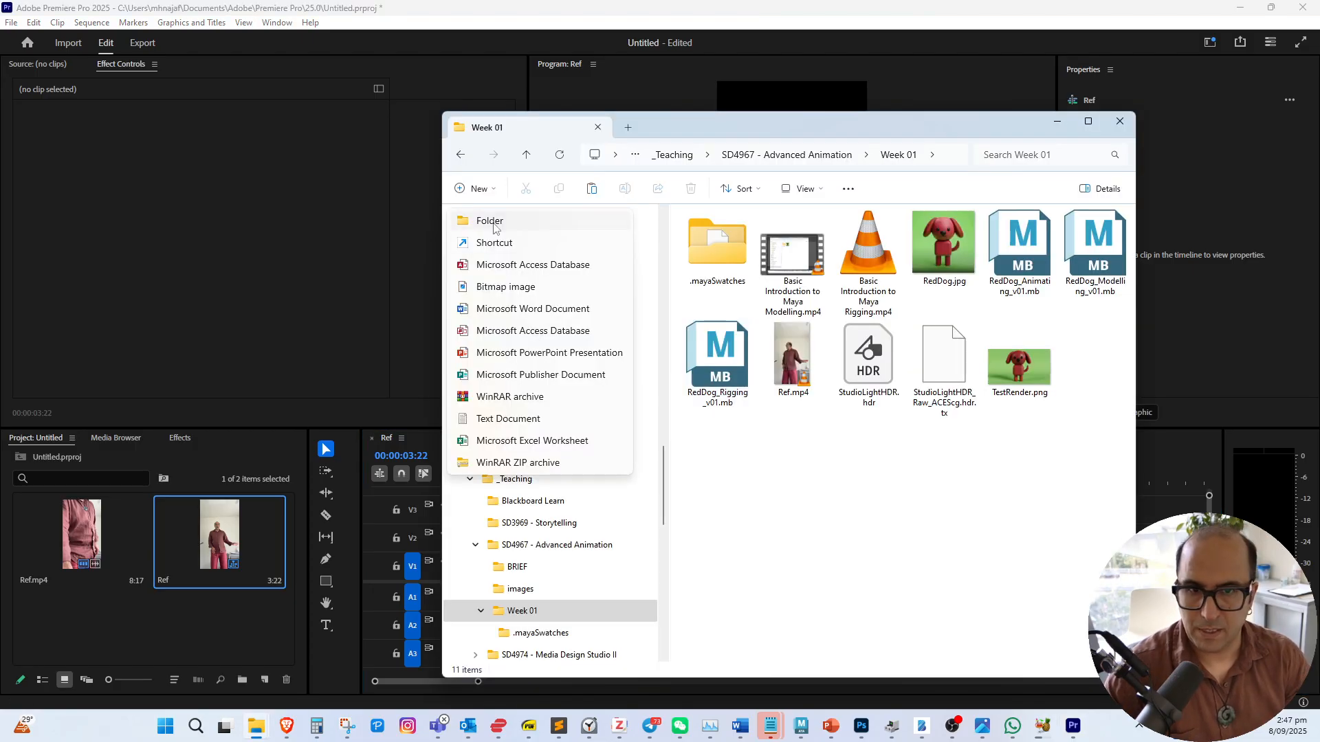
left_click(494, 222)
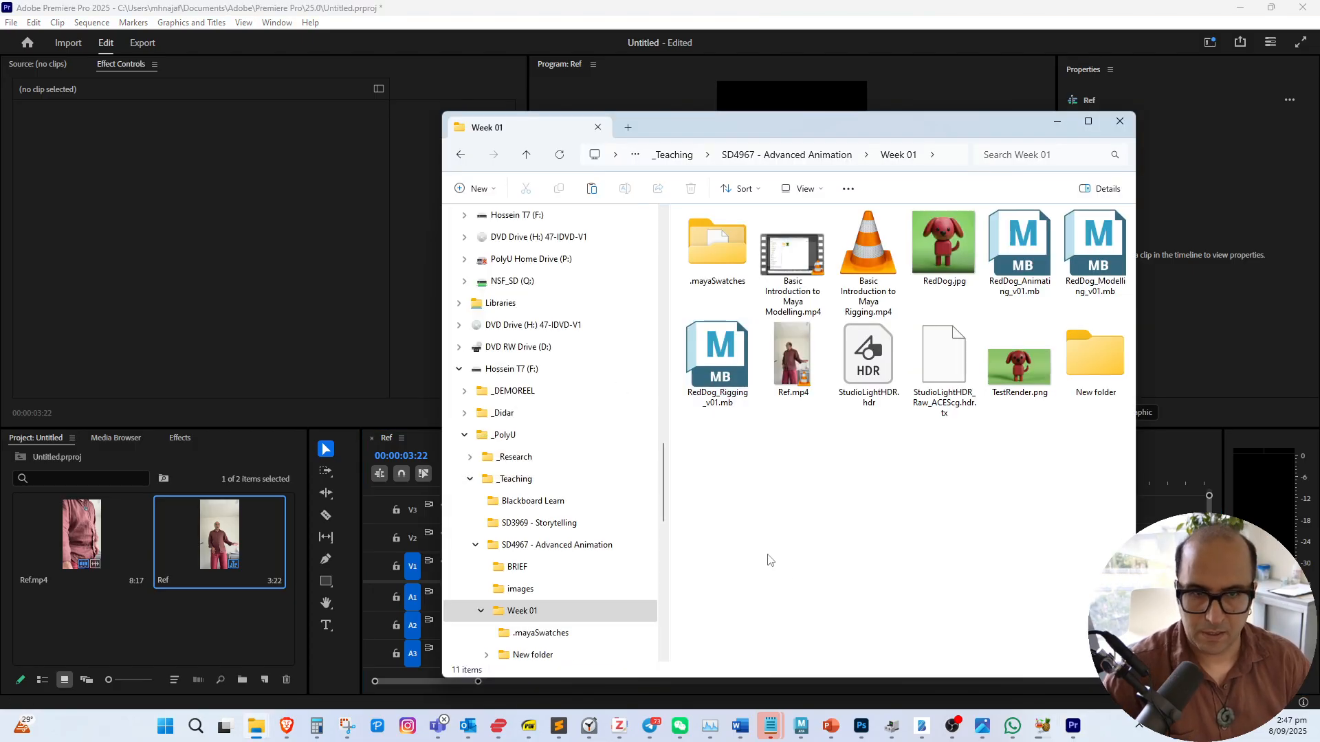
type("Ref")
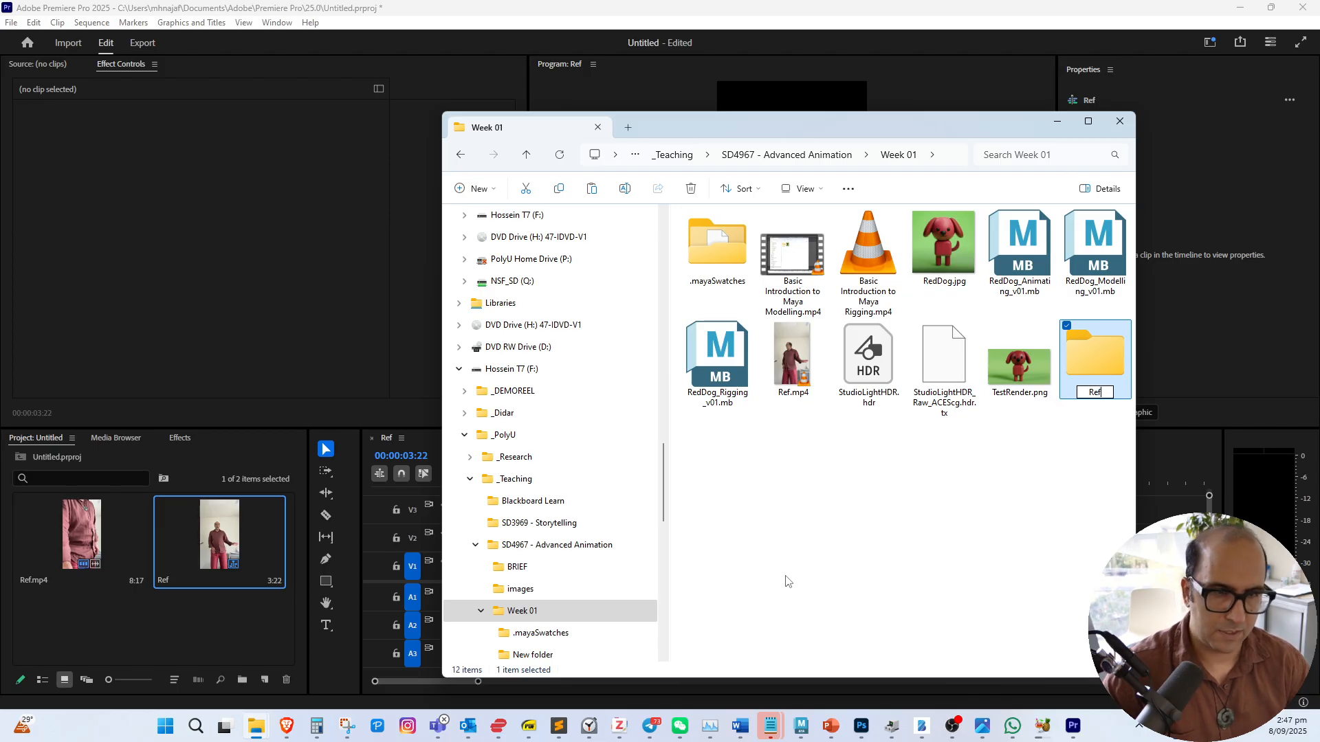
left_click(916, 451)
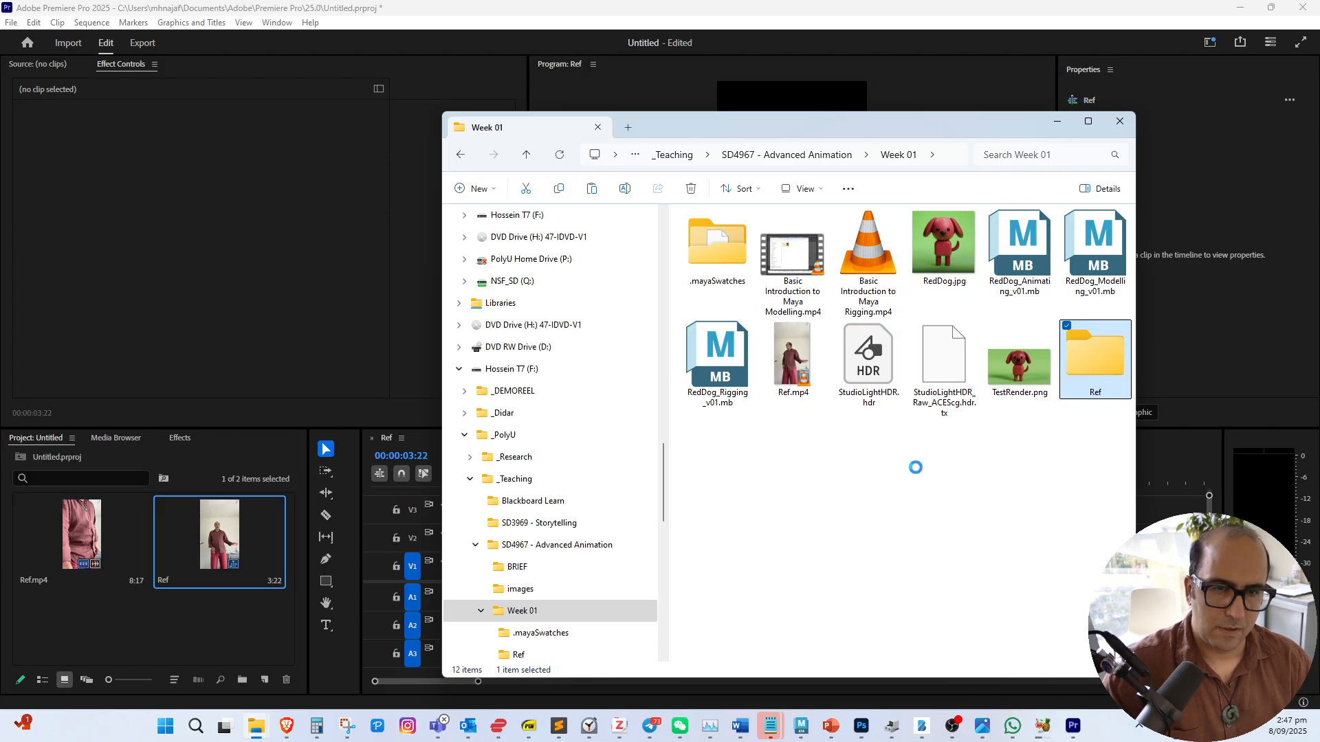
Open the new Ref folder and paste the cut JPEG frames into it
key("super+e")
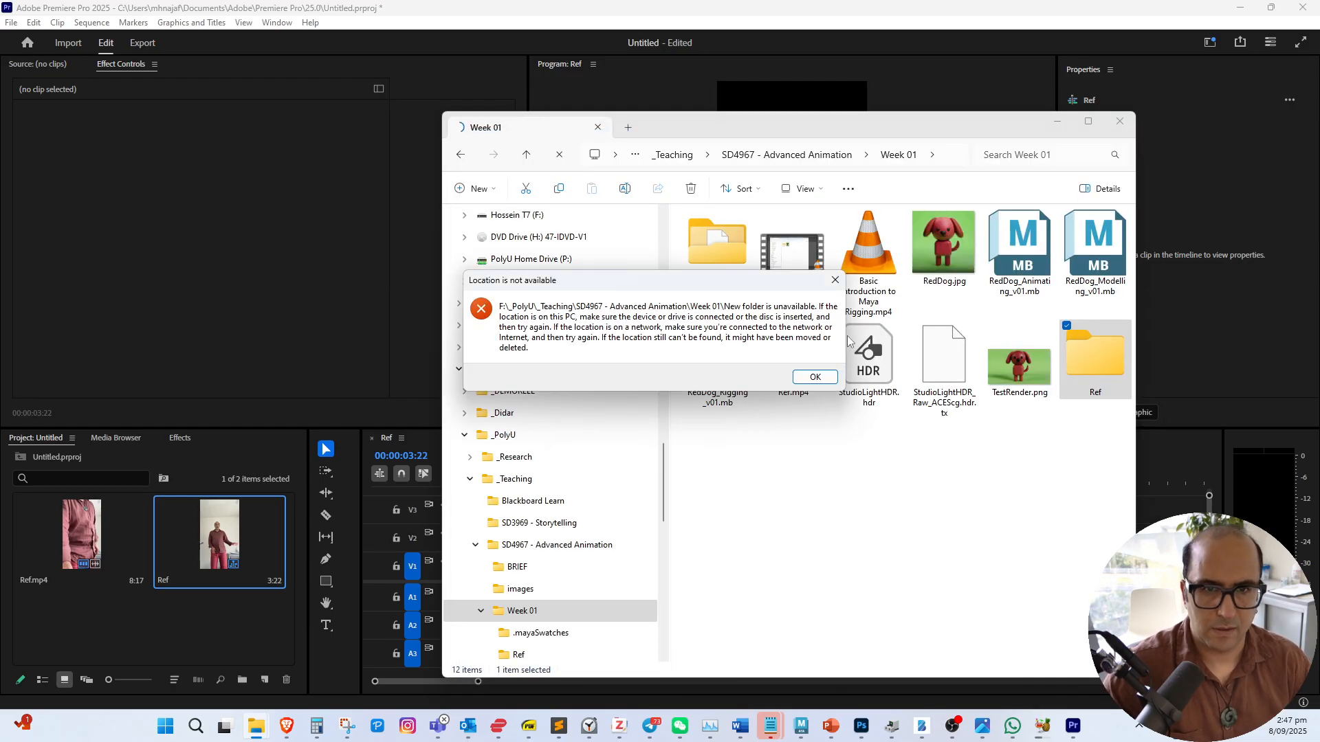
left_click(814, 377)
double_click(1108, 379)
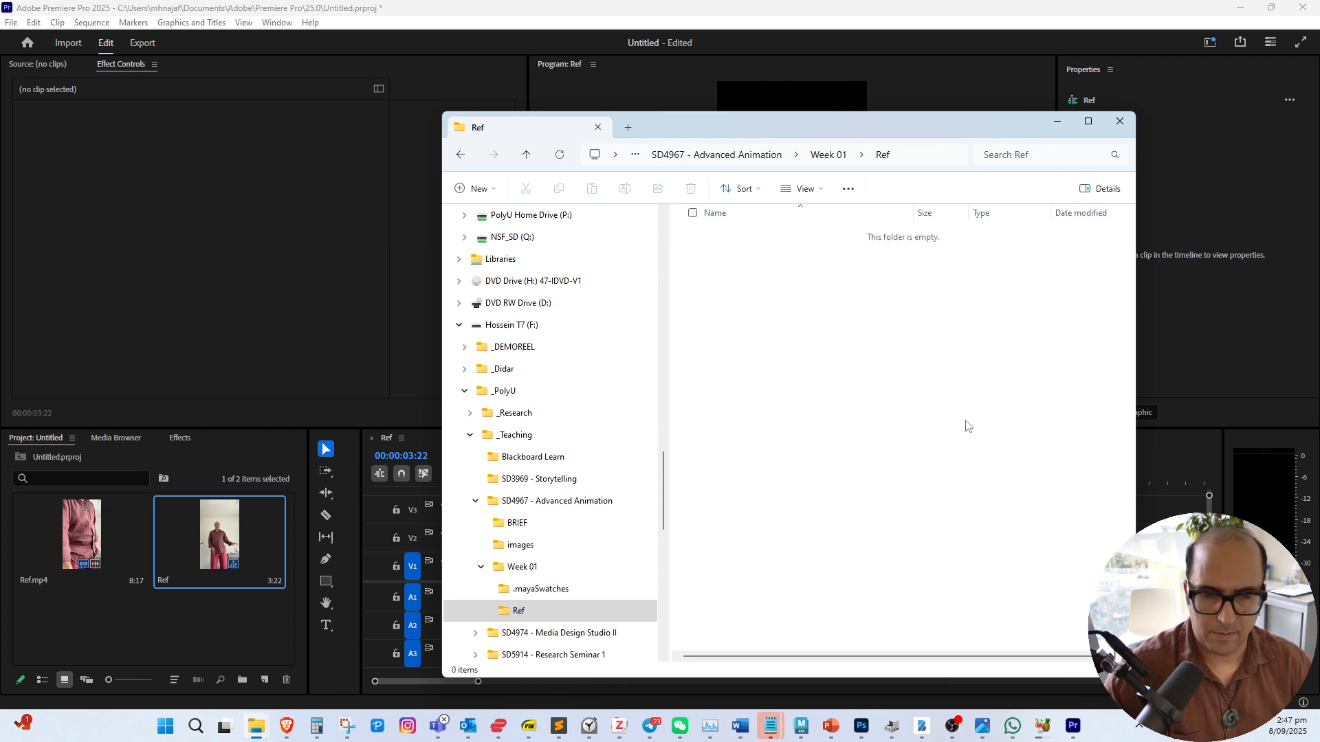
key("ctrl+v")
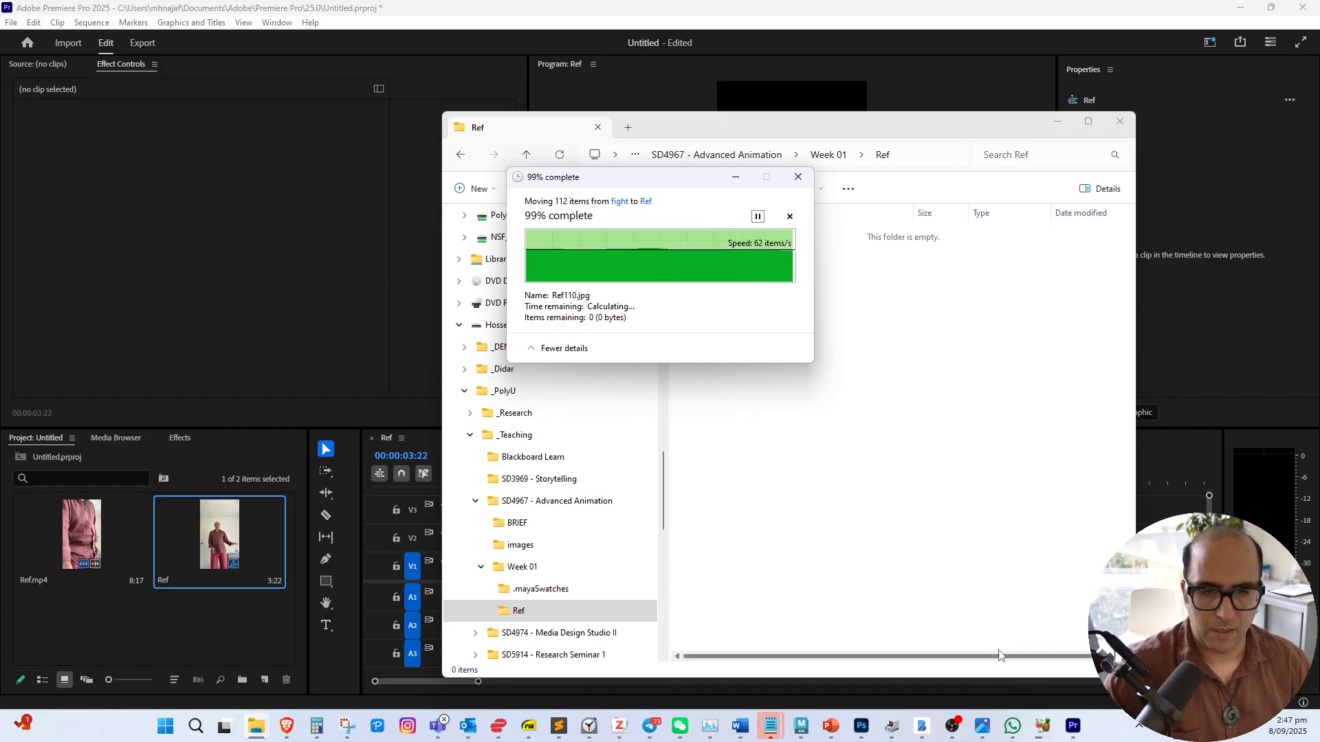
Close the Premiere Pro project without saving its changes and switch to the Maya scene
left_click(801, 726)
left_click(1074, 733)
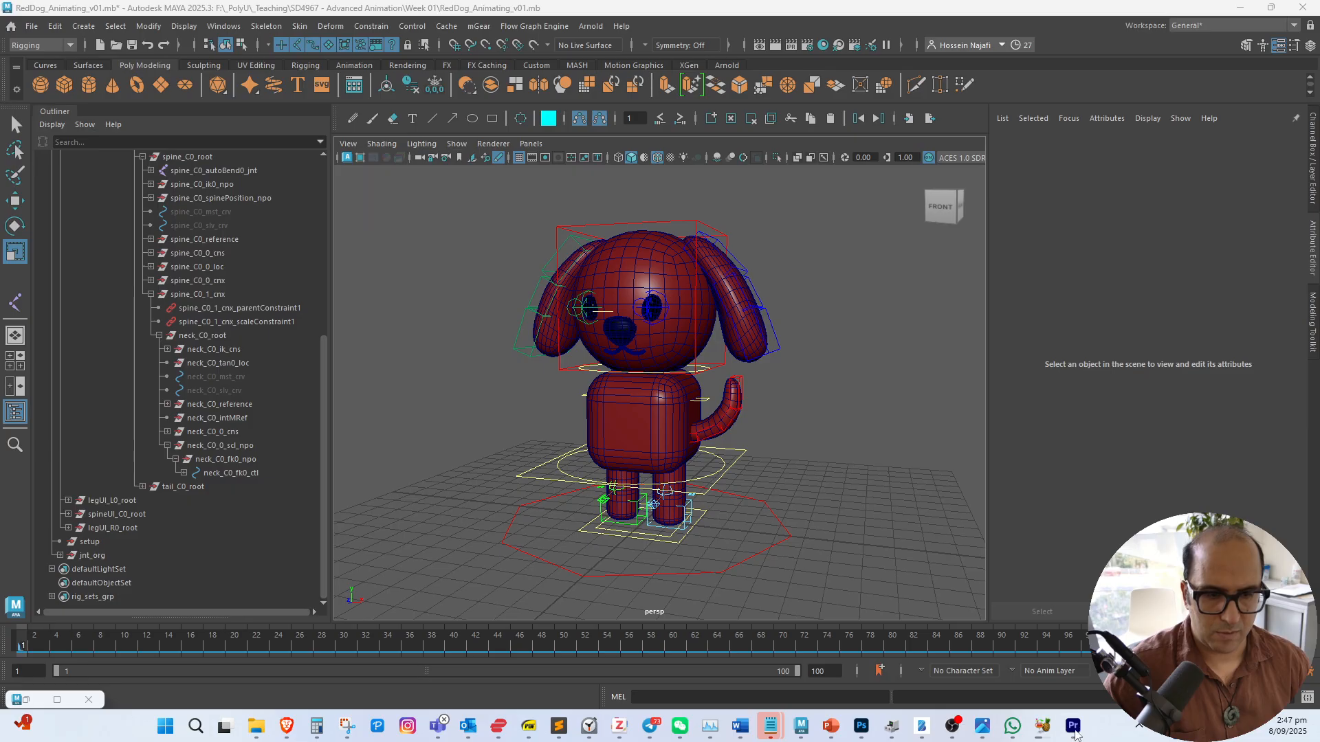
right_click(1075, 732)
left_click(1076, 689)
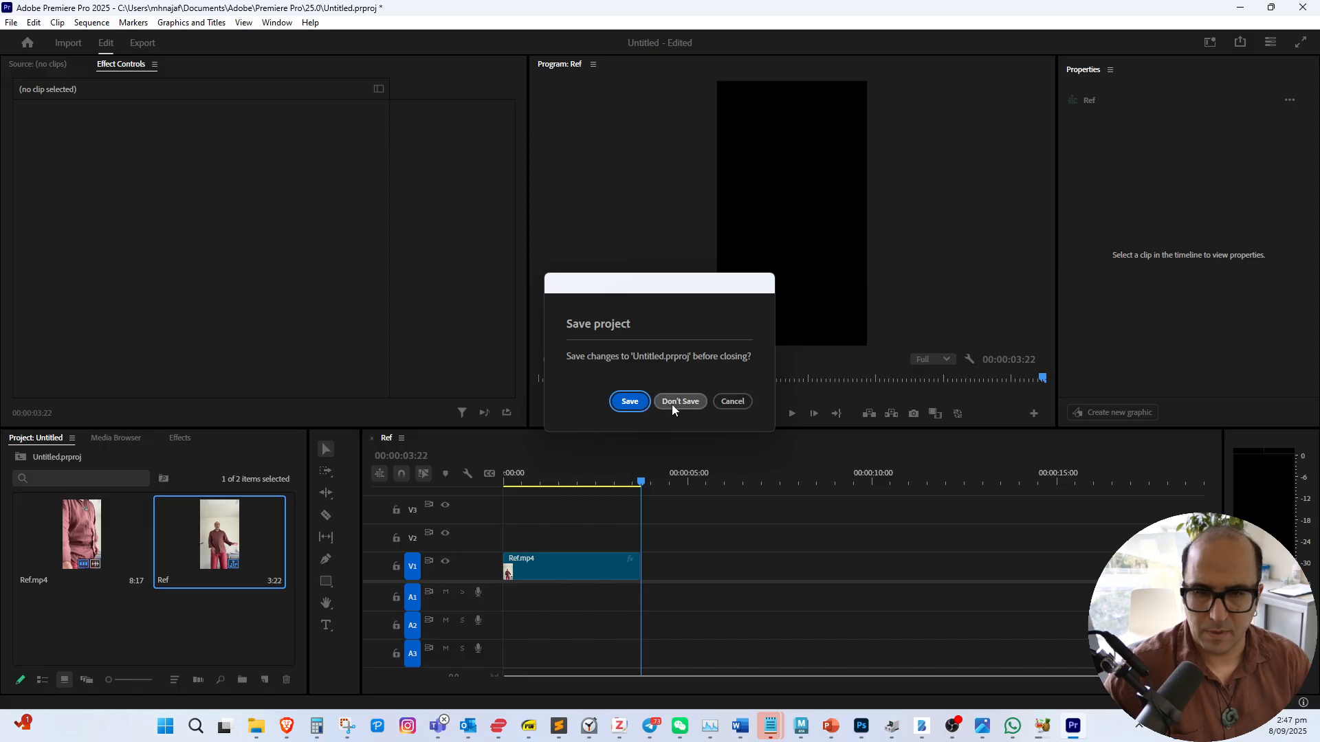
left_click(673, 404)
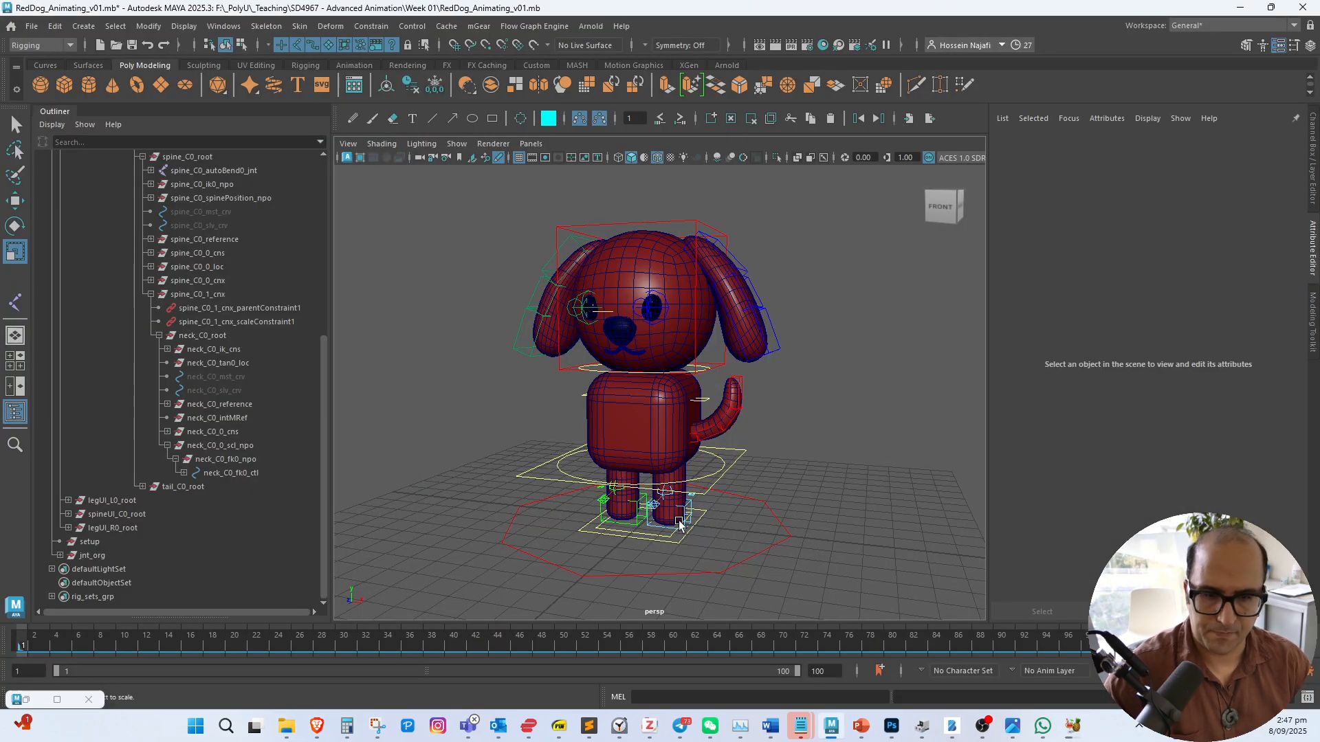
Create a free image plane and move it behind and to the side of the dog rig
left_click(57, 28)
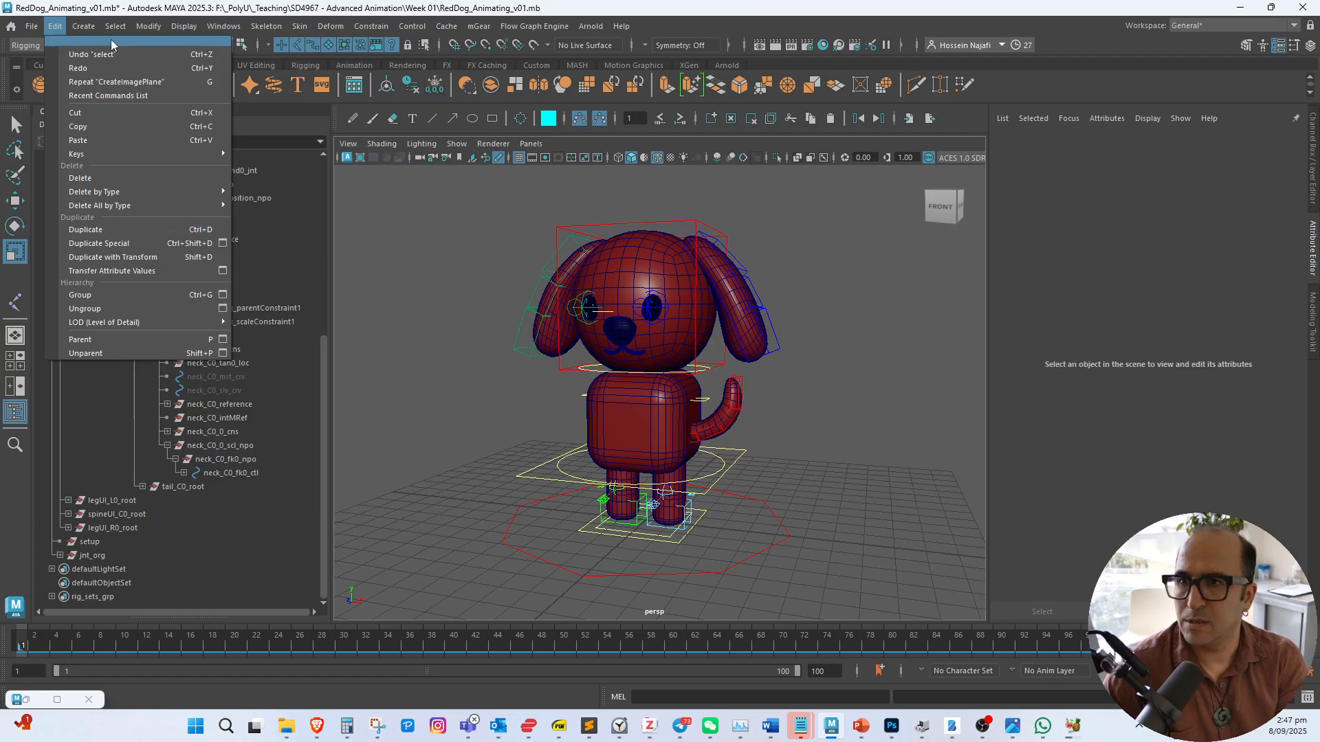
left_click(94, 30)
left_click(122, 247)
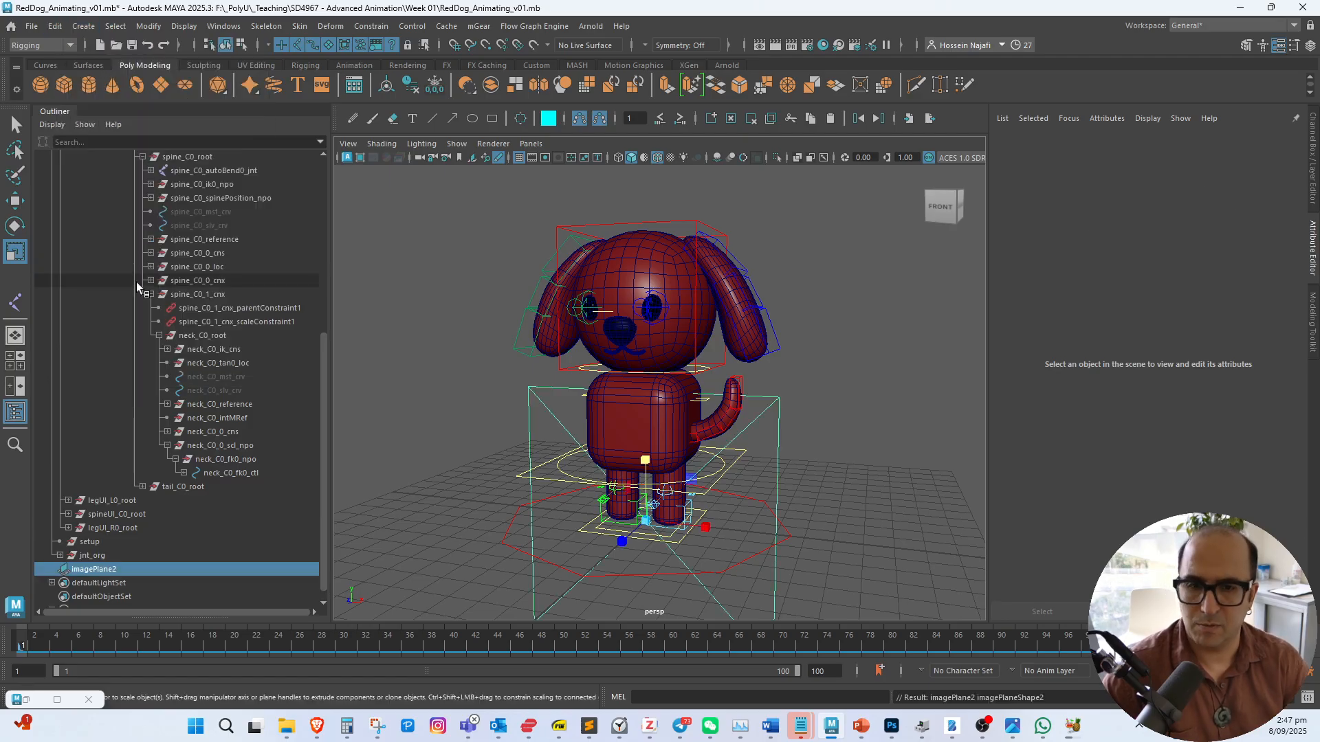
middle_click_drag(679, 484, 649, 448, "alt")
key("w")
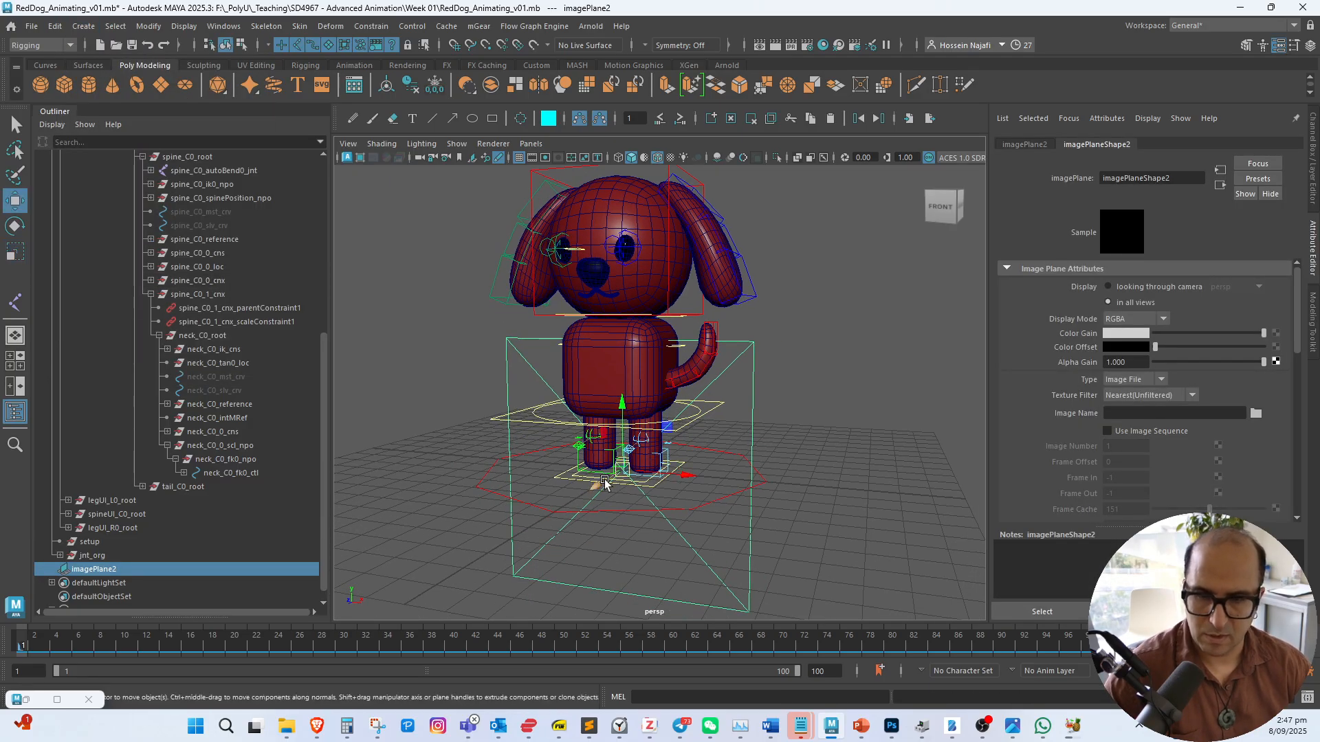
left_click_drag(598, 484, 757, 401)
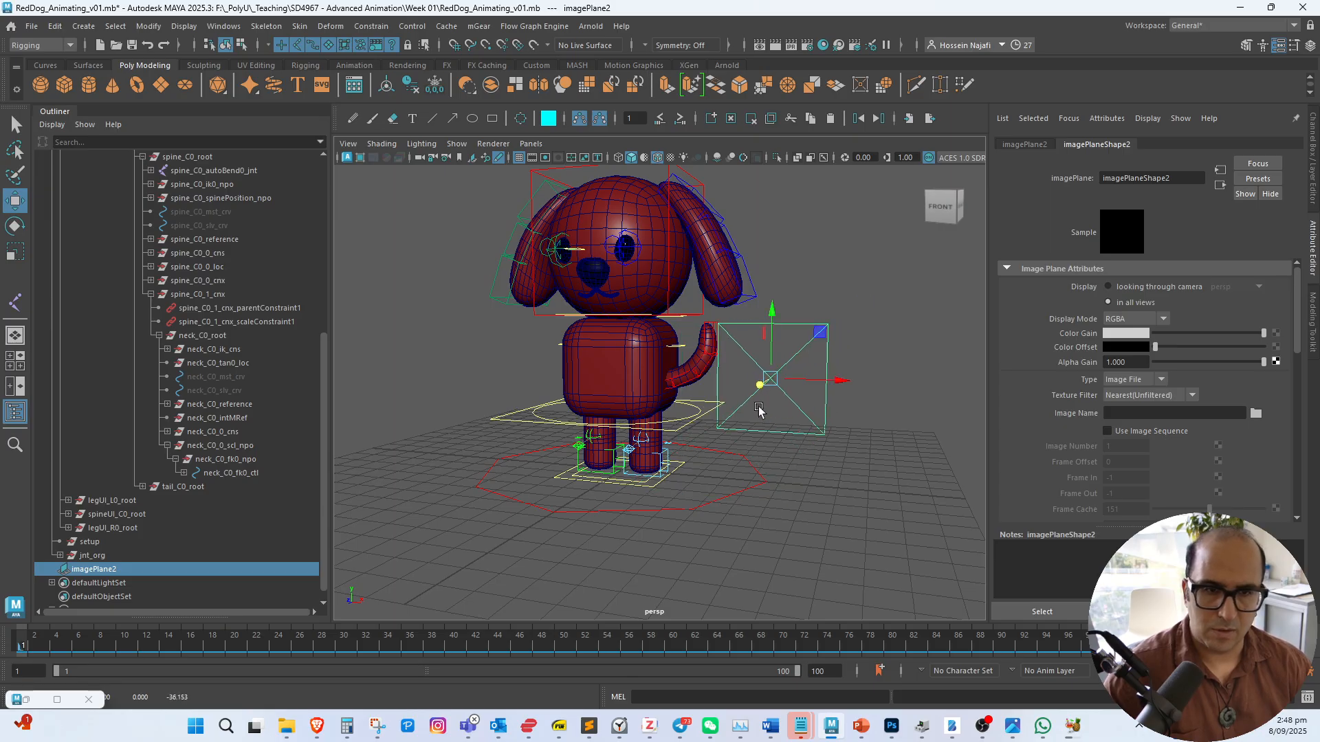
Load Ref000.jpg from the Week 01/Ref folder as the new image plane's image, sorting the files by name
left_click(1255, 413)
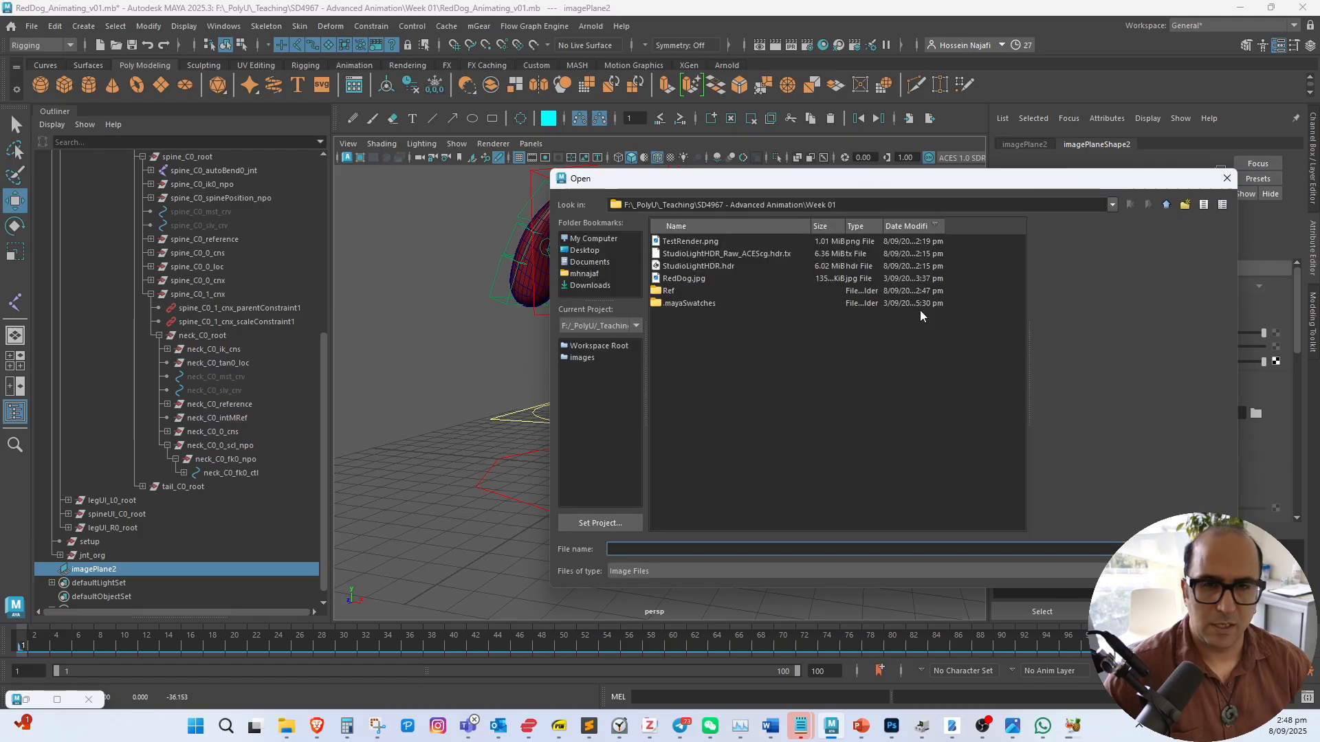
double_click(703, 293)
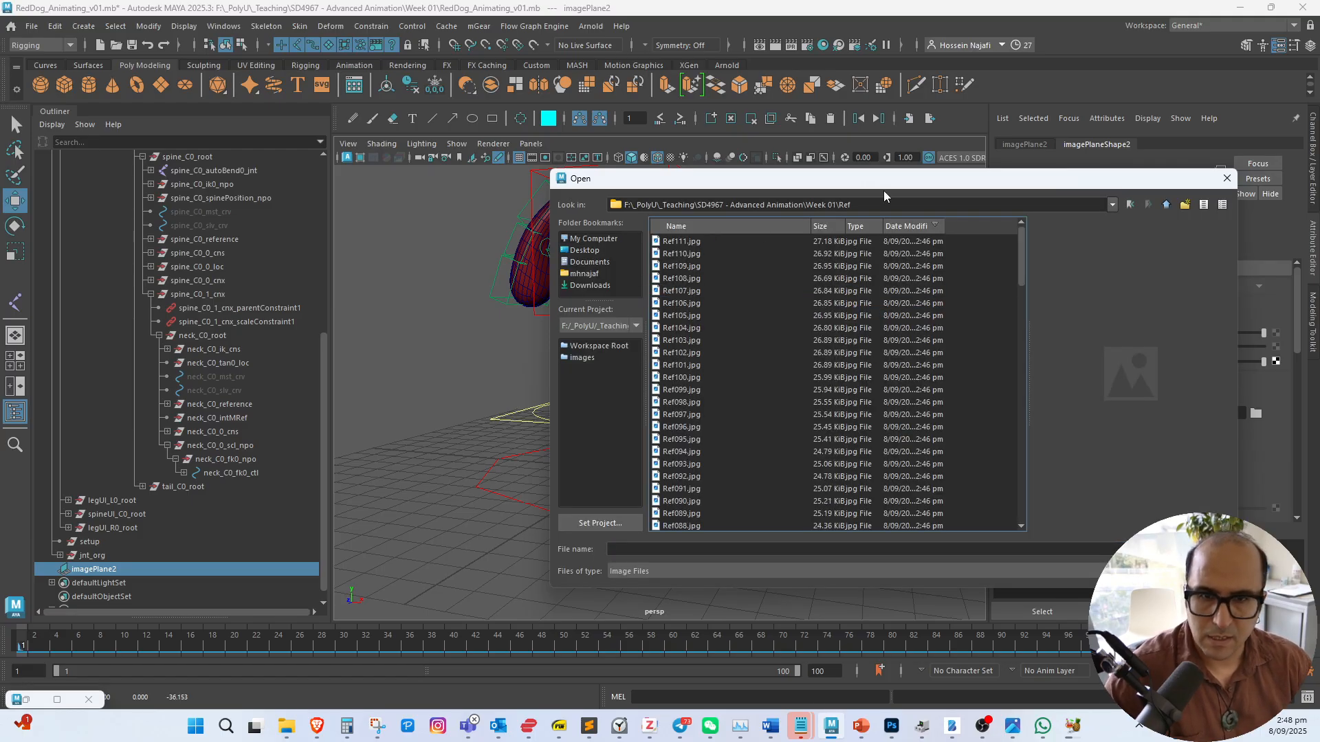
scroll(924, 354, "down", 15)
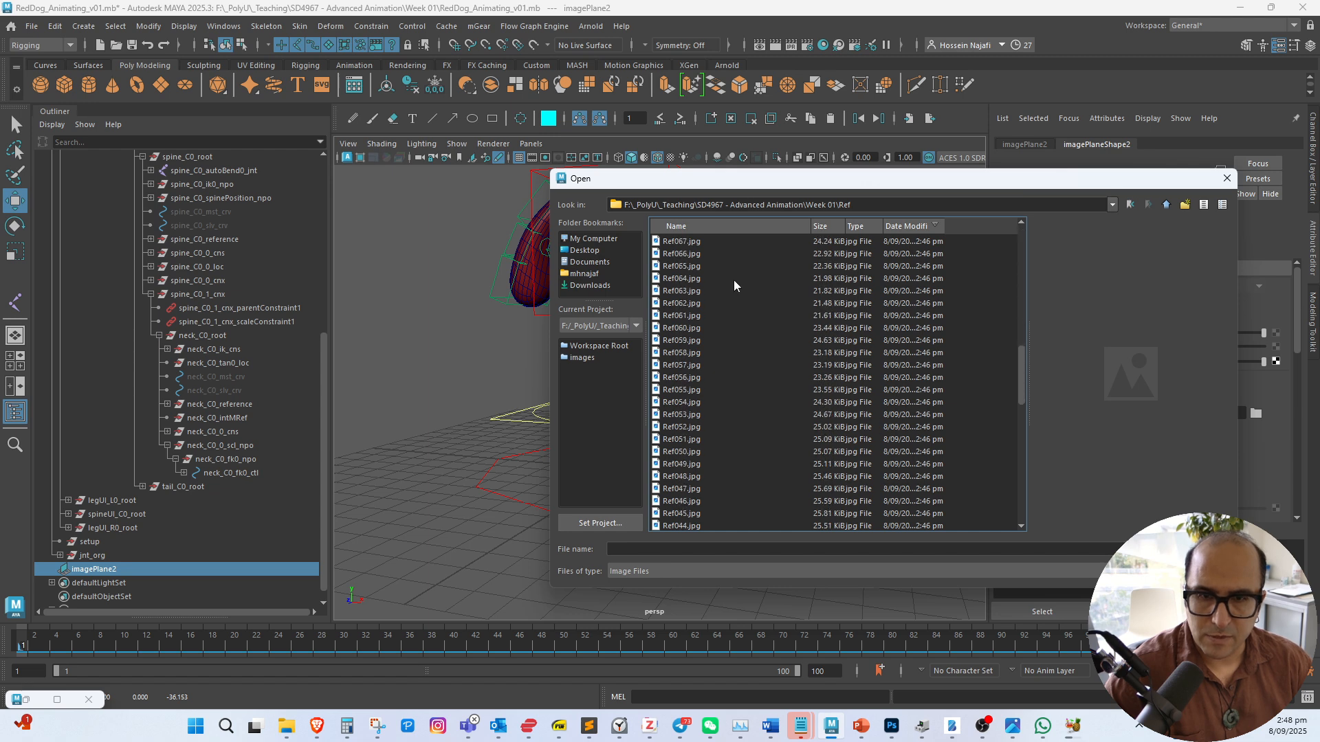
left_click(679, 233)
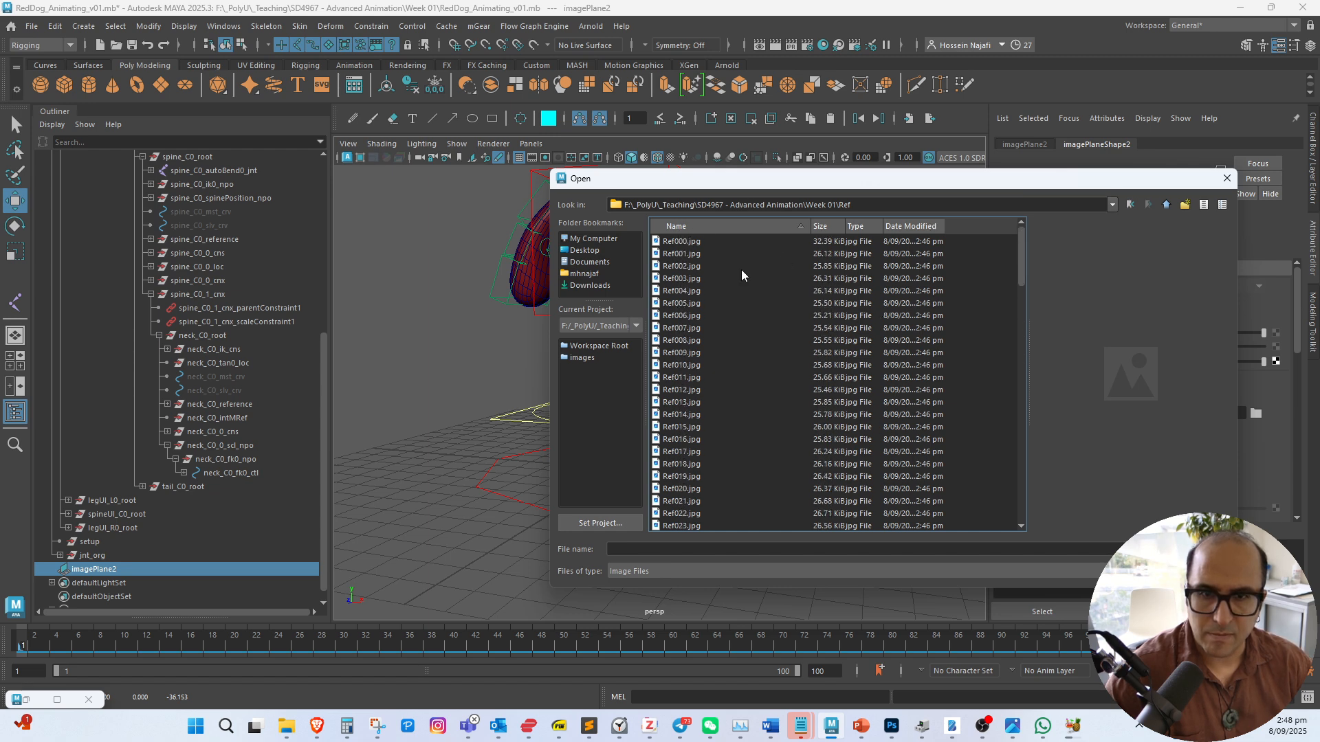
left_click(687, 242)
key("Return")
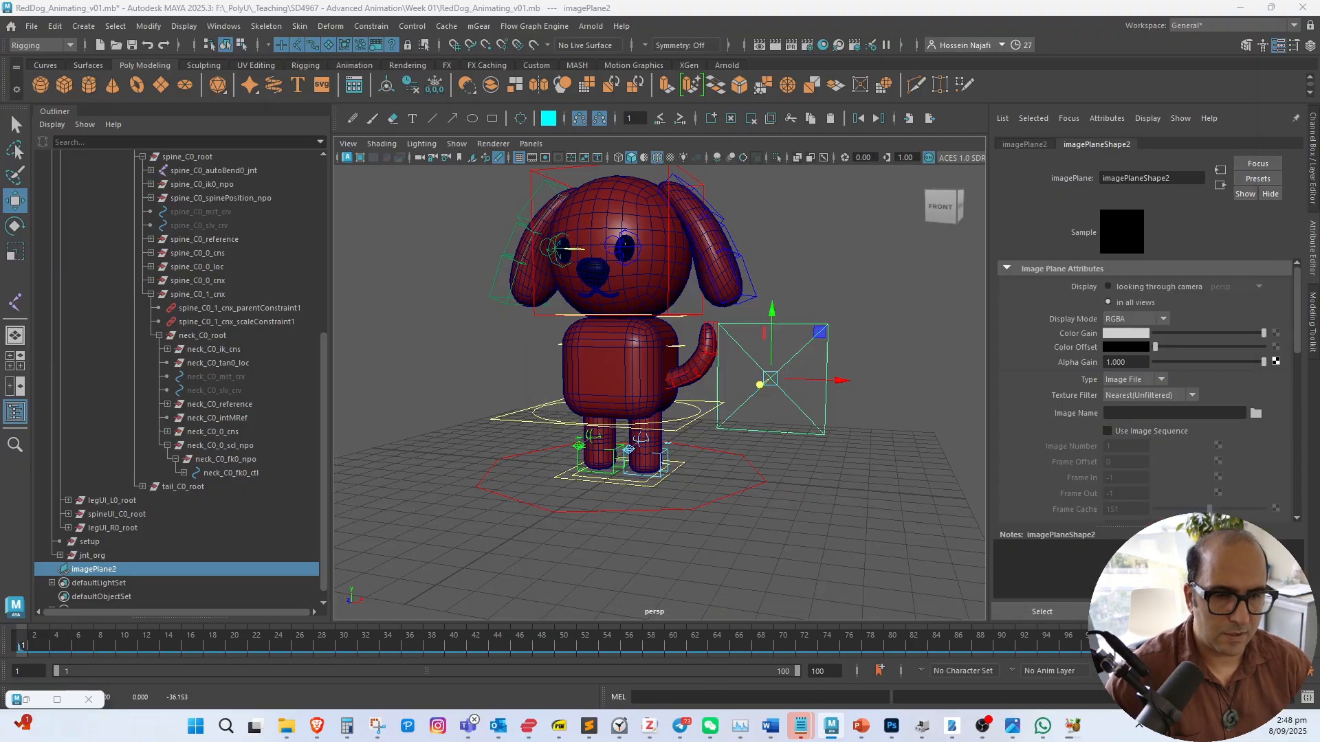
Enable Use Image Sequence on the image plane and scrub the timeline to check the reference playback
scroll(756, 427, "up", 10)
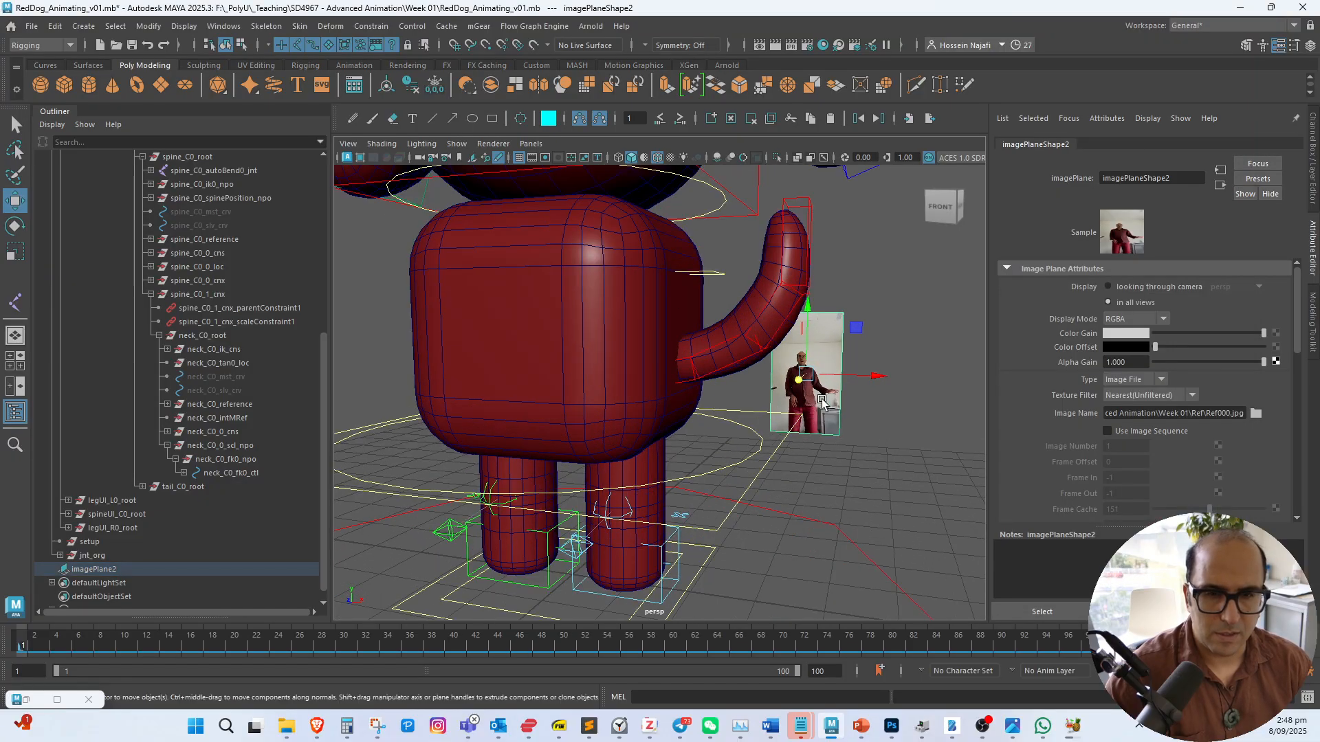
scroll(863, 465, "down", 6)
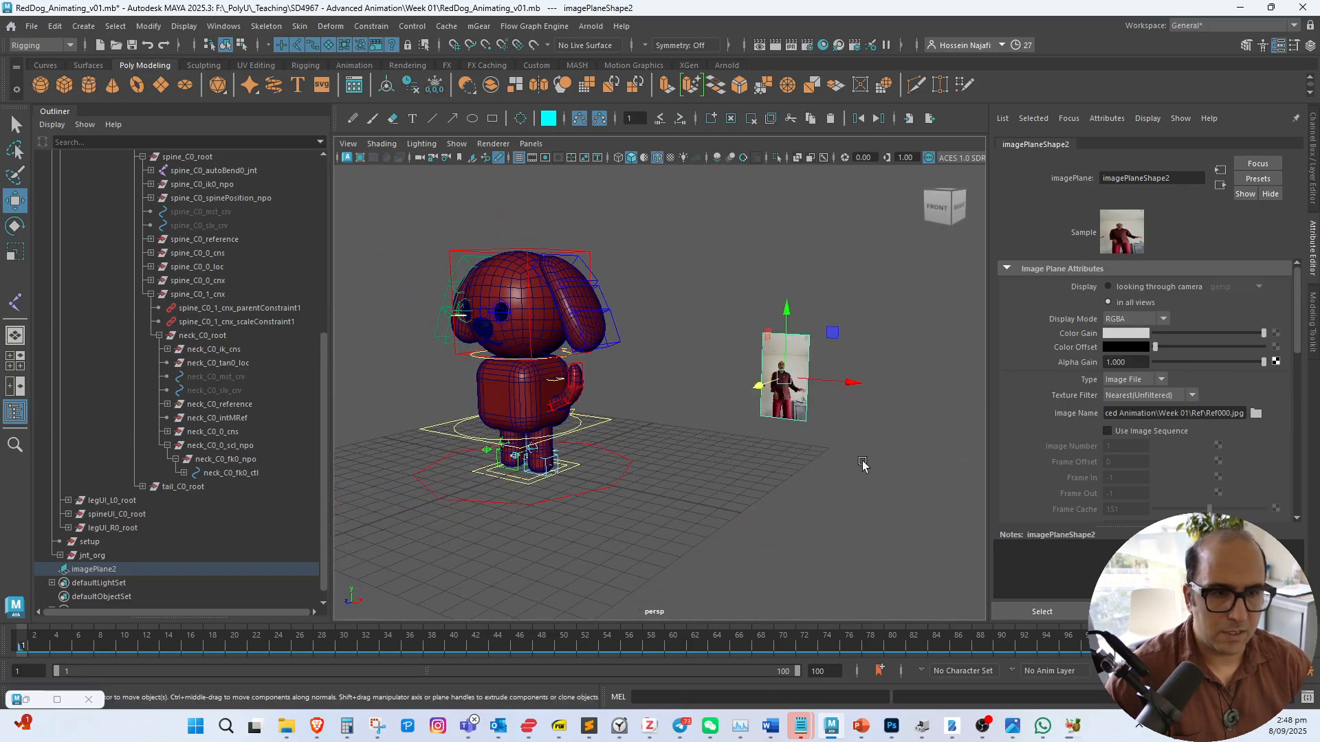
left_click(1107, 431)
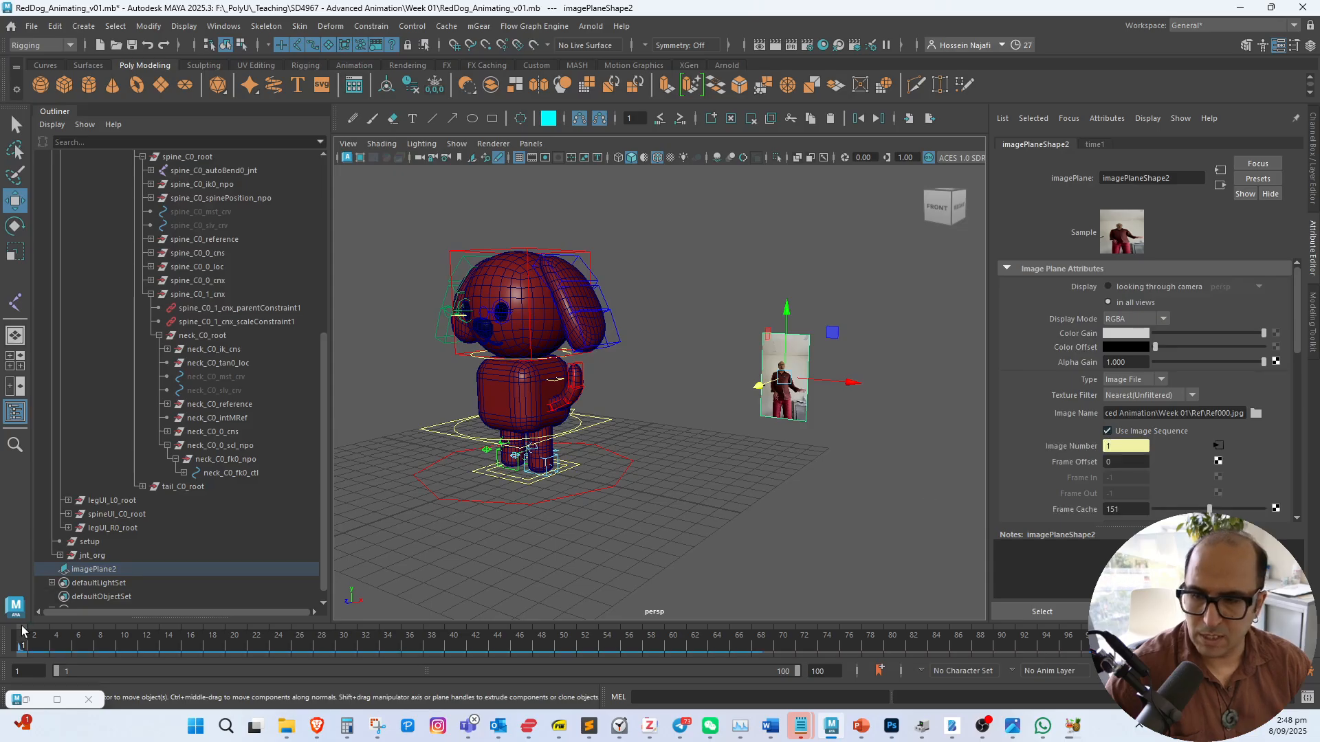
mouse_move(34, 644)
left_mouse_down()
mouse_move(925, 638)
mouse_move(557, 650)
left_mouse_up()
left_click_drag(0, 653, 1, 653)
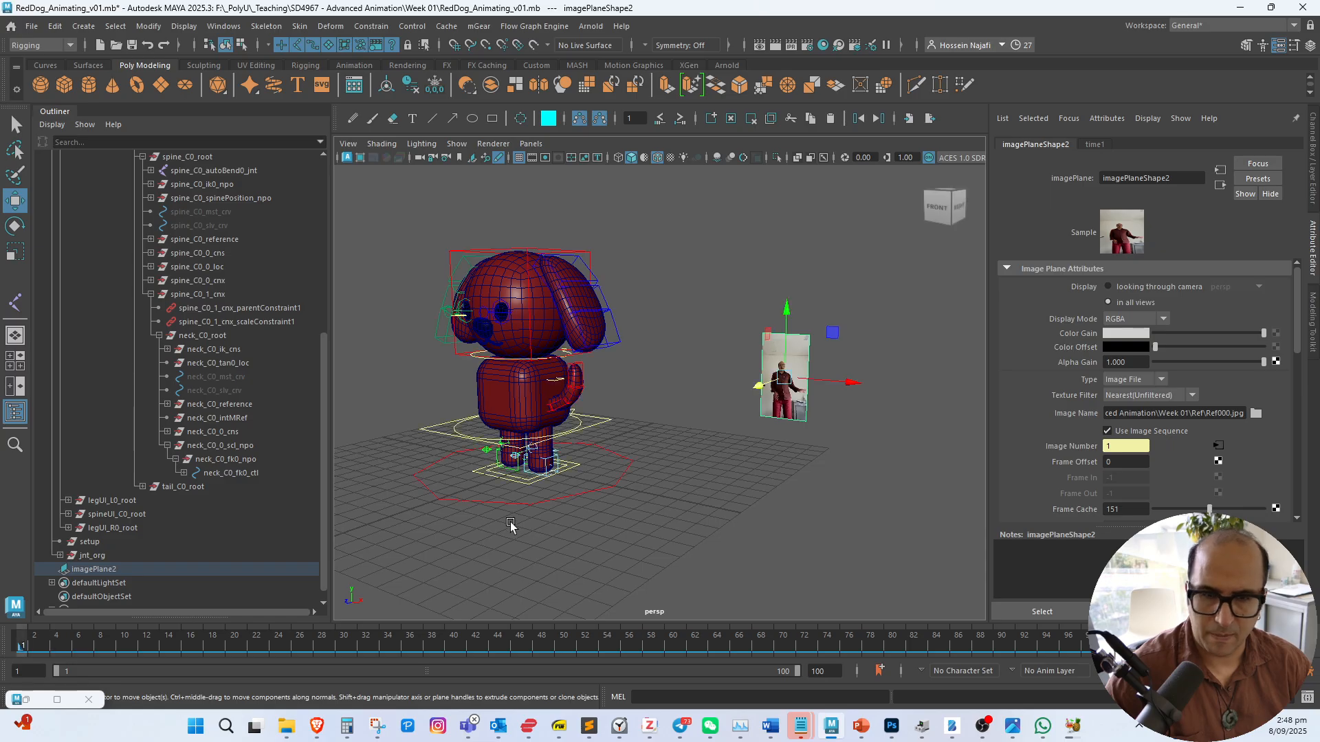
Scale the reference image plane up to about the dog's height and reposition it higher and farther to the dog's side
key("r")
left_click_drag(783, 380, 866, 385)
key("w")
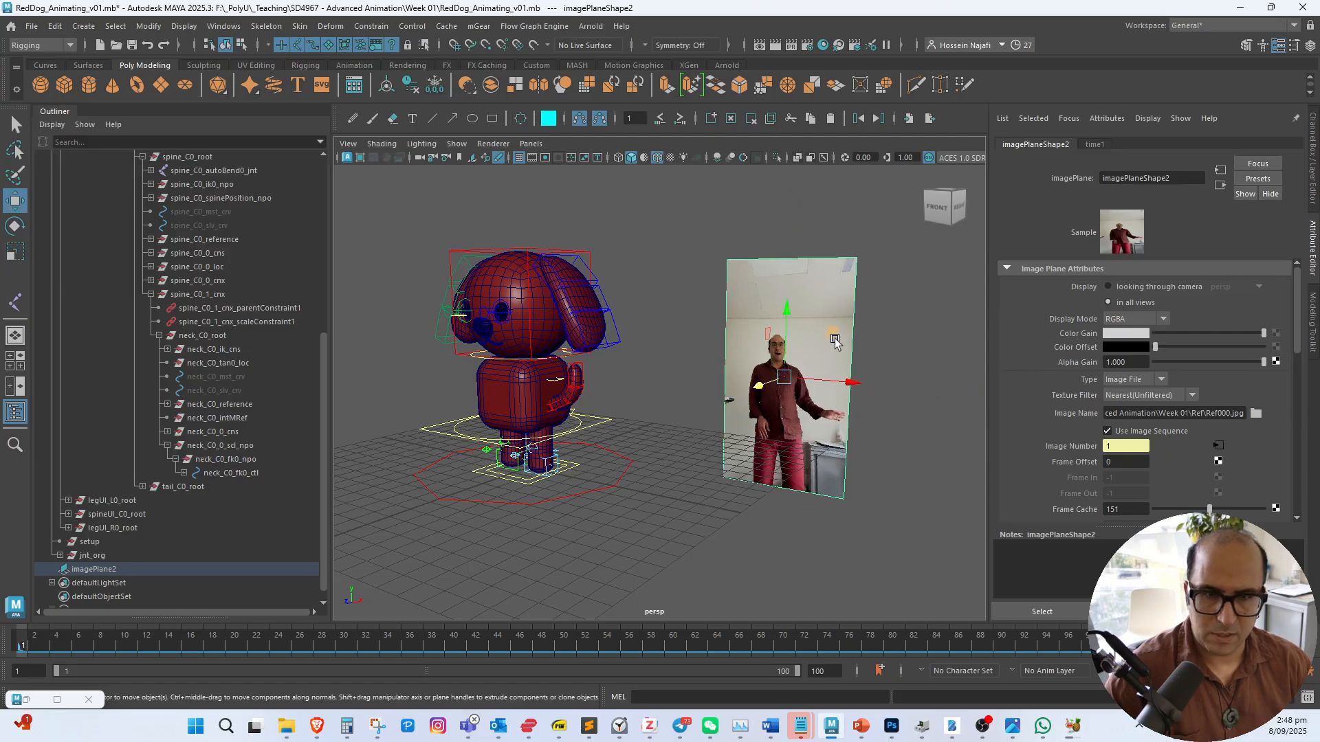
left_click_drag(836, 337, 973, 270)
scroll(825, 337, "down", 4)
left_click_drag(662, 400, 743, 385, "alt")
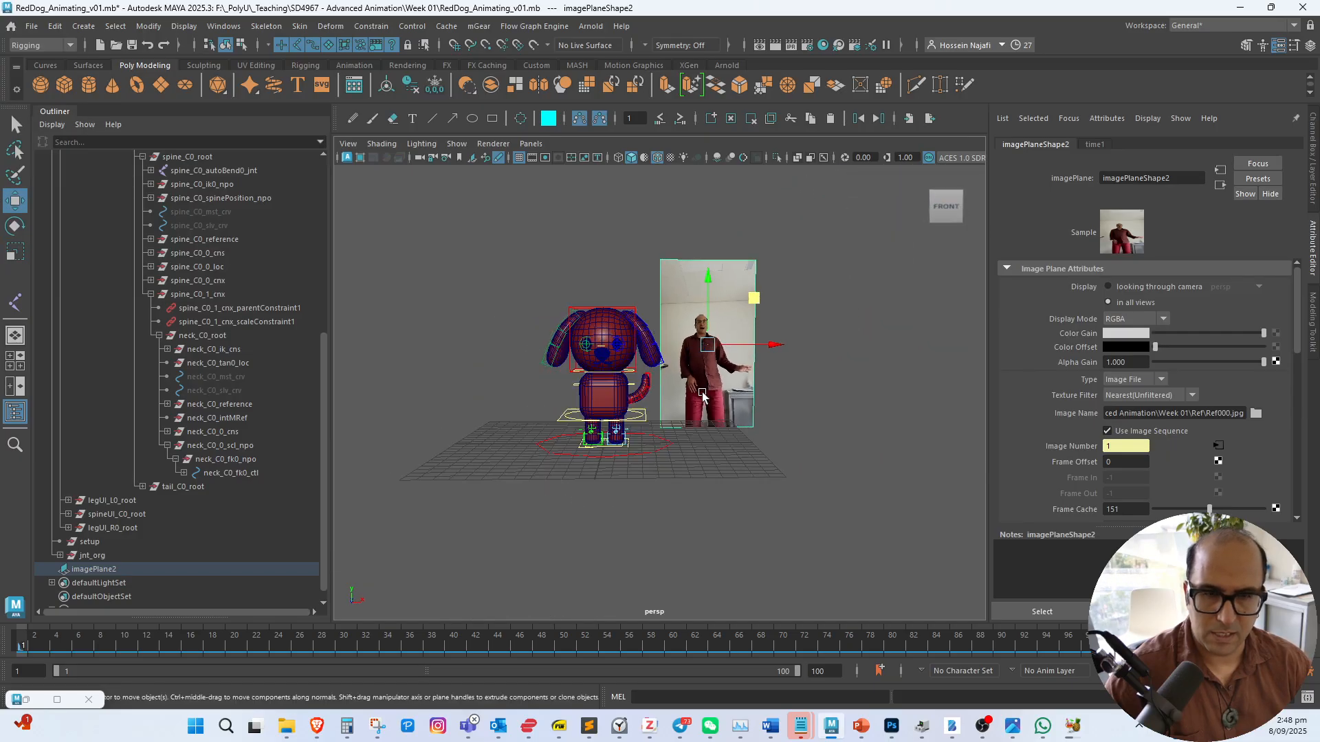
scroll(701, 419, "up", 6)
middle_click_drag(667, 436, 774, 450, "alt")
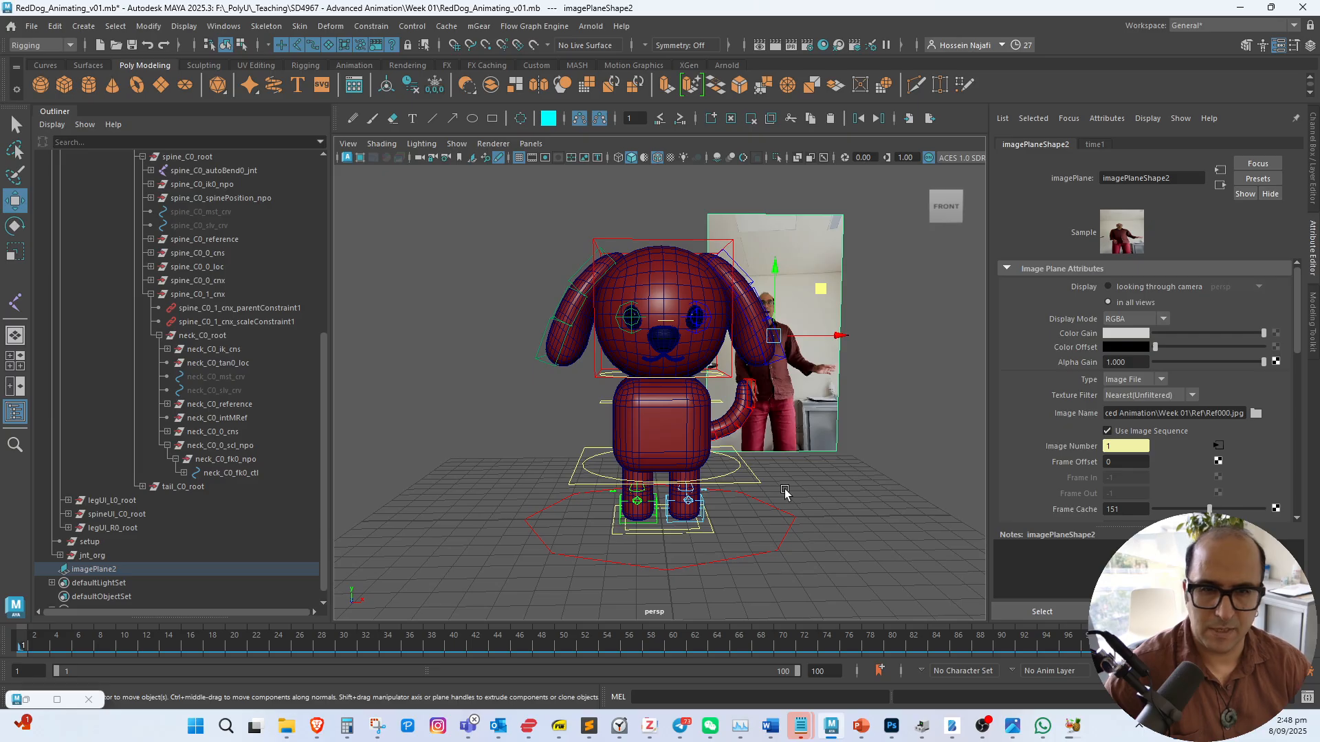
left_click_drag(785, 489, 729, 475, "alt")
left_click_drag(664, 335, 649, 376, "alt")
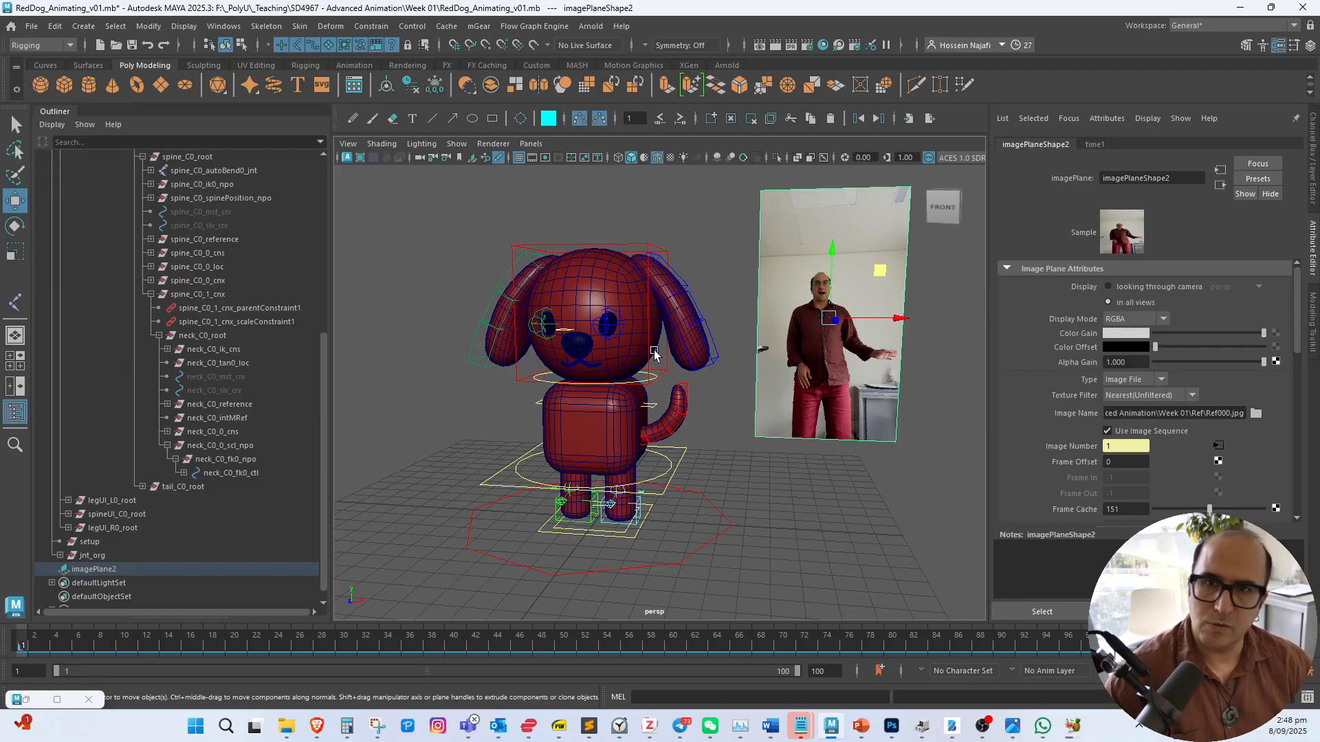
Try to load the rig in mGear's Synoptic (Legacy Picker), refresh it, and close the picker
left_click(478, 26)
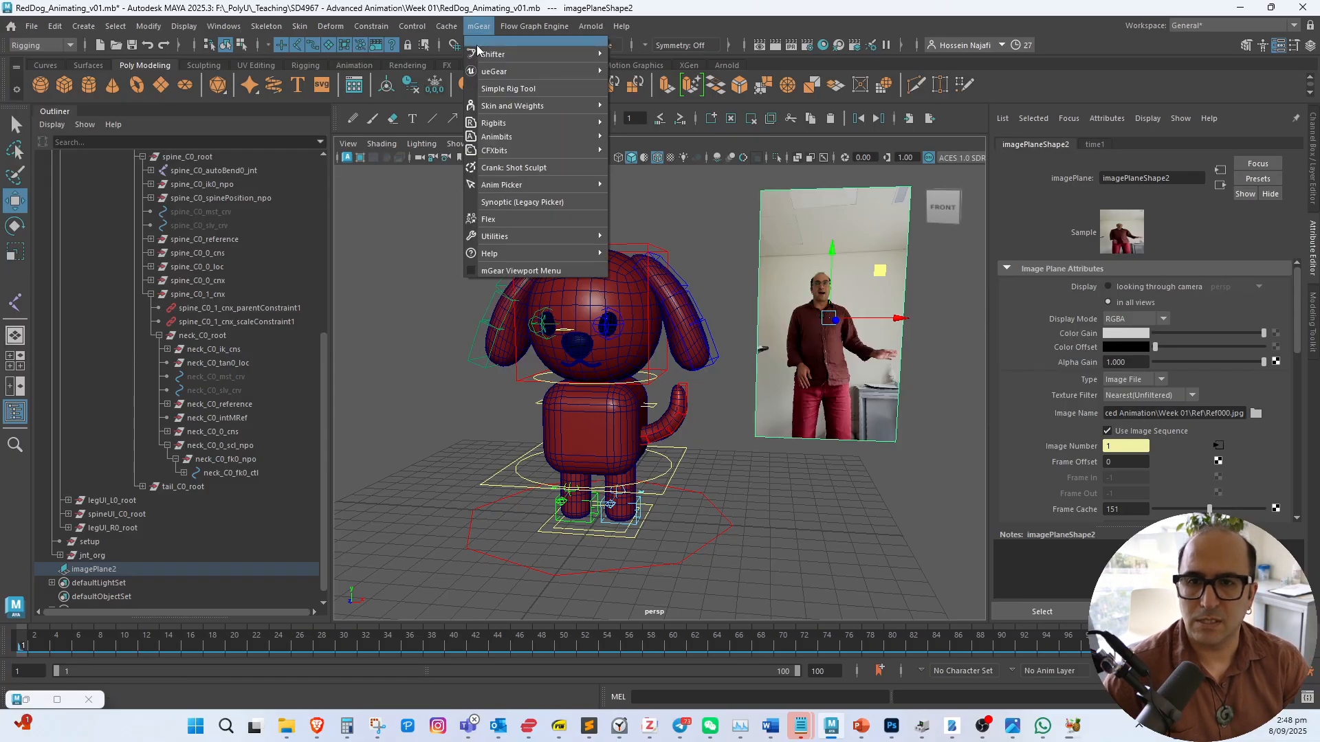
mouse_move(480, 54)
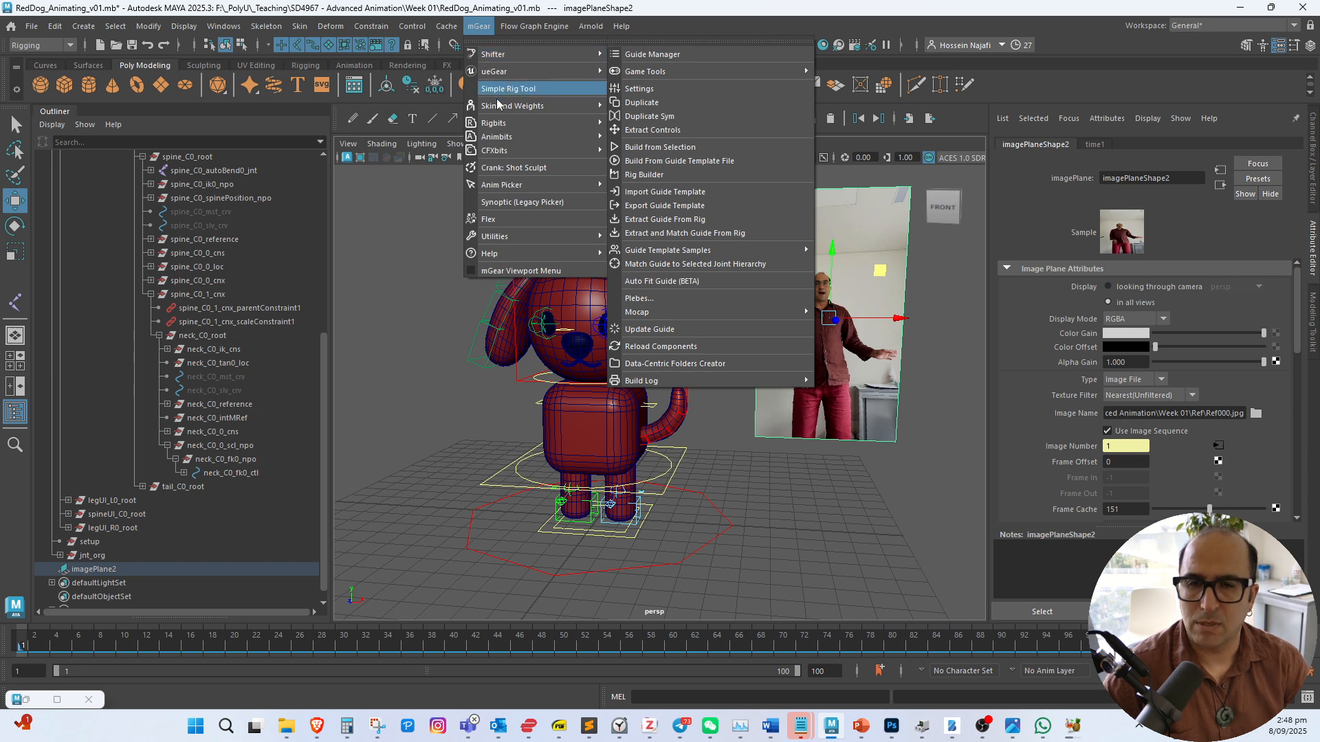
left_click(531, 205)
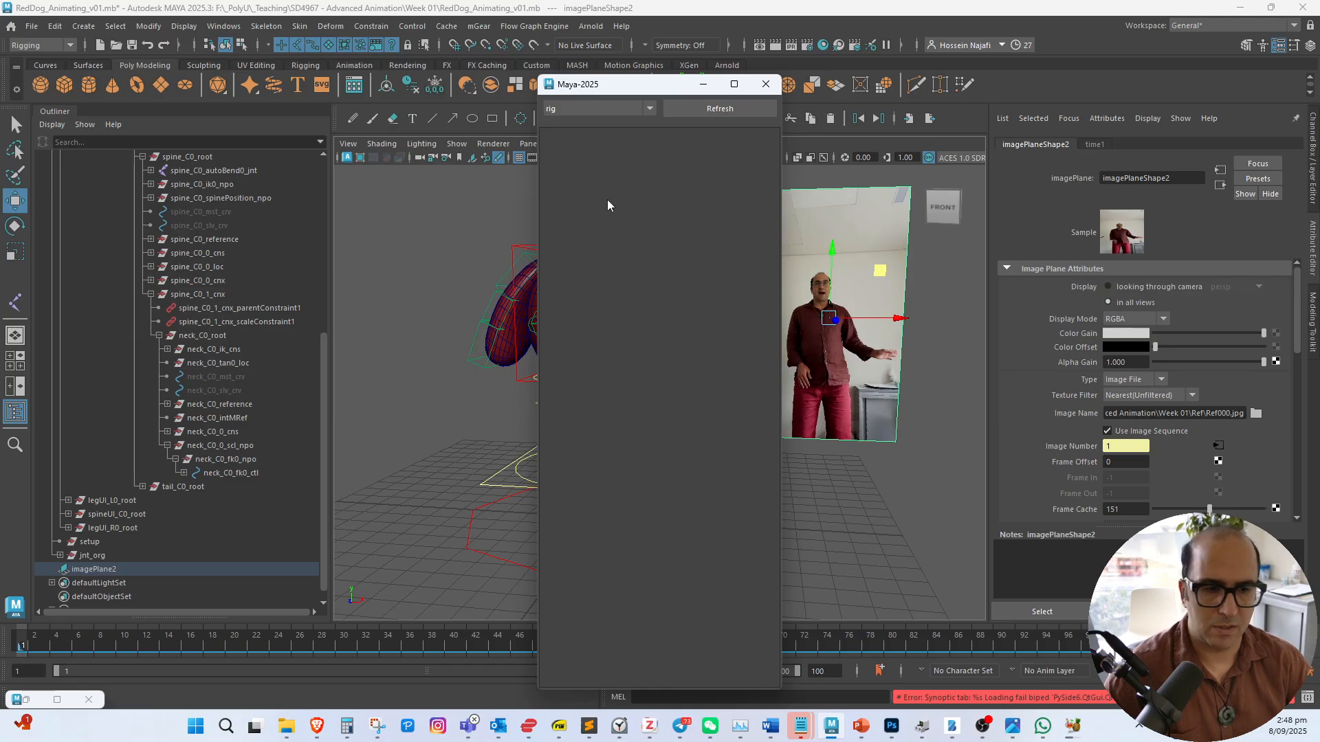
middle_click_drag(514, 272, 479, 275, "alt")
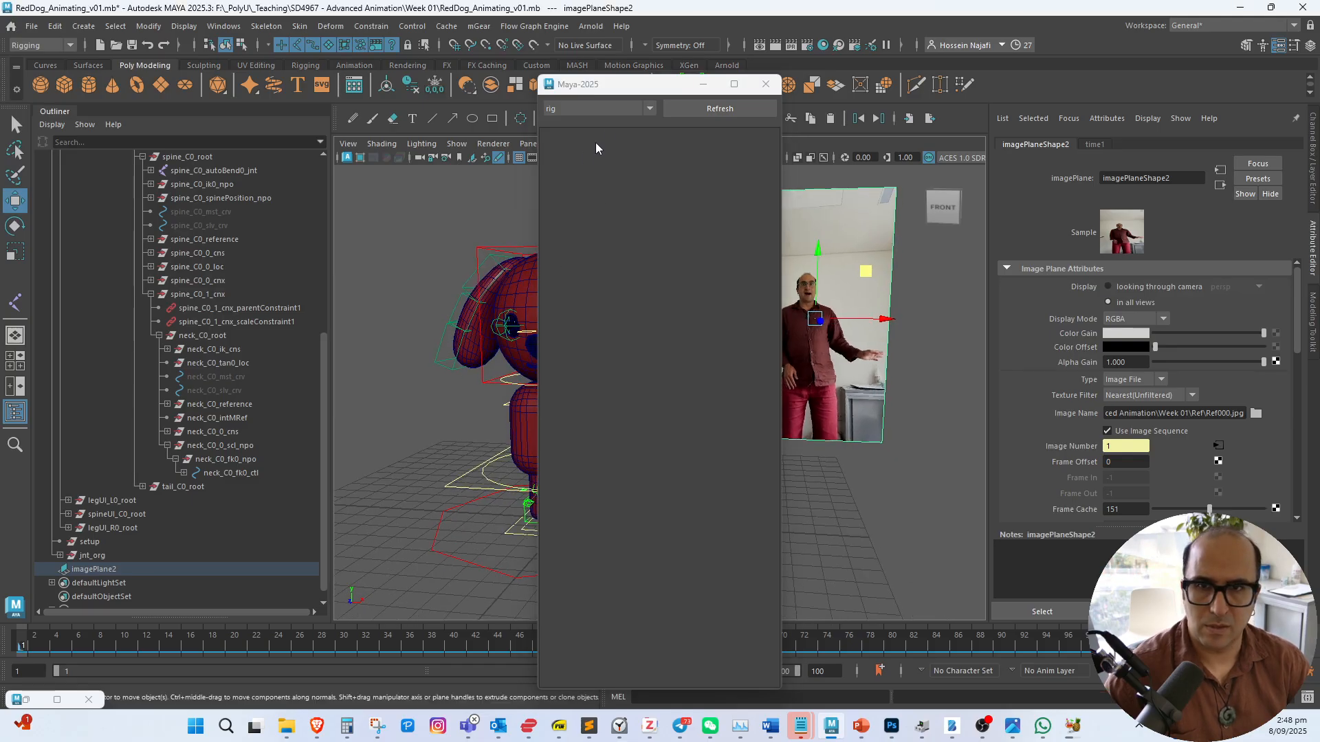
left_click(621, 111)
left_click(621, 114)
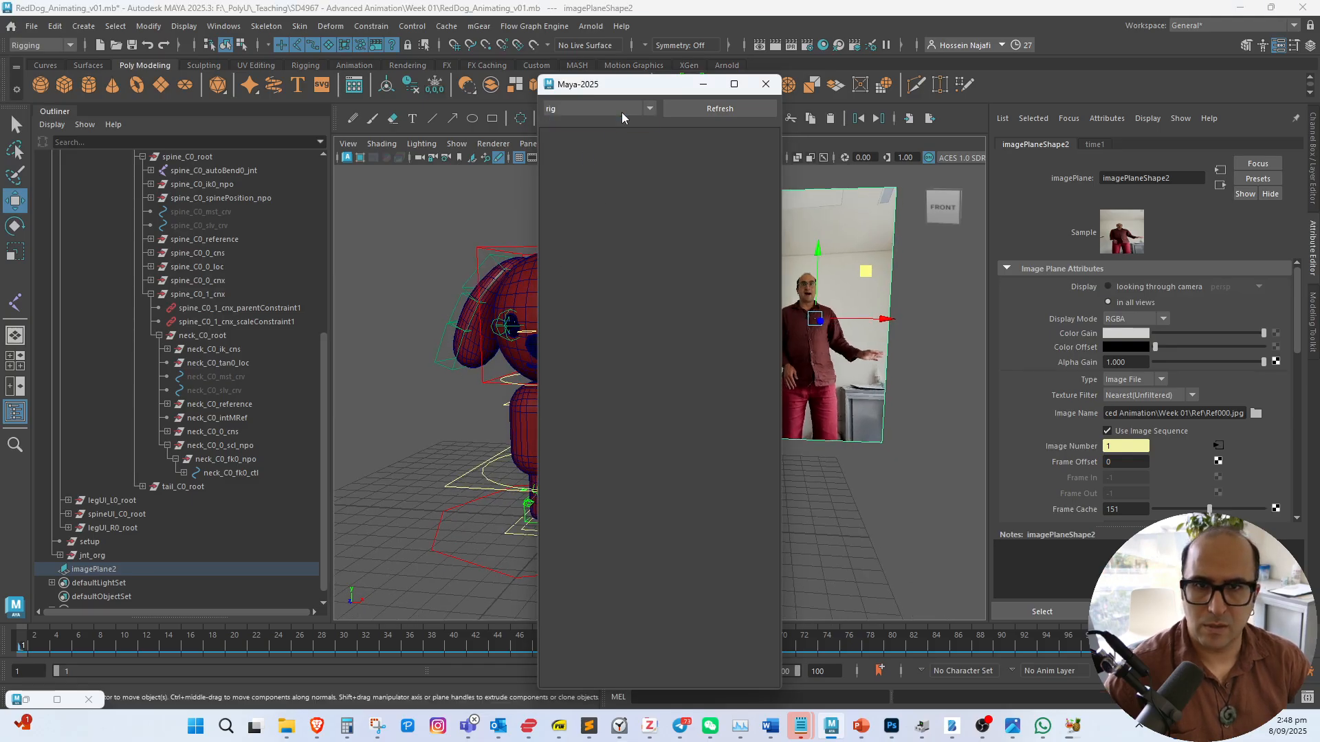
left_click(687, 112)
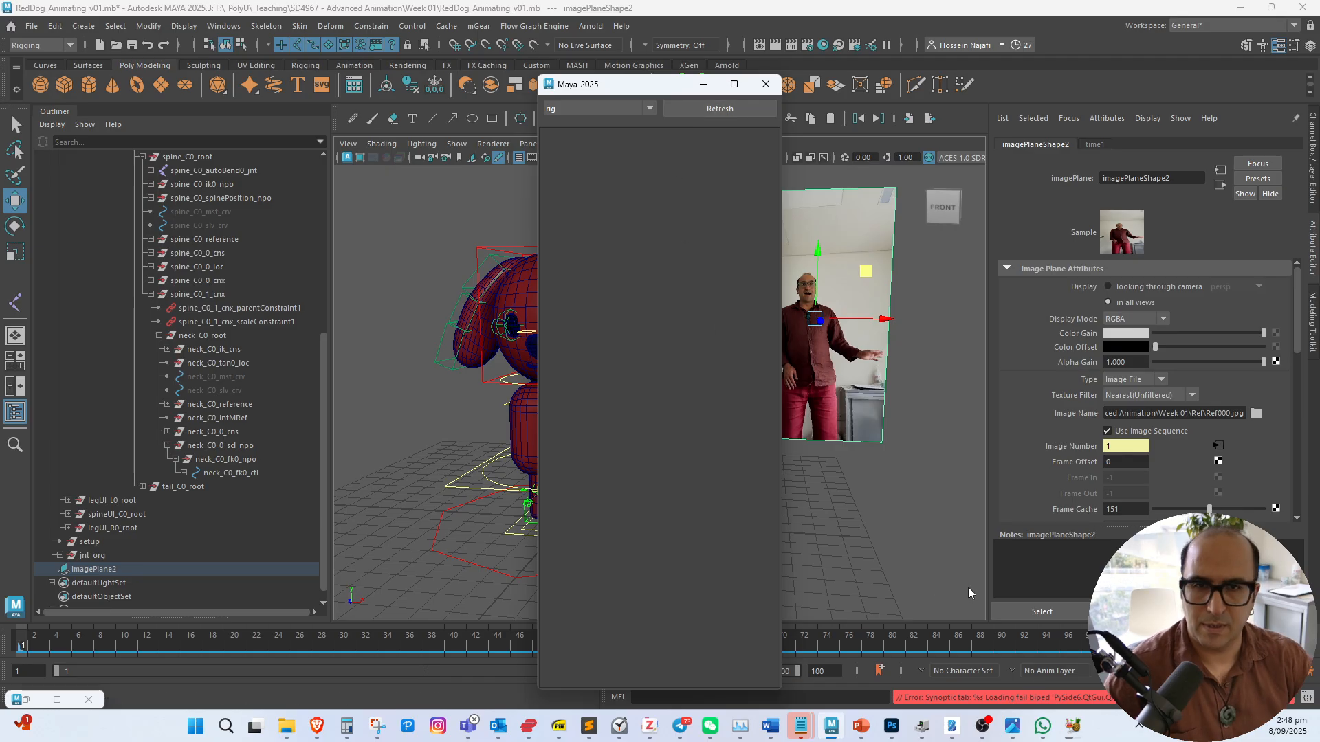
left_click(764, 84)
Save the RedDog_Animating_v01.mb scene with the reference image plane in place
middle_click_drag(635, 329, 705, 400, "alt")
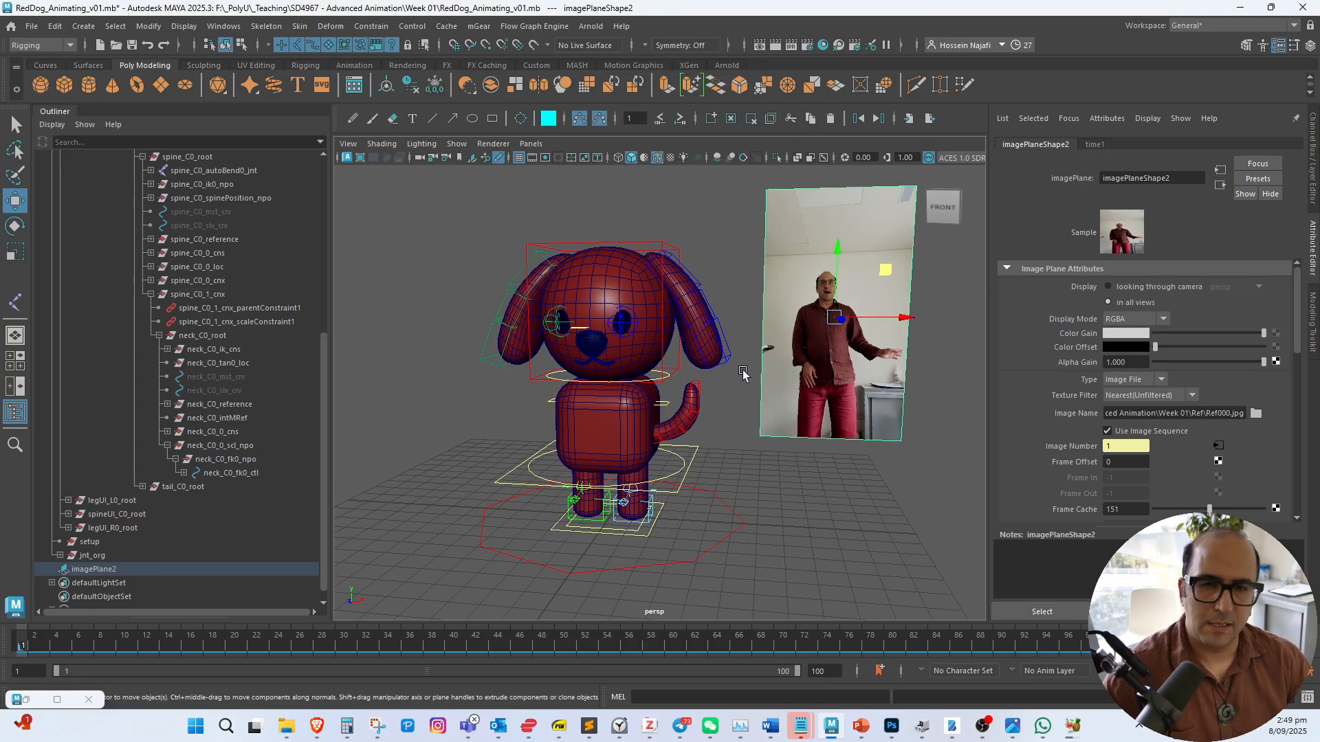
scroll(735, 372, "up", 3)
scroll(709, 363, "down", 3)
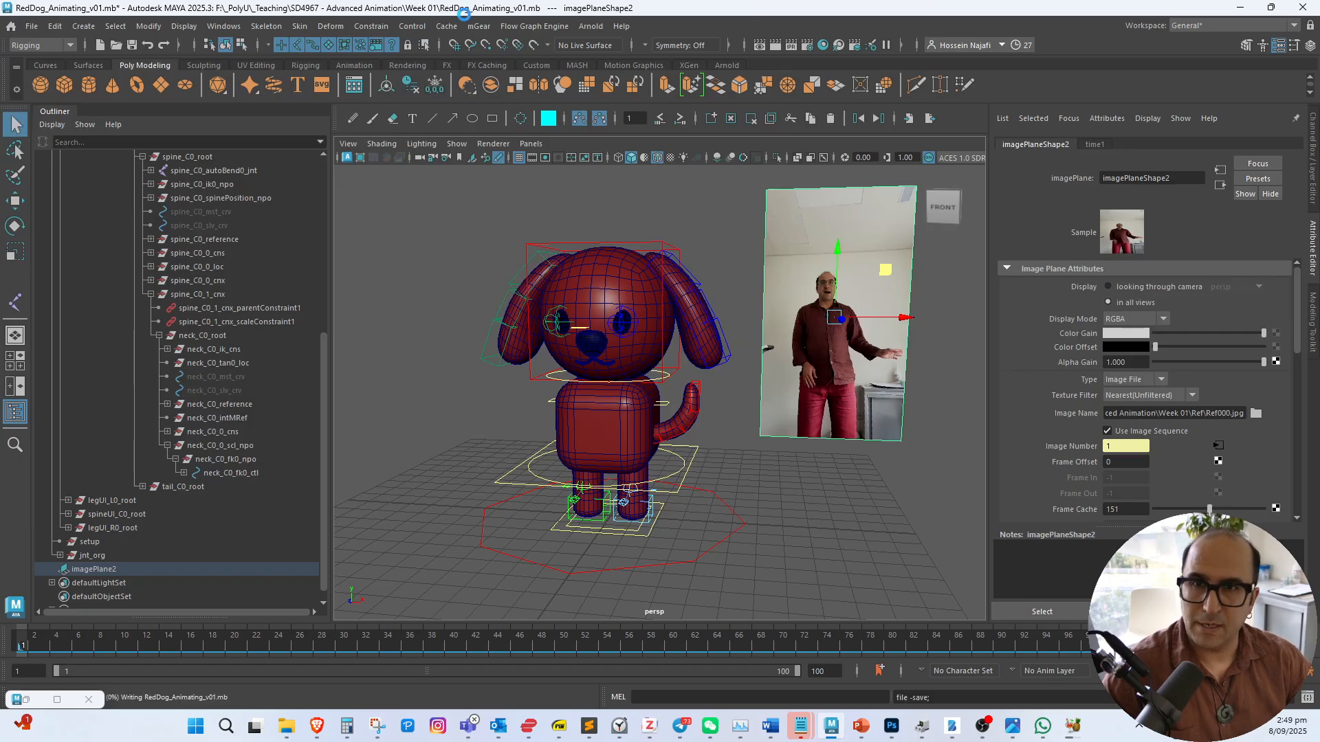
key("ctrl+s")
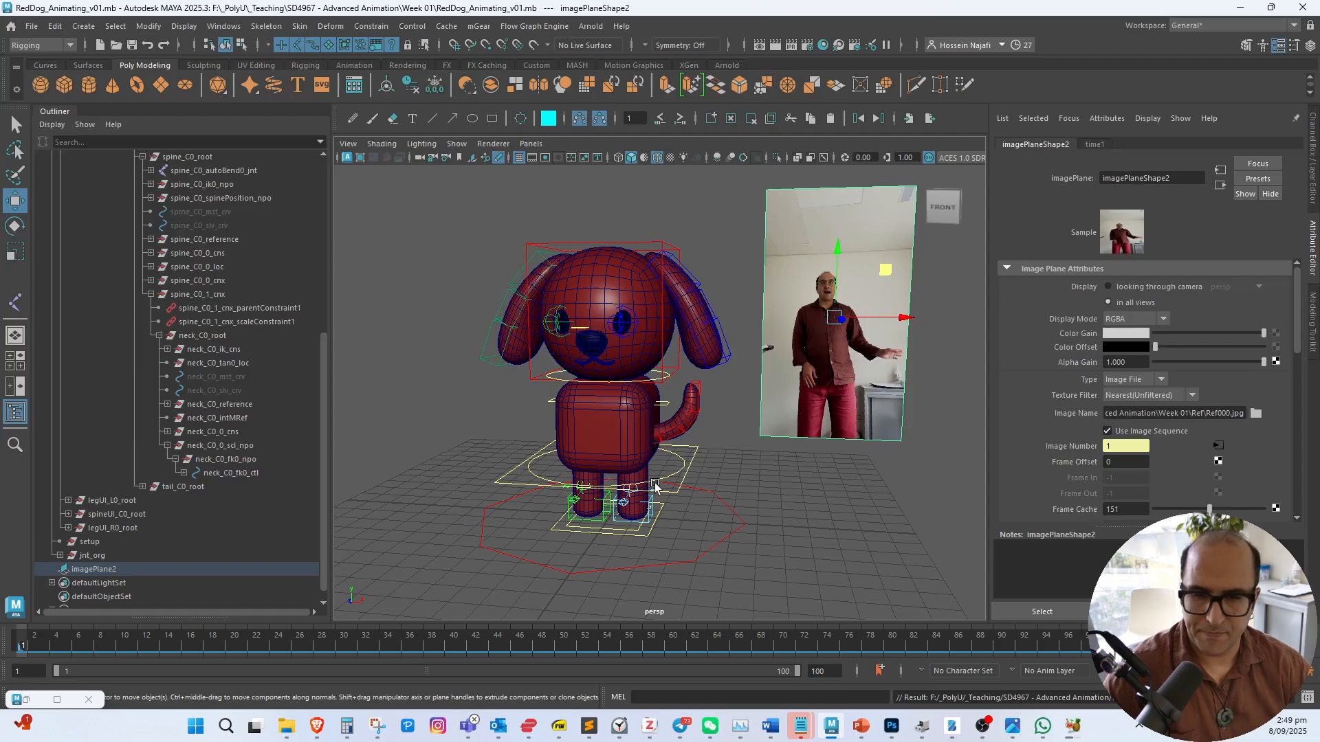
Select the dog rig's body control and examine the character's controls beside the reference image
left_click(683, 480)
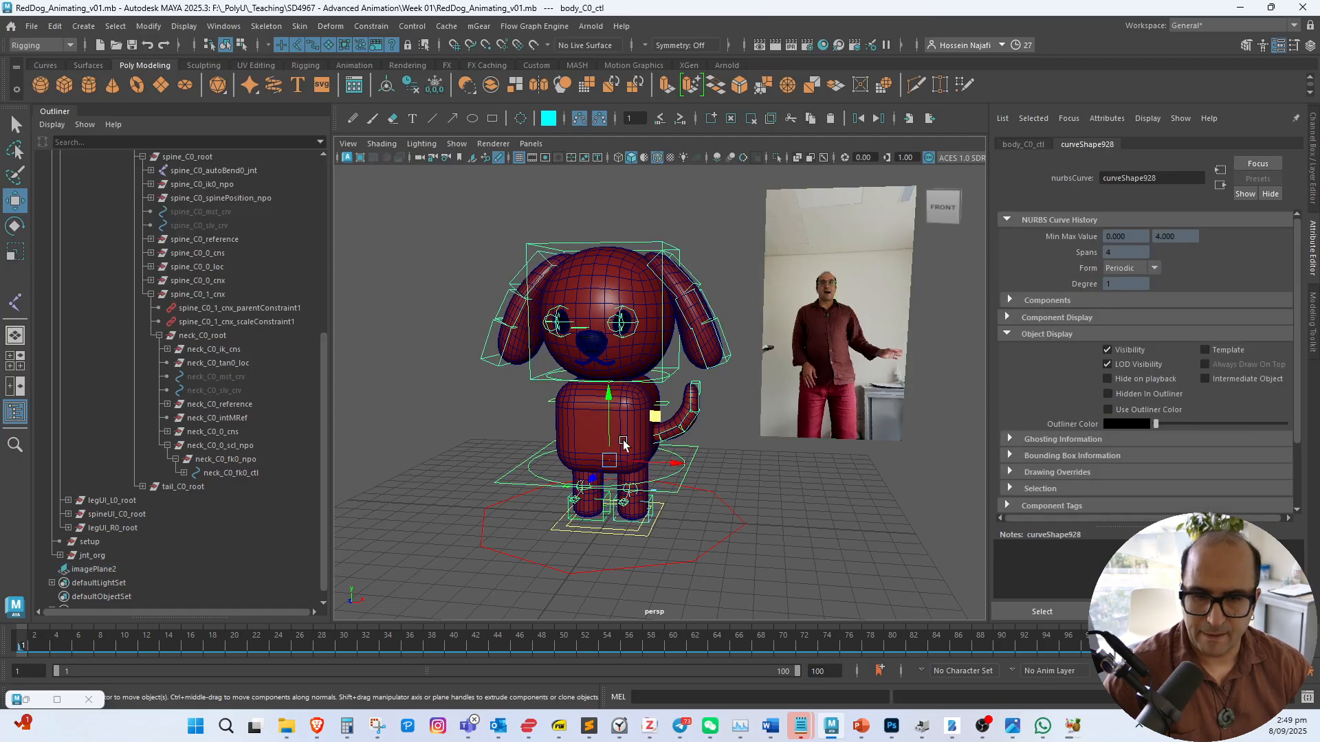
left_click_drag(632, 433, 579, 443, "alt")
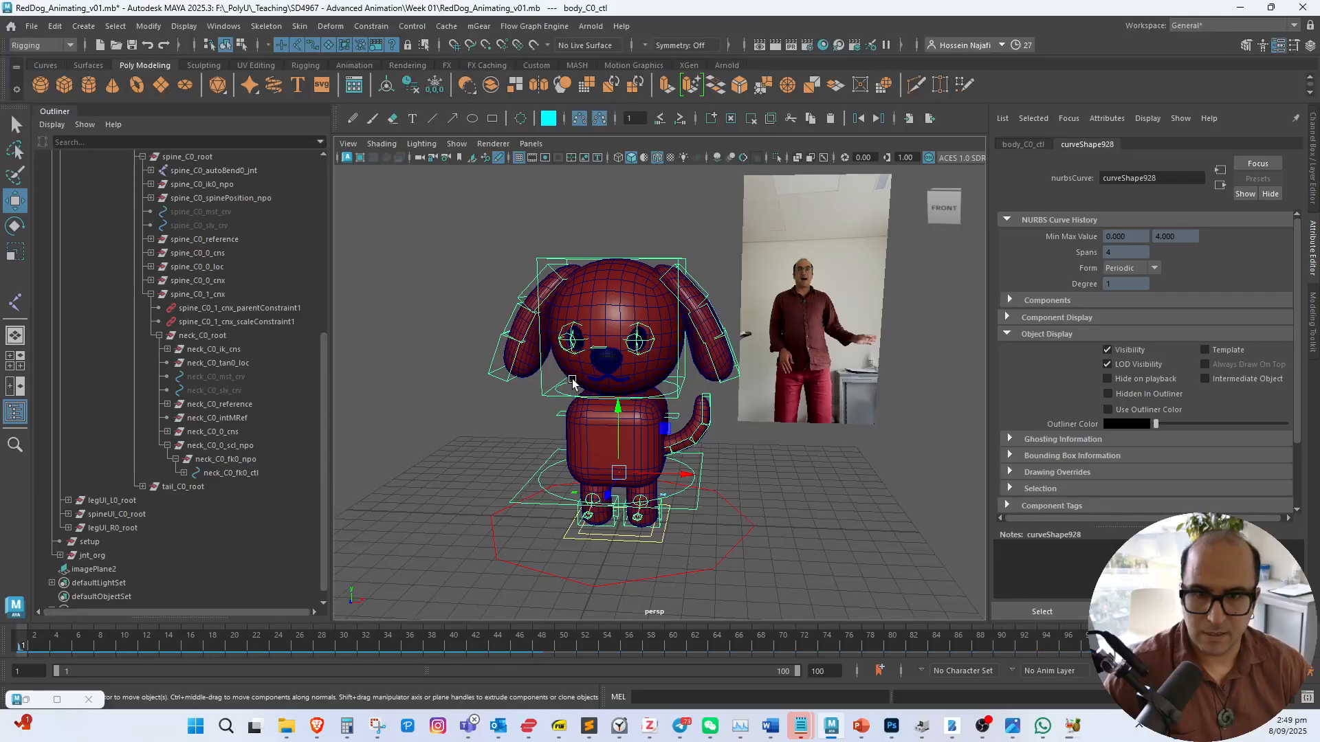
right_click_drag(575, 385, 624, 401, "alt")
middle_click_drag(587, 389, 605, 365, "alt")
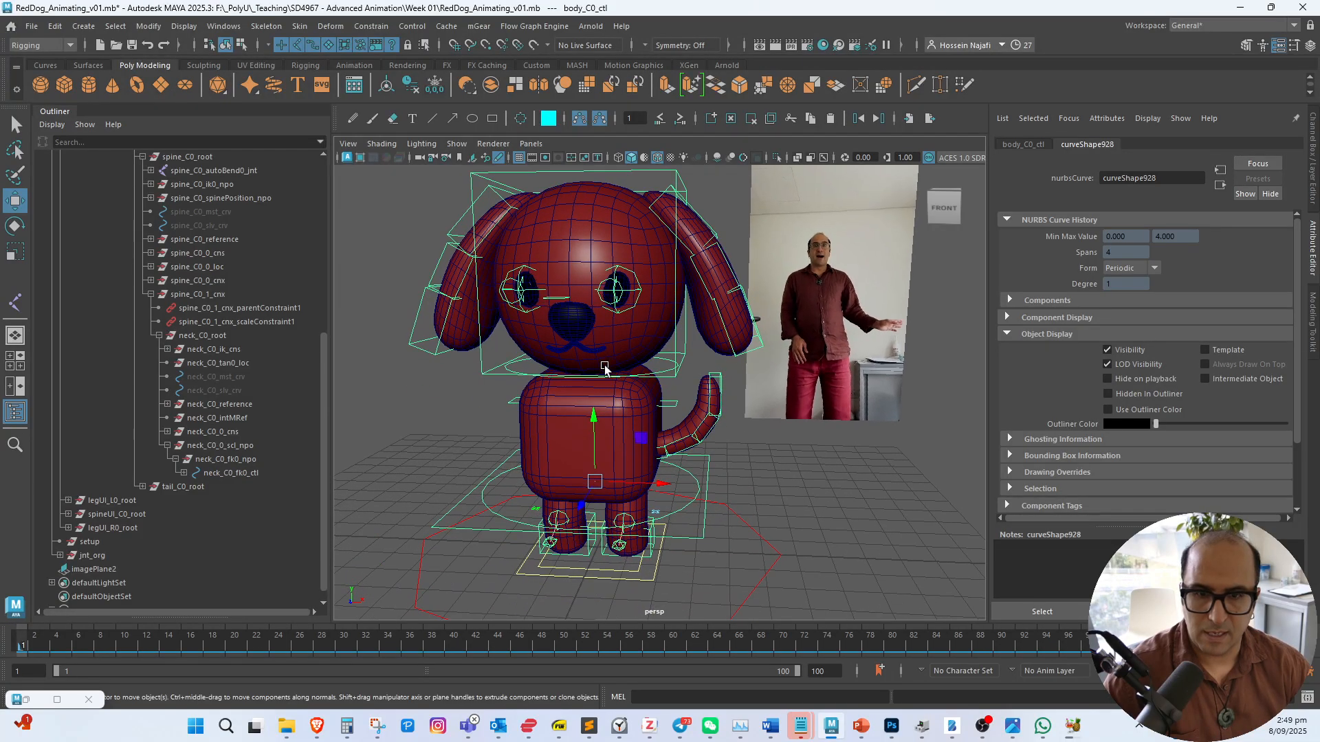
left_click(666, 458)
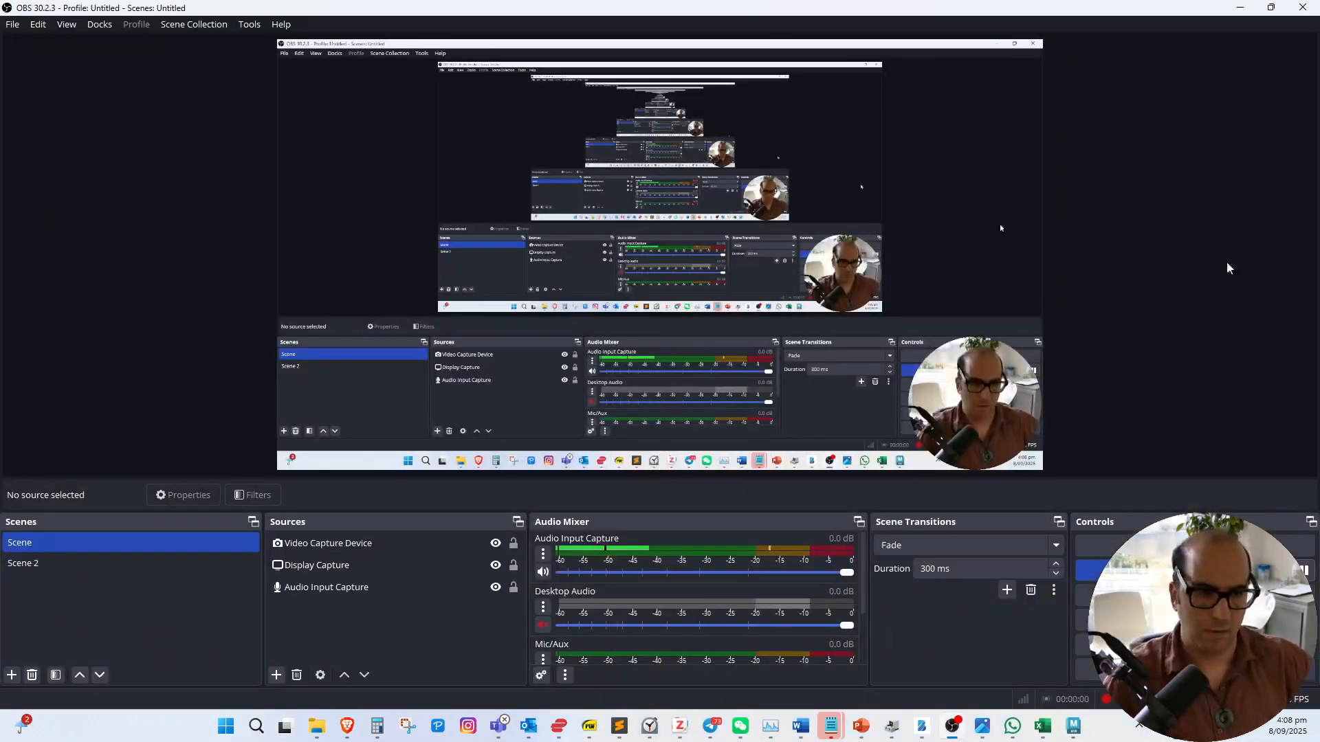
Switch from OBS to the dog rig scene in Maya and view the character from the front
left_click(1232, 8)
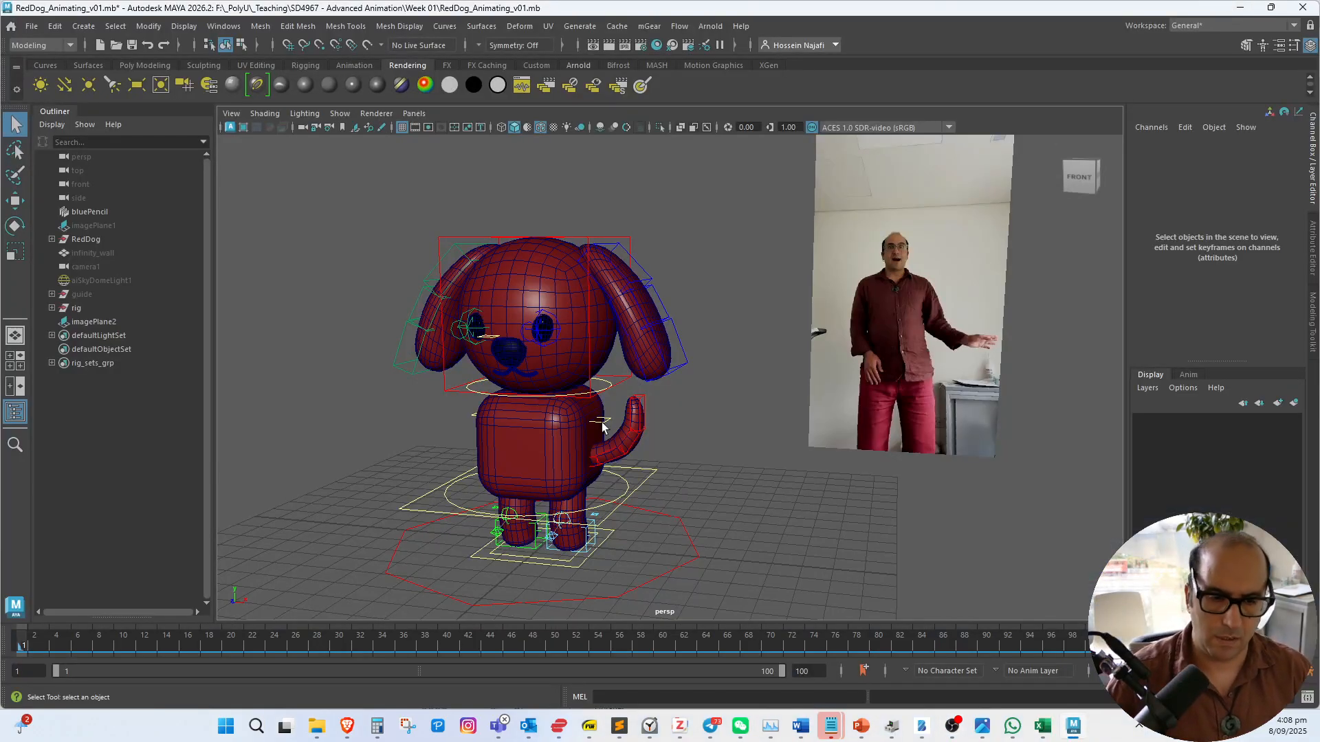
left_click_drag(498, 483, 594, 482, "alt")
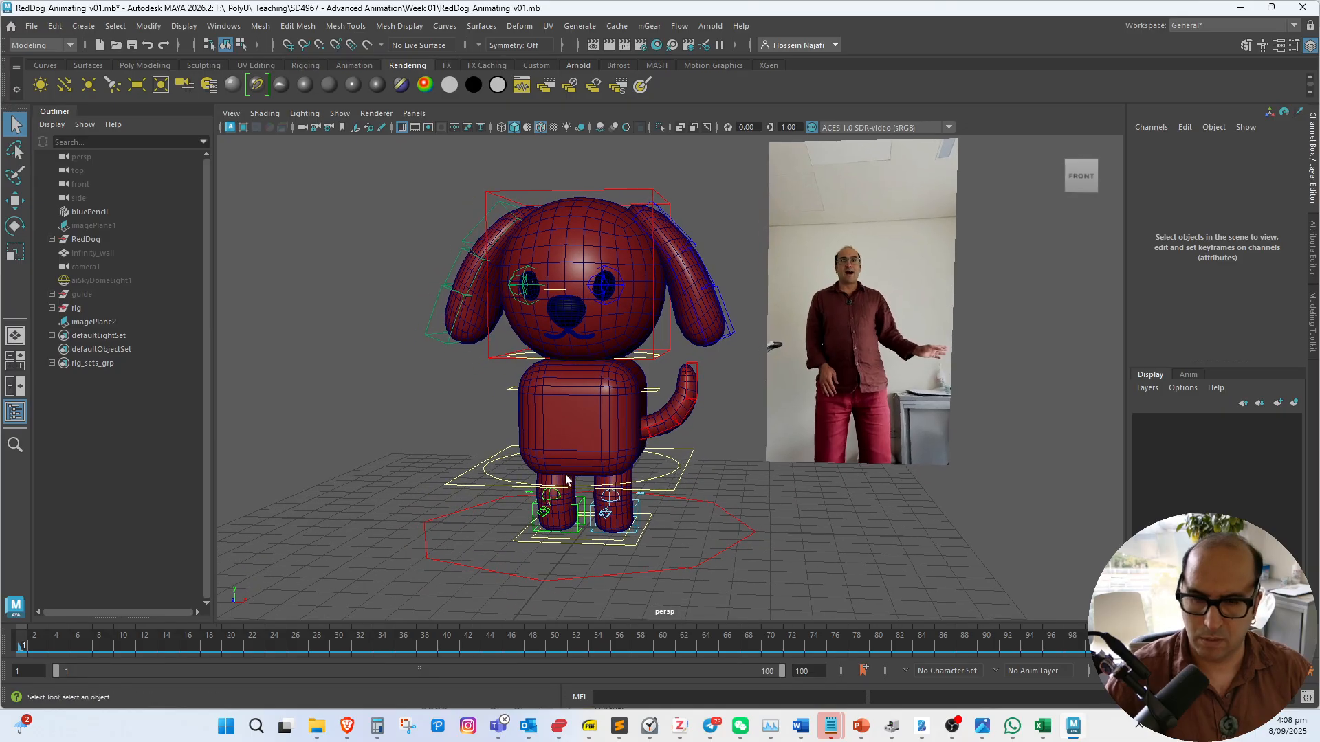
Show the object selection masks and test selecting the dog's geometry and all rig controls in the viewport
left_click(658, 483)
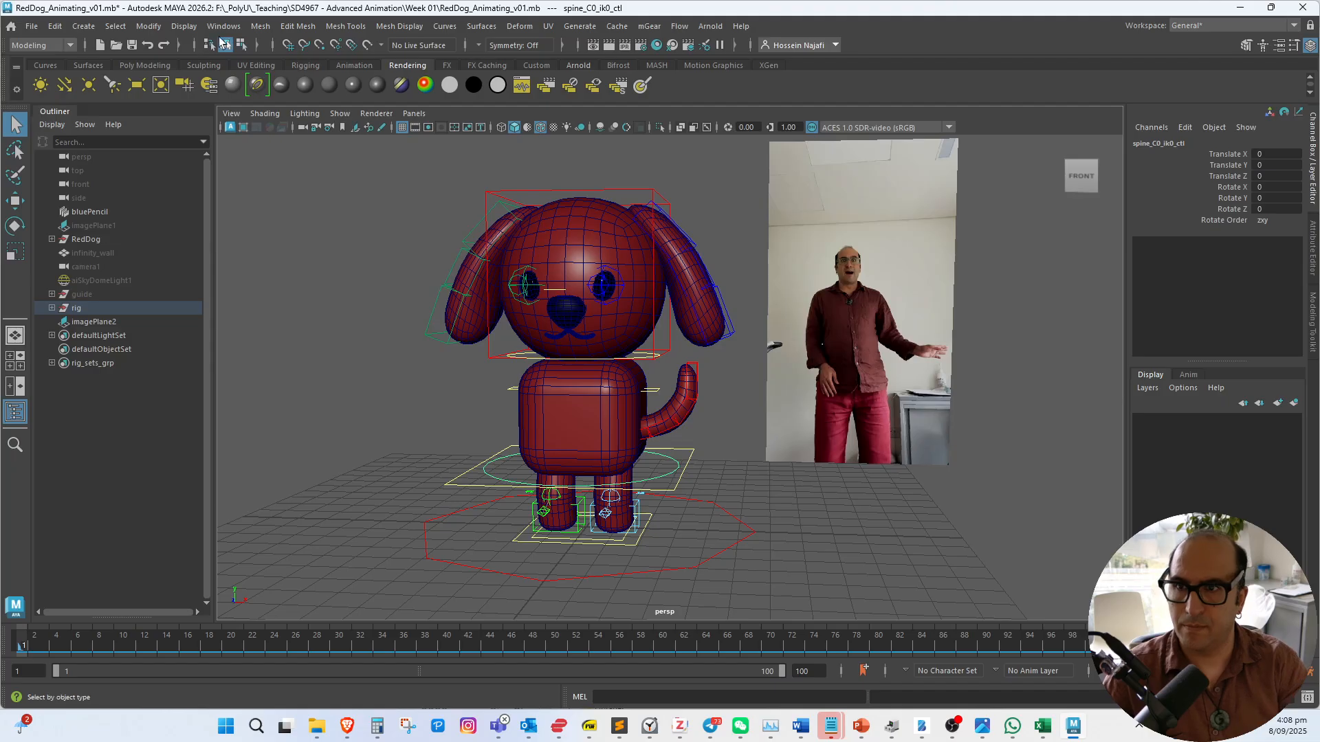
left_click(253, 44)
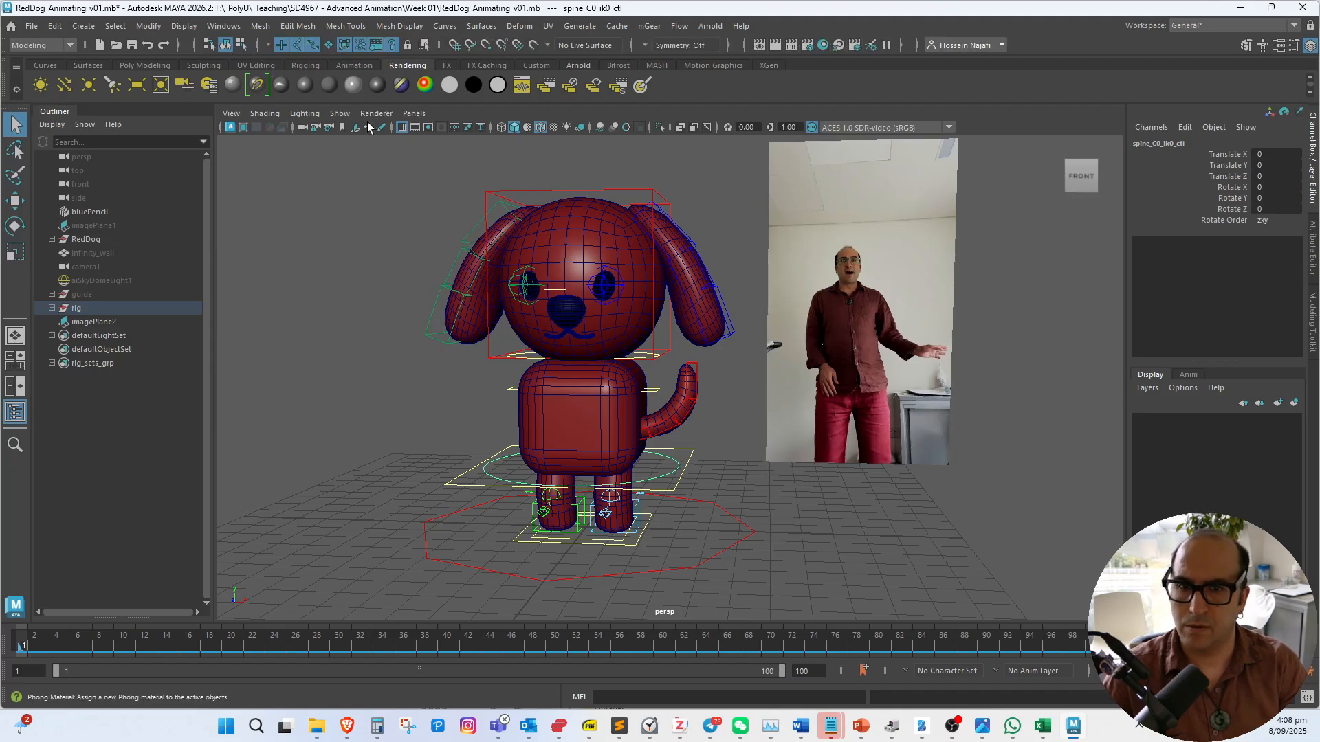
left_click(554, 237)
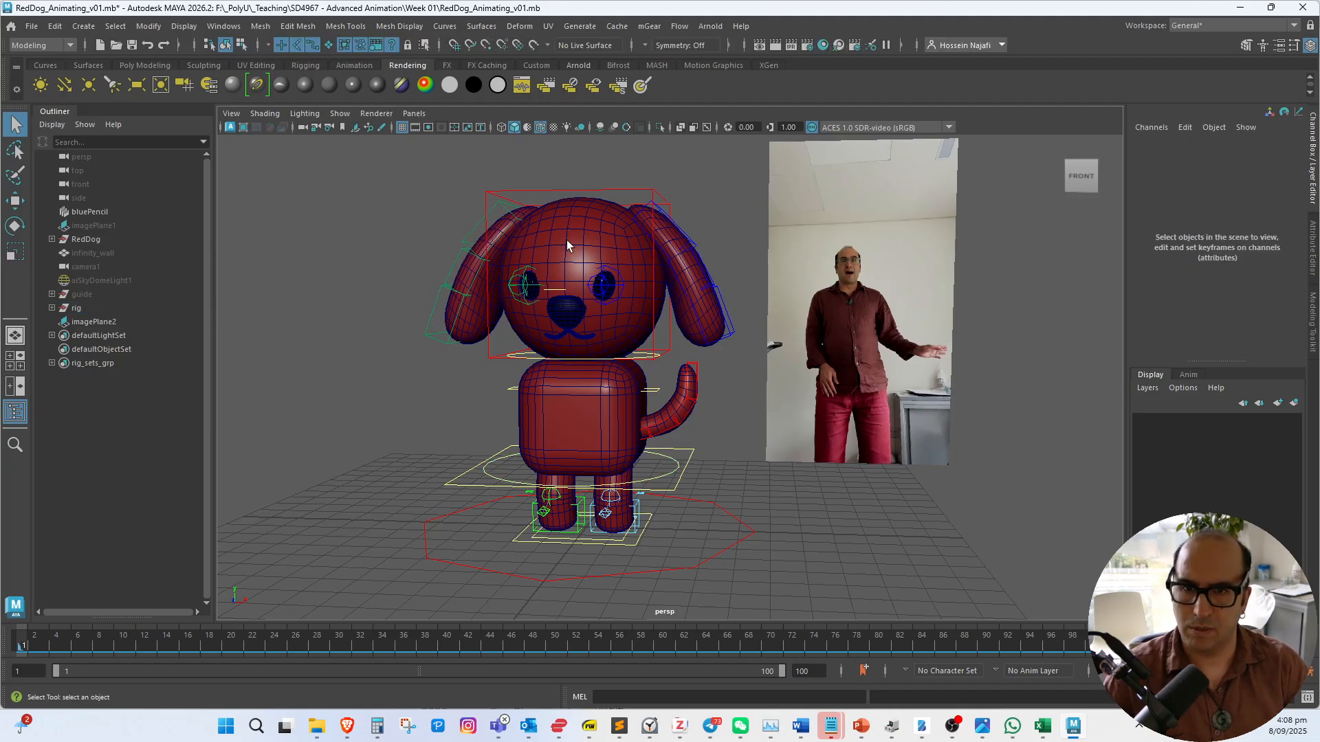
left_click_drag(567, 242, 616, 297)
left_click(652, 205)
left_click_drag(635, 216, 669, 250)
left_click(679, 217)
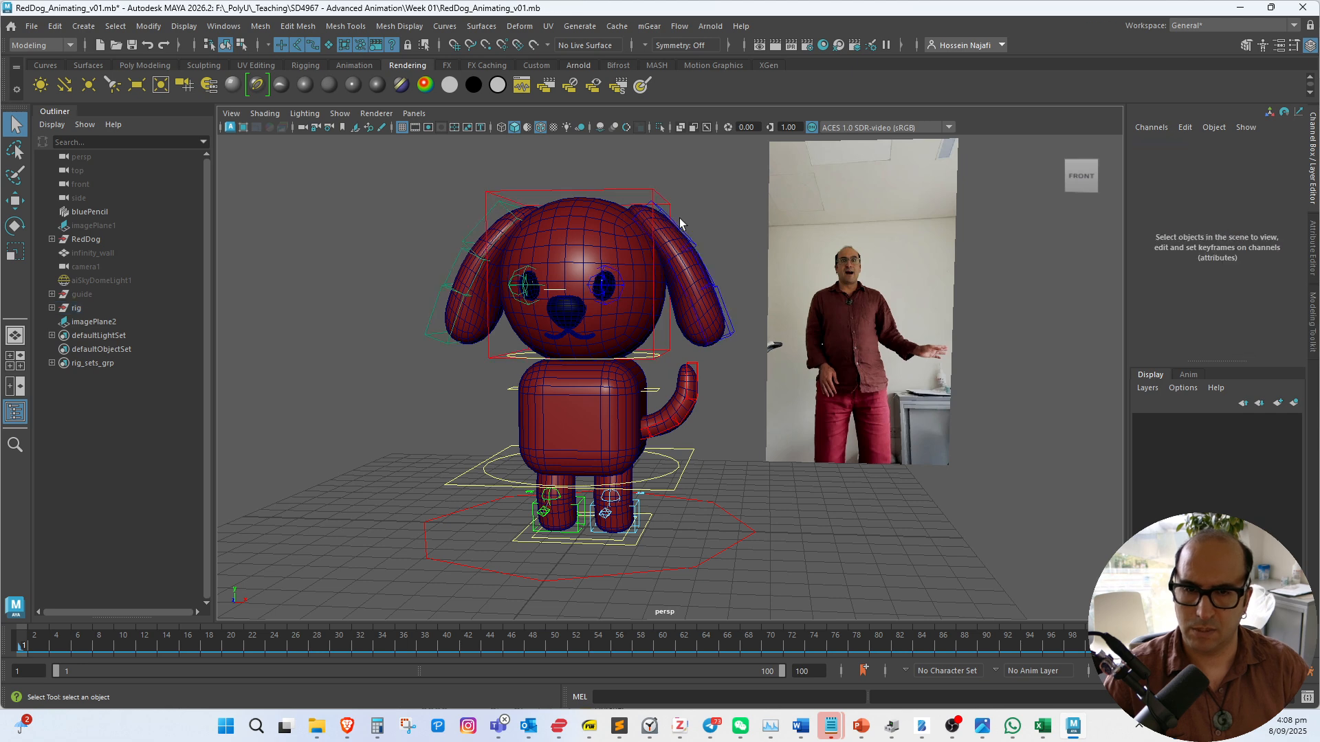
left_click_drag(702, 167, 455, 496)
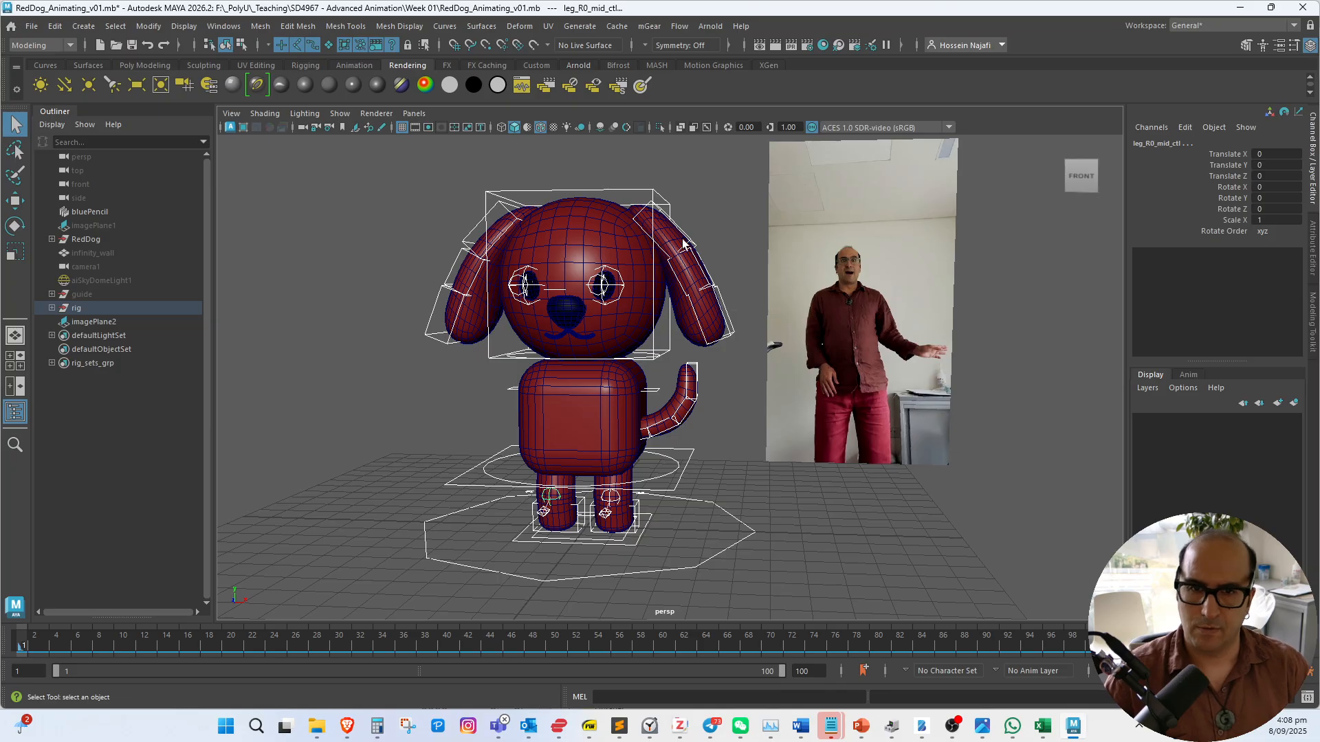
left_click(707, 216)
Select the dog's body control and lower it to about -0.245 in Translate Y
left_click_drag(606, 415, 524, 441, "alt")
right_click_drag(523, 441, 564, 441, "alt")
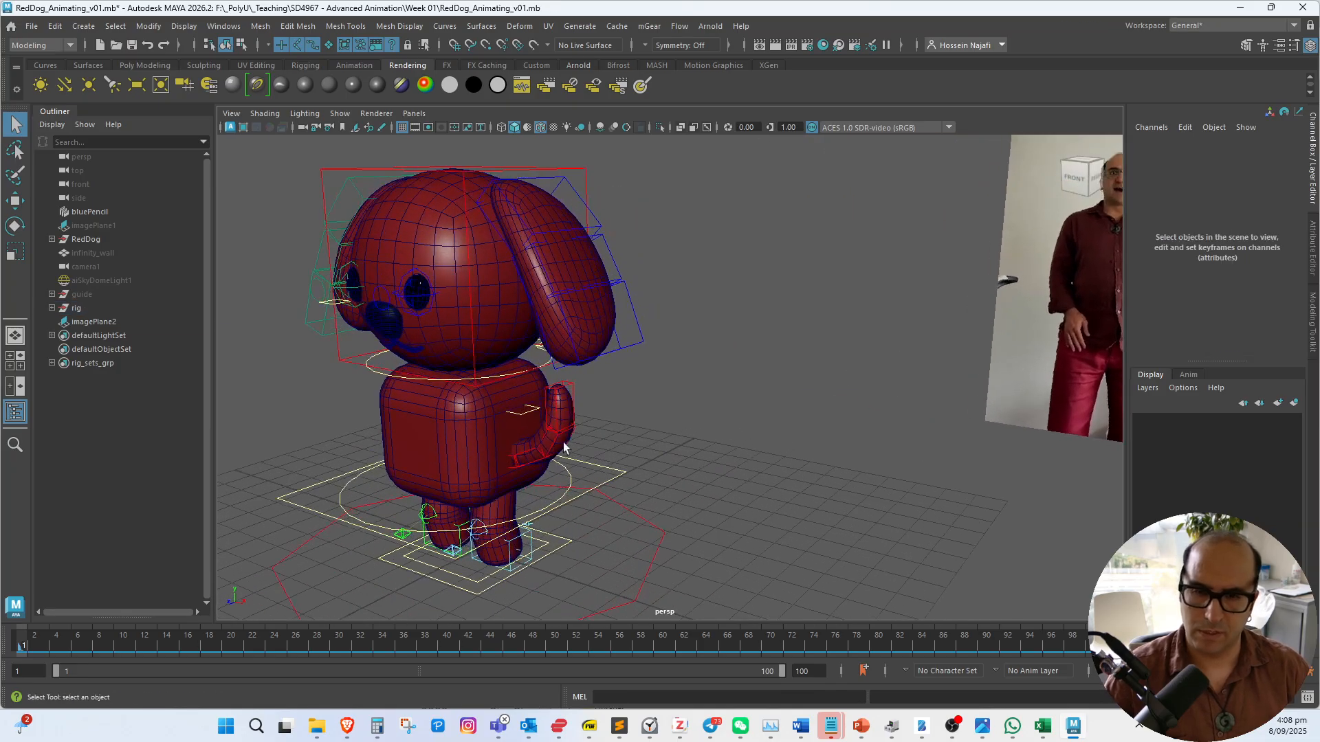
left_click_drag(564, 447, 644, 428, "alt")
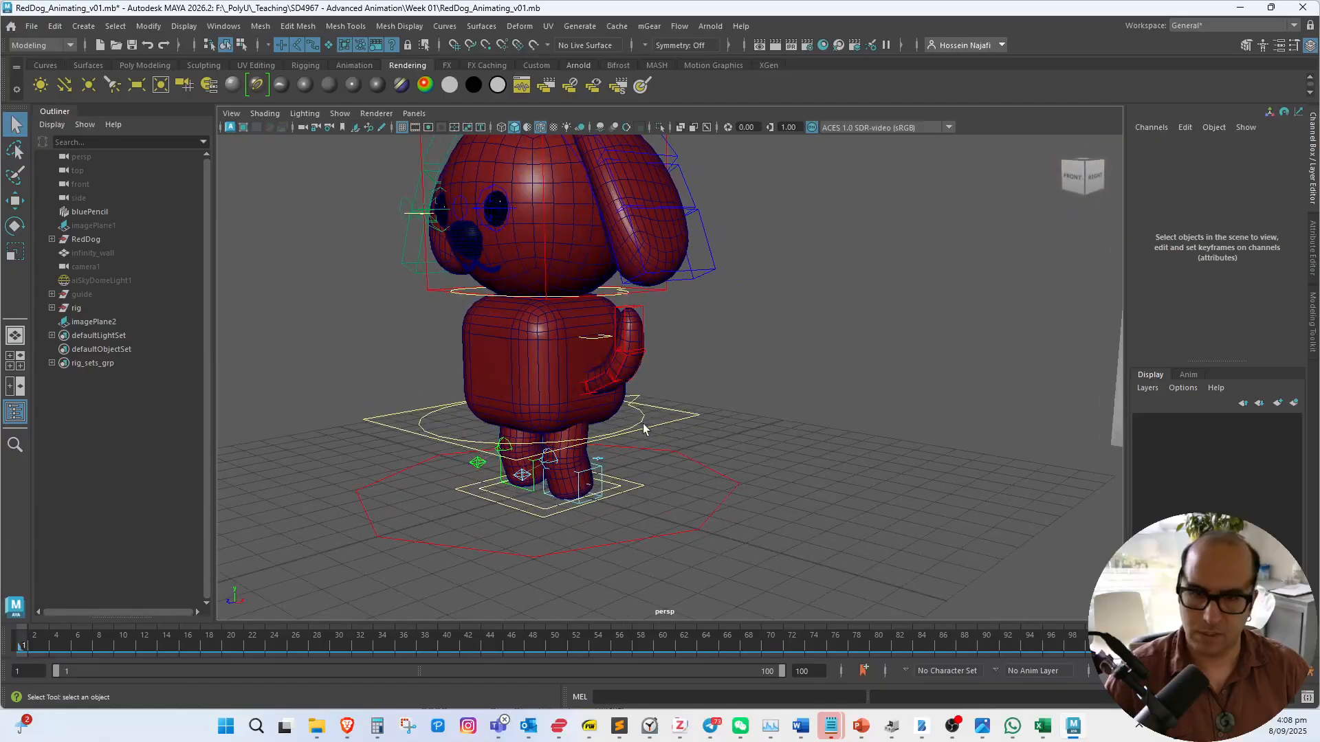
left_click(647, 429)
key("w")
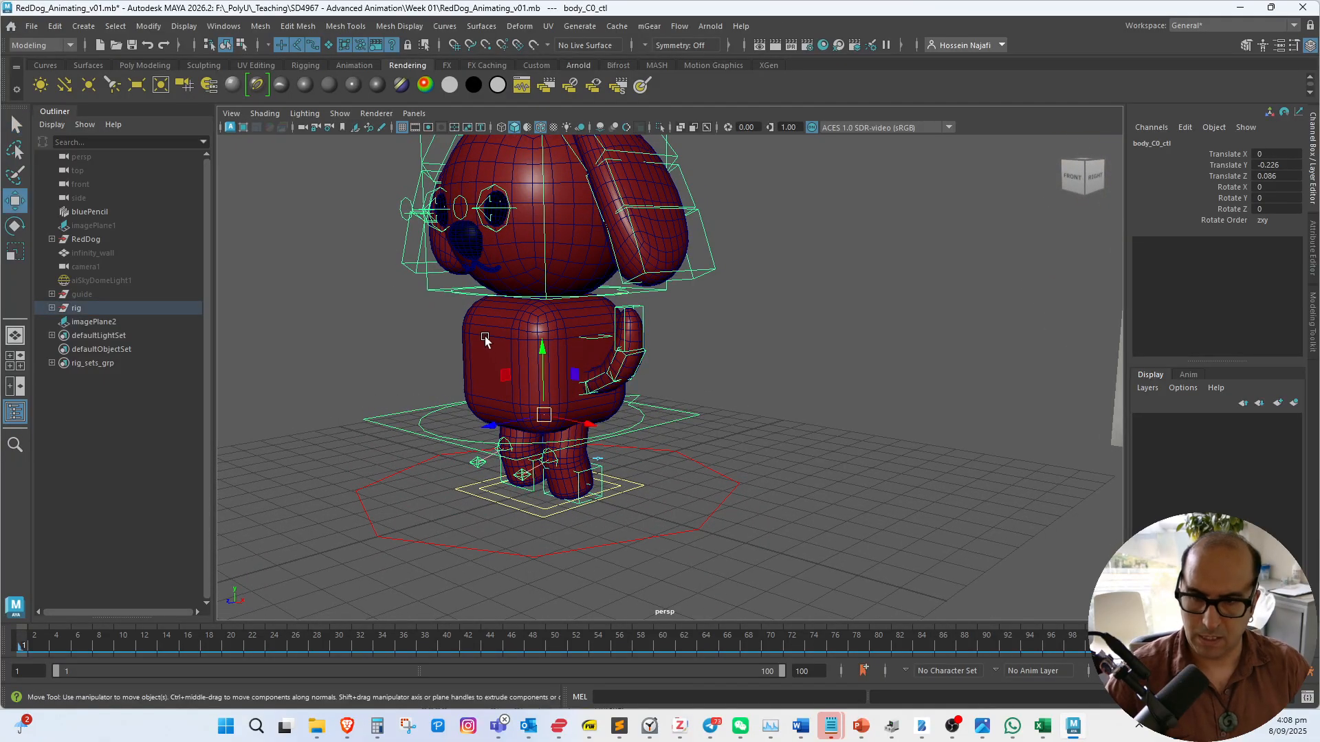
left_click_drag(543, 347, 689, 391)
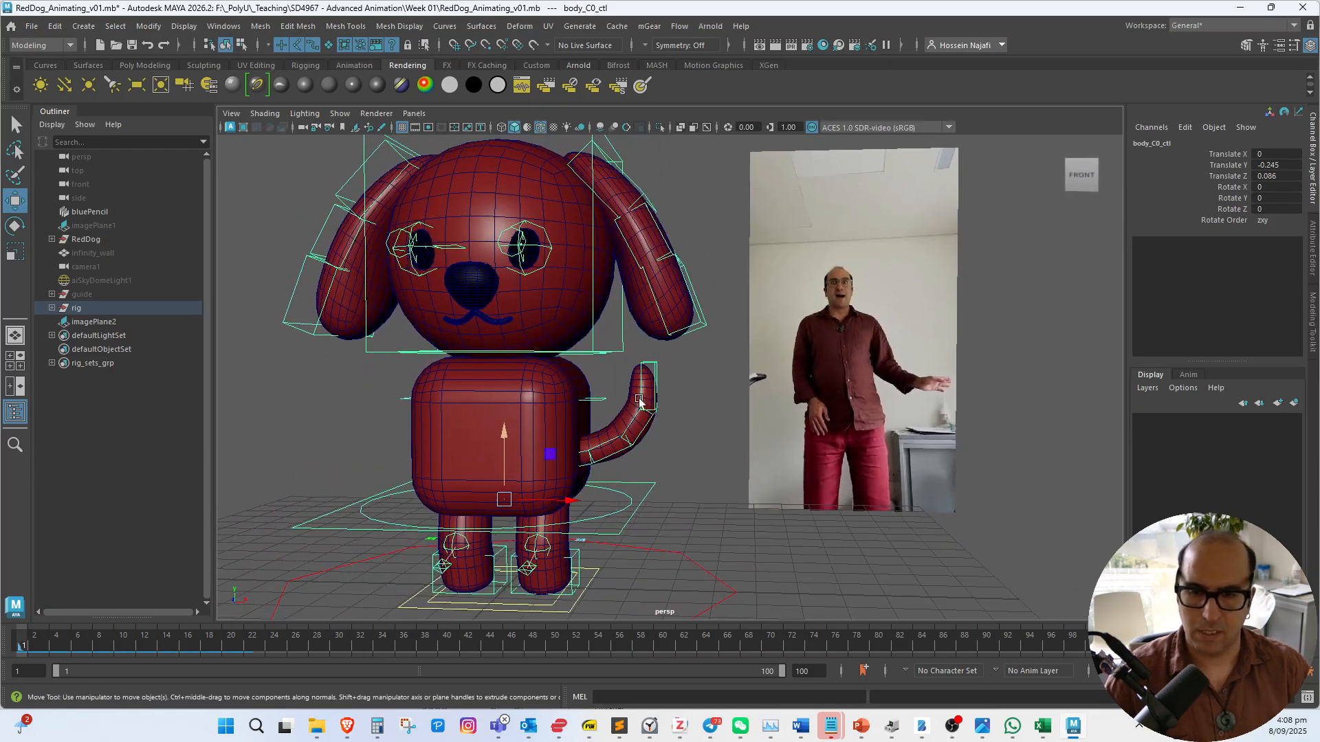
Rotate the base control of the tail about -10.6° in Z
left_click(590, 465)
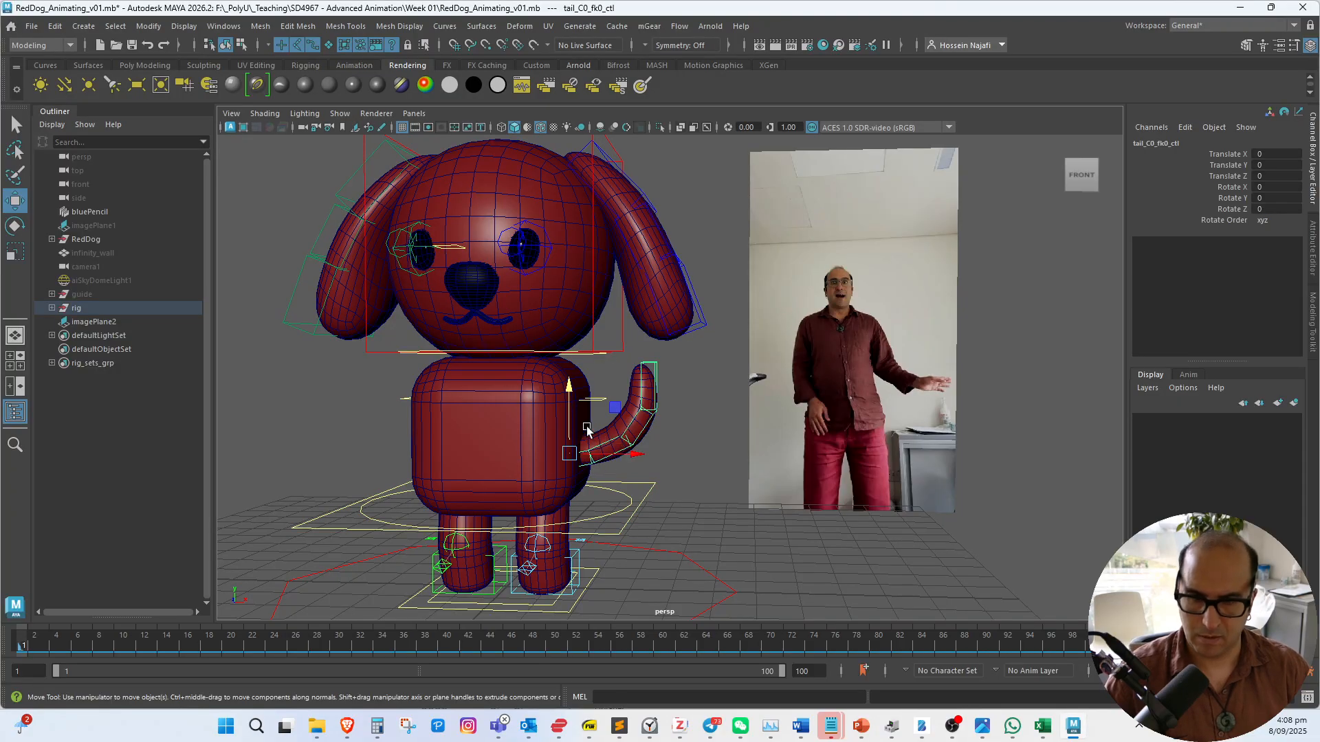
key("e")
left_click_drag(599, 417, 613, 414)
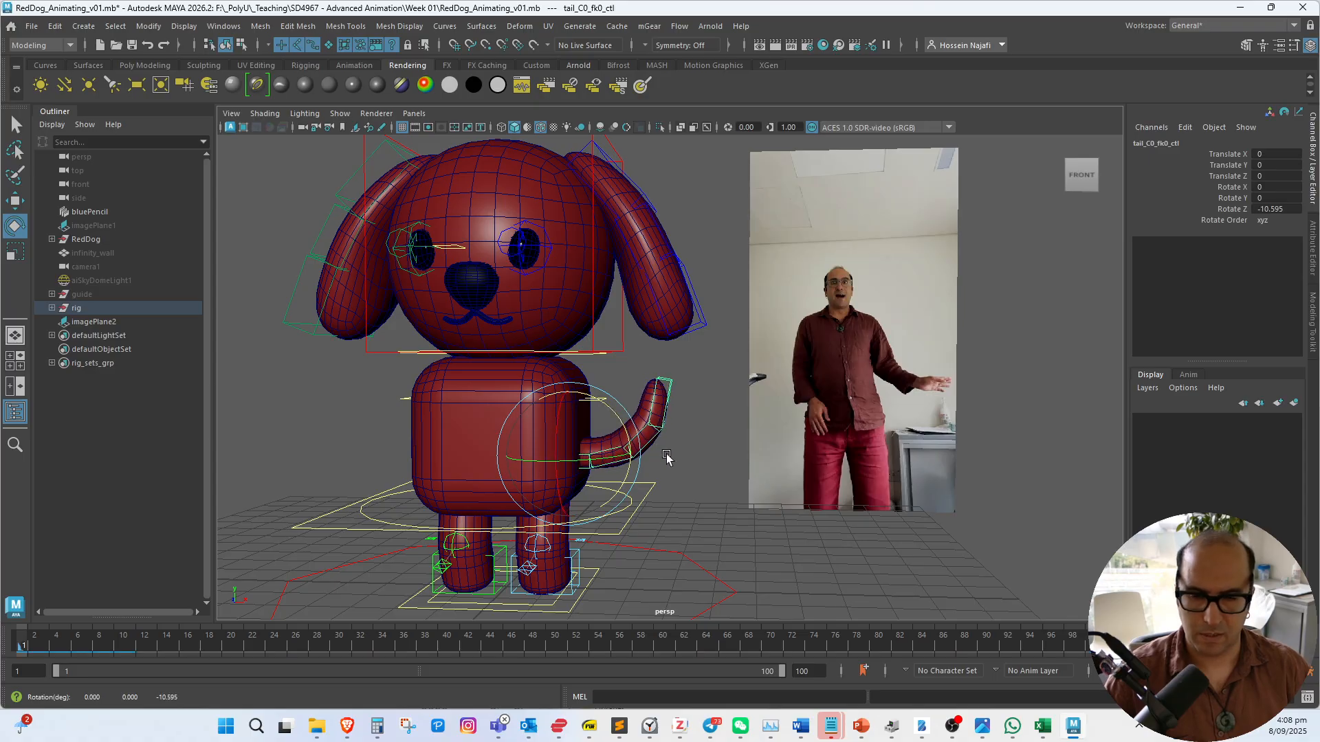
Rotate the remaining tail controls in Z to lower the tail, turning the tip control about -13.6°
left_click(628, 452)
left_click_drag(644, 416, 713, 422)
left_click(702, 455)
left_click(651, 459)
left_click(712, 399)
left_click(690, 430)
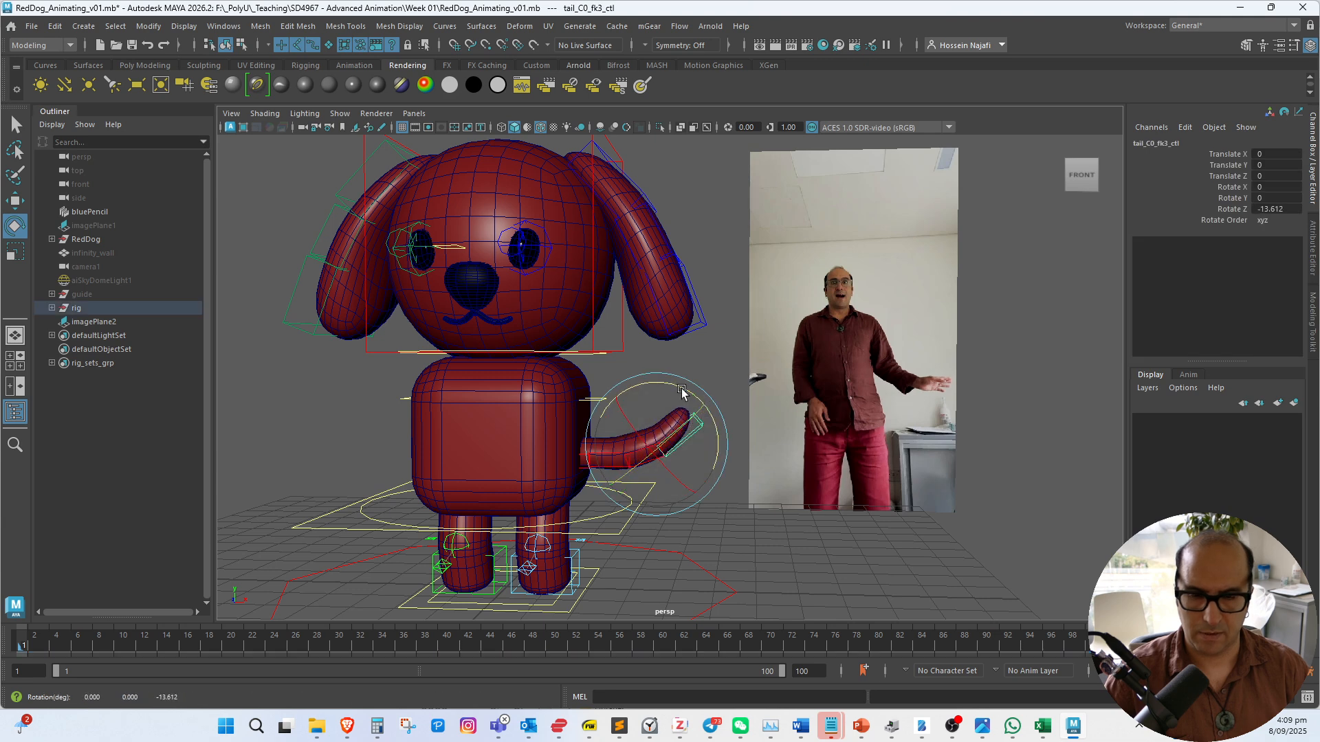
Select the tail controls together and rotate them further down, bringing the base control to about -14.2° in Z
left_click(681, 338)
left_click(643, 457)
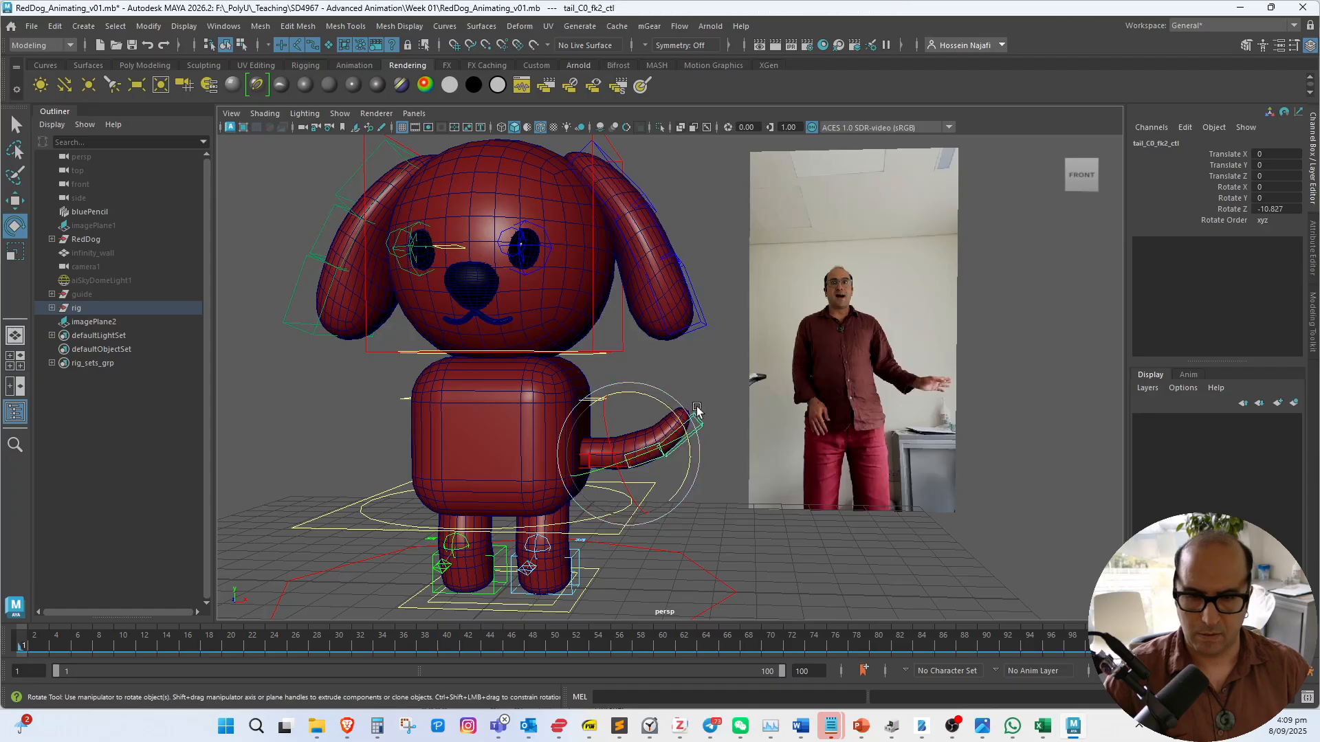
left_click(701, 430)
left_click(684, 452)
key("q")
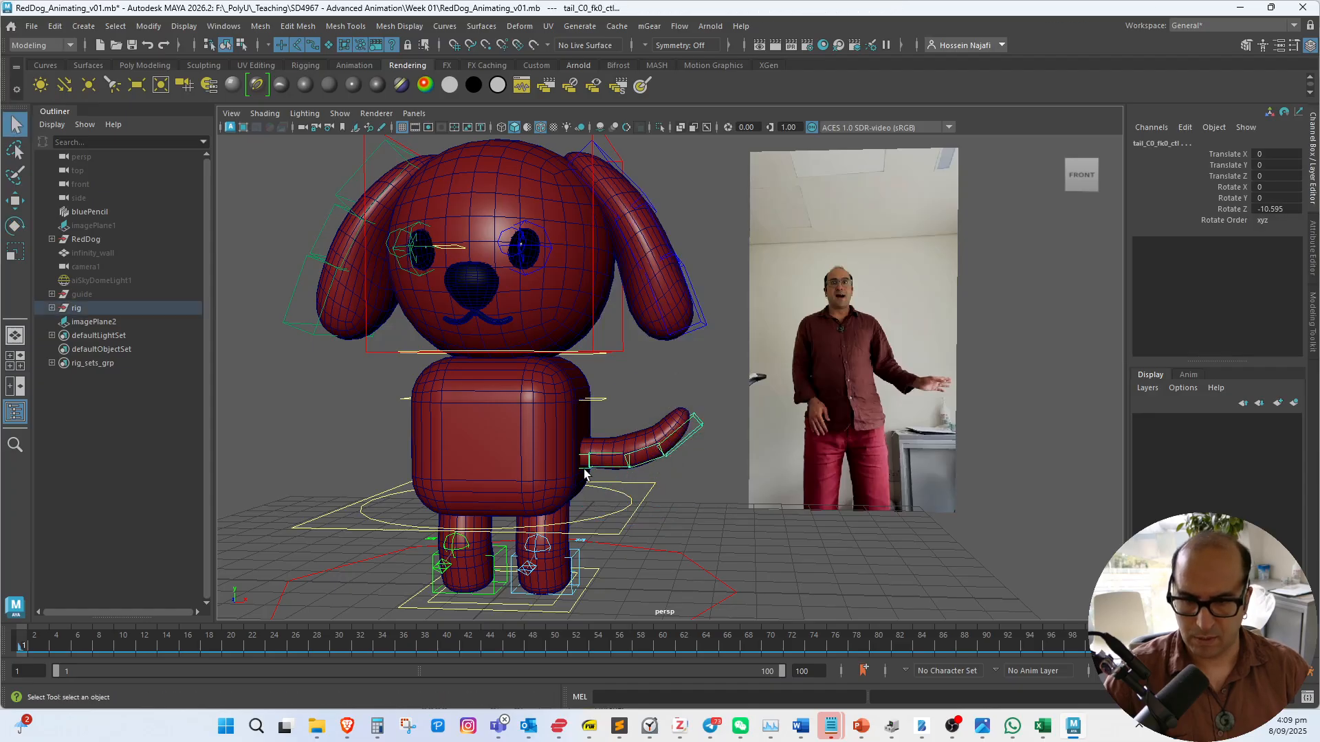
key("e")
mouse_move(610, 411)
left_mouse_down()
mouse_move(628, 439)
mouse_move(627, 420)
left_mouse_up()
Tilt the head up by rotating its control about -13.4° in X
middle_click_drag(626, 354, 622, 418, "alt")
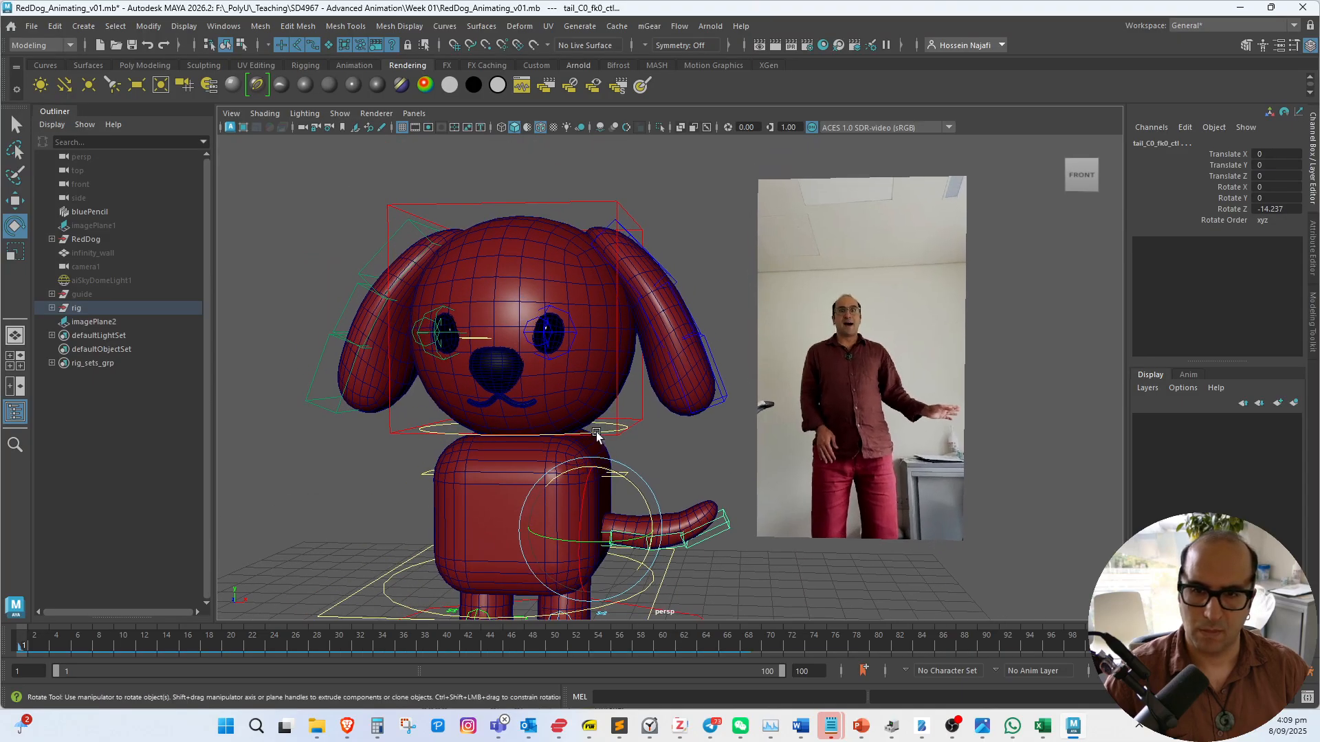
left_click(613, 425)
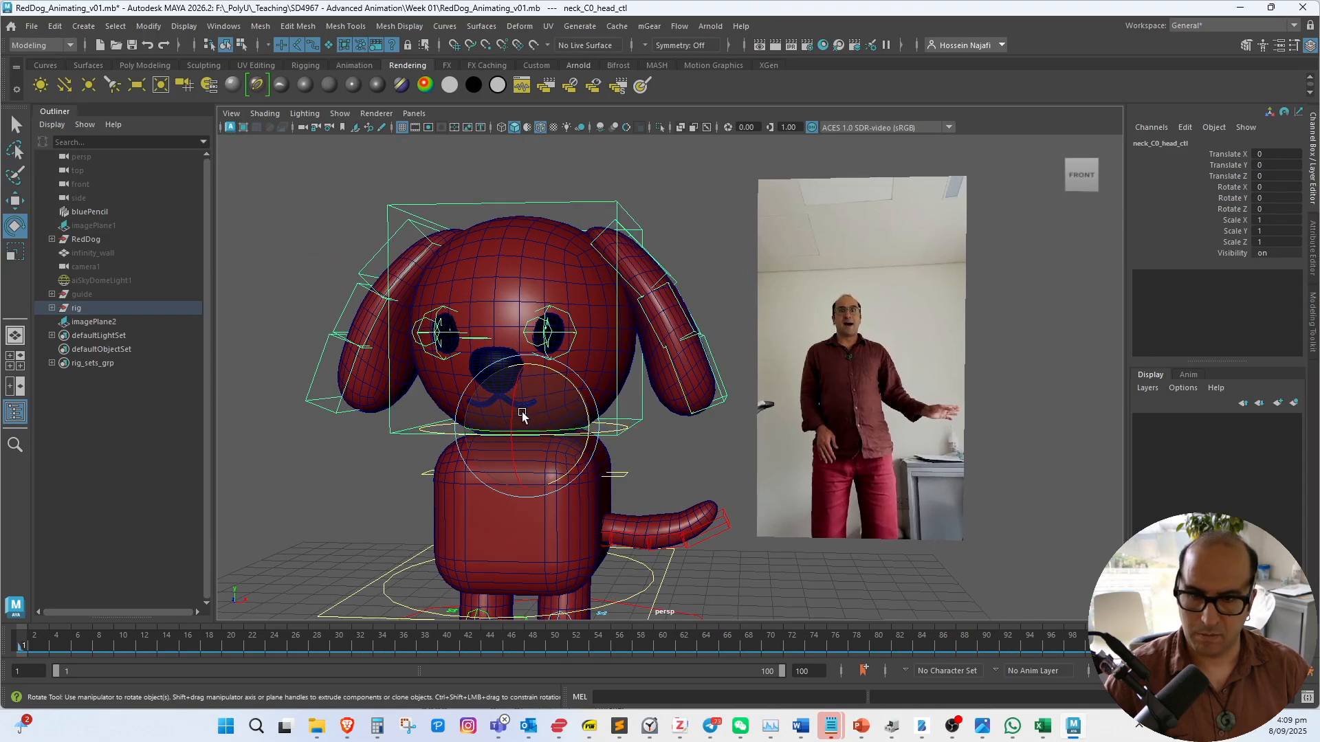
left_click_drag(520, 411, 513, 399)
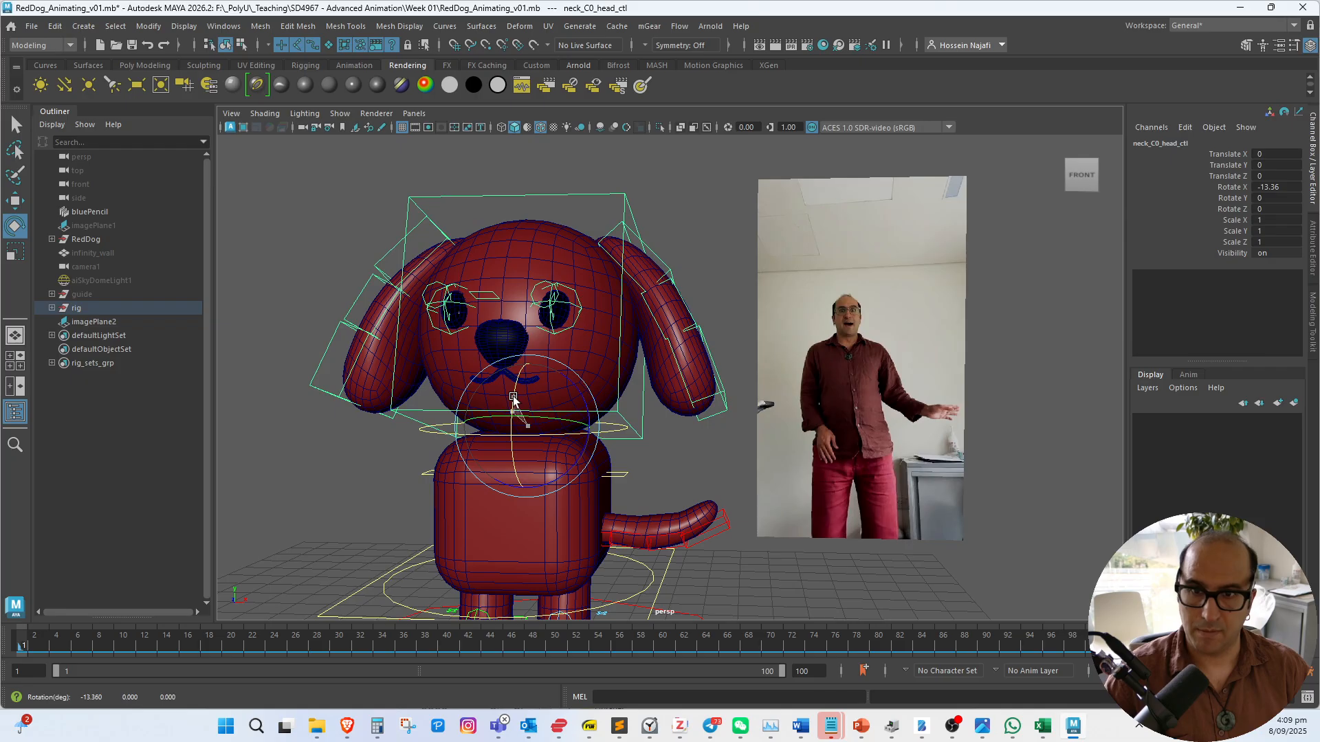
Try moving the left eye's IK control downward, undo the move, and clear the selection
left_click(547, 315)
key("w")
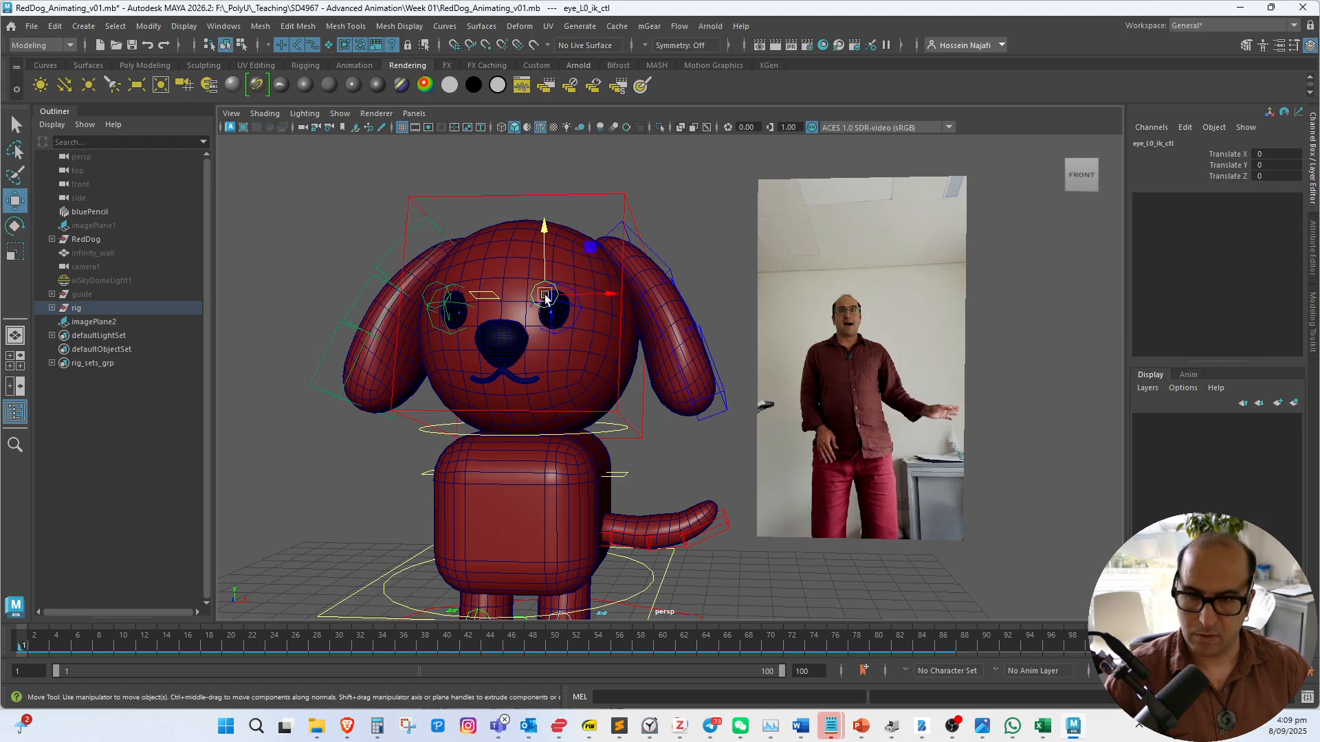
left_click_drag(543, 264, 479, 302, "alt")
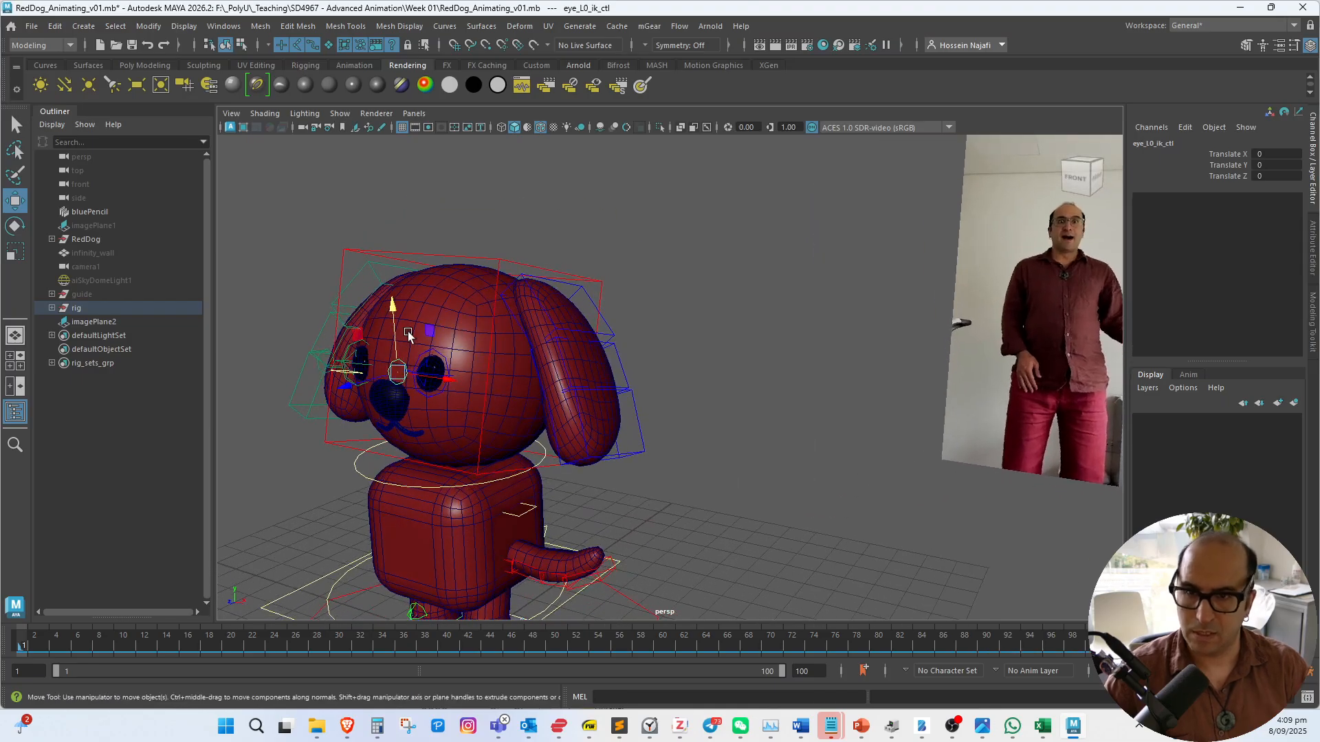
left_click_drag(359, 333, 350, 356)
key("ctrl+z")
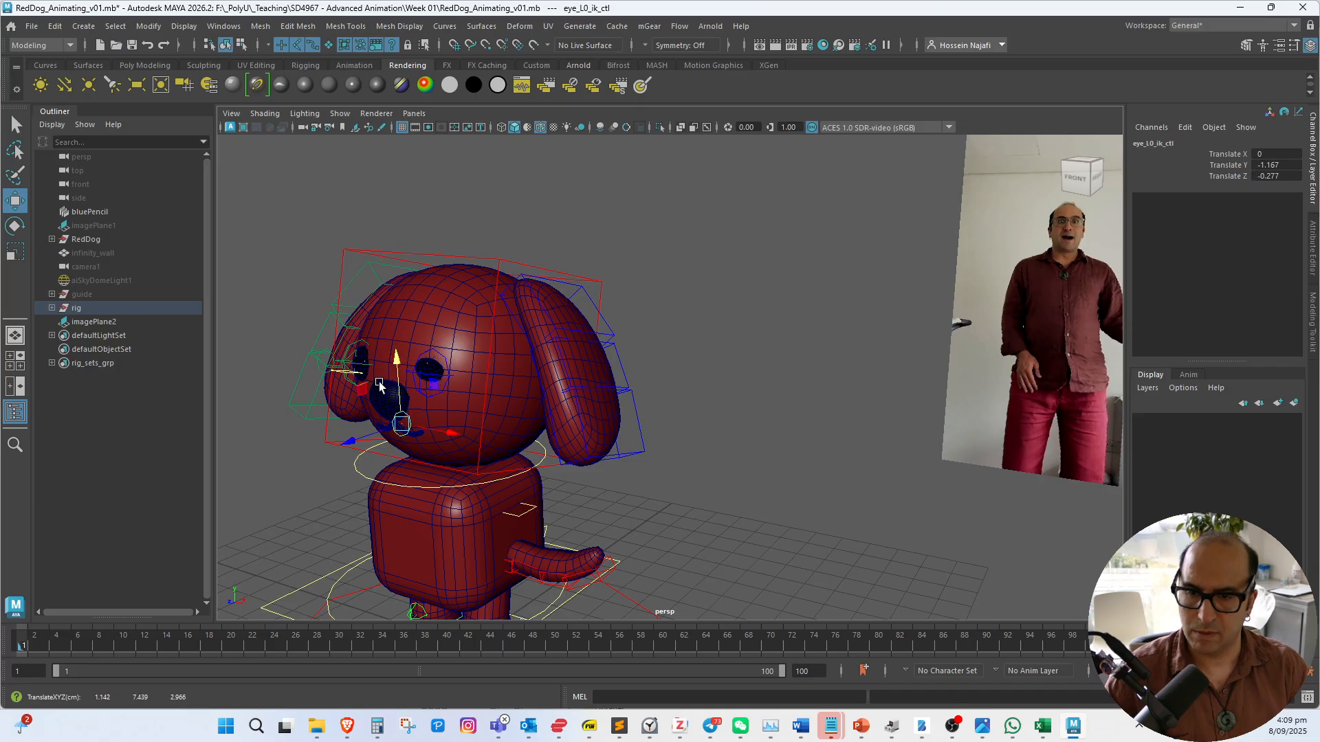
left_click_drag(387, 387, 433, 383, "alt")
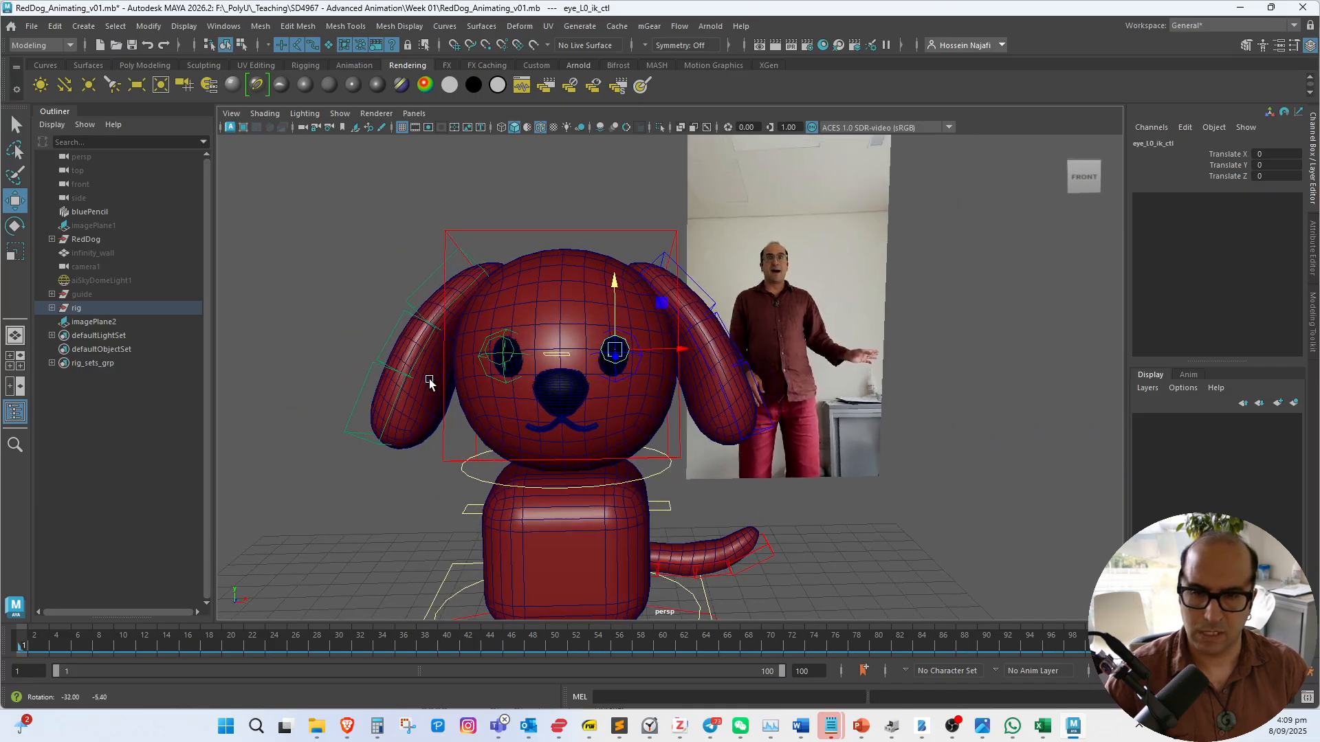
left_click(513, 382)
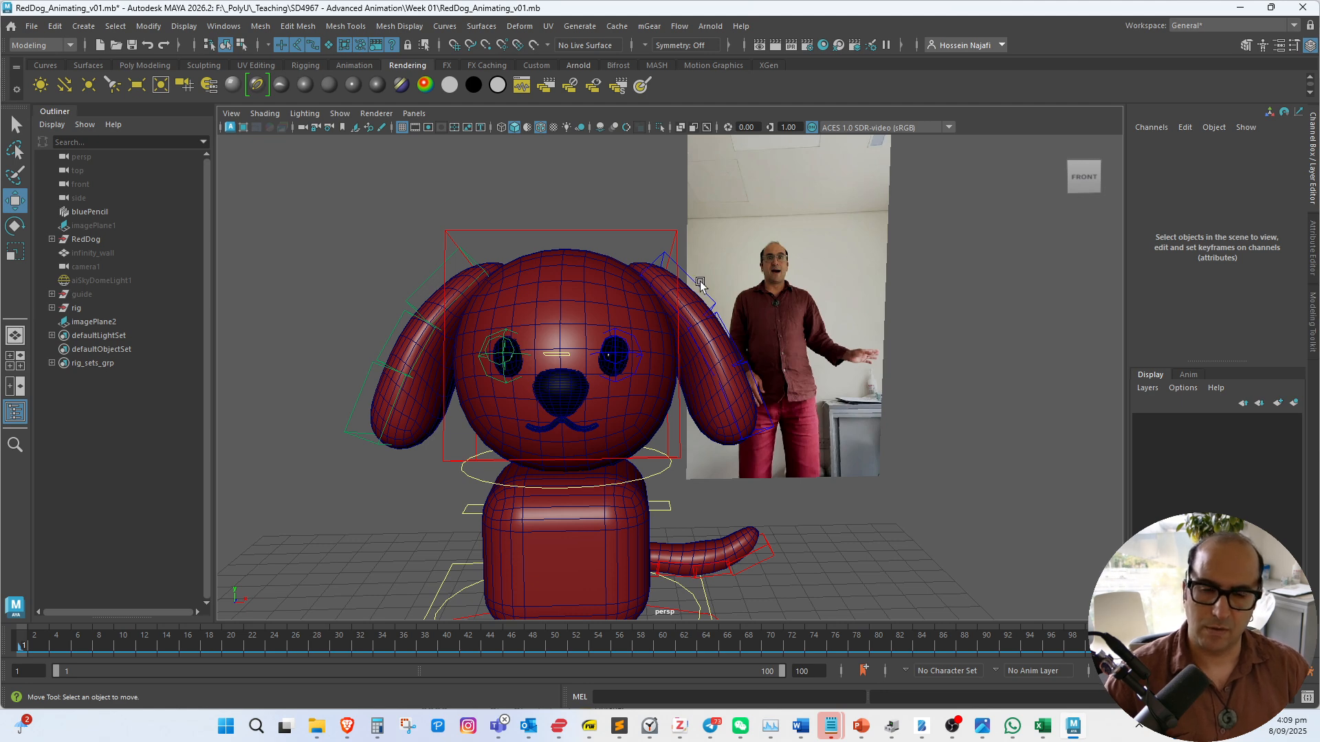
Rotate the left ear's tip control about 42° in Z
left_click(752, 430)
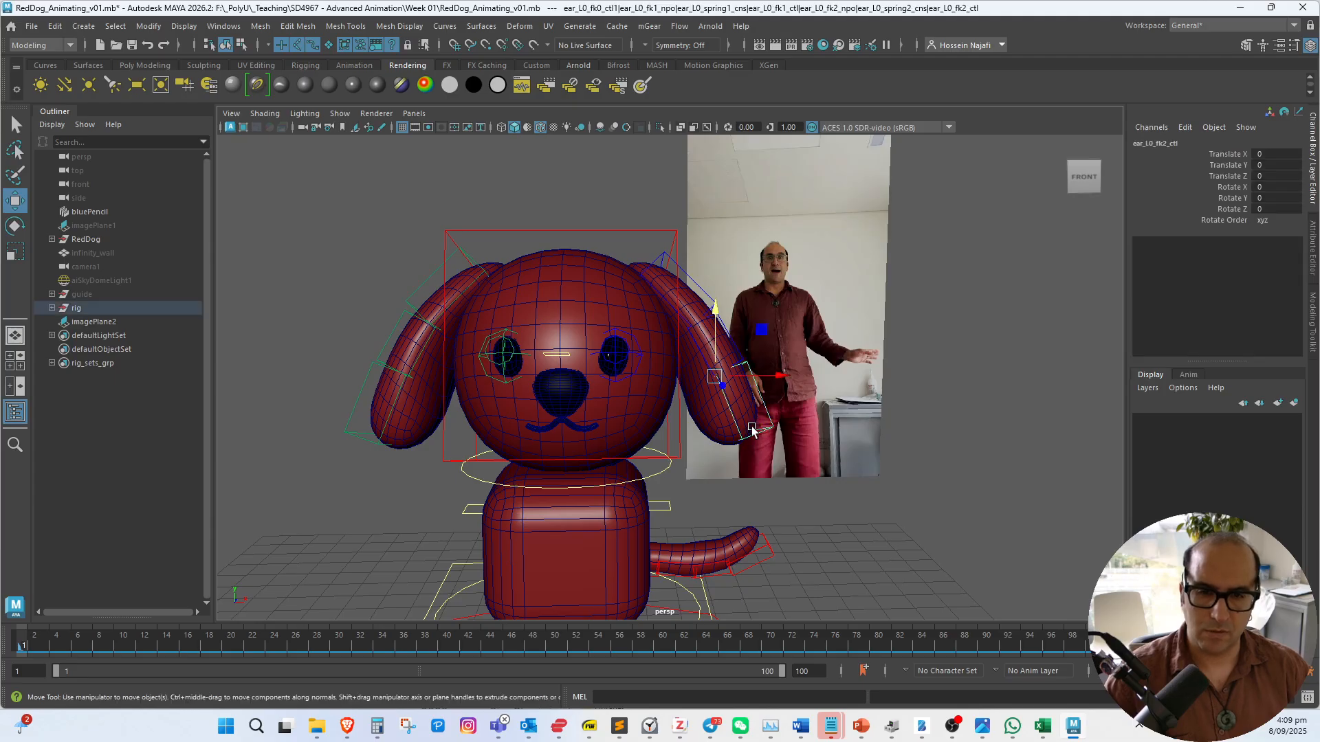
key("e")
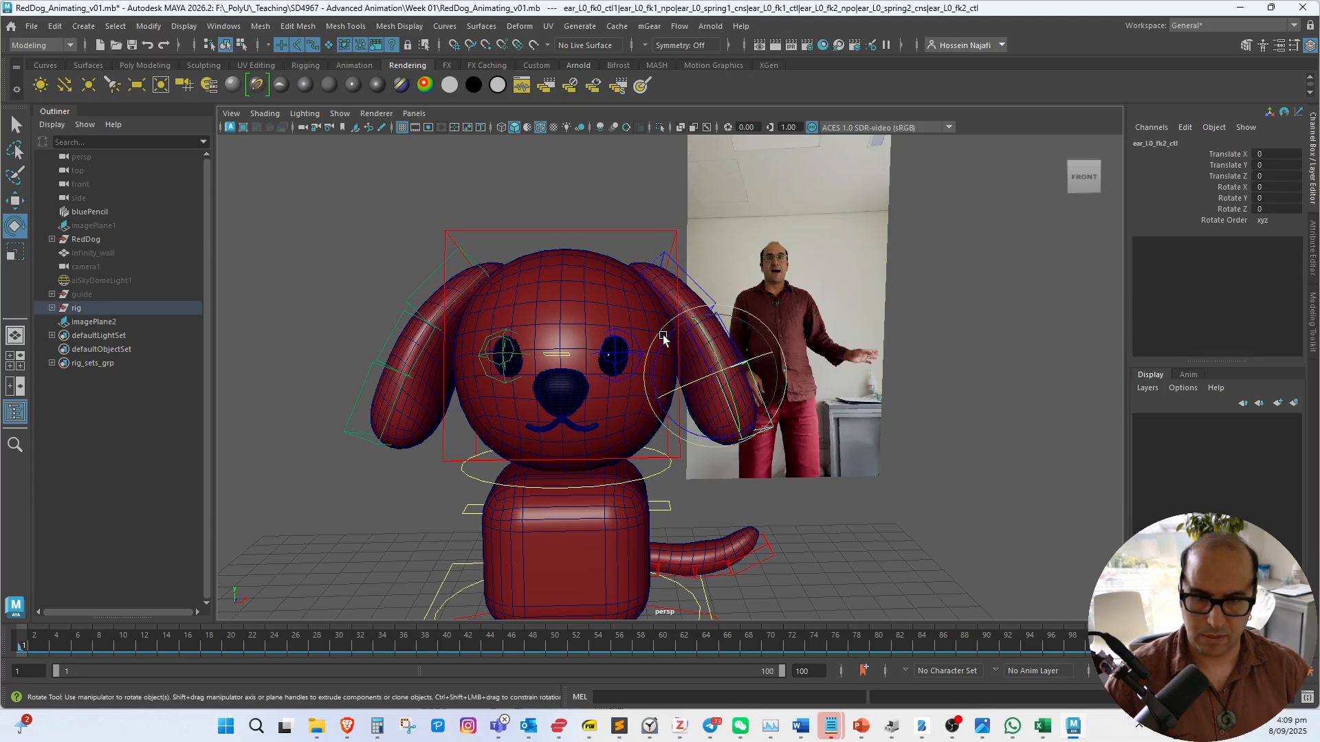
mouse_move(665, 344)
left_mouse_down()
mouse_move(657, 352)
mouse_move(676, 363)
left_mouse_up()
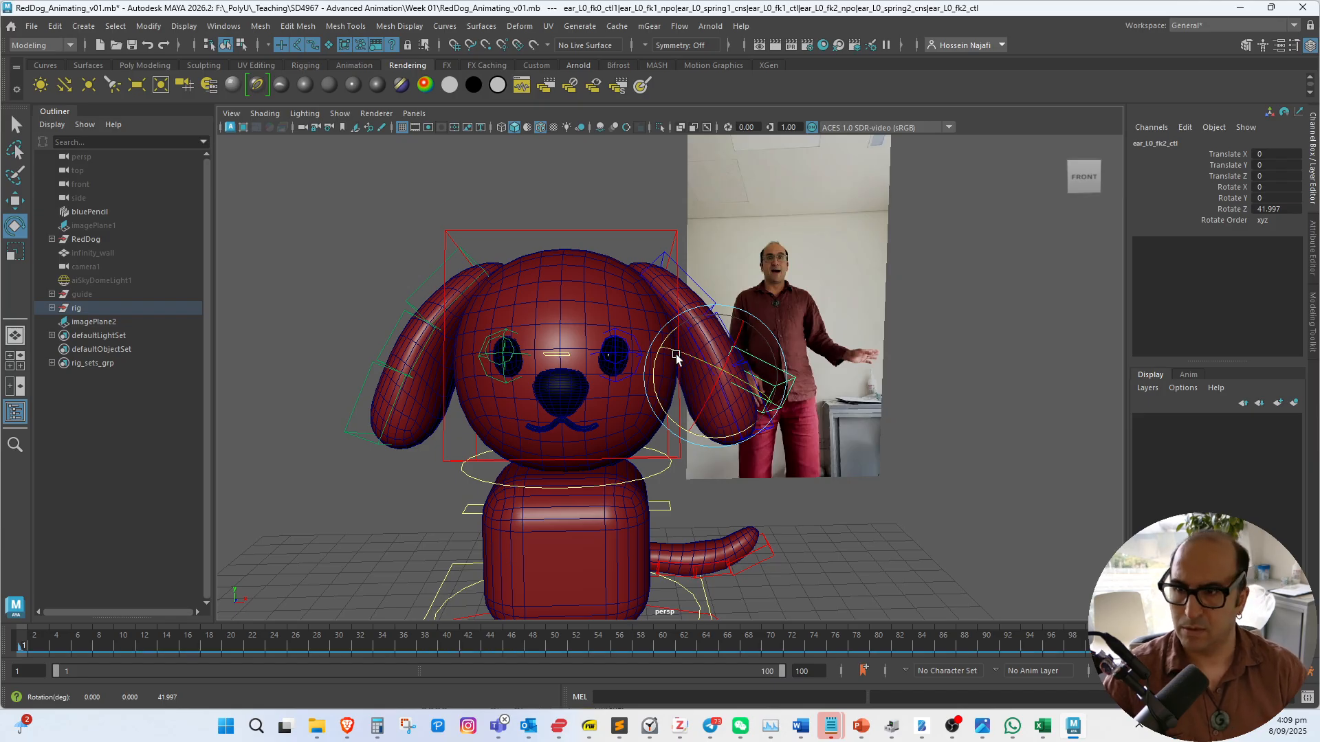
Reveal the selected ear control in the Outliner and widen the Outliner to read its hierarchy
key("f")
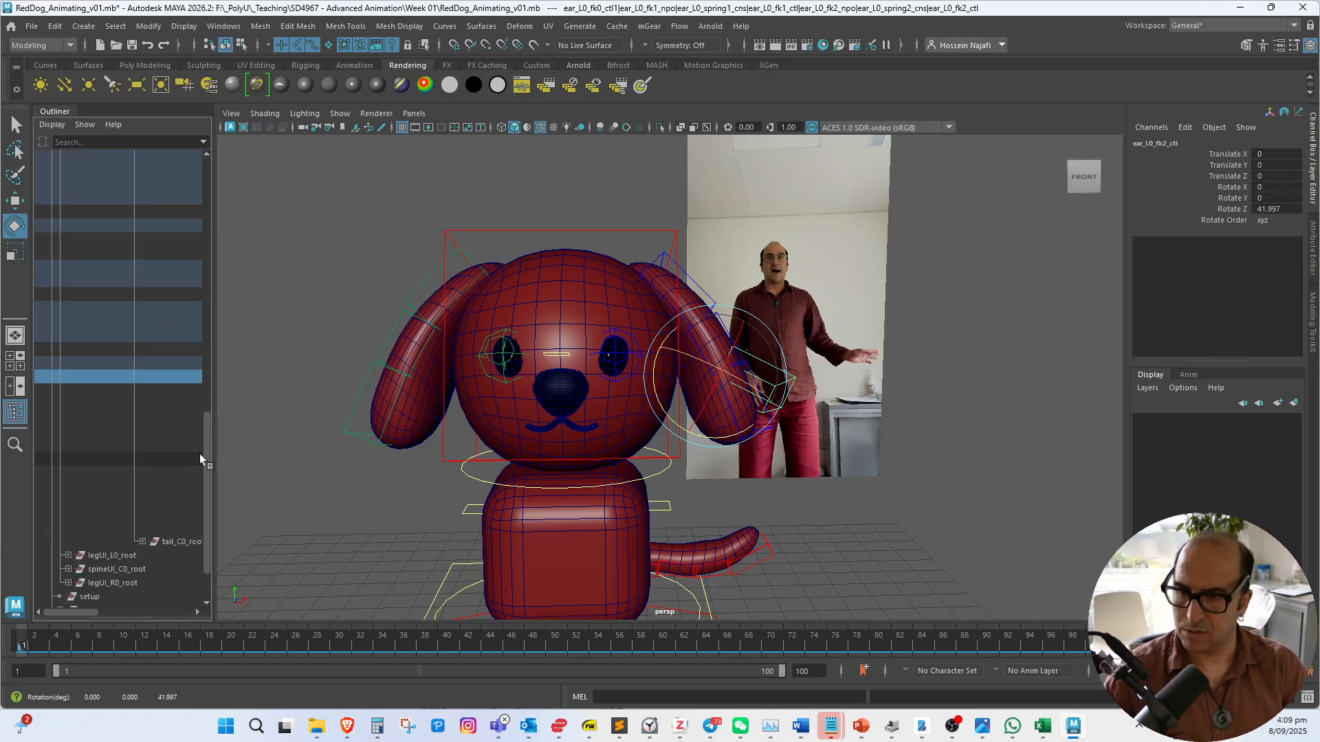
left_click_drag(216, 449, 374, 453)
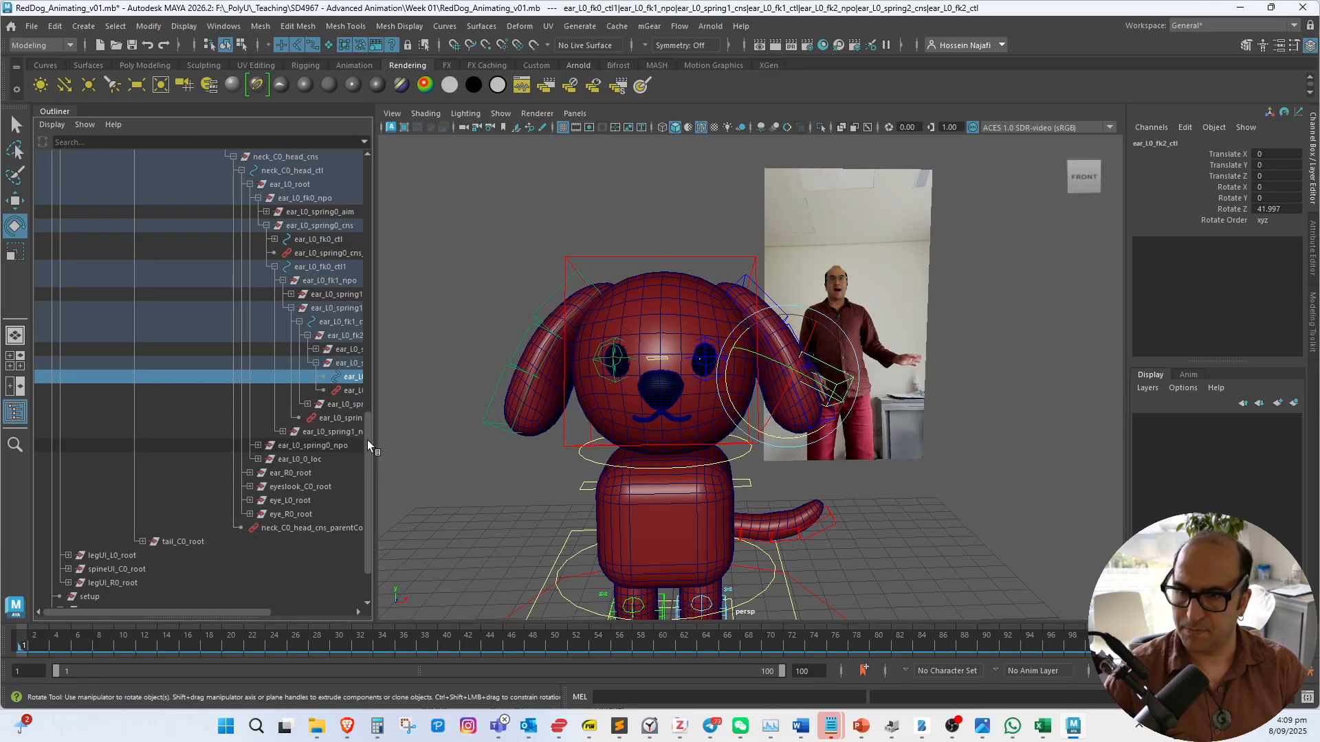
left_click_drag(244, 611, 386, 609)
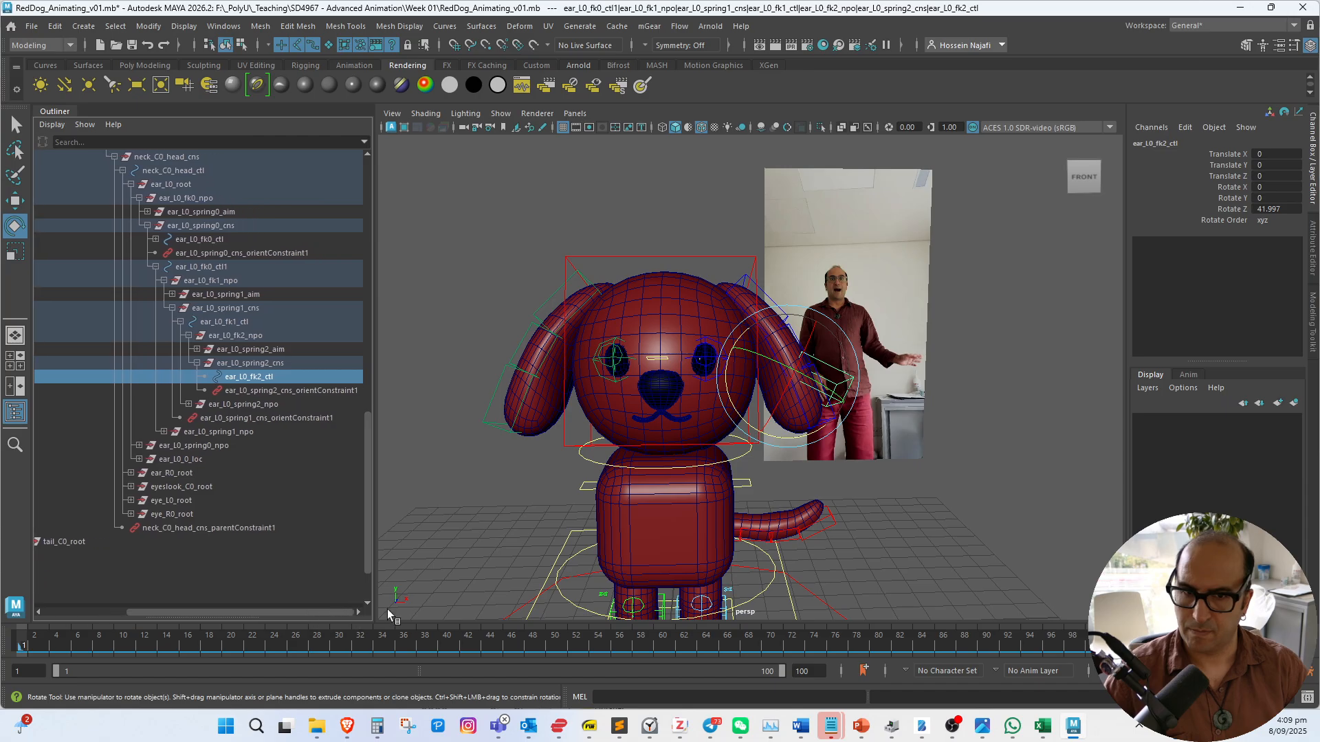
Try rotating the other left ear tip control, parented under ear_L0_fk0_ctl, and undo the rotation
left_click(857, 507)
key("ctrl+z")
key("ctrl+z")
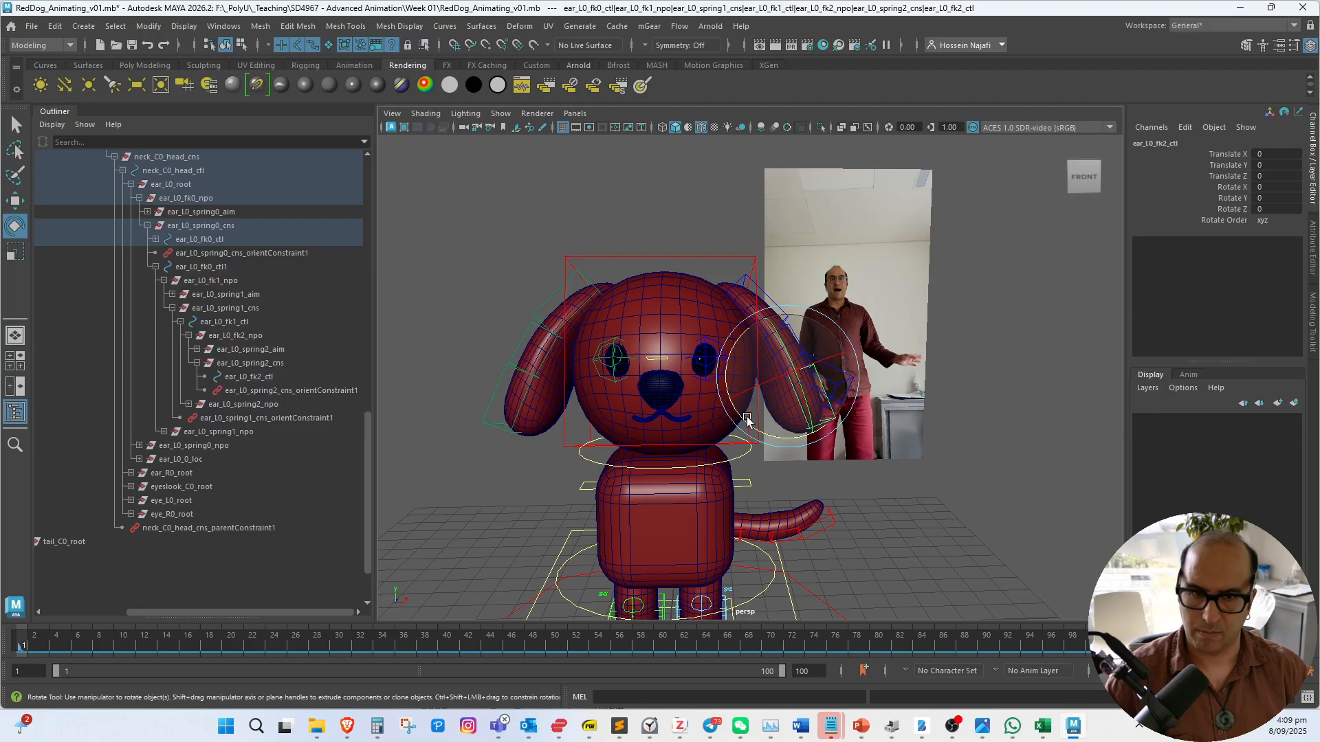
mouse_move(748, 419)
left_mouse_down()
mouse_move(771, 439)
mouse_move(746, 417)
left_mouse_up()
key("ctrl+z")
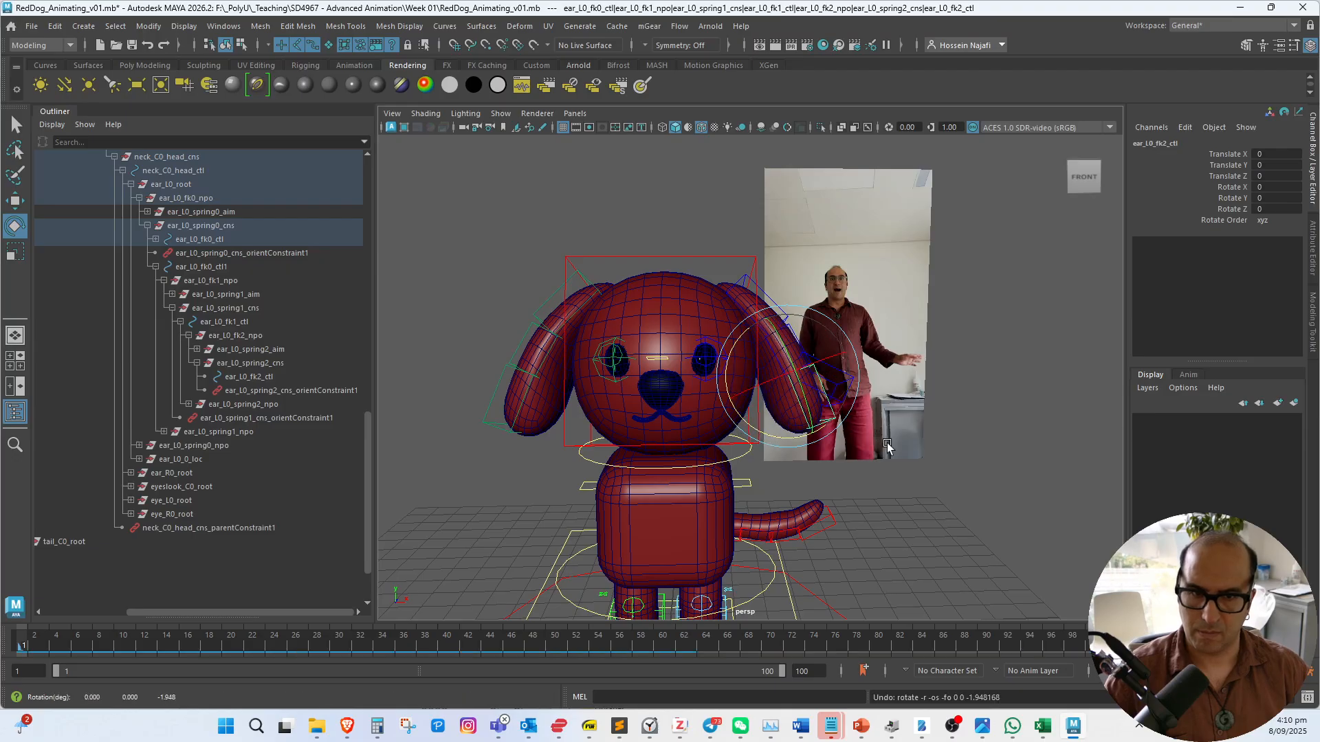
Try rotating the right ear's control for comparison, undo it, and return to the rotated left ear_L0_fk2_ctl
left_click(833, 398)
left_click(841, 409)
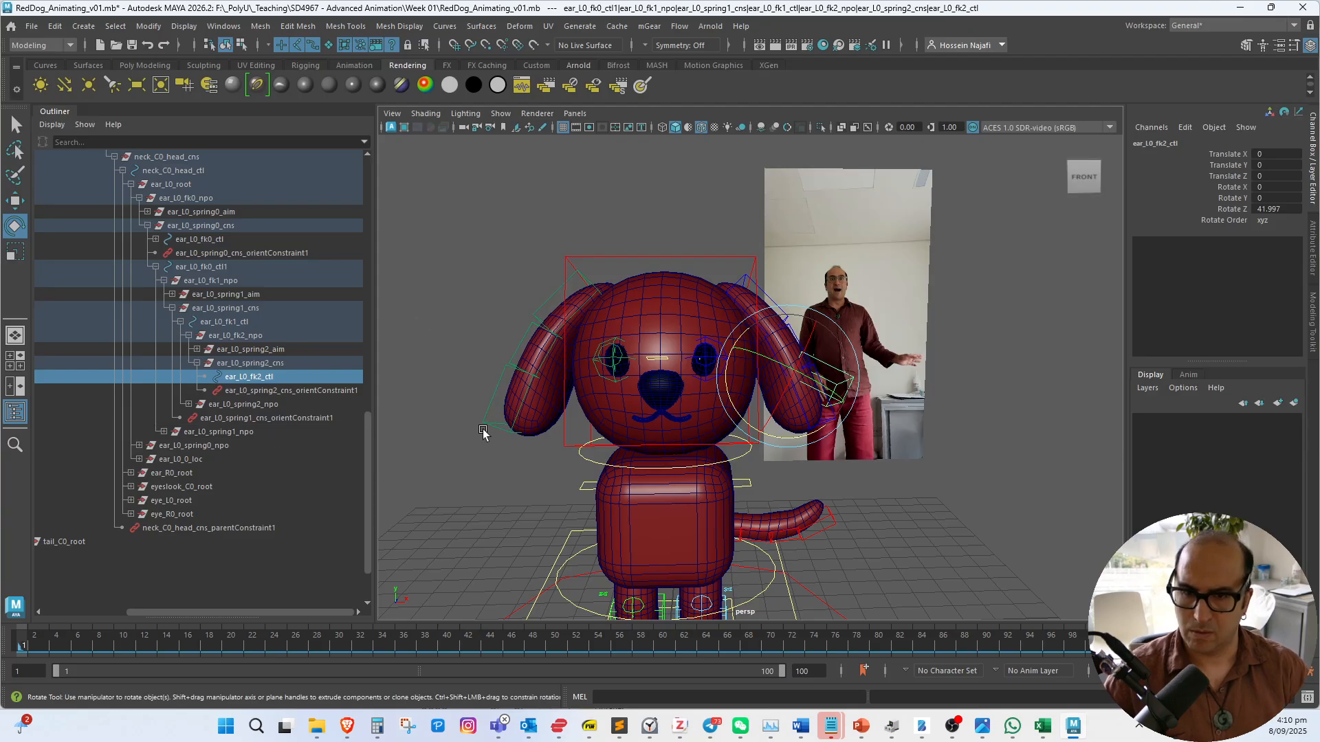
left_click(521, 370)
left_click_drag(602, 358, 595, 405)
key("ctrl+z")
left_click(800, 390)
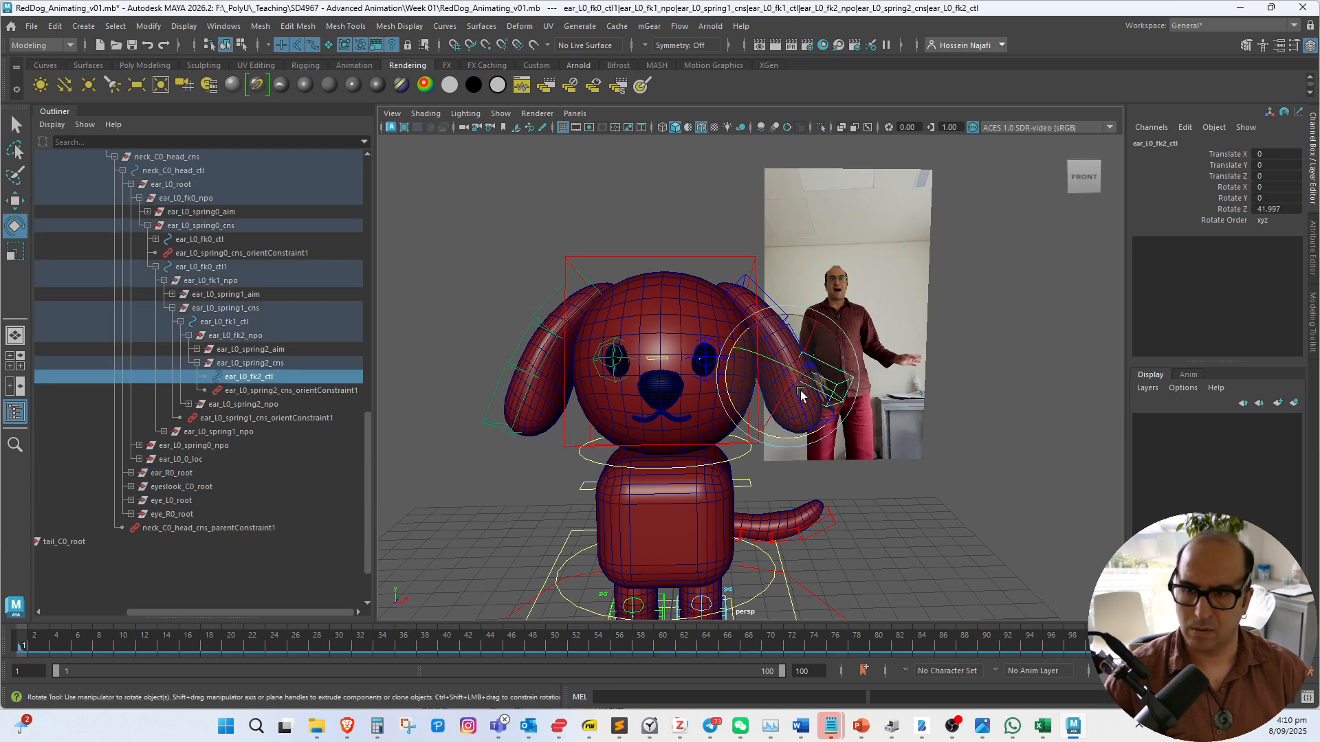
Inspect ear_L0_spring2_cns, the parent of the left ear's tip control, and reselect the rotated ear_L0_fk2_ctl
left_click(228, 364)
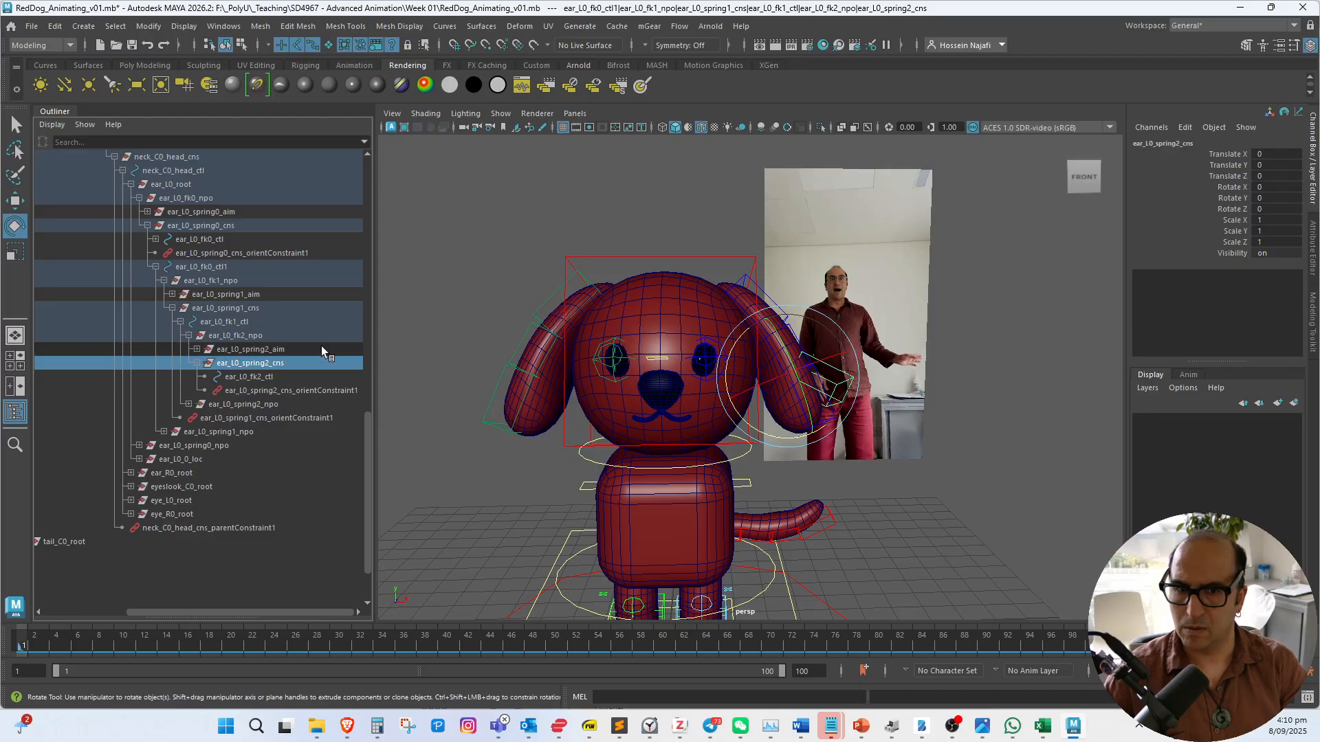
left_click(842, 400)
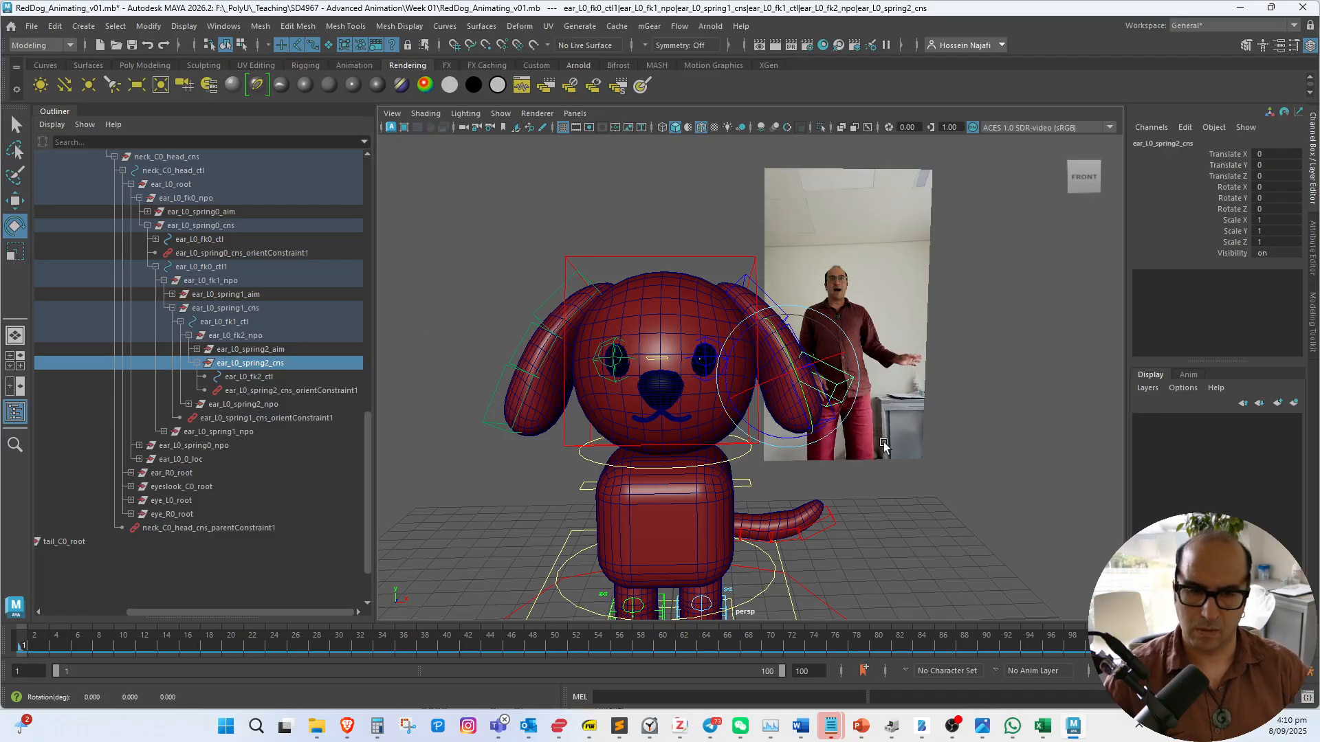
left_click(884, 446)
left_click(834, 386)
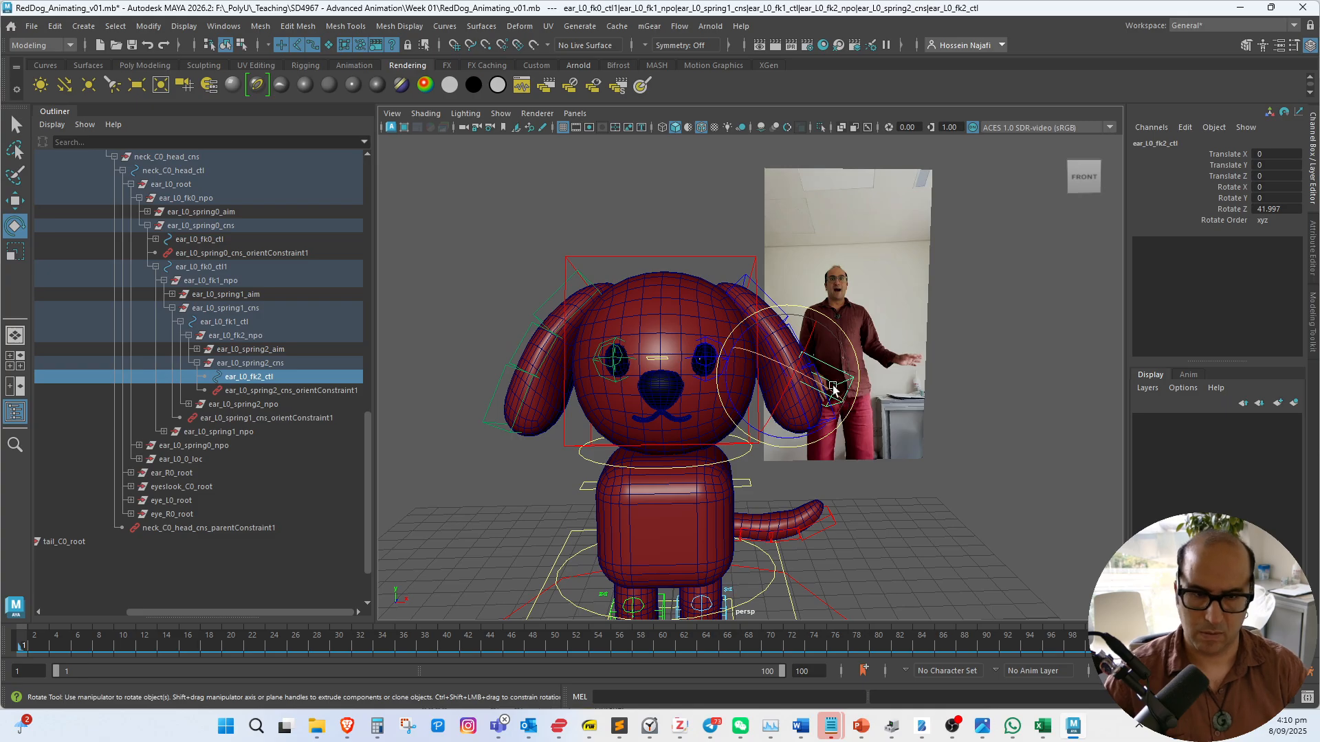
Walk up the left ear hierarchy from ear_L0_fk2_ctl to the extra ear_L0_fk0_ctl1 control and delete it
key("Up")
key("Up")
key("Up")
key("Up")
key("Up")
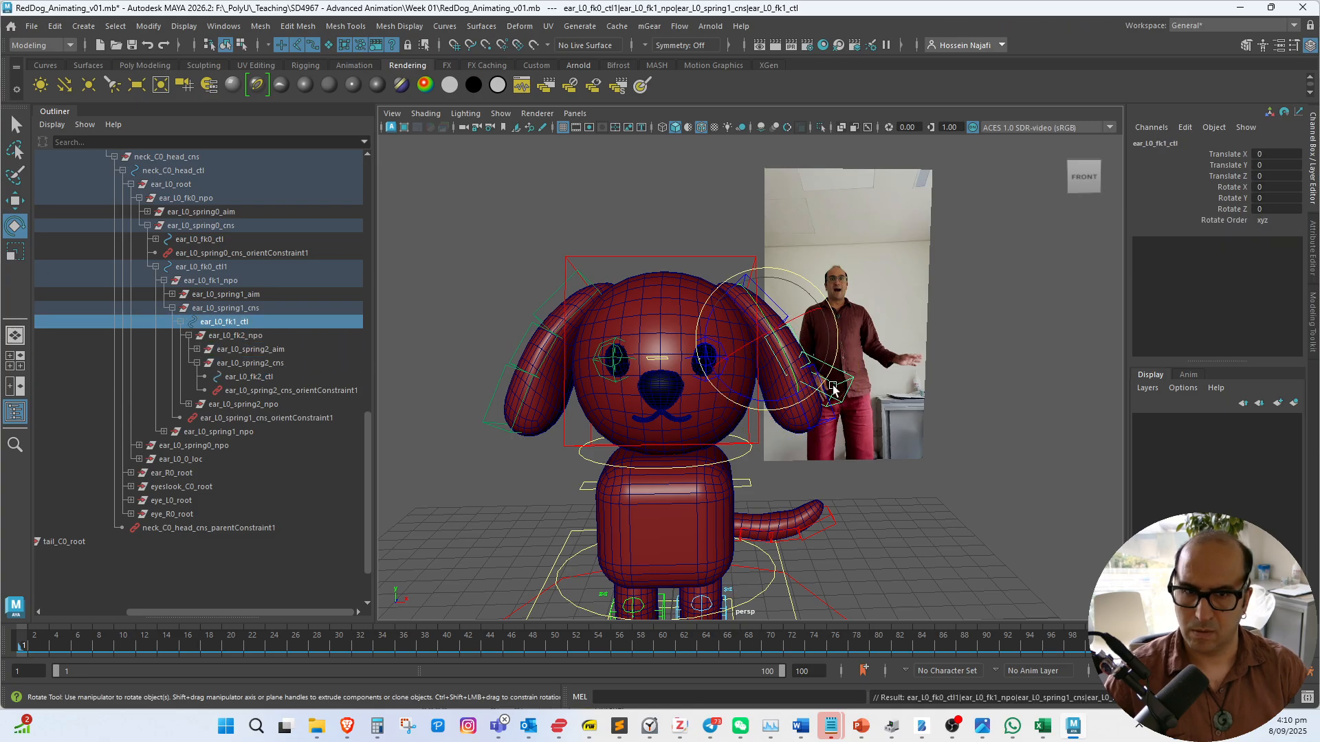
key("Up")
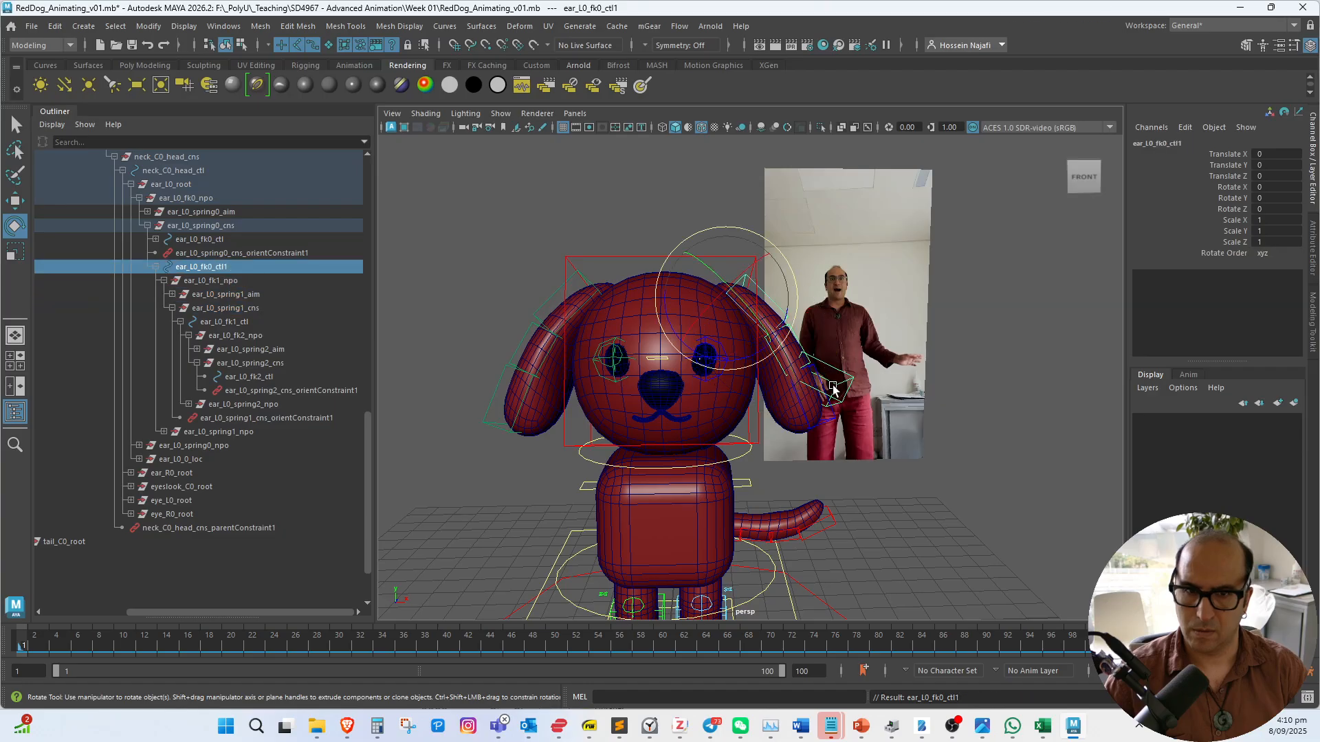
left_click_drag(671, 321, 716, 390)
key("Delete")
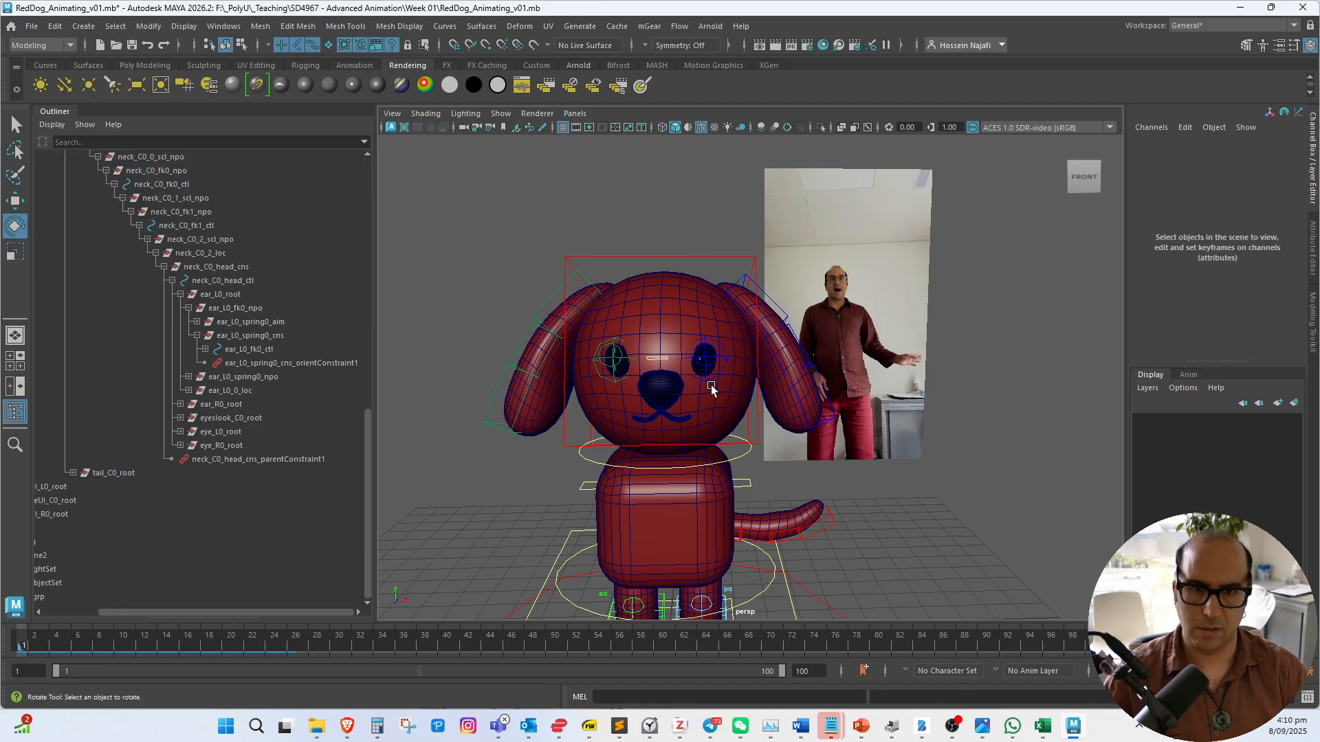
Rotate ear_L0_fk2_ctl about 44 degrees in Z and bend the right ear's tip control outward to match
left_click(819, 436)
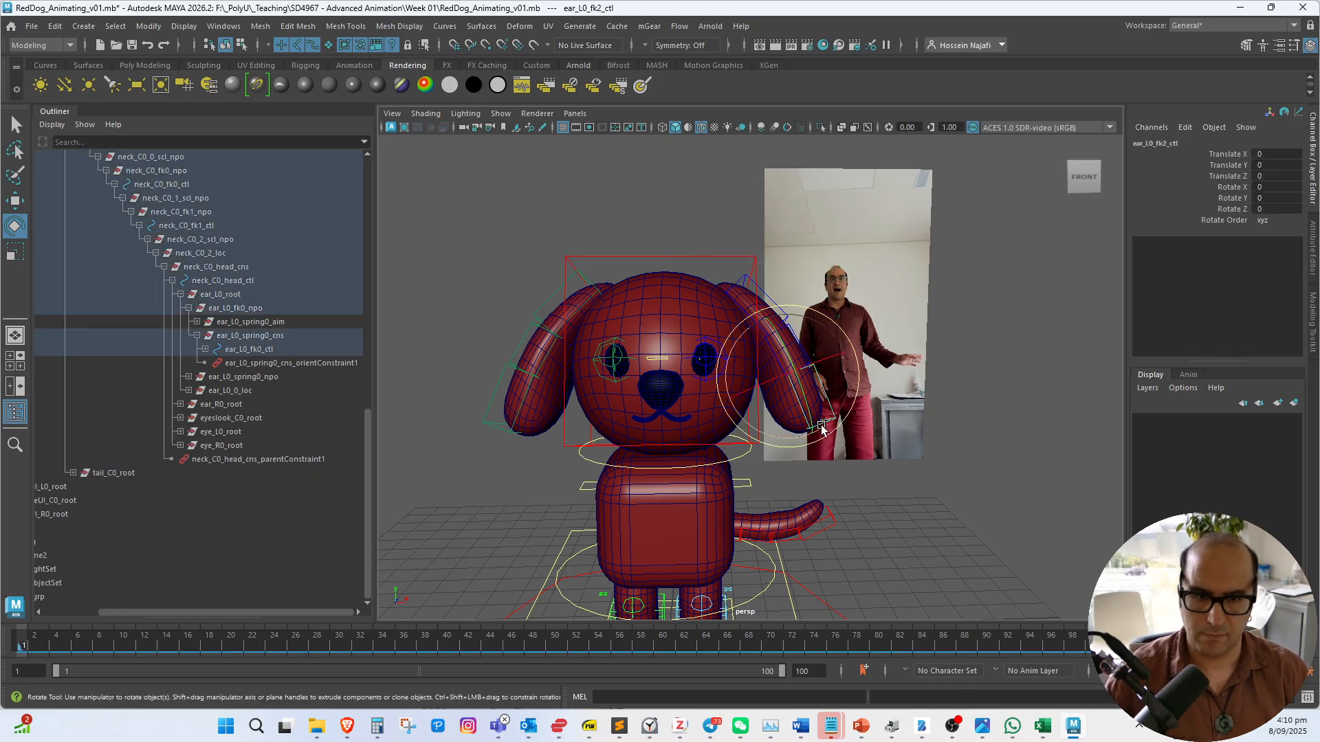
left_click_drag(751, 430, 791, 448)
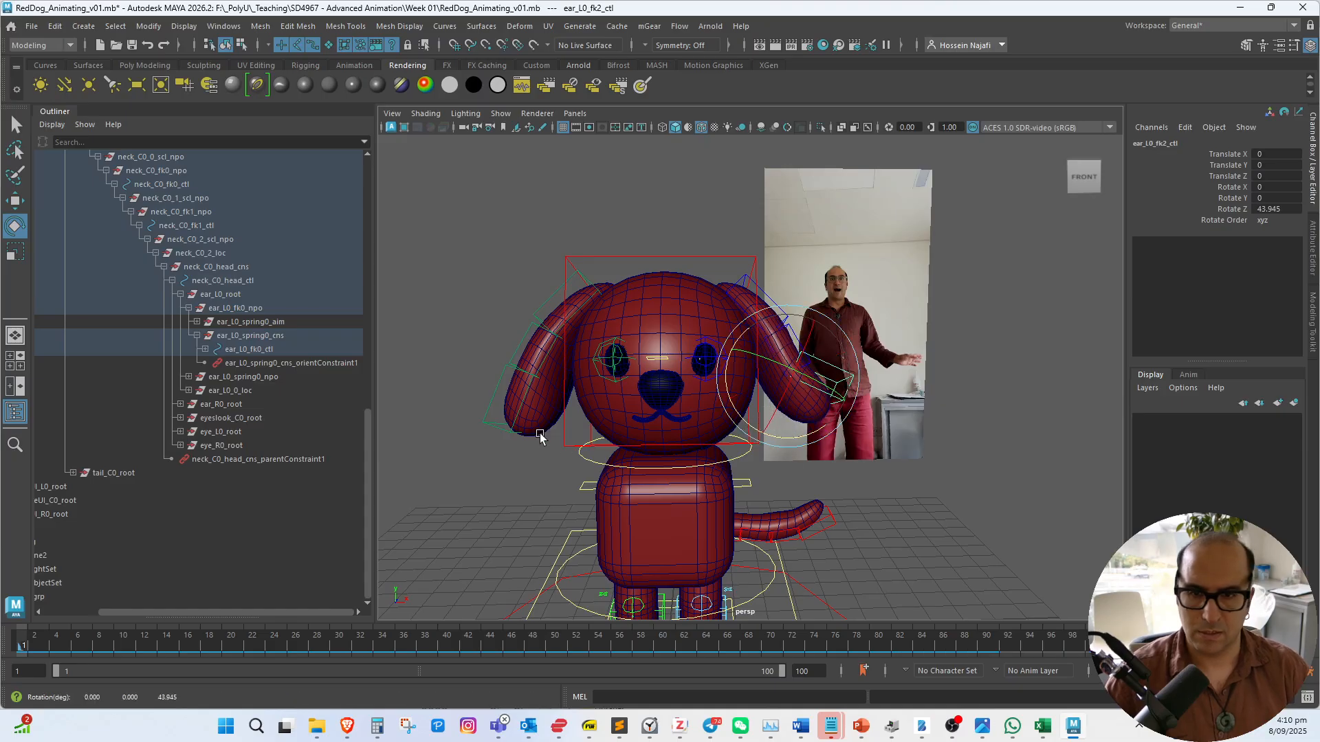
left_click(548, 435)
left_click_drag(589, 421, 528, 465)
middle_click_drag(575, 502, 590, 385, "alt")
right_click_drag(590, 385, 529, 422, "alt")
left_click_drag(529, 425, 515, 502, "alt")
middle_click_drag(514, 500, 536, 508, "alt")
right_click_drag(535, 507, 552, 496, "alt")
Raise the scene's frame rate so the timeline range ends at frame 125, and clear the control selection
left_click_drag(490, 222, 776, 597)
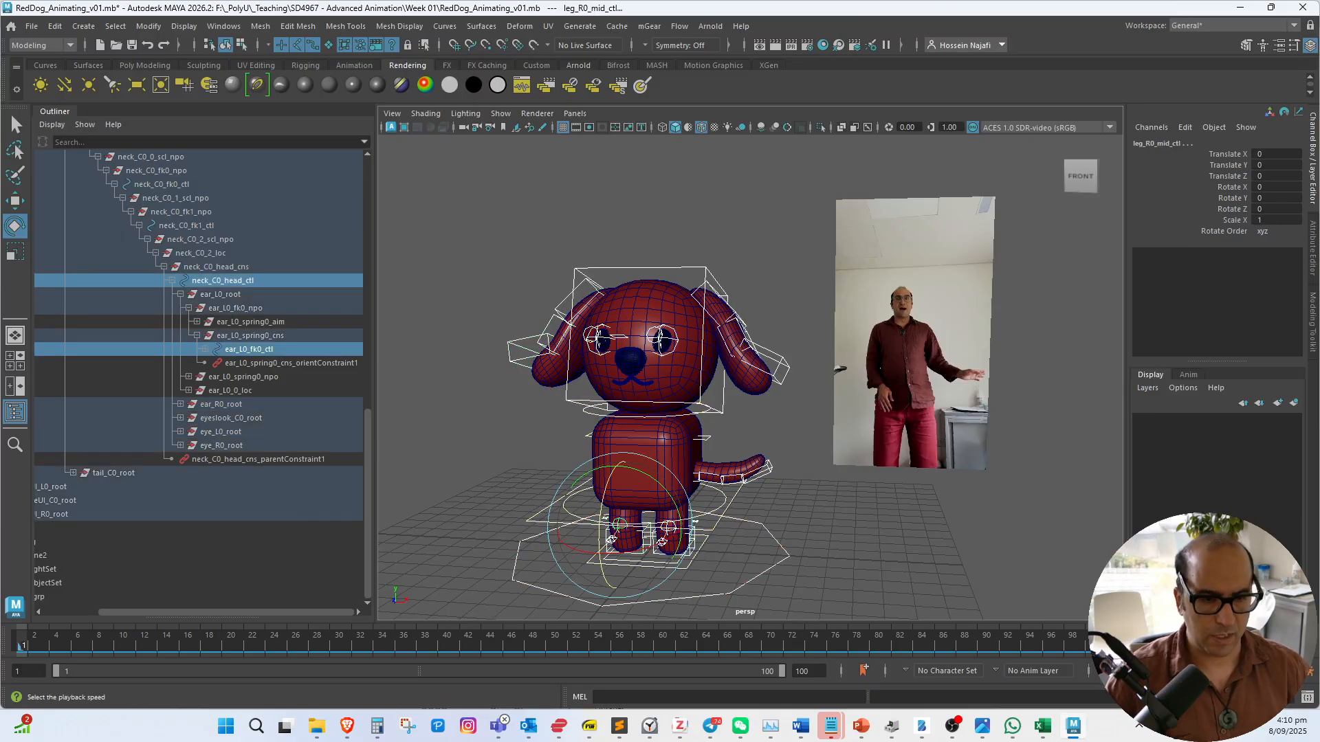
left_click(1114, 671)
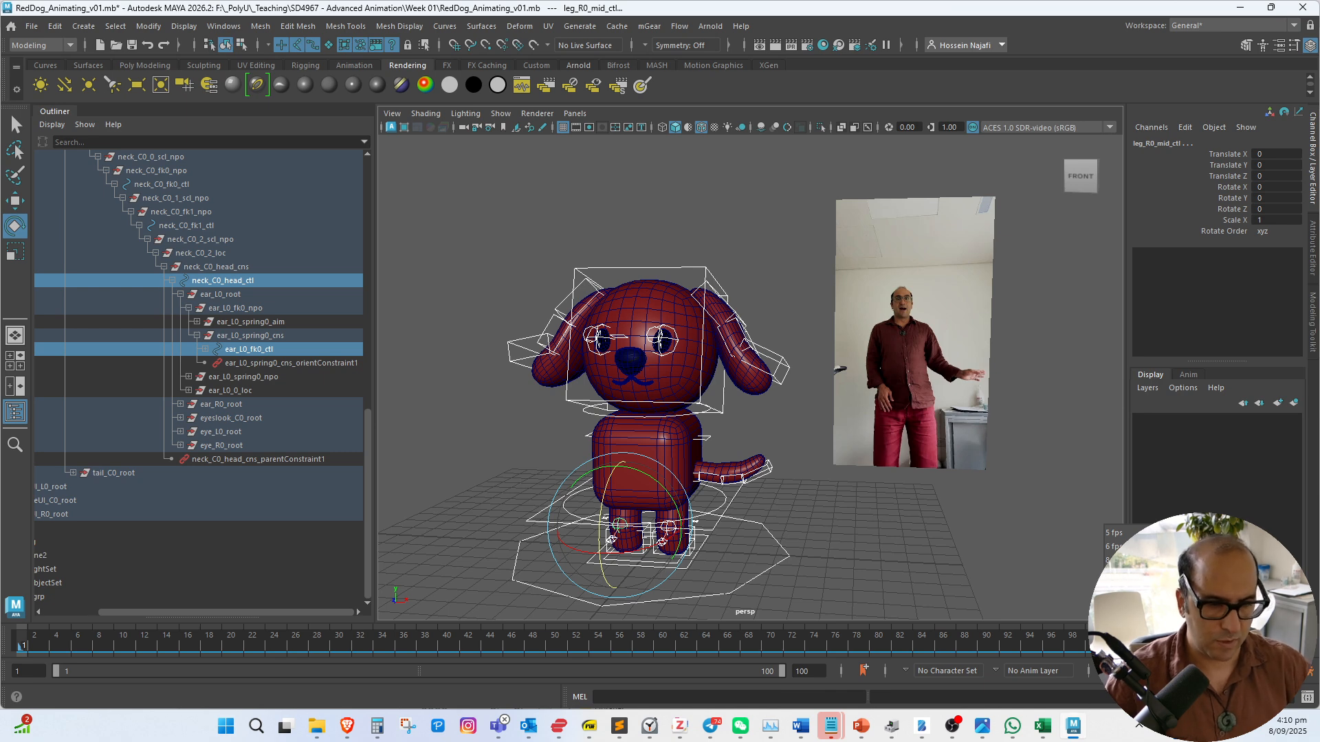
left_click(1127, 616)
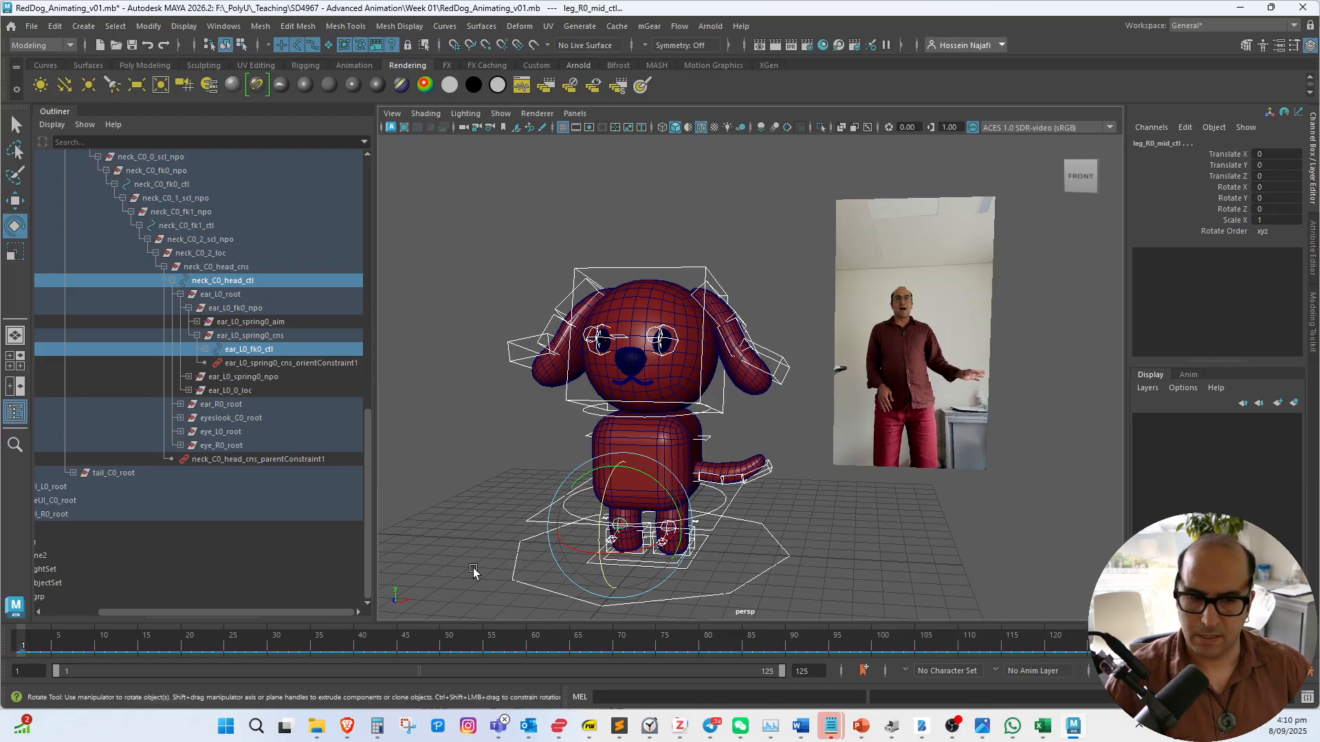
left_click(469, 345)
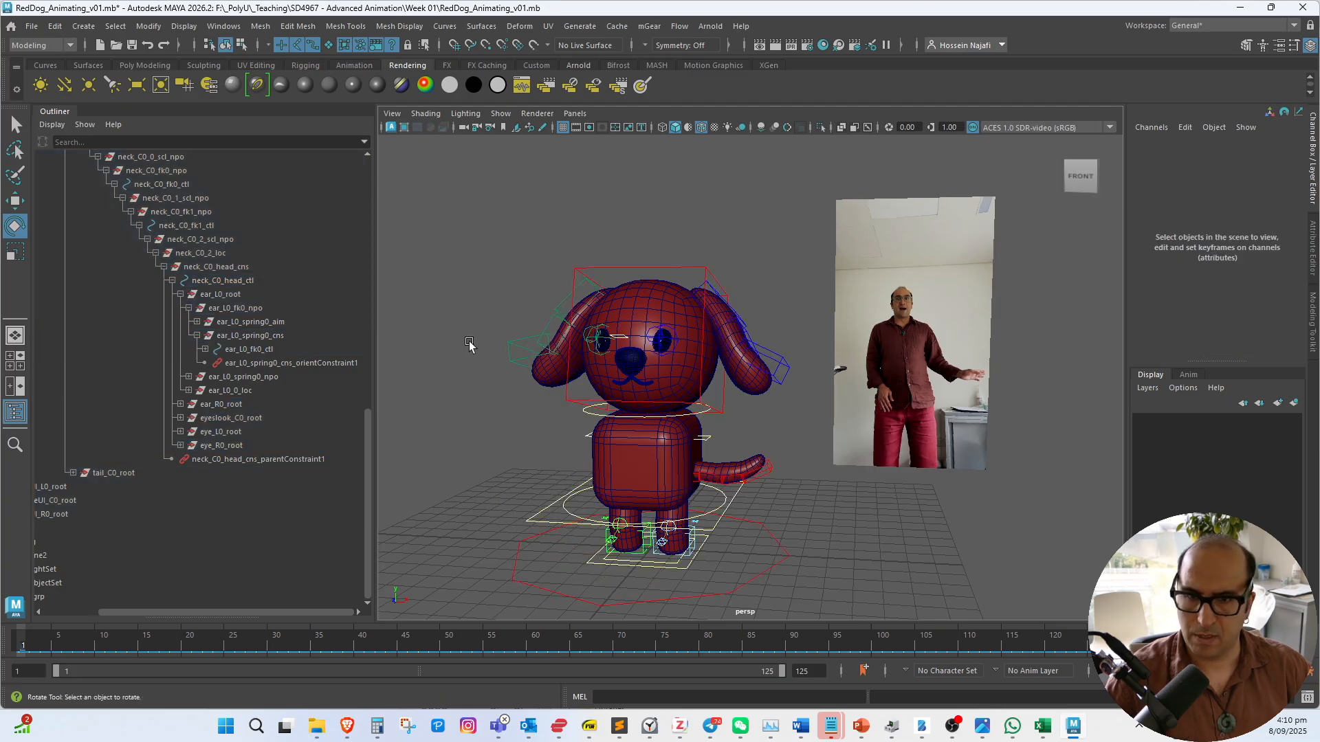
Select all the dog's rig controls, narrow the Outliner, and set a starting keyframe on them at frame 1
left_click_drag(437, 225, 740, 644)
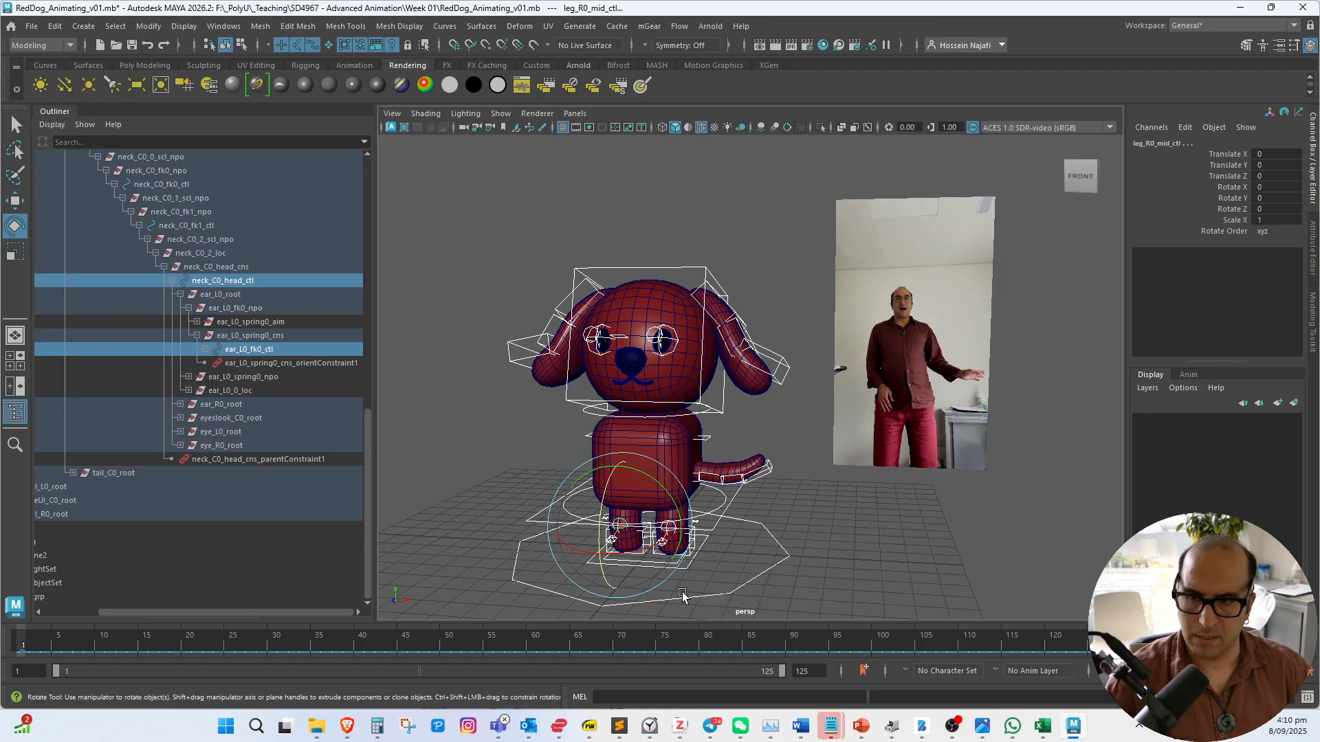
left_click_drag(377, 371, 221, 381)
scroll(363, 422, "down", 2)
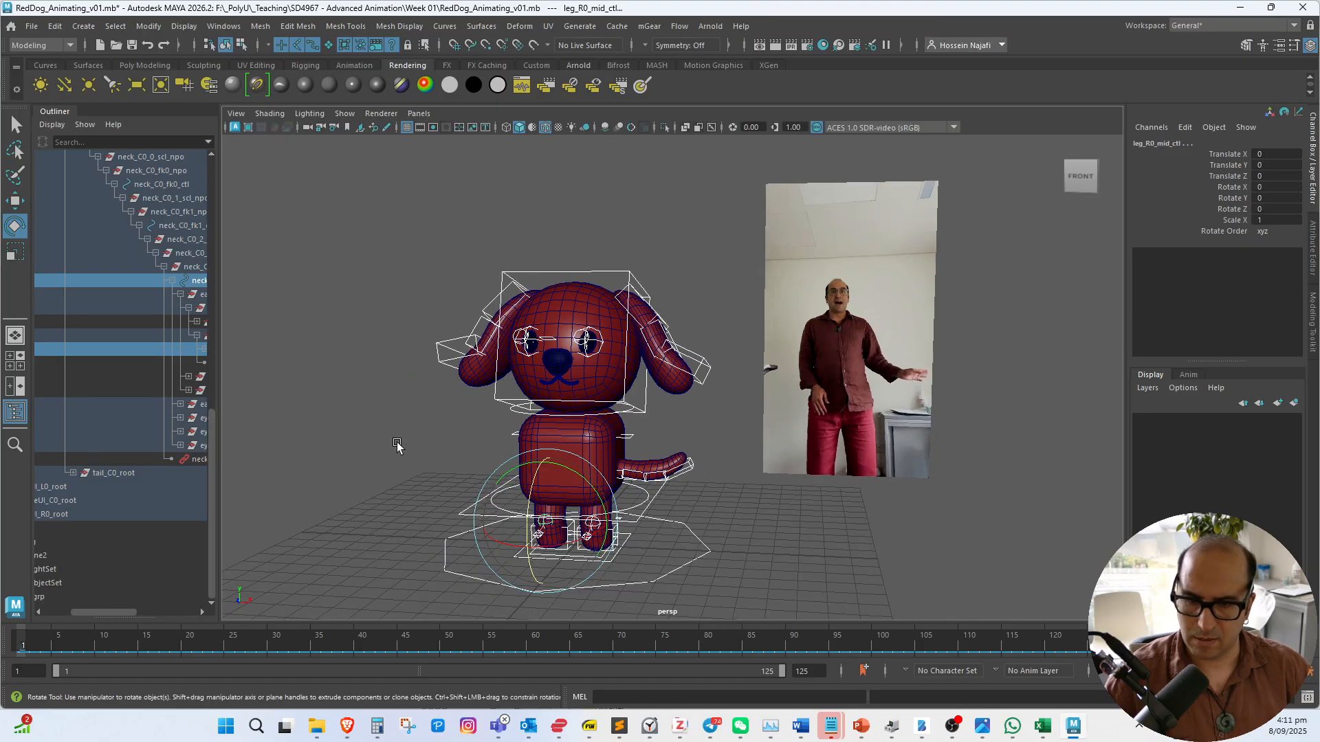
middle_click_drag(397, 445, 397, 423, "alt")
key("s")
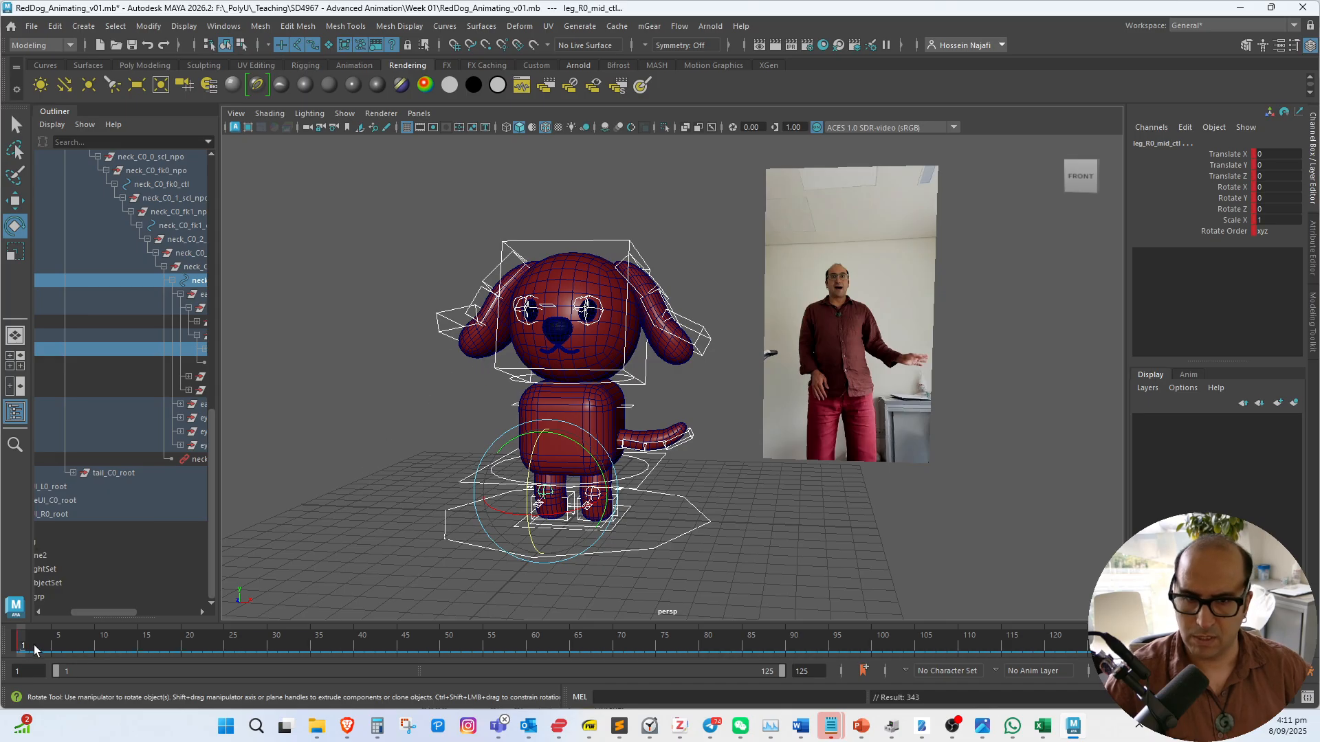
At frame 23, rotate neck_C0_head_ctl to about X -10.5, Y 48.2, Z -6.4 and key it
mouse_move(35, 649)
left_mouse_down()
mouse_move(269, 654)
mouse_move(189, 654)
mouse_move(216, 659)
mouse_move(205, 658)
left_mouse_up()
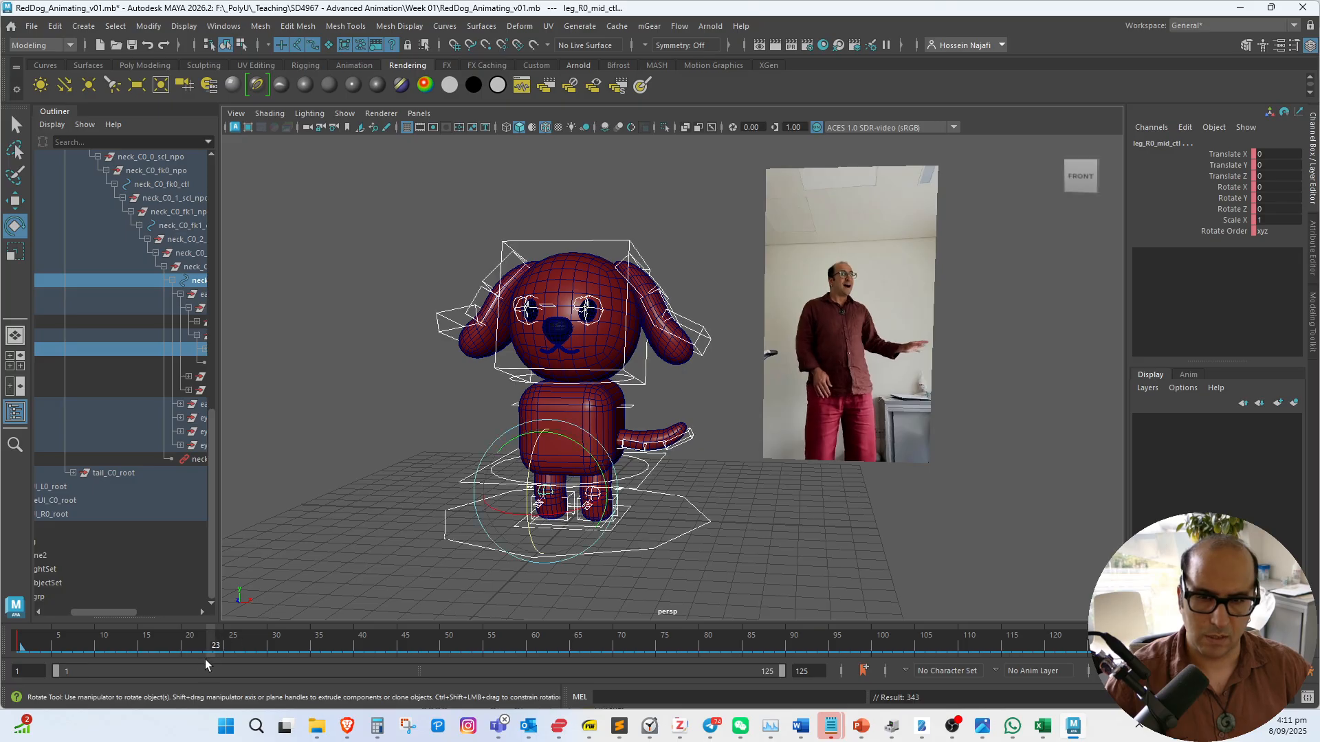
left_click(663, 382)
left_click(645, 378)
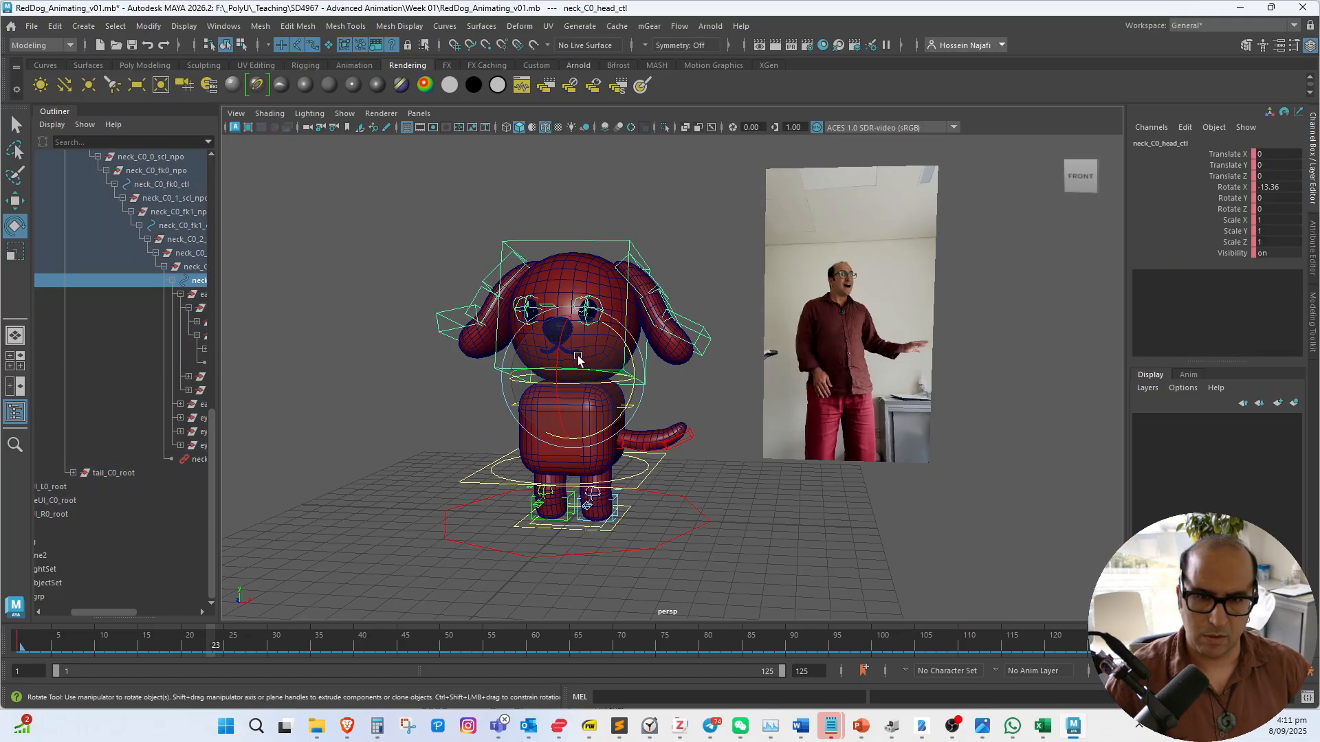
left_click_drag(577, 358, 607, 369)
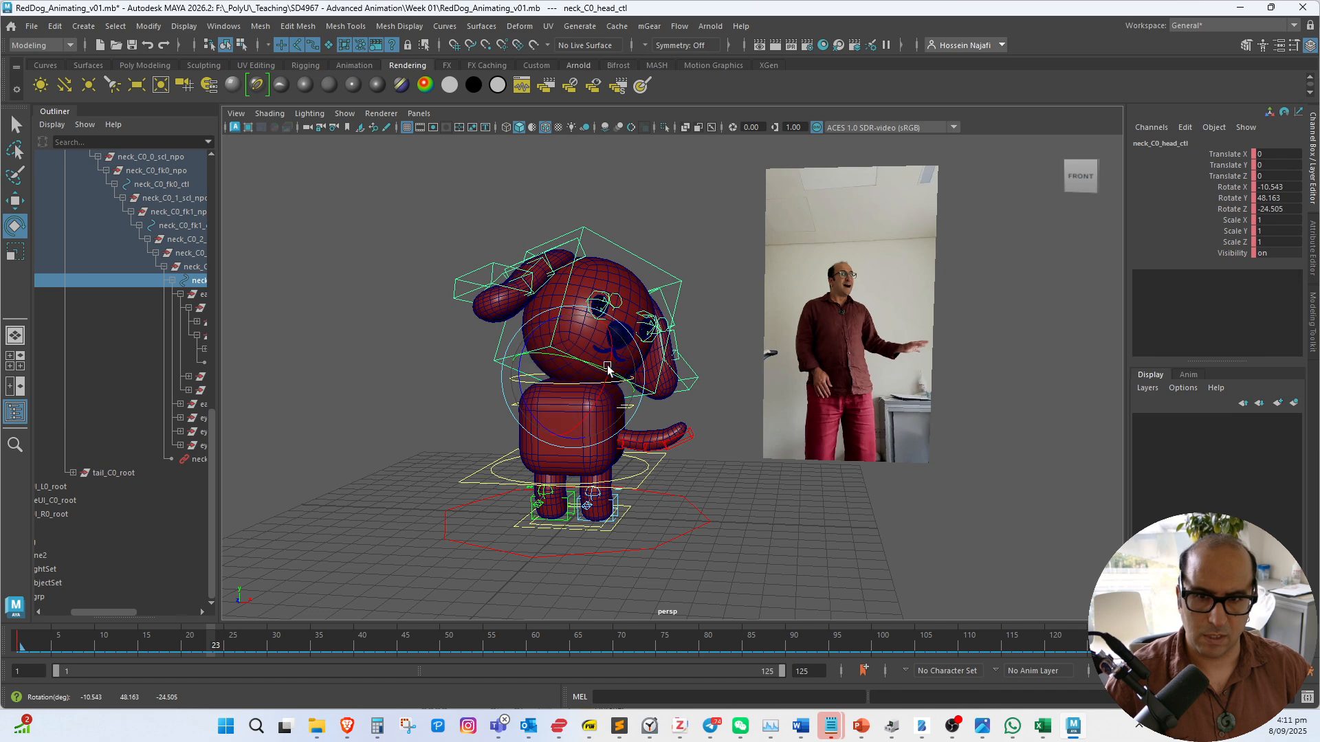
left_click_drag(536, 341, 537, 360)
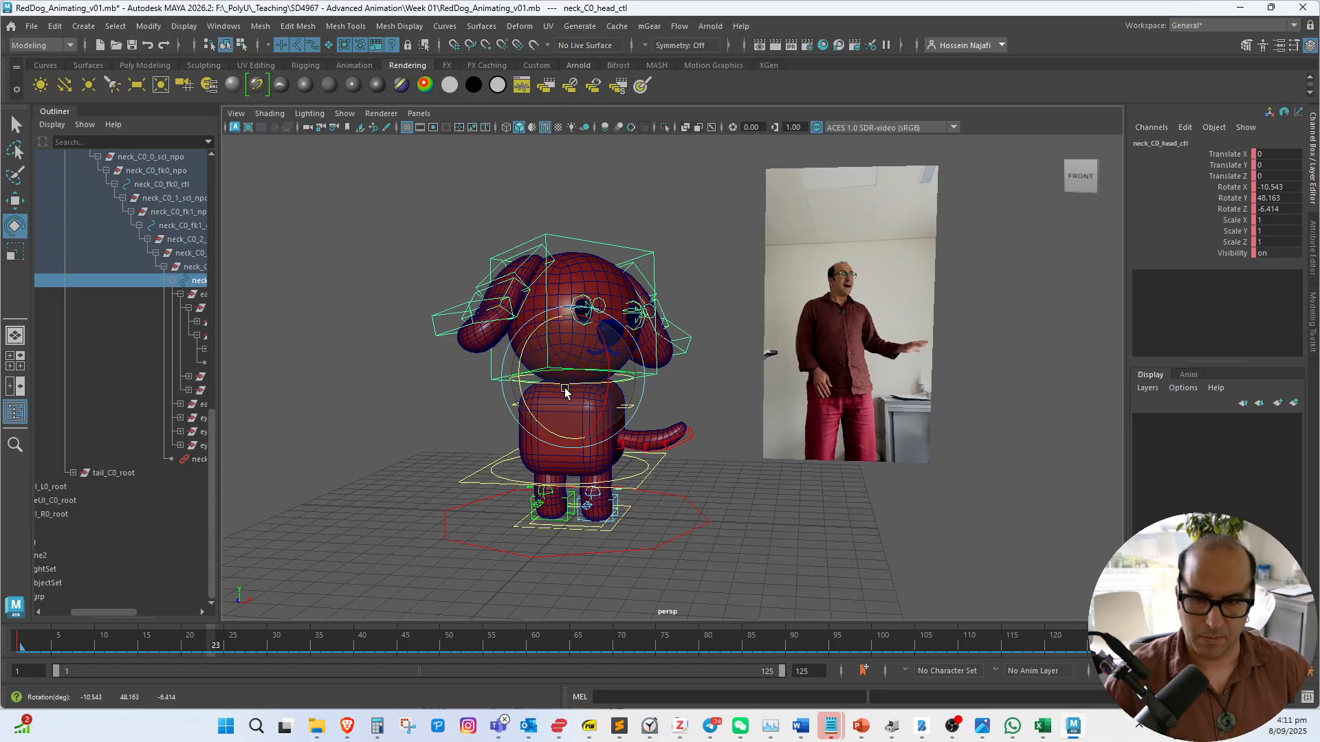
key("s")
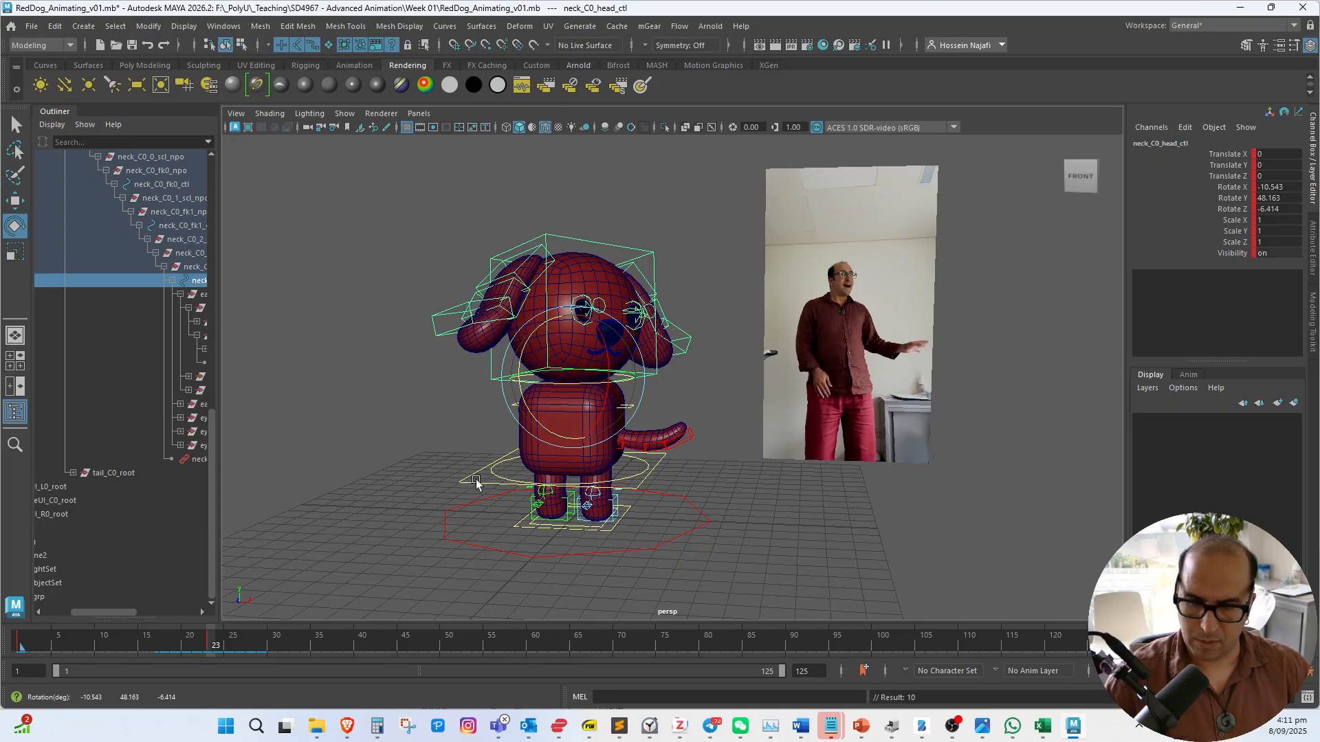
At frame 5, lower body_C0_ctl to a Translate Y of about -0.49 and key it
left_click_drag(214, 642, 58, 679)
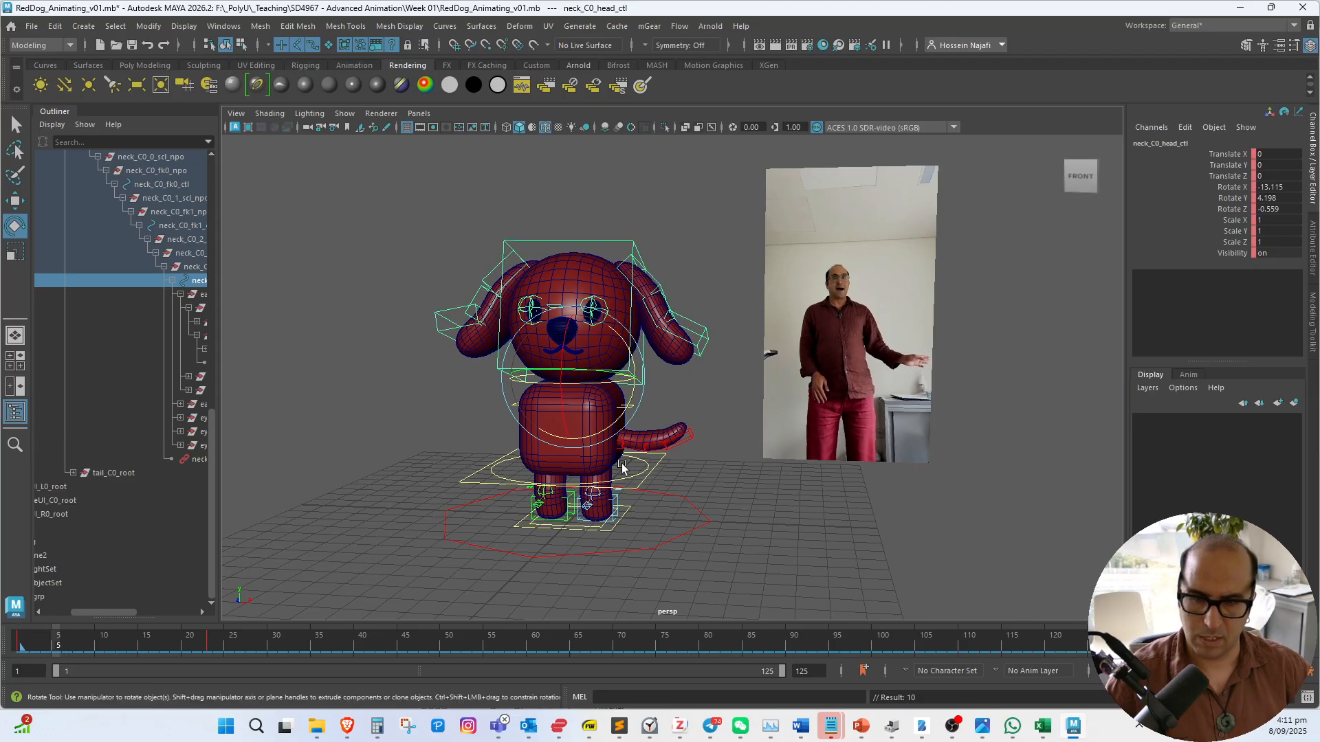
left_click(653, 466)
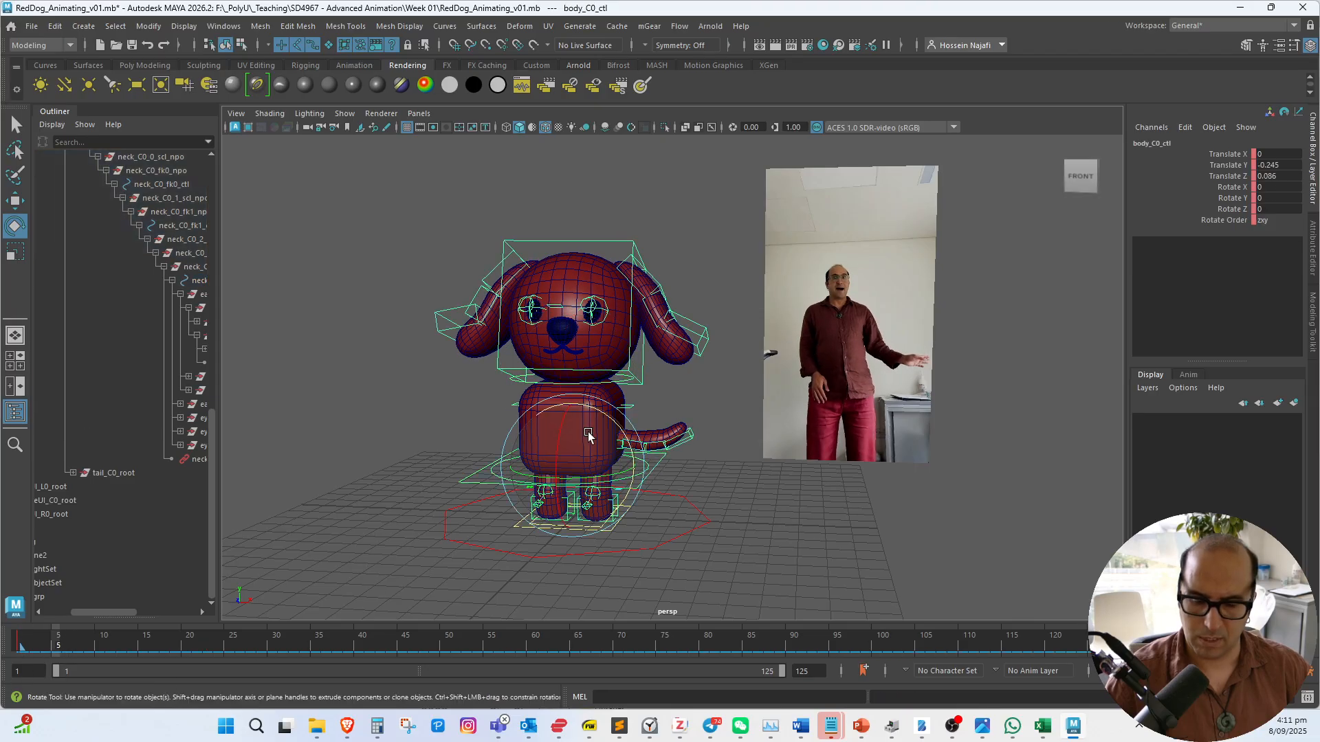
key("w")
left_click_drag(571, 399, 571, 406)
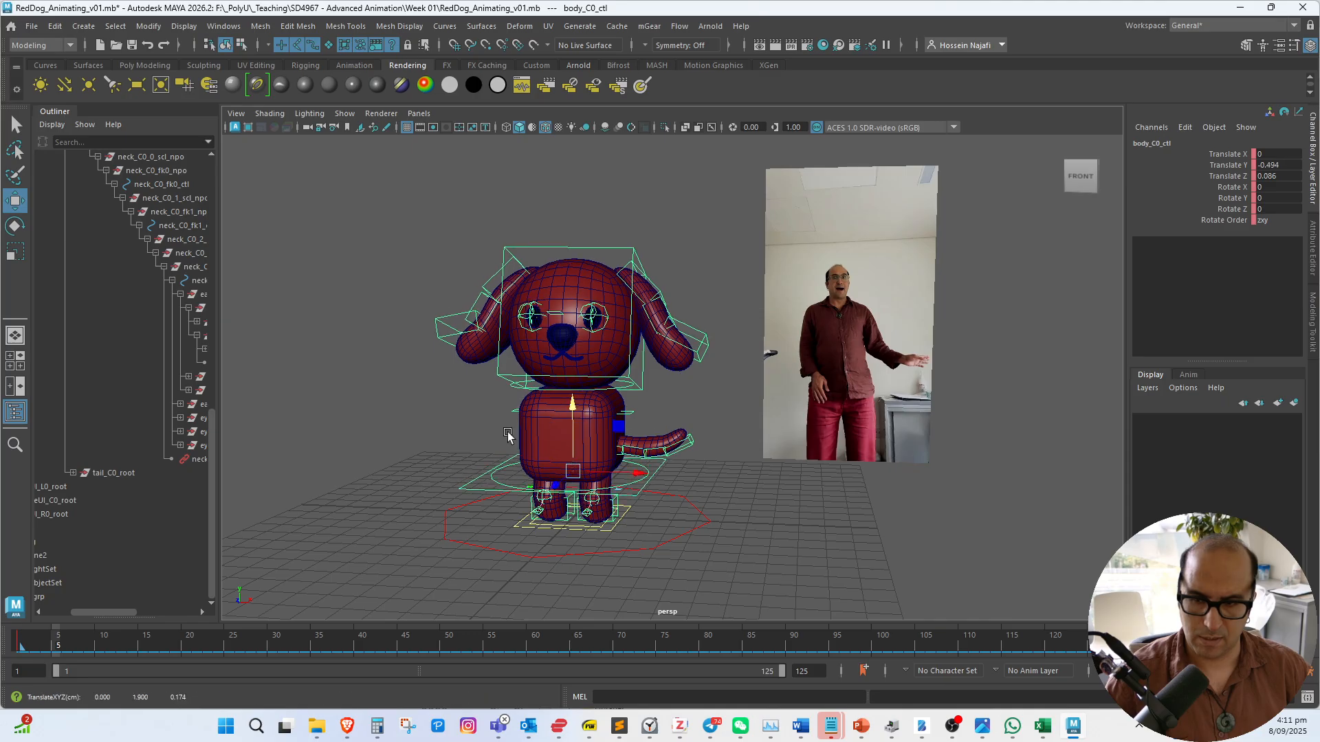
key("s")
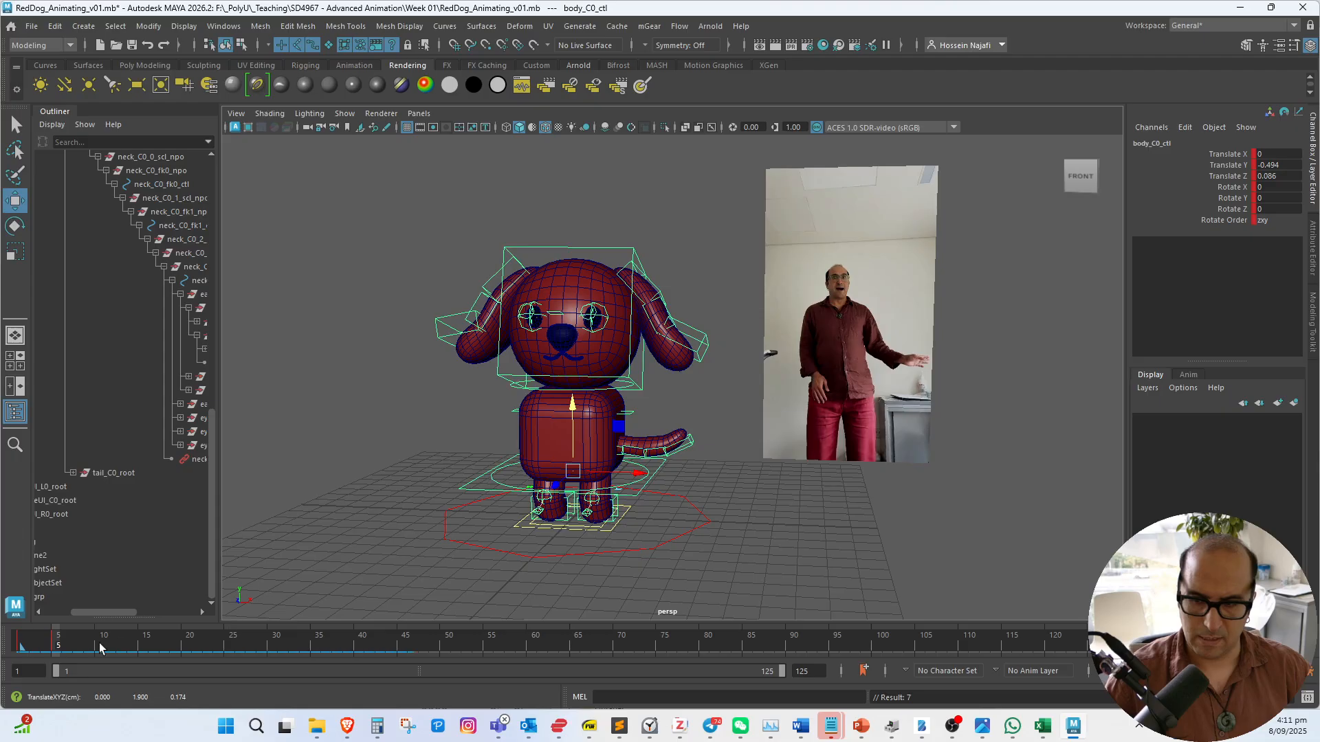
At frame 12, raise body_C0_ctl to a Translate Y of about -0.215 and key it
left_click_drag(68, 643, 115, 643)
left_click_drag(581, 427, 571, 407)
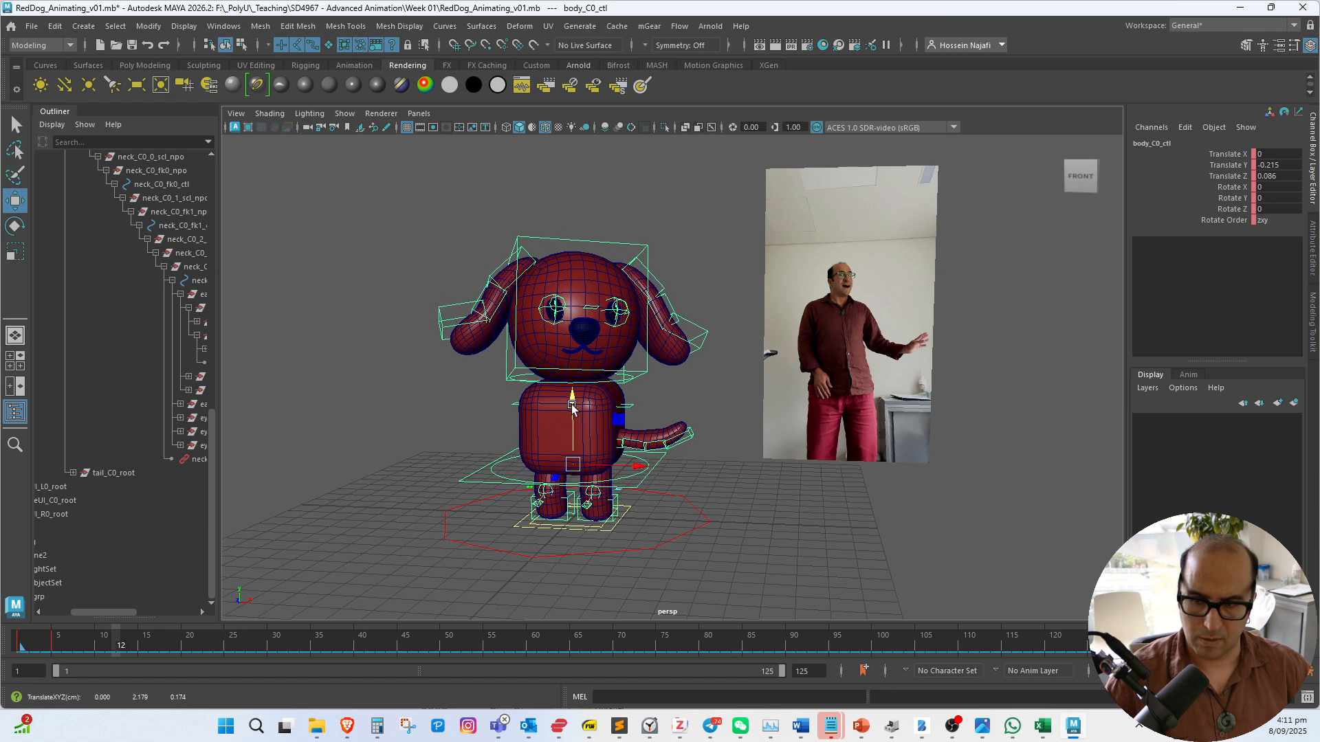
key("s")
Select neck_C0_head_ctl at frame 20 and key its pose there
left_click_drag(112, 645, 184, 720)
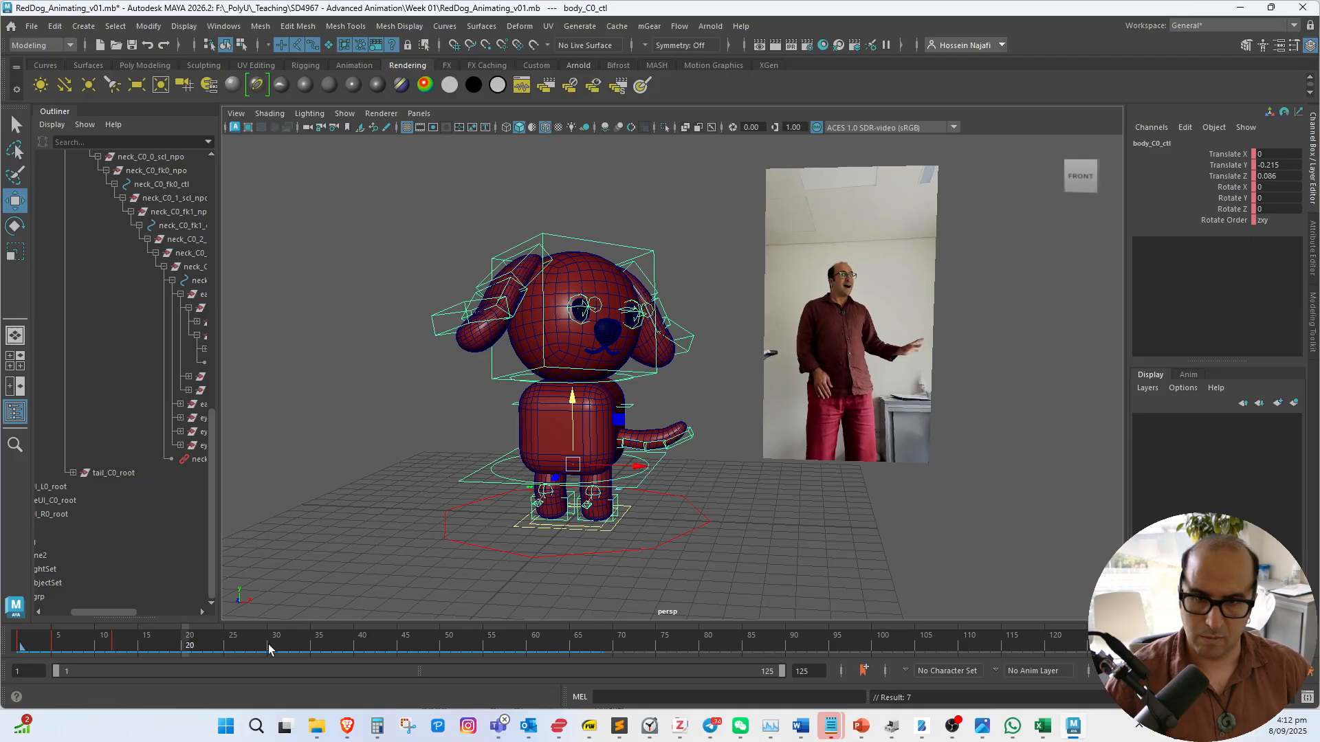
left_click(654, 374)
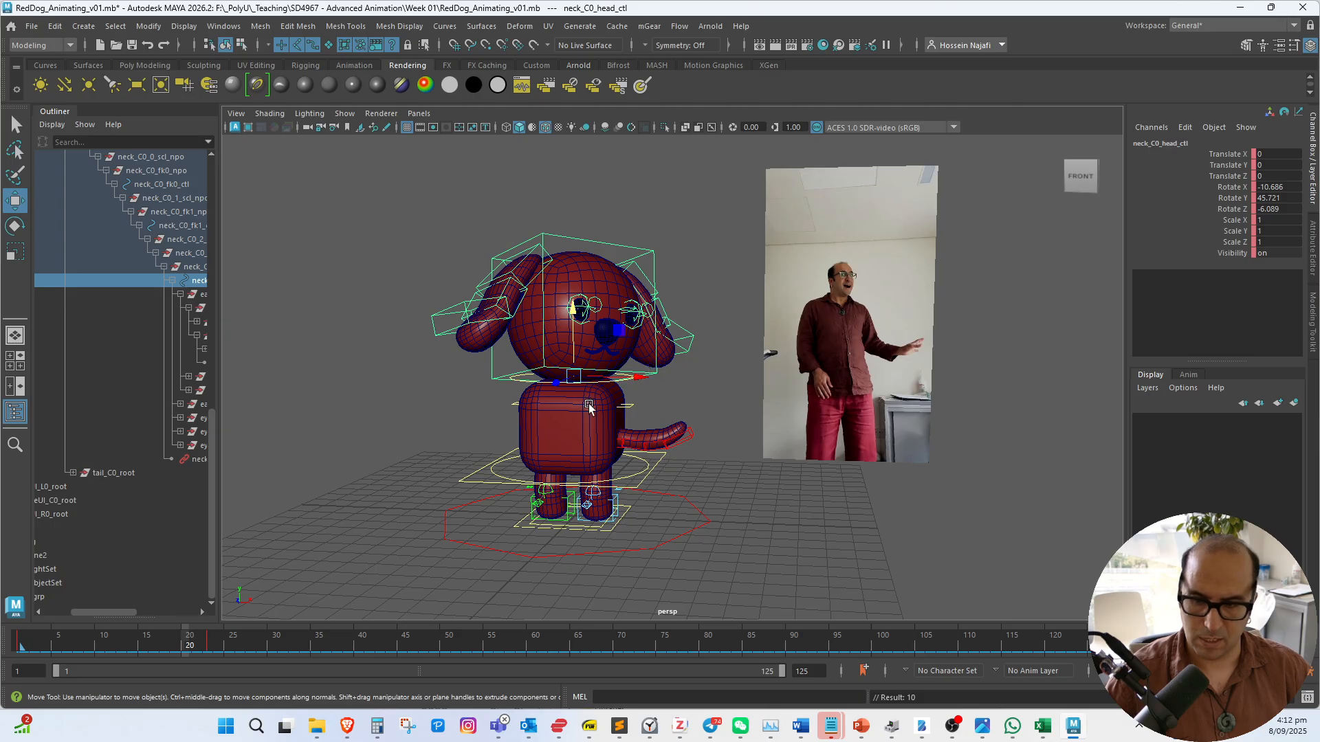
At frame 43, rotate neck_C0_head_ctl to about X -11, Y -38, Z 6.9 and key all the rig controls
left_click_drag(184, 653, 383, 690)
key("e")
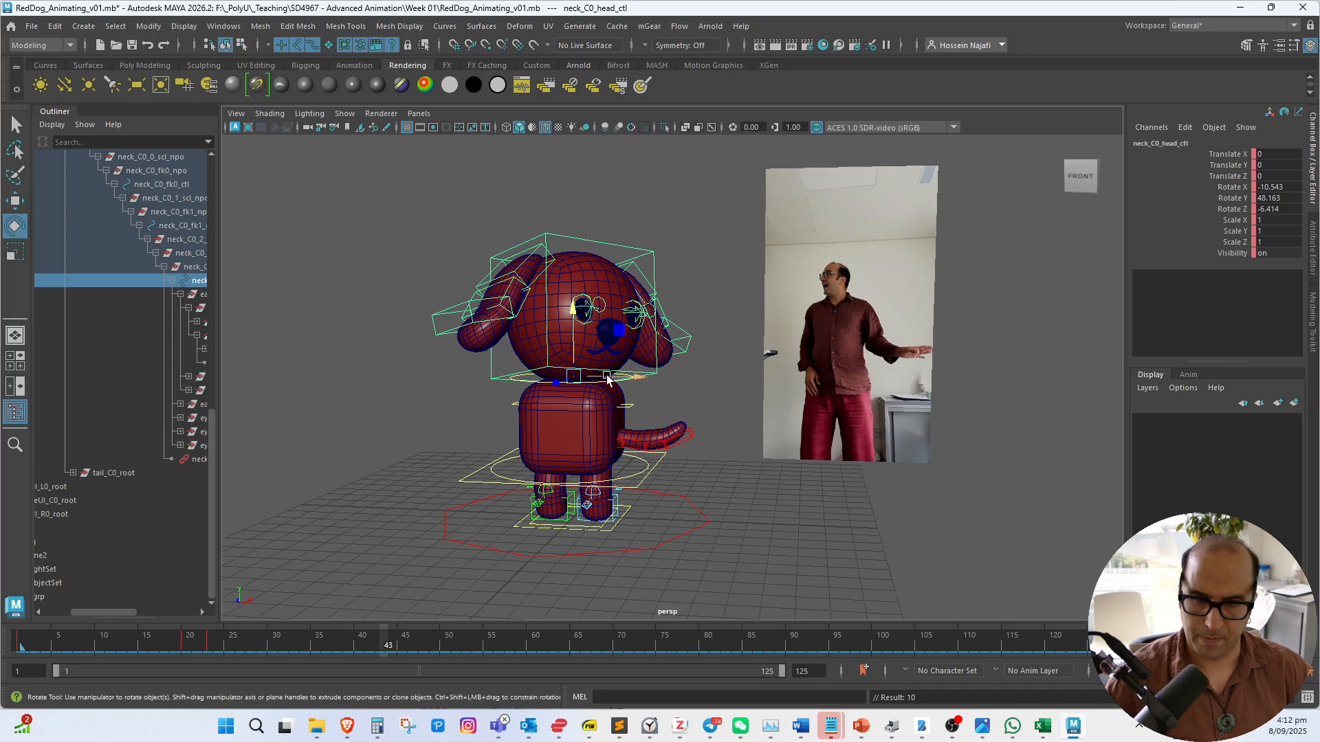
left_click_drag(582, 361, 548, 334)
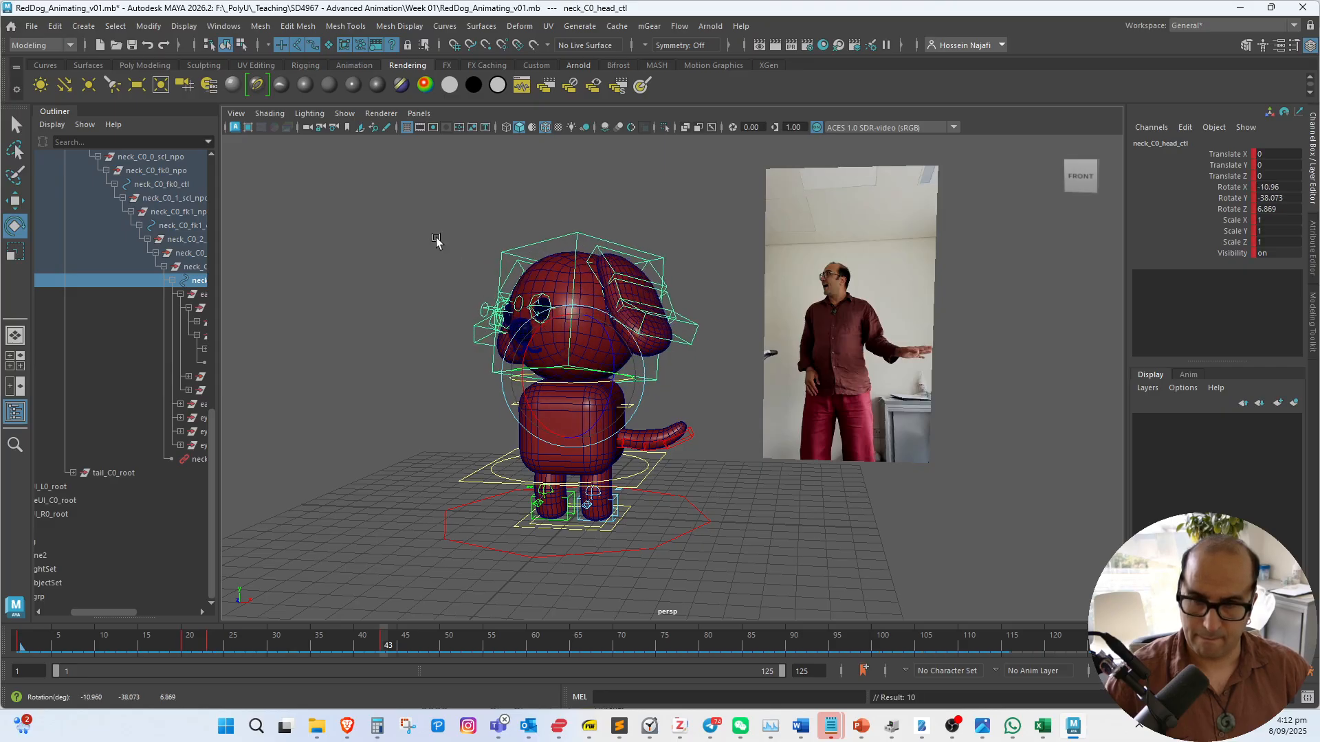
left_click_drag(436, 234, 739, 650)
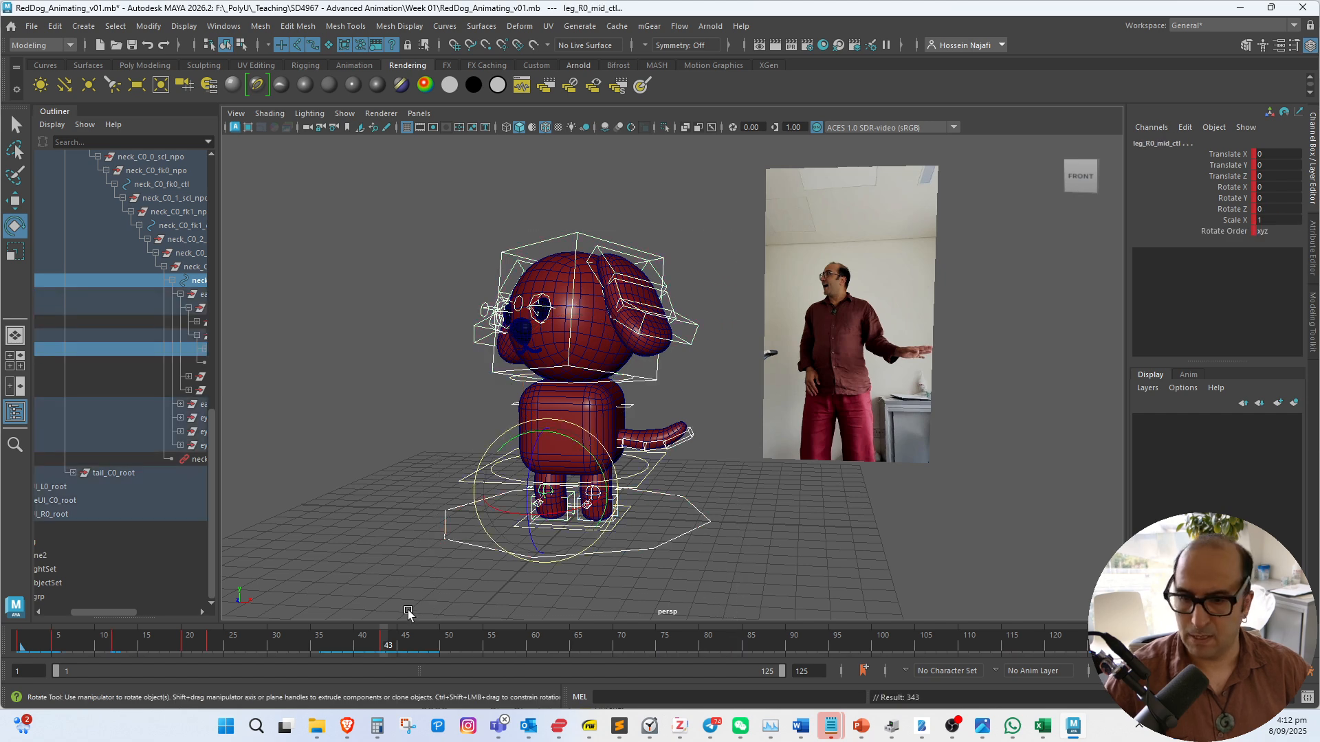
At frame 33, tilt neck_C0_head_ctl down to about X 7.3, Y 5.3, Z 2.7 and key it
mouse_move(348, 642)
left_mouse_down()
mouse_move(56, 650)
mouse_move(315, 672)
mouse_move(301, 671)
left_mouse_up()
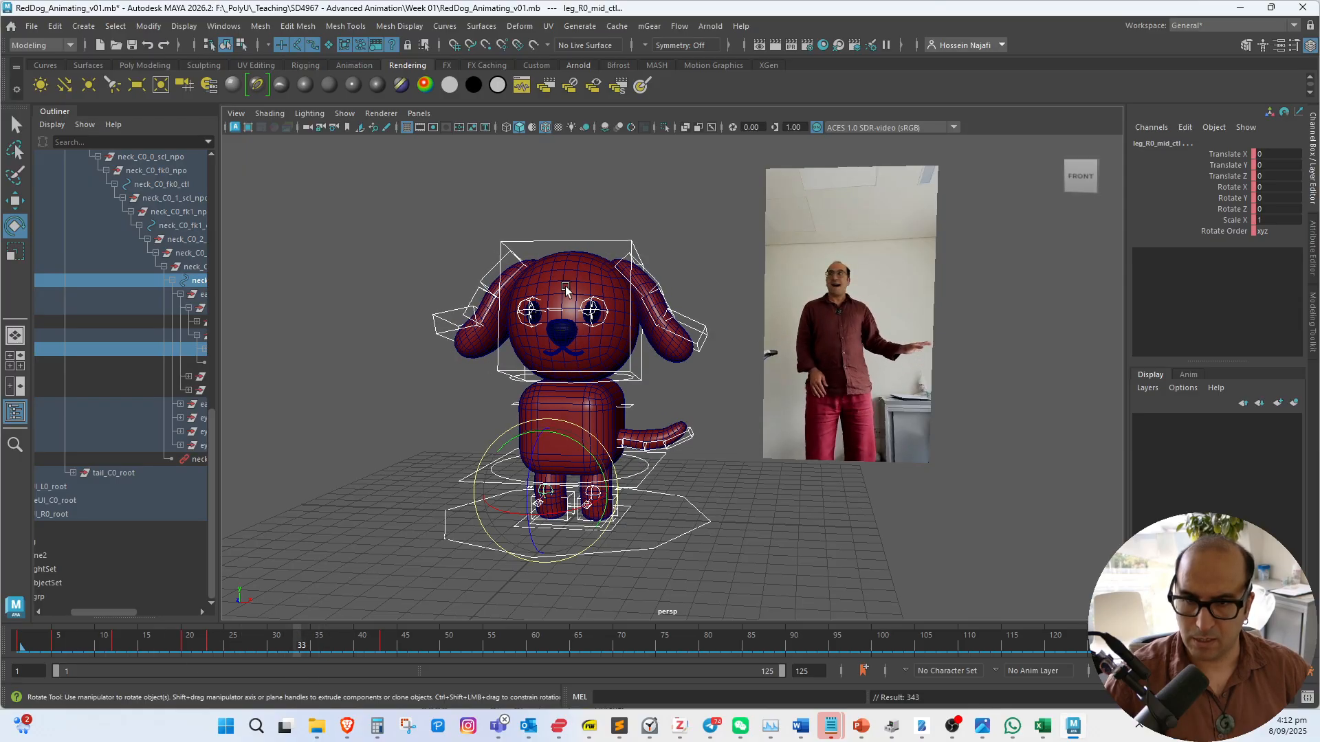
left_click(573, 240)
mouse_move(584, 343)
left_mouse_down()
mouse_move(584, 356)
mouse_move(547, 350)
mouse_move(574, 366)
left_mouse_up()
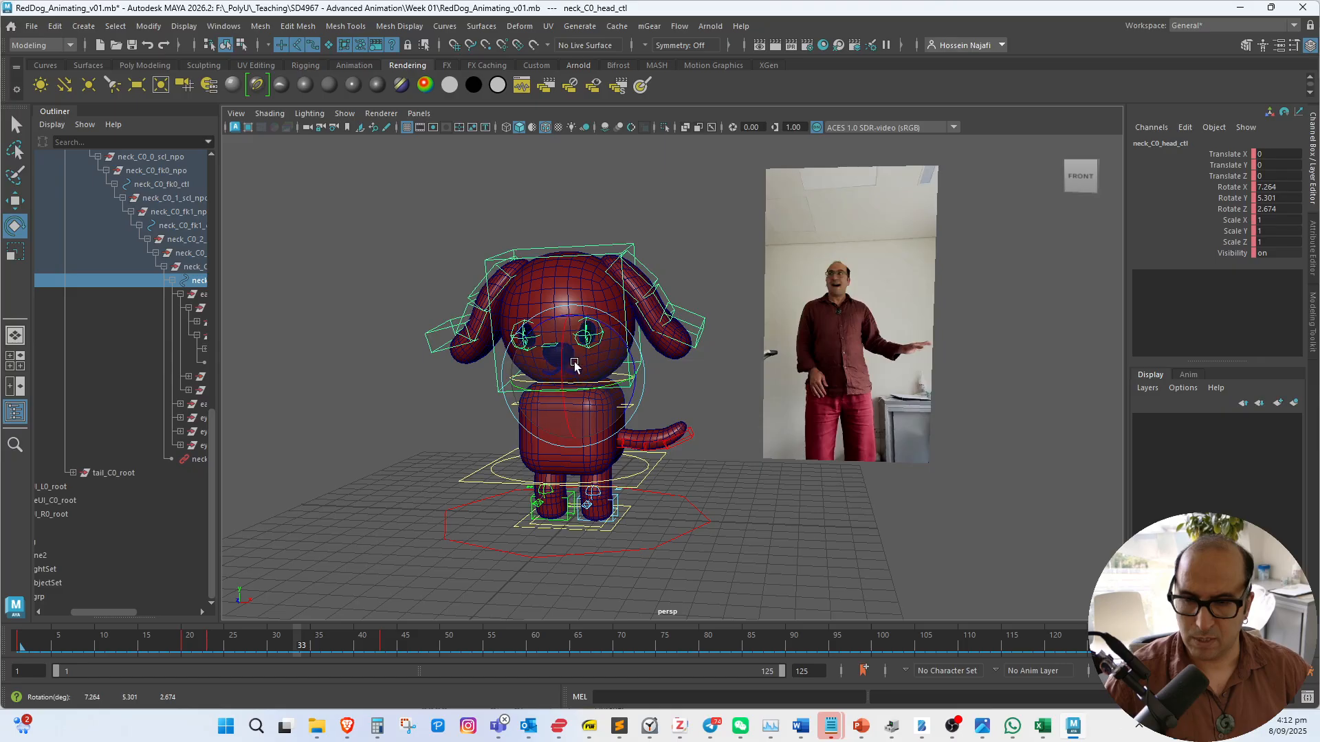
key("s")
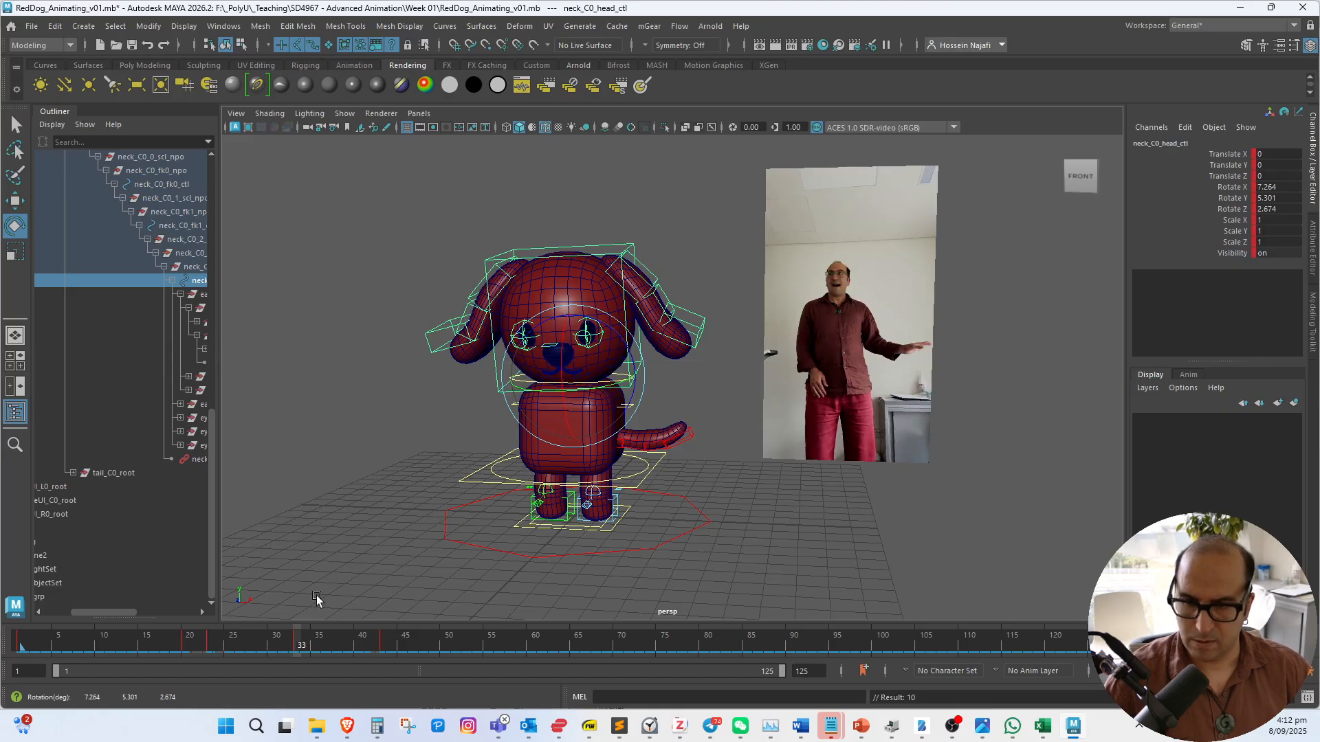
At frame 67, set neck_C0_head_ctl's Rotate X, Y and Z to 0 and key all the rig controls
mouse_move(294, 644)
left_mouse_down()
mouse_move(209, 644)
mouse_move(397, 647)
mouse_move(22, 648)
mouse_move(619, 664)
mouse_move(551, 657)
mouse_move(589, 660)
left_mouse_up()
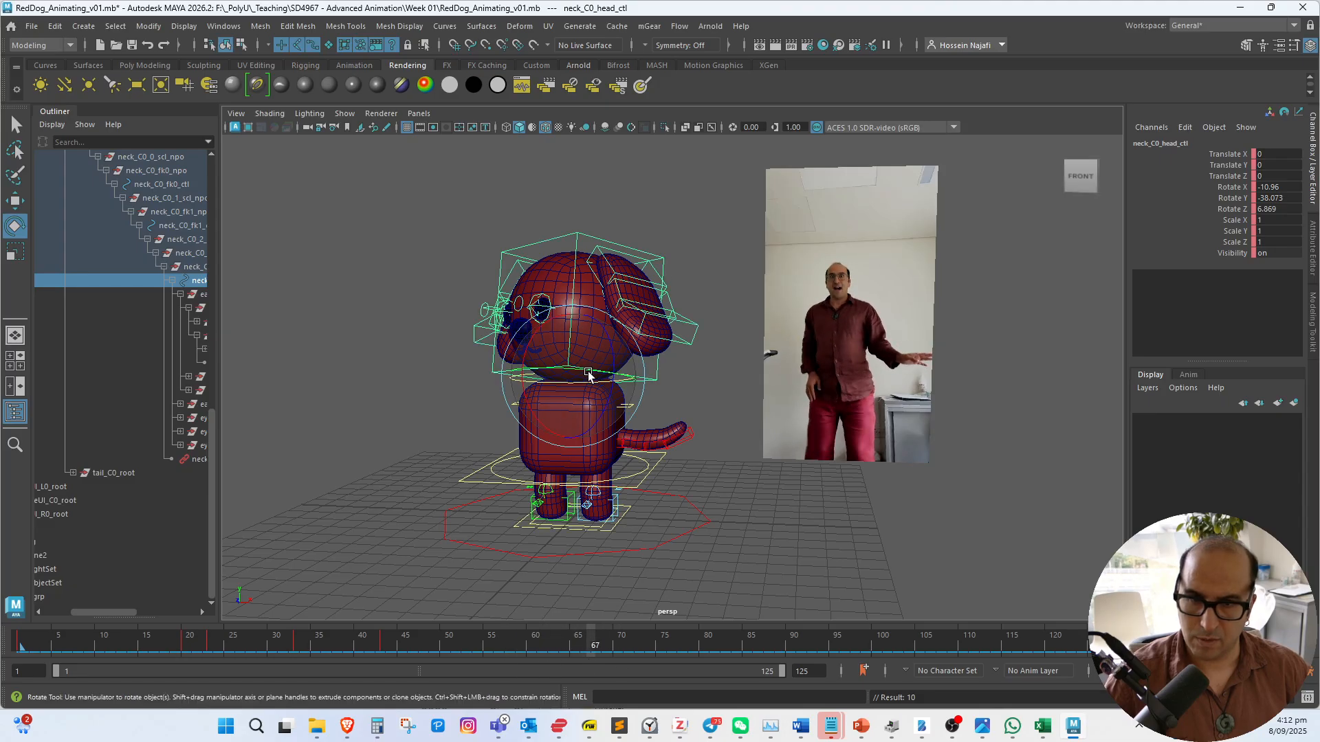
mouse_move(551, 351)
left_mouse_down()
mouse_move(519, 358)
mouse_move(558, 362)
left_mouse_up()
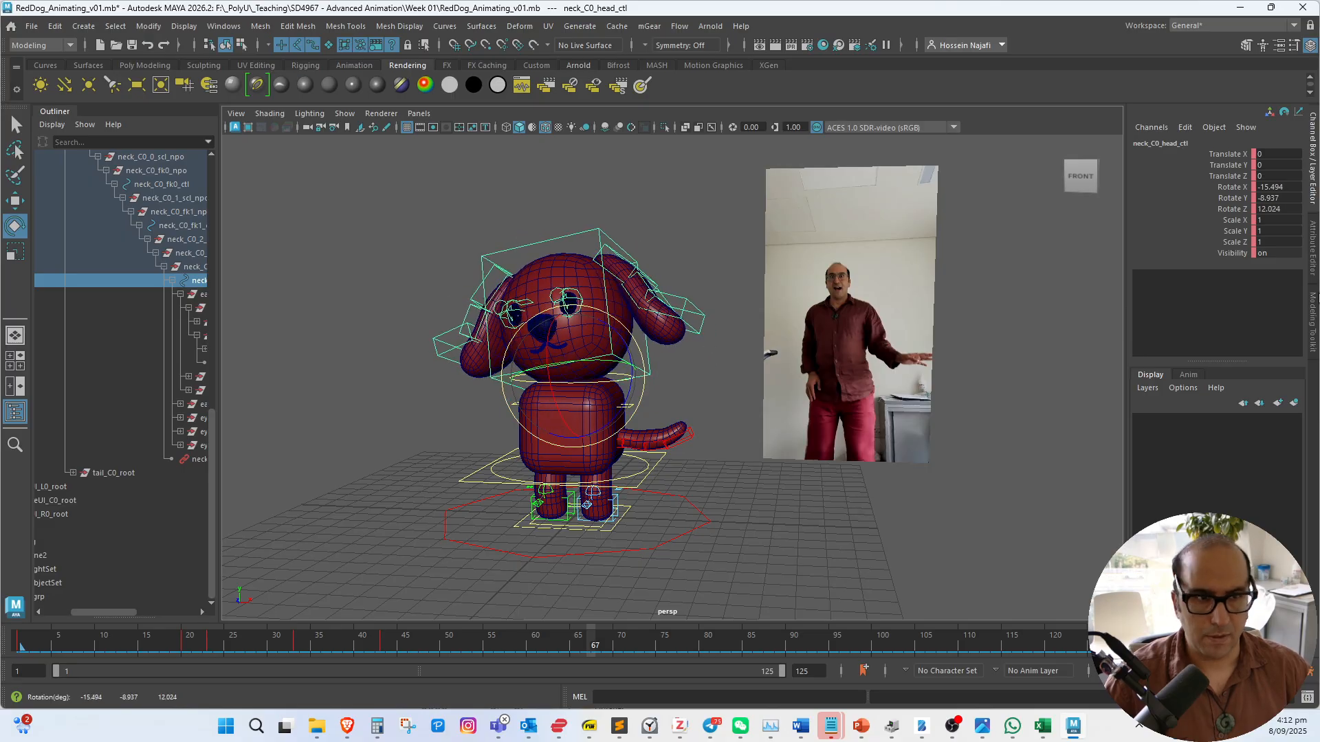
left_click_drag(1292, 190, 1293, 209)
type("0")
key("Return")
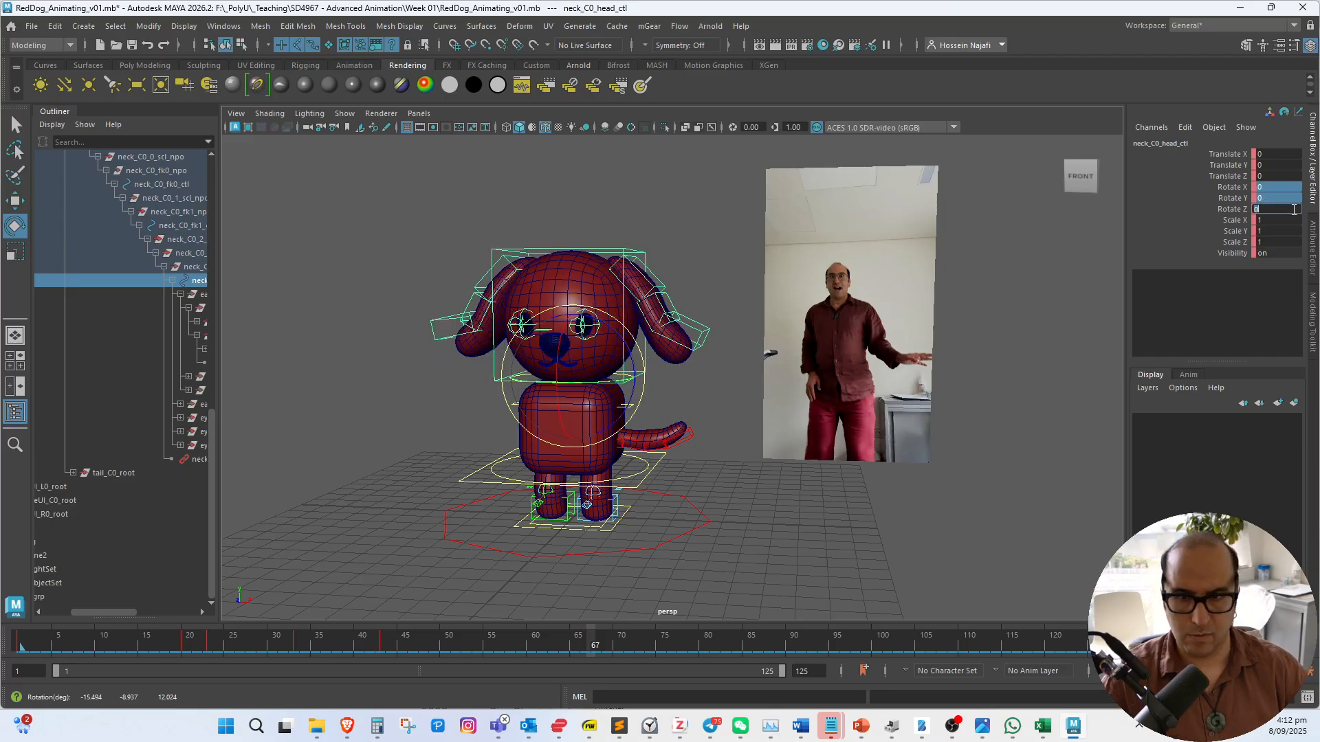
left_click_drag(455, 392, 480, 399, "alt")
left_click_drag(416, 249, 741, 597)
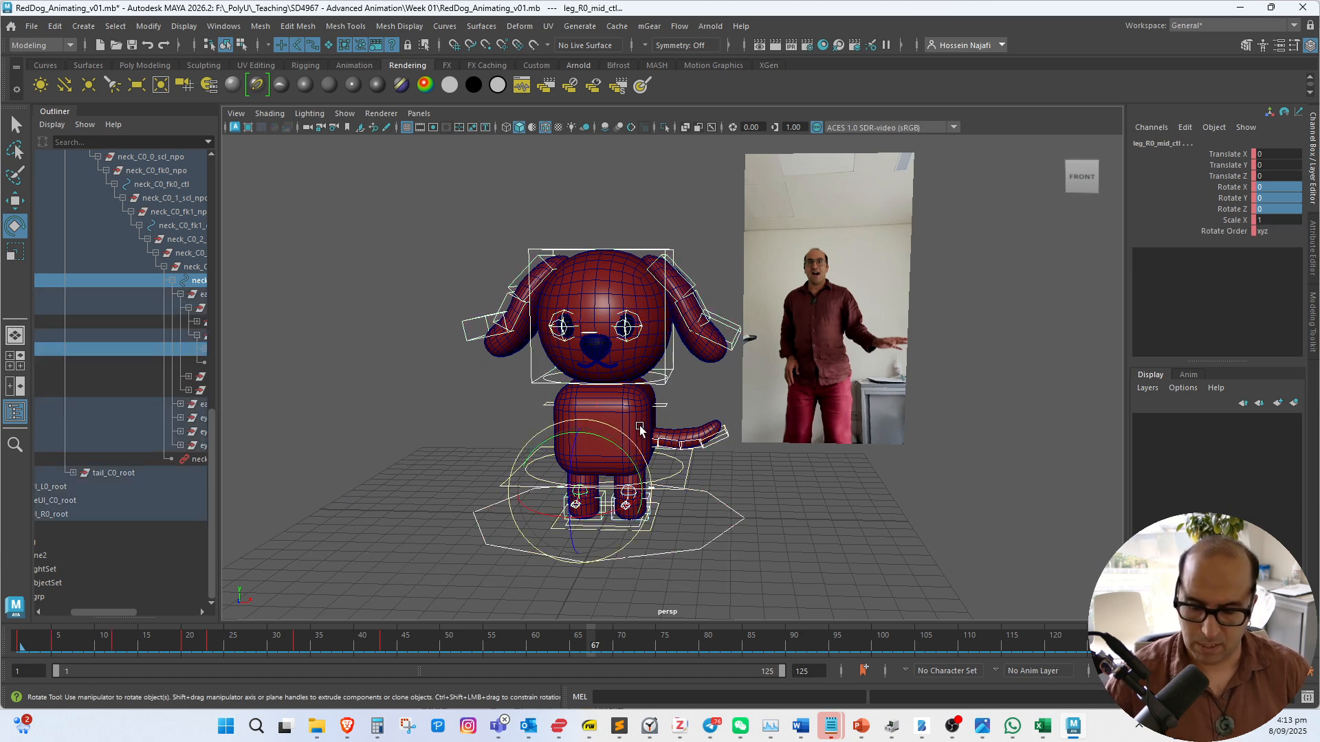
key("s")
At frame 73, lower body_C0_ctl to about Translate Y -1.13 and key all the rig controls
left_click_drag(594, 648, 639, 664)
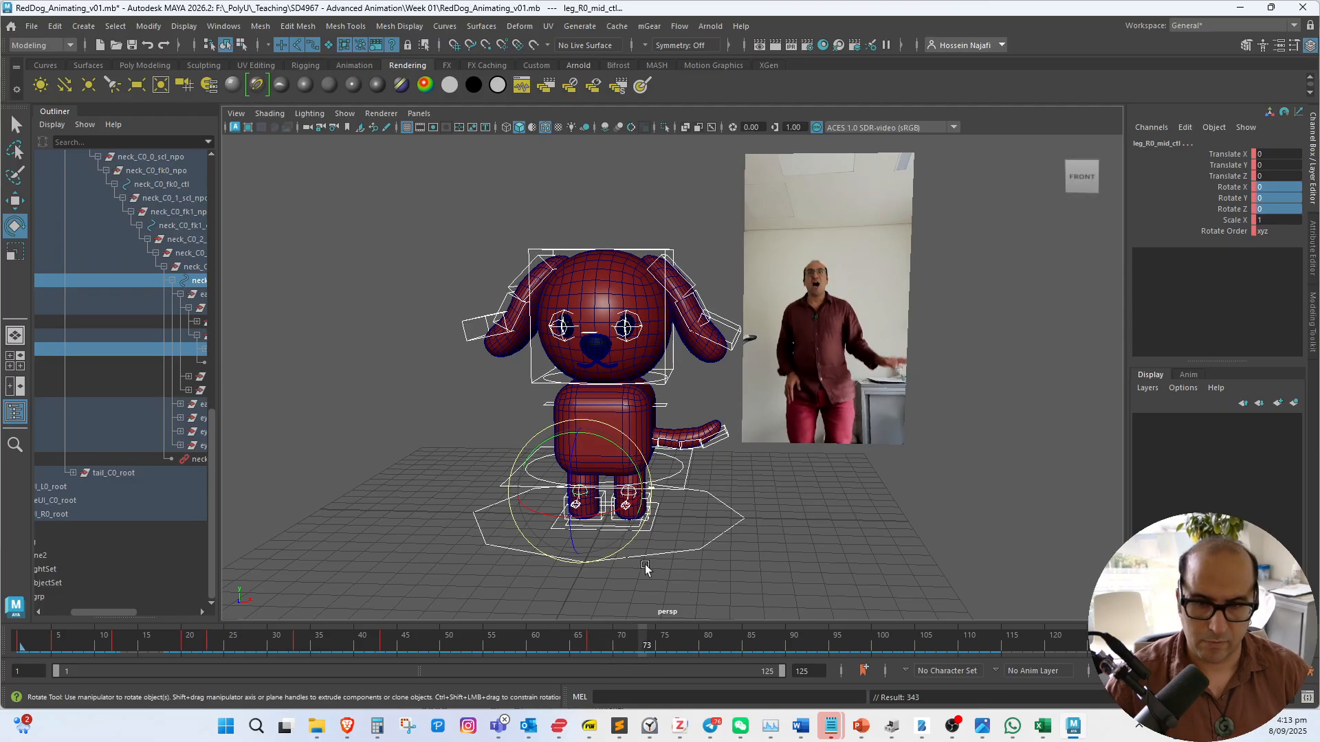
left_click_drag(725, 468, 708, 461, "alt")
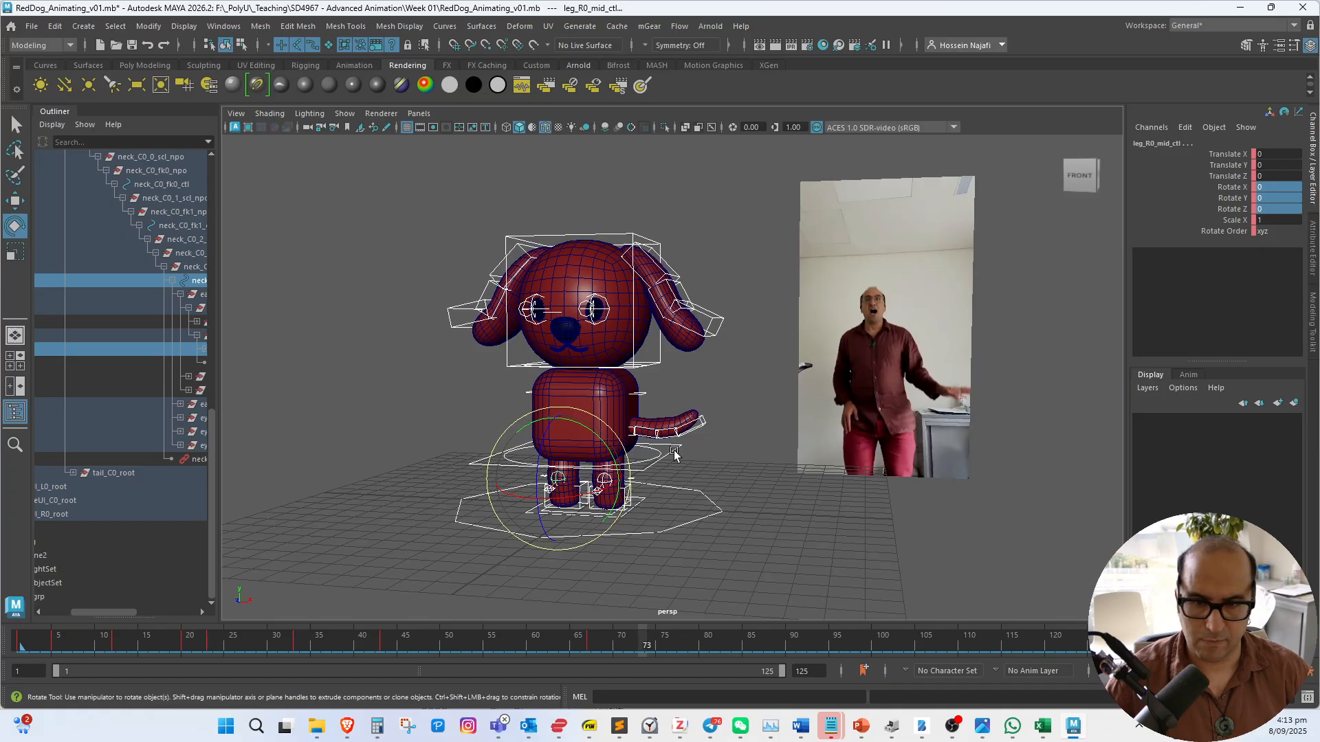
left_click(615, 437)
key("w")
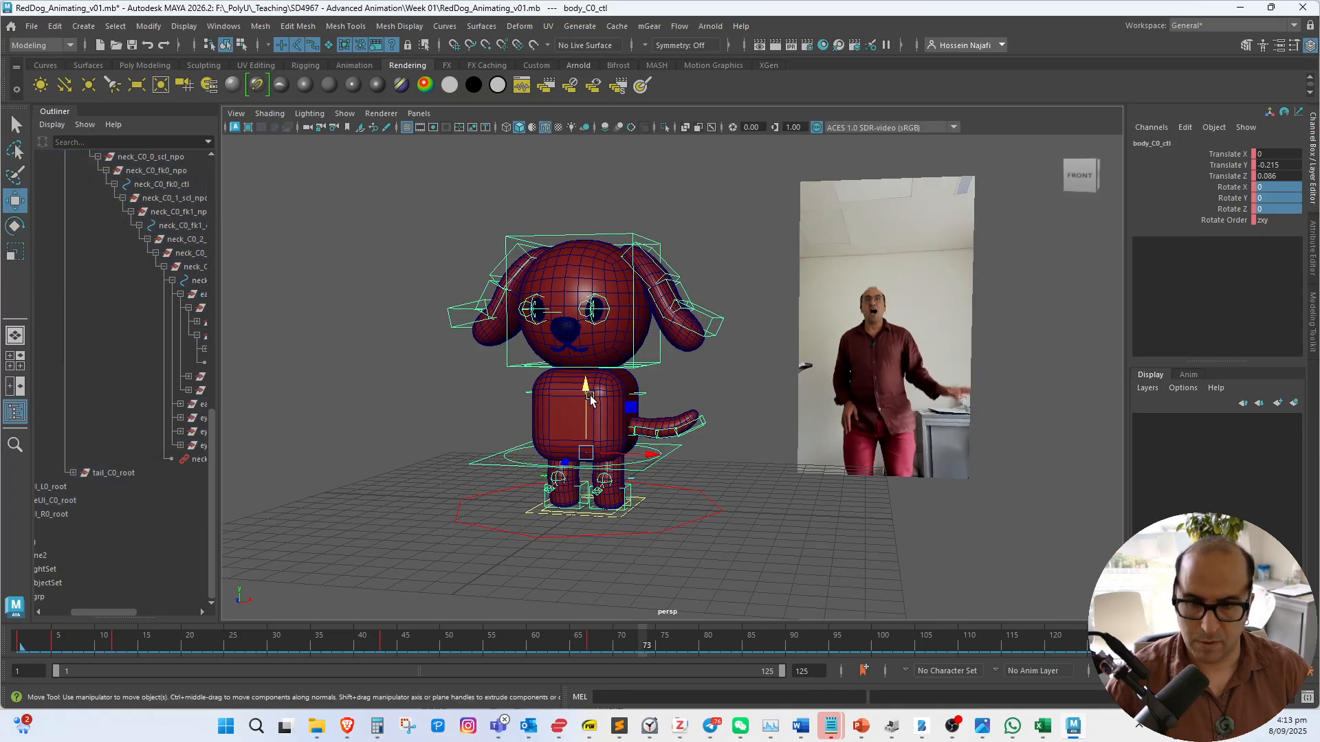
left_click_drag(586, 388, 588, 409)
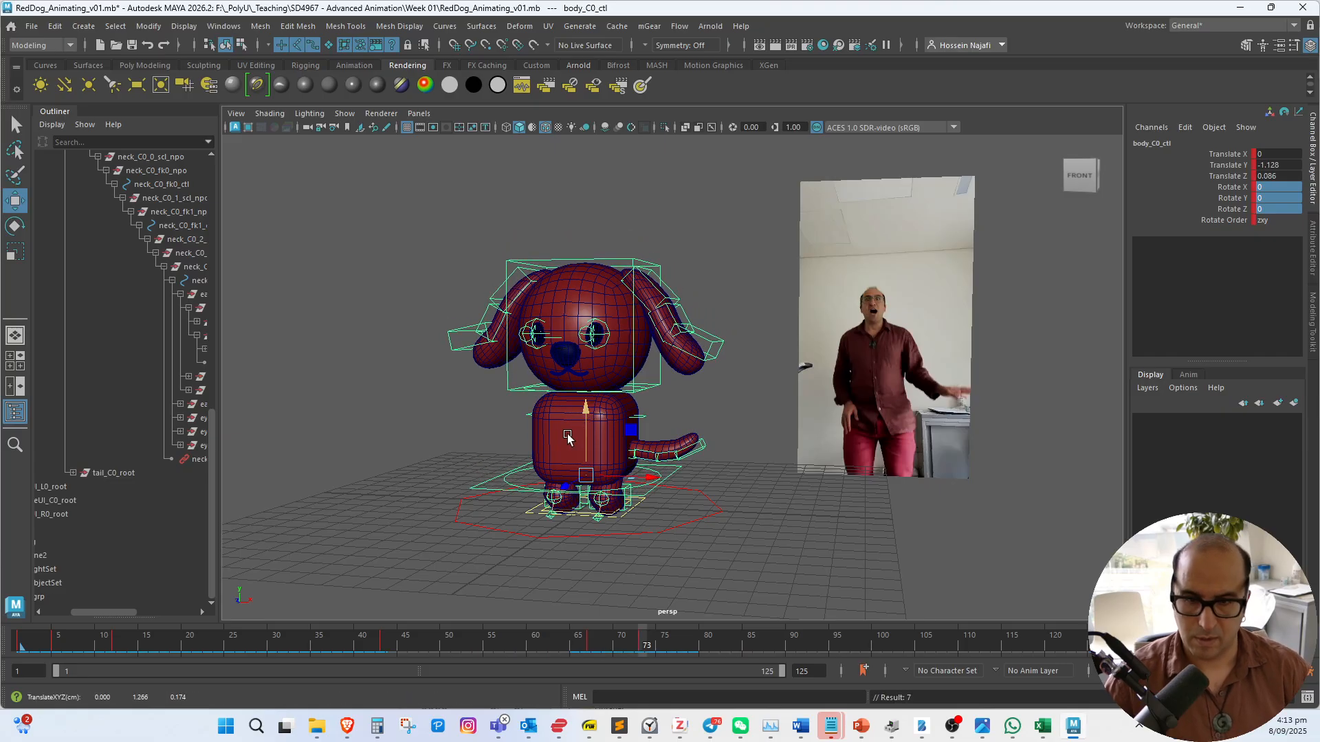
left_click_drag(345, 203, 736, 579)
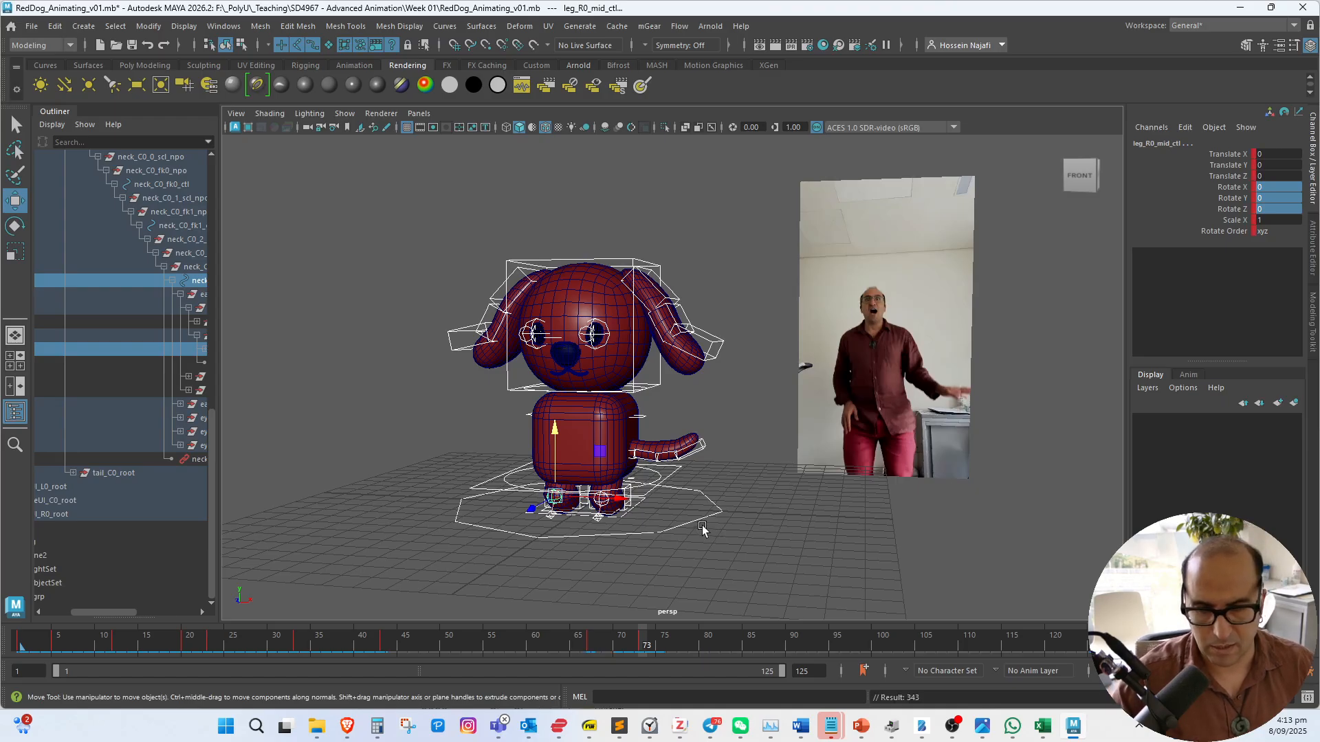
left_click_drag(379, 224, 781, 611)
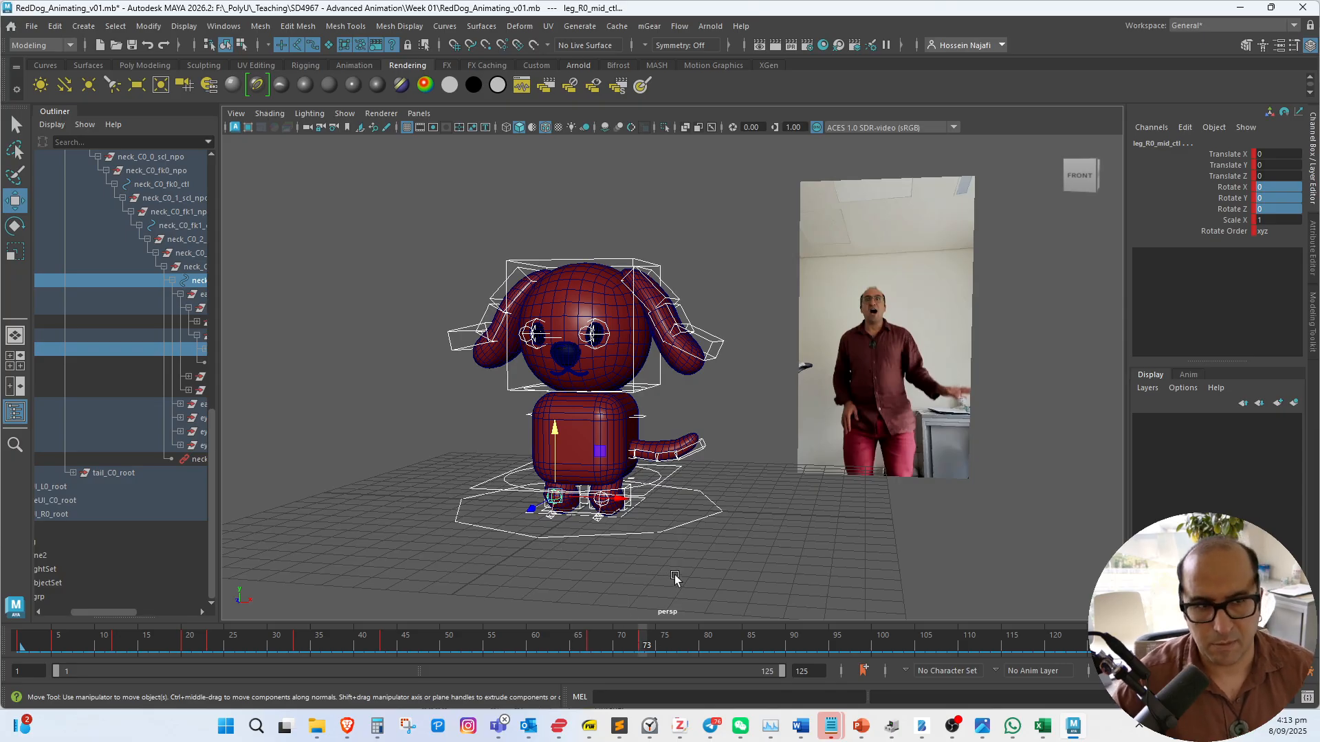
left_click(695, 558)
At frame 84, raise body_C0_ctl to about Translate Y 1.99 for the jump pose
mouse_move(644, 636)
left_mouse_down()
mouse_move(608, 636)
mouse_move(756, 643)
mouse_move(739, 643)
left_mouse_up()
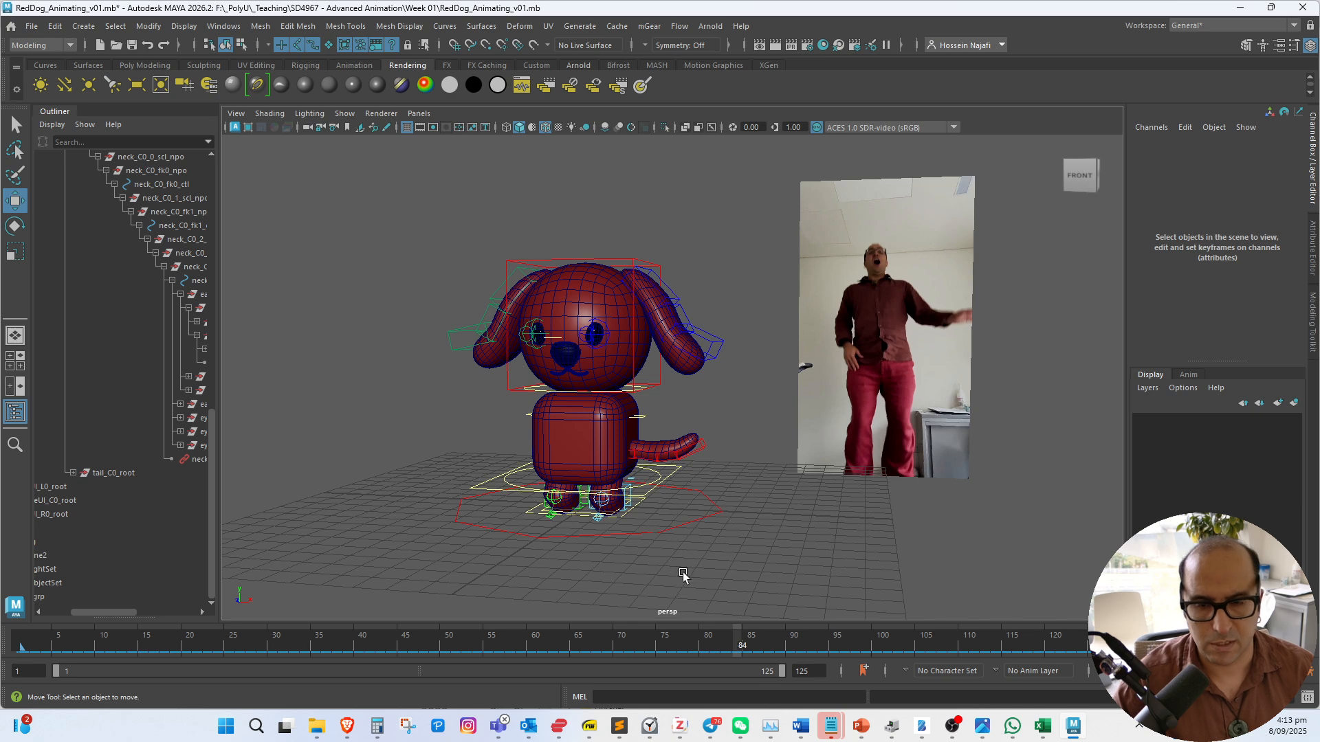
left_click(653, 470)
left_click_drag(584, 412, 580, 333)
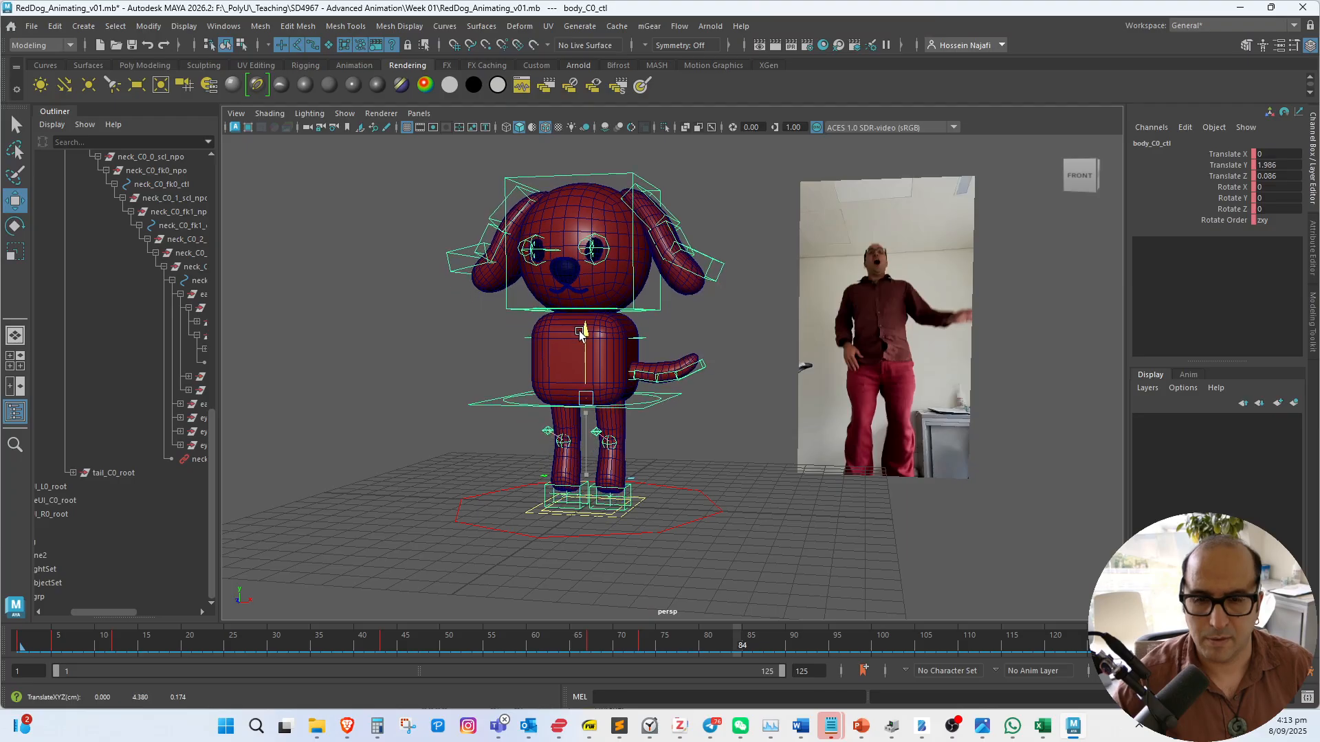
left_click_drag(641, 507, 596, 493, "alt")
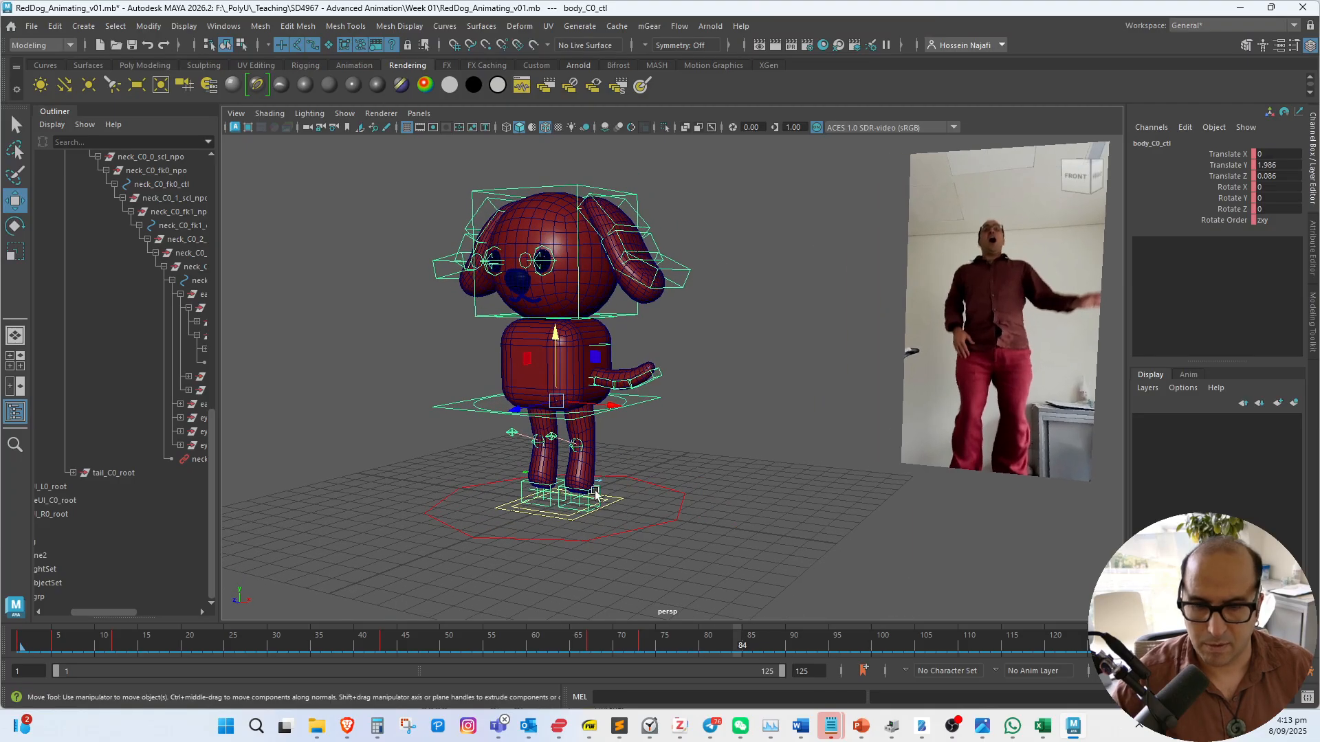
Lift both leg IK controls, leg_L0_ik_ctl and leg_R0_ik_ctl, off the ground to about Translate Y 2.23
left_click(579, 499)
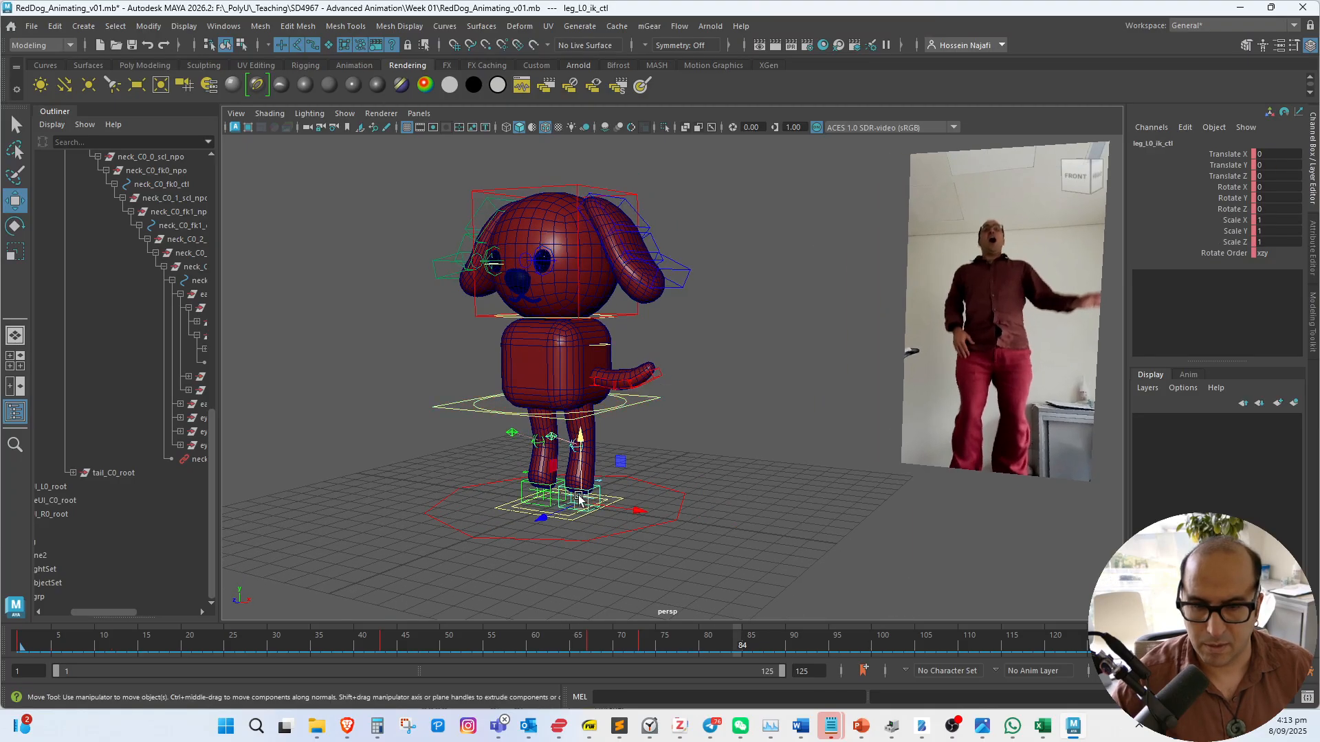
left_click(522, 487)
left_click_drag(541, 459, 527, 393)
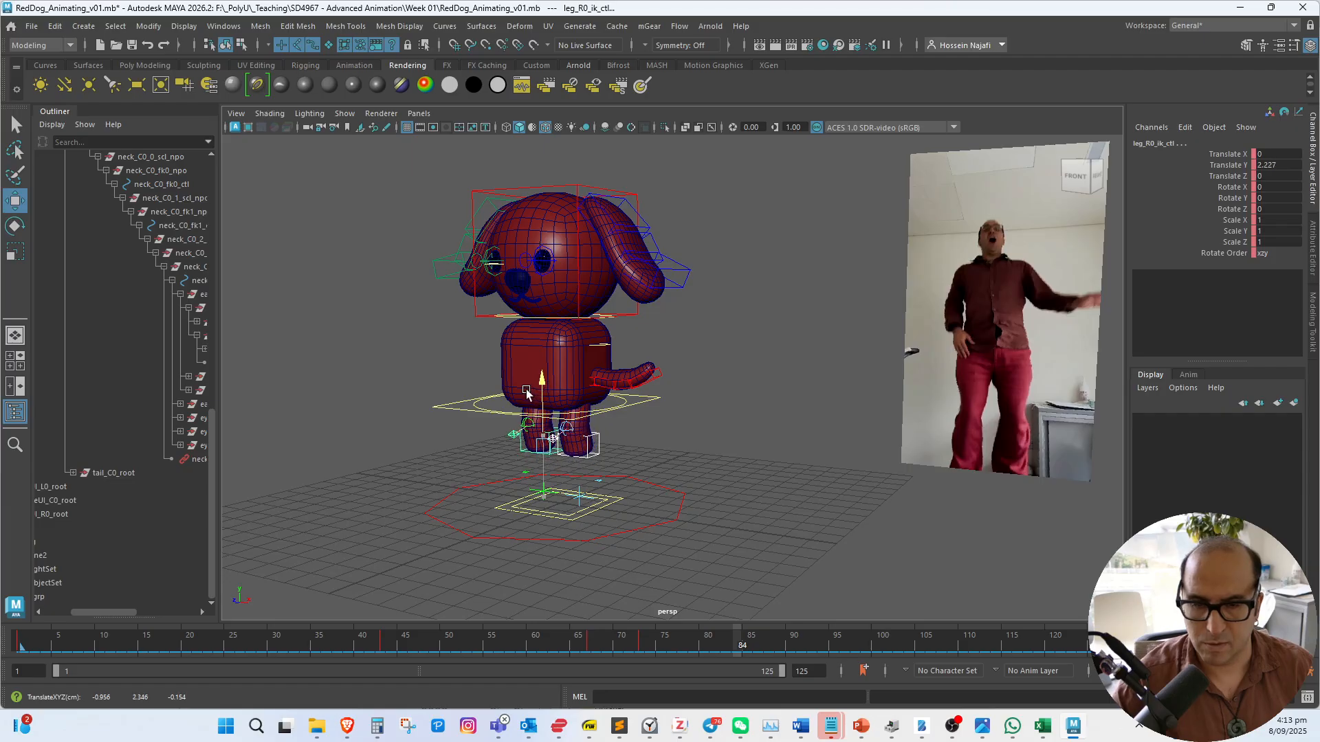
left_click_drag(594, 503, 618, 503, "alt")
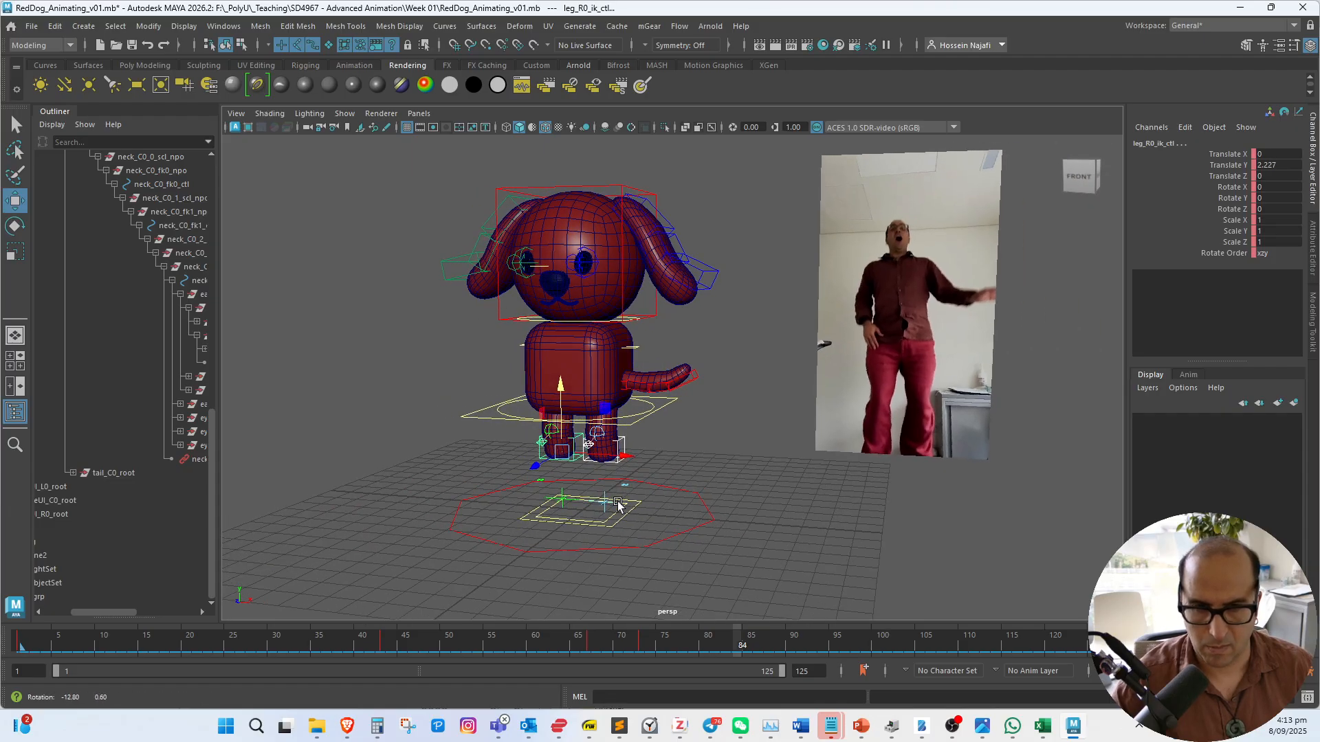
Shift leg_R0_ik_ctl slightly forward to offset the feet, and key all the rig controls at frame 84
left_click(660, 459)
left_click(573, 461)
left_click_drag(572, 462, 526, 442, "alt")
left_click_drag(504, 390, 490, 384)
left_click_drag(364, 175, 747, 579)
key("s")
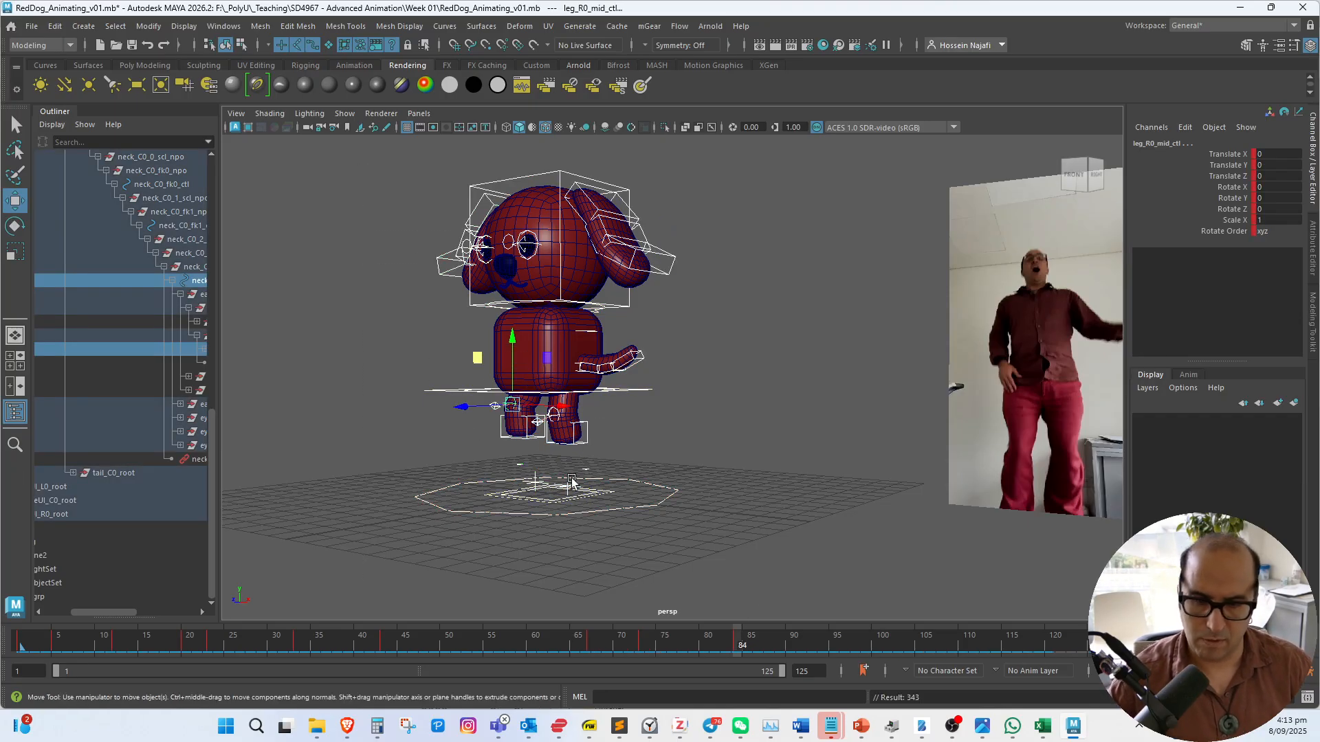
At frame 84, raise neck_C0_head_ctl to about Translate Y 0.5, rotate it to about X -23, Y 1.2, Z 1.1, and key all the rig controls
mouse_move(572, 483)
left_mouse_down("alt")
mouse_move(584, 500)
mouse_move(566, 504)
left_mouse_up("alt")
mouse_move(726, 645)
left_mouse_down()
mouse_move(696, 643)
mouse_move(739, 651)
left_mouse_up()
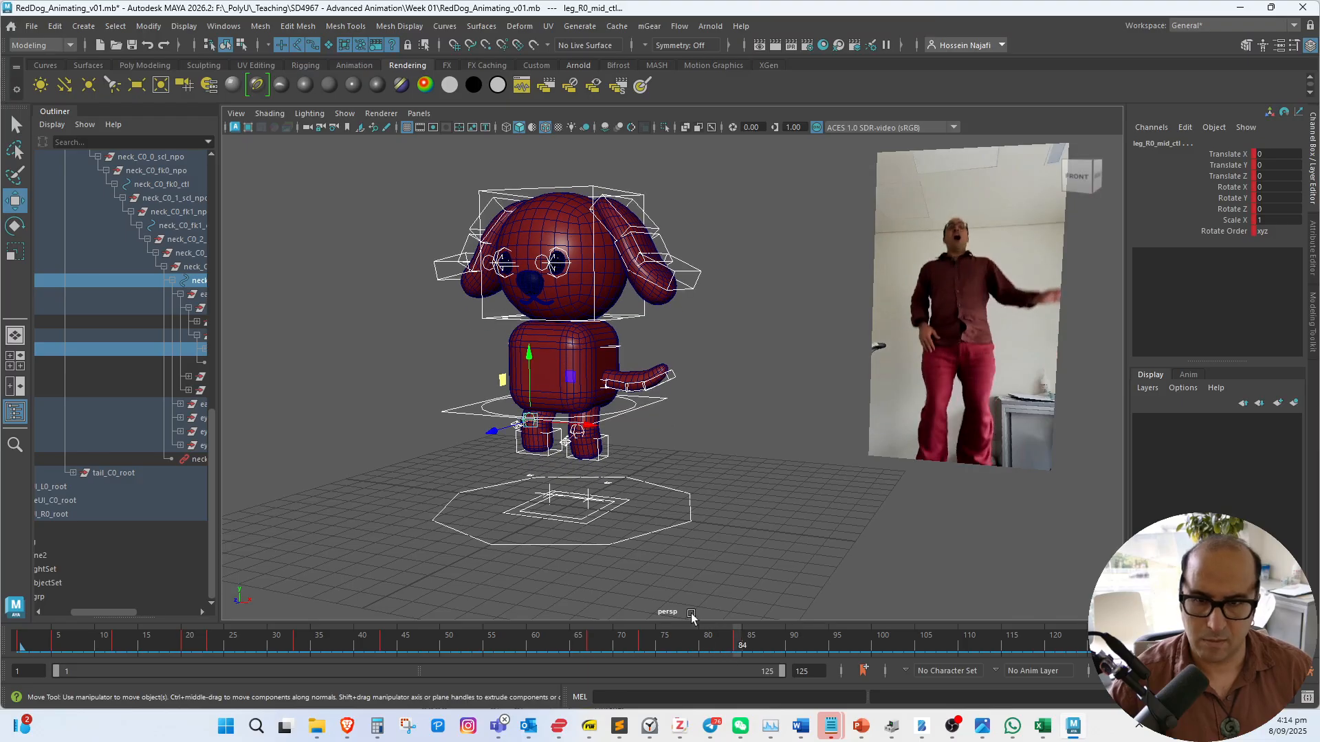
left_click(662, 318)
left_click(543, 274)
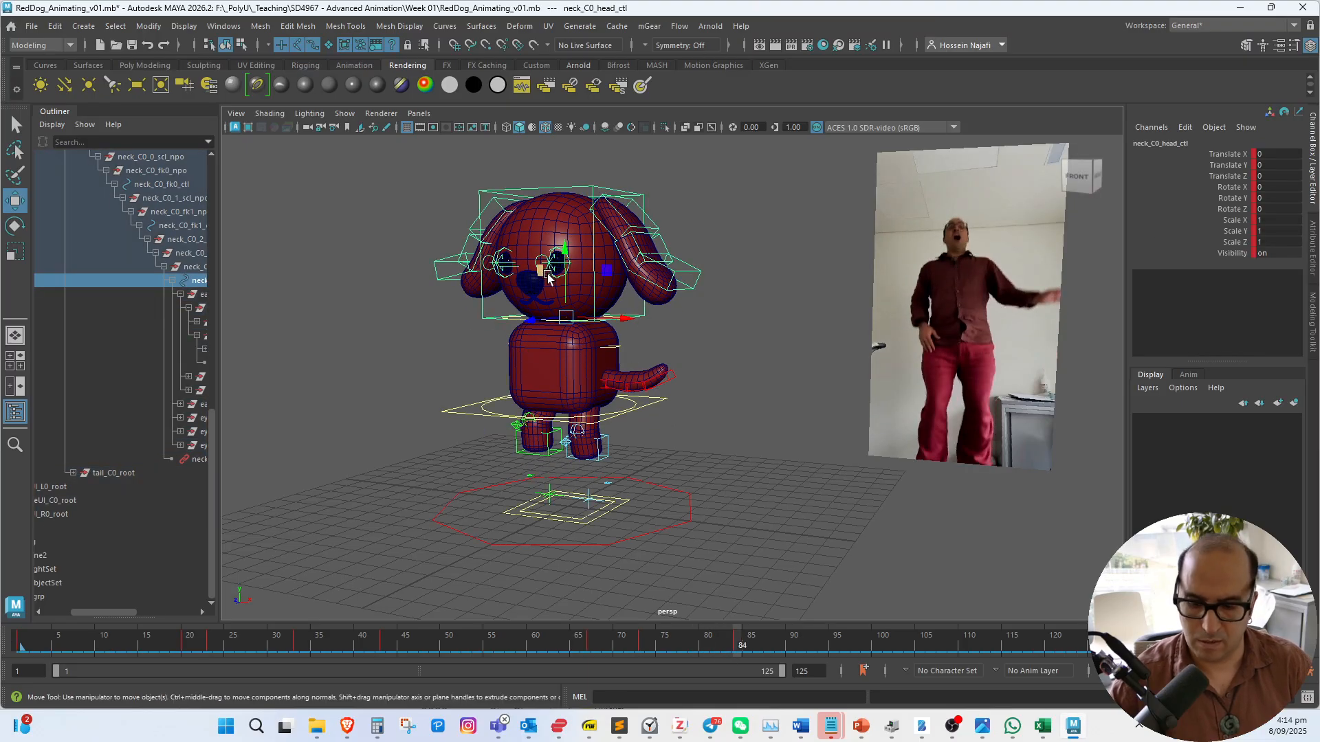
key("e")
key("w")
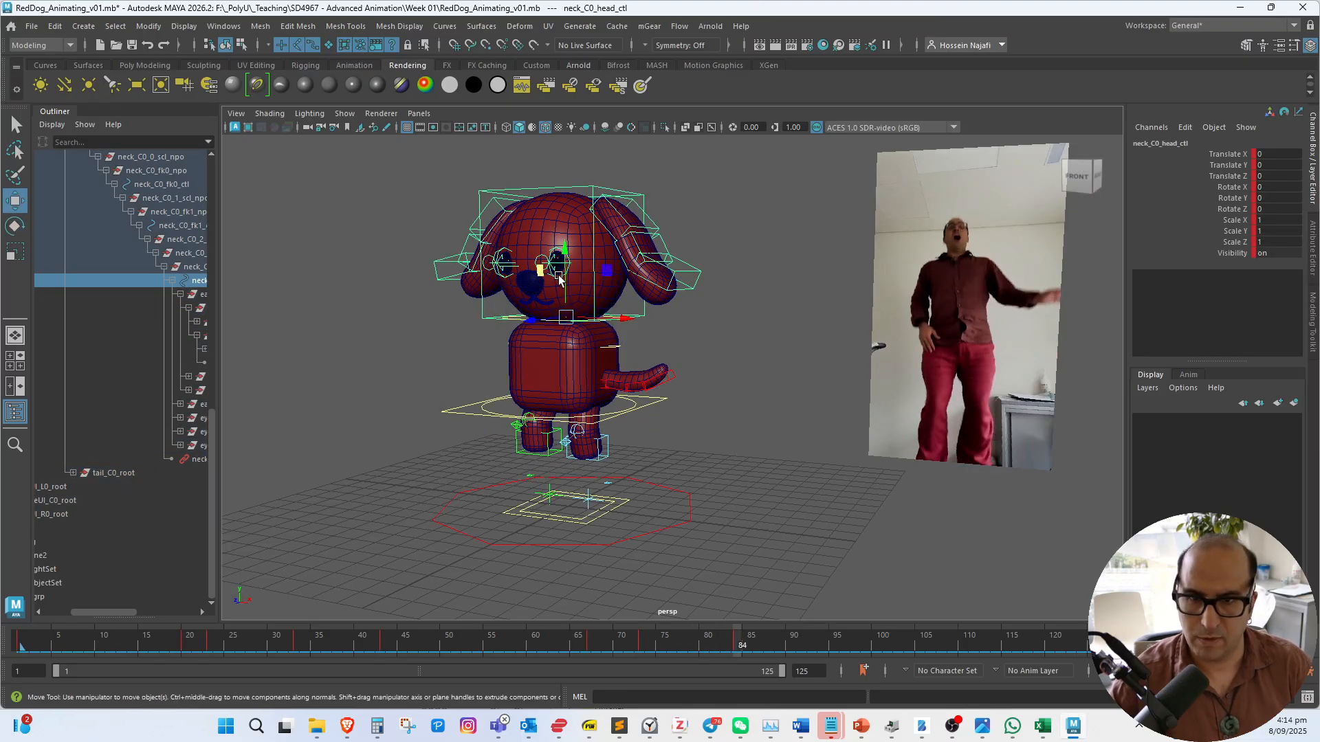
mouse_move(560, 275)
left_mouse_down()
mouse_move(562, 256)
mouse_move(545, 272)
mouse_move(556, 256)
left_mouse_up()
key("e")
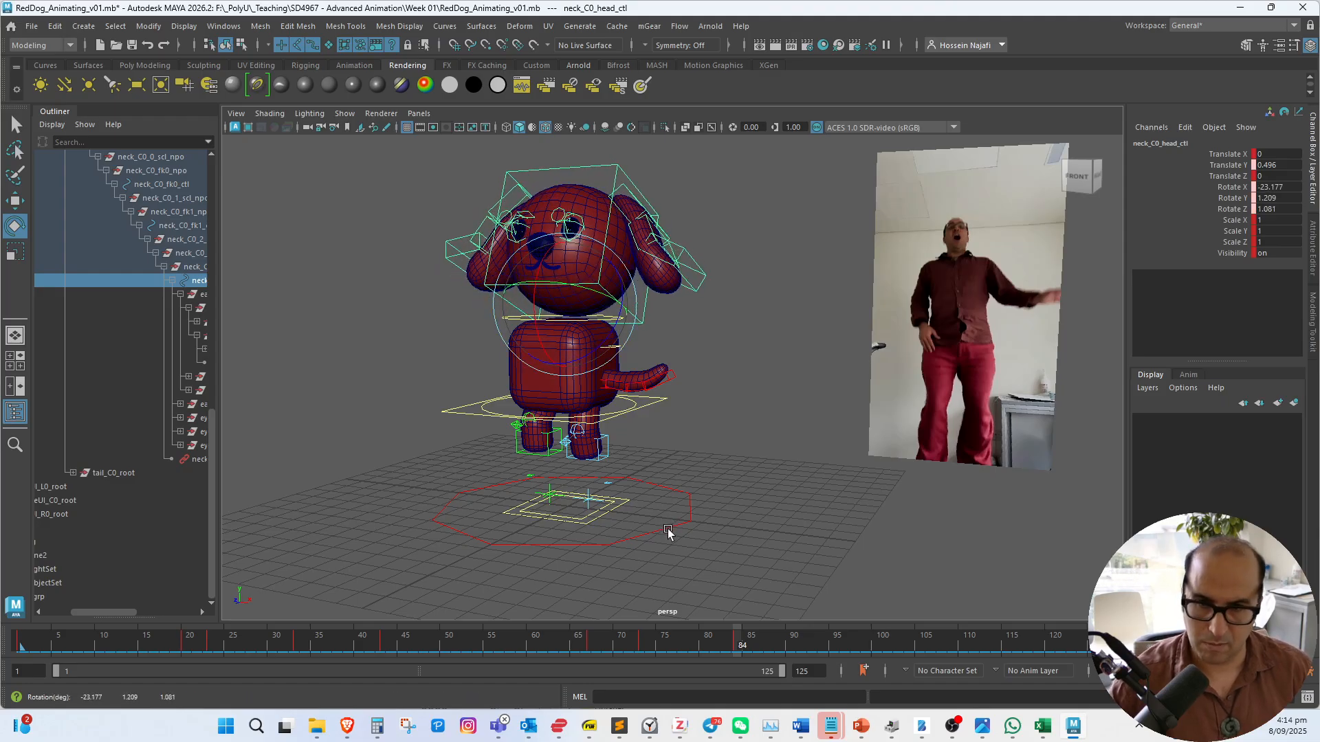
left_click_drag(348, 183, 633, 486)
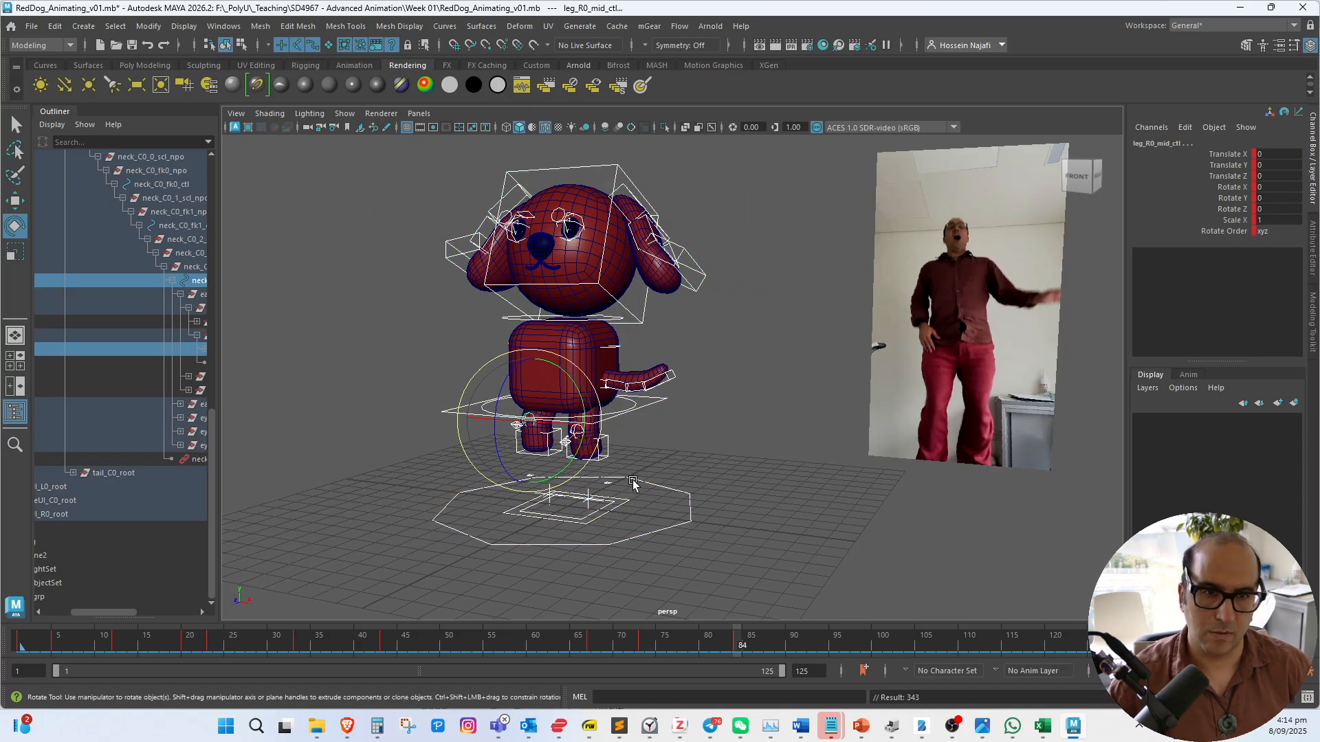
At frame 97, set Translate X, Y, Z and Rotate X, Y, Z of all the rig controls to 0
left_click_drag(687, 650, 852, 679)
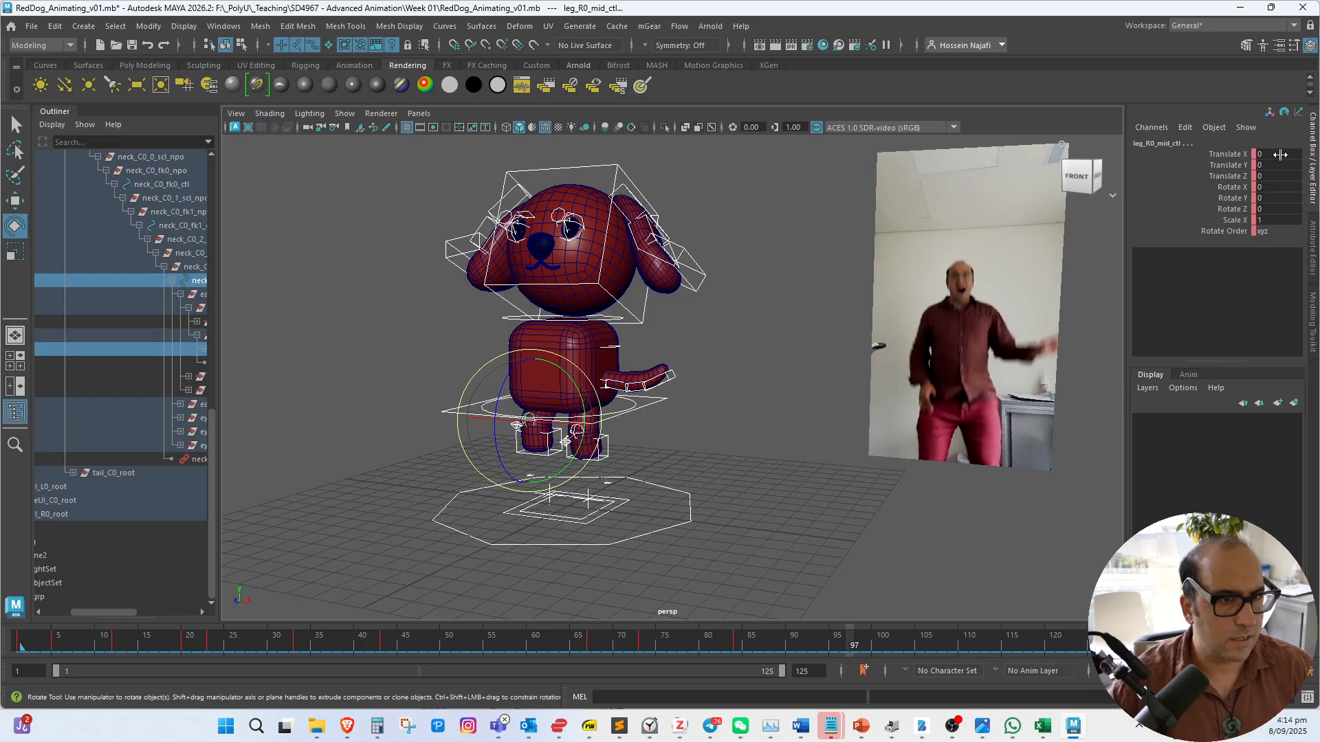
left_click_drag(1280, 155, 1279, 177)
type("0")
key("Return")
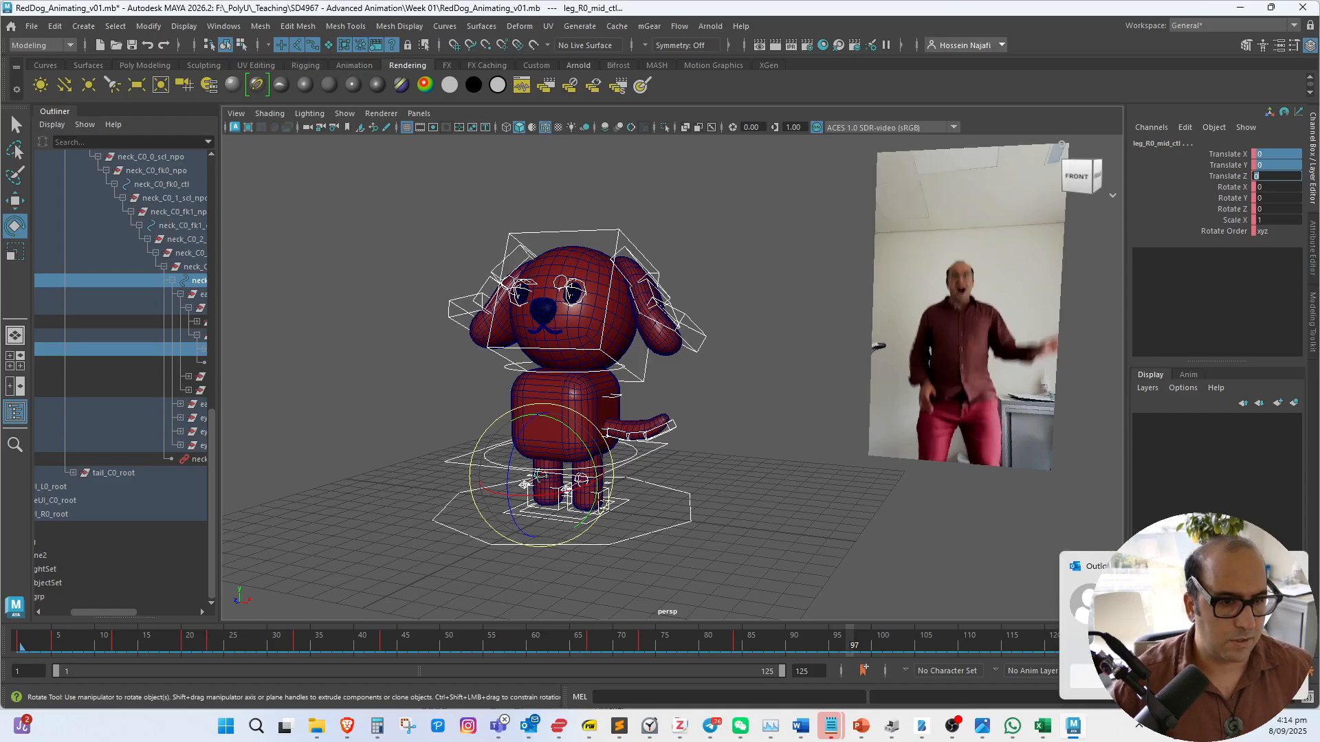
left_click_drag(1278, 187, 1275, 210)
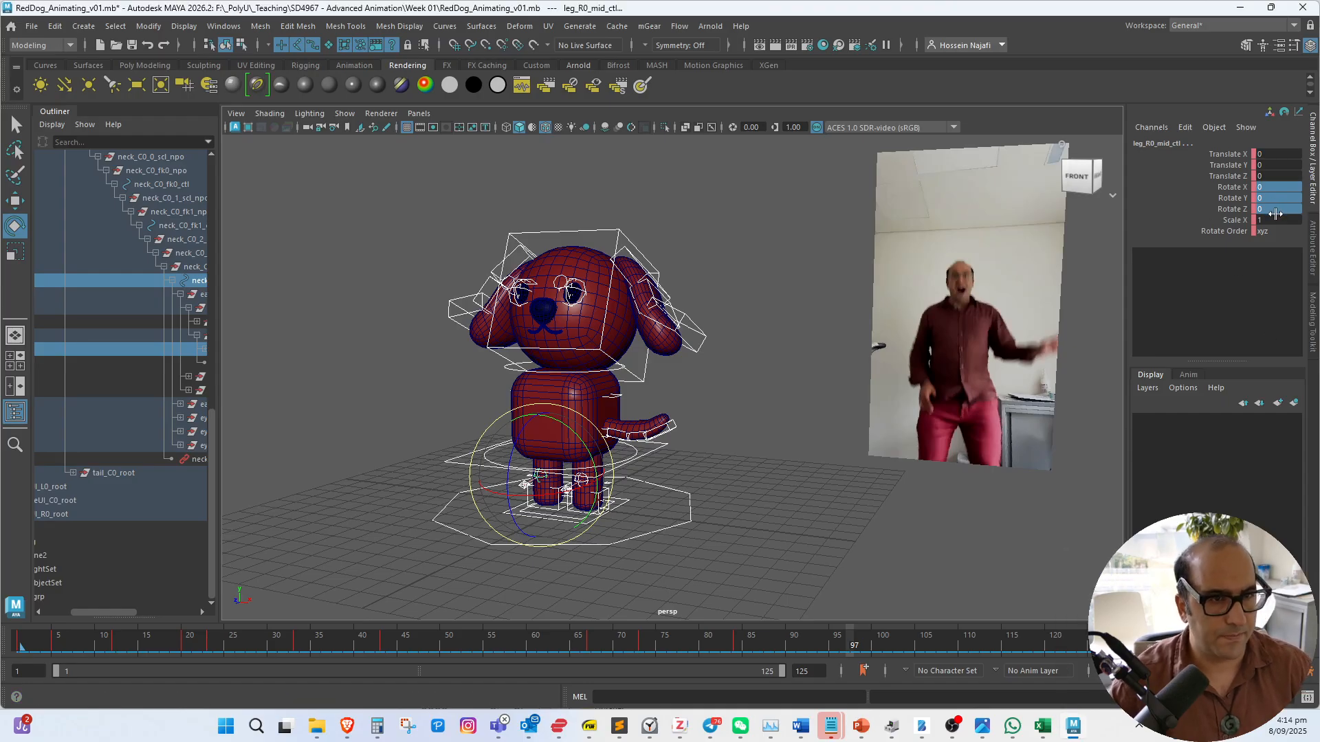
key("Return")
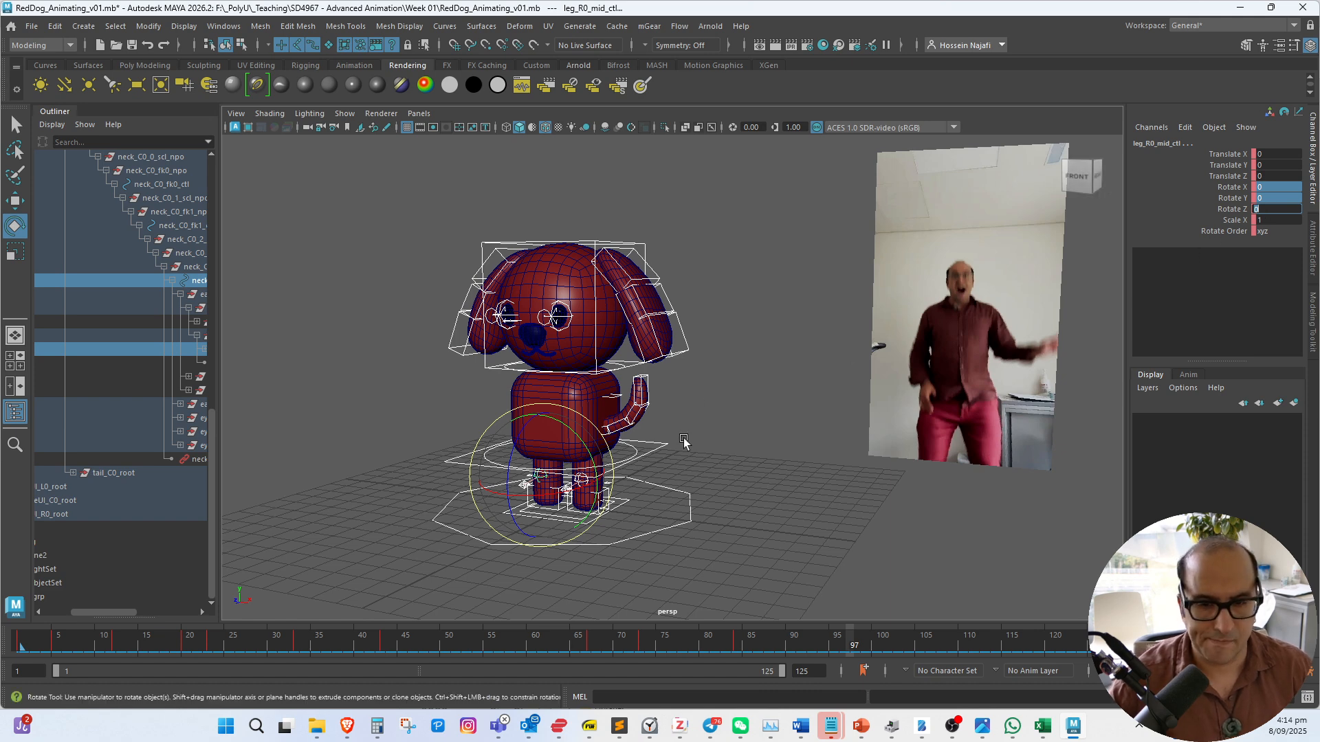
At frame 97, lower body_C0_ctl to about Translate Y -0.75 for the landing pose
mouse_move(685, 437)
left_mouse_down("alt")
mouse_move(670, 440)
mouse_move(694, 440)
mouse_move(683, 421)
left_mouse_up("alt")
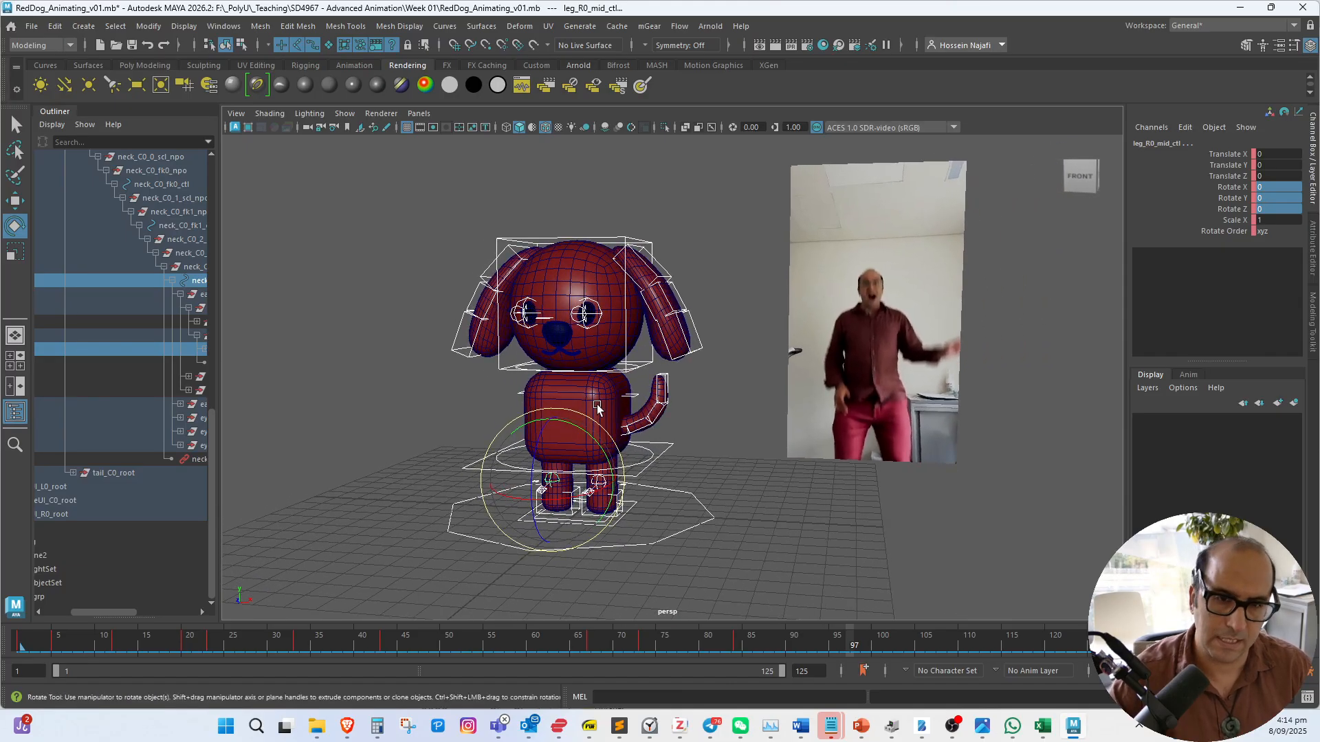
left_click(662, 459)
left_click(660, 456)
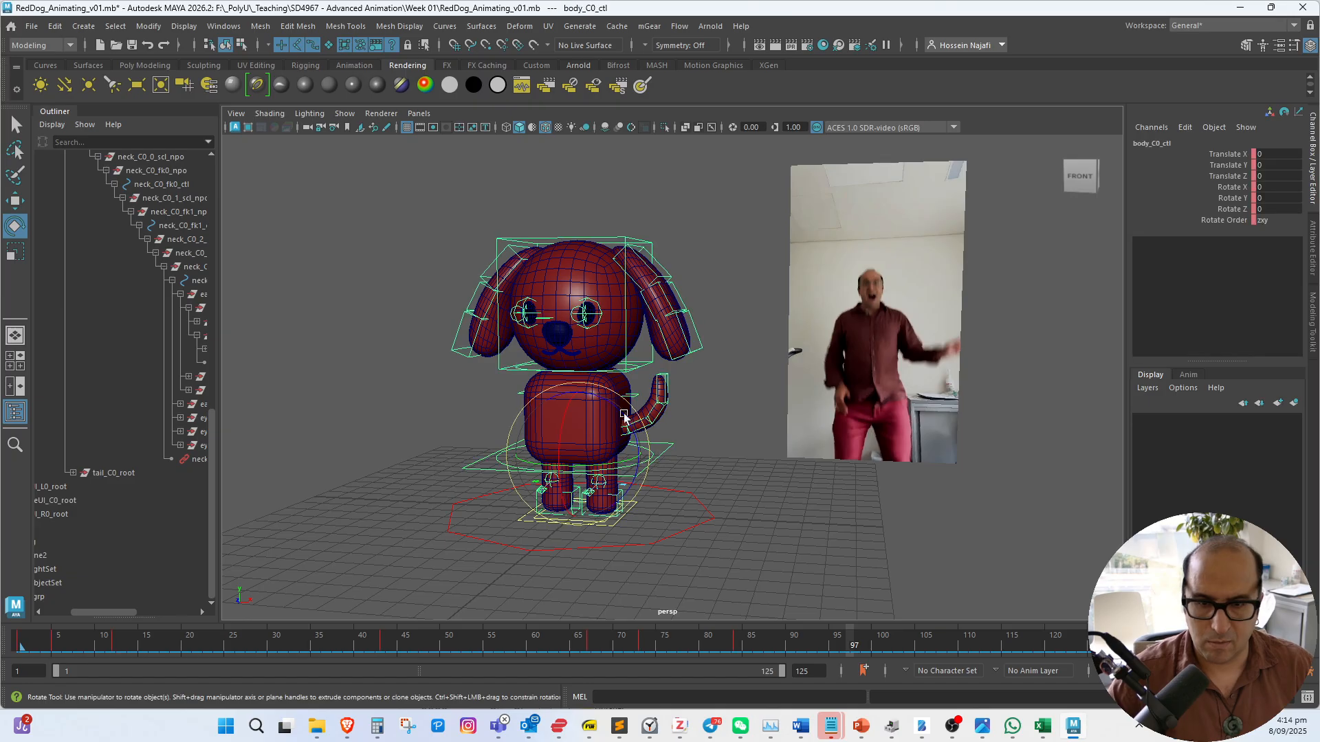
key("w")
left_click_drag(578, 389, 582, 406)
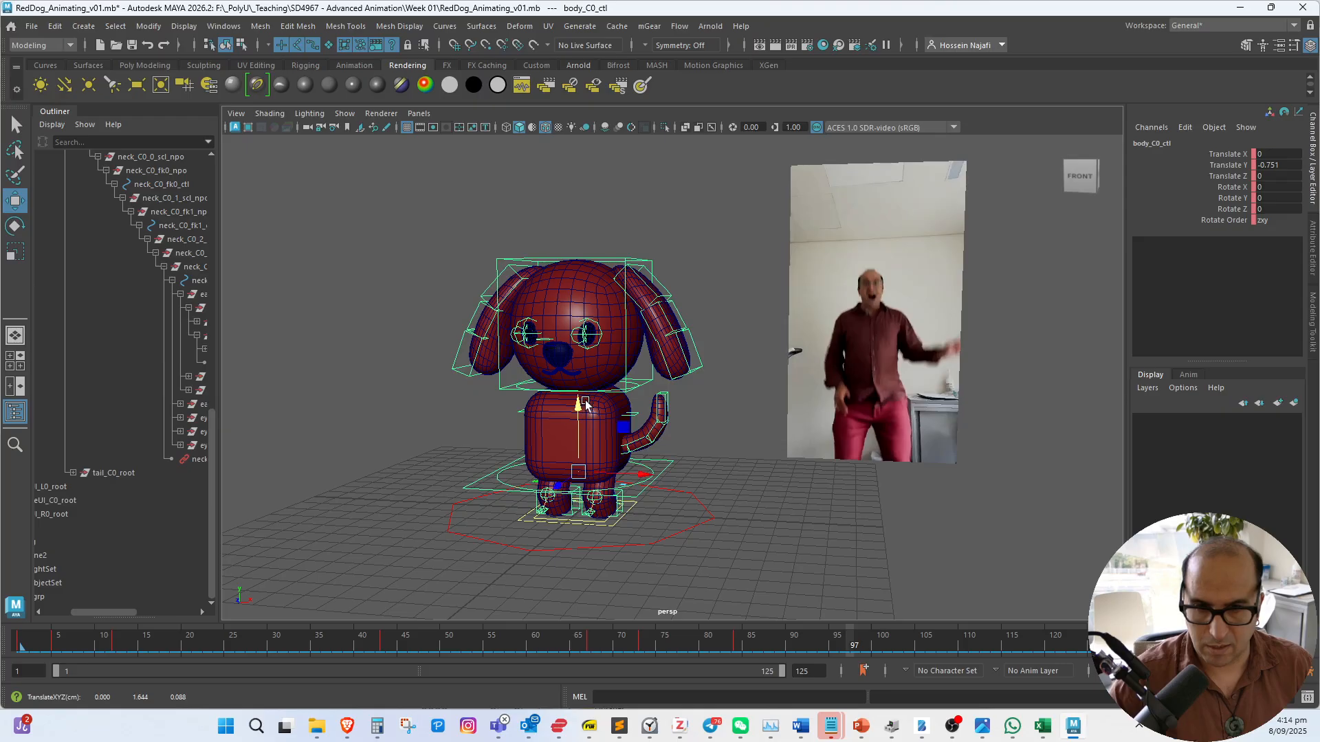
Tilt neck_C0_head_ctl down to about Rotate X 18 and key all the rig controls at frame 97
left_click(583, 360)
key("e")
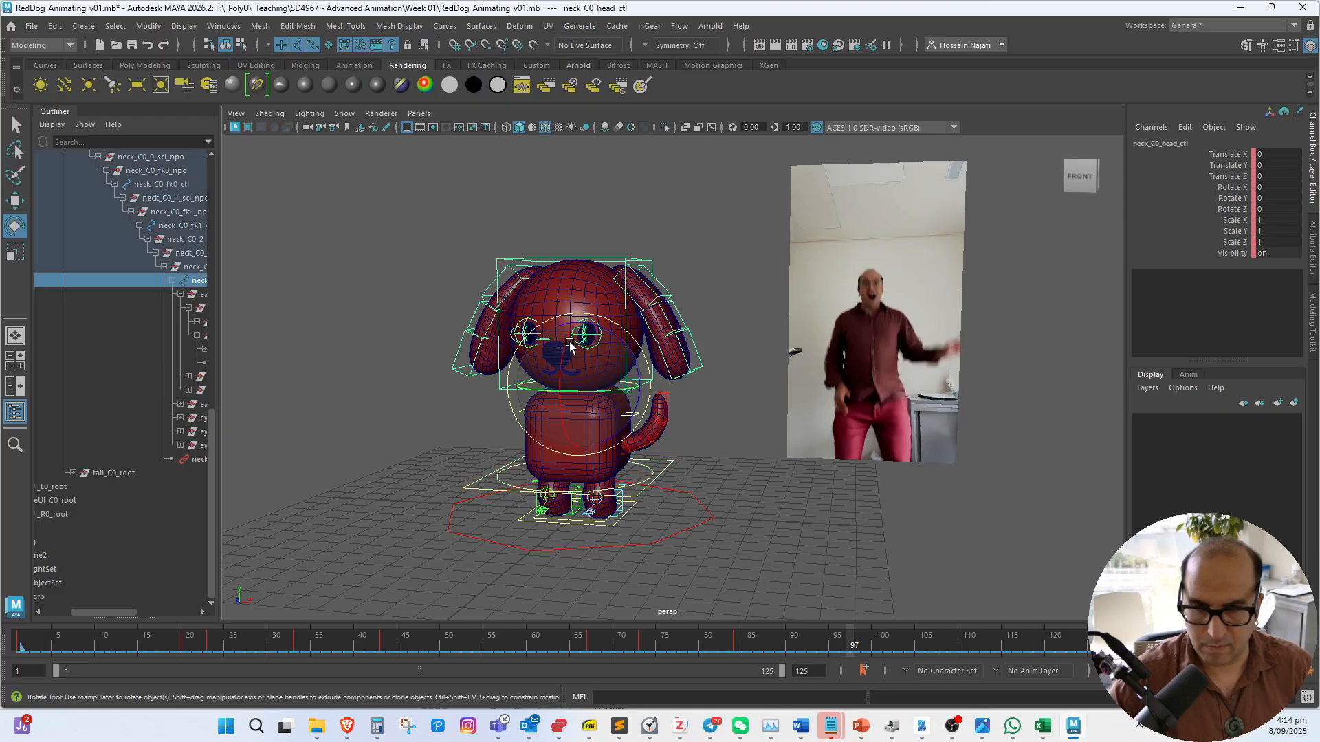
left_click_drag(576, 356, 568, 364)
key("s")
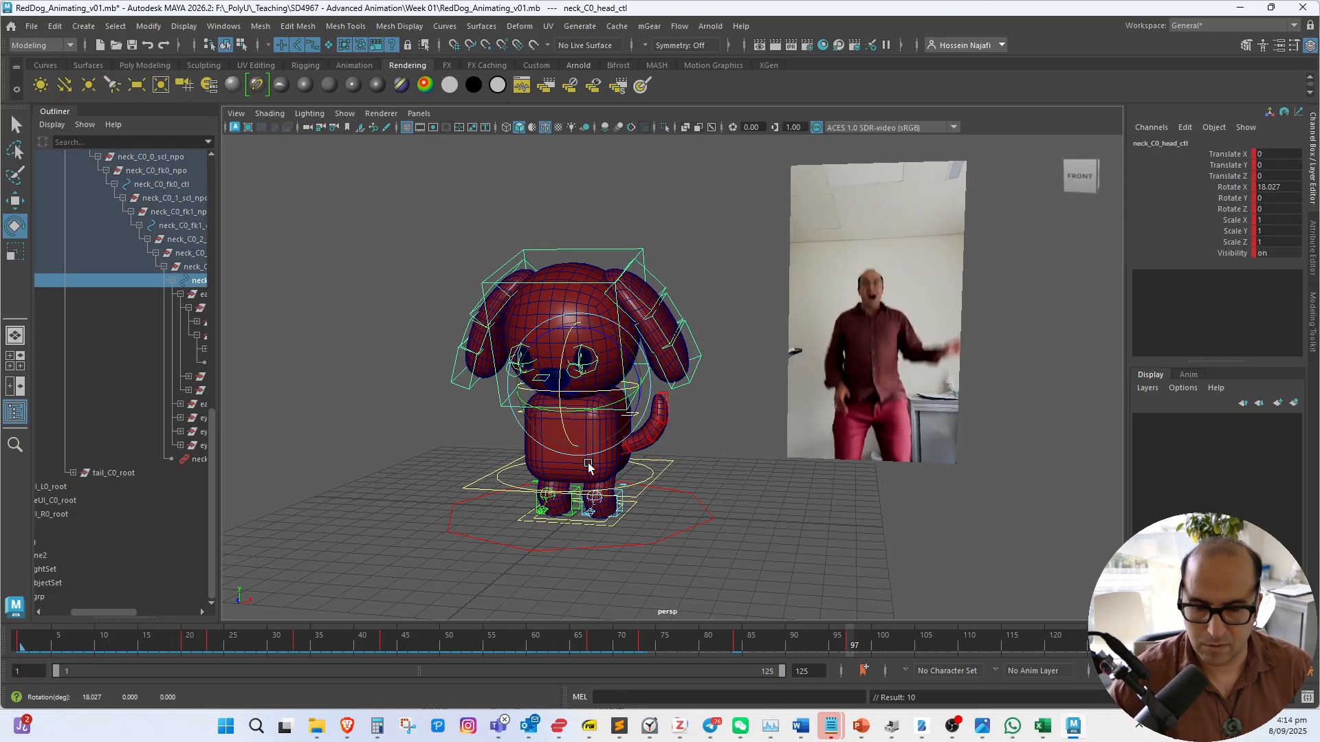
left_click_drag(396, 282, 729, 598)
At frame 93, lower both leg IK controls to the ground, leg_R0_ik_ctl at about Translate Y -0.16, and key them
mouse_move(818, 629)
left_mouse_down()
mouse_move(674, 653)
mouse_move(790, 650)
mouse_move(896, 671)
mouse_move(733, 657)
mouse_move(815, 658)
mouse_move(781, 641)
mouse_move(857, 646)
mouse_move(809, 653)
left_mouse_up()
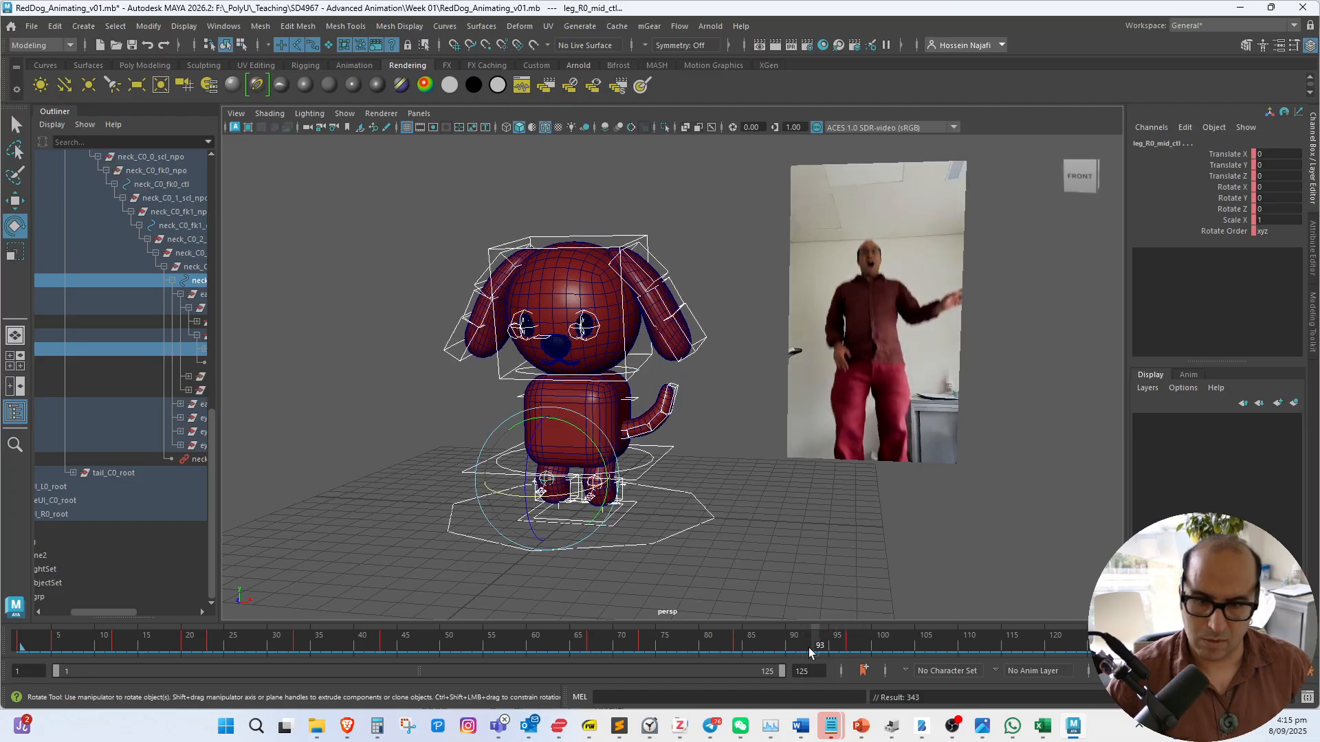
left_click(702, 476)
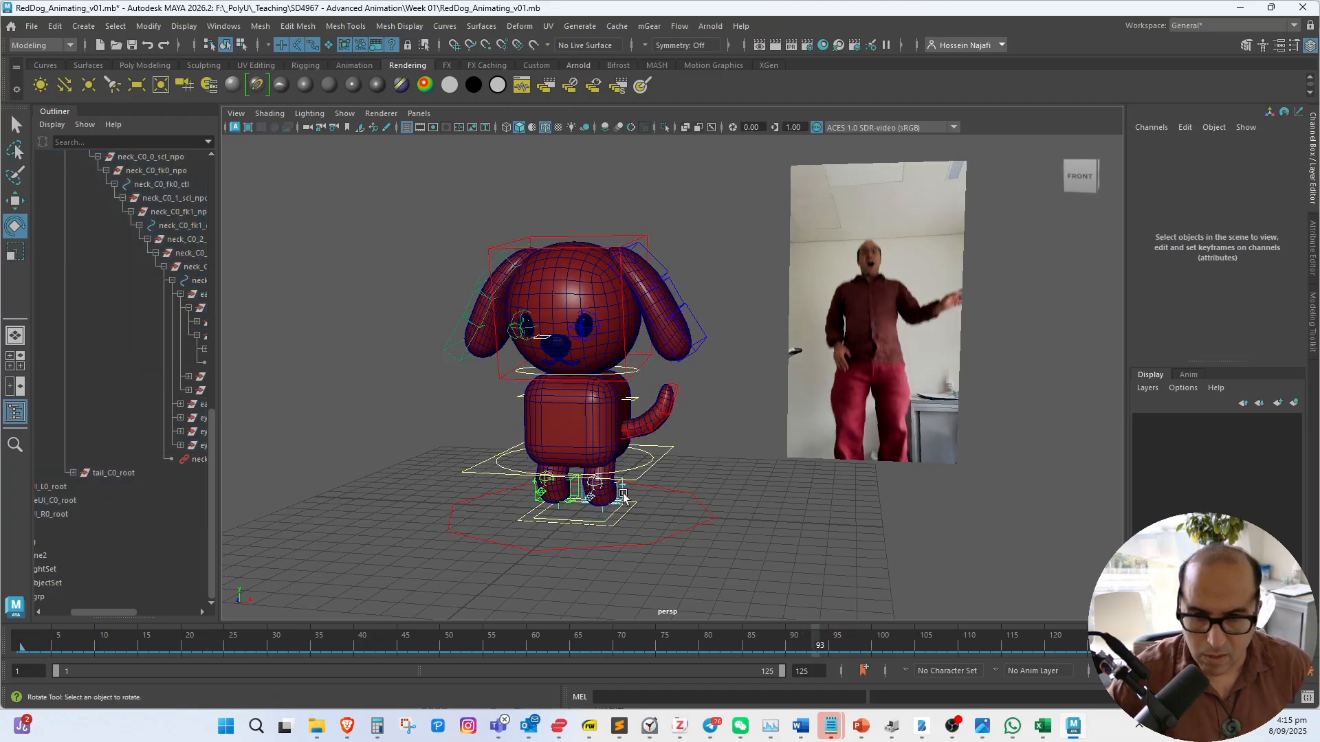
left_click(579, 499)
key("w")
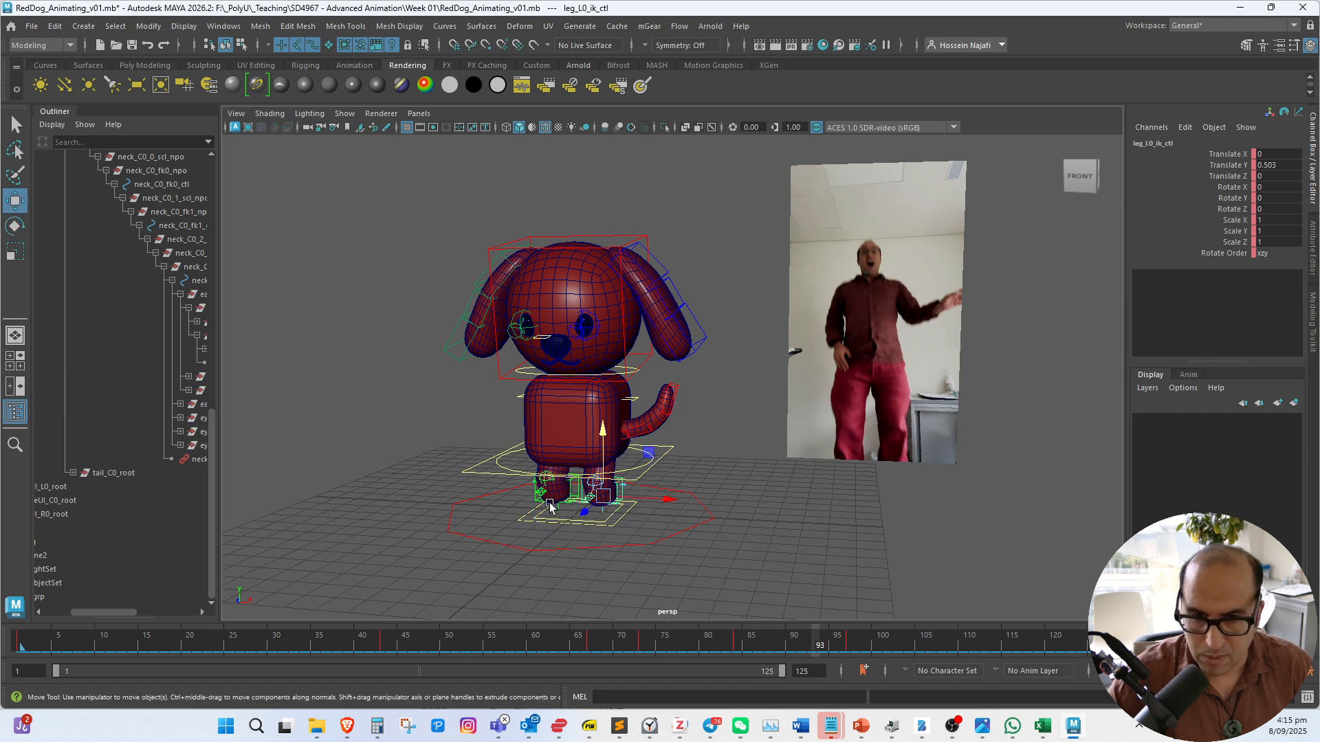
left_click(572, 493, "shift")
left_click_drag(560, 443, 563, 452)
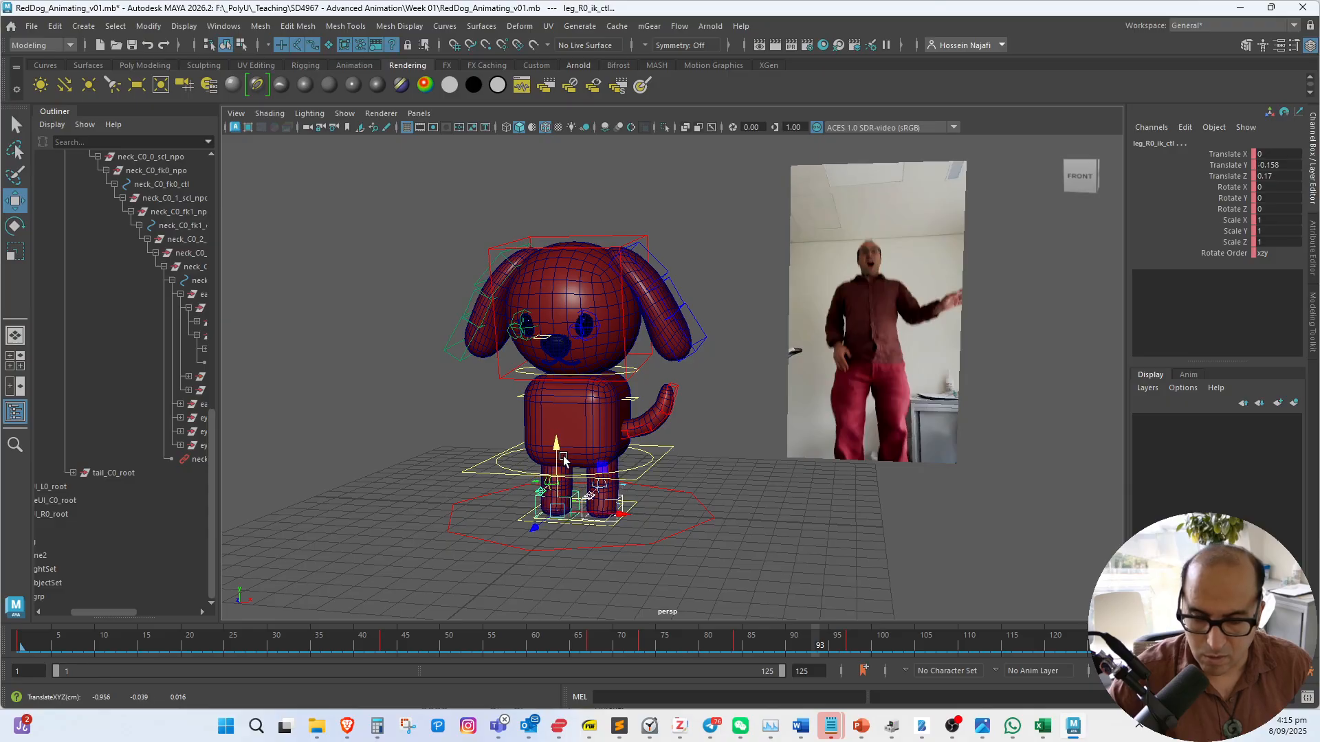
key("s")
At frame 90, raise both leg IK controls slightly, leg_R0_ik_ctl to about Translate Y 0.8, and key them
mouse_move(810, 640)
left_mouse_down()
mouse_move(724, 639)
mouse_move(846, 651)
mouse_move(793, 643)
left_mouse_up()
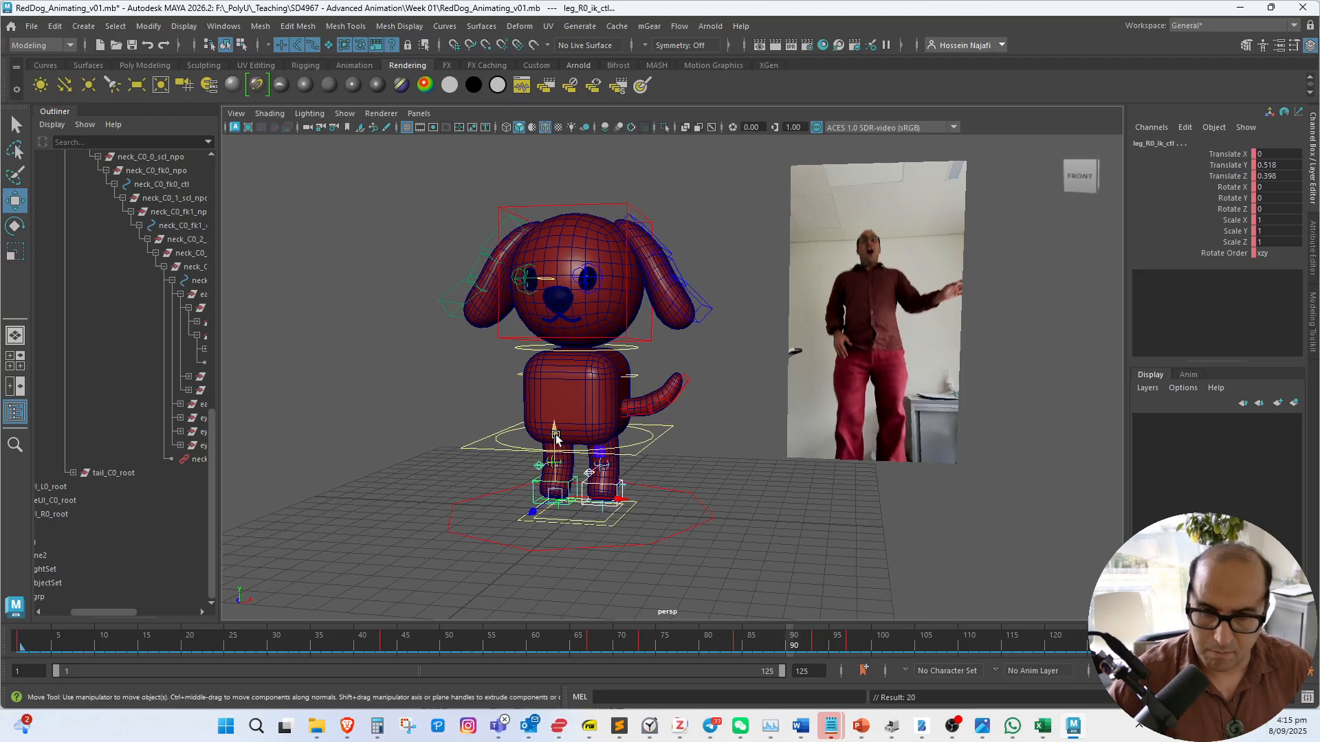
left_click_drag(555, 438, 556, 432)
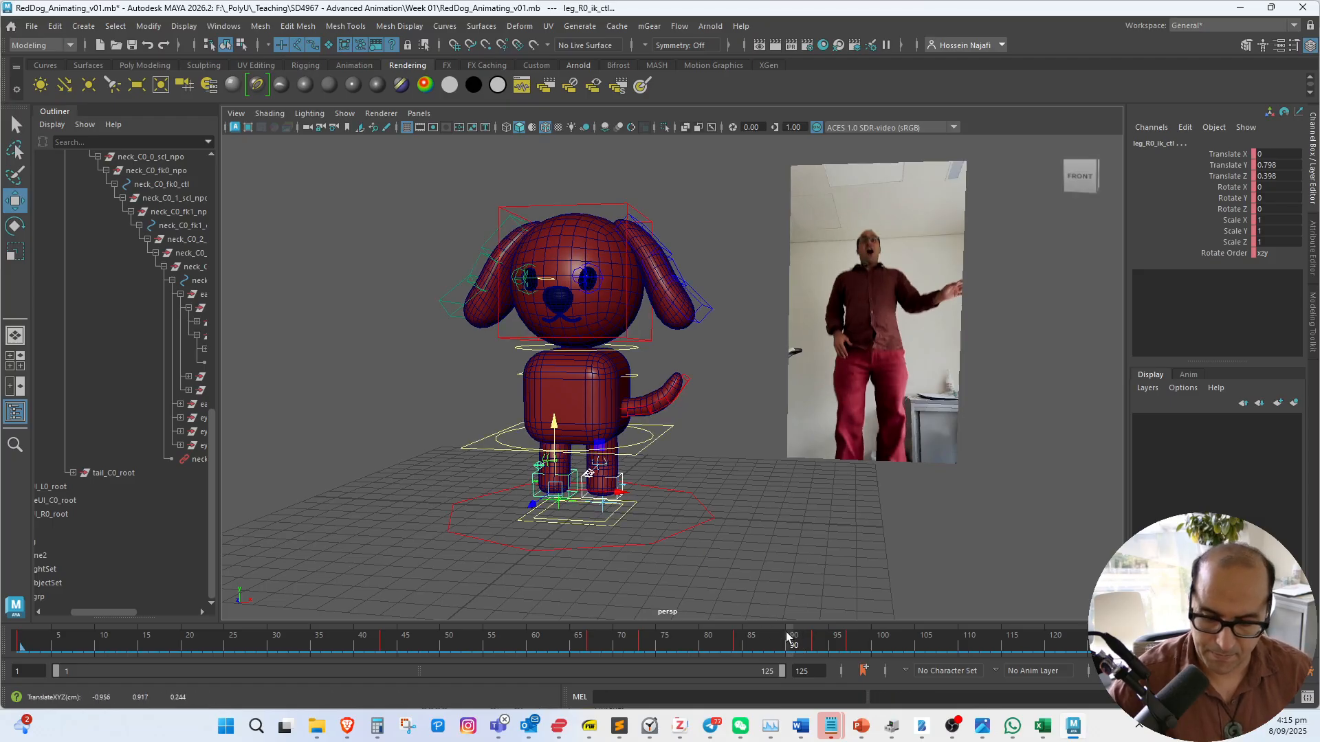
key("s")
At frame 110, reset the translation and rotation of all the dog's rig controls to 0
left_click_drag(786, 636, 968, 656)
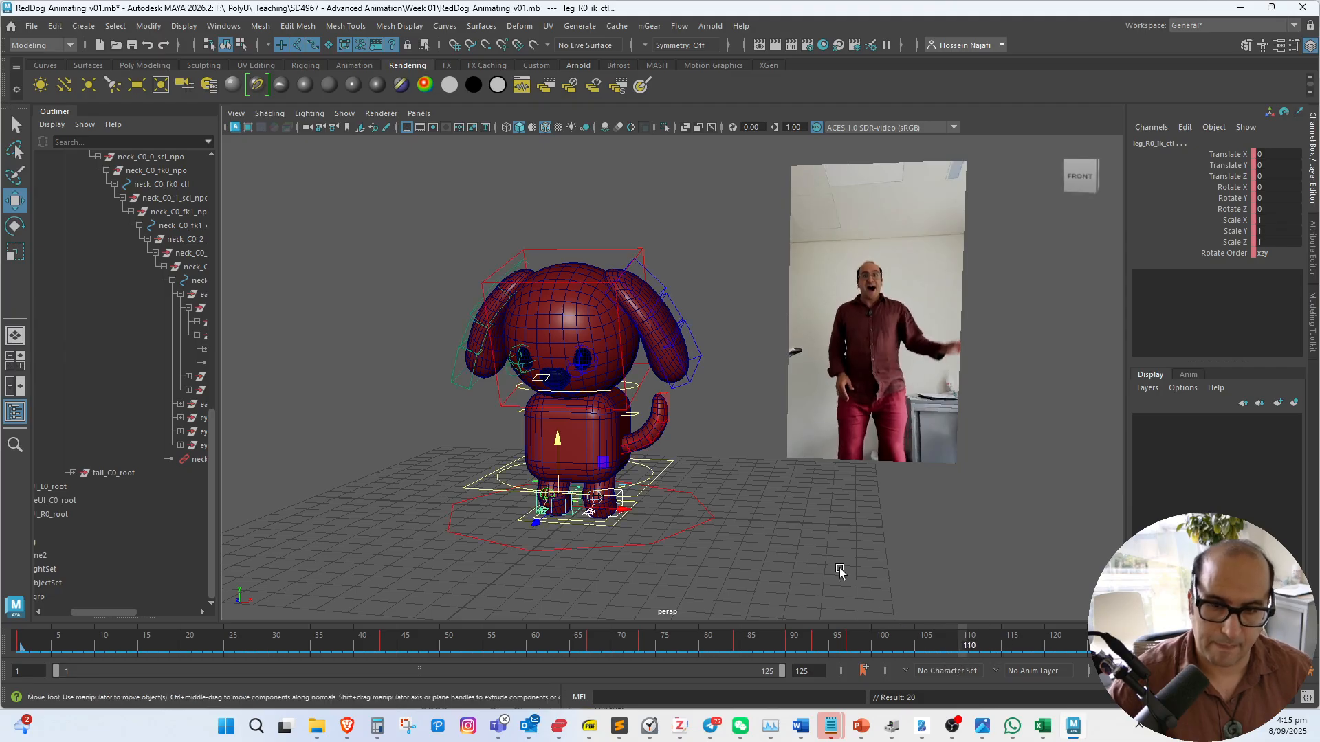
left_click_drag(388, 220, 727, 617)
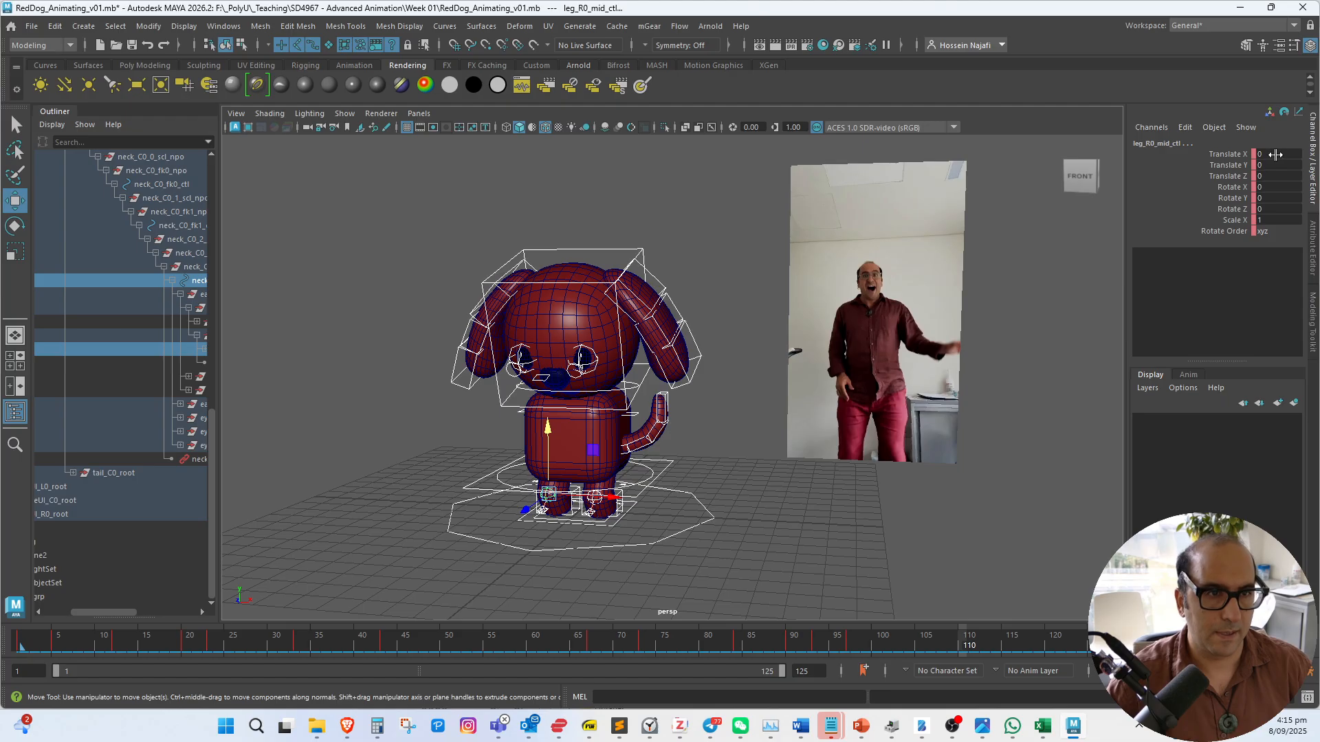
left_click_drag(1275, 155, 1270, 211)
key("Return")
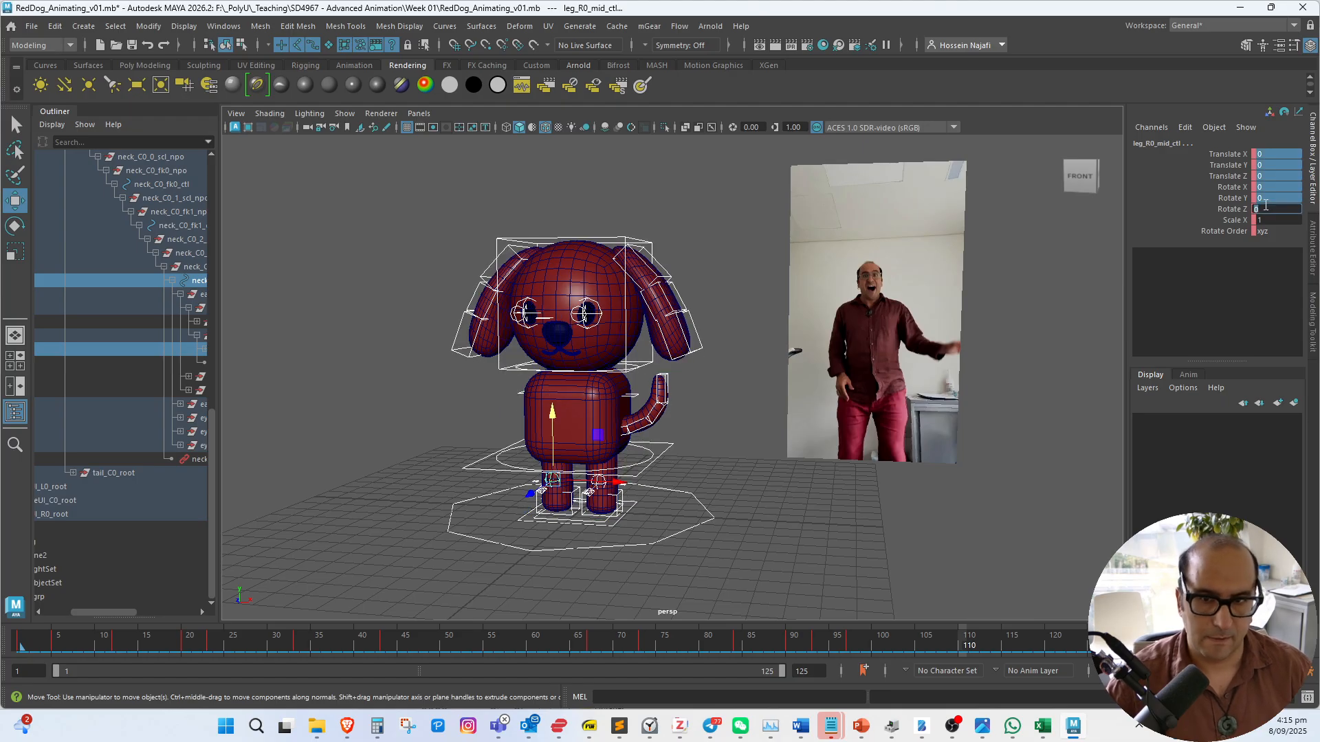
Tilt neck_C0_head_ctl slightly upward for the settled pose and key all the rig controls at frame 110
left_click(716, 406)
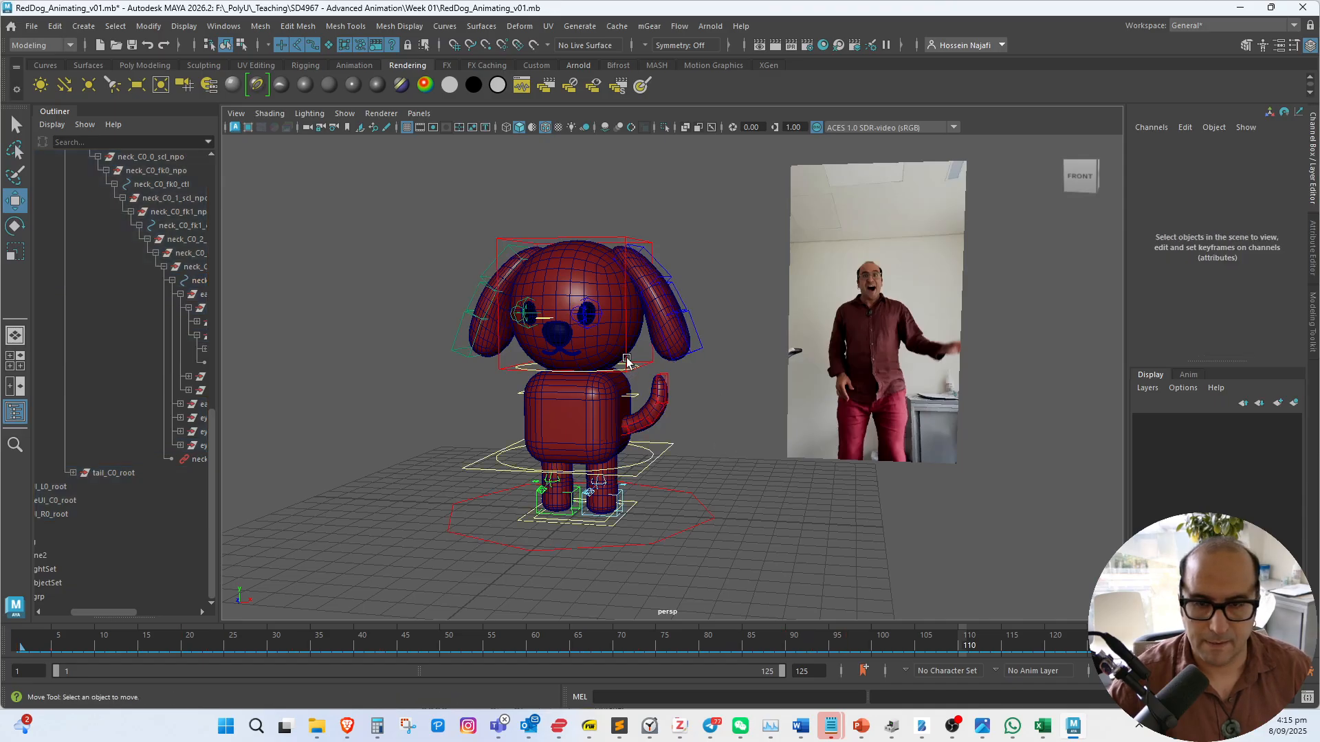
left_click(626, 361)
key("e")
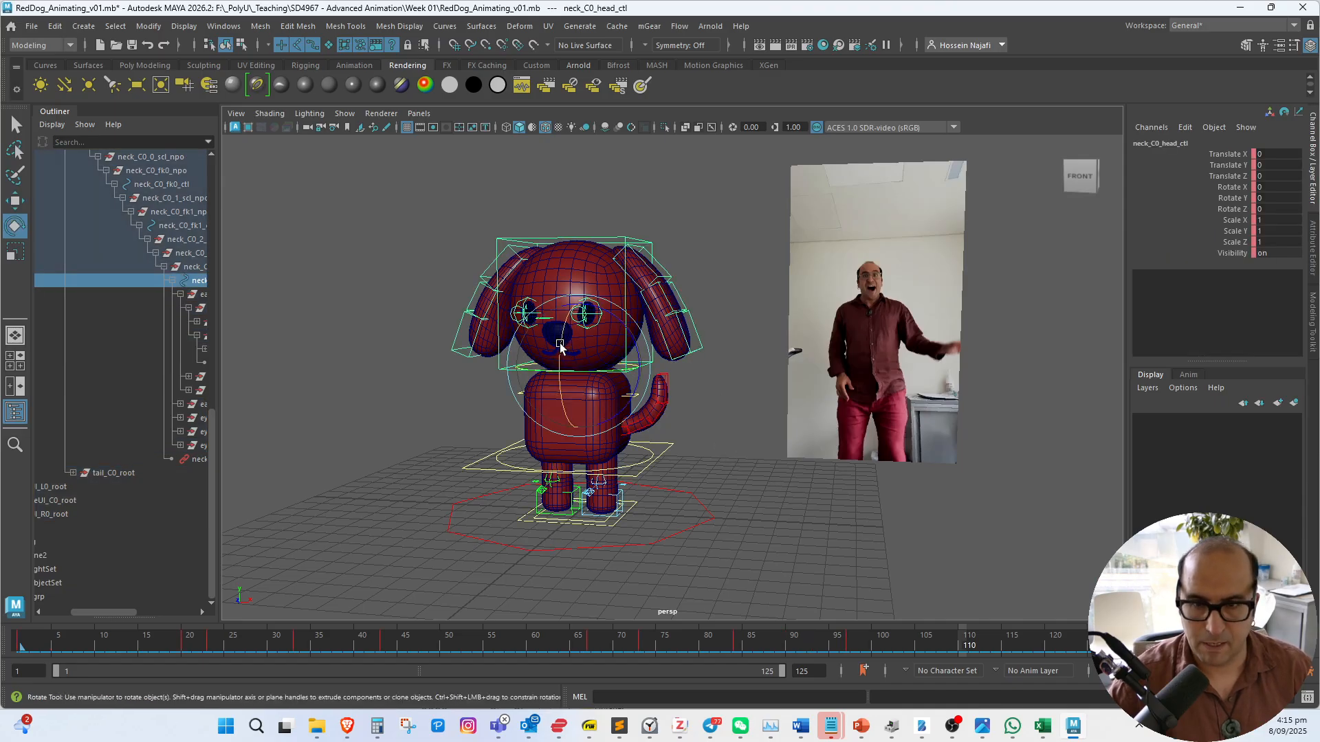
left_click_drag(574, 356, 508, 313)
left_click_drag(390, 185, 704, 618)
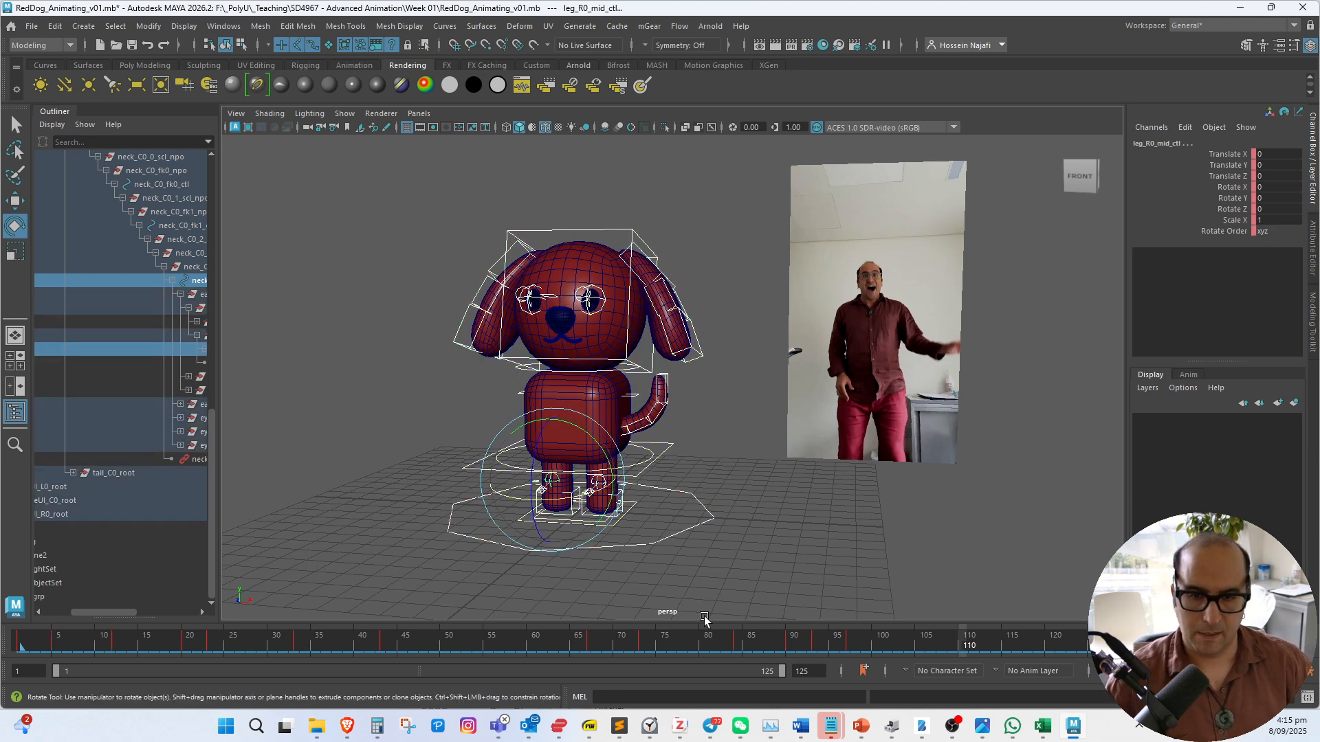
key("s")
Go back to frame 3 and show the dog in wireframe display to examine its controls from the side and back
mouse_move(918, 648)
left_mouse_down()
mouse_move(874, 638)
mouse_move(376, 669)
mouse_move(1114, 681)
mouse_move(504, 642)
mouse_move(41, 646)
left_mouse_up()
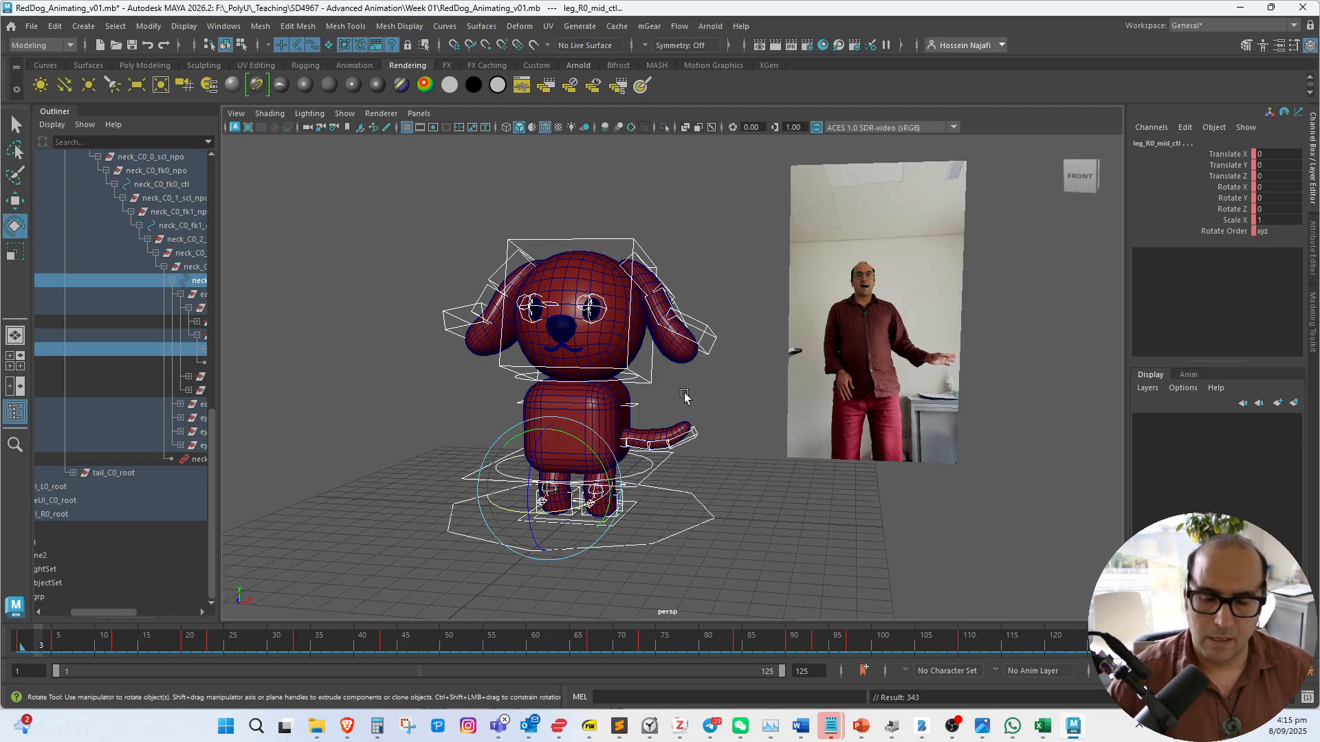
left_click_drag(685, 396, 620, 392, "alt")
left_click(622, 391)
right_click_drag(599, 383, 654, 433, "alt")
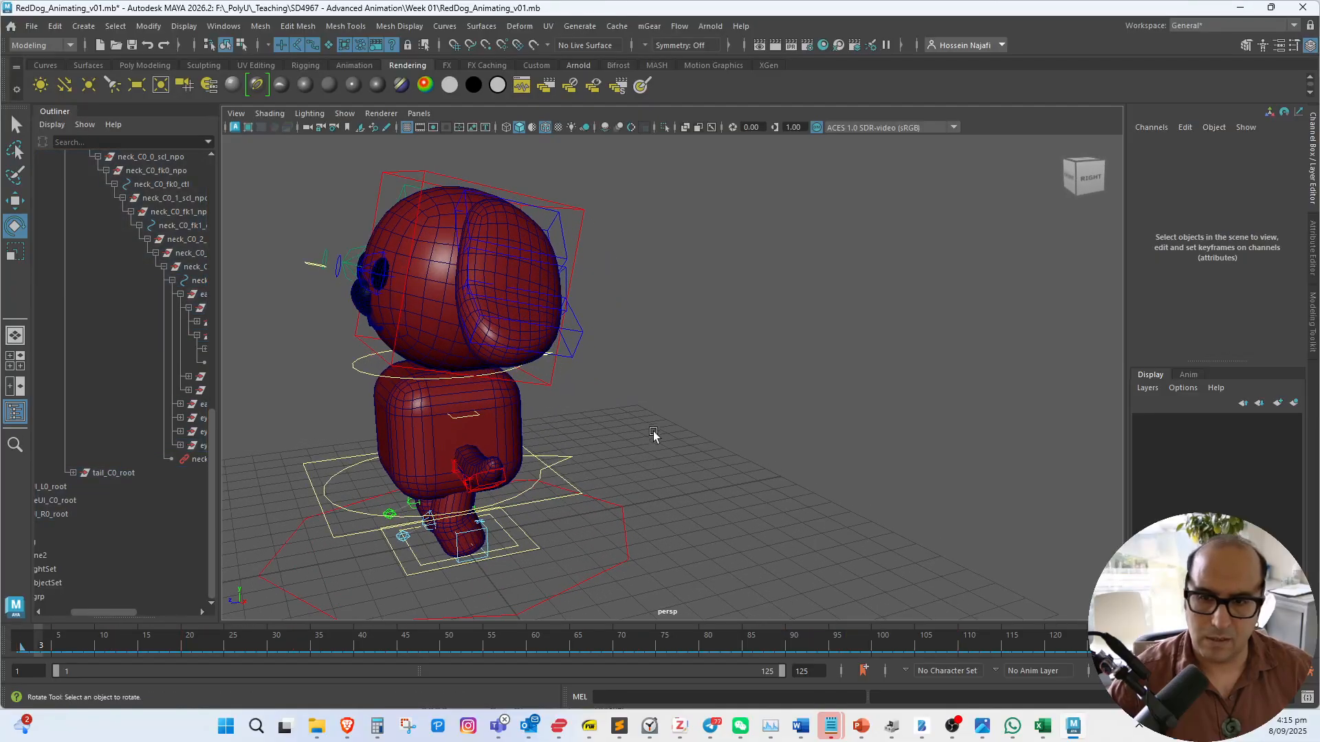
middle_click_drag(654, 433, 675, 447, "alt")
mouse_move(675, 447)
left_mouse_down("alt")
mouse_move(625, 433)
mouse_move(698, 445)
mouse_move(680, 440)
left_mouse_up("alt")
middle_click_drag(681, 440, 727, 378, "alt")
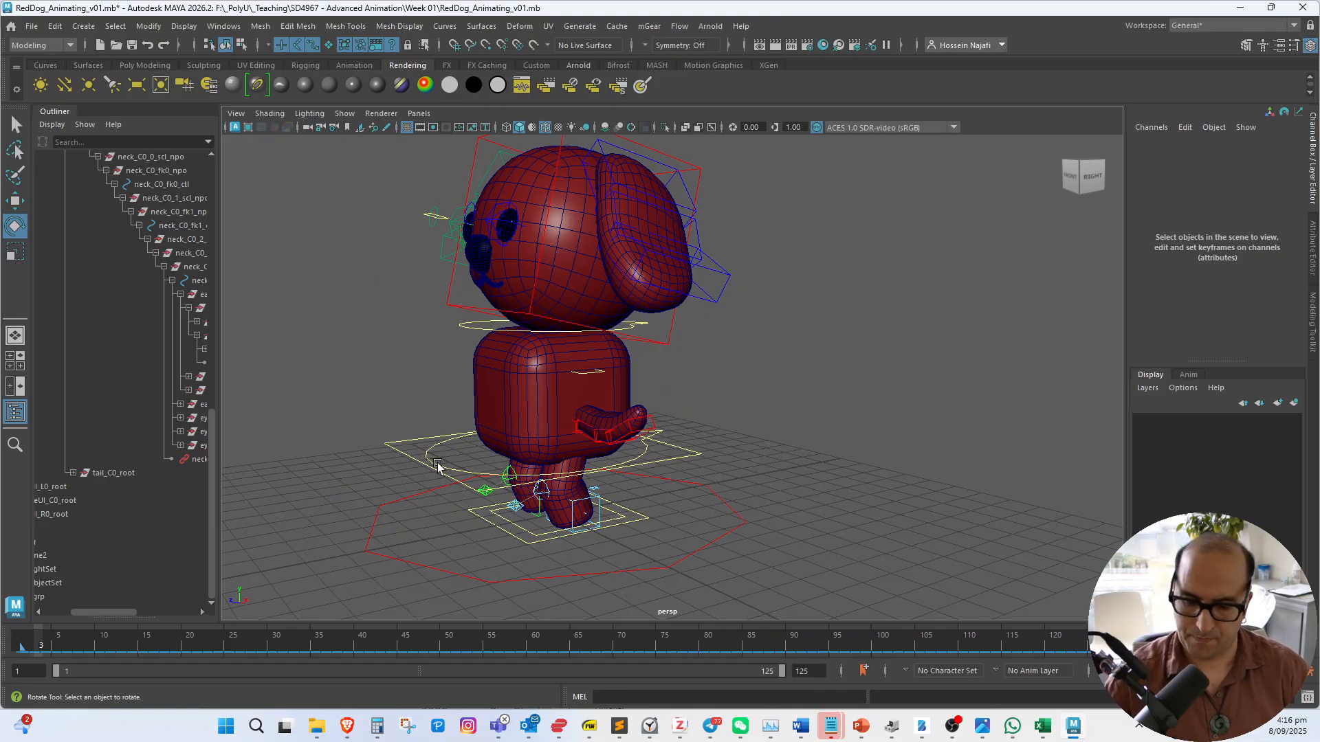
key("4")
mouse_move(457, 465)
left_mouse_down("alt")
mouse_move(584, 486)
mouse_move(768, 468)
mouse_move(704, 494)
mouse_move(683, 486)
left_mouse_up("alt")
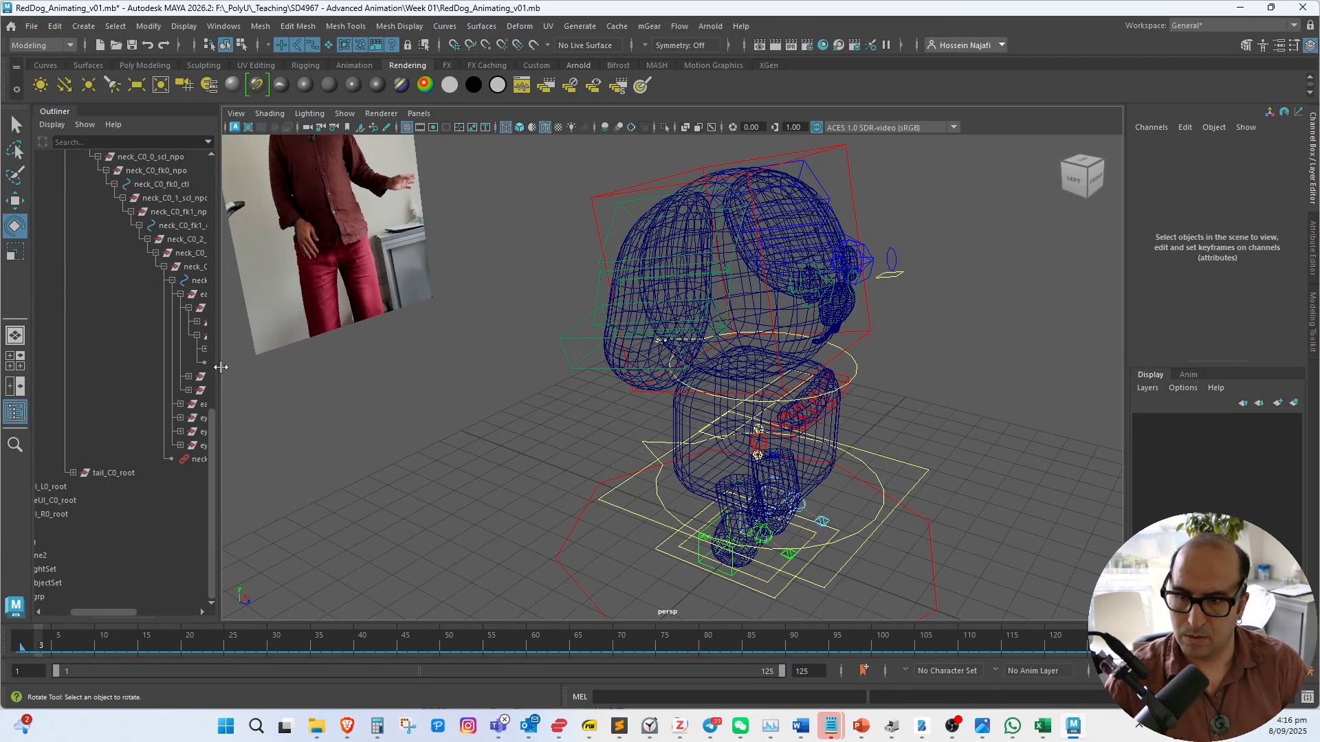
Widen the Outliner to show full node names and select legUI_R0_ctl in the viewport
left_click_drag(221, 367, 310, 406)
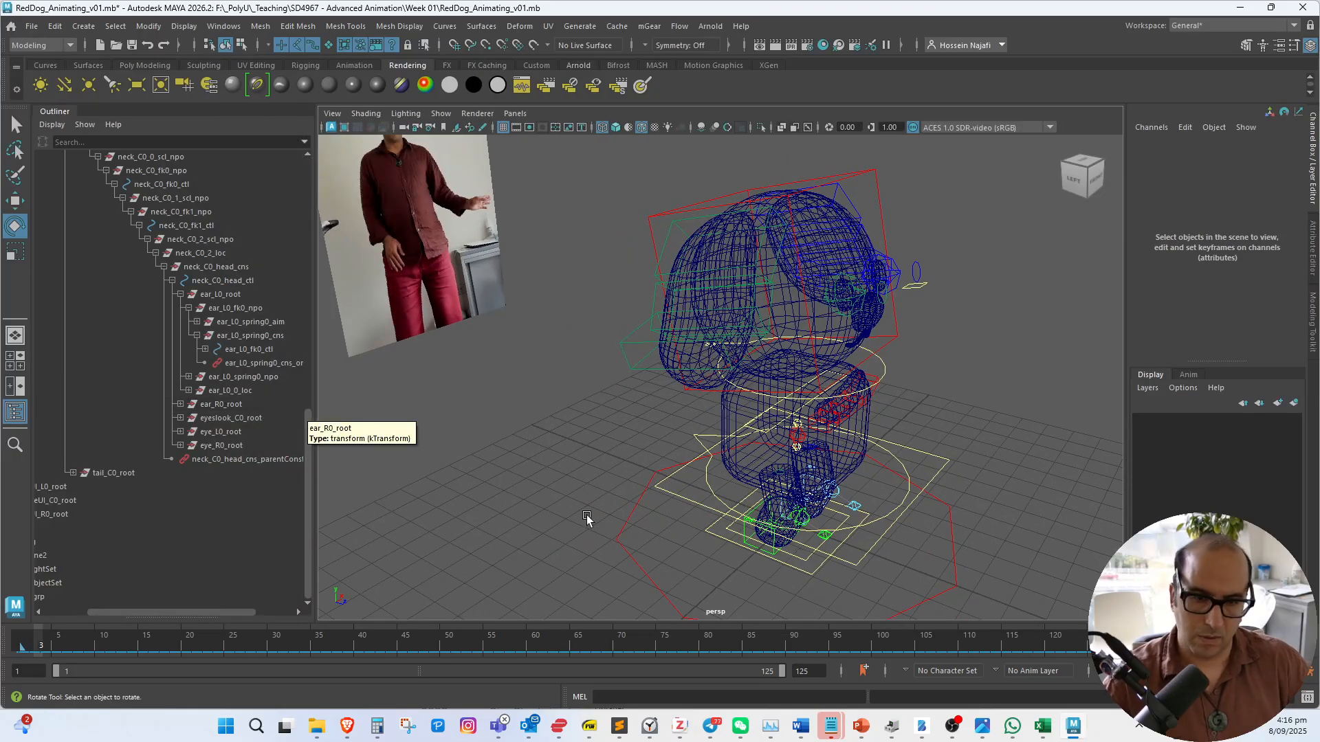
left_click_drag(850, 498, 687, 479, "alt")
left_click(664, 441)
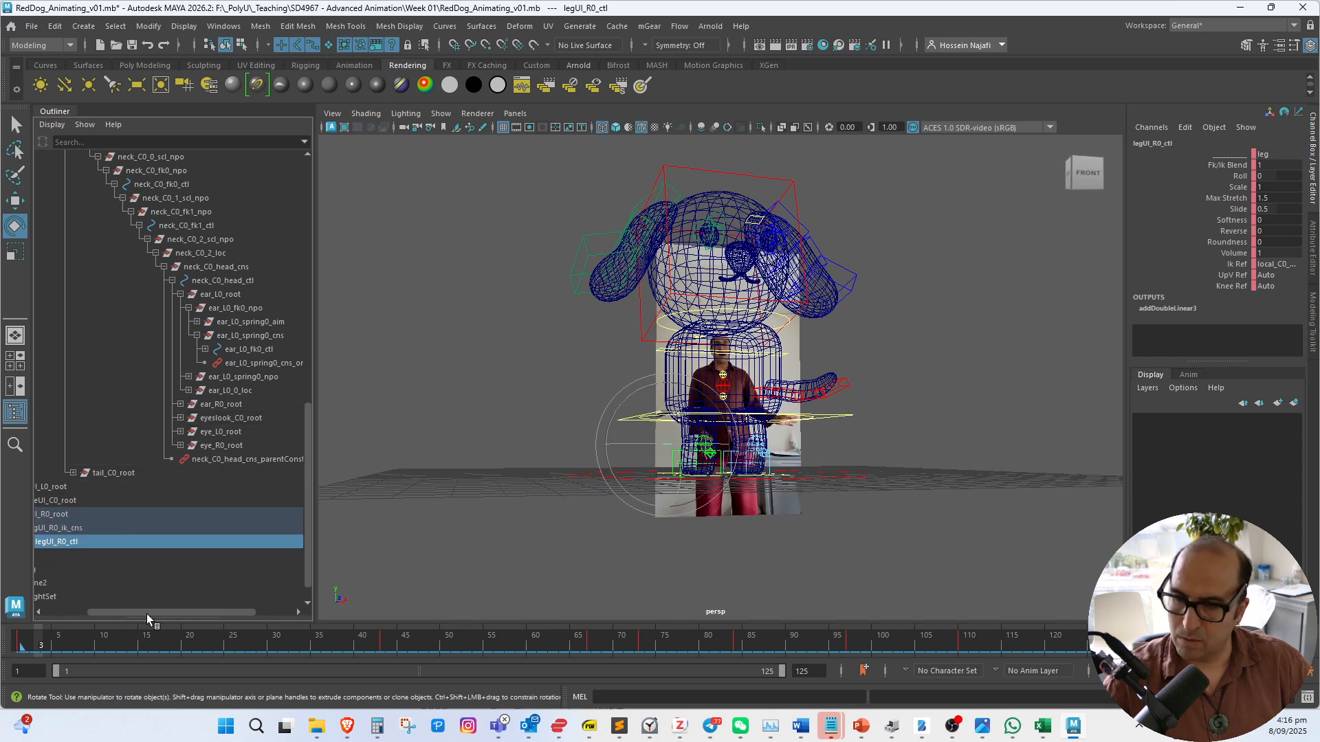
Reveal the selected leg UI control in the rig hierarchy, expand spineUI_C0_root and select spineUI_C0_ctl
left_click_drag(146, 613, 56, 603)
scroll(223, 409, "up", 8)
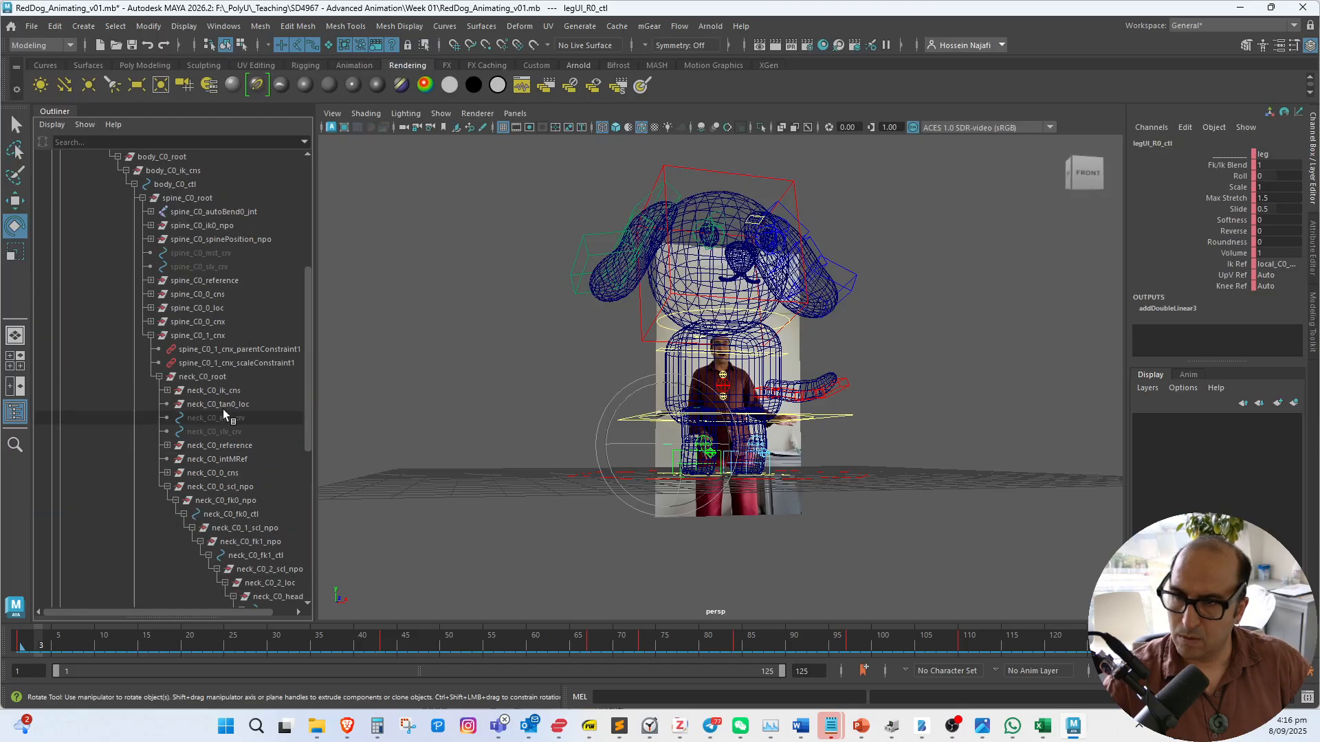
scroll(222, 409, "up", 6)
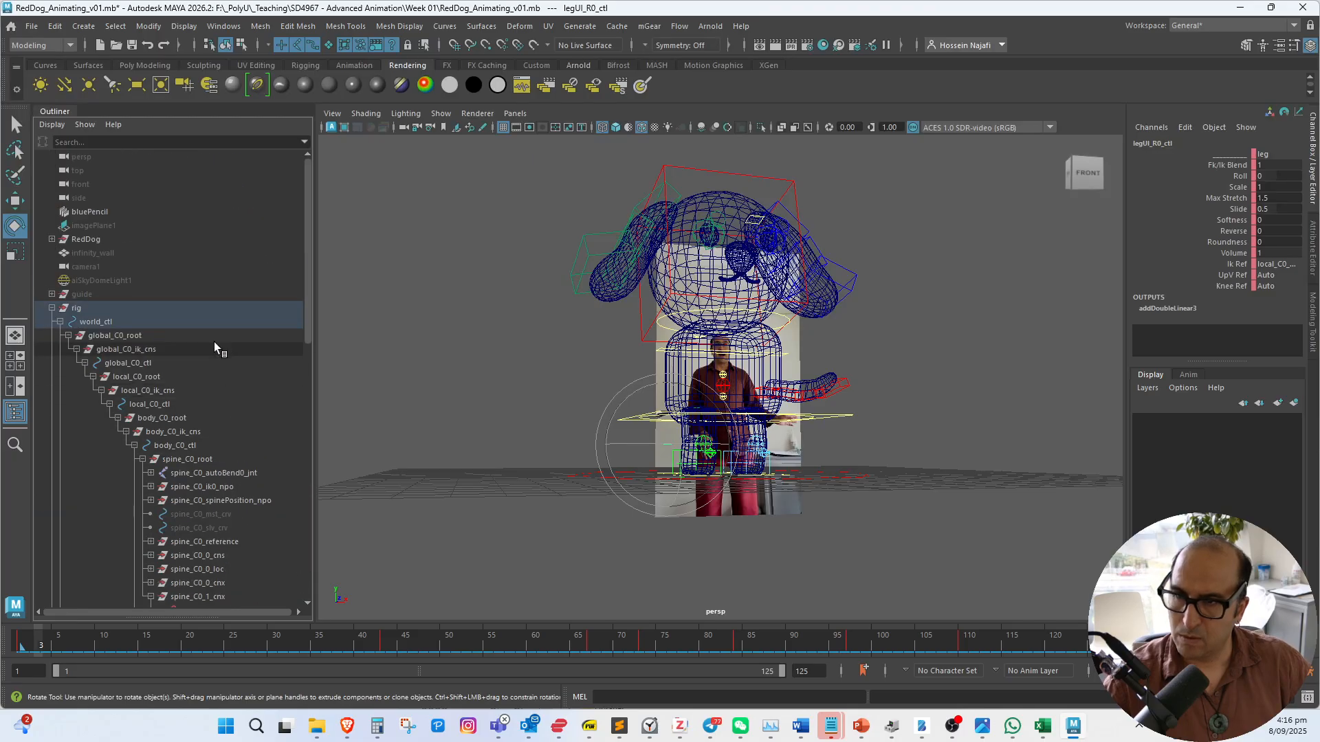
left_click(61, 322)
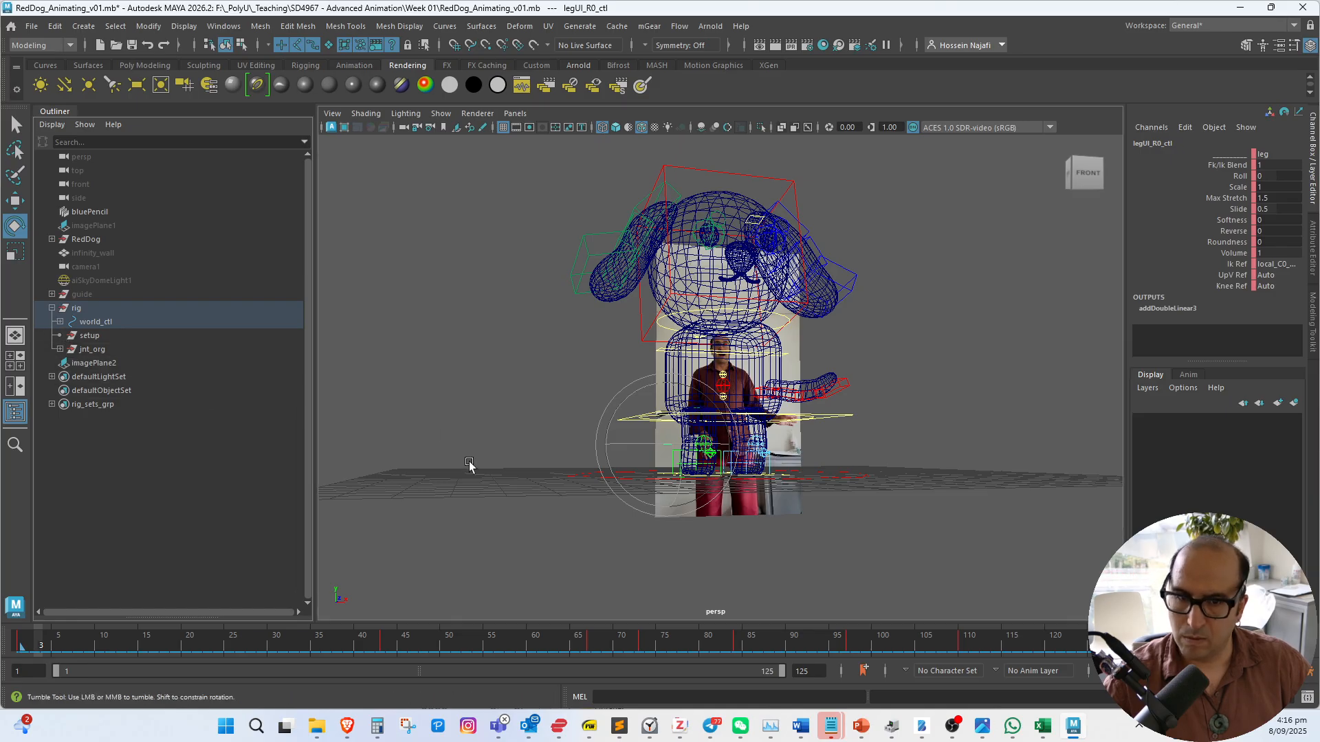
left_click_drag(469, 461, 355, 465, "alt")
key("f")
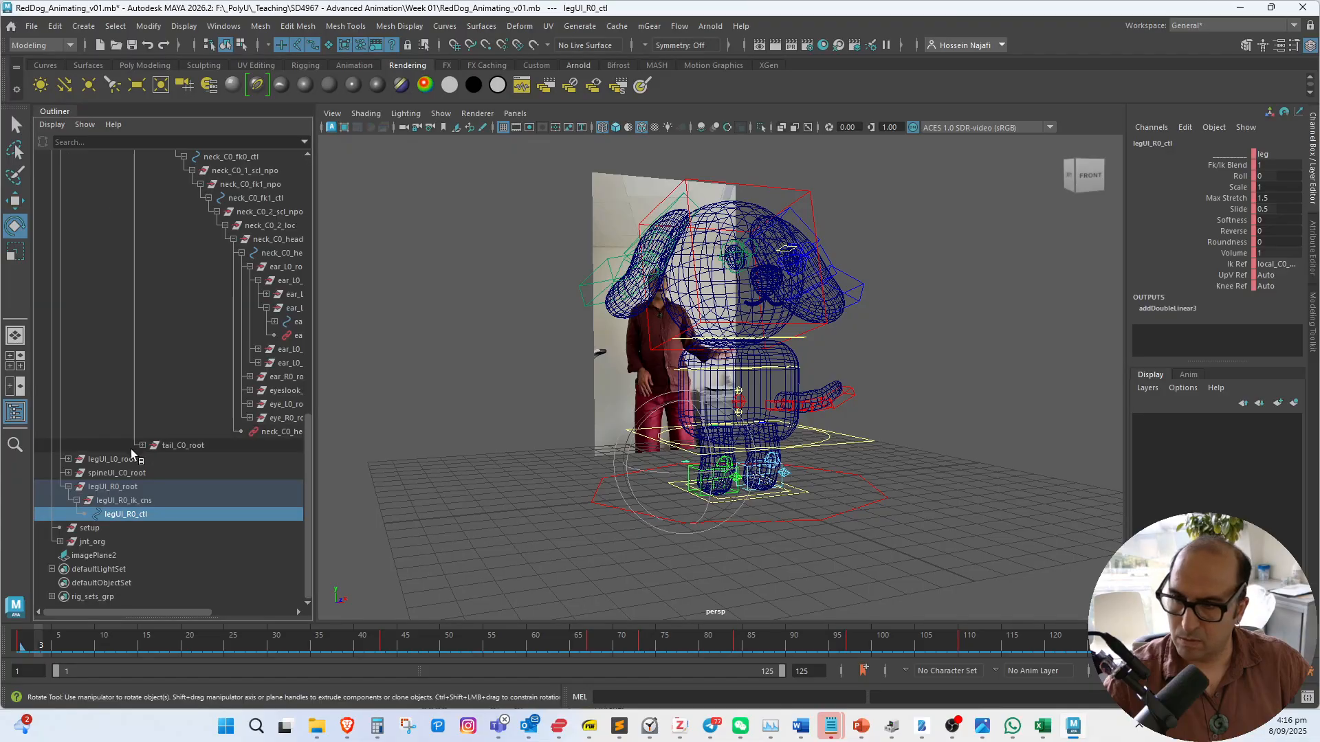
left_click(68, 473)
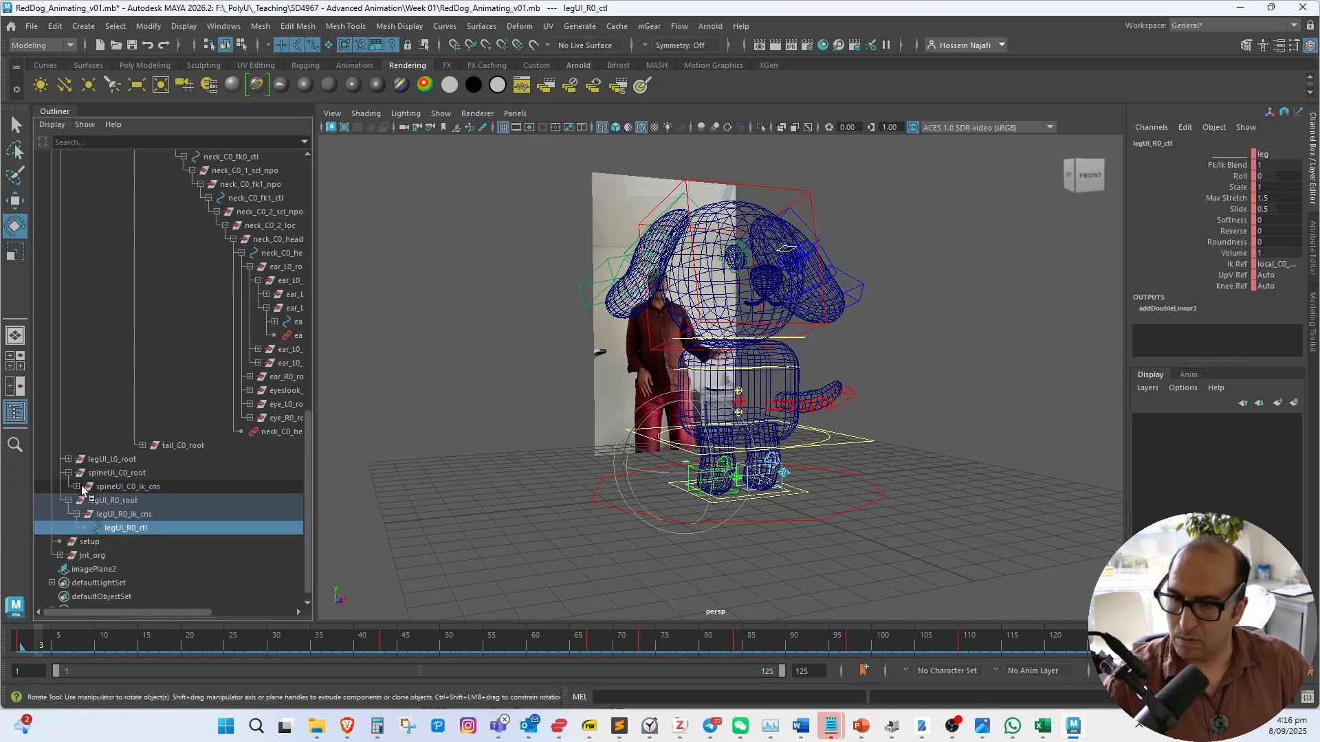
left_click(76, 487)
left_click(130, 501)
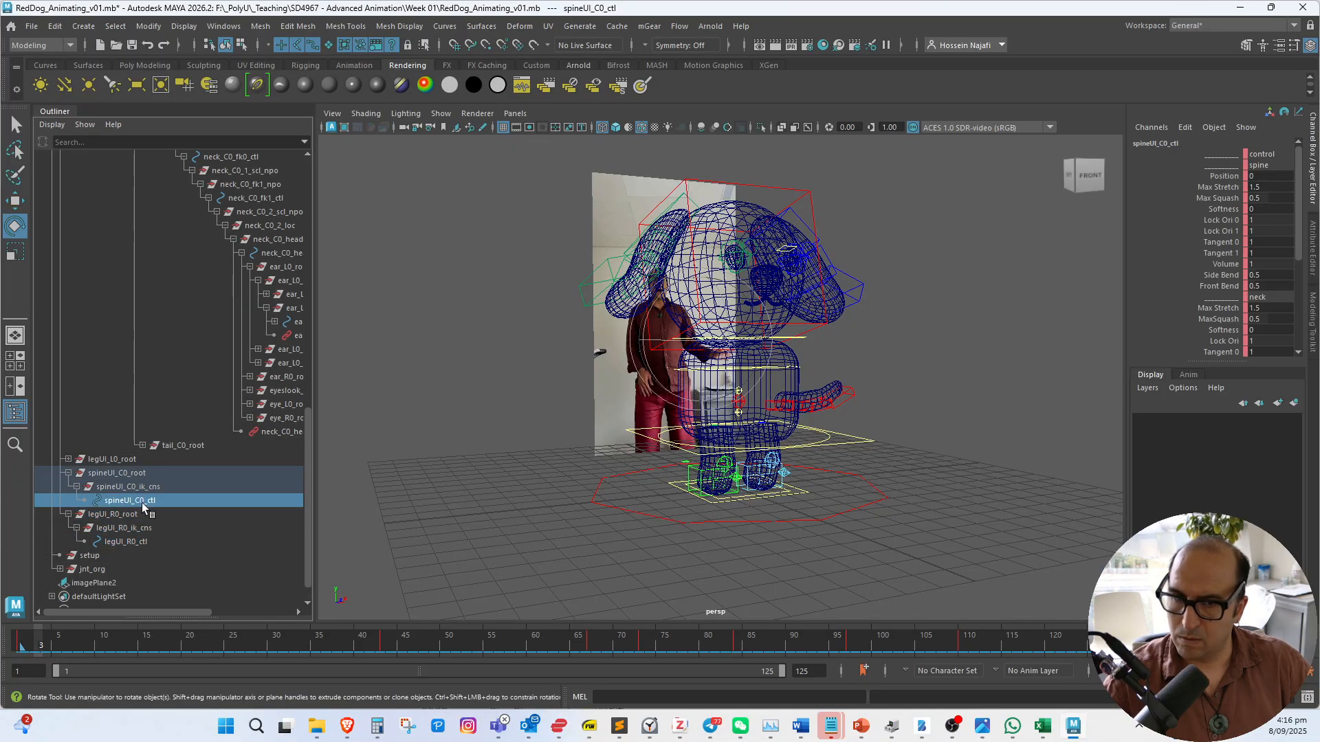
Scale the control vertices of spineUI_C0_ctl up about 5.3 times in width and depth, and reselect the control as an object
left_click_drag(483, 477, 600, 496, "alt")
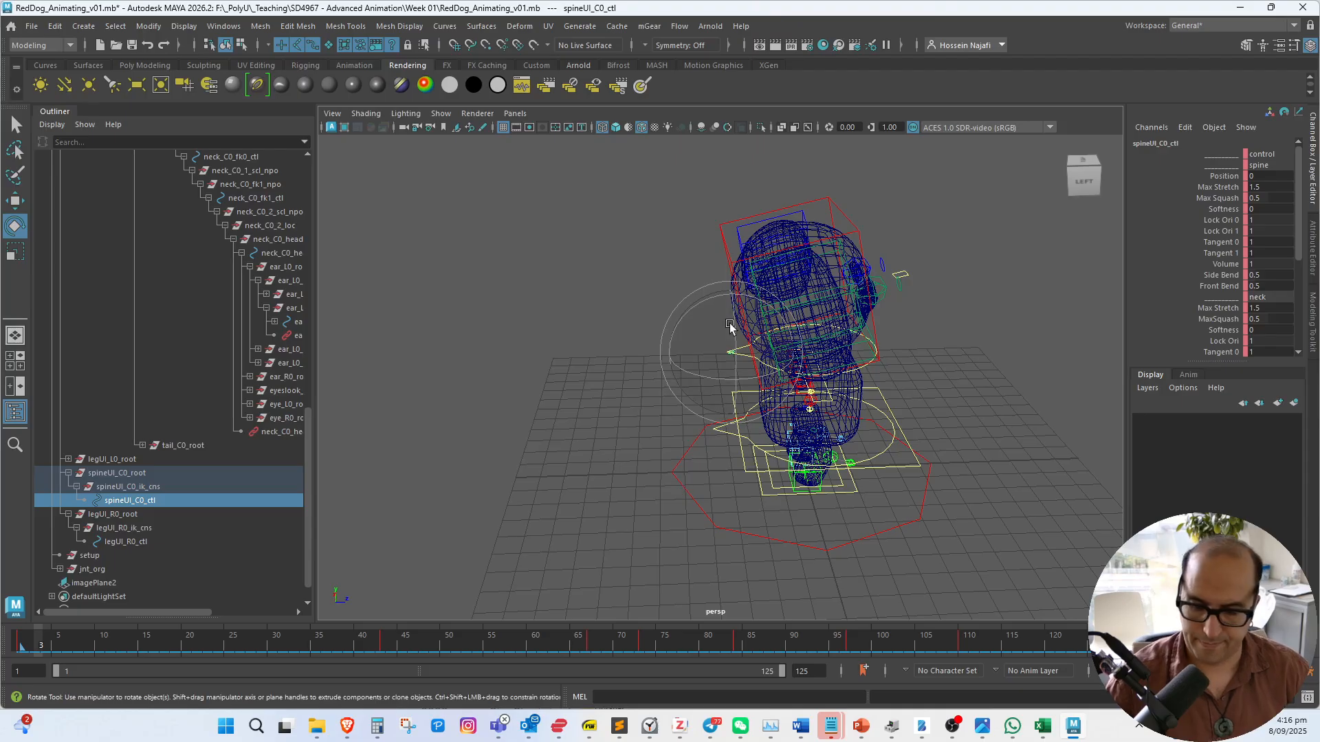
scroll(756, 347, "up", 10)
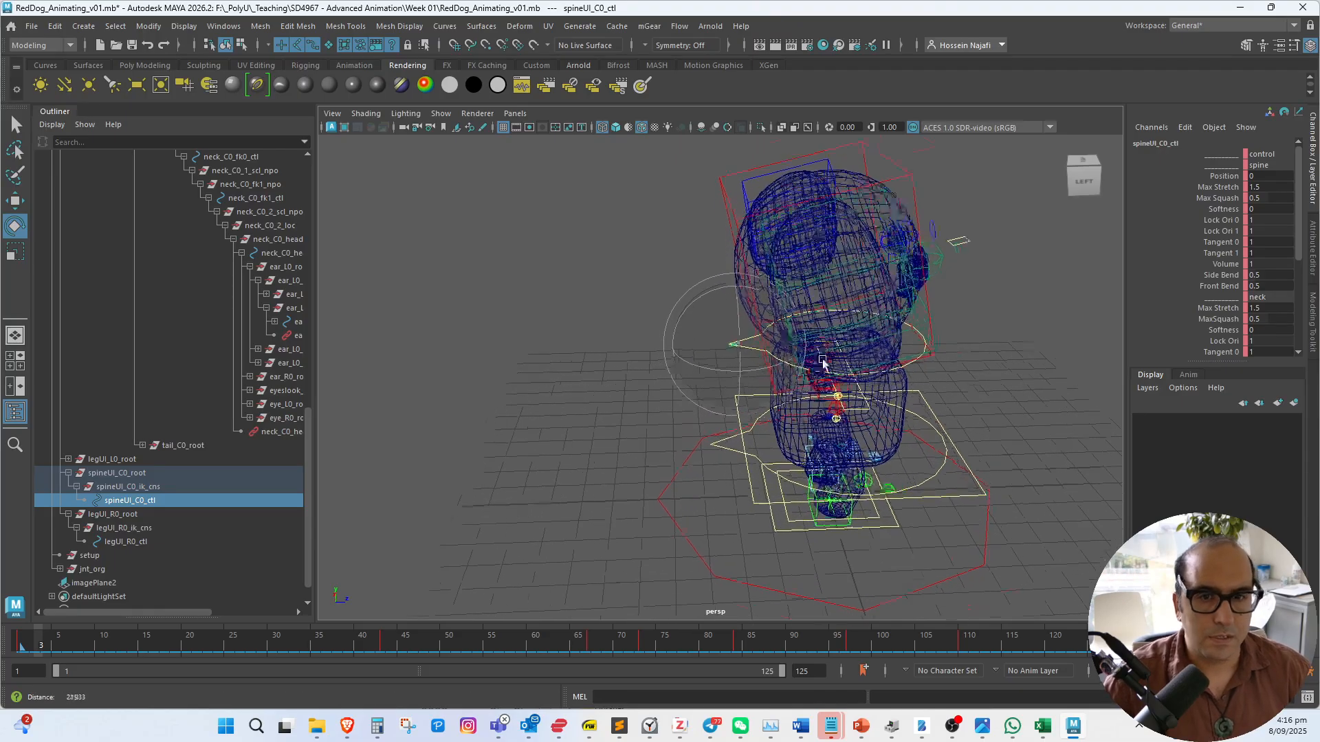
key("w")
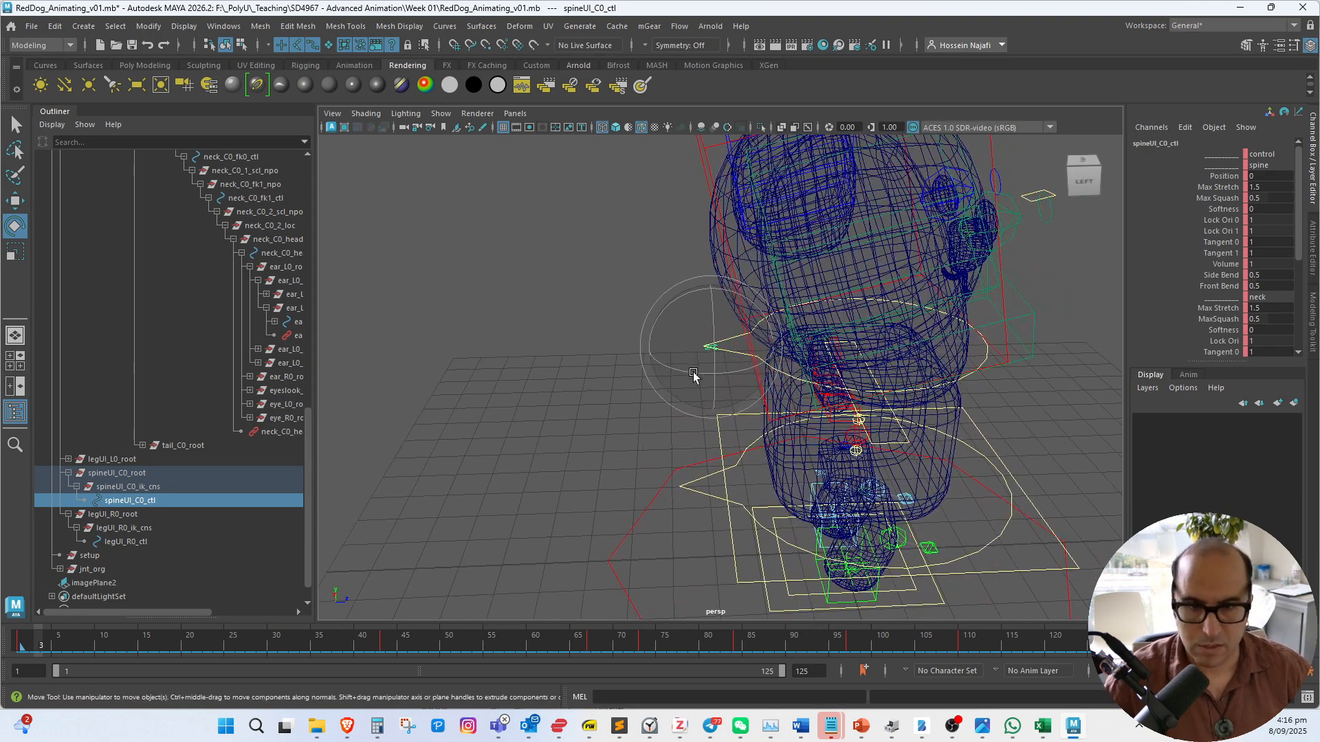
right_click_drag(661, 333, 622, 335)
mouse_move(728, 377)
left_mouse_down()
mouse_move(702, 338)
mouse_move(750, 353)
mouse_move(711, 358)
left_mouse_up()
key("r")
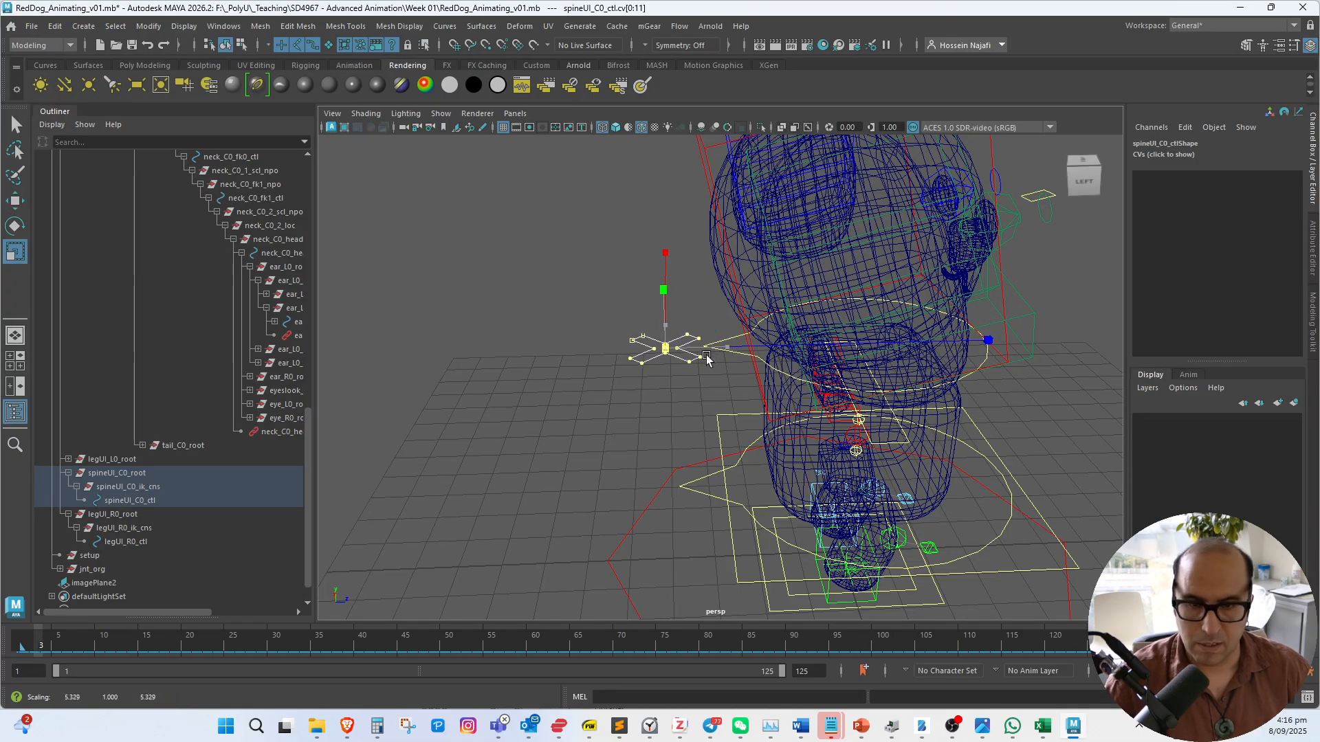
left_click(644, 402)
mouse_move(678, 358)
right_mouse_down()
mouse_move(715, 340)
mouse_move(678, 358)
right_mouse_up()
left_click(678, 358)
Set Spring chain intensity on spineUI_C0_ctl to 1 and break the attribute's animation connection
left_click_drag(678, 358, 628, 403, "alt")
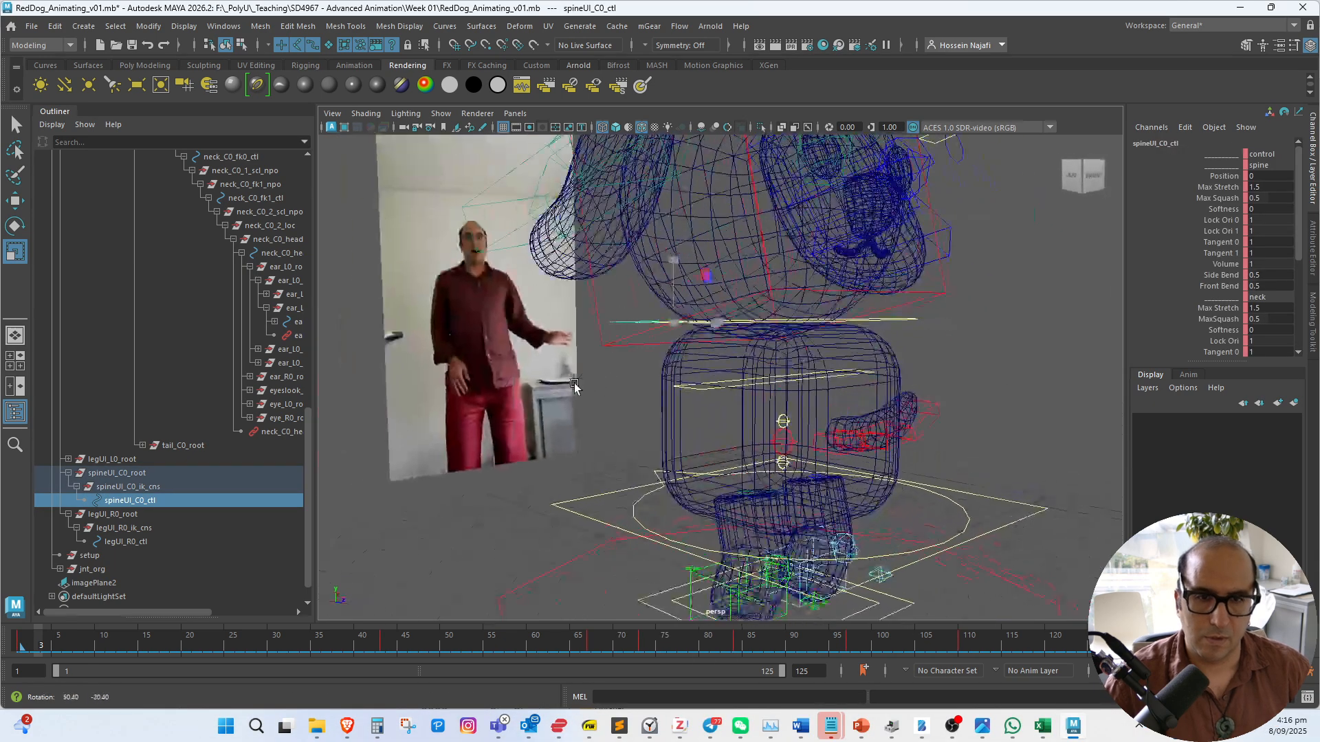
right_click_drag(628, 403, 564, 432, "alt")
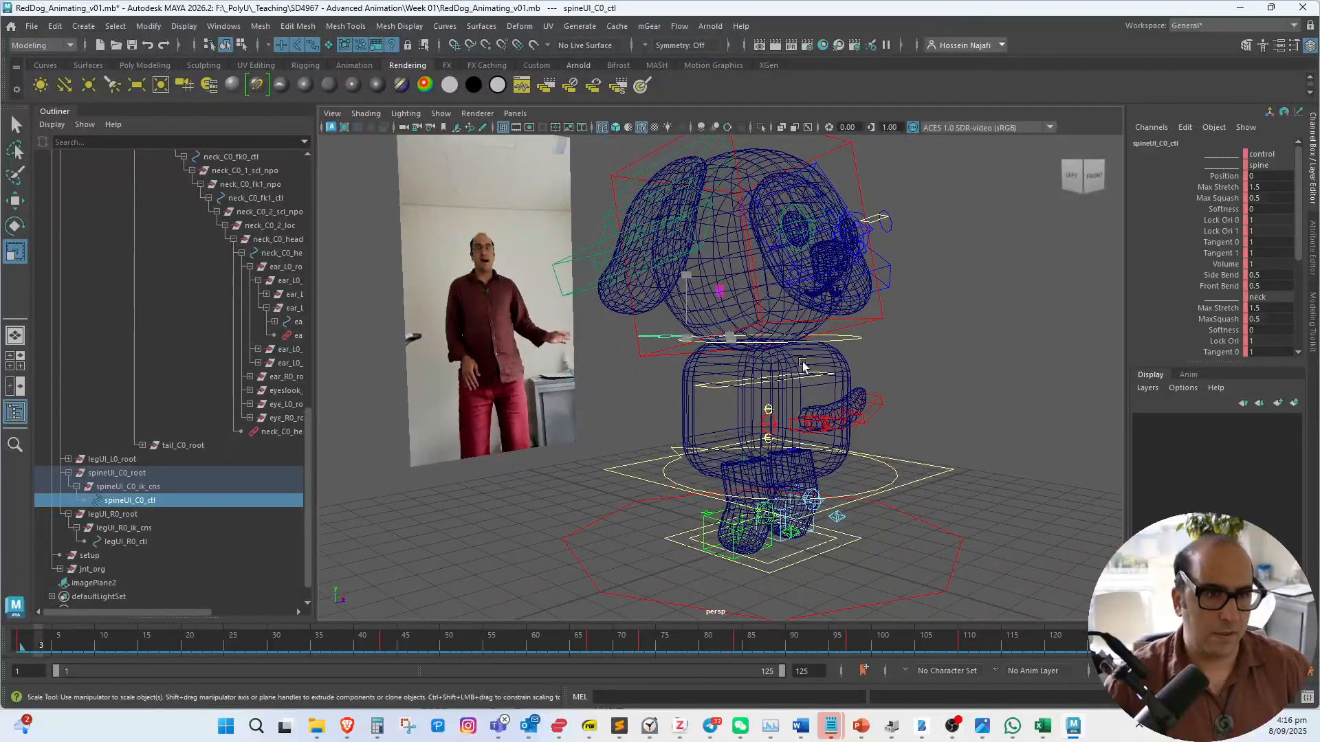
scroll(1270, 319, "down", 5)
scroll(1276, 298, "down", 1)
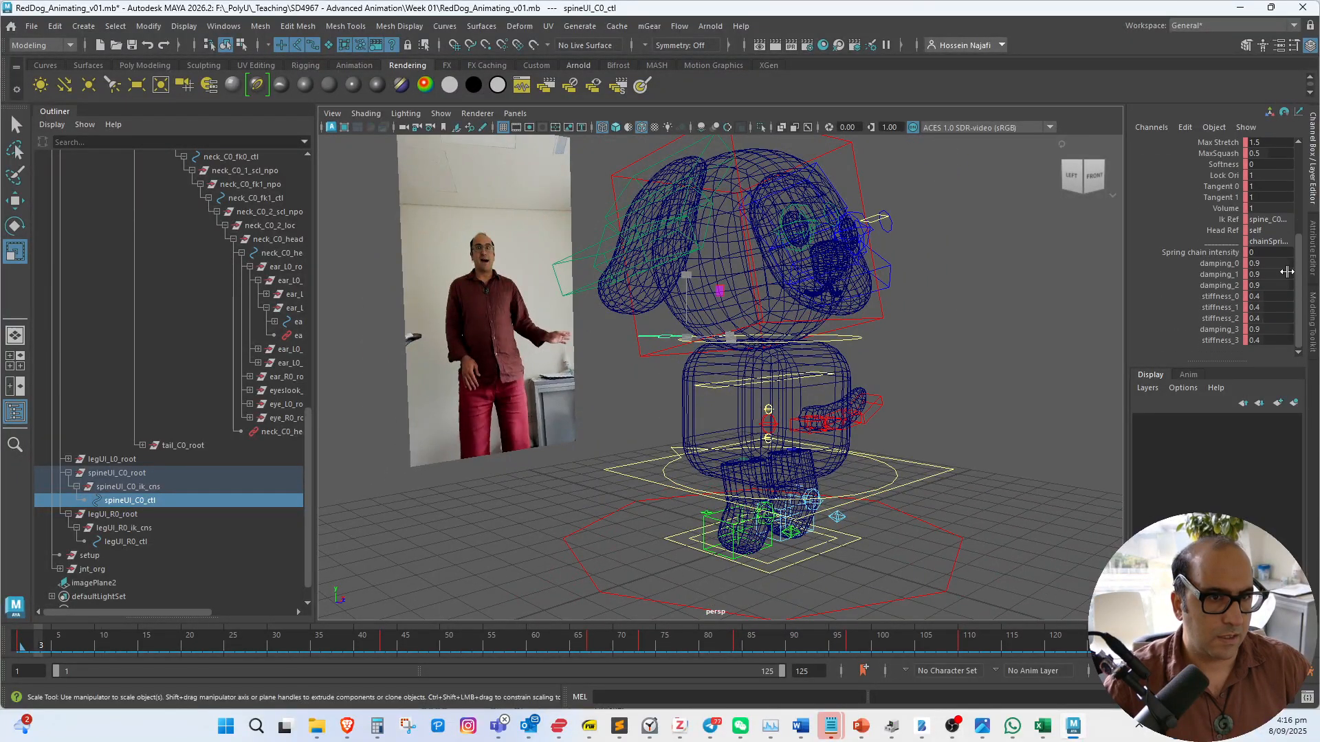
double_click(1280, 255)
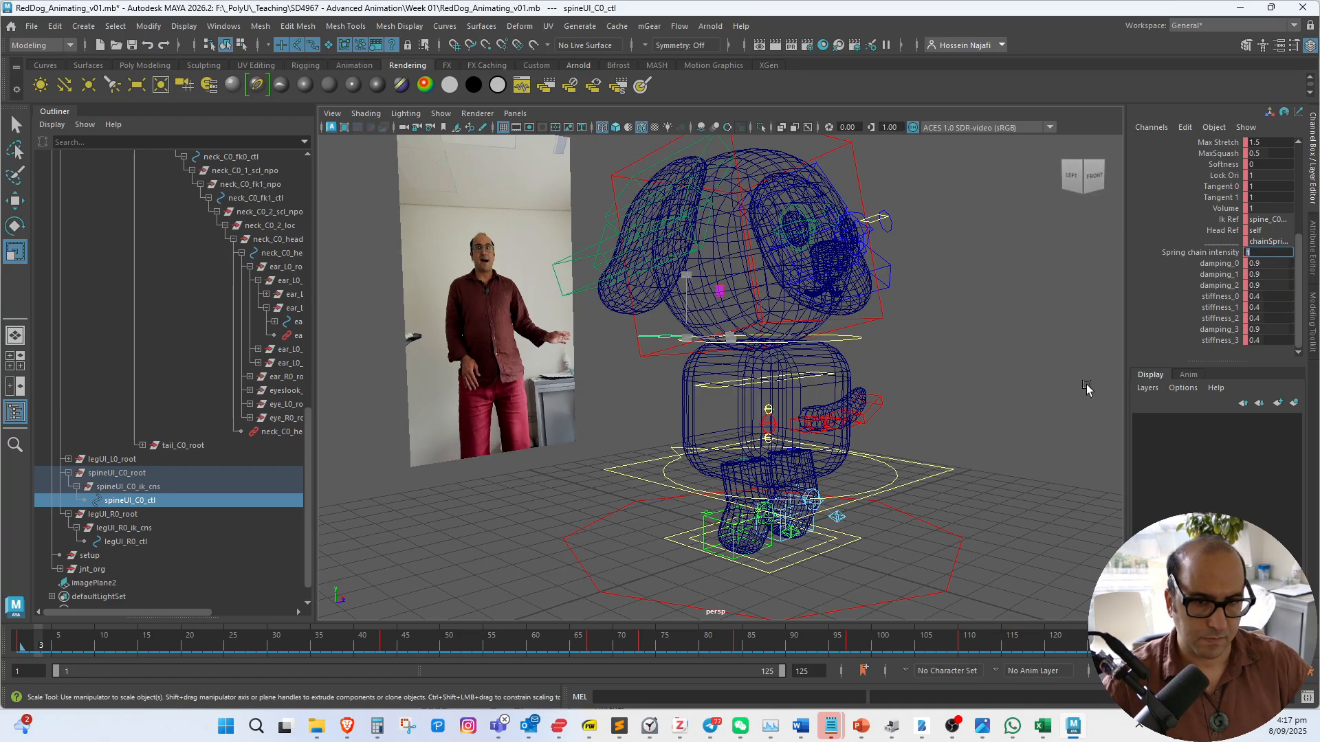
left_click(1217, 253)
right_click(1218, 251)
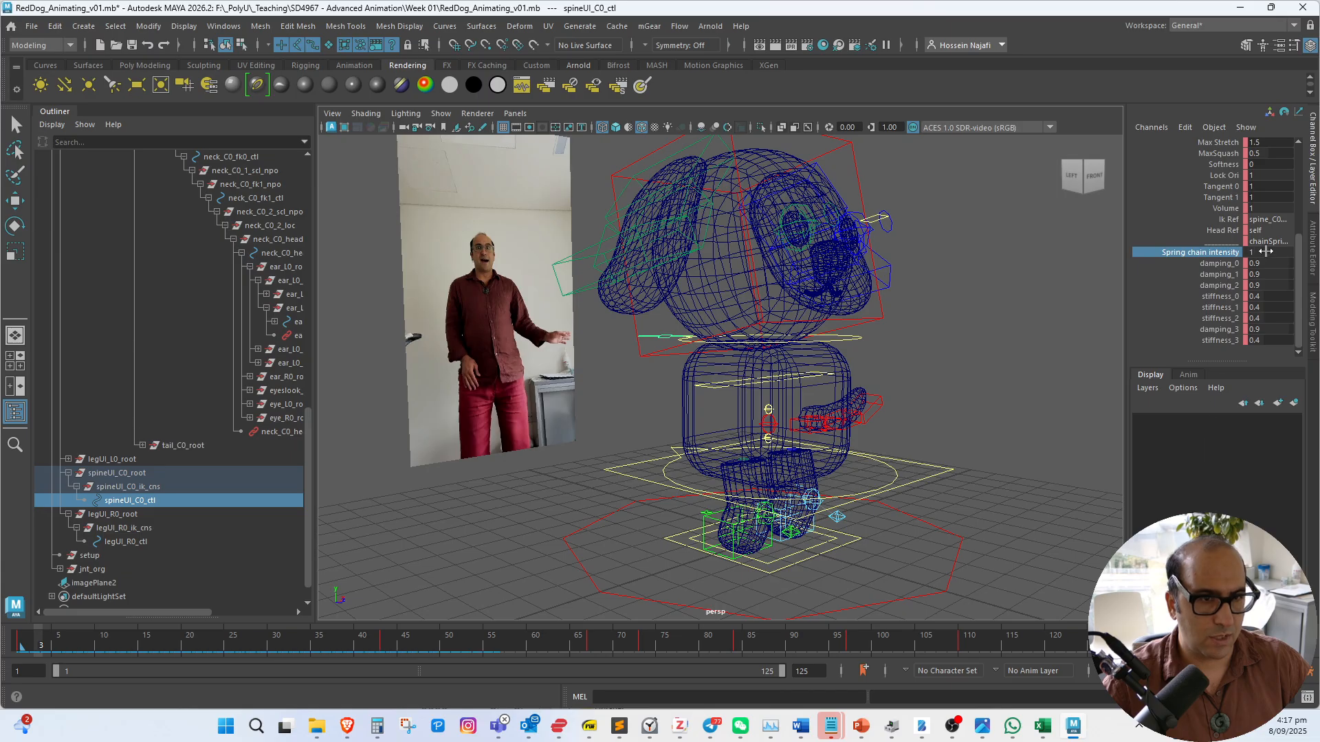
Break the connections on all the spine, neck, damping and stiffness attributes of spineUI_C0_ctl
left_click_drag(1217, 266, 1213, 332)
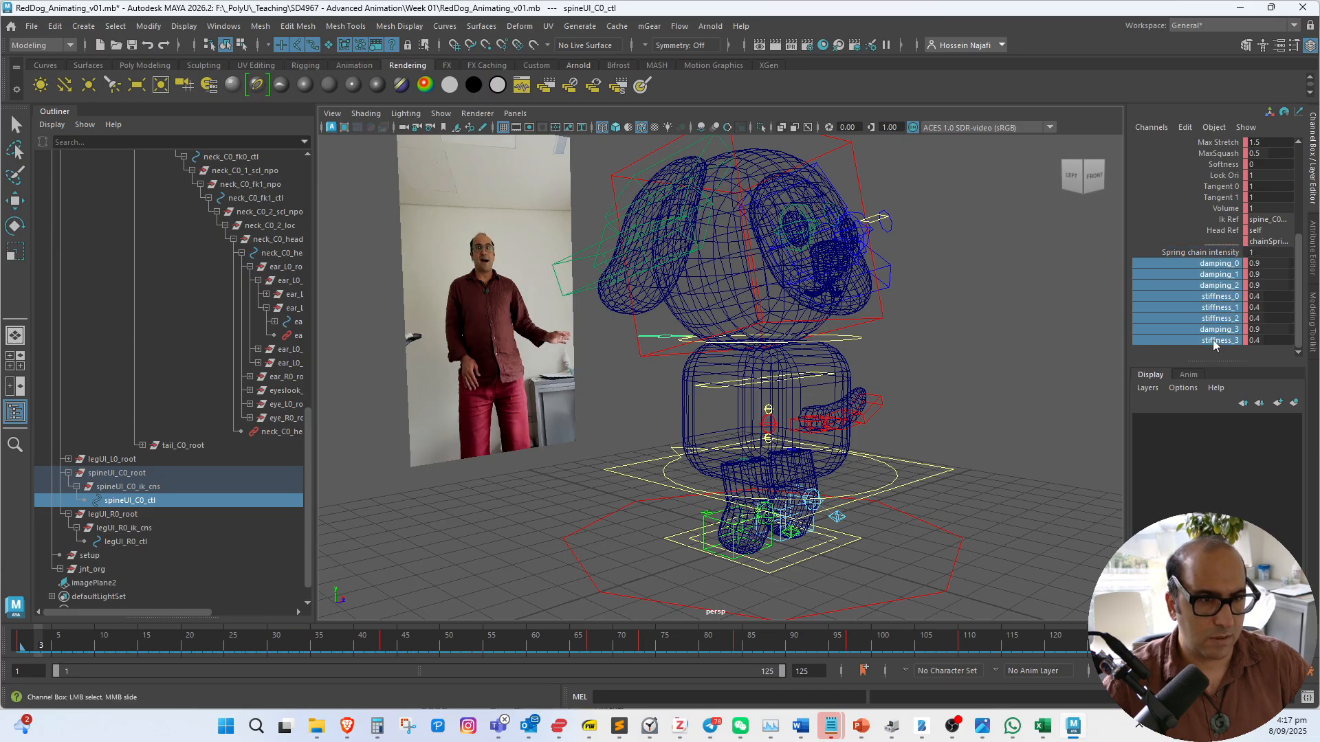
scroll(1169, 286, "up", 5)
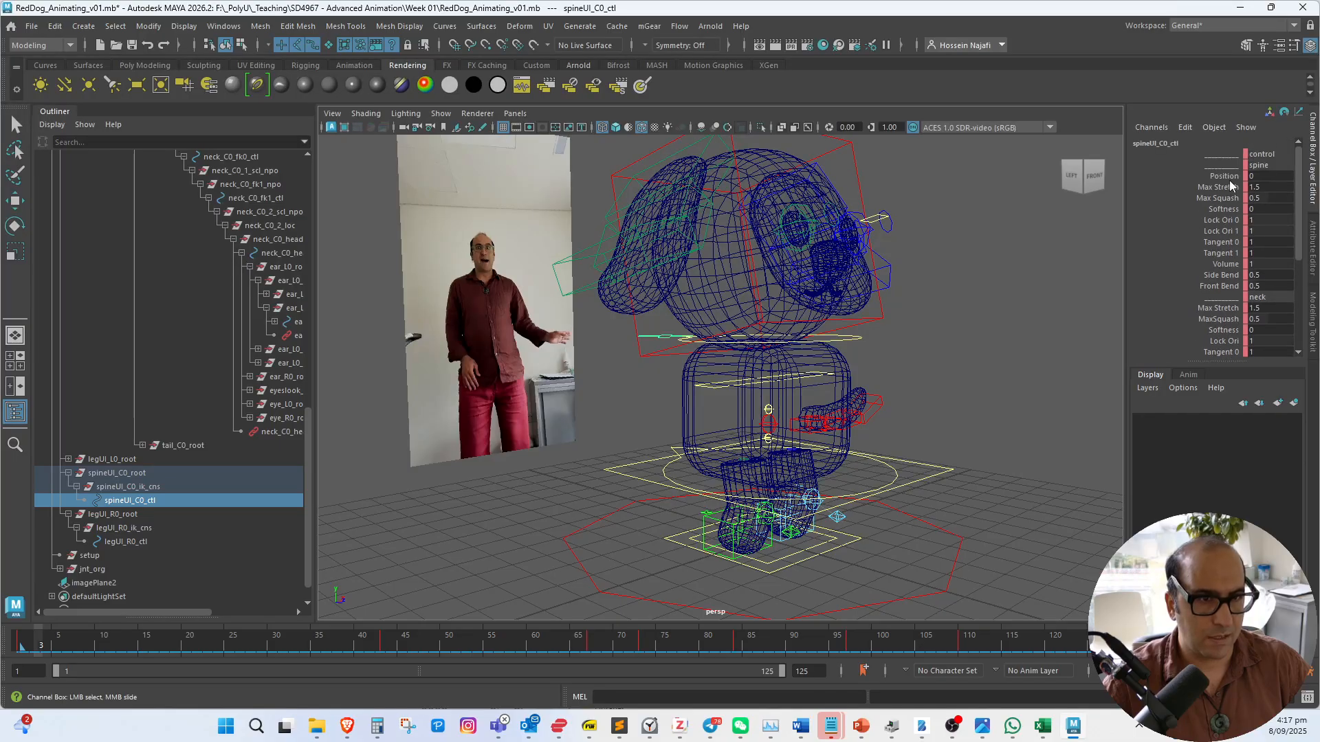
left_click_drag(1224, 162, 1229, 418)
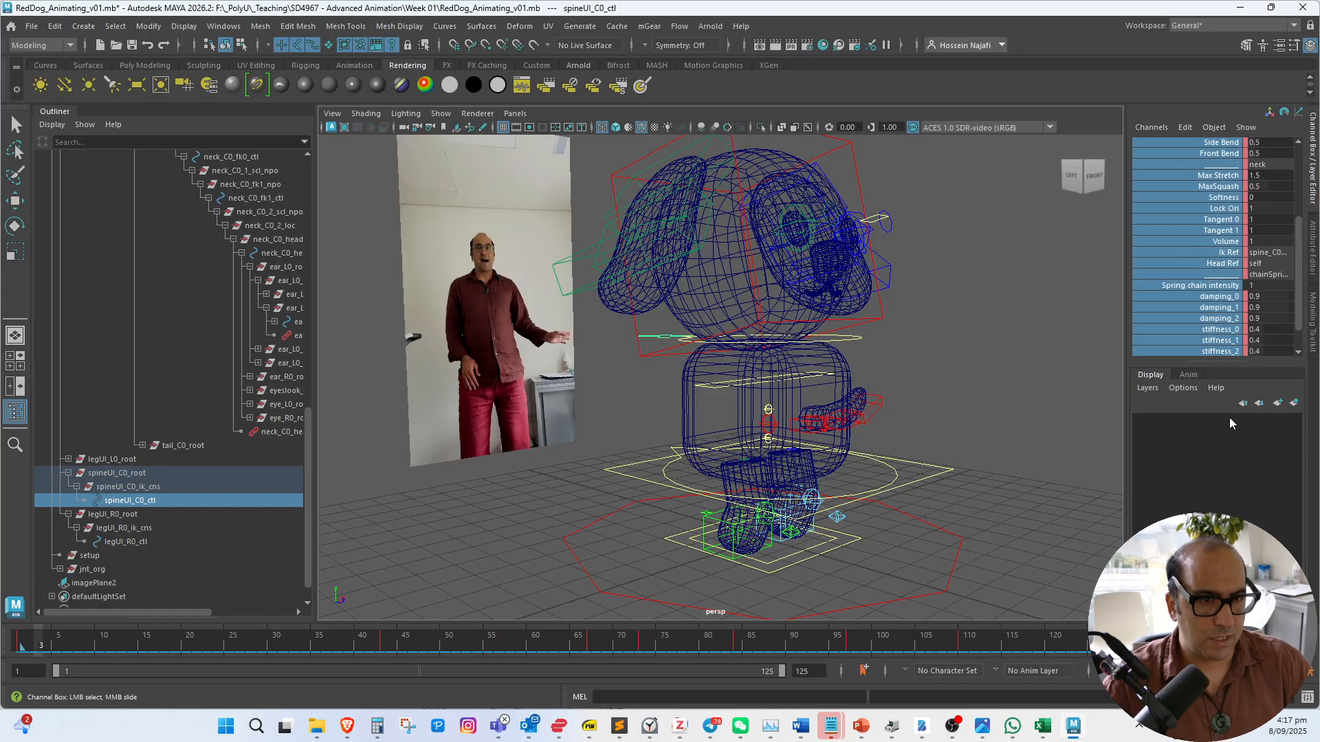
right_click(1190, 351)
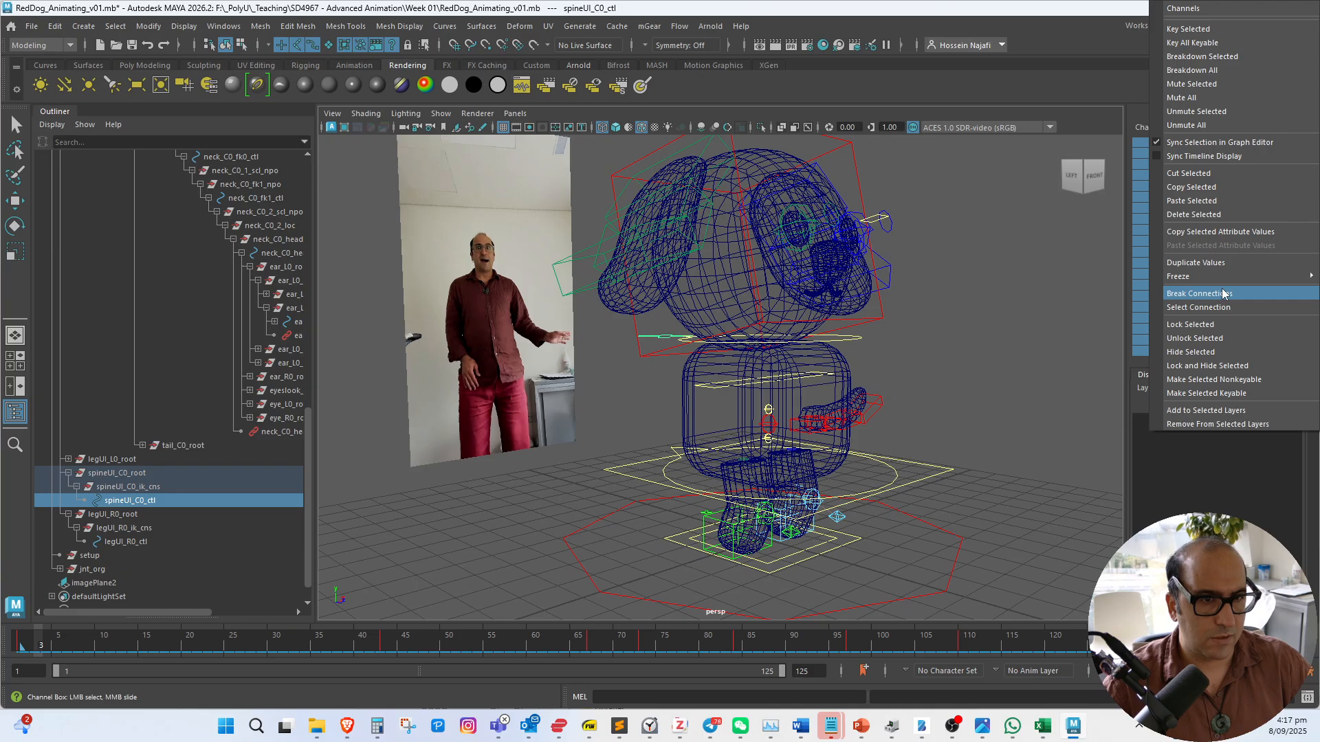
left_click(1222, 293)
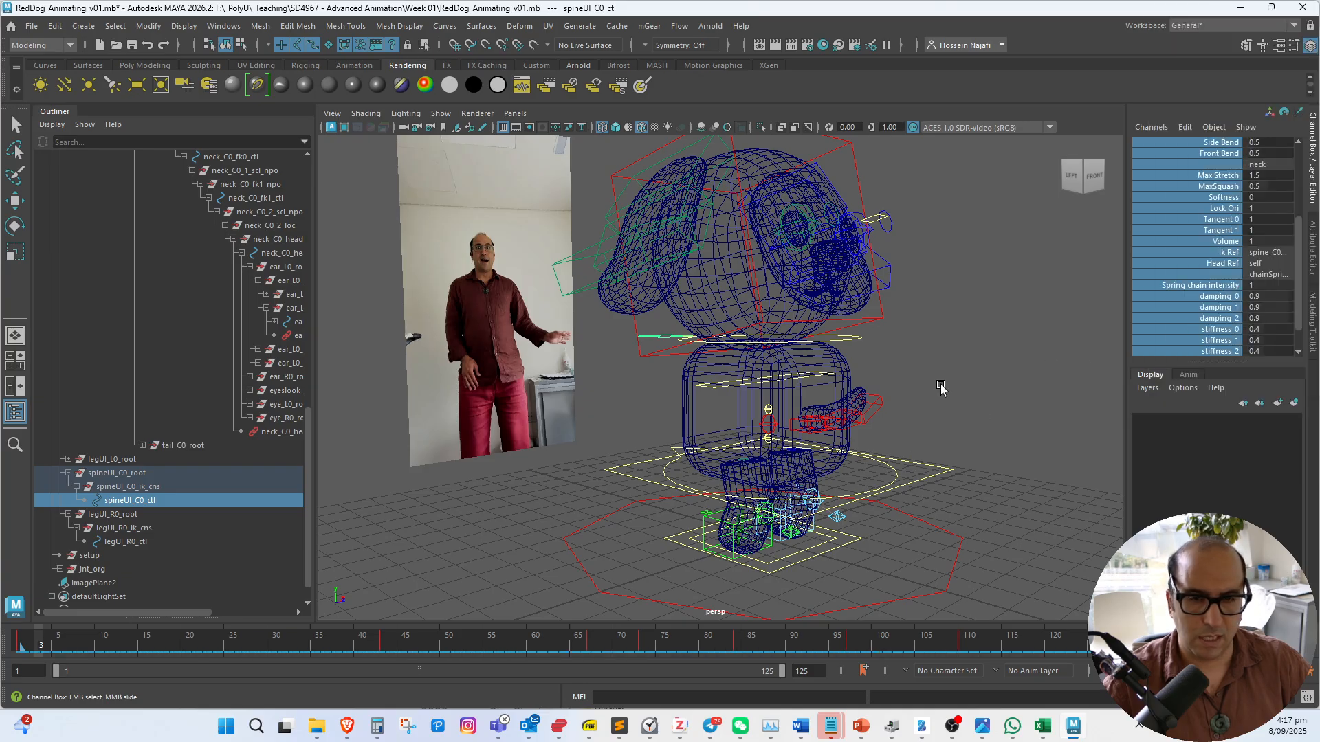
Reselect spineUI_C0_ctl behind the dog's neck and return the timeline to frame 1
left_click_drag(941, 389, 684, 393, "alt")
scroll(1250, 271, "up", 5)
left_click(894, 322)
left_click(748, 331)
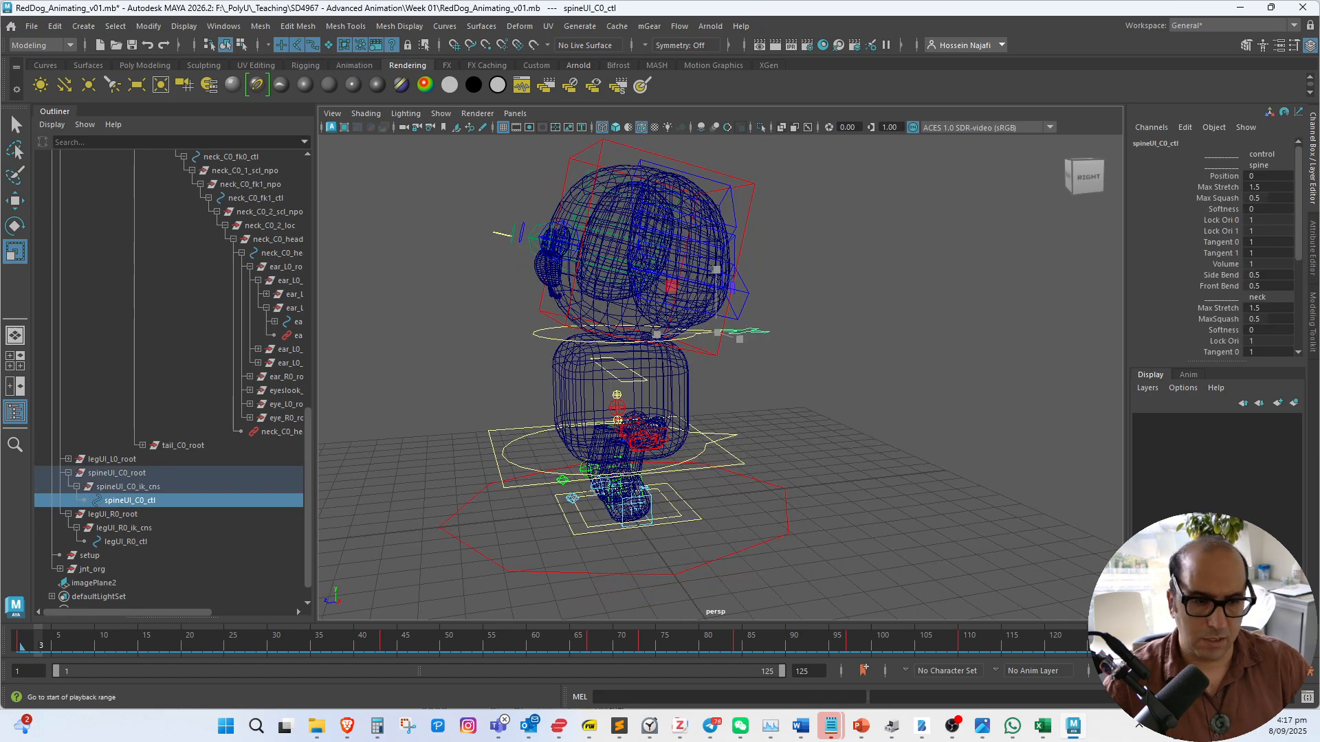
left_click(1160, 646)
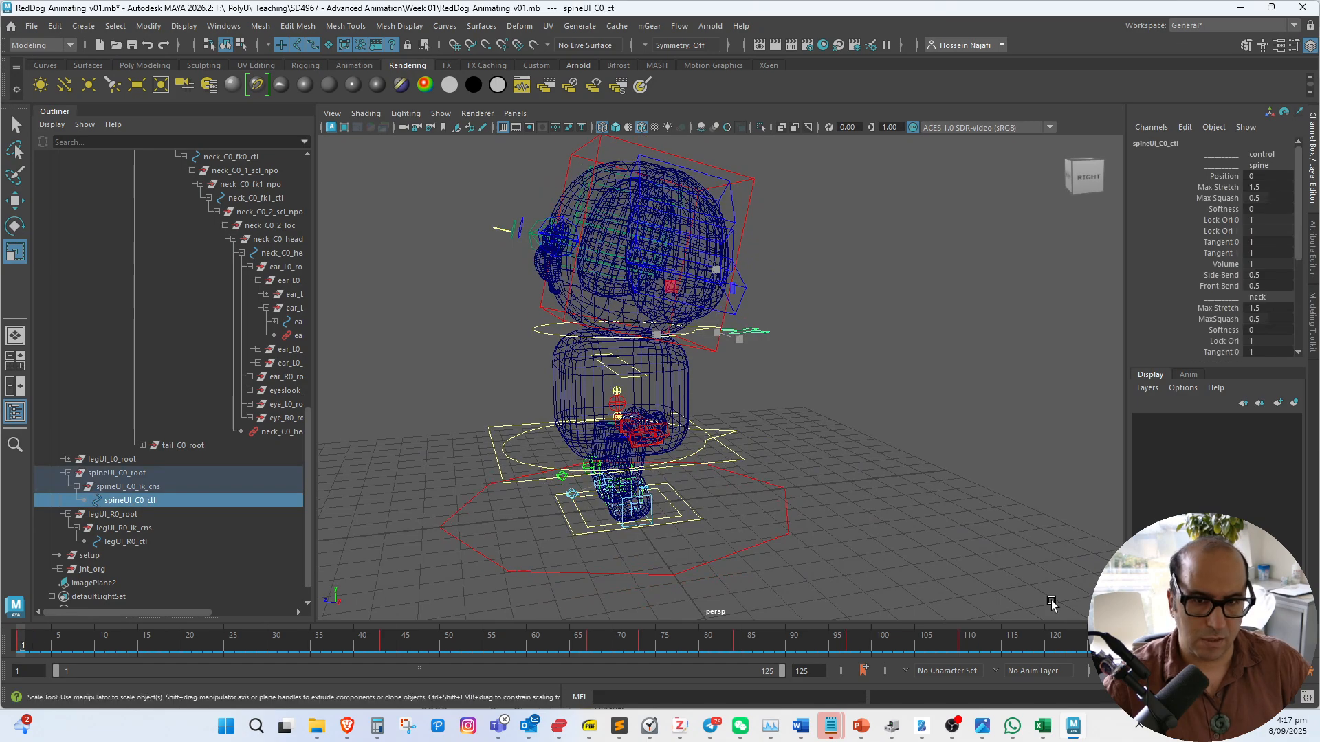
Show the dog model in shaded display, play the animation from a front view, and return to the first frame
left_click_drag(666, 467, 774, 474, "alt")
scroll(775, 475, "down", 3)
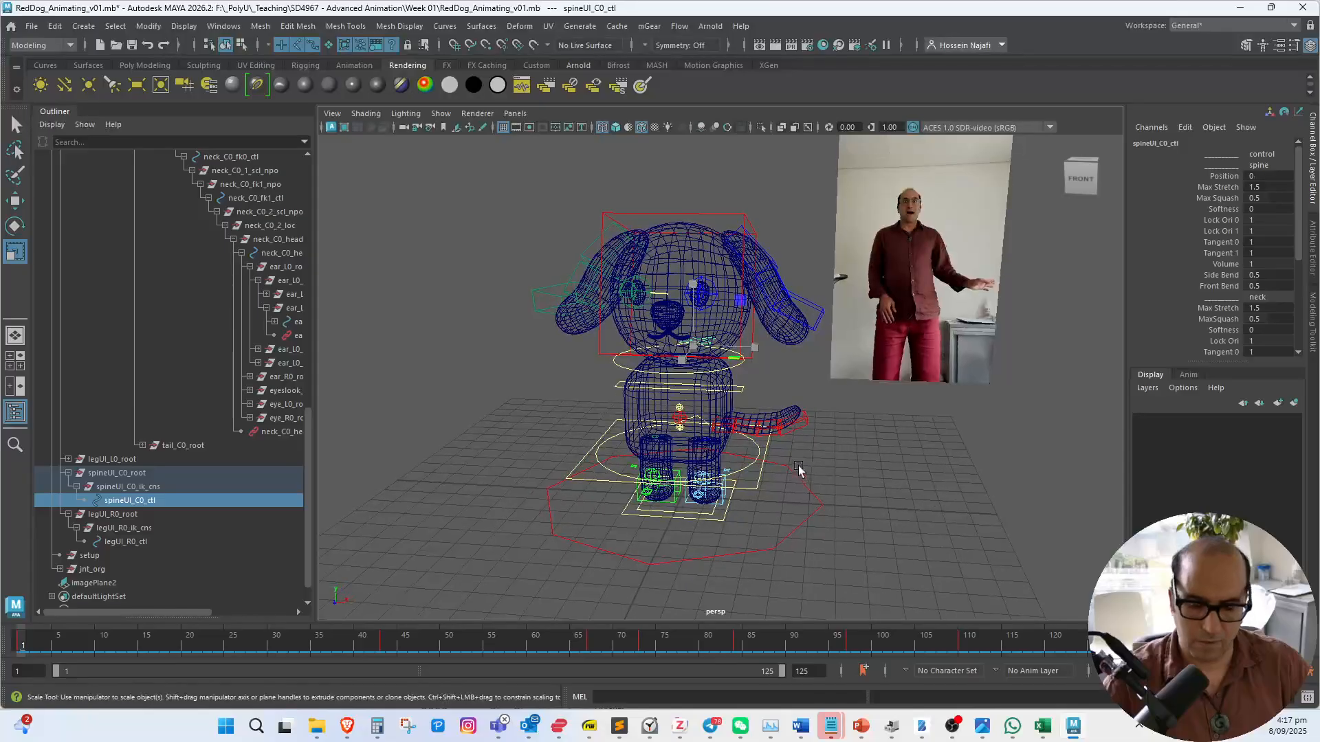
key("5")
key("alt+v")
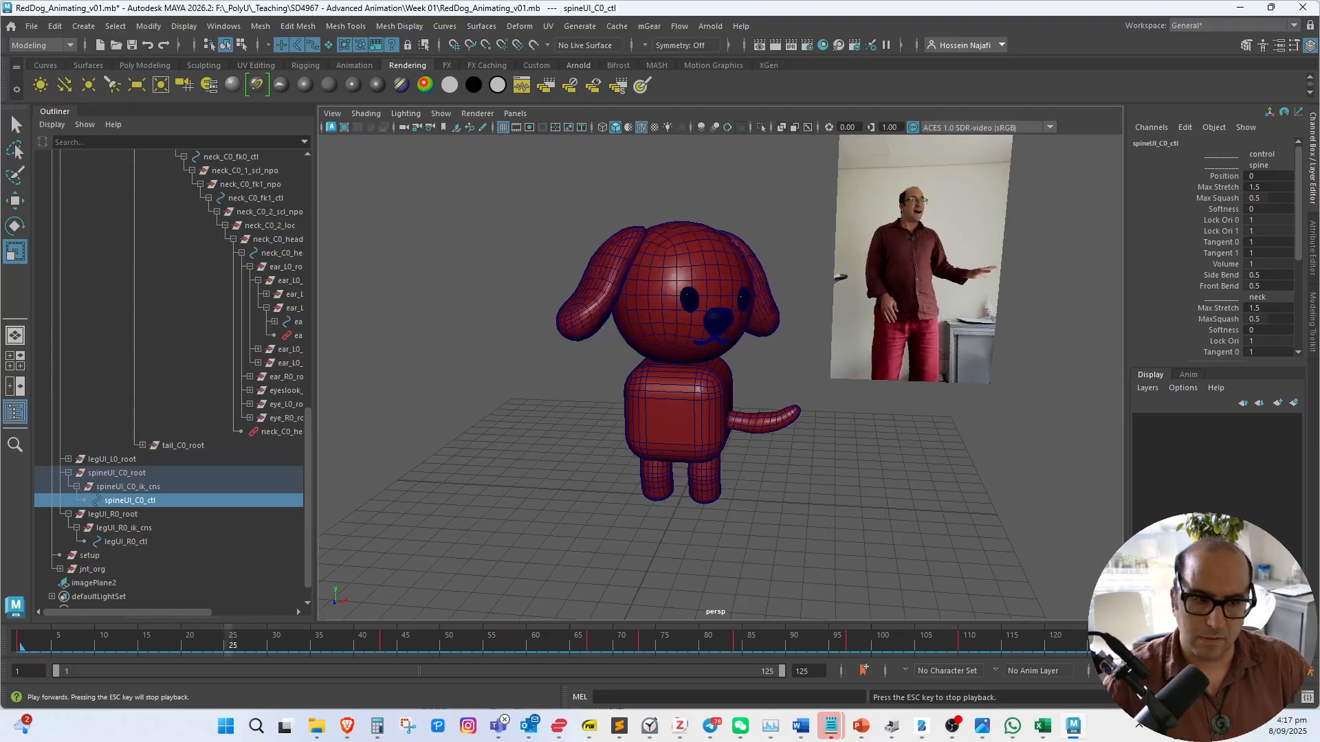
key("Escape")
left_click(1153, 645)
Select the body control and copy its keys from about frame 4 to frame 12
left_click_drag(702, 507, 680, 470, "alt")
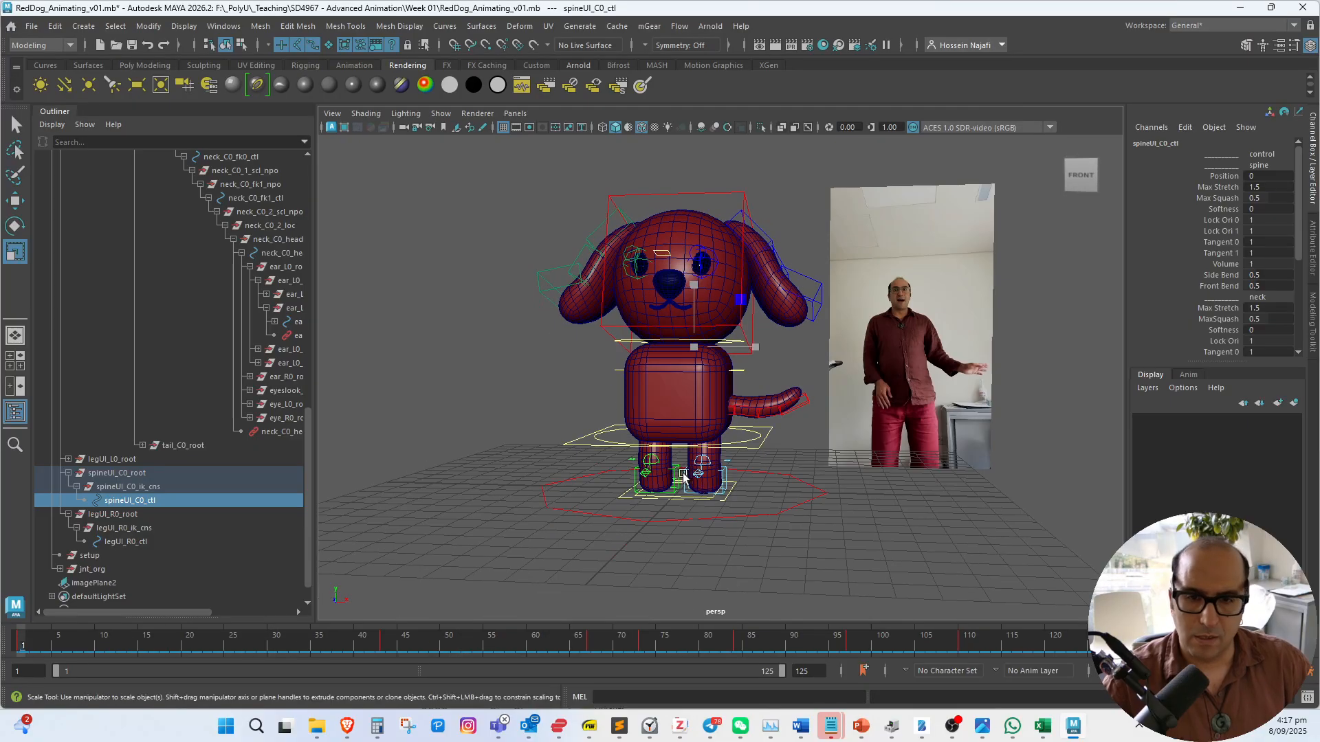
right_click_drag(575, 433, 704, 476, "alt")
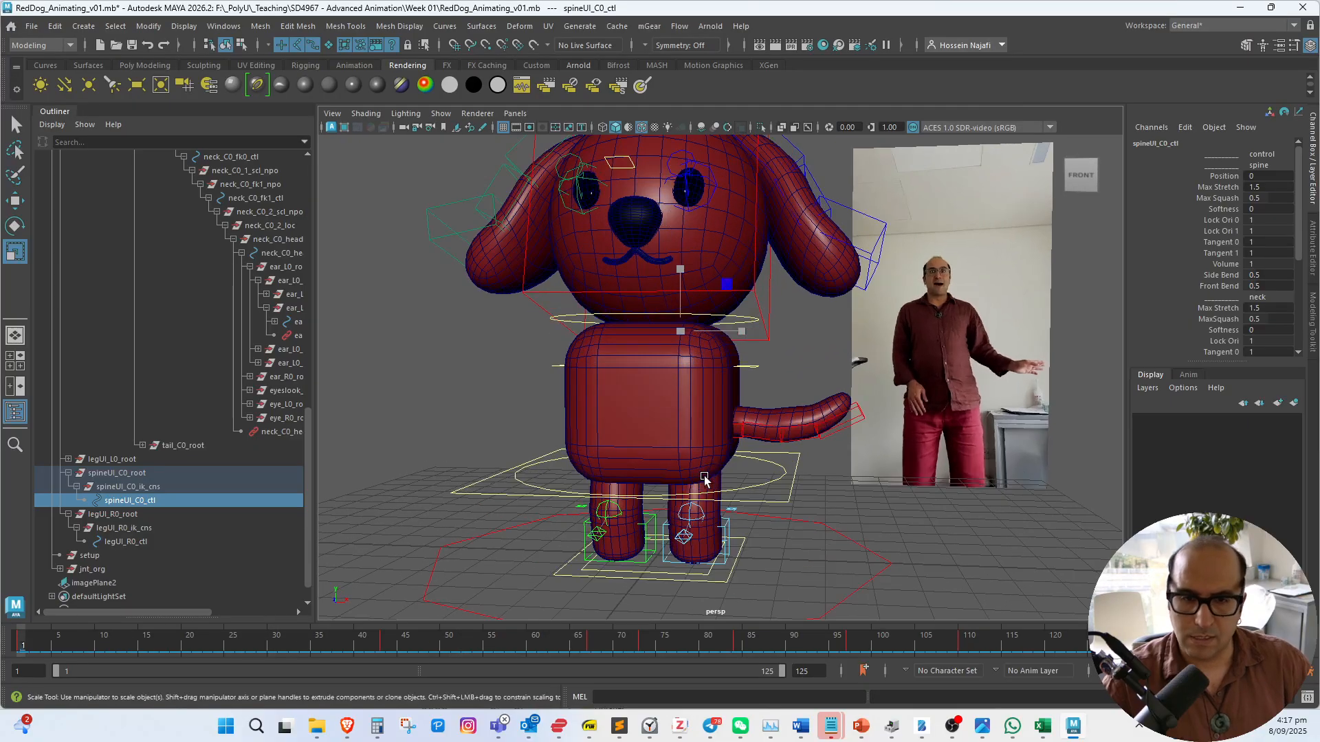
left_click(783, 475)
left_click(789, 493)
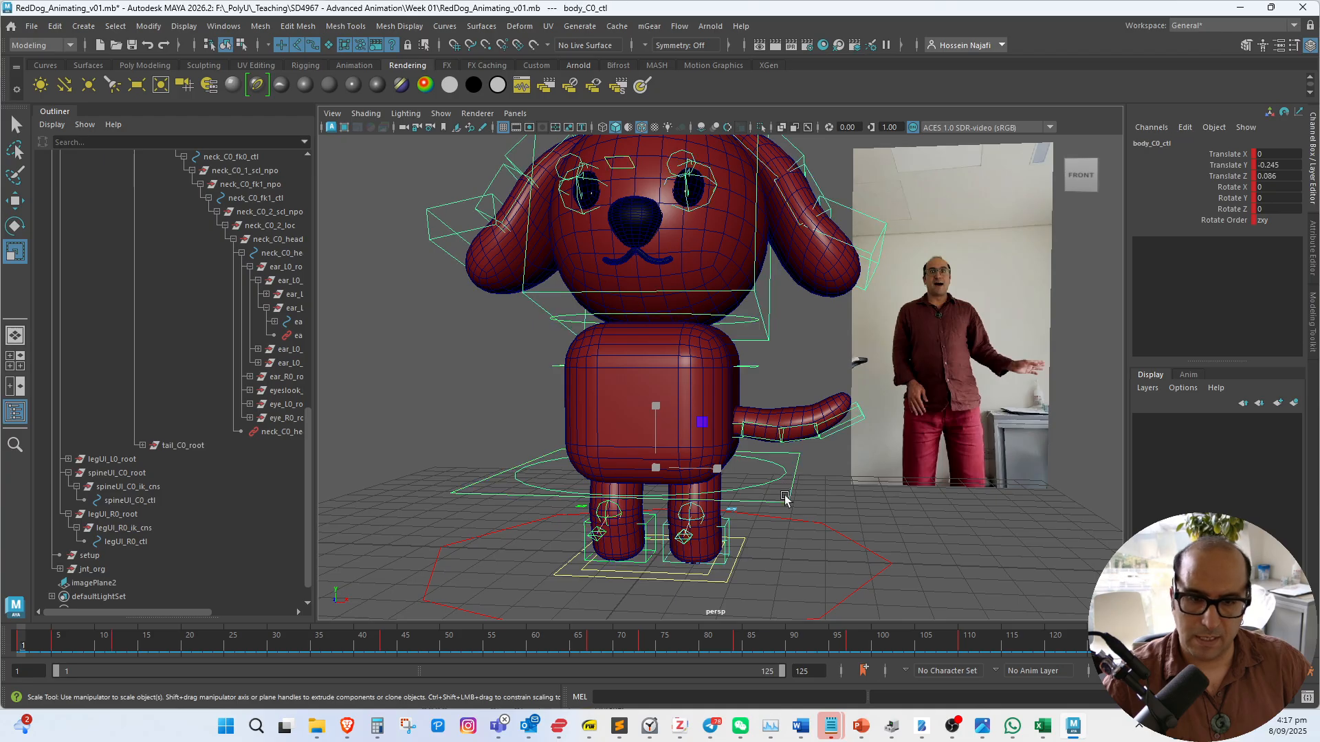
left_click_drag(77, 651, 114, 674)
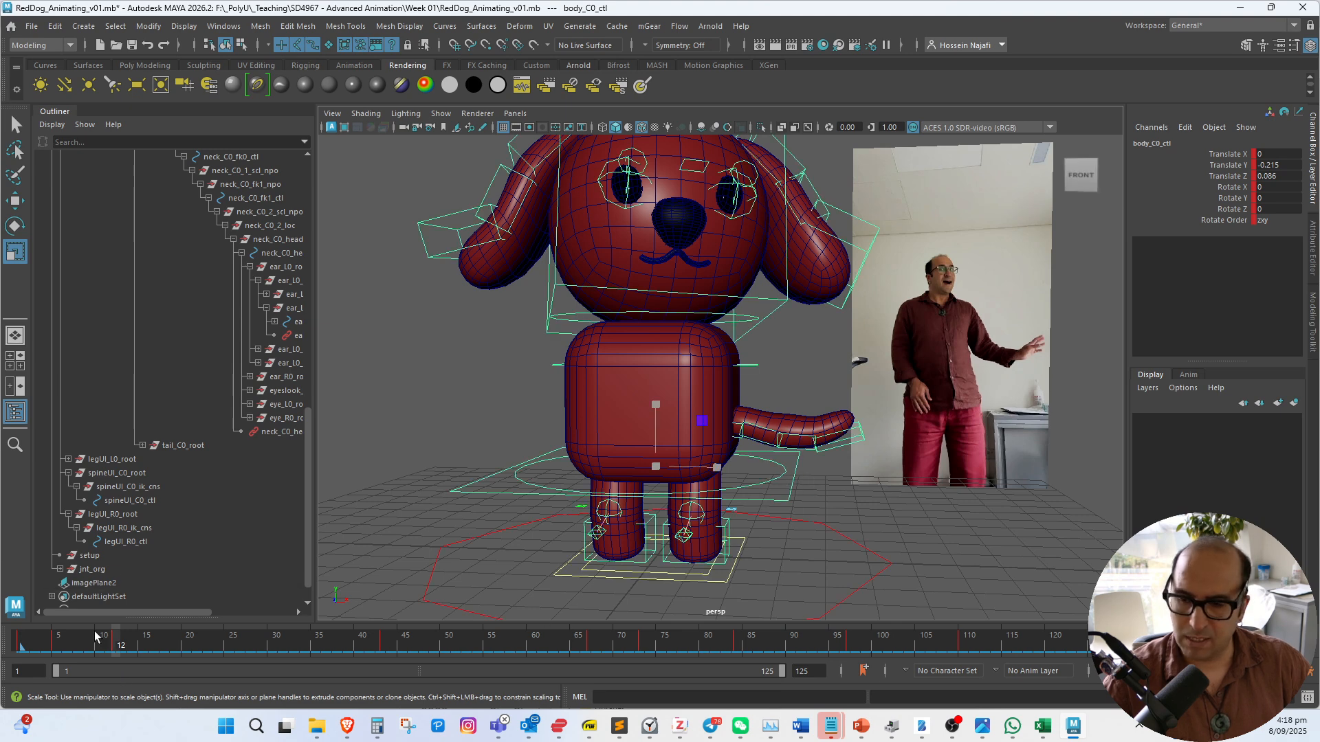
mouse_move(117, 650)
left_mouse_down()
mouse_move(2, 648)
mouse_move(116, 658)
left_mouse_up()
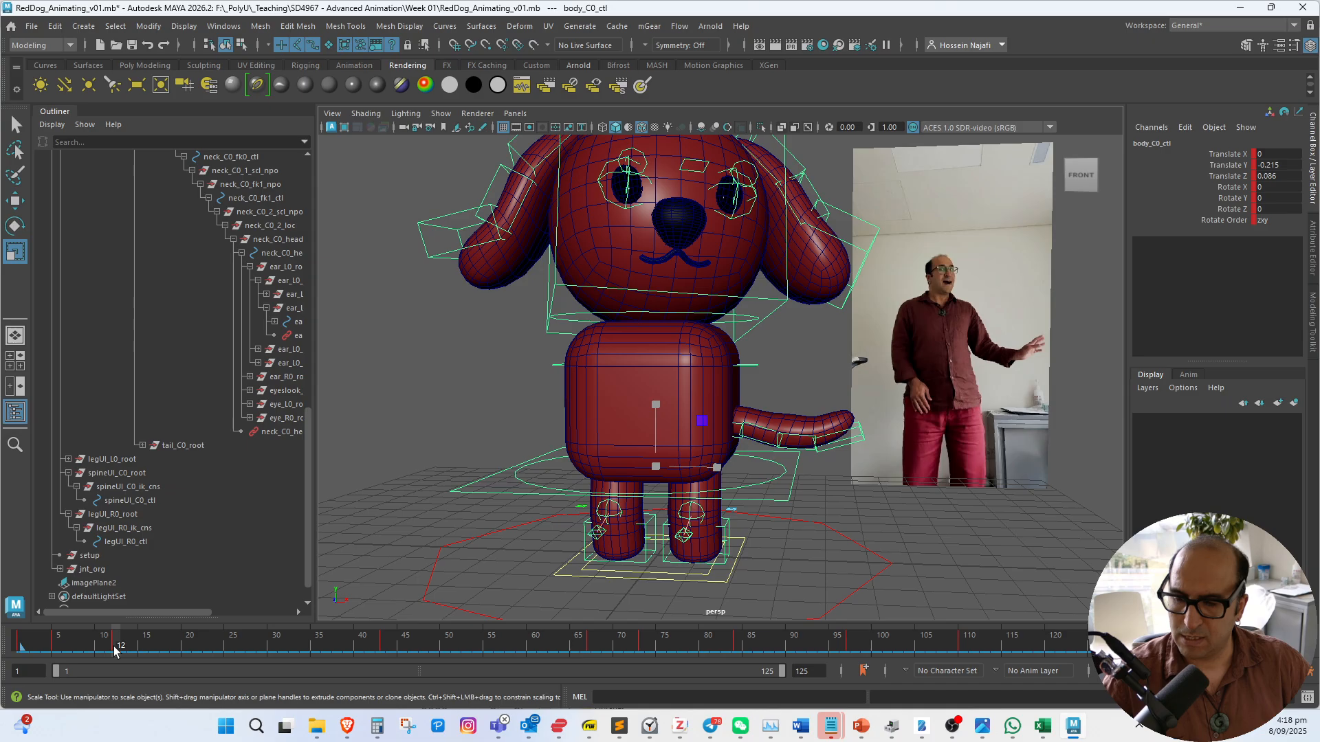
left_click_drag(117, 649, 42, 653)
right_click(67, 645)
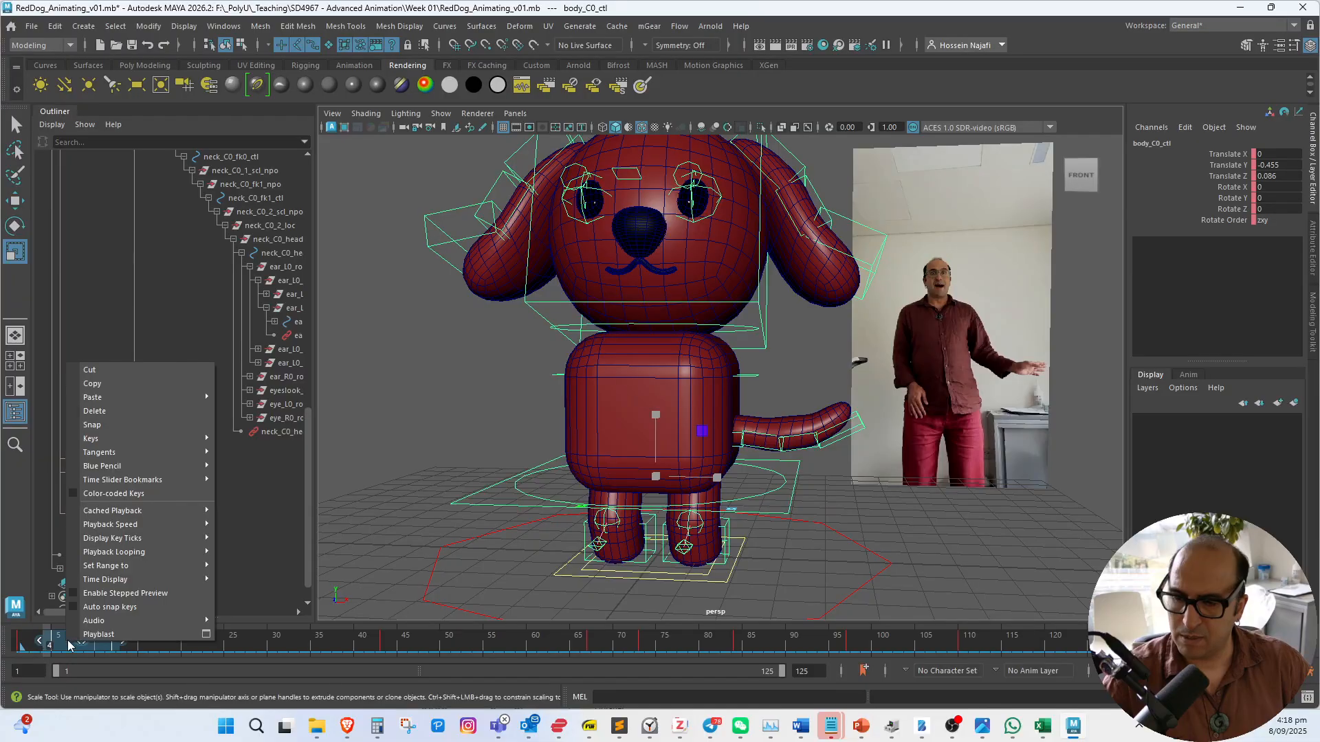
left_click(96, 387)
Paste the copied body control keys at frame 17
left_click_drag(131, 649, 161, 649)
right_click(160, 651)
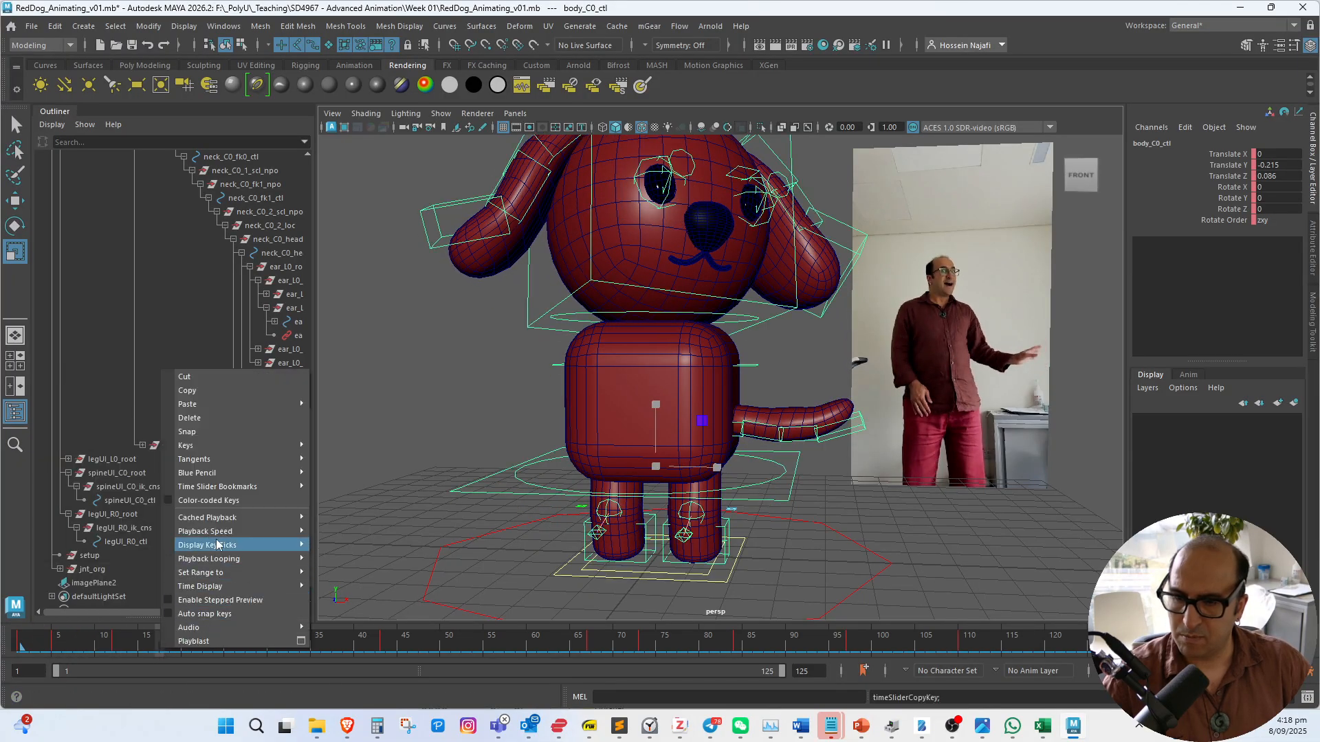
mouse_move(274, 404)
left_click(338, 405)
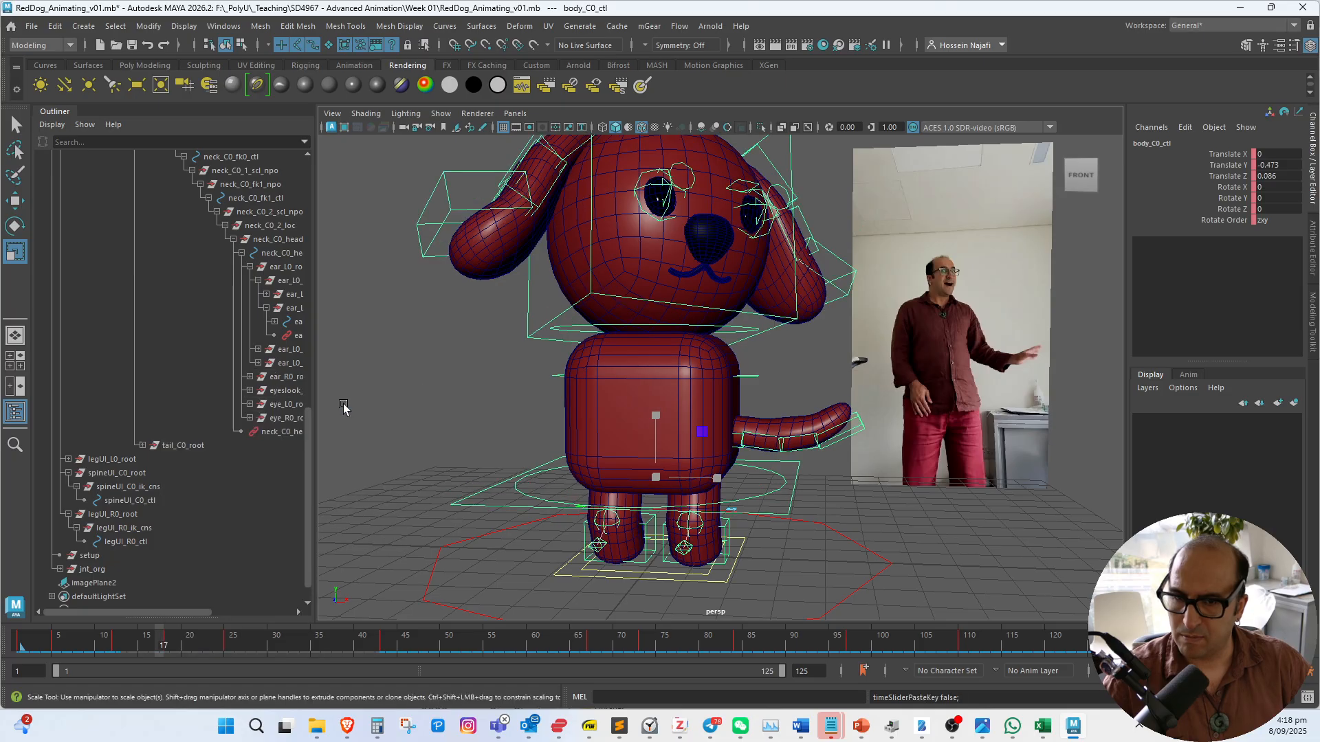
Paste the copied body control keys at frame 30
left_click_drag(159, 649, 273, 666)
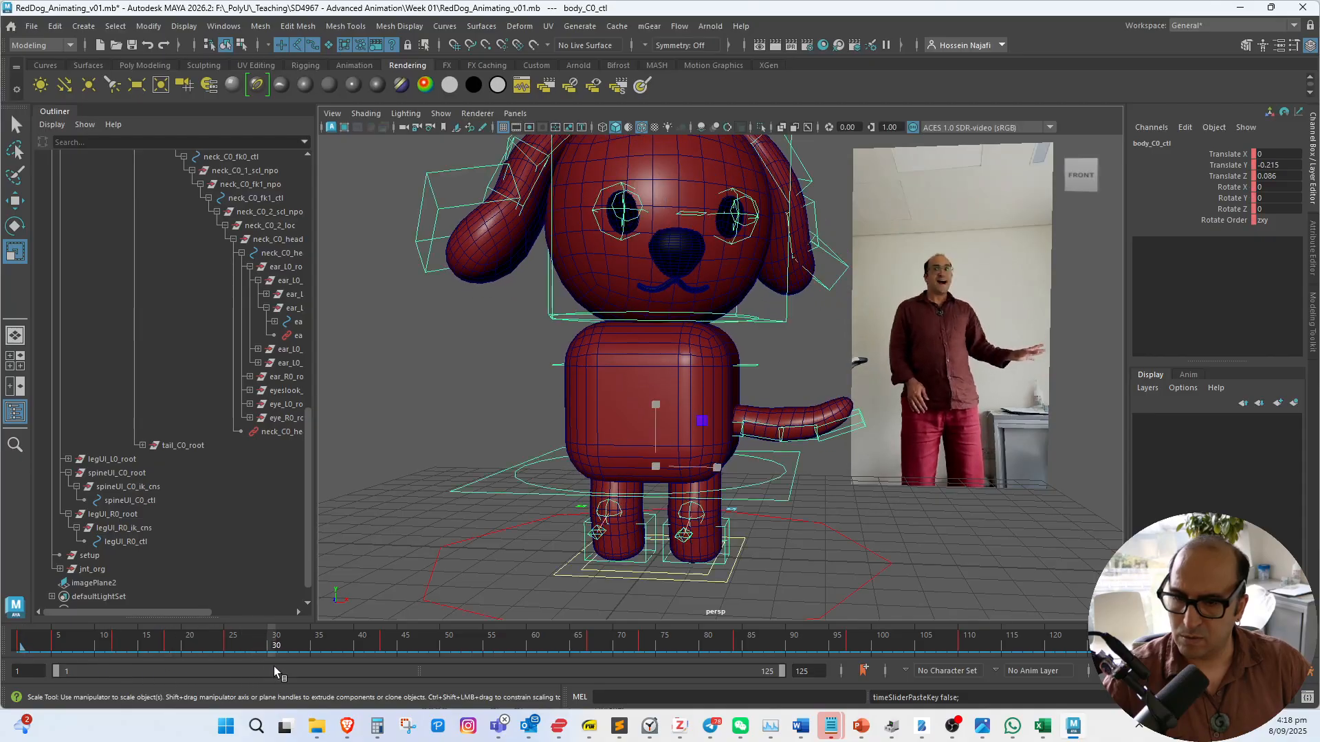
right_click(292, 642)
mouse_move(358, 395)
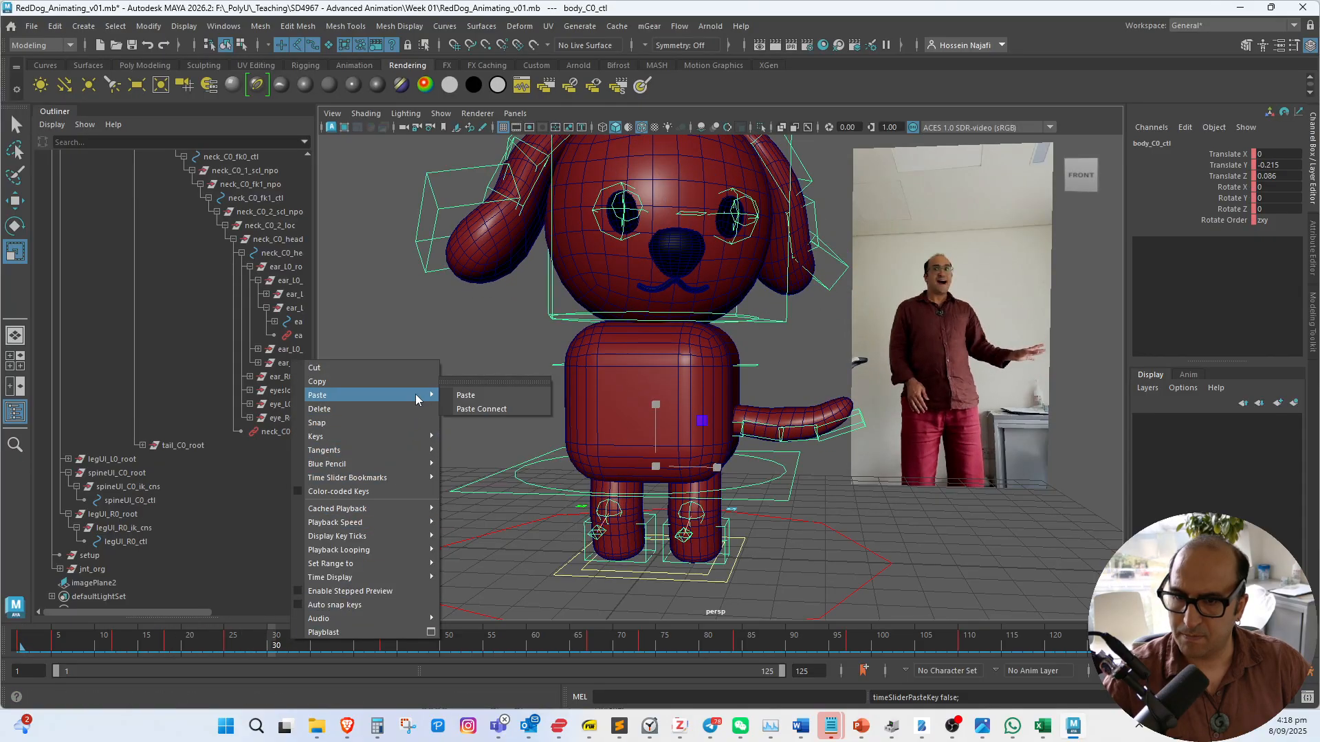
left_click(457, 397)
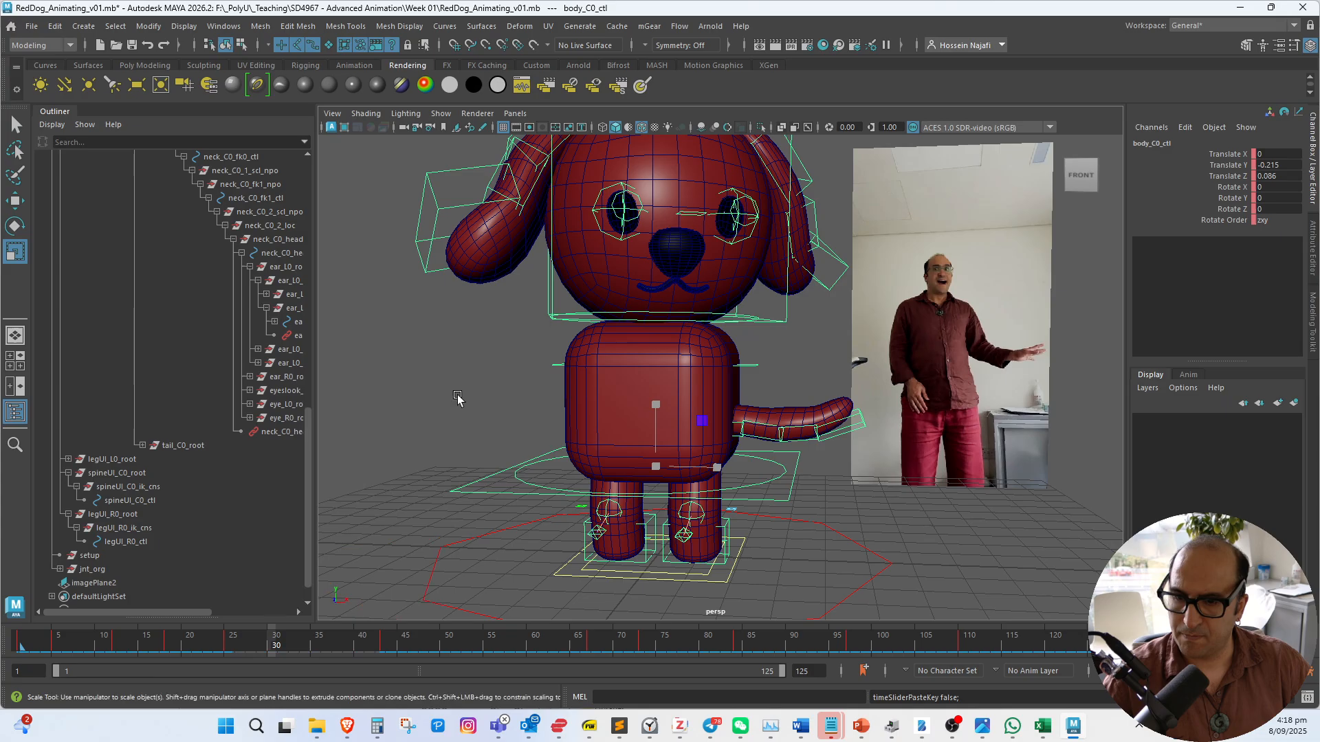
Paste the copied body control keys at frame 49
left_click(439, 650)
right_click(439, 646)
mouse_move(554, 440)
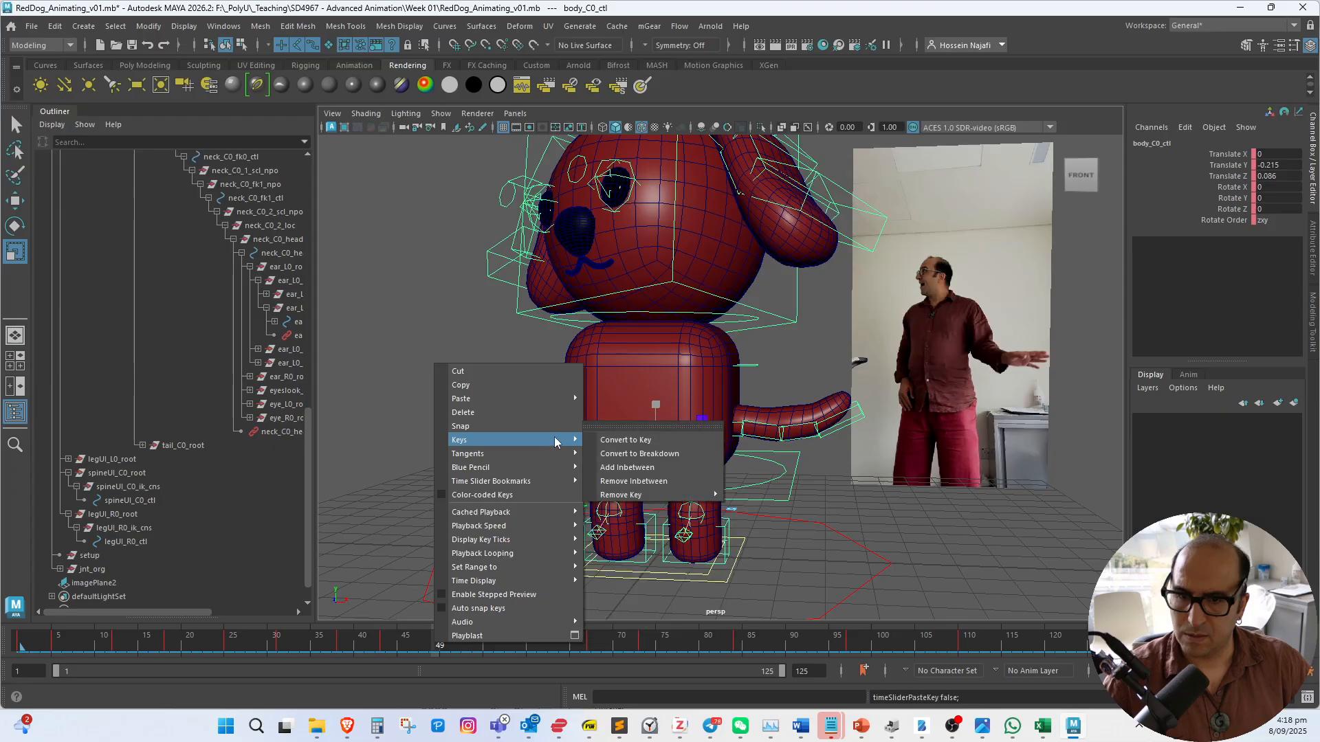
mouse_move(522, 399)
left_click(622, 400)
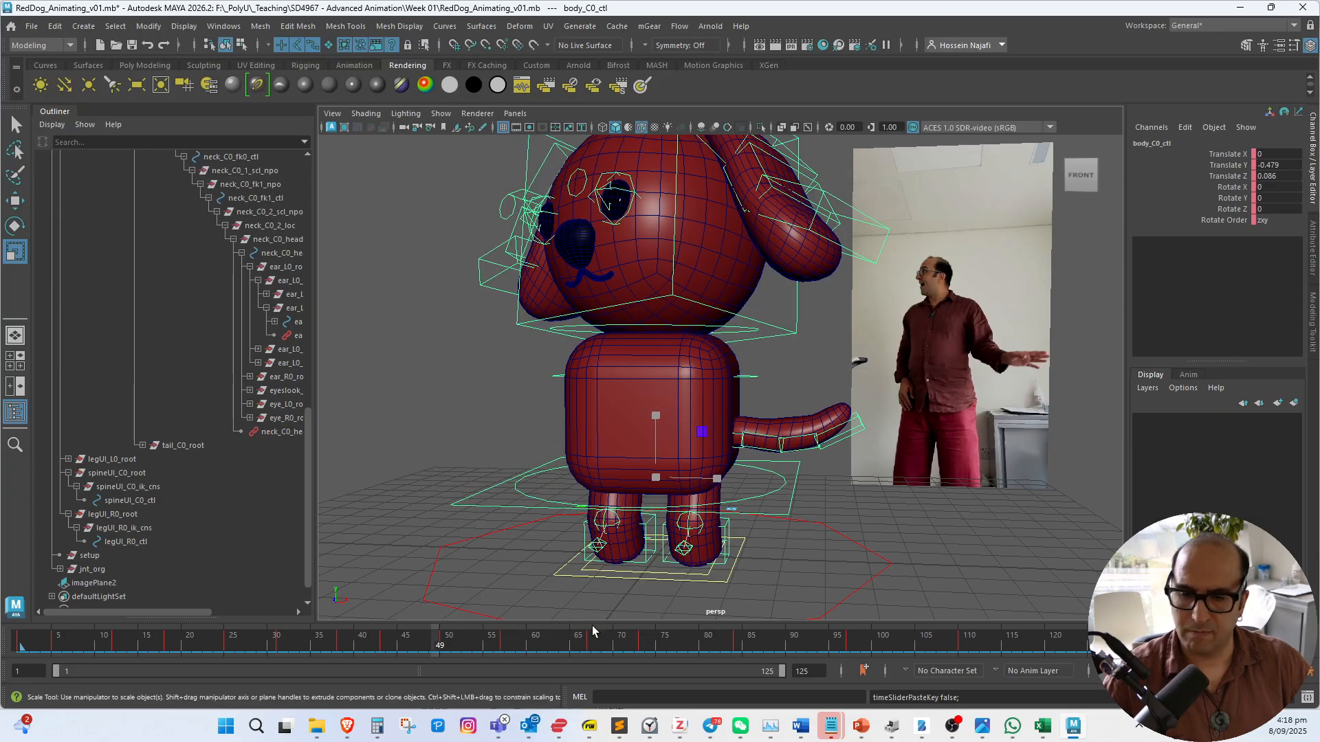
Play the animation from frame 1 to review the repeated body dips, and return to the first frame
left_click_drag(435, 641, 18, 650)
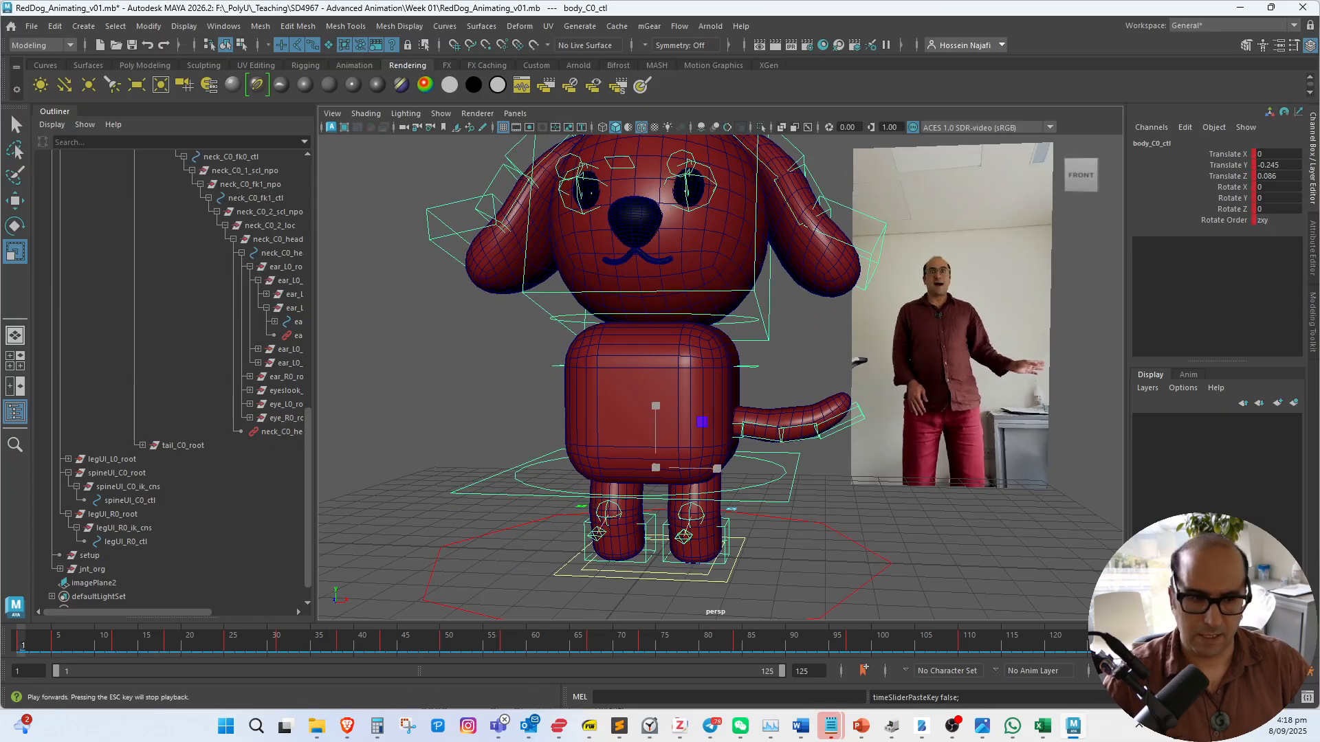
key("alt+v")
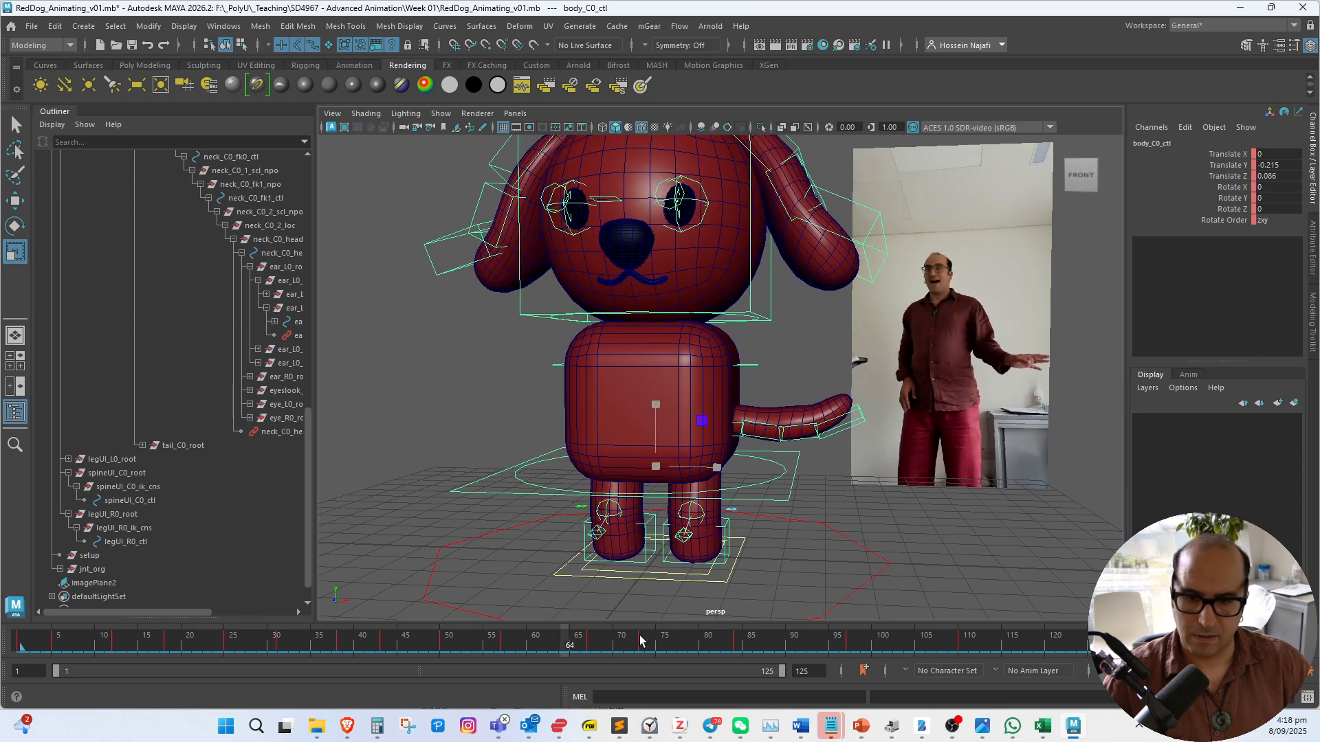
middle_click_drag(890, 465, 884, 507, "alt")
right_click_drag(883, 507, 795, 497, "alt")
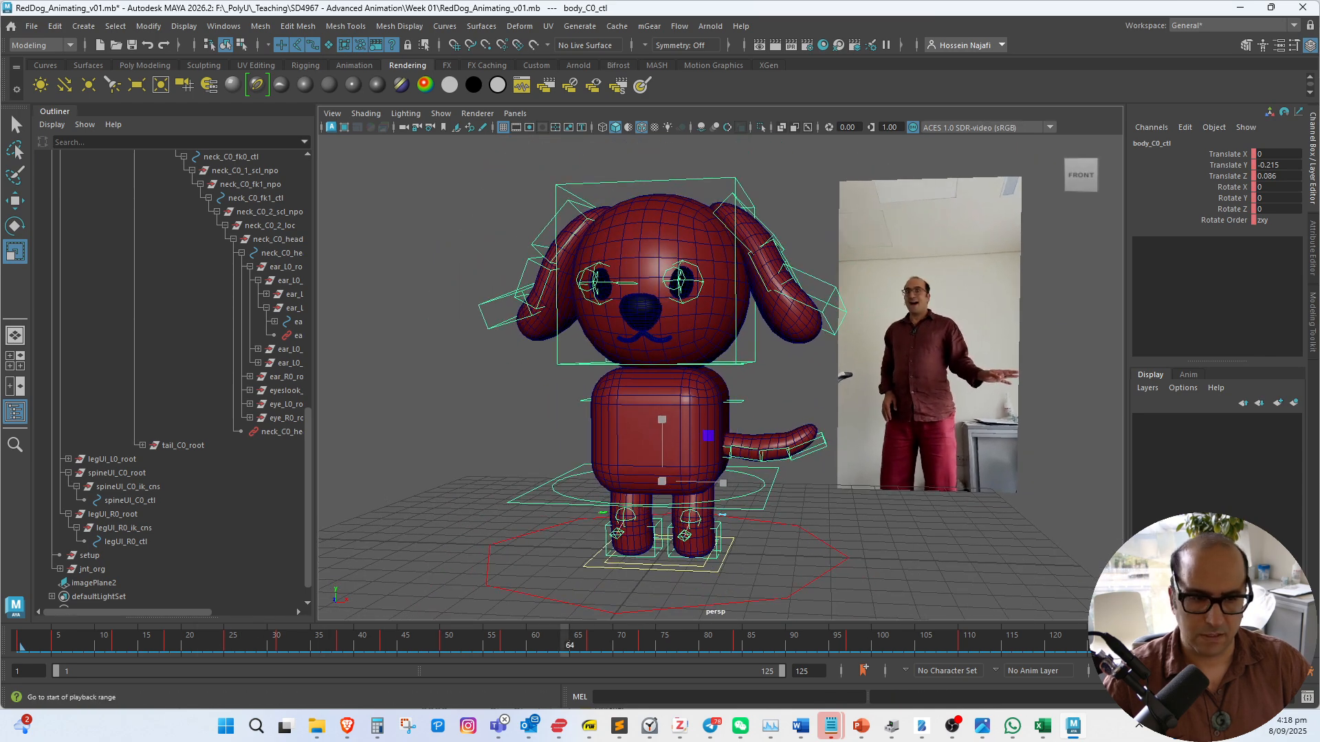
left_click(1157, 641)
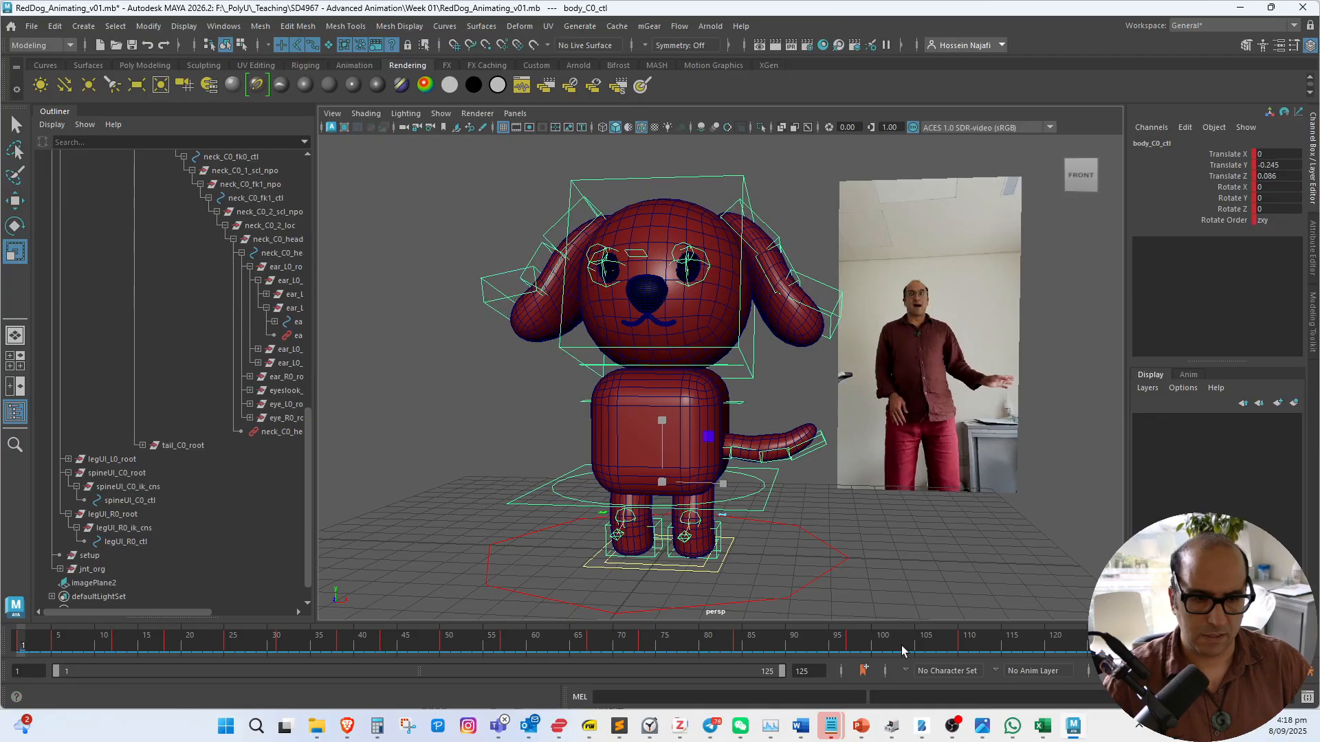
Set the playback speed to Real-time
right_click(906, 640)
mouse_move(974, 562)
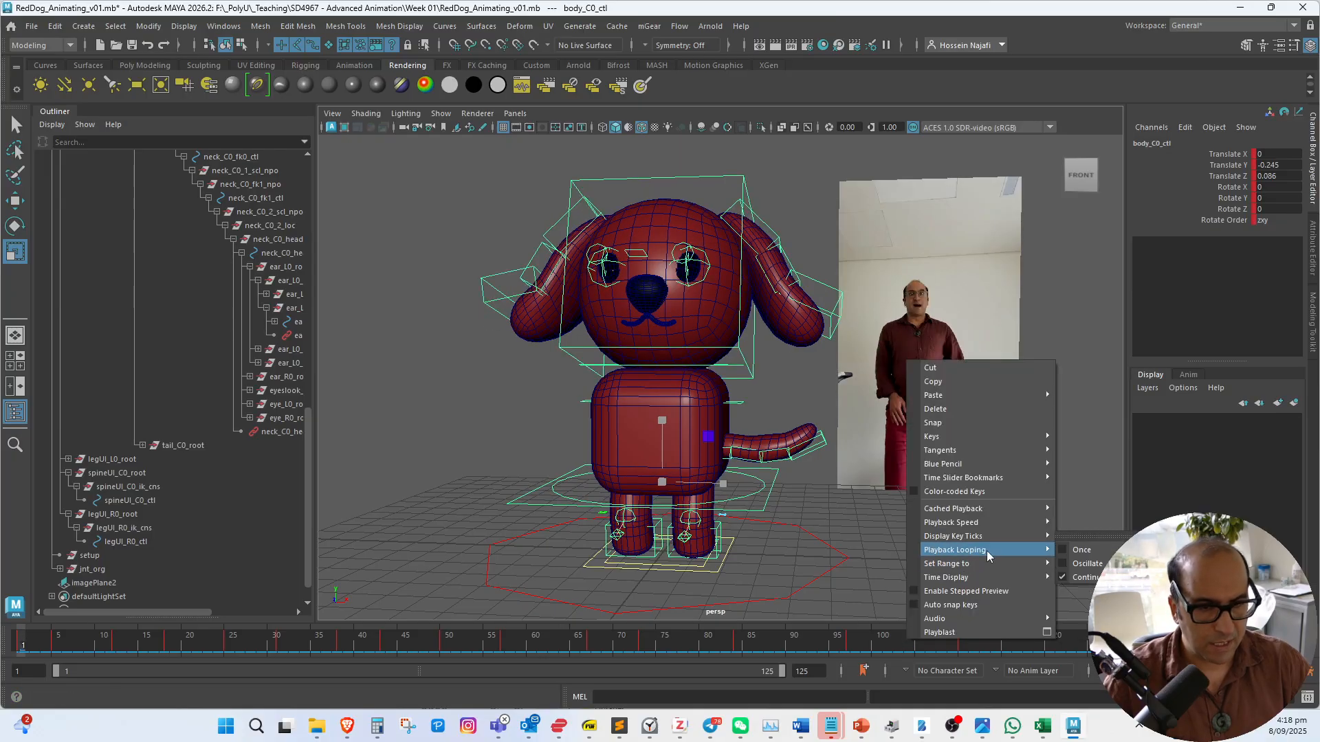
mouse_move(996, 523)
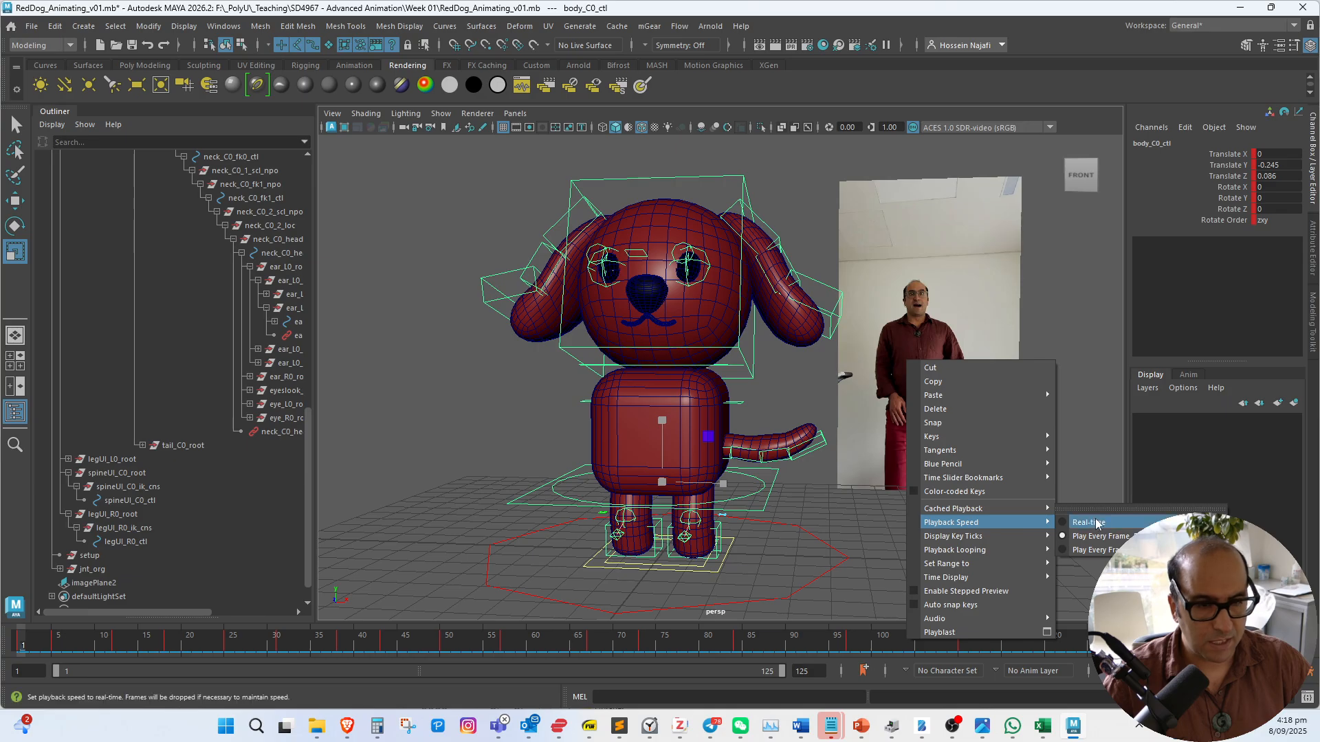
left_click(1096, 523)
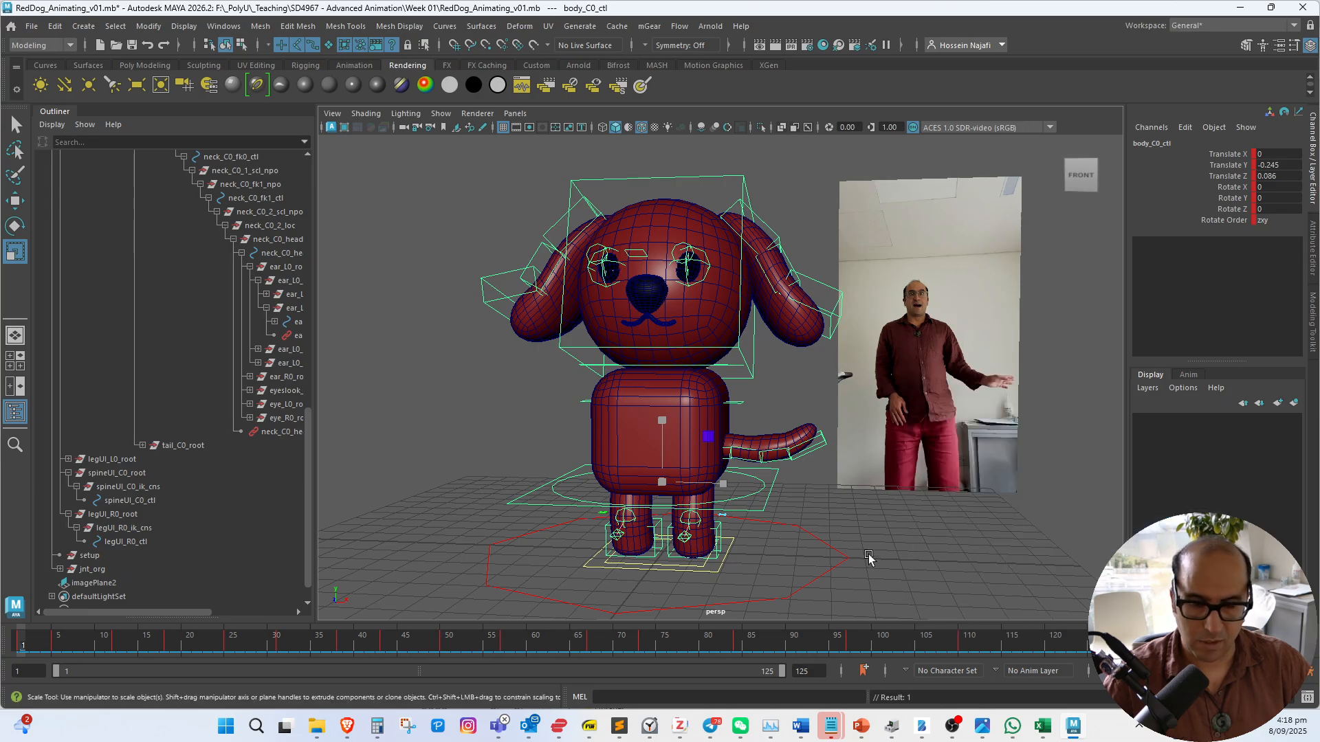
Play the animation at real-time speed, checking the dog's body motion against the reference video, and stop it near the end
left_click_drag(871, 558, 867, 556, "alt")
left_click(1247, 645)
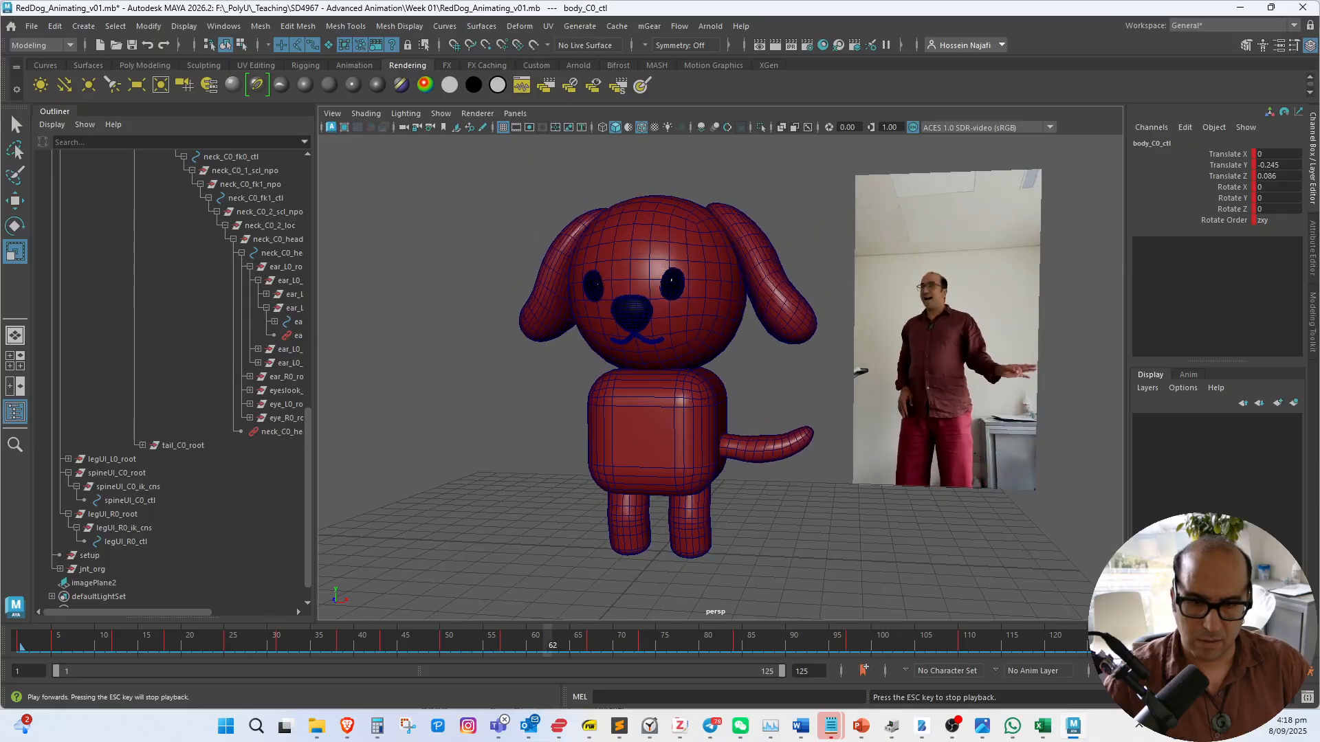
key("Escape")
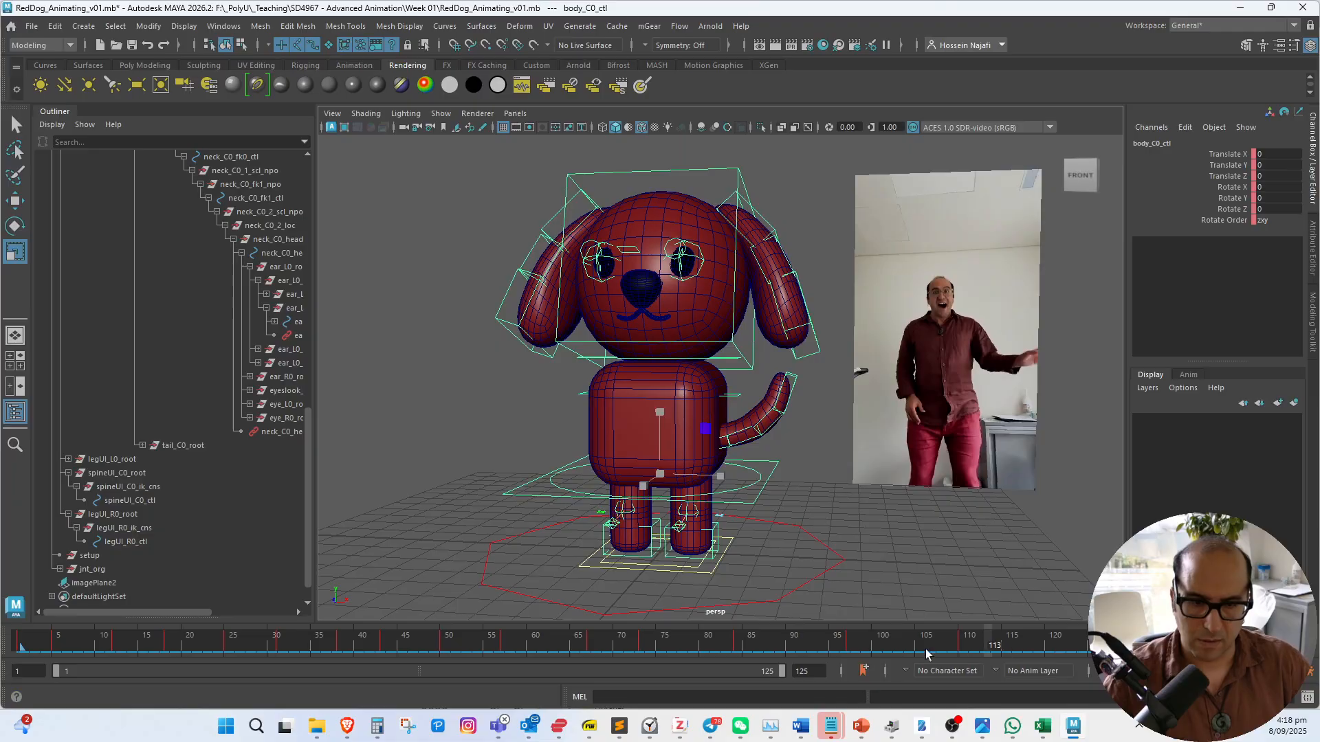
Paste the copied body control keys at frame 113
left_click(939, 646)
right_click(985, 647)
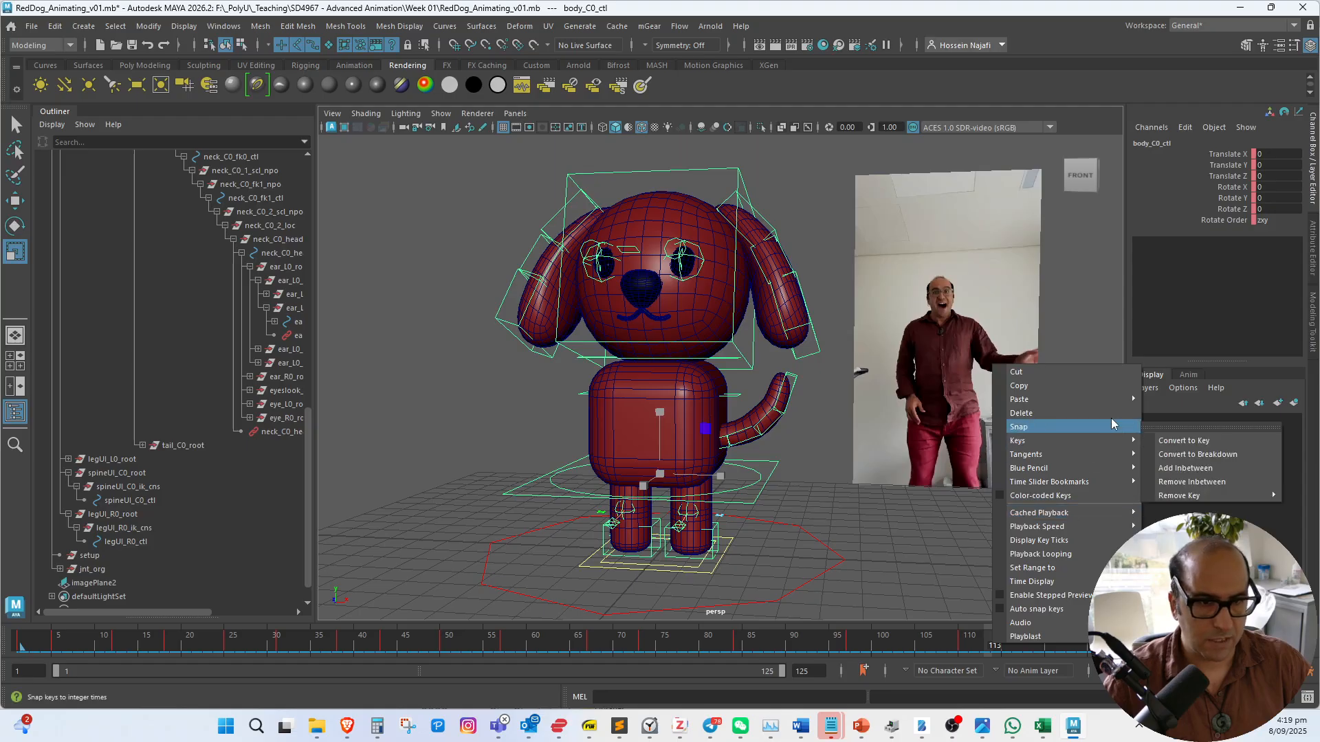
left_click(1160, 398)
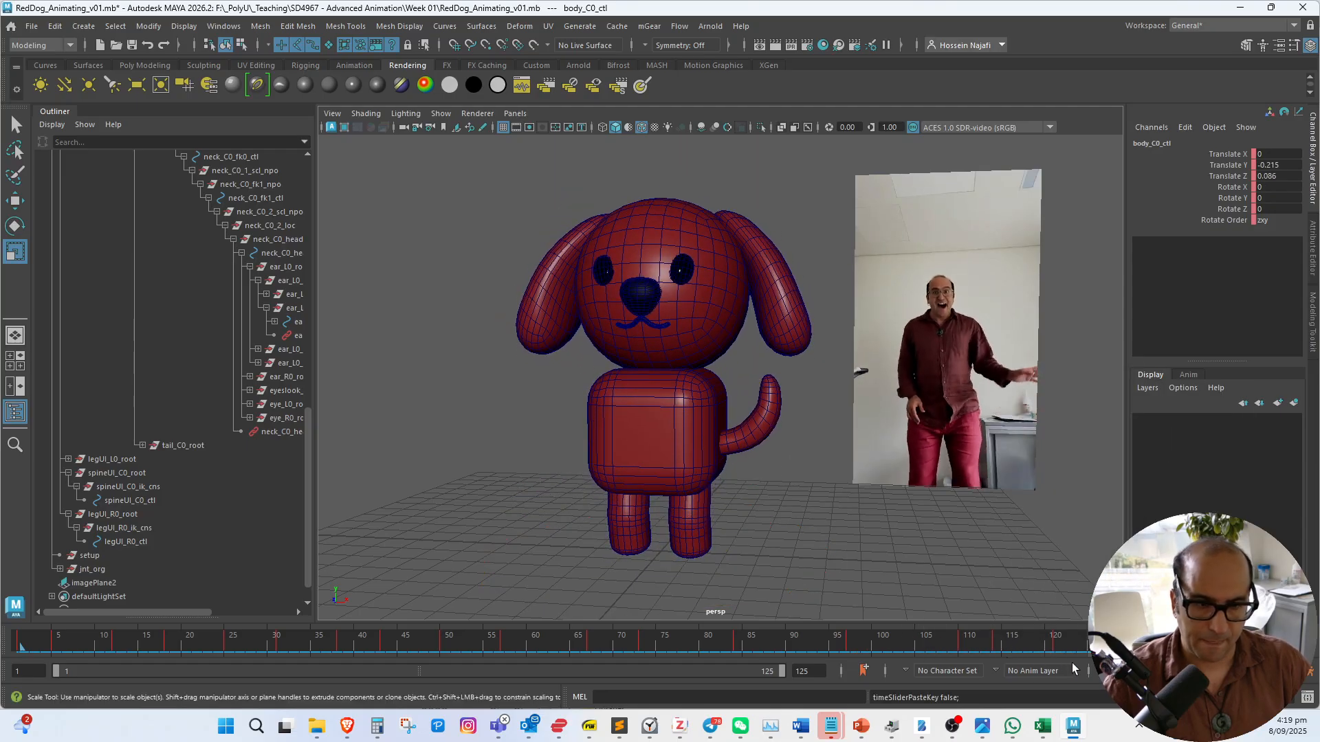
Replay the animation from the first frame to review the body motion, and return to frame 1
left_click(1239, 641)
left_click(1161, 642)
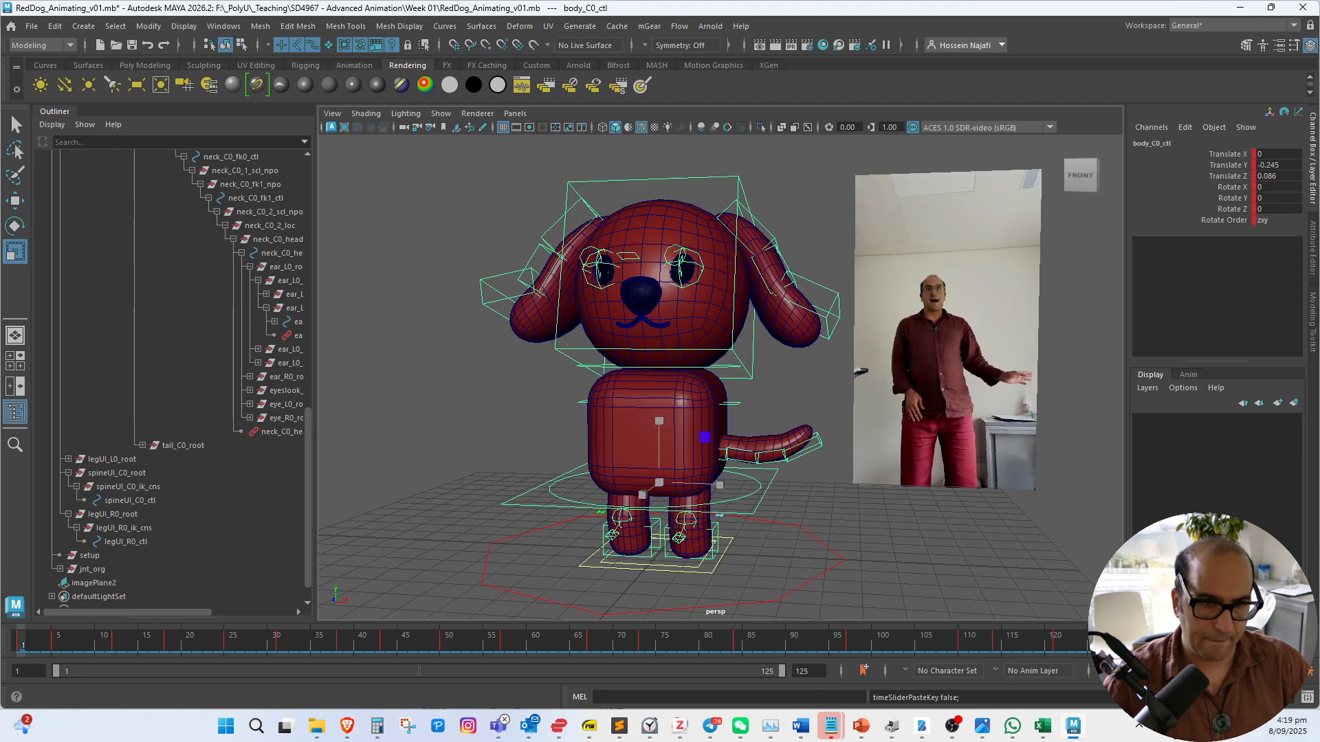
left_click(1239, 642)
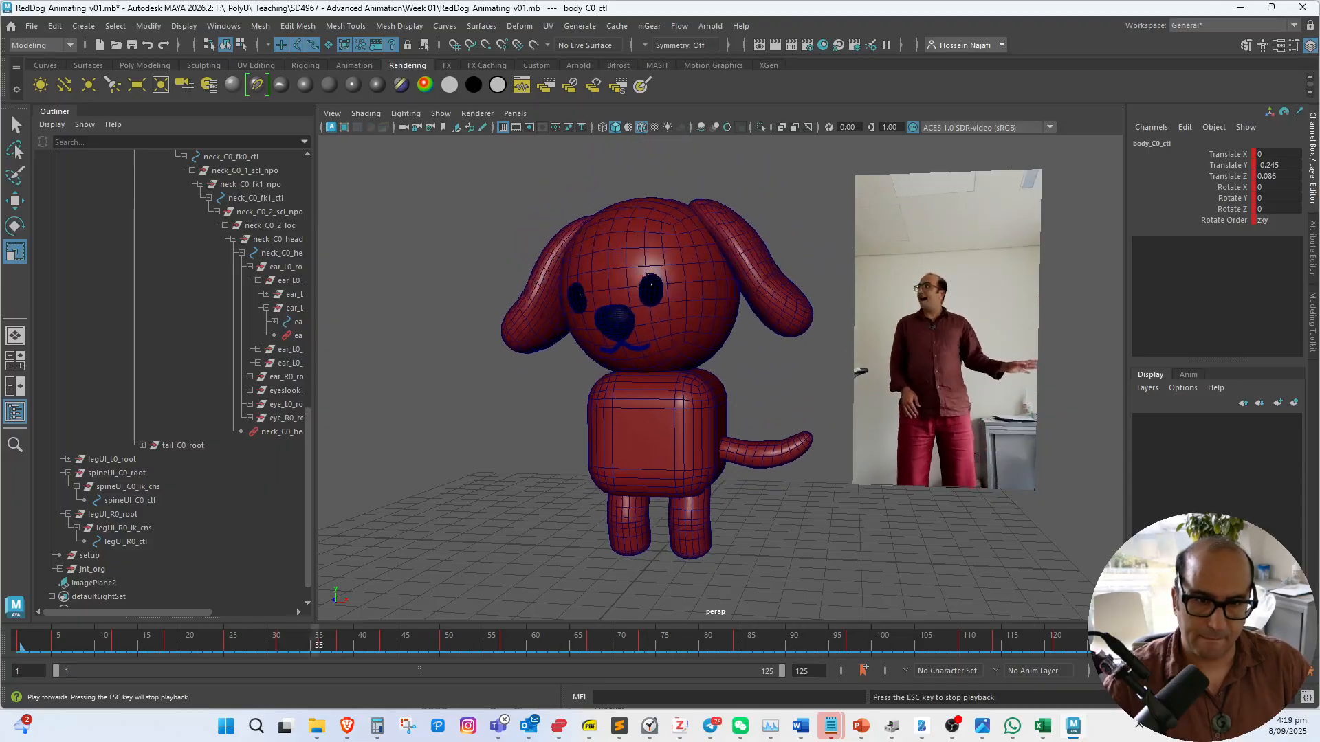
key("Escape")
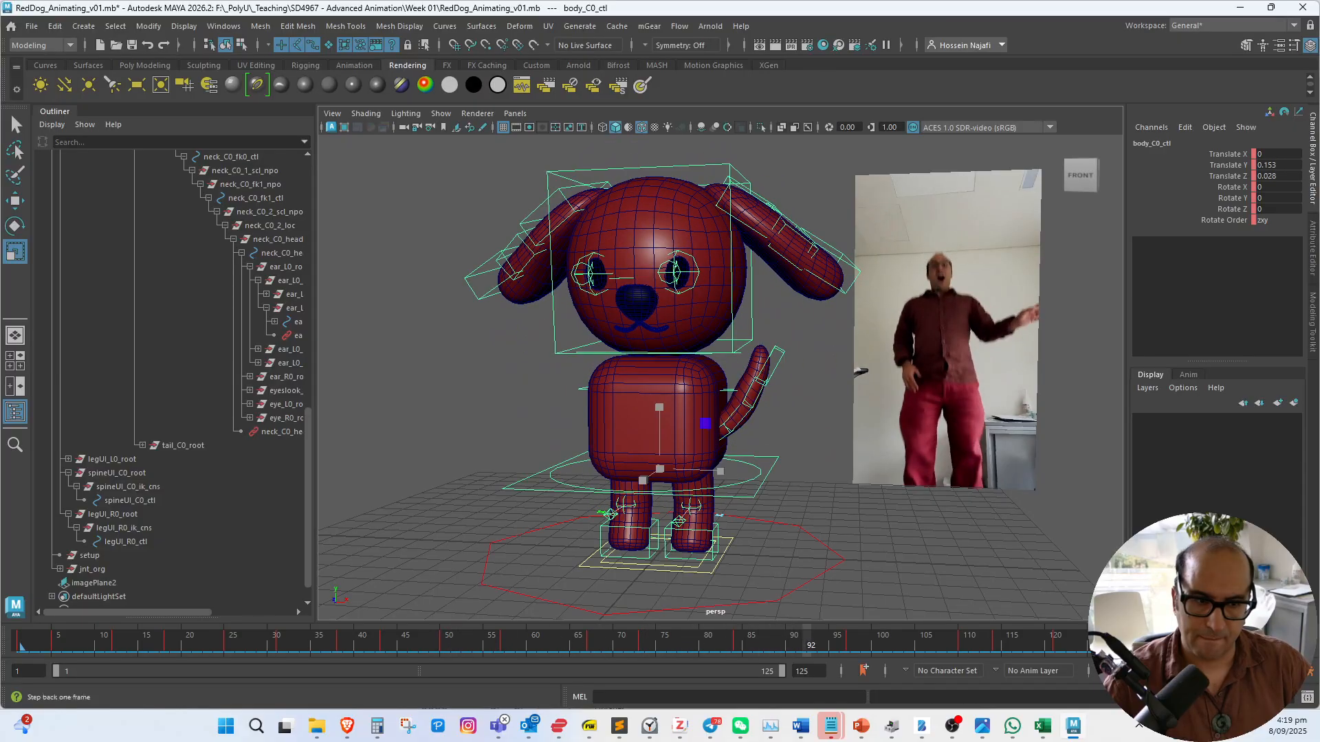
key("alt+shift+v")
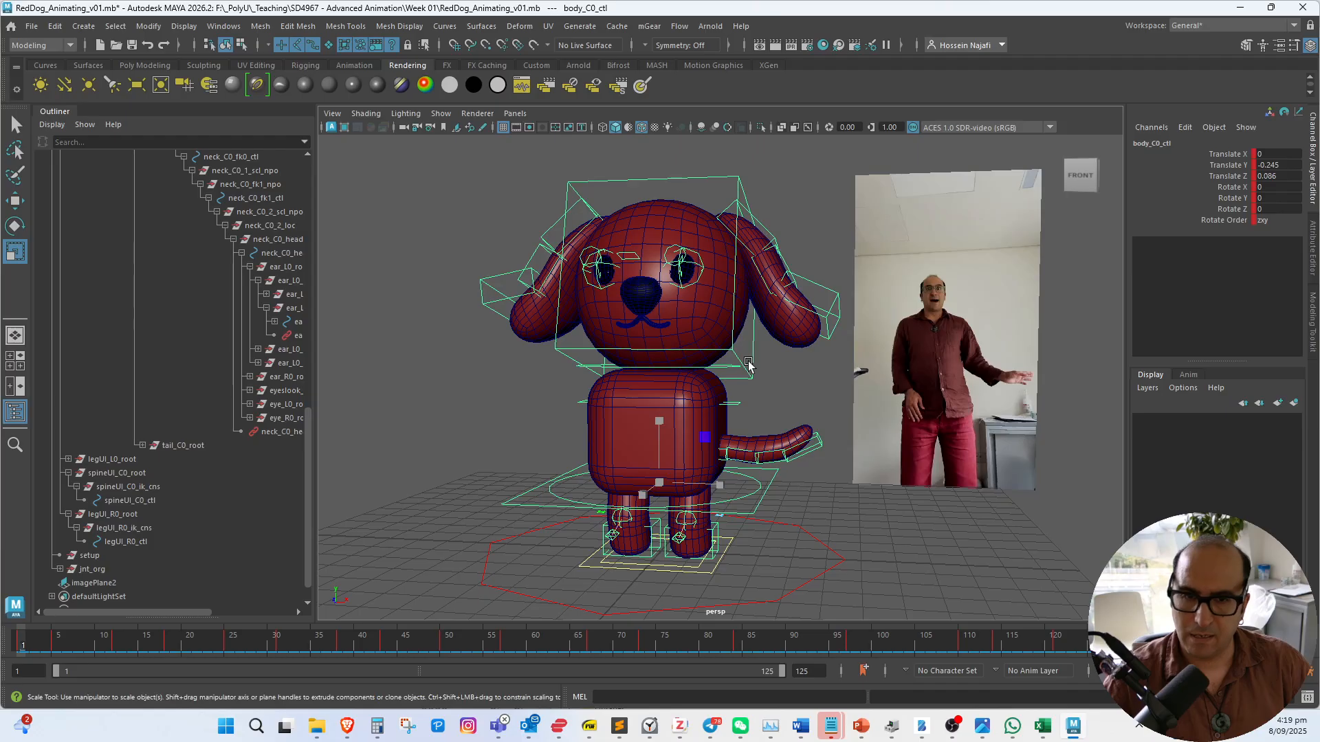
Select the head control and shift its key at frame 67 several frames earlier on the timeline
left_click(748, 364)
left_click(745, 380)
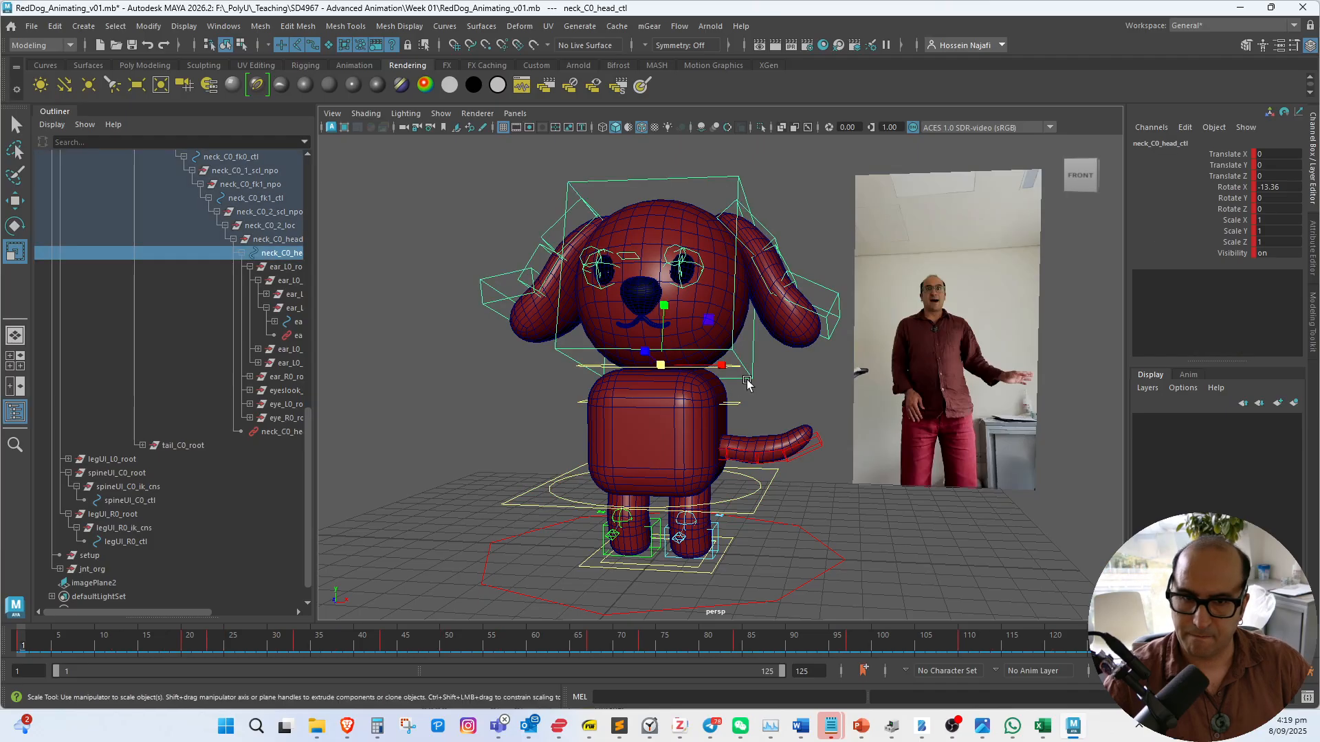
left_click_drag(181, 640, 588, 677)
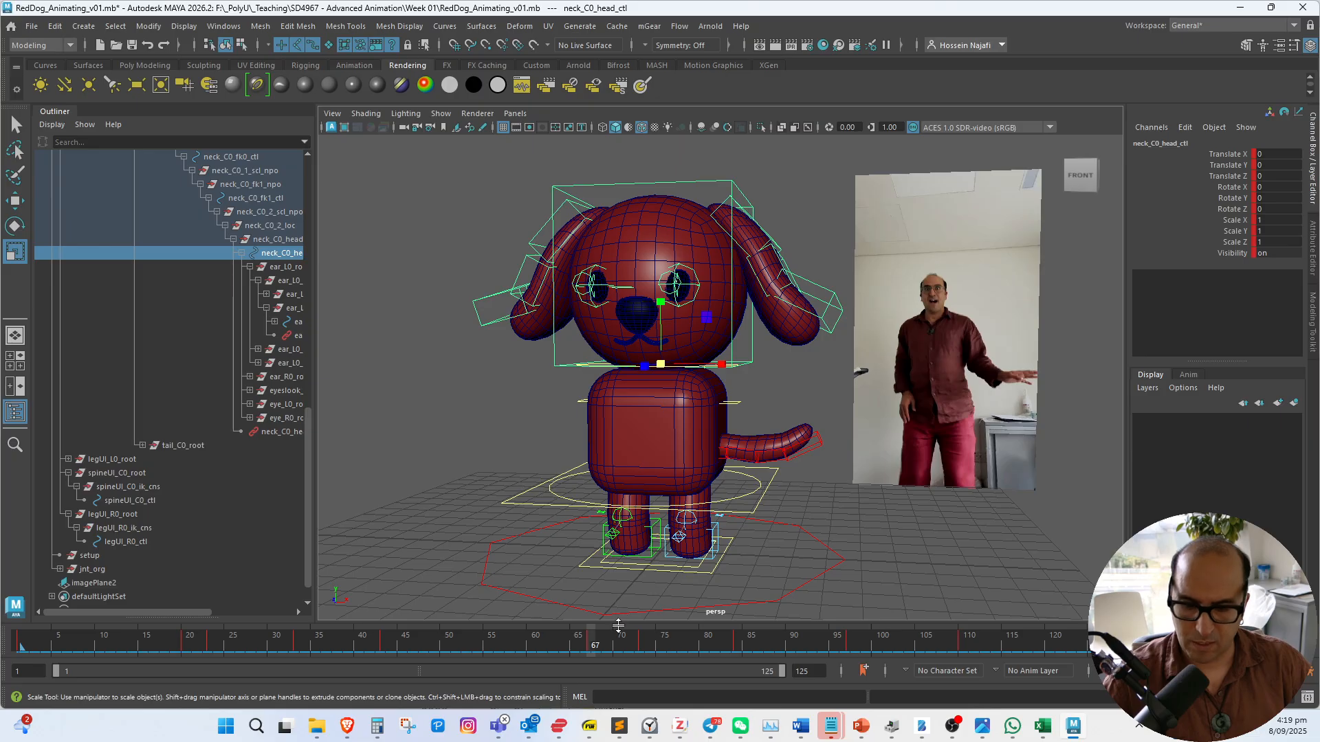
left_click_drag(606, 646, 559, 646, "shift")
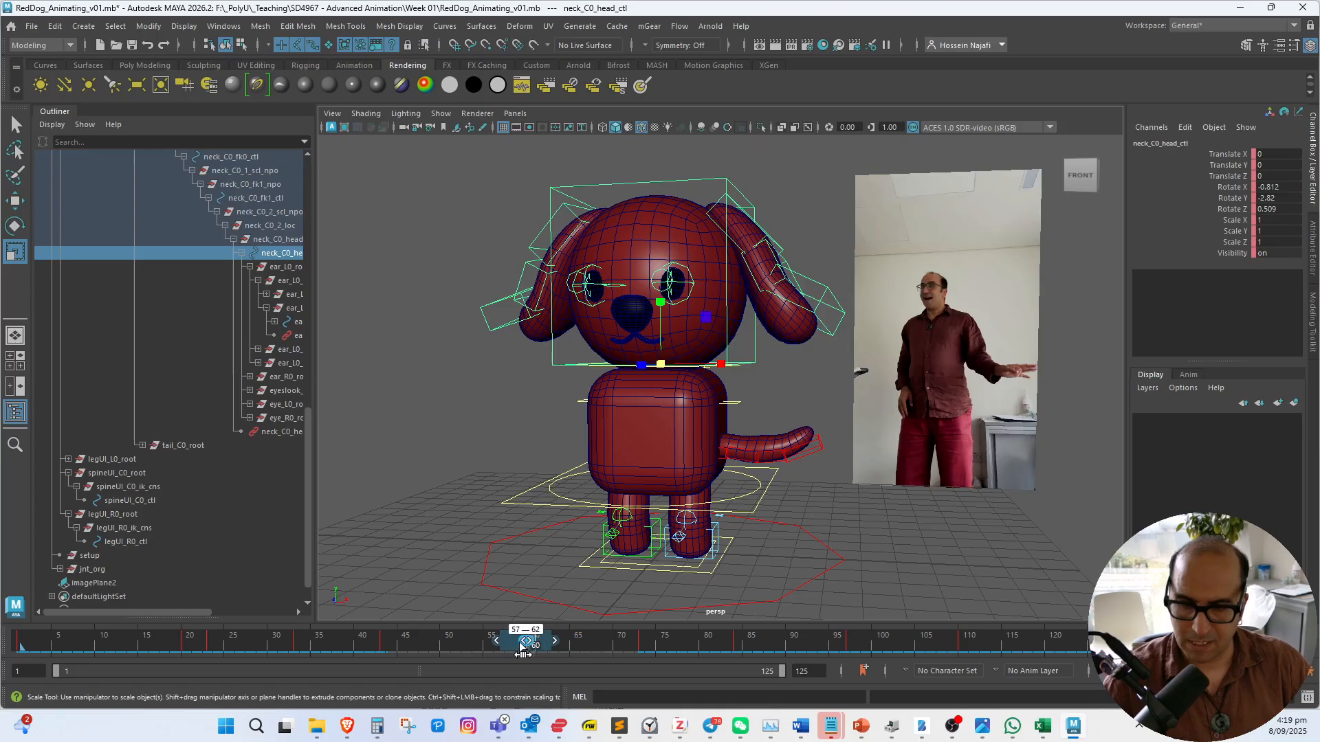
Play the animation from frame 1 to check the retimed head movement, and stop it near the end
left_click_drag(416, 647, 18, 648)
key("alt+v")
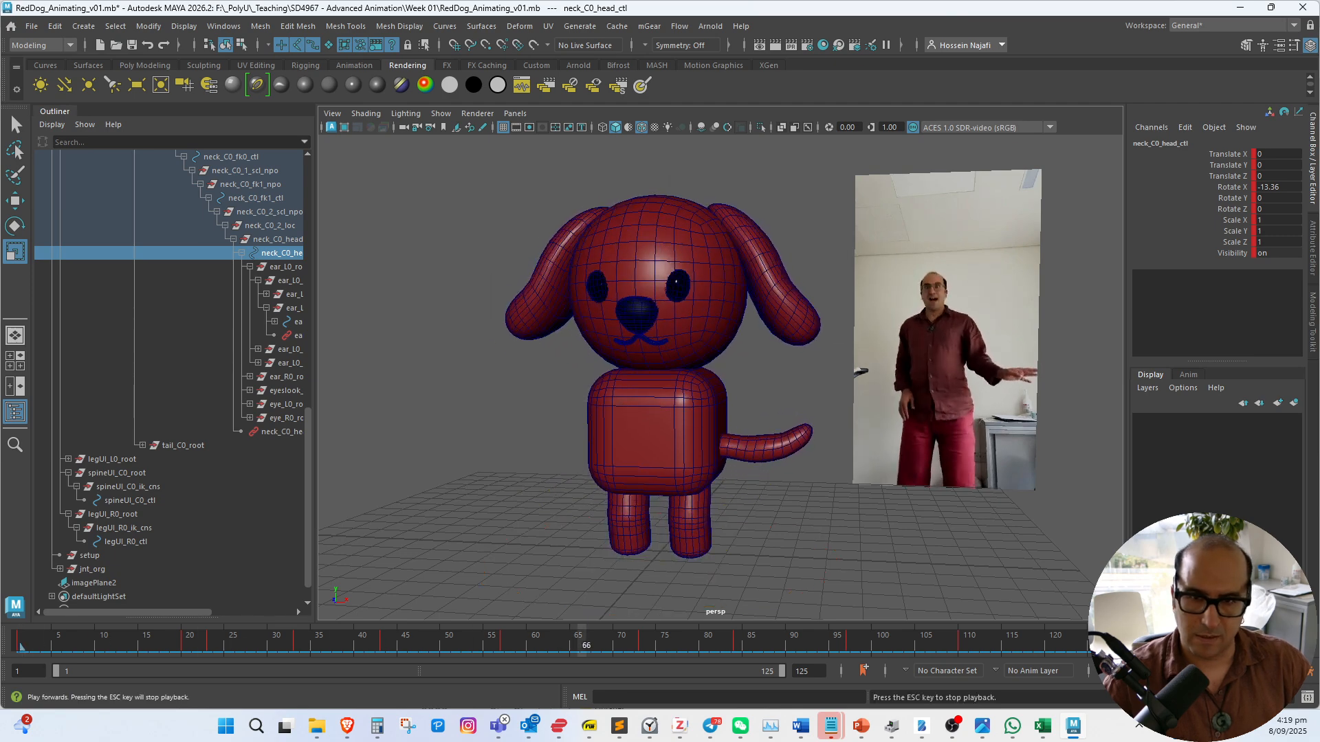
key("Escape")
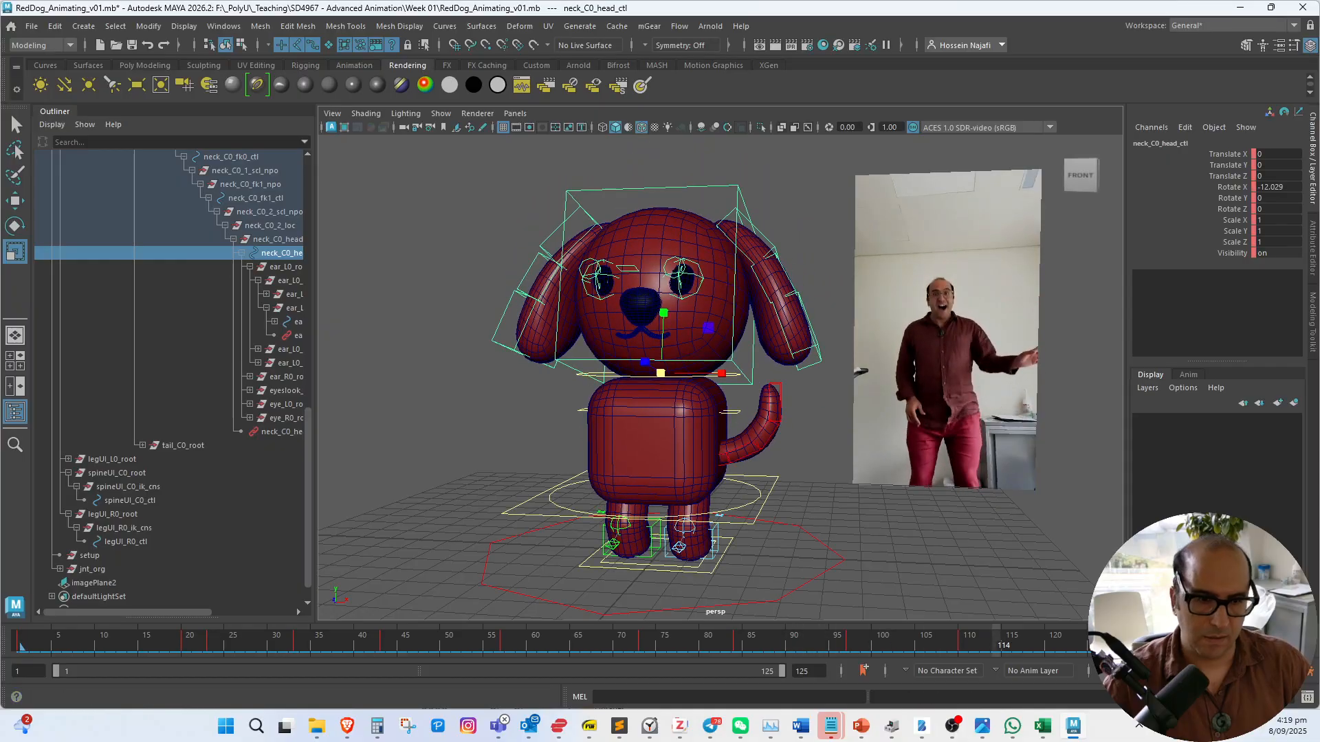
Set the playback speed to Play Every Frame, Max Real-time, and play the animation to compare the dog with the reference video
right_click(1034, 644)
mouse_move(1146, 521)
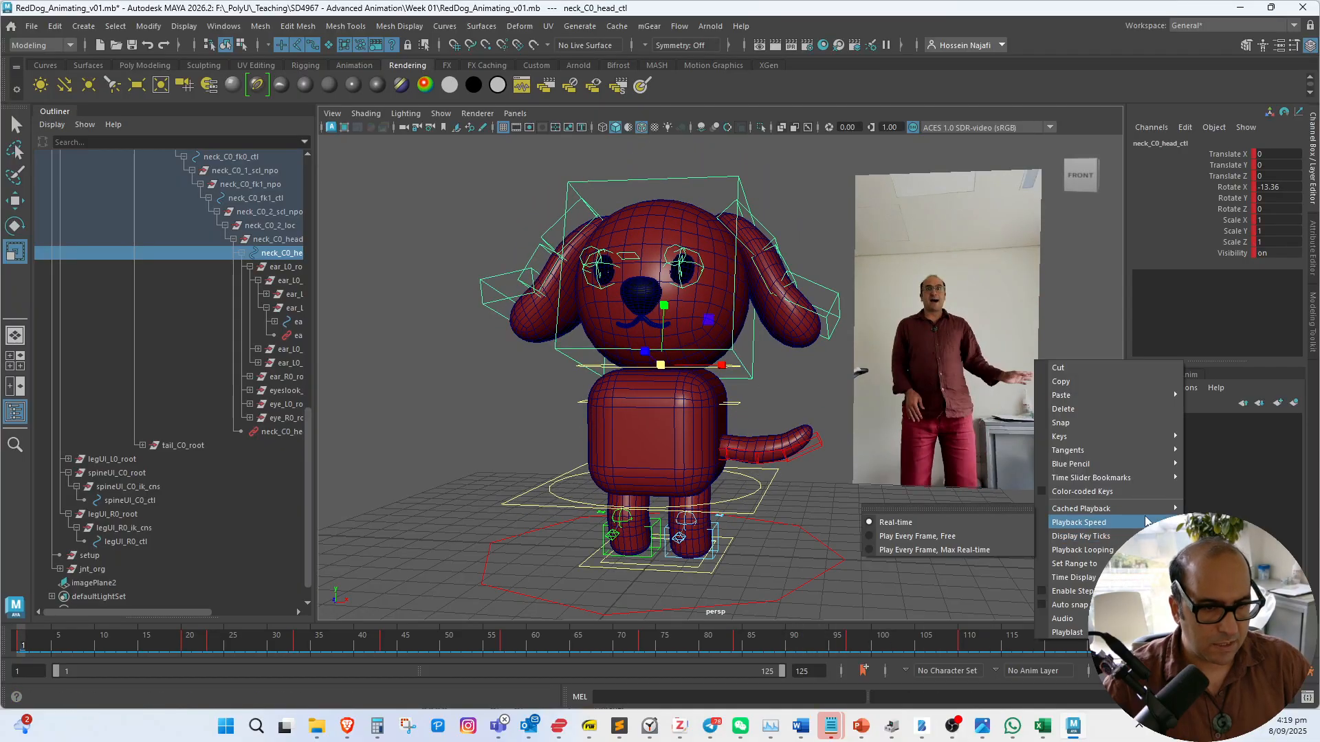
left_click(976, 551)
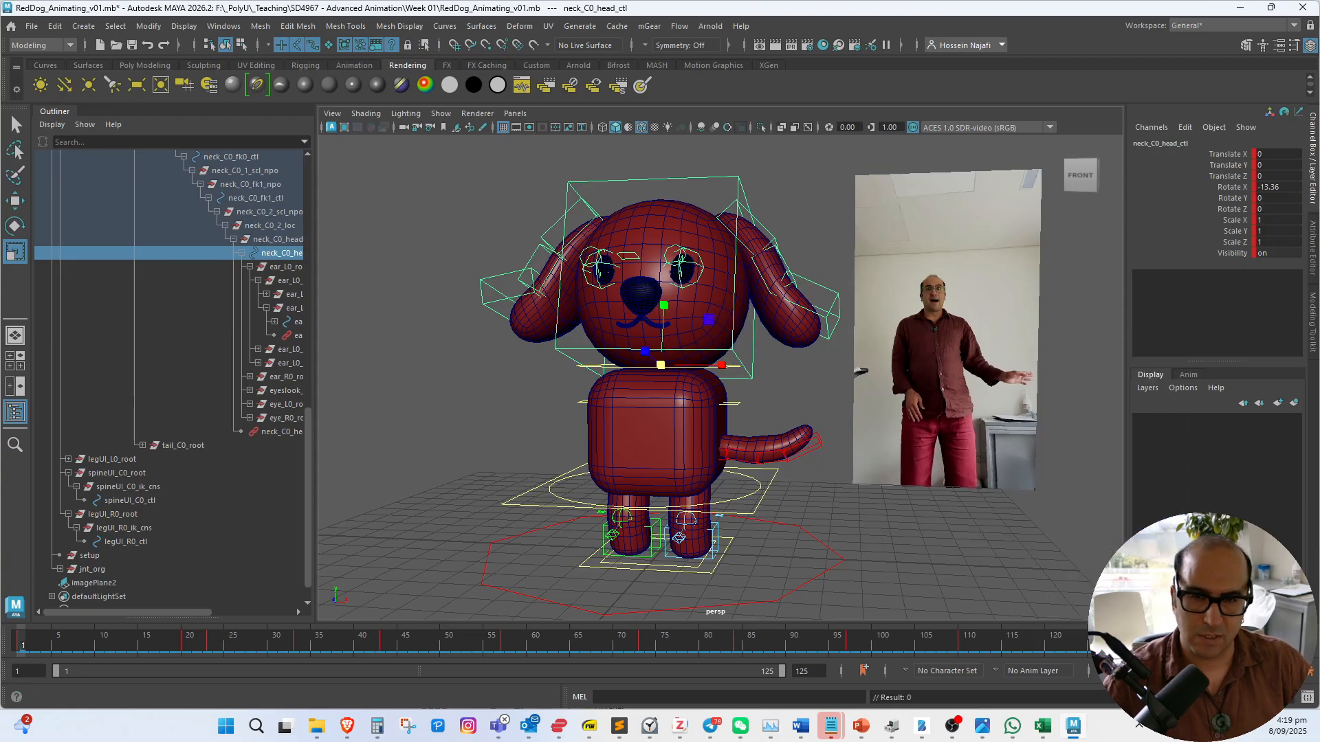
left_click(1169, 670)
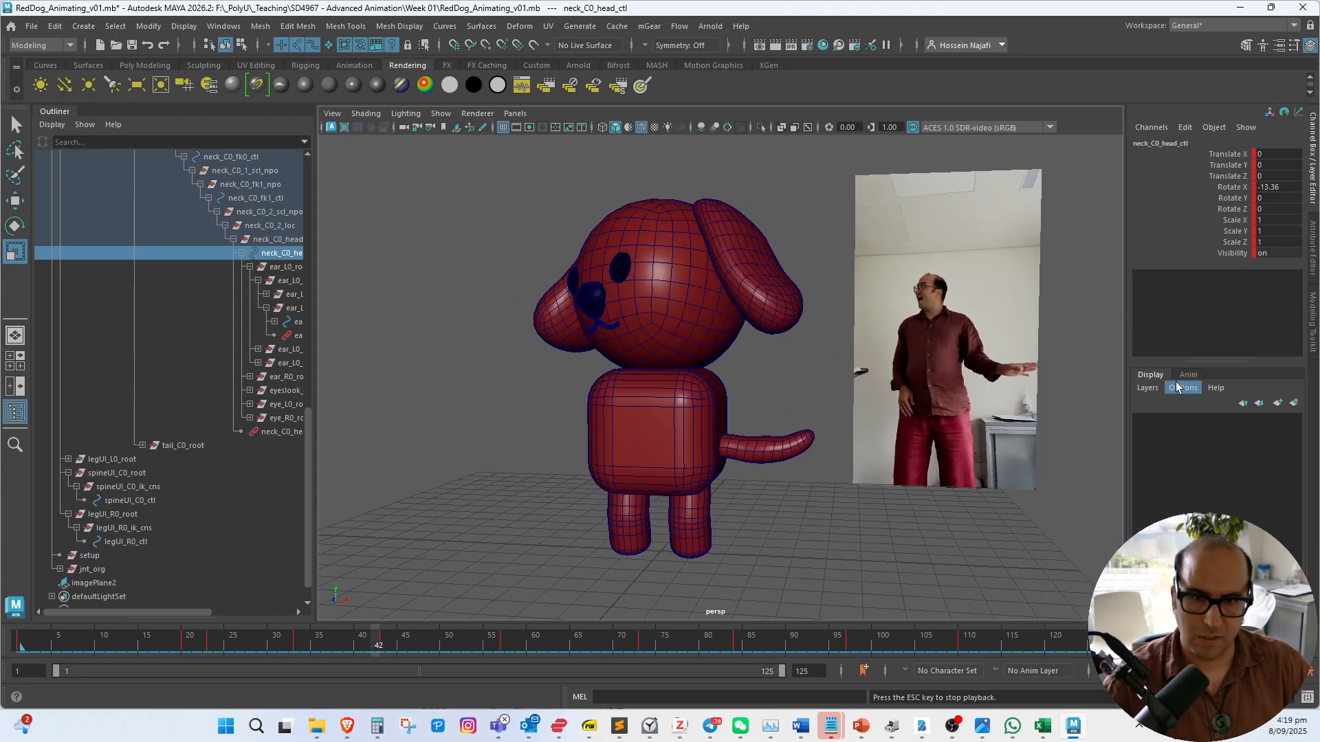
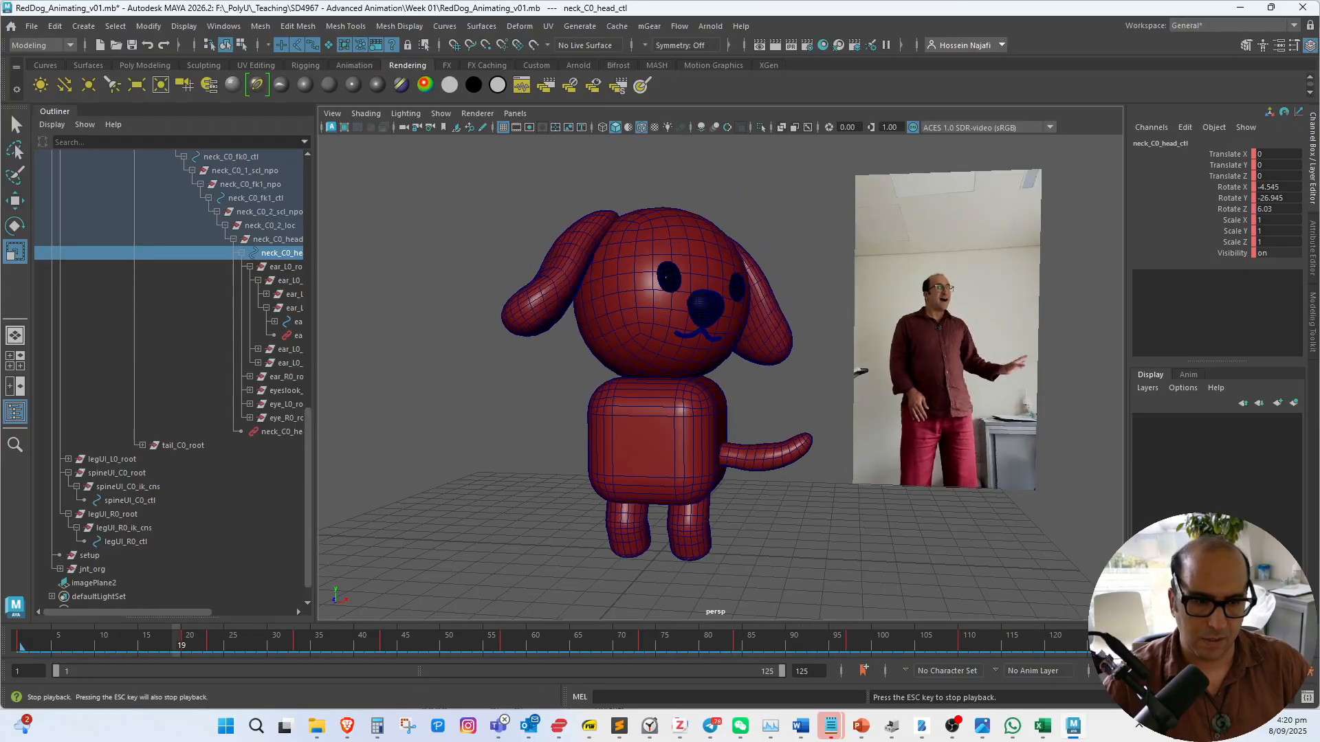
key("Escape")
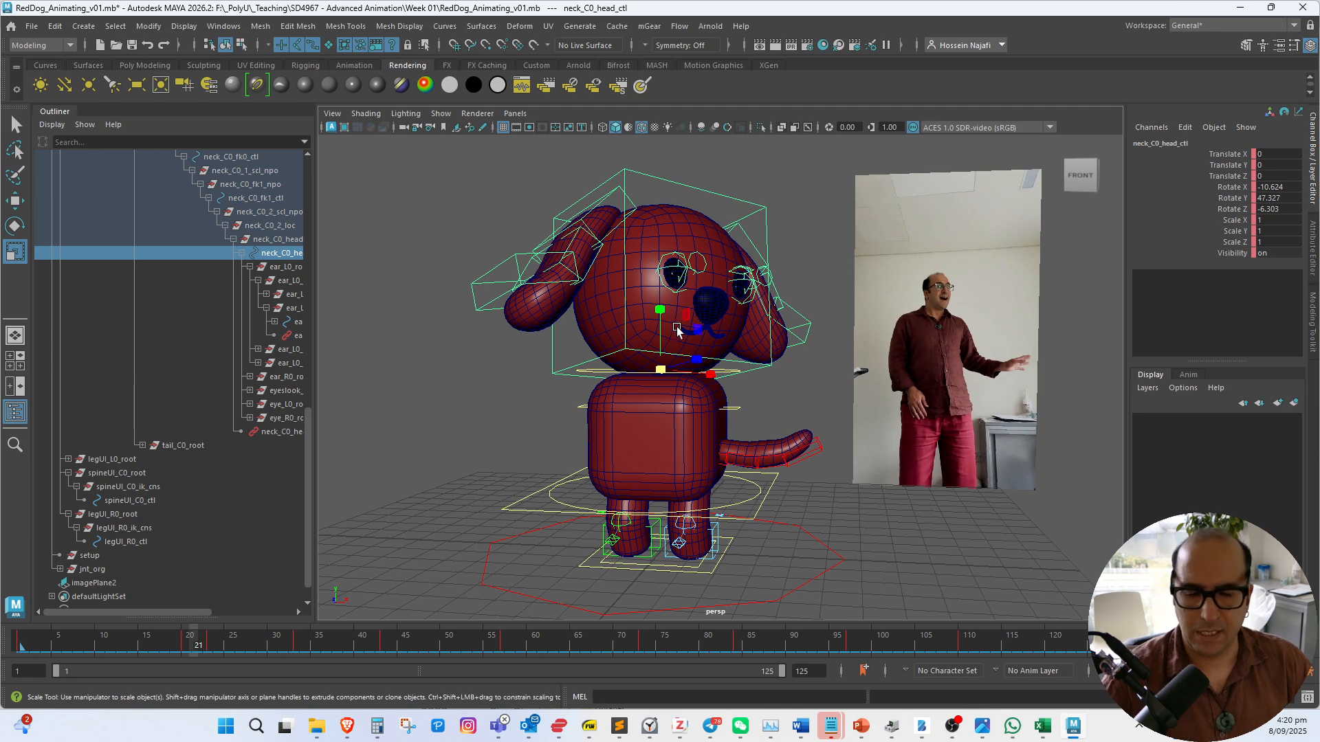
Set the playback speed to Play Every Frame, Free, and replay the animation from the first frame
right_click(1039, 641)
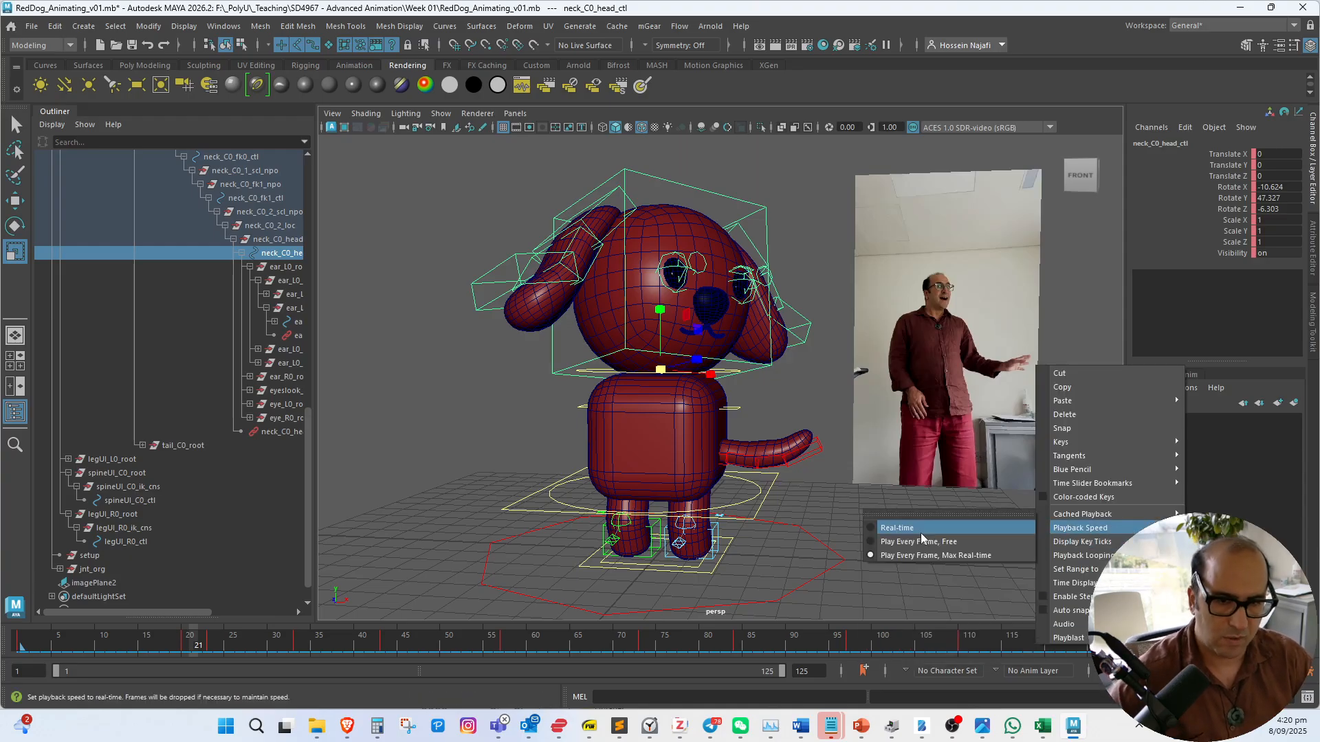
left_click(930, 541)
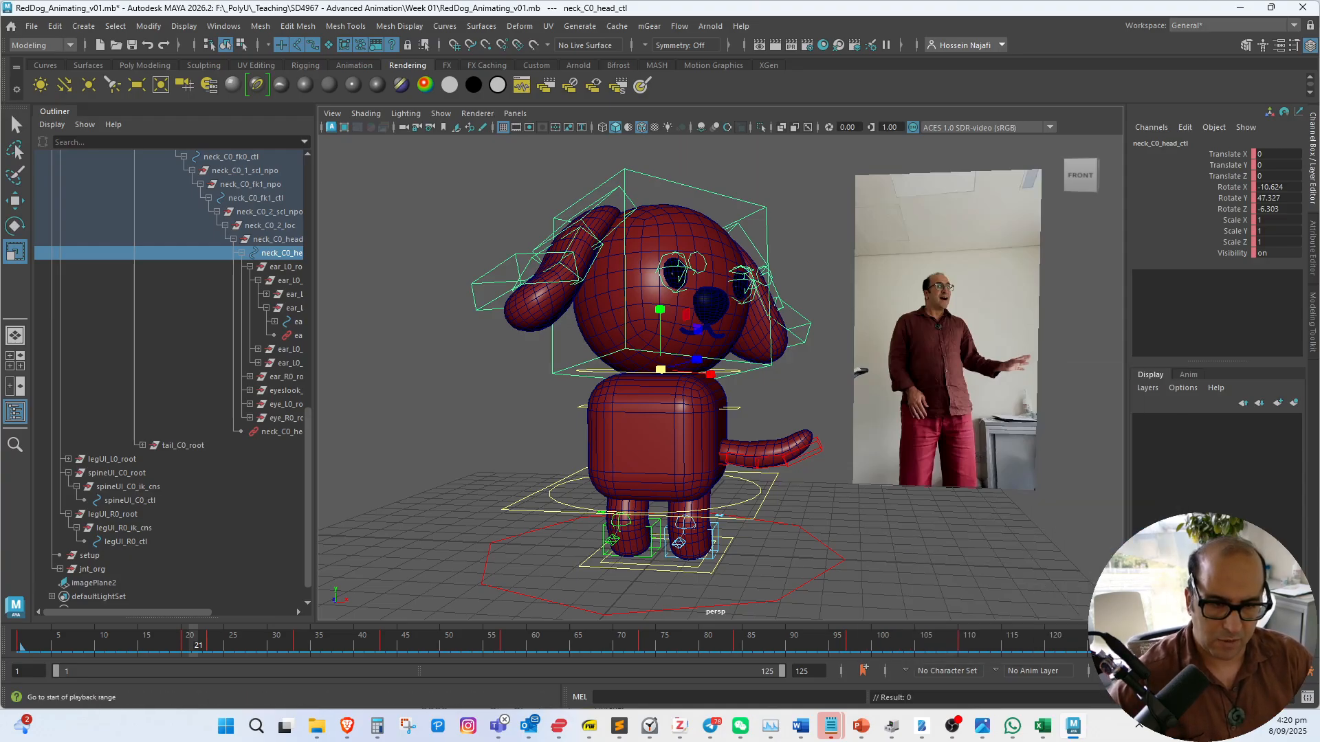
left_click(1172, 641)
left_click(1245, 641)
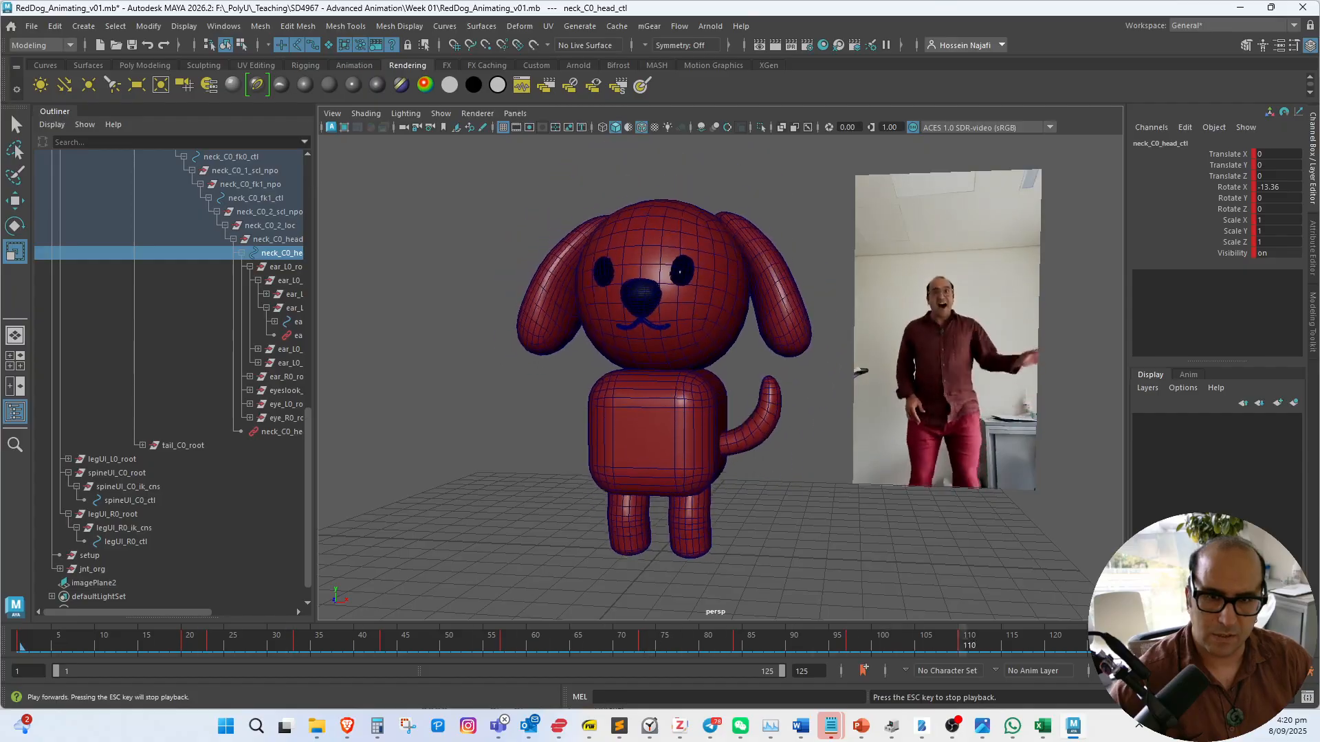
key("Escape")
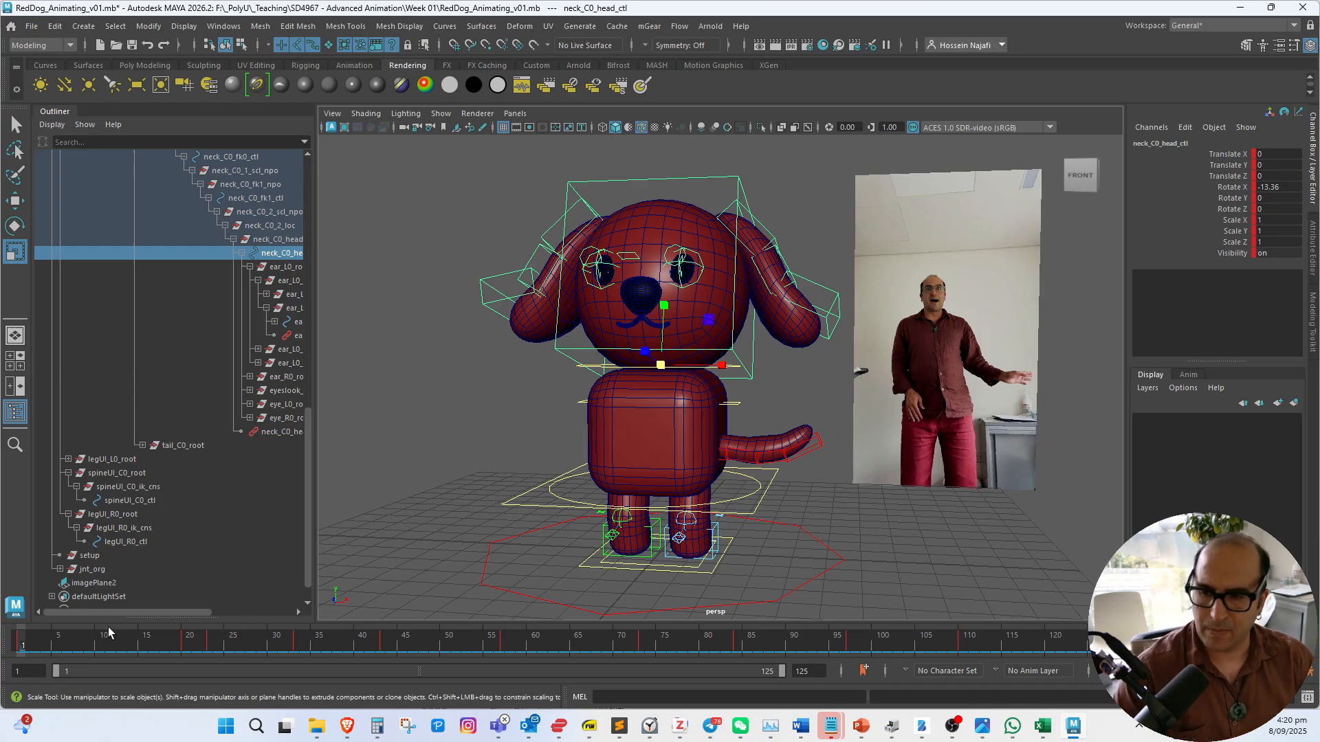
Set the playback speed back to Play Every Frame, Max Real-time, and scrub through the animation to frame 110
right_click(864, 645)
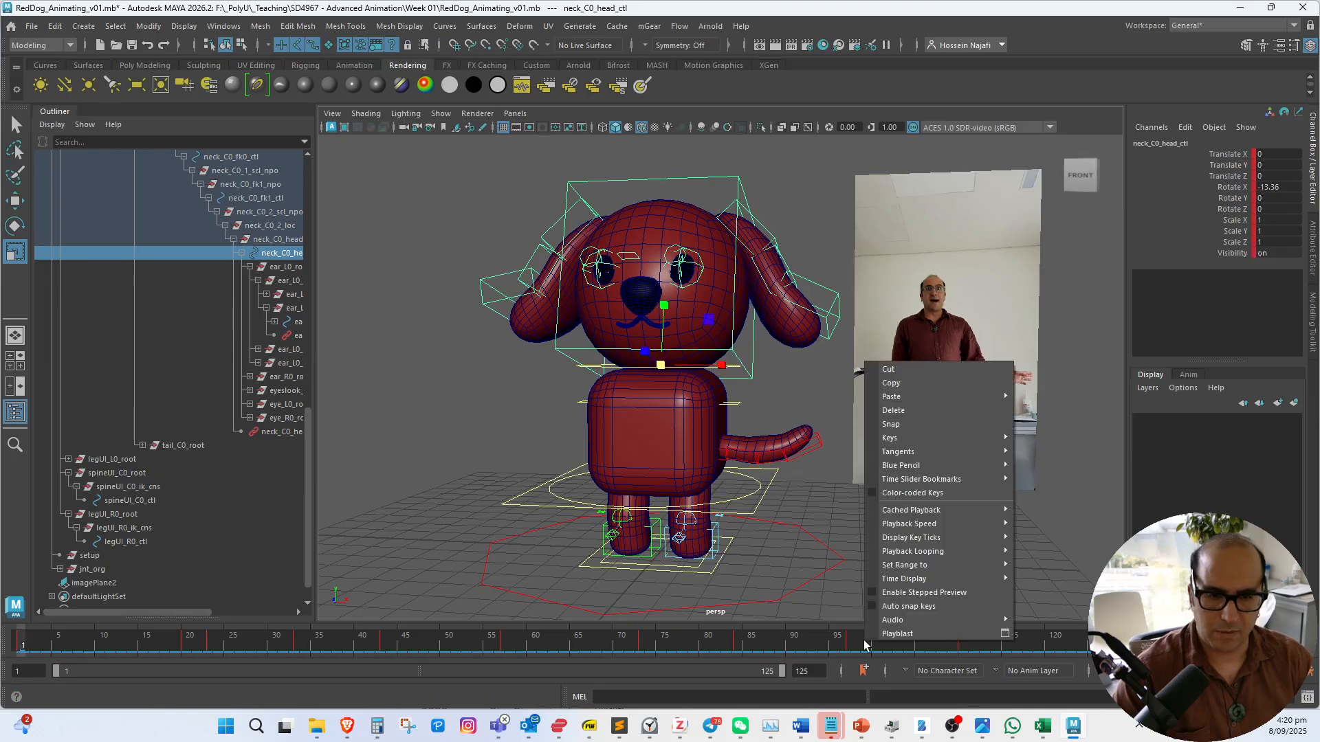
mouse_move(914, 524)
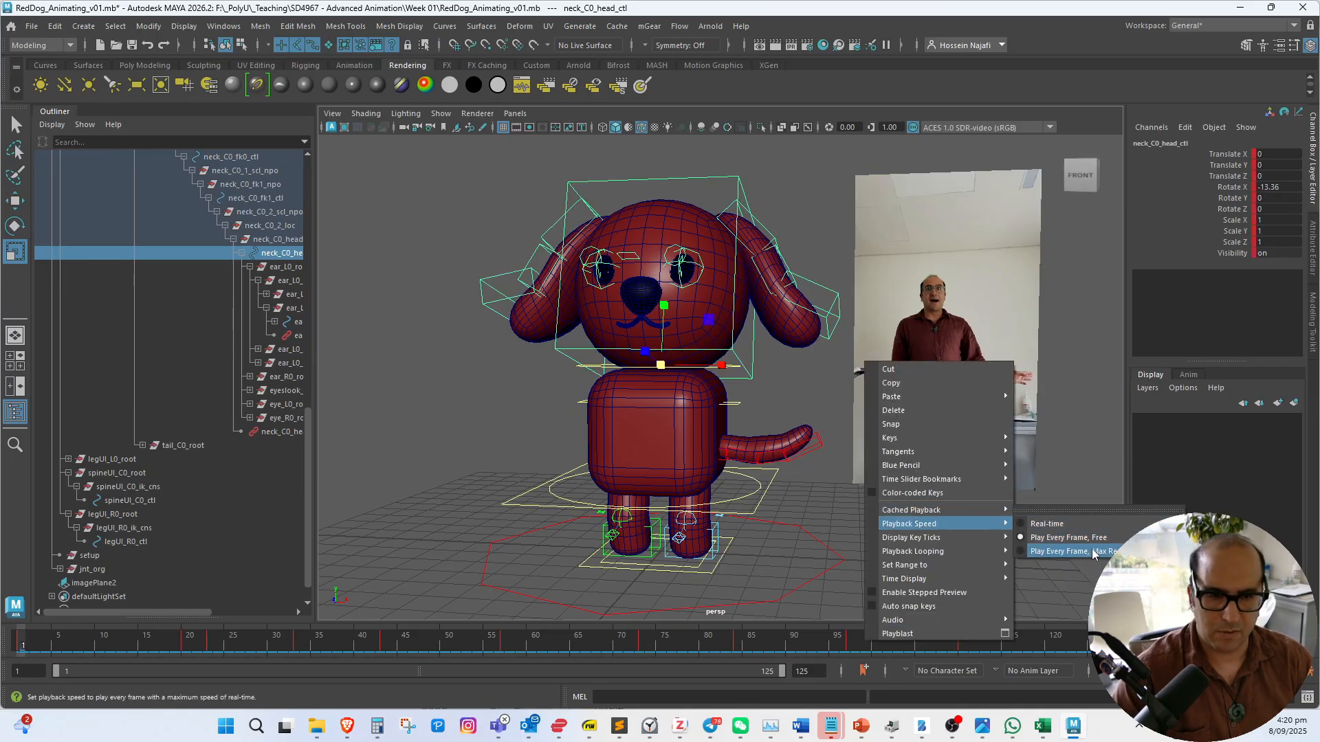
left_click(1092, 551)
left_click_drag(45, 655, 984, 651)
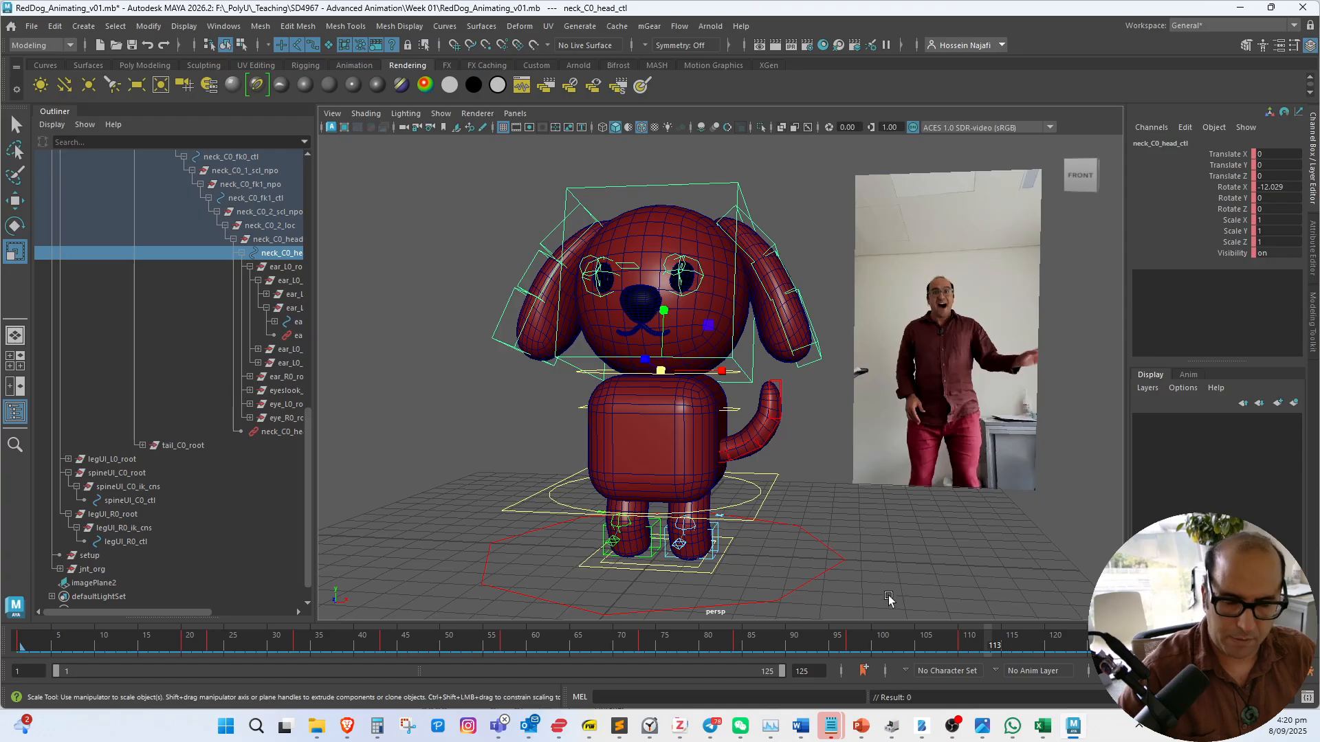
left_click_drag(1019, 651, 965, 652)
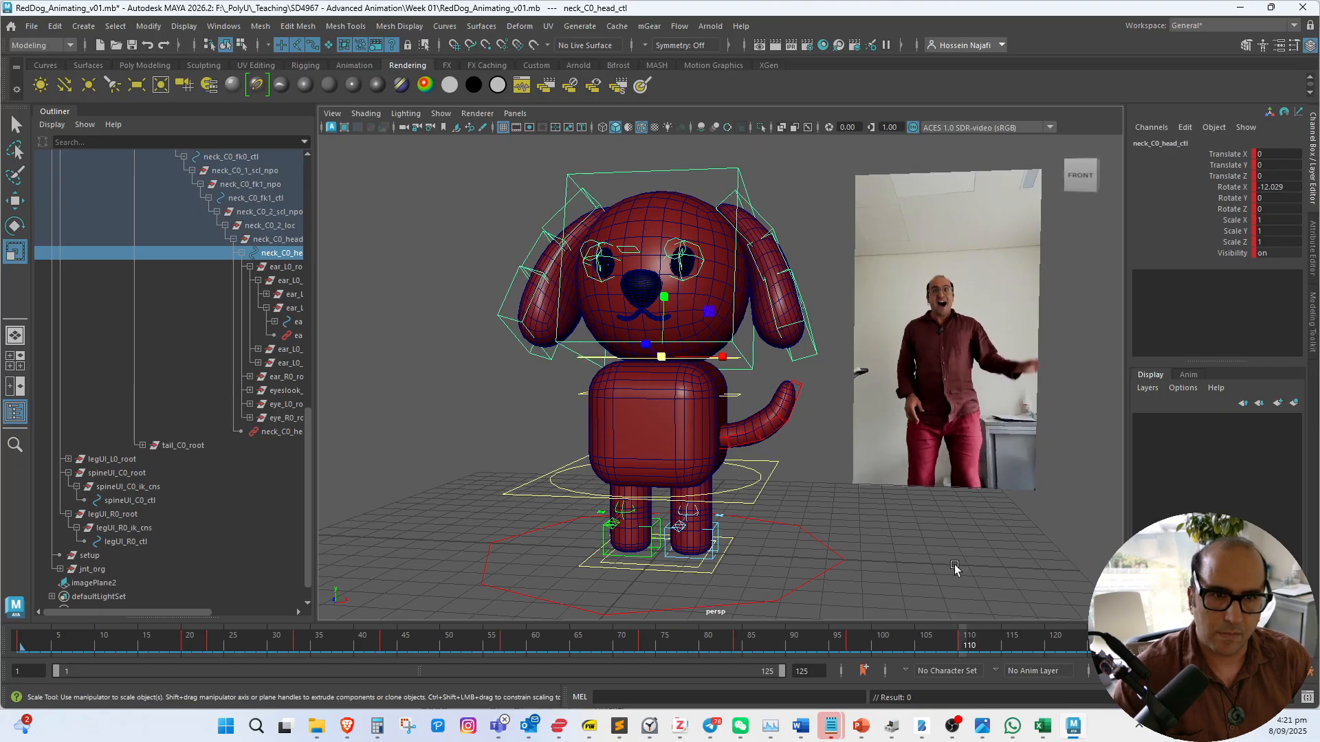
Break the connections on the damping_3 and stiffness_3 channels of the spine UI control, and scrub the end of the animation to check it
left_click_drag(836, 489, 751, 369, "alt")
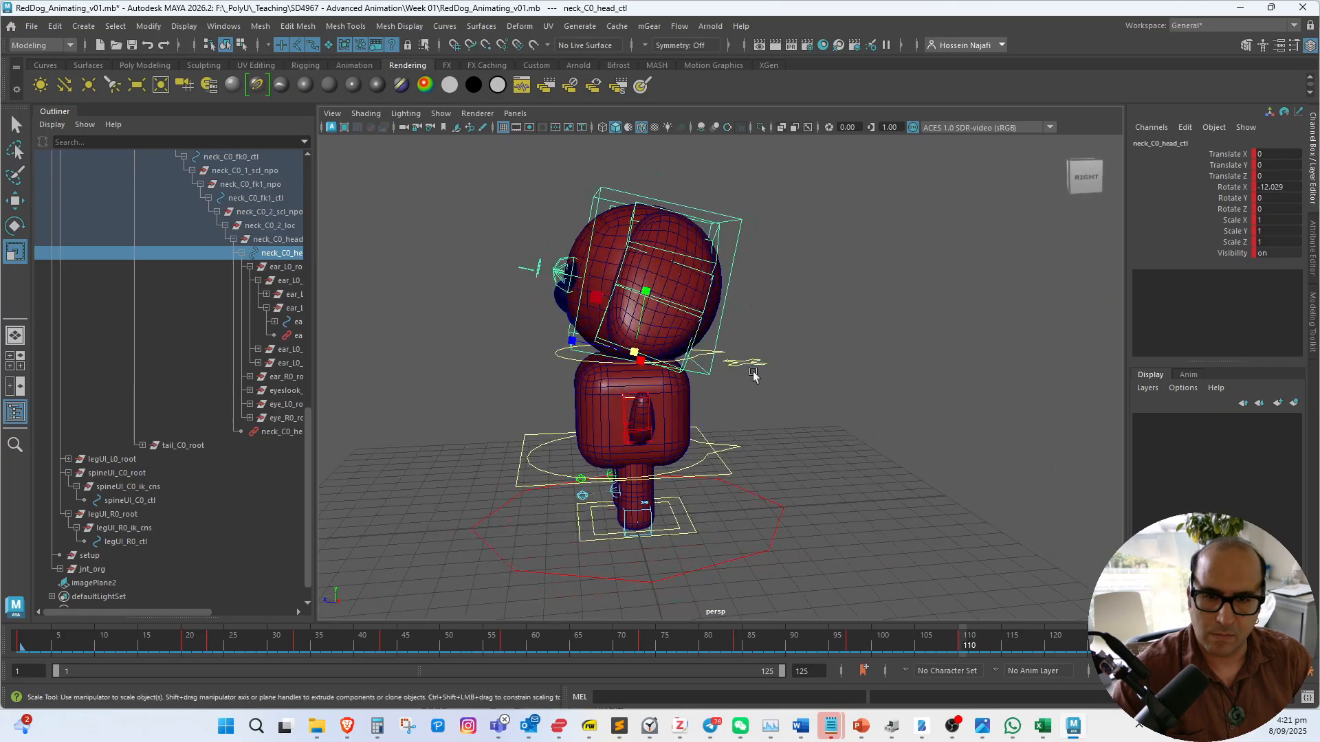
left_click(771, 378)
scroll(1244, 309, "down", 5)
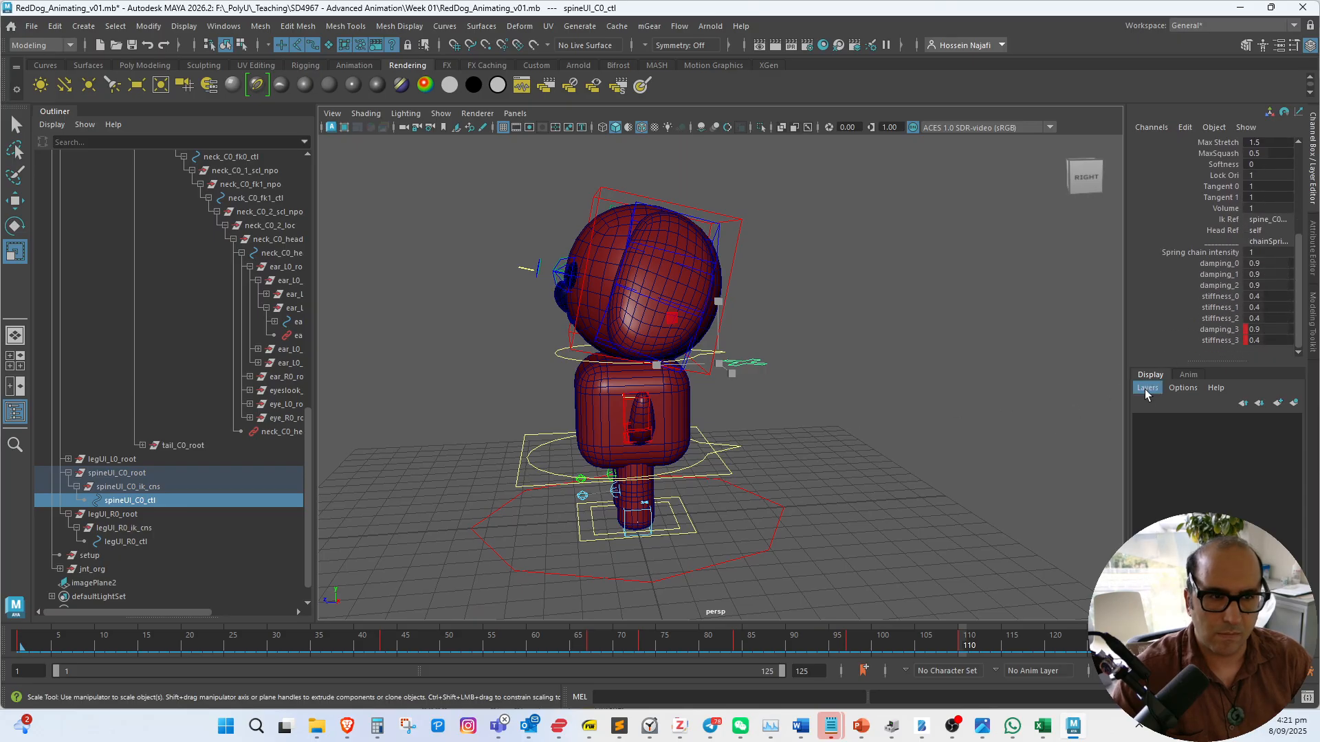
left_click_drag(1220, 331, 1222, 341)
right_click(1223, 341)
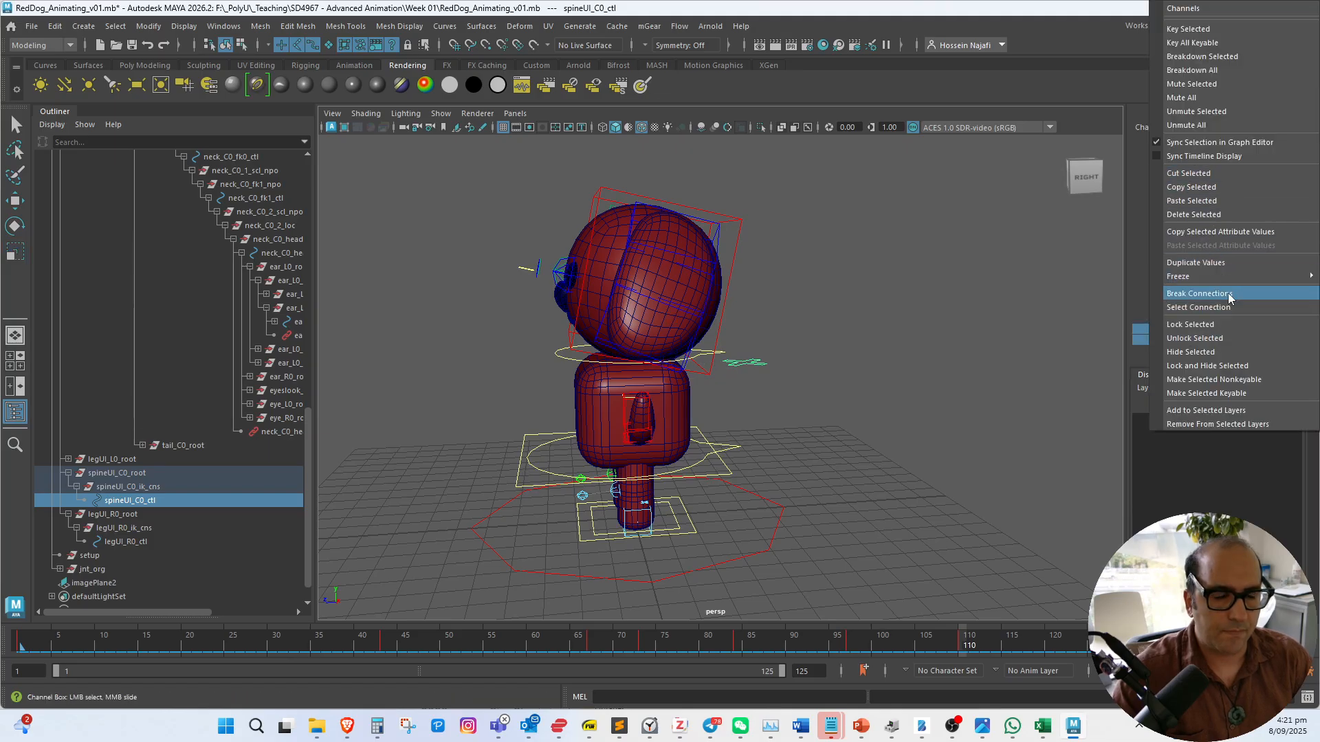
left_click(1200, 294)
left_click_drag(828, 414, 928, 433, "alt")
left_click_drag(976, 646, 1094, 647)
Break the connections on all translate, rotate and rotate order channels of the left ear's FK controls, and check each control
left_click_drag(775, 477, 847, 408, "alt")
left_click(837, 392)
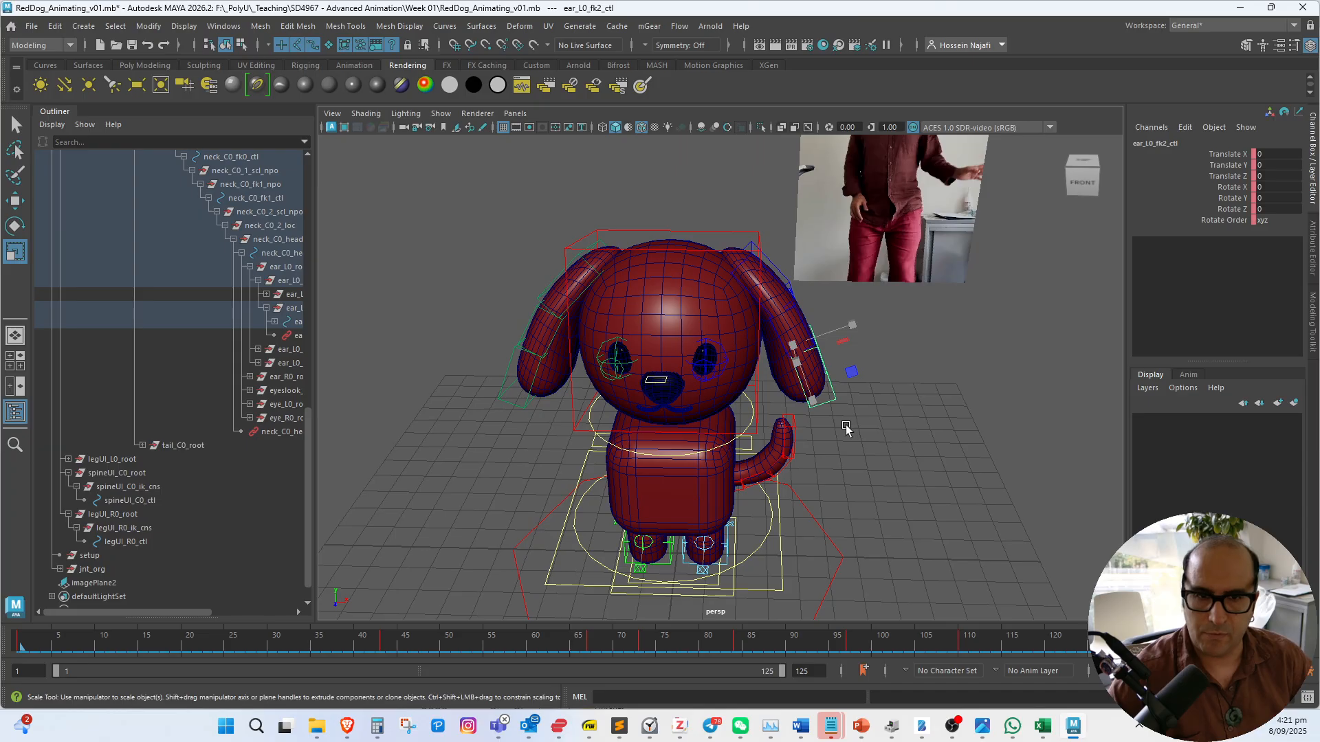
key("q")
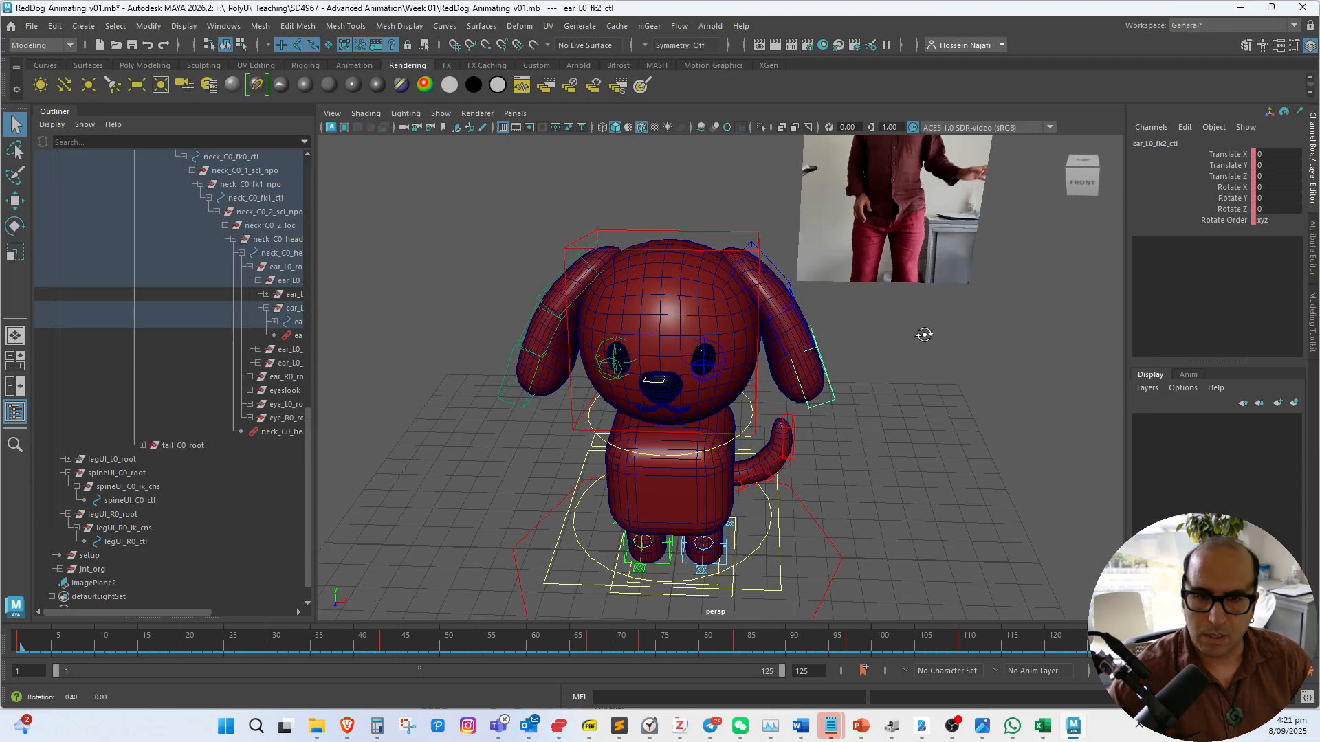
left_click_drag(926, 333, 819, 315, "alt")
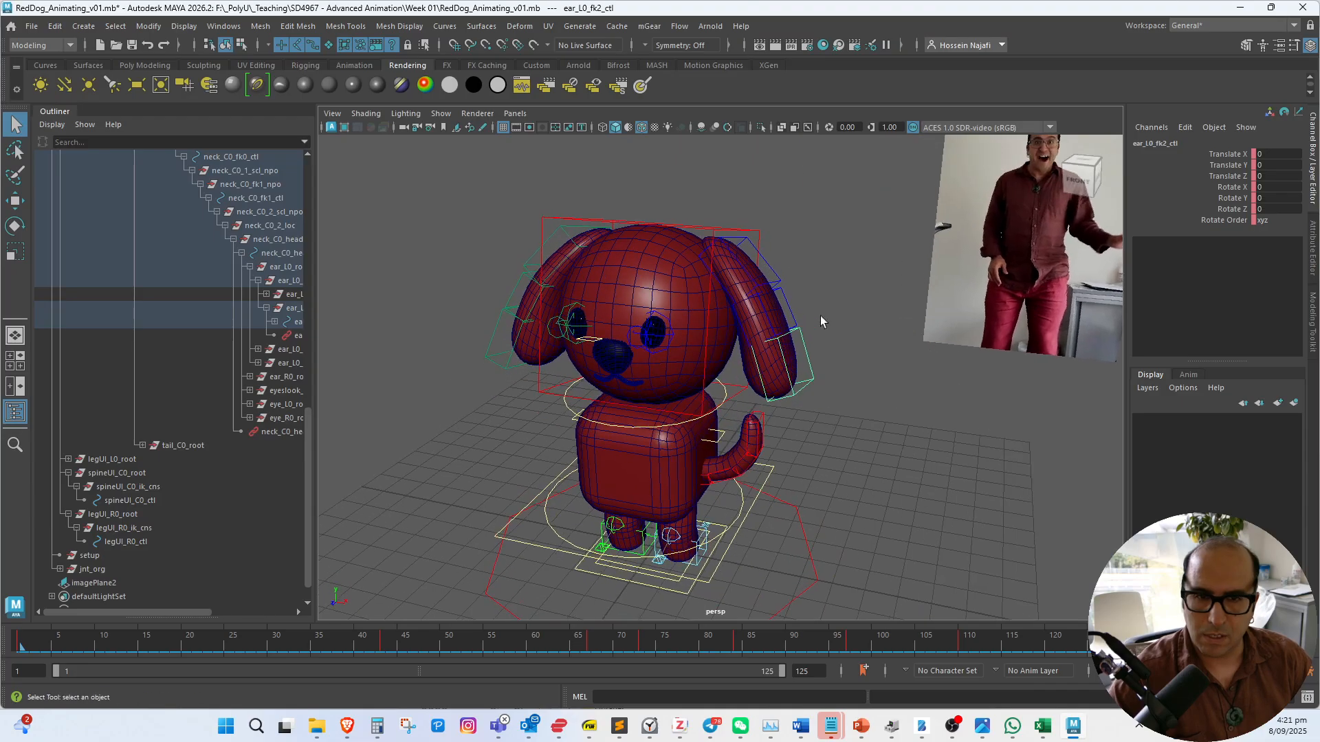
left_click(776, 276)
left_click_drag(1223, 154, 1231, 209)
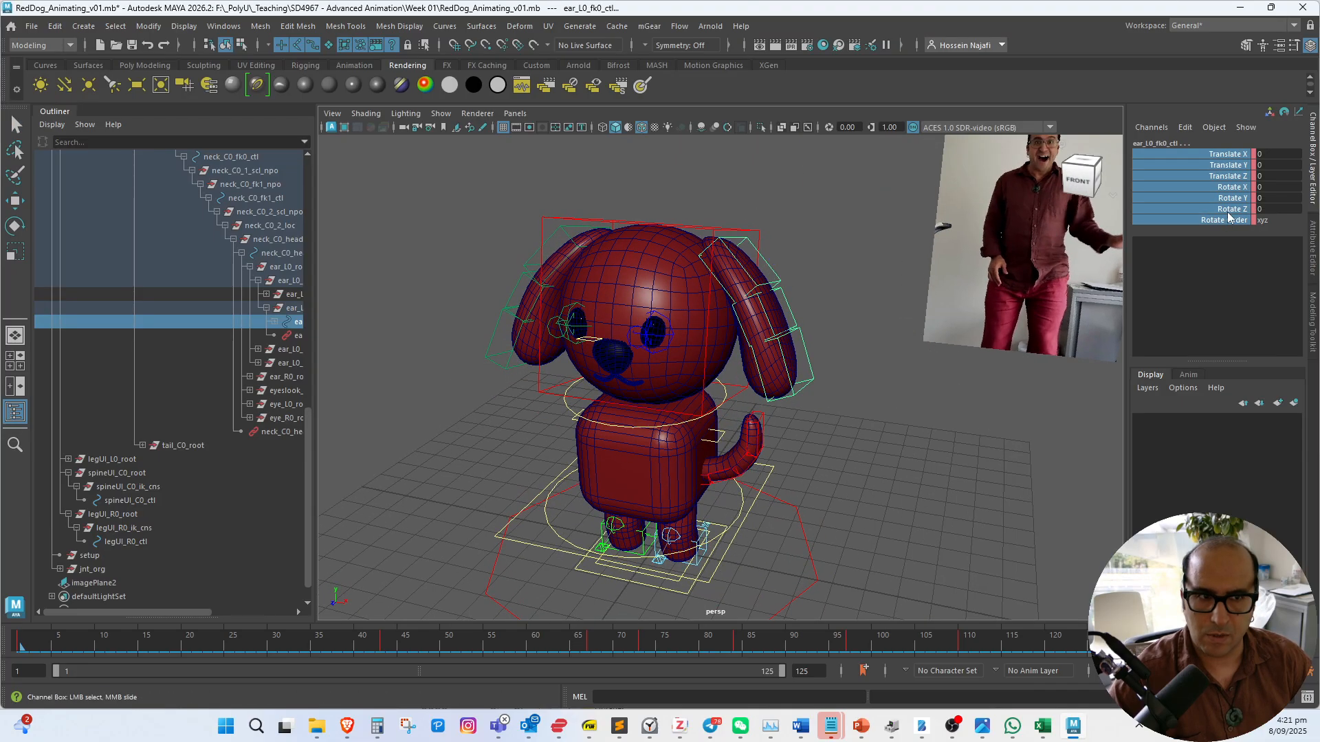
right_click(1231, 209)
left_click(1223, 501)
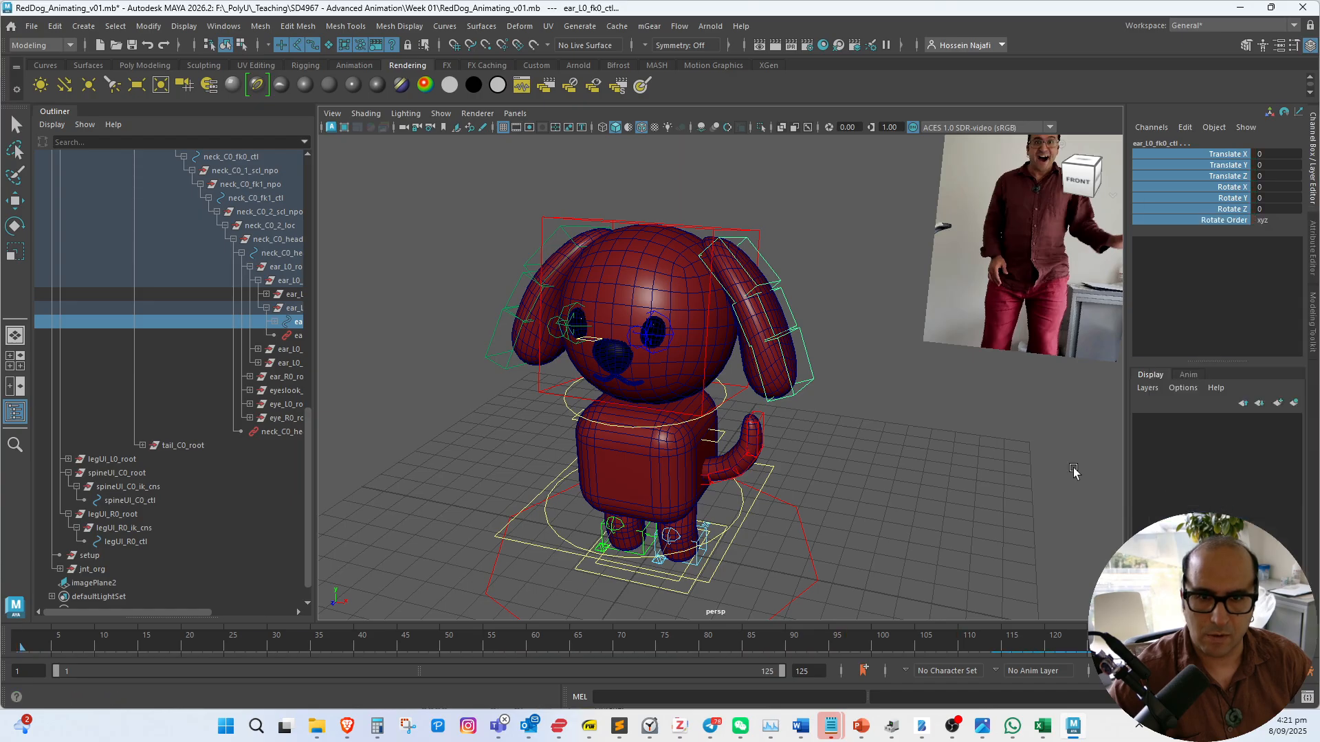
left_click(823, 377)
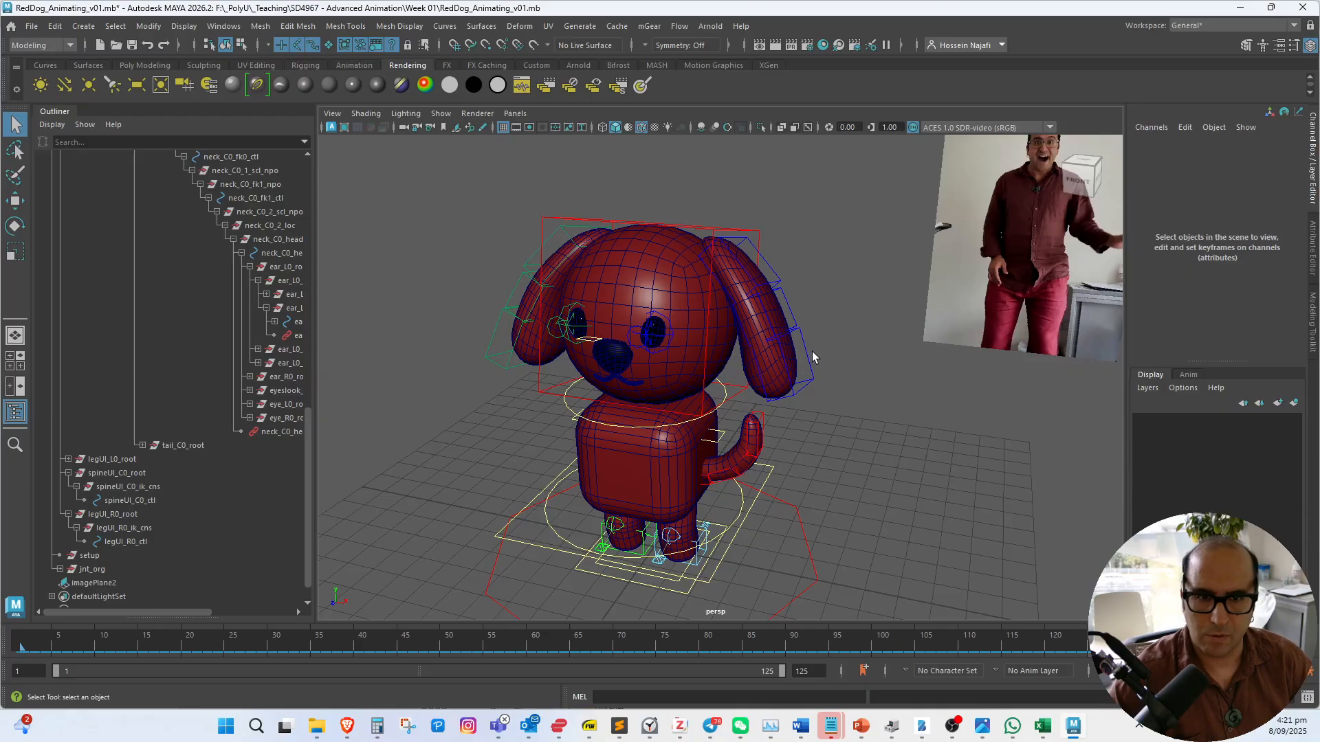
left_click(798, 323)
left_click(778, 280)
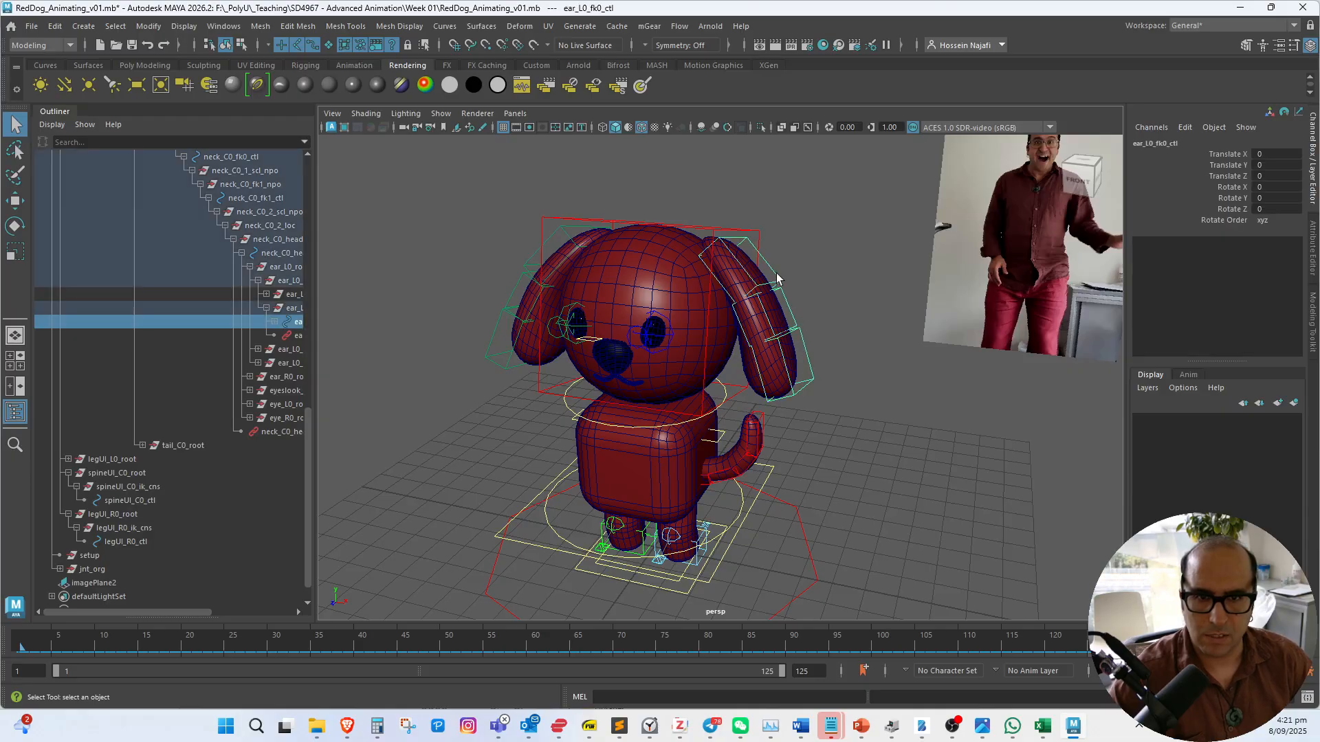
Break the connections on all translate, rotate and rotate order channels of the right ear's FK controls
left_click_drag(512, 306, 545, 294, "alt")
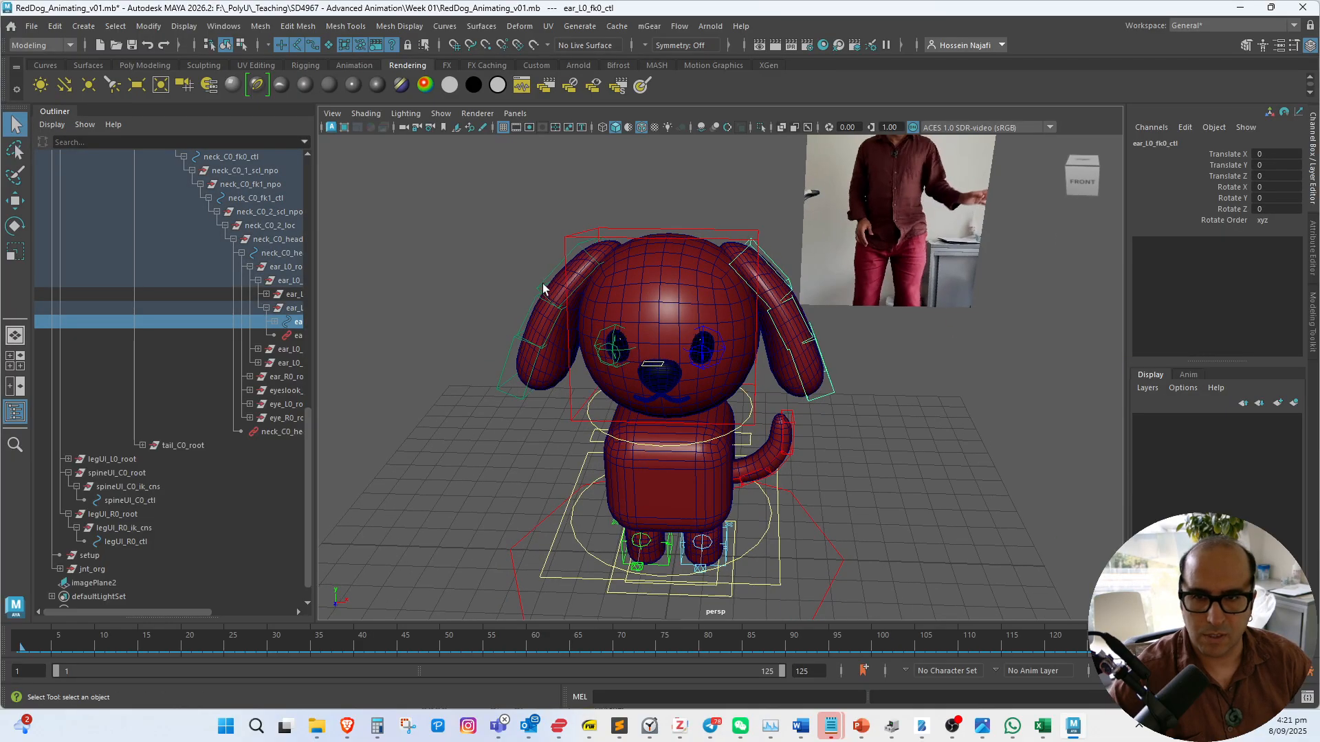
left_click(524, 310)
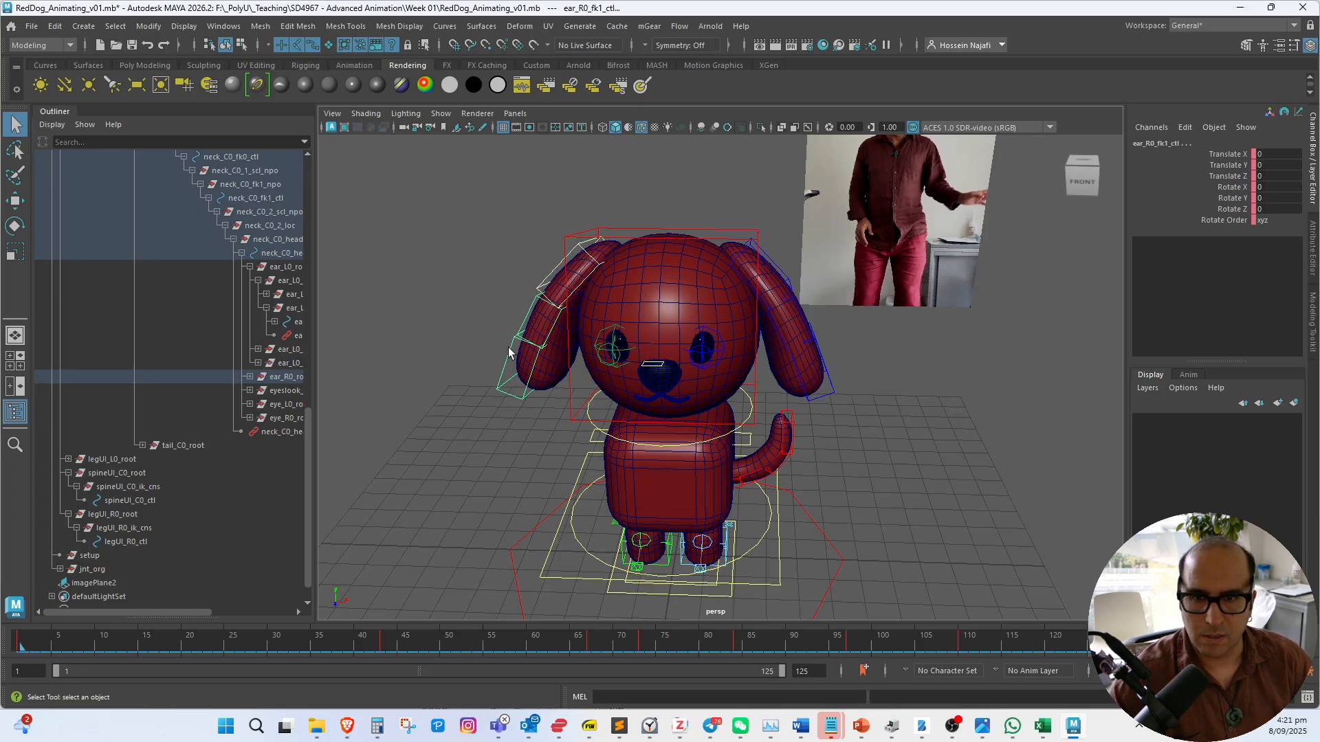
left_click_drag(1228, 155, 1233, 218)
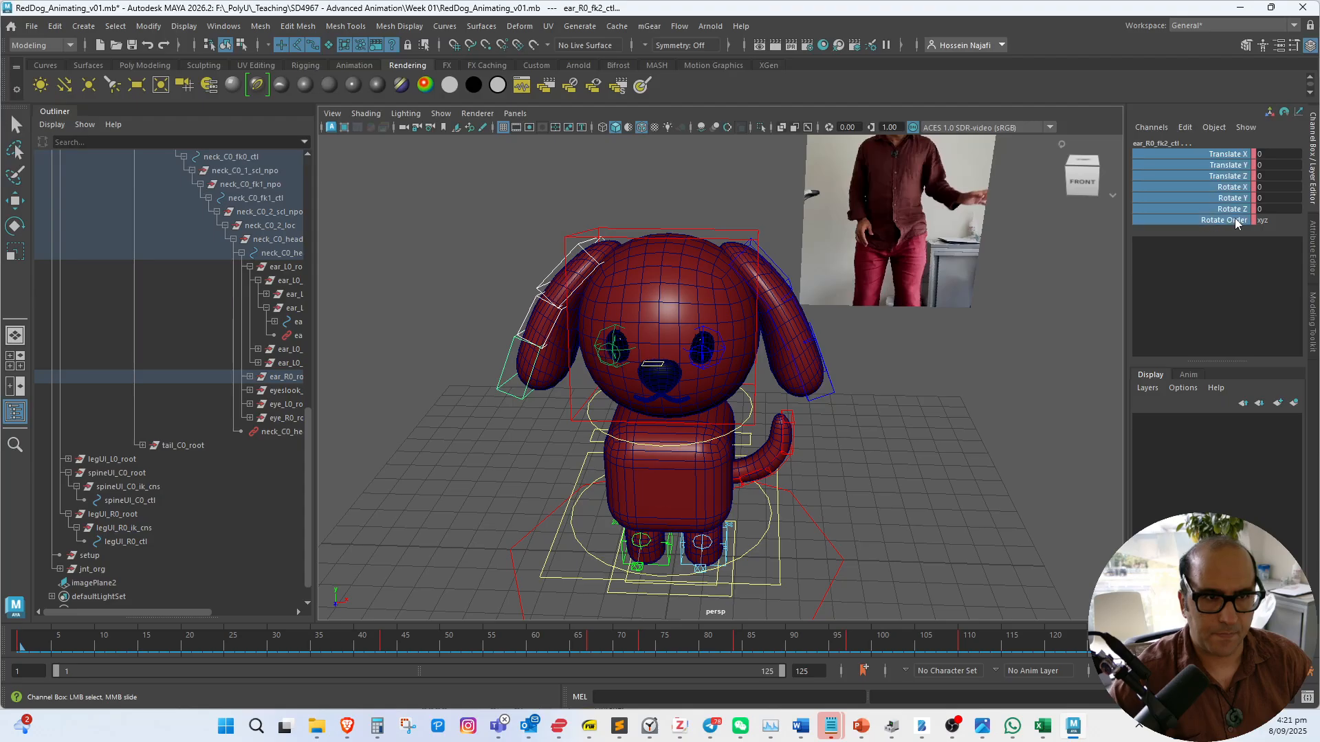
right_click(1231, 215)
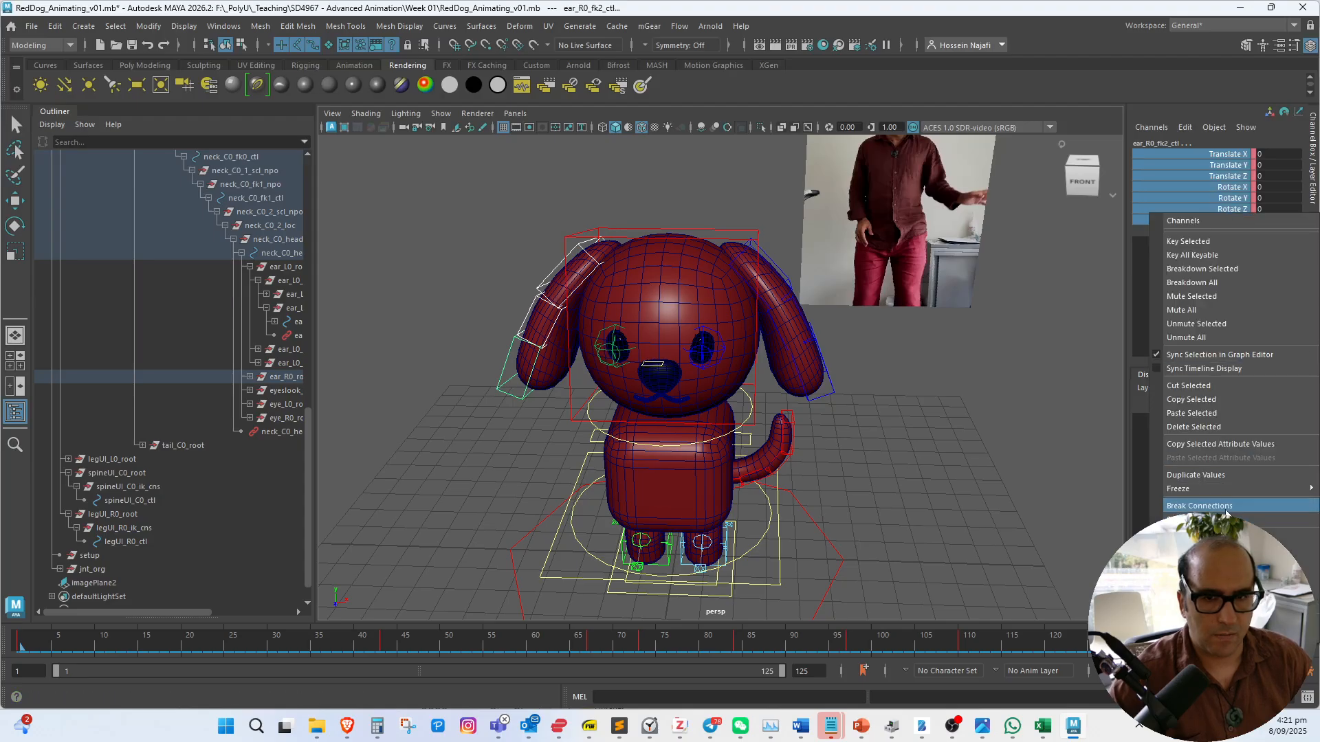
left_click(1199, 507)
Select the tail's base FK control and play the animation from frame 1 to review the ear and tail motion
left_click_drag(781, 492, 773, 459, "alt")
right_click_drag(795, 440, 928, 495, "alt")
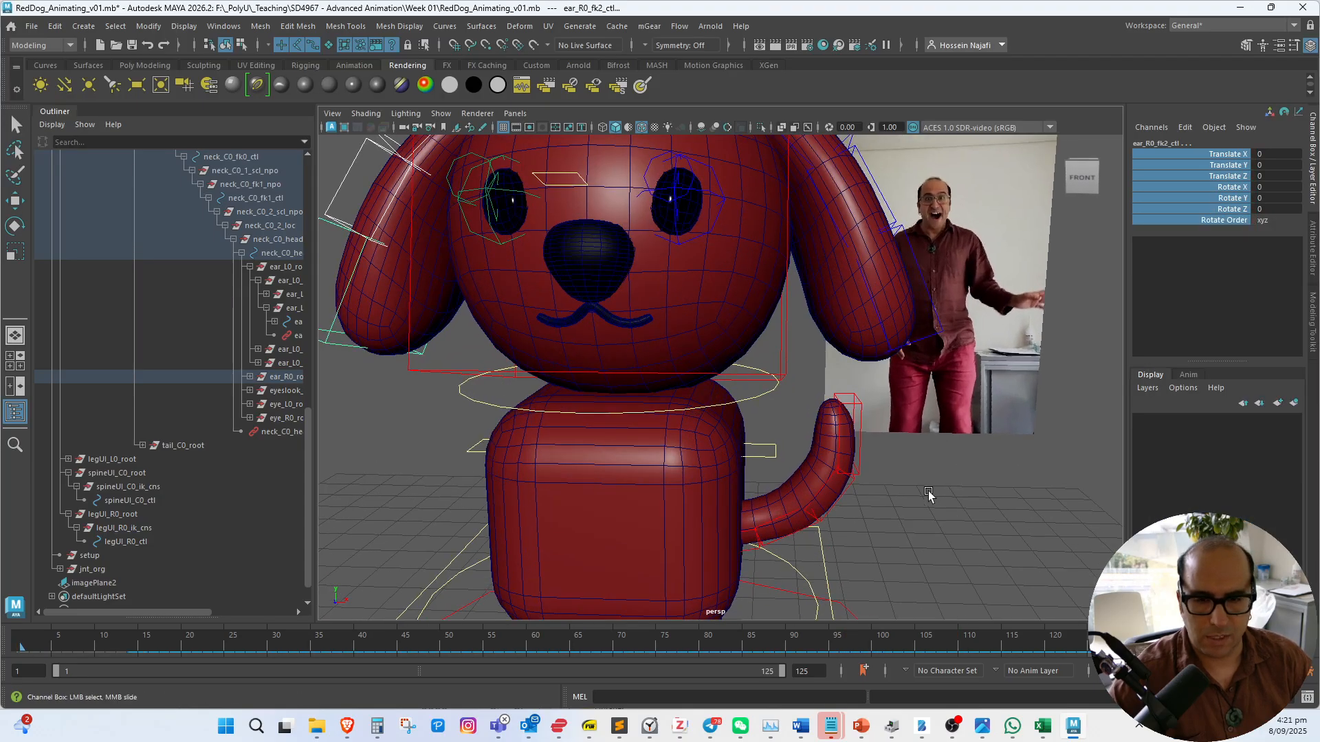
left_click_drag(928, 494, 872, 491, "alt")
middle_click_drag(872, 490, 818, 441, "alt")
right_click_drag(819, 442, 719, 450, "alt")
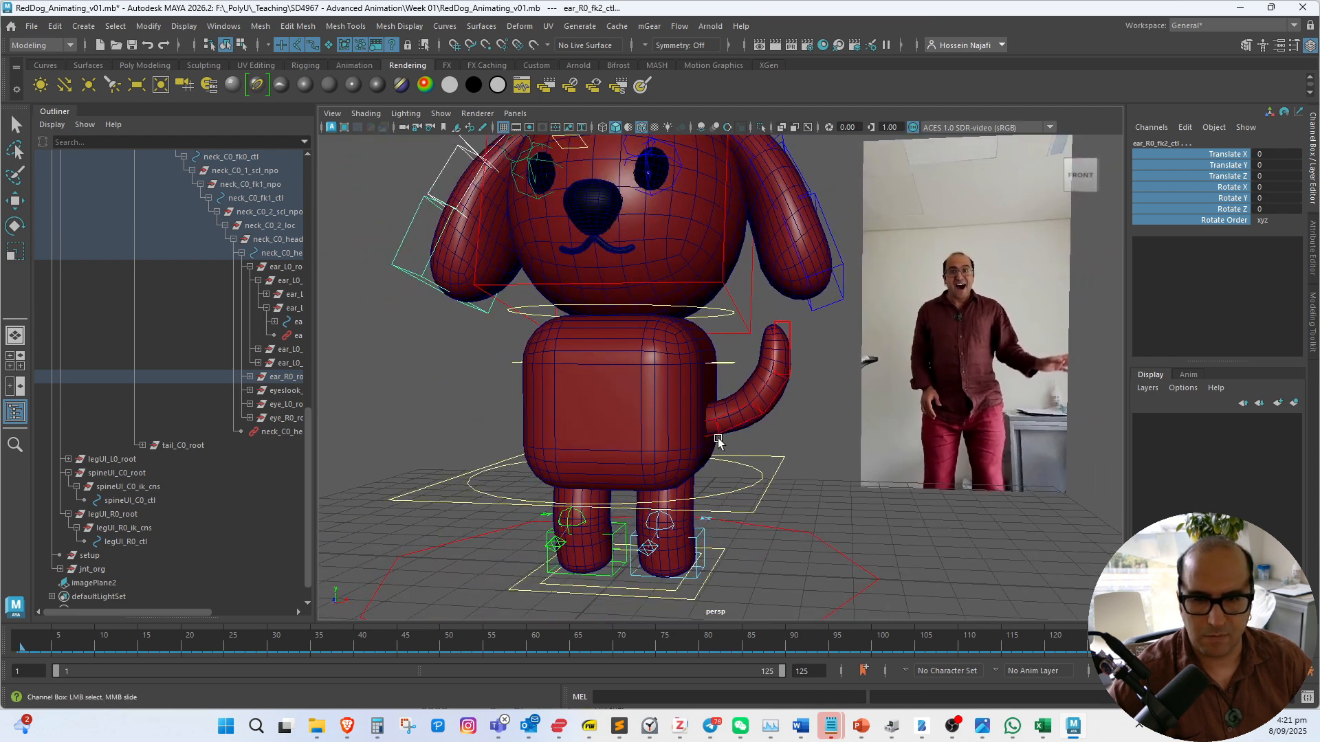
left_click(715, 439)
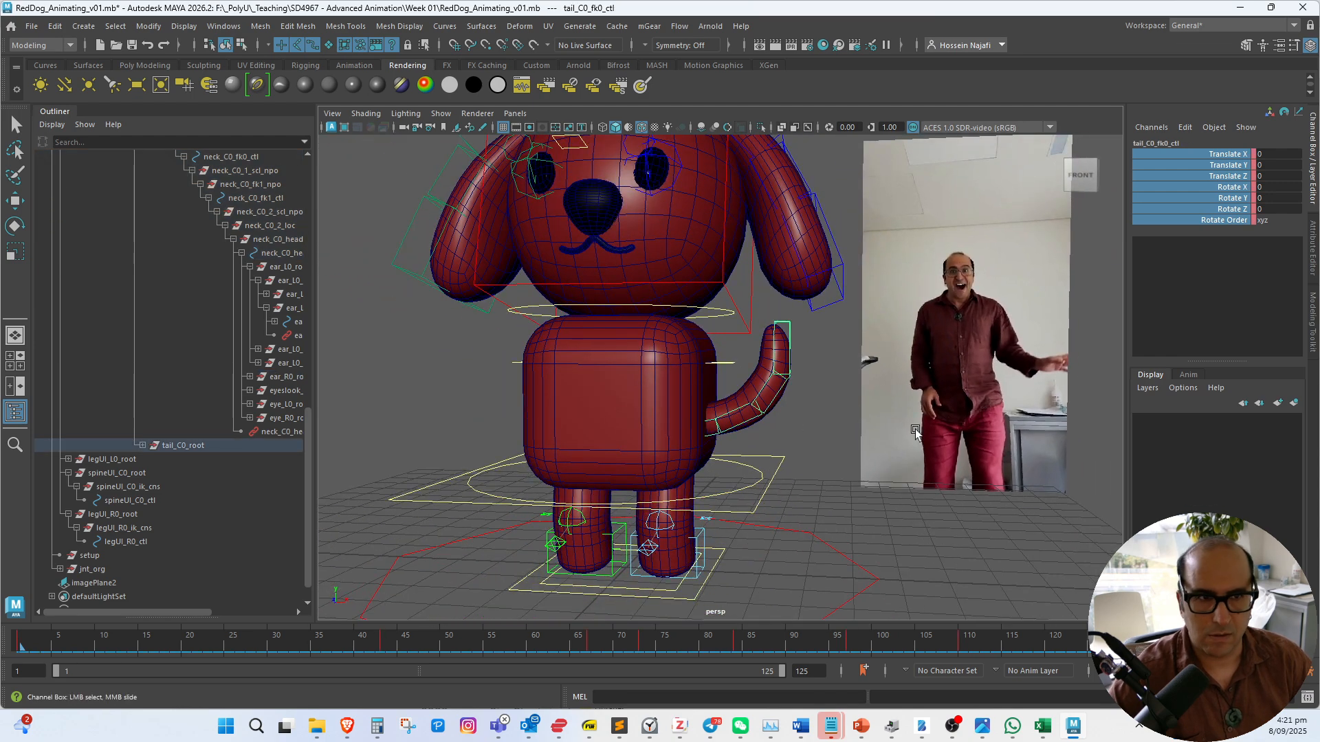
scroll(827, 473, "down", 5)
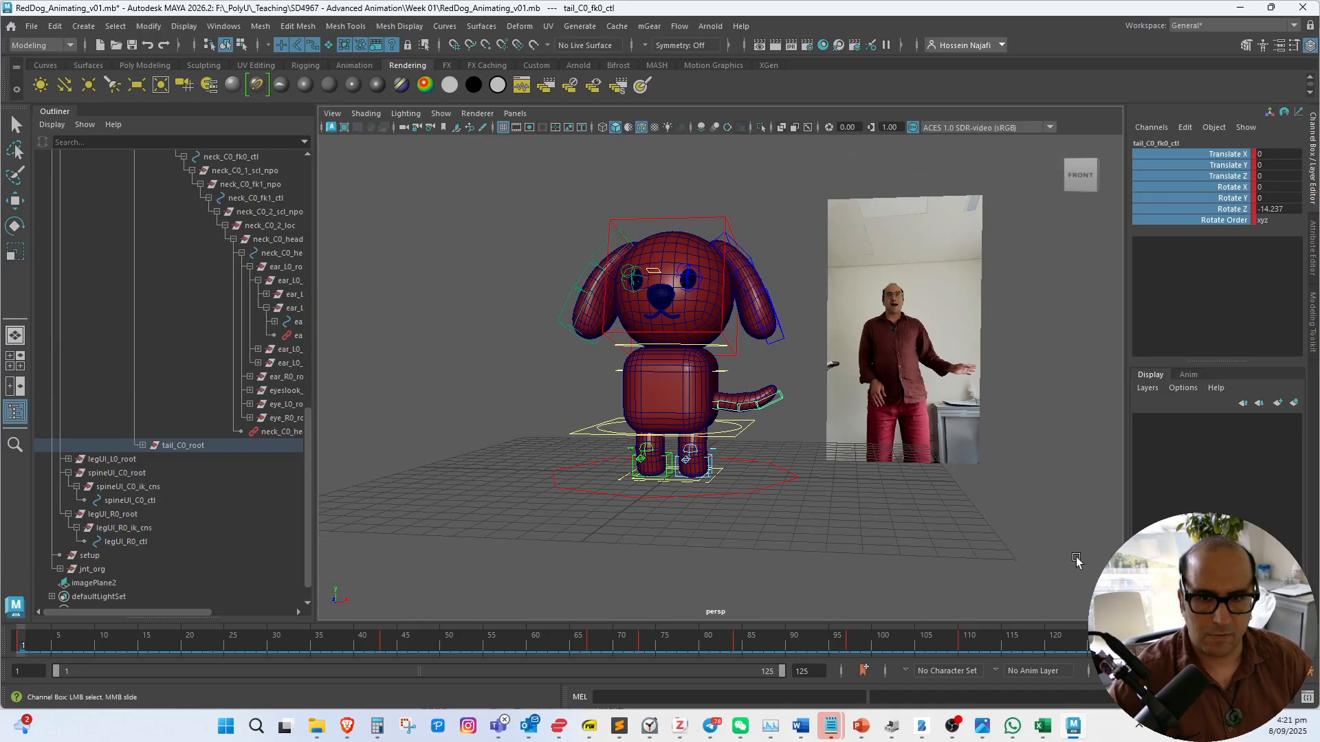
key("alt+v")
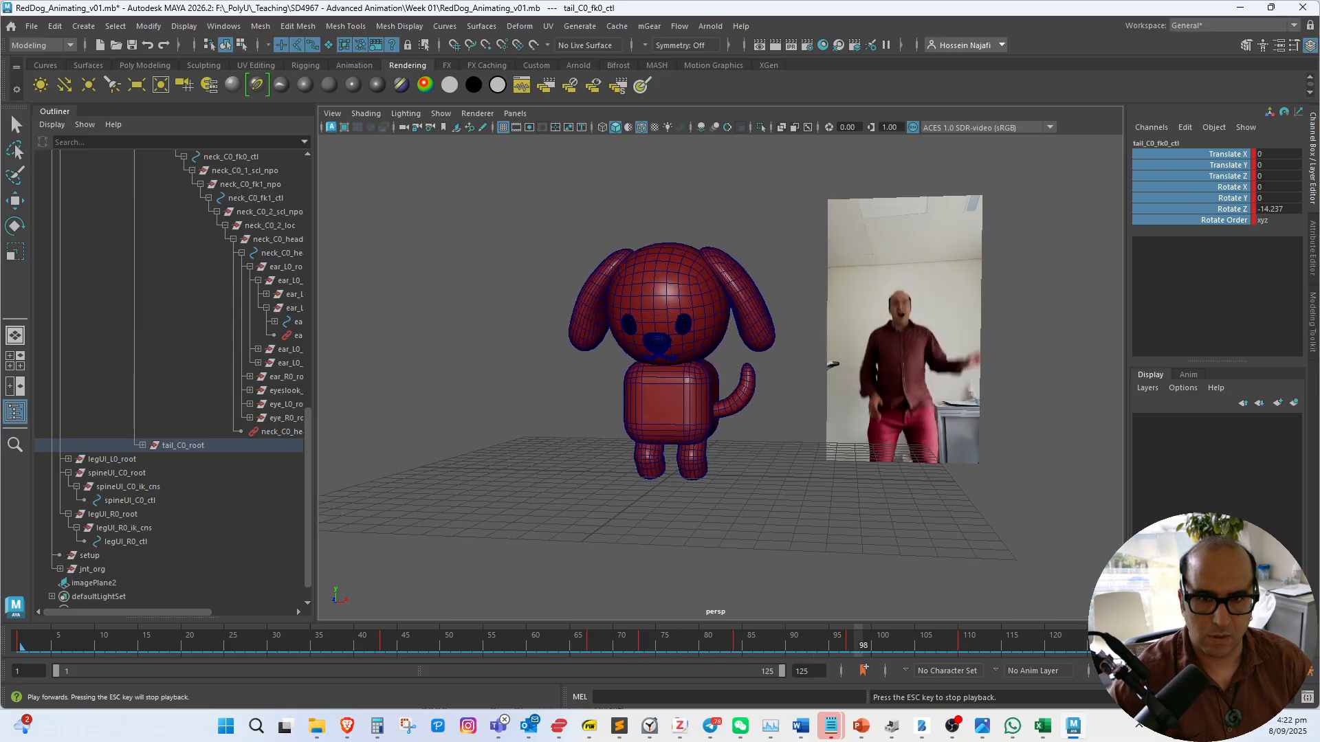
key("Escape")
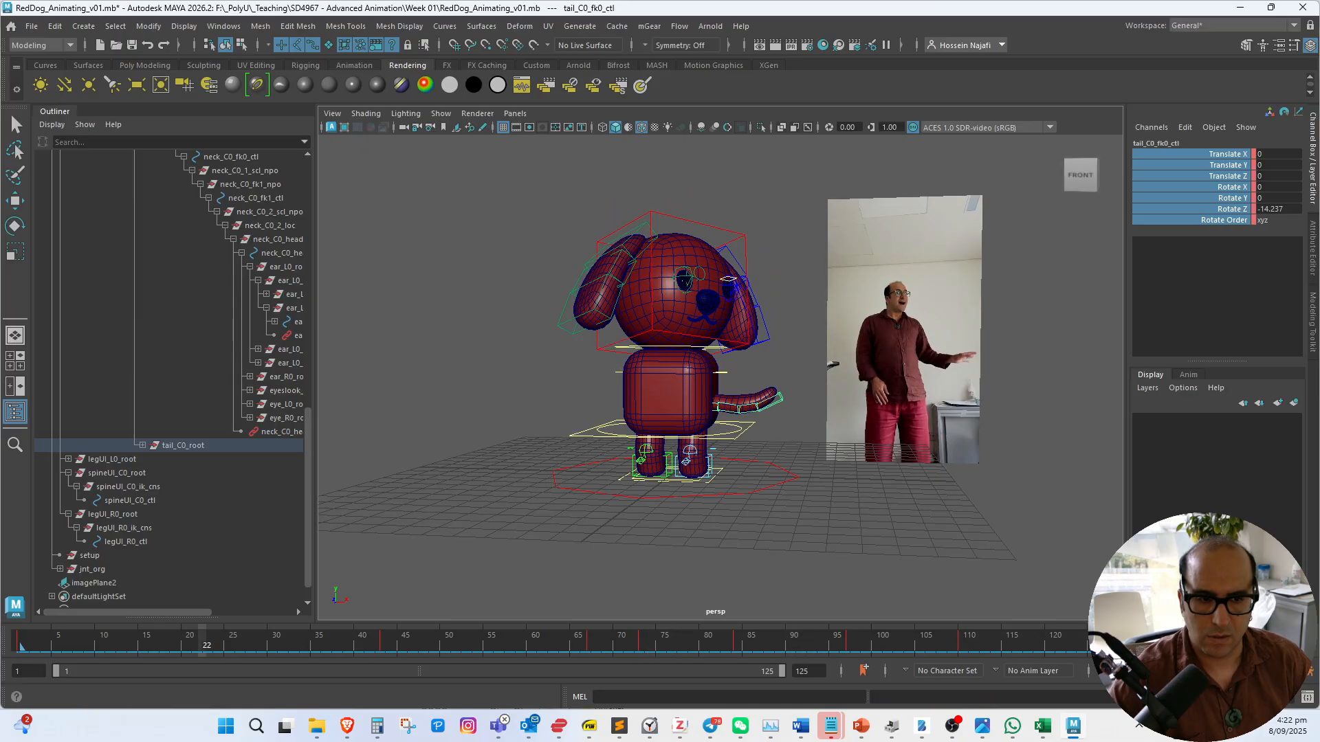
Undo the tail selection and the breaking of the right ear's channel connections
left_click_drag(779, 489, 701, 486, "alt")
right_click_drag(701, 486, 708, 426, "alt")
middle_click_drag(708, 427, 751, 497, "alt")
key("ctrl+z")
key("ctrl+z")
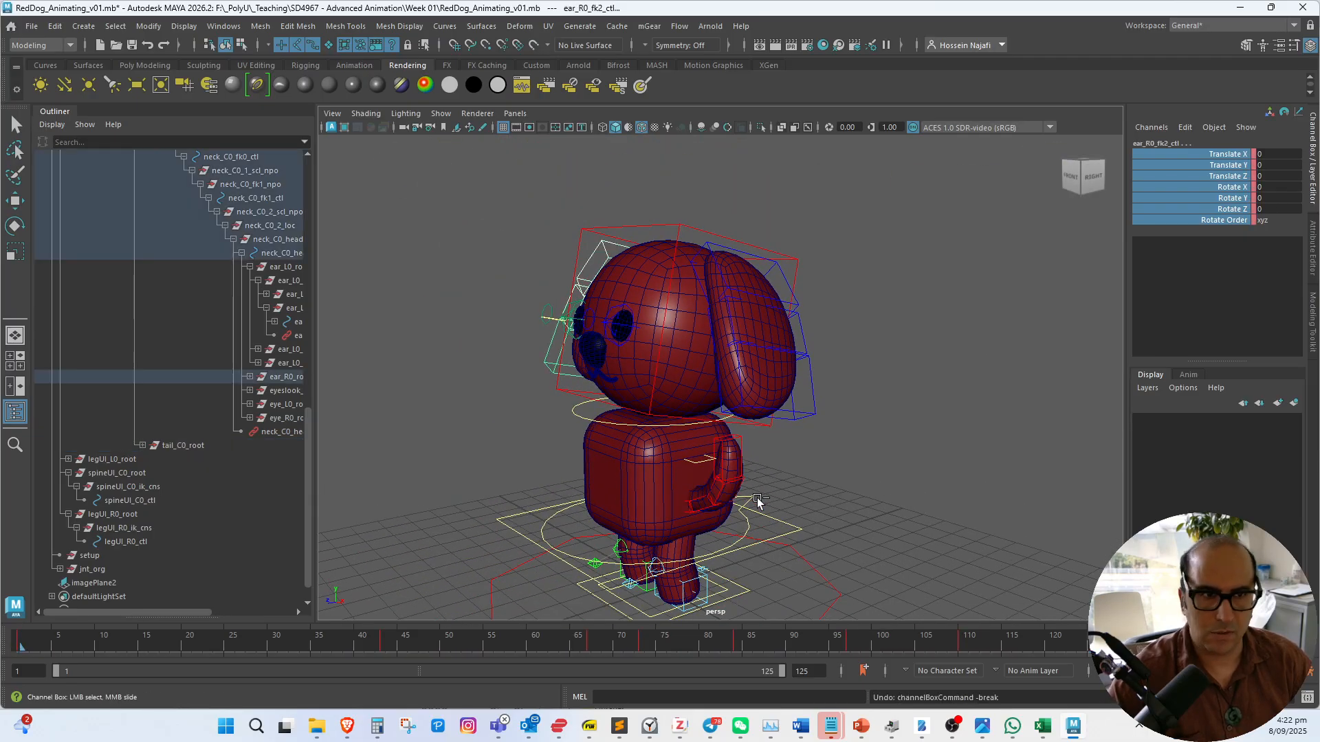
key("ctrl+z")
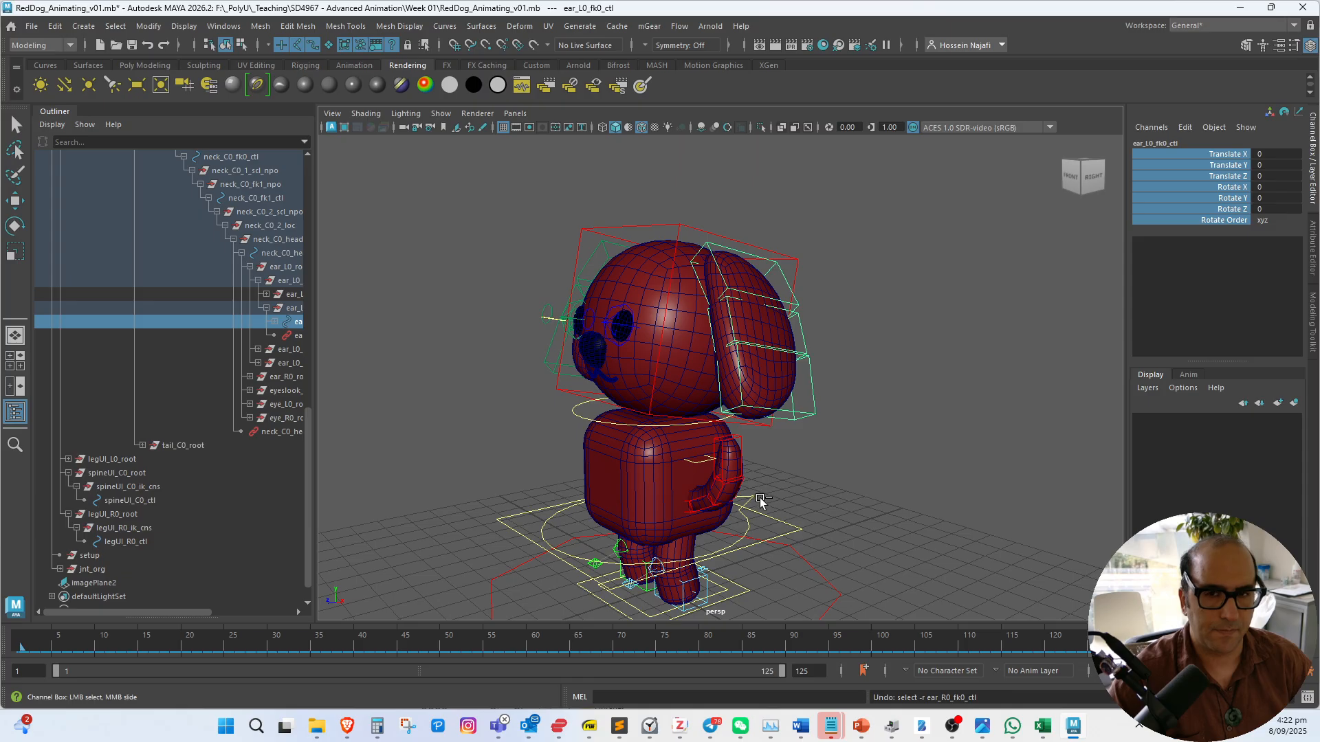
Undo the breaking of the left ear's FK control connections and play the animation to check the ear motion
key("ctrl+z")
key("ctrl+z")
key("ctrl+z")
key("ctrl+z")
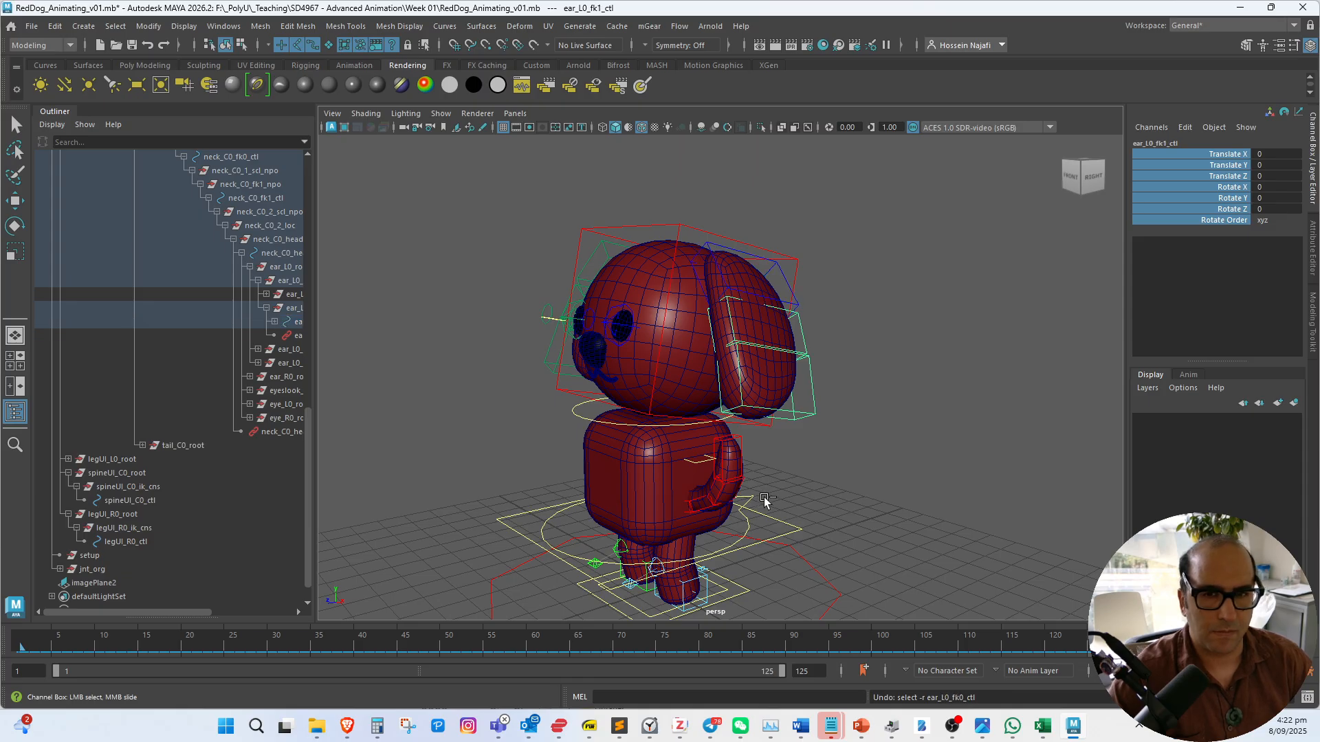
key("ctrl+z")
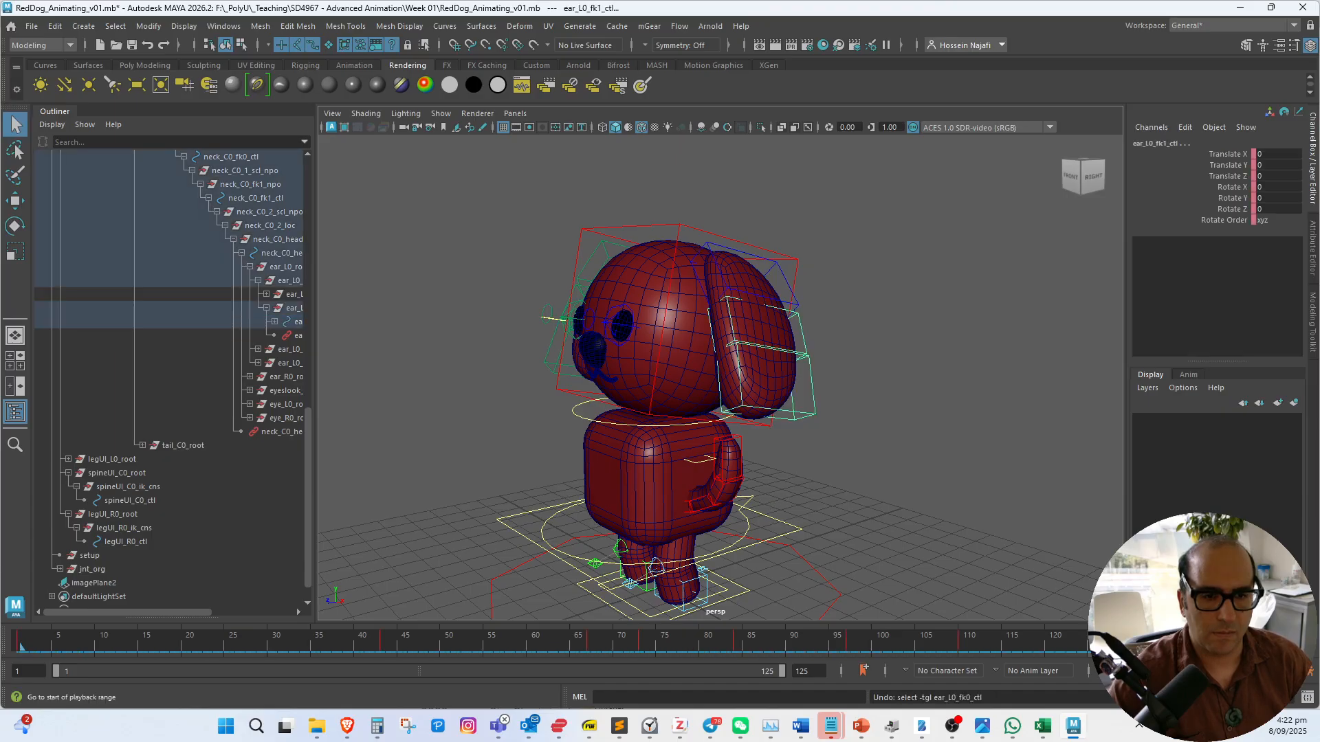
left_click(1156, 641)
left_click(1239, 641)
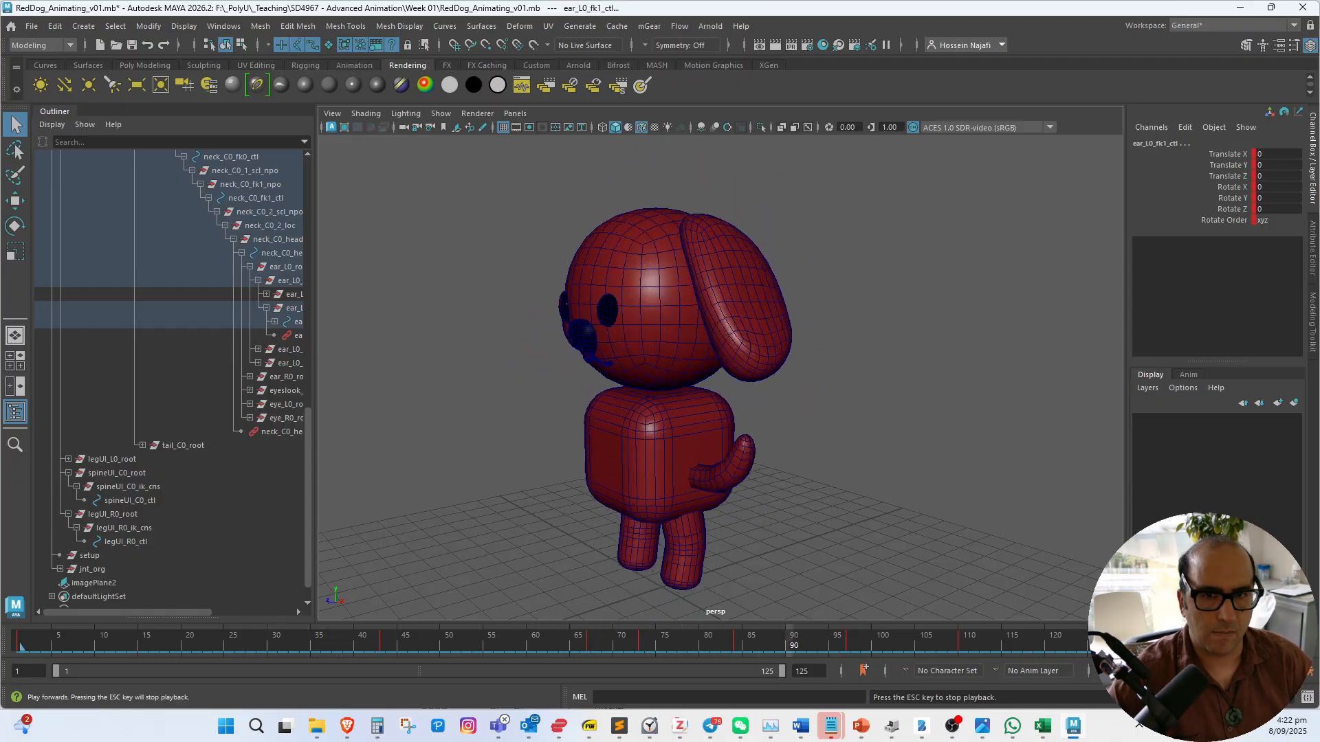
key("Escape")
Undo the remaining selection changes on the left ear's FK controls, back to the spine UI control
key("ctrl+z")
key("ctrl+z")
key("ctrl+z")
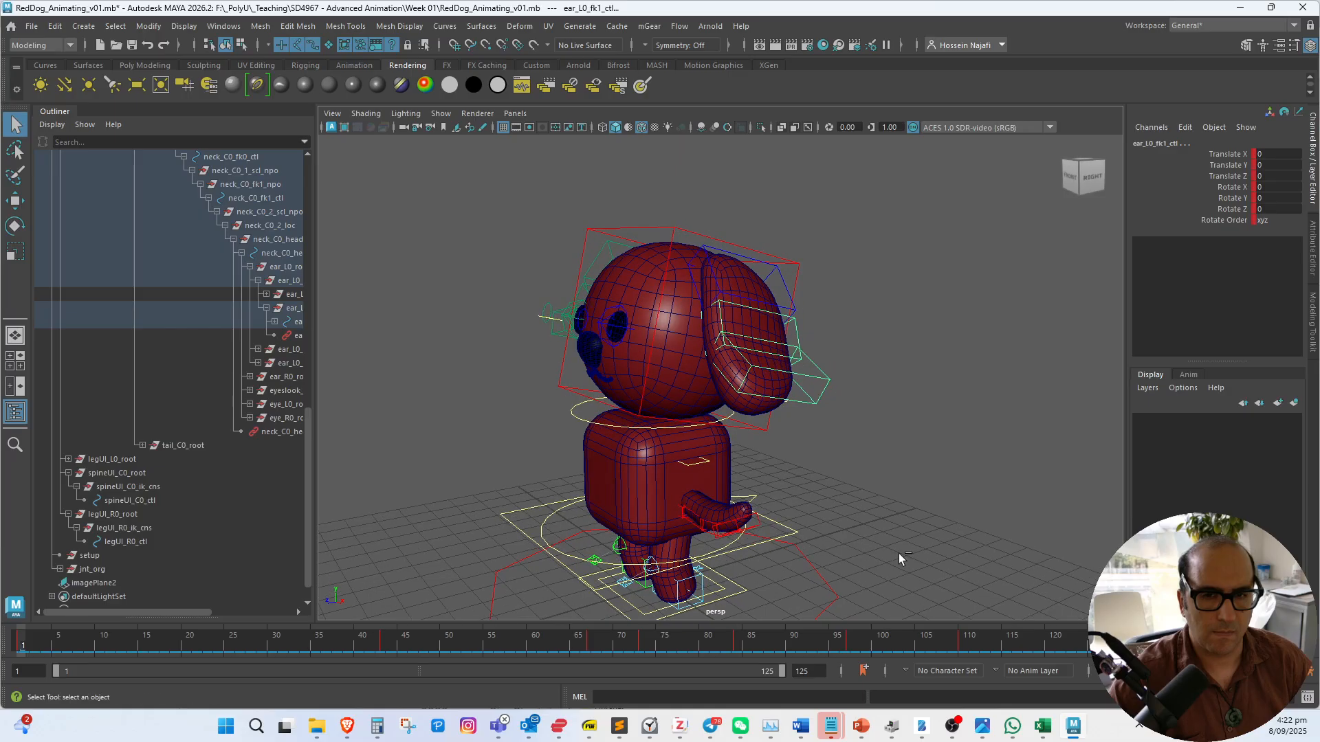
key("ctrl+z")
key("ctrl+z")
key("ctrl+z")
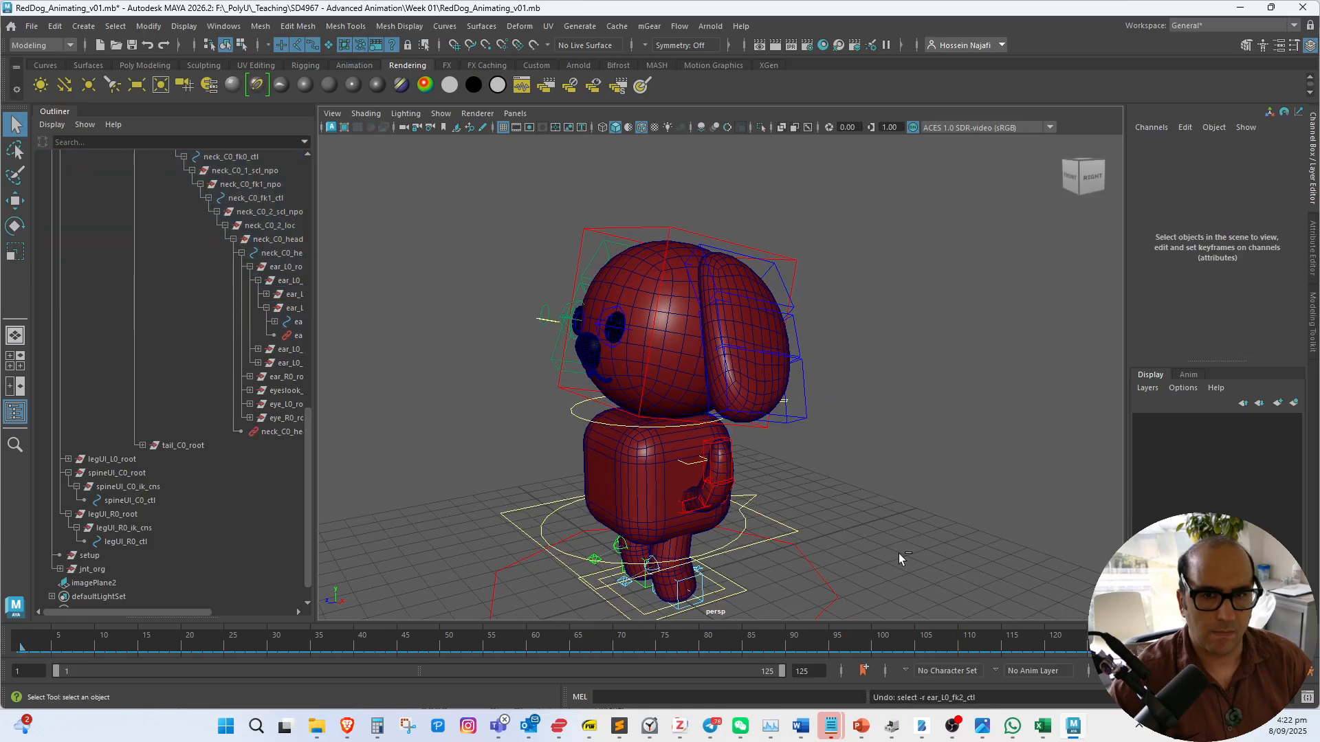
Try a spring chain intensity of 0 on the spine UI control and play the animation
scroll(1199, 299, "down", 5)
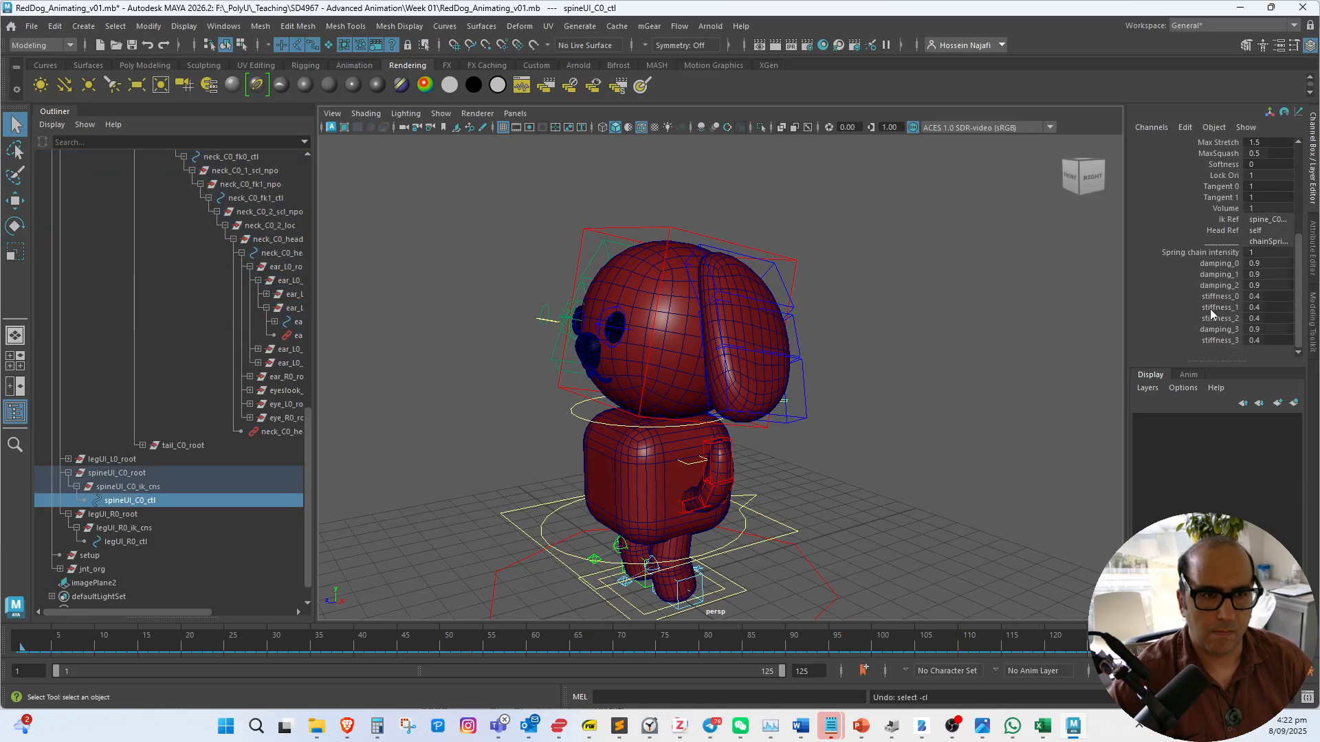
left_click(1229, 253)
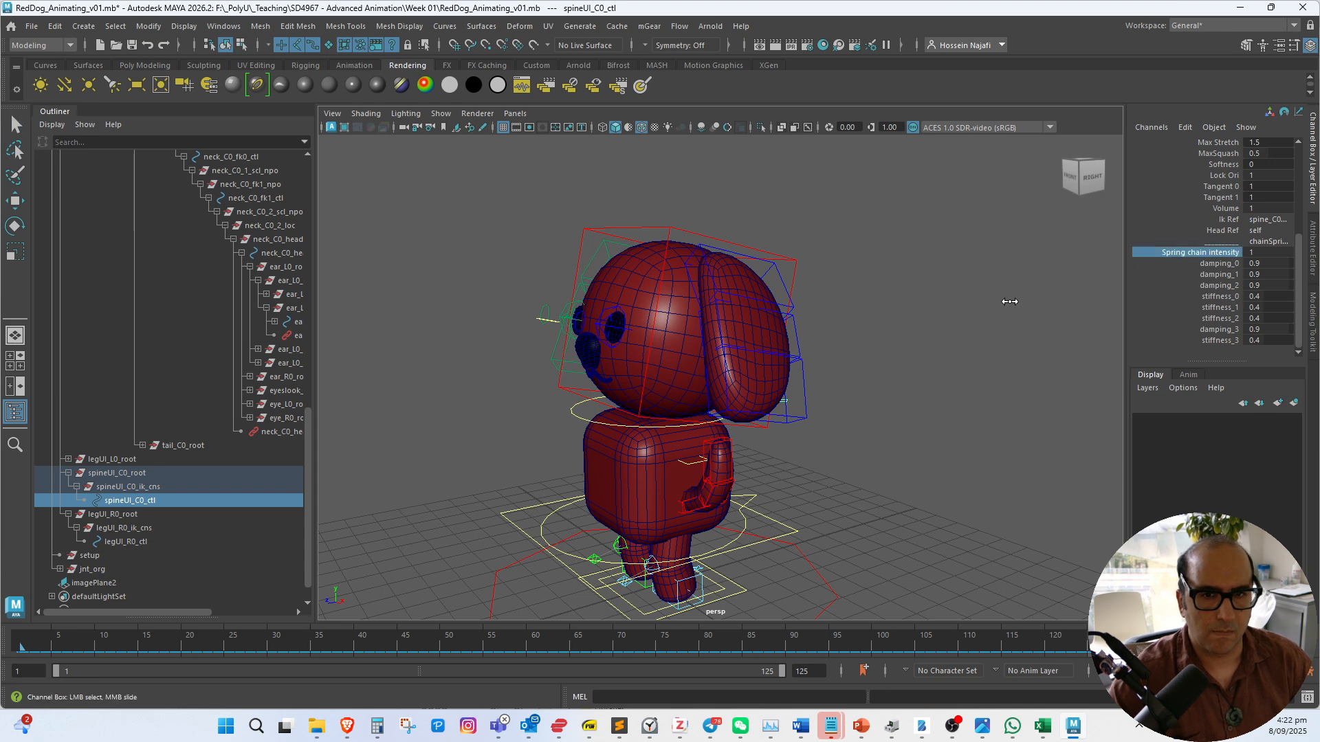
middle_click_drag(1009, 301, 773, 359)
left_click(1158, 644)
left_click(1235, 644)
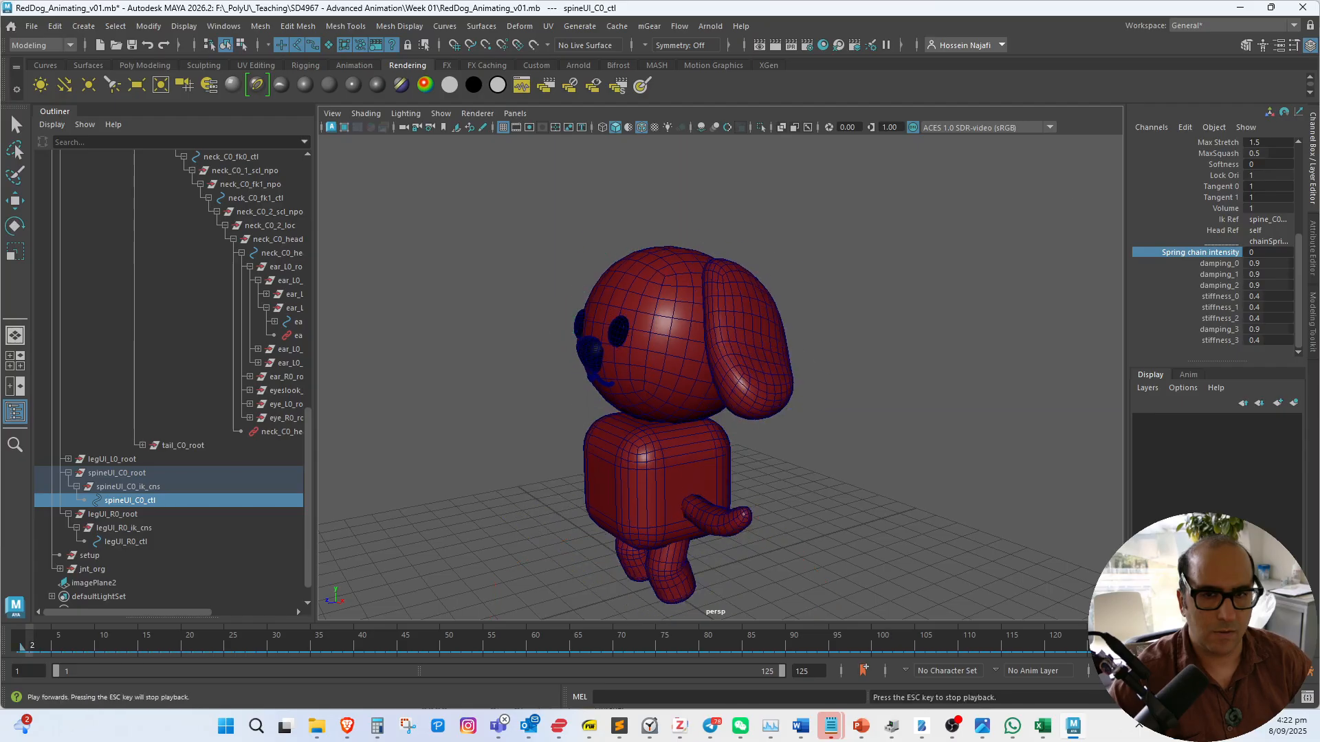
left_click(1236, 644)
Play the animation from frame 1 with spring chain intensity at 1 to review the ears and tail, and return to the start
left_click(1158, 644)
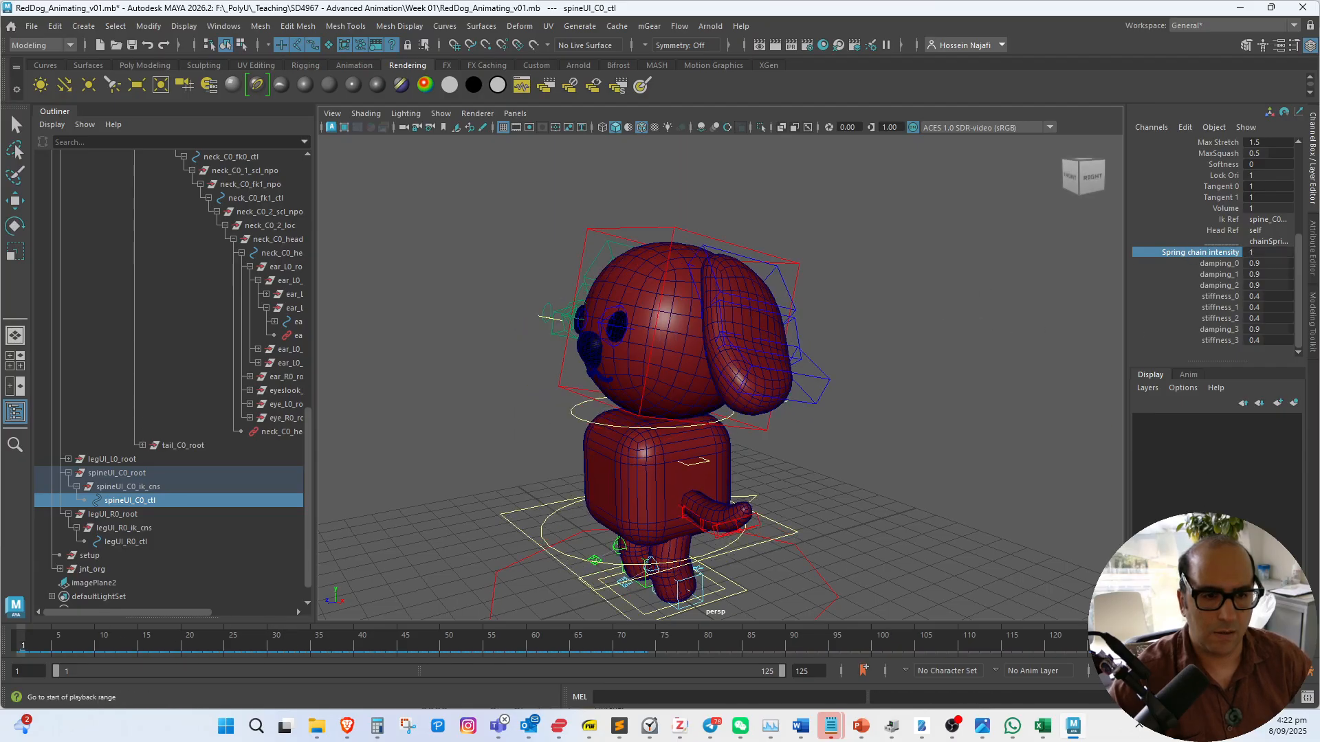
left_click(1235, 644)
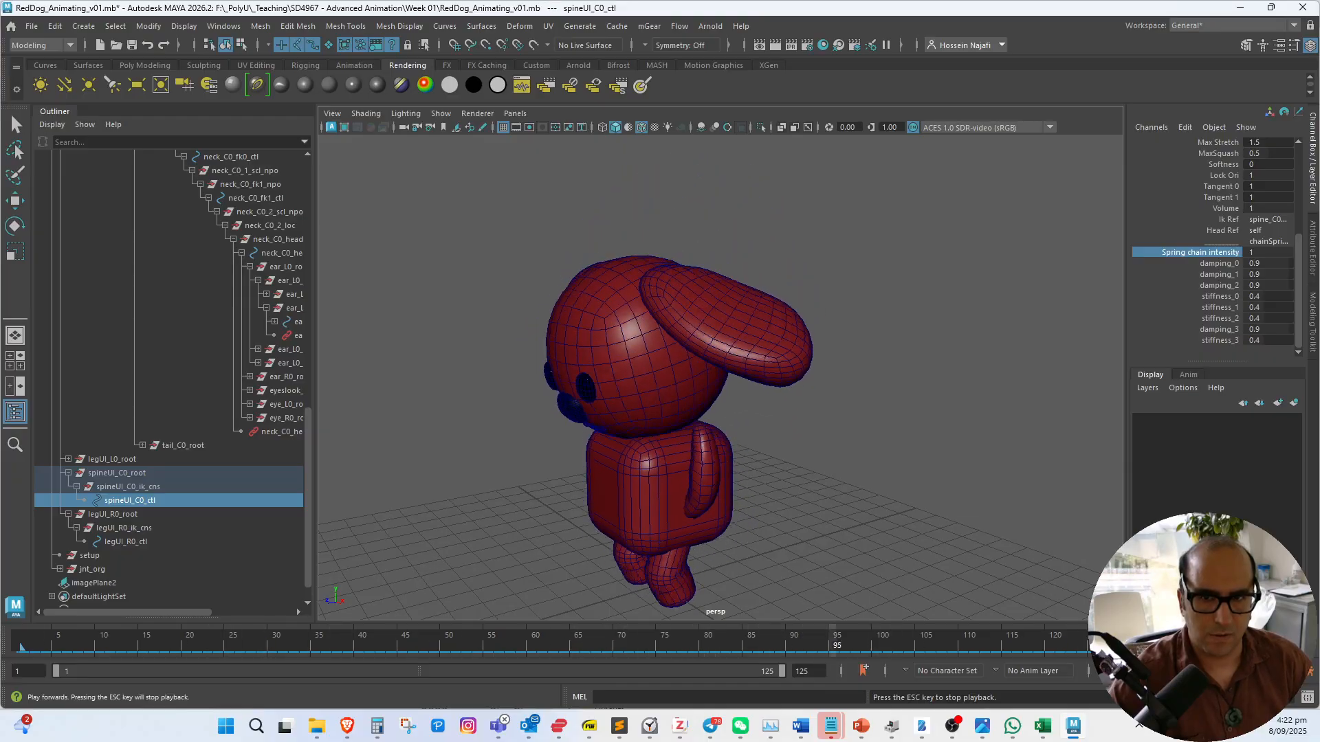
key("Escape")
left_click(1173, 640)
Select both of the dog's eye meshes from the front view and key them open at frame 15
left_click_drag(719, 507, 760, 470, "alt")
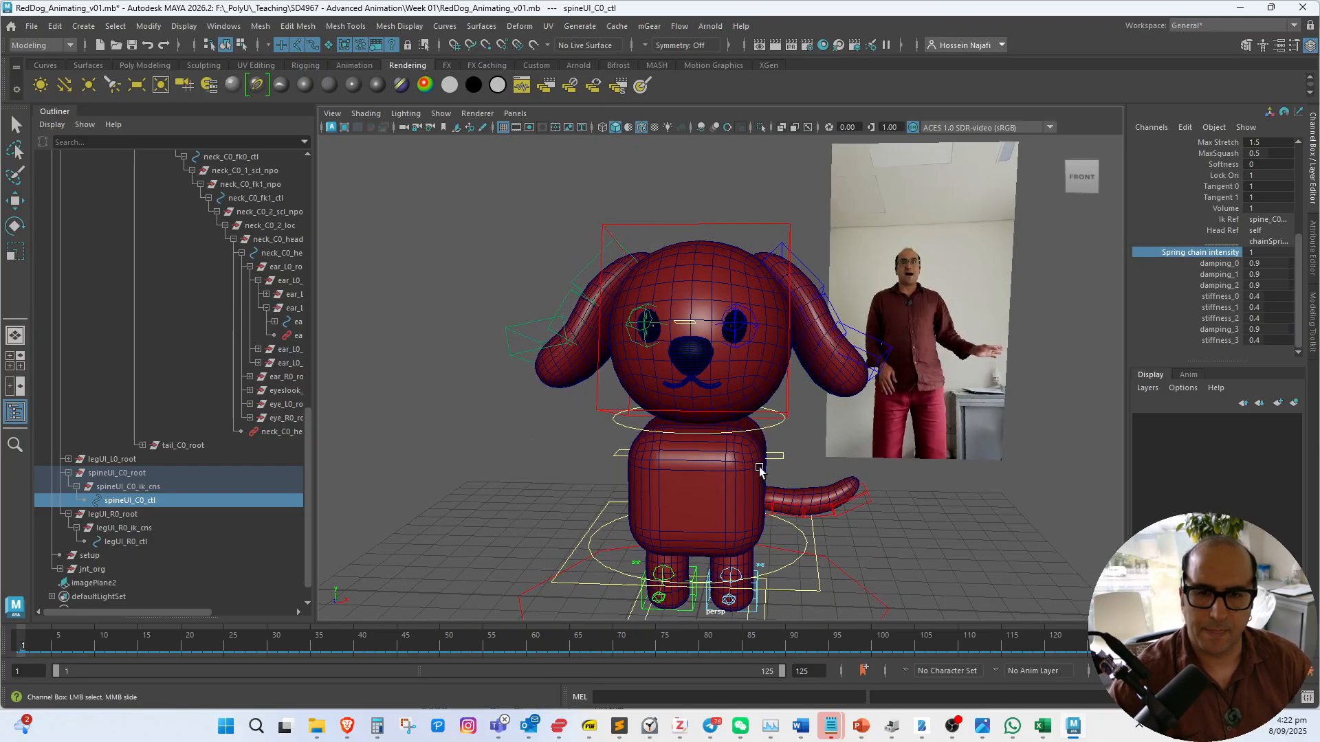
right_click_drag(760, 470, 809, 444, "alt")
middle_click_drag(810, 444, 852, 406, "alt")
key("q")
left_click(777, 284)
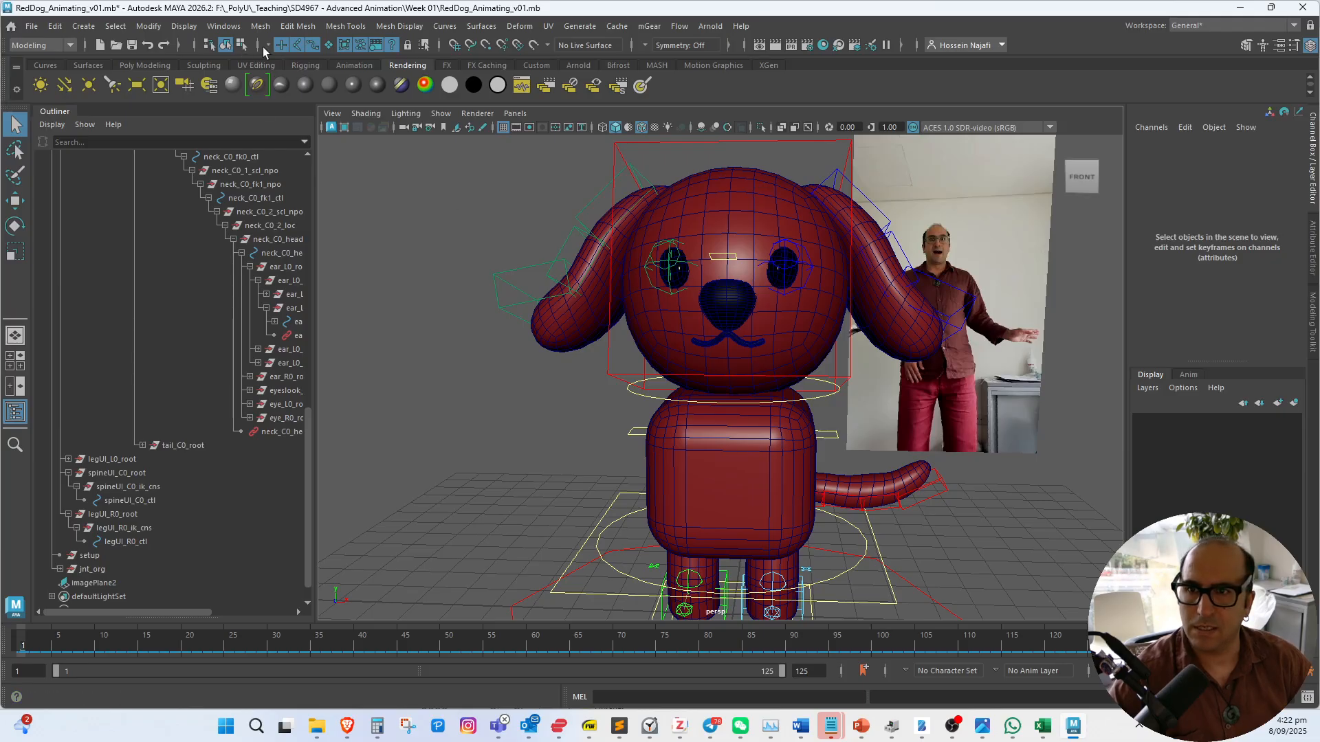
left_click(778, 283)
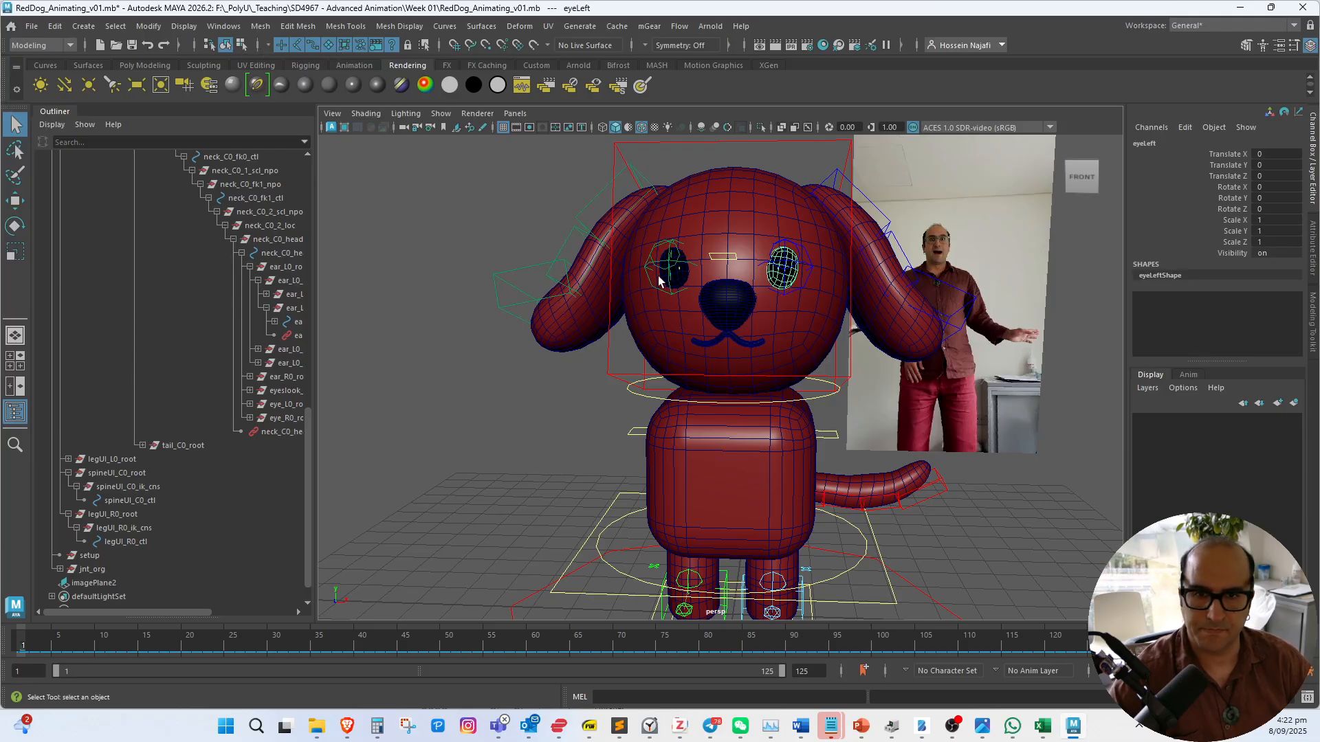
left_click_drag(64, 642, 143, 649)
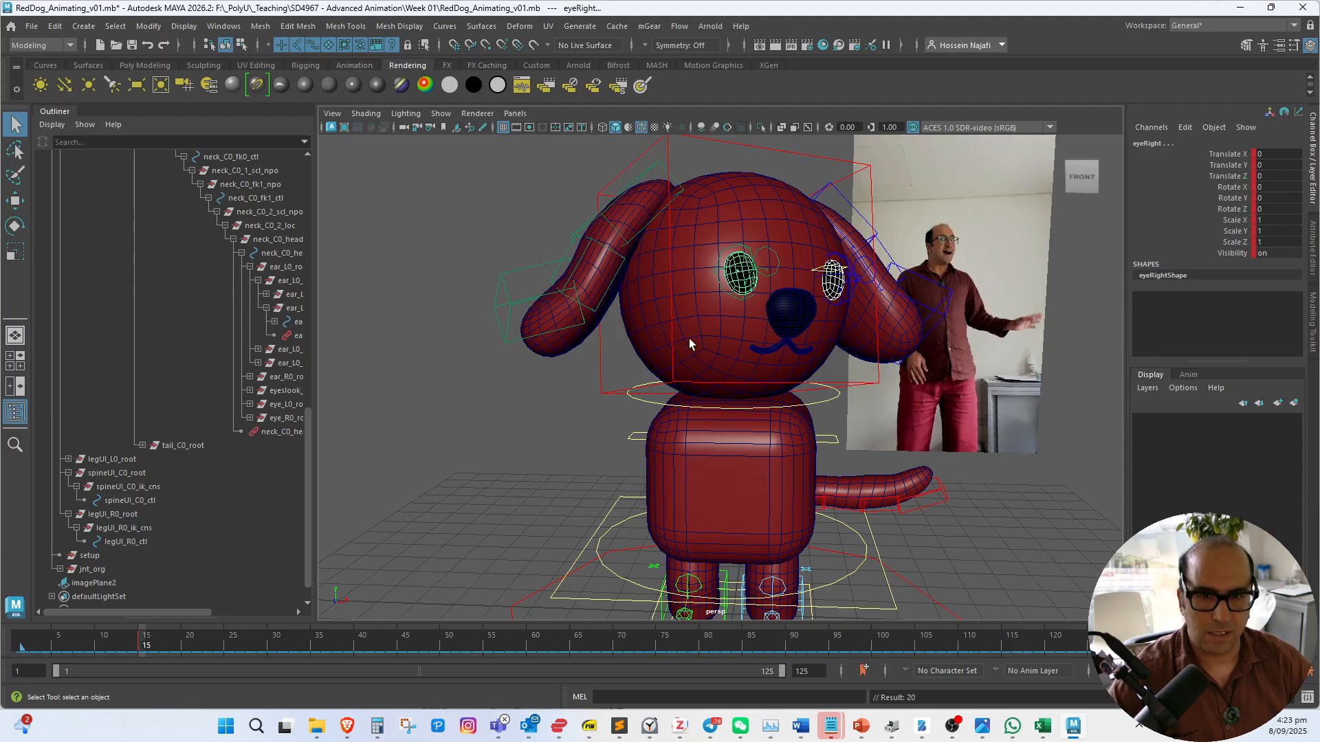
At frame 16, squash both eyes to a Scale Y of 0.165 and key the closed pose
left_click(147, 649)
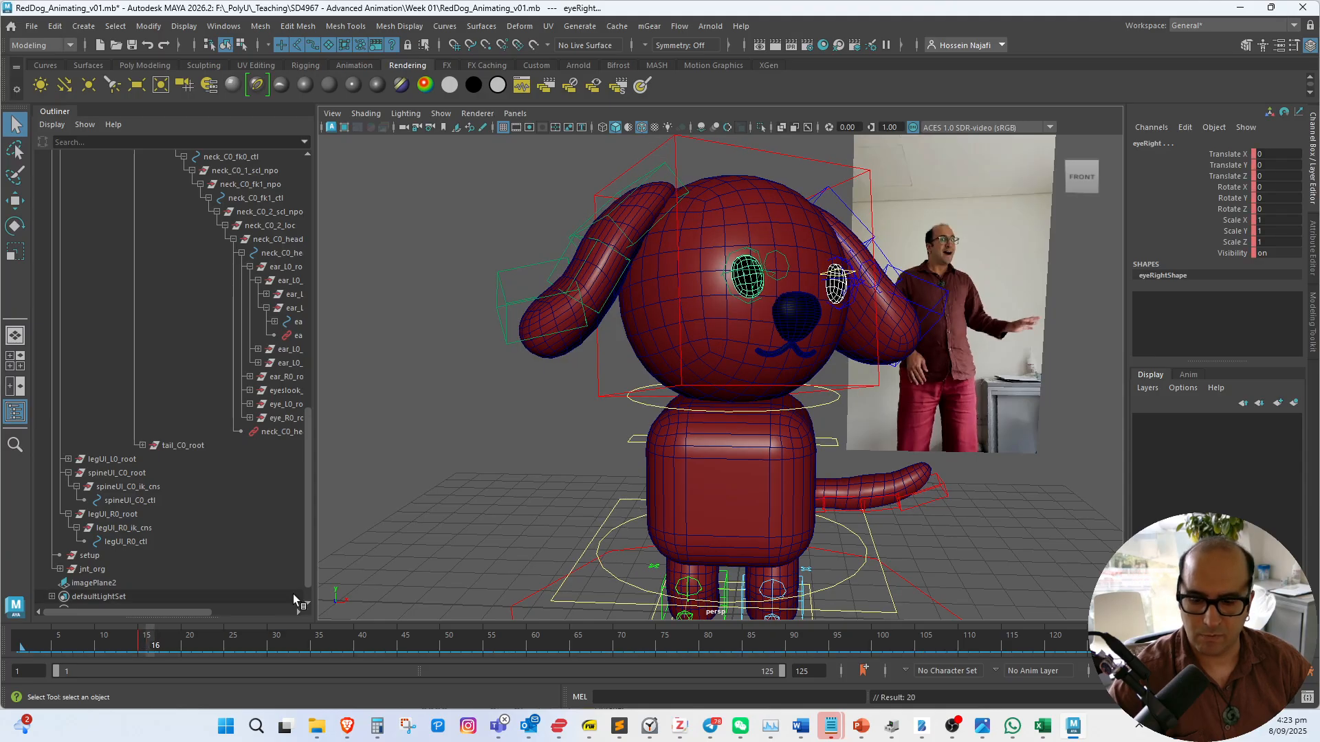
key("r")
left_click_drag(749, 217, 742, 266)
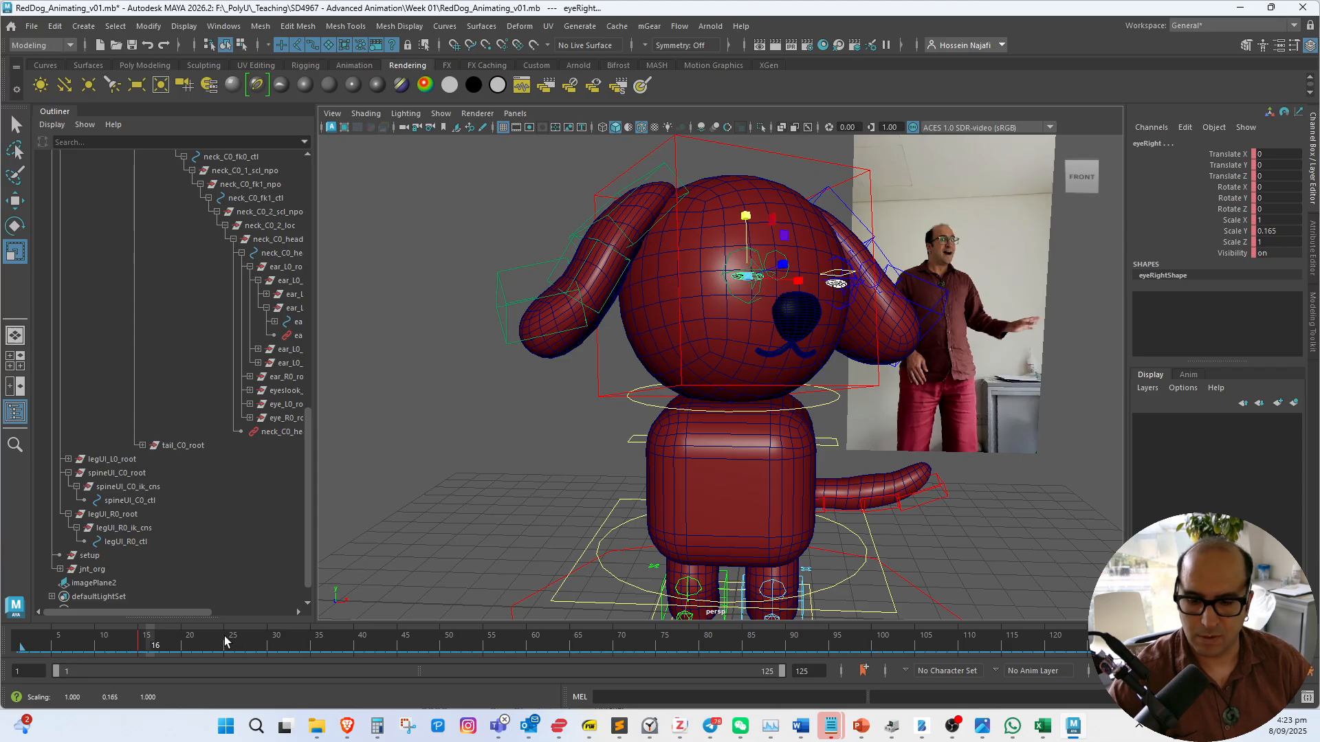
key("s")
At frame 18, set both eyes' Scale Y to 1 and key the reopened pose
left_click_drag(154, 649, 172, 649)
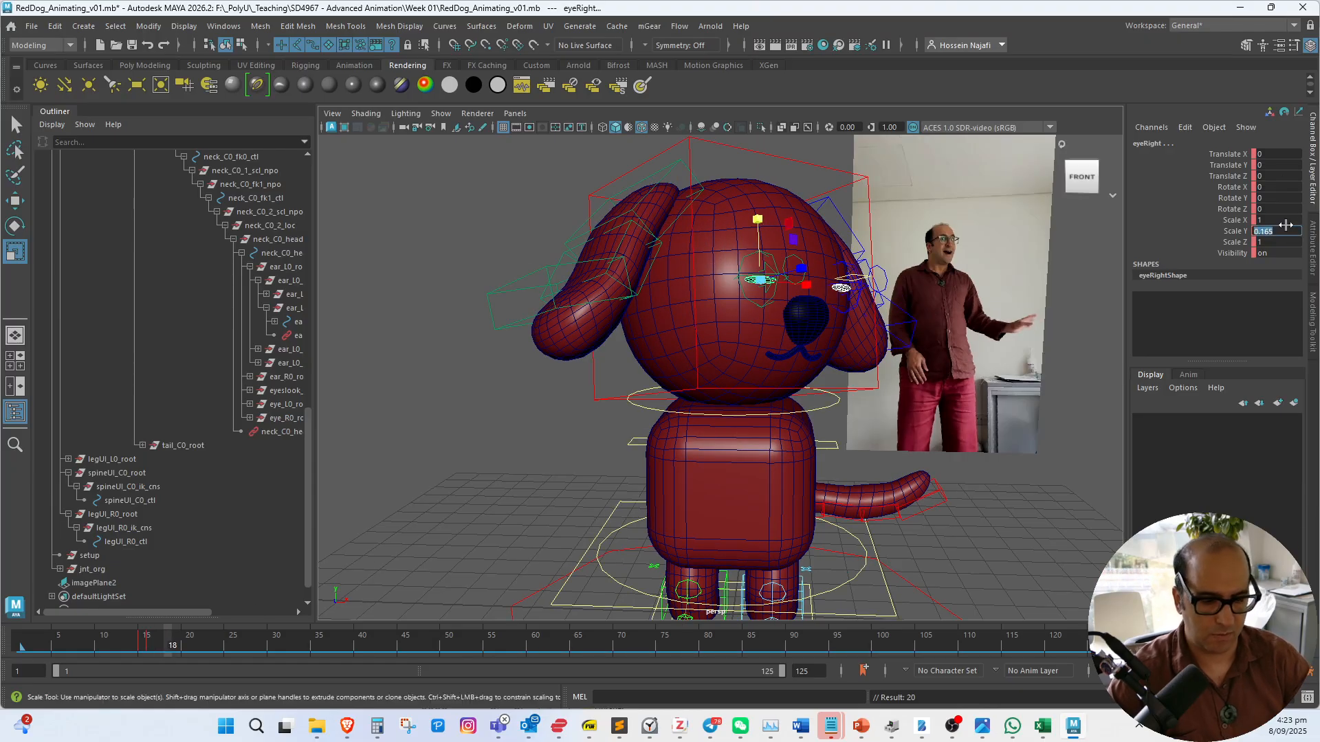
type("1")
key("Return")
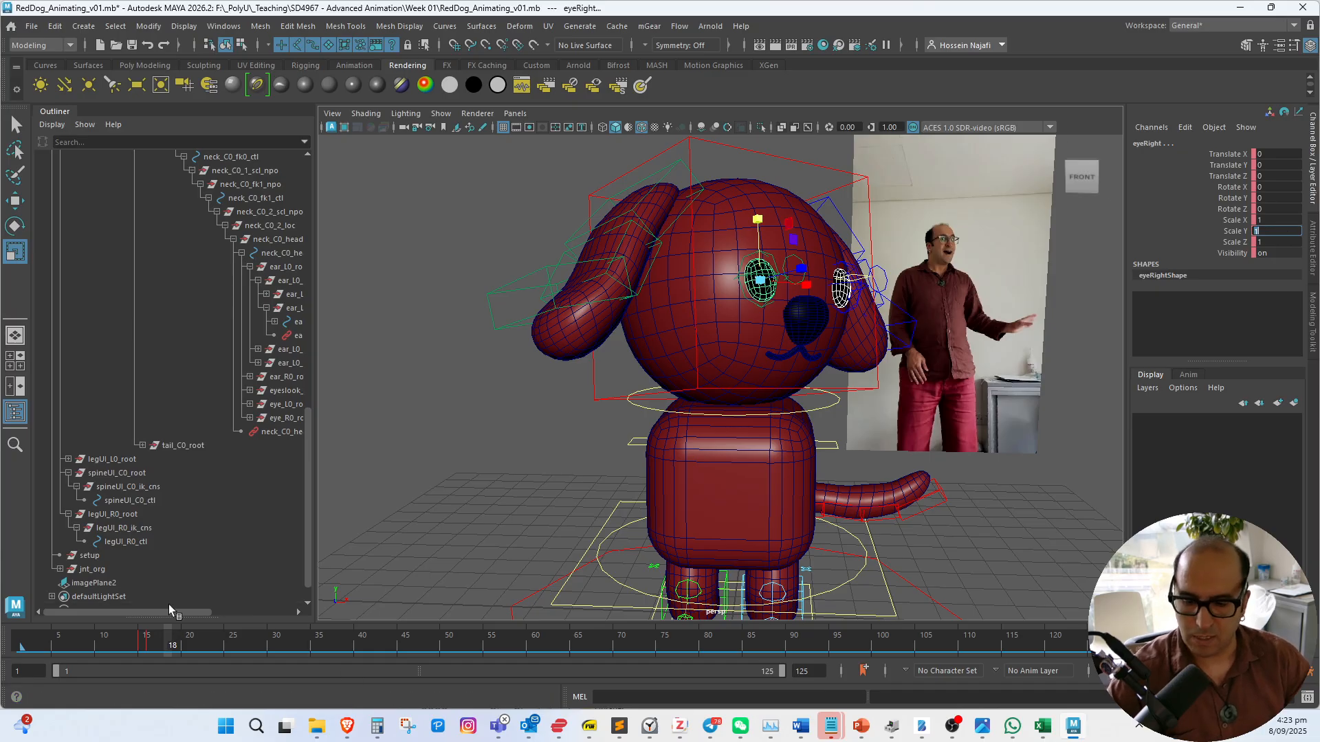
middle_click_drag(486, 500, 475, 504, "alt")
key("s")
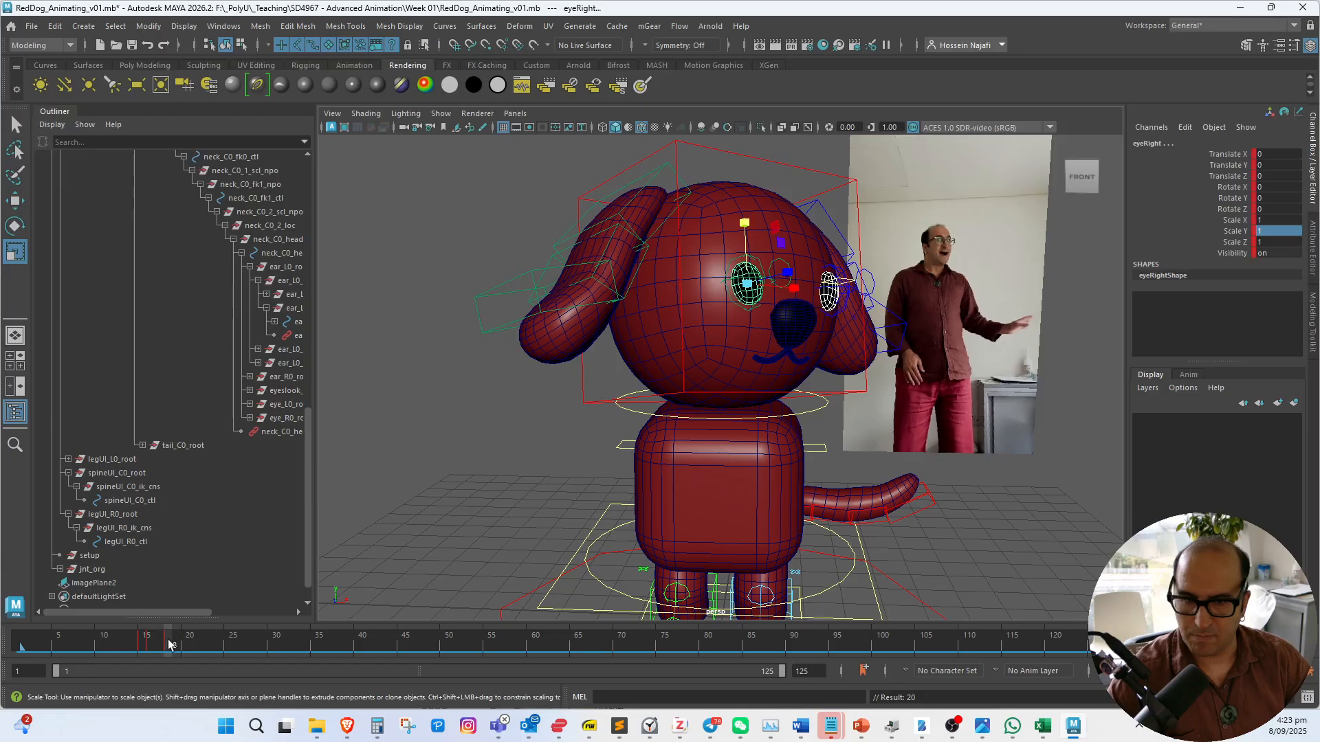
Review the blink, and shift the left eye's blink keys one frame later to offset it from the right eye
left_click_drag(169, 641, 146, 655)
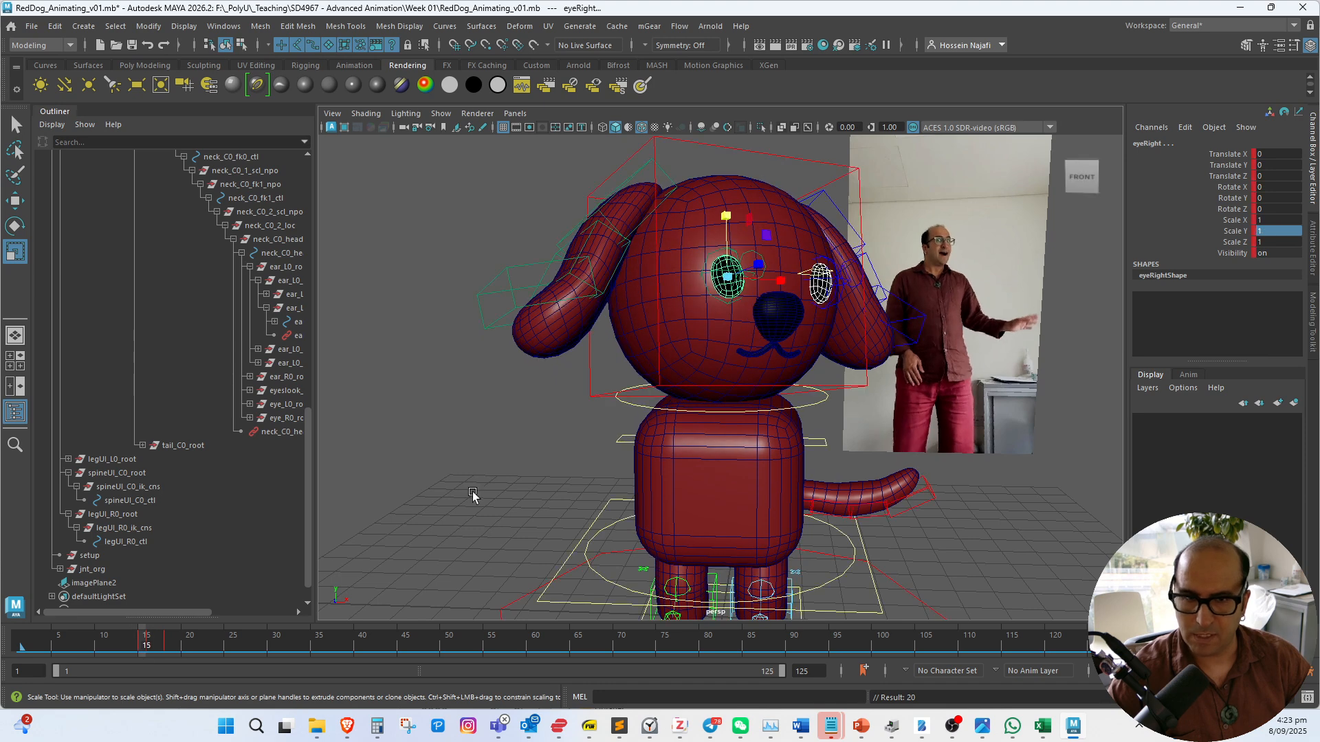
left_click(827, 291)
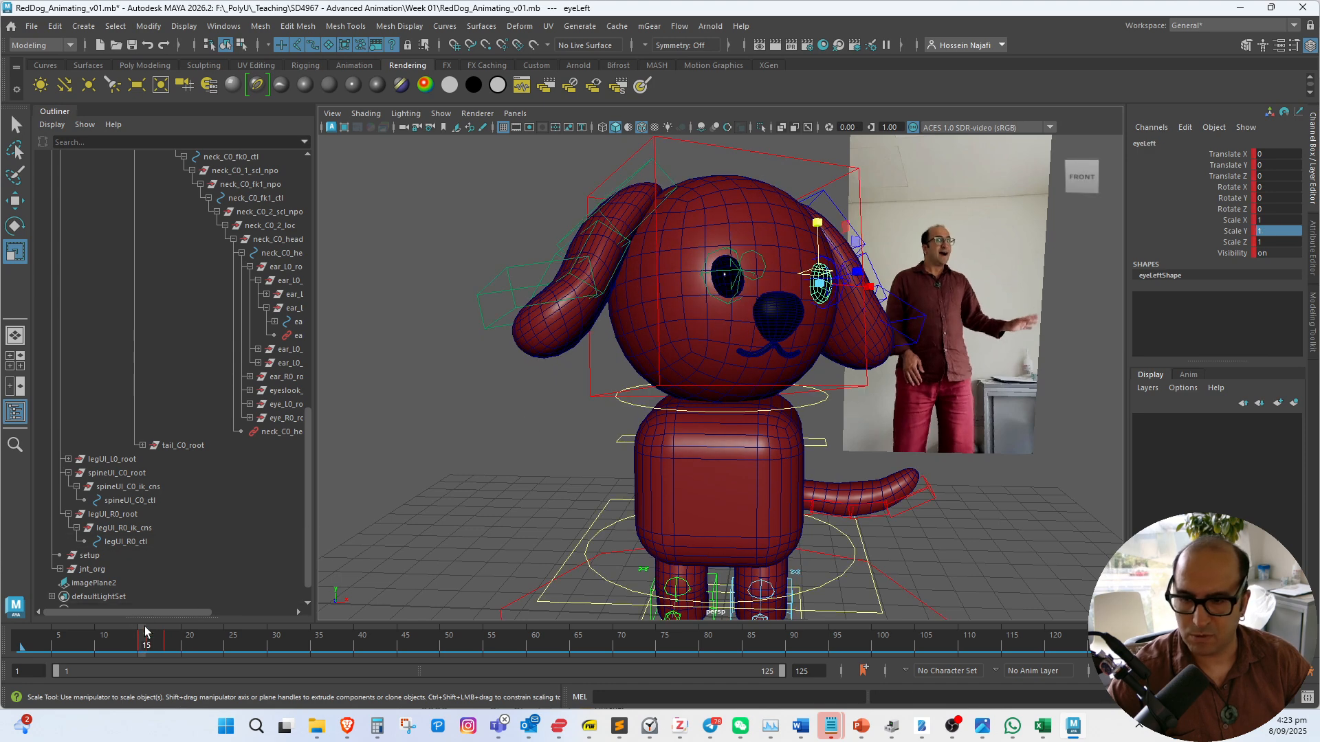
left_click(135, 648)
left_click_drag(135, 648, 170, 650, "shift")
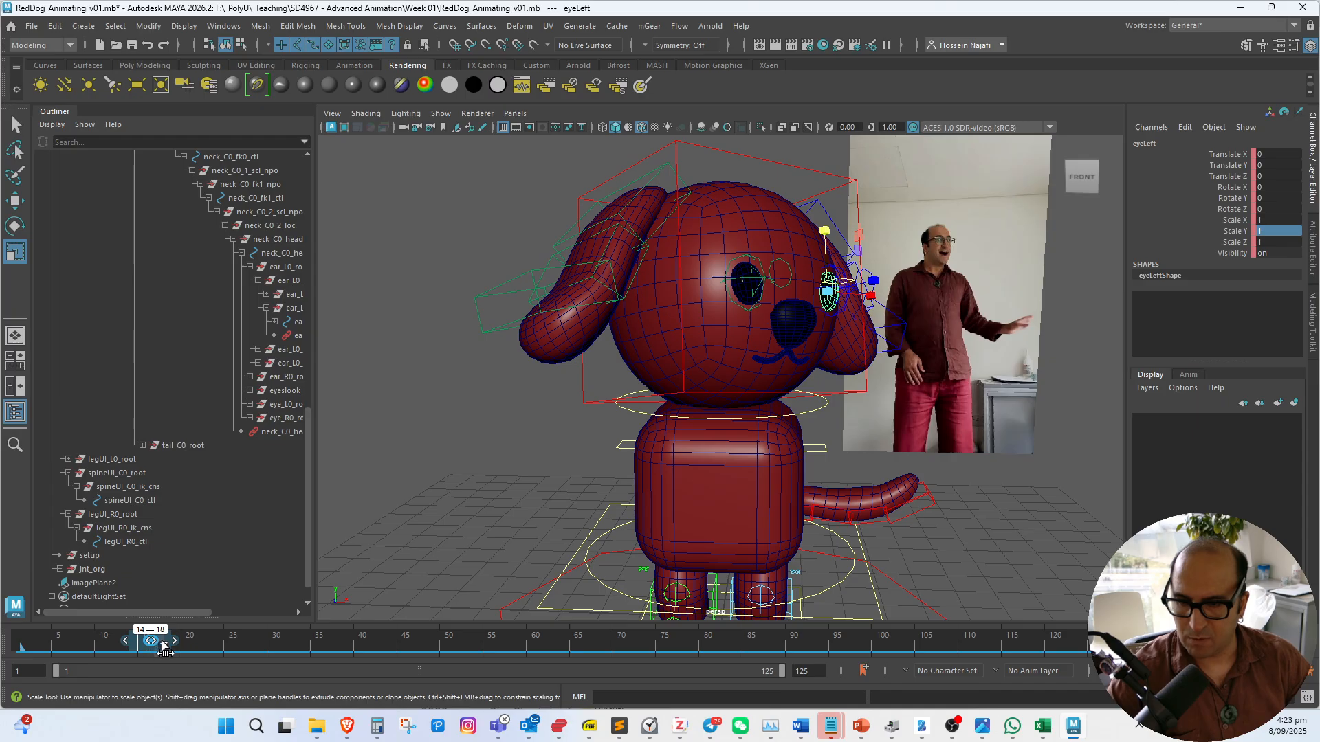
left_click_drag(165, 651, 130, 653)
left_click(117, 646)
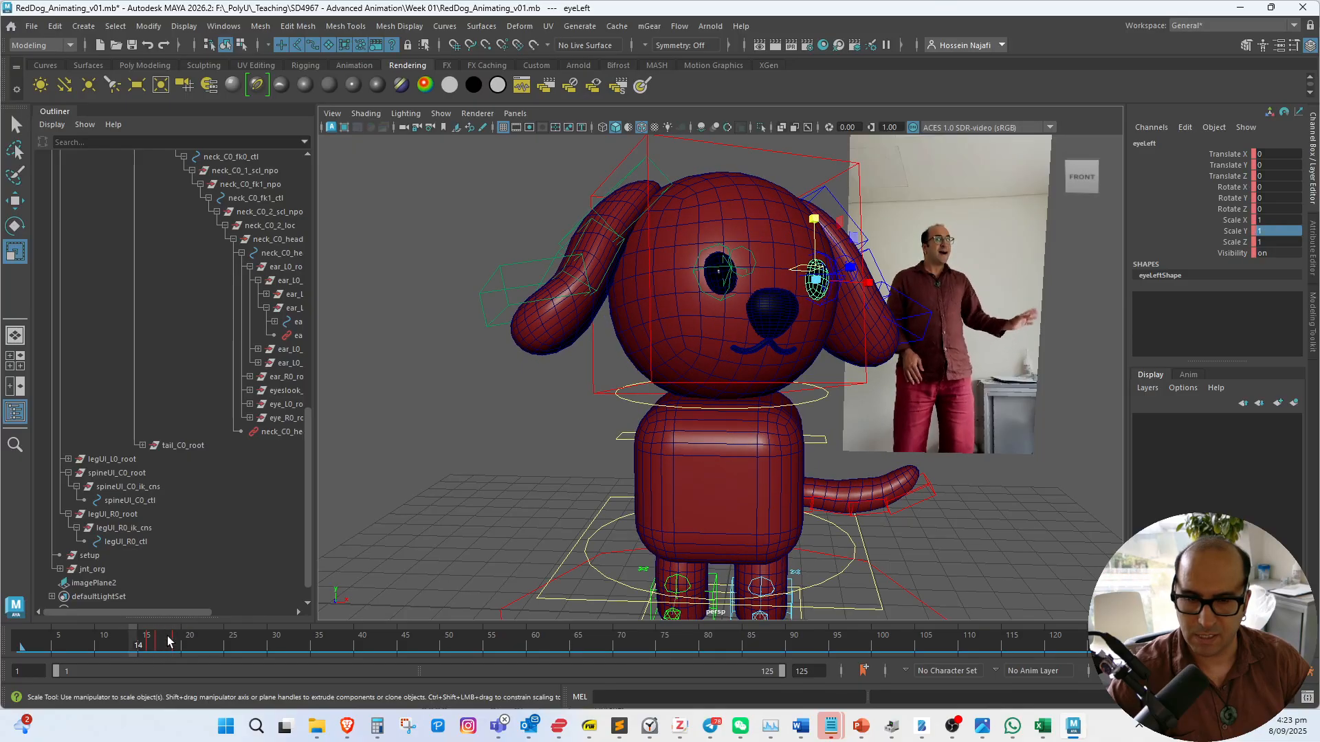
Copy both eyes' blink keys from frames 13 to 20 and paste them at frame 38
left_click(718, 284)
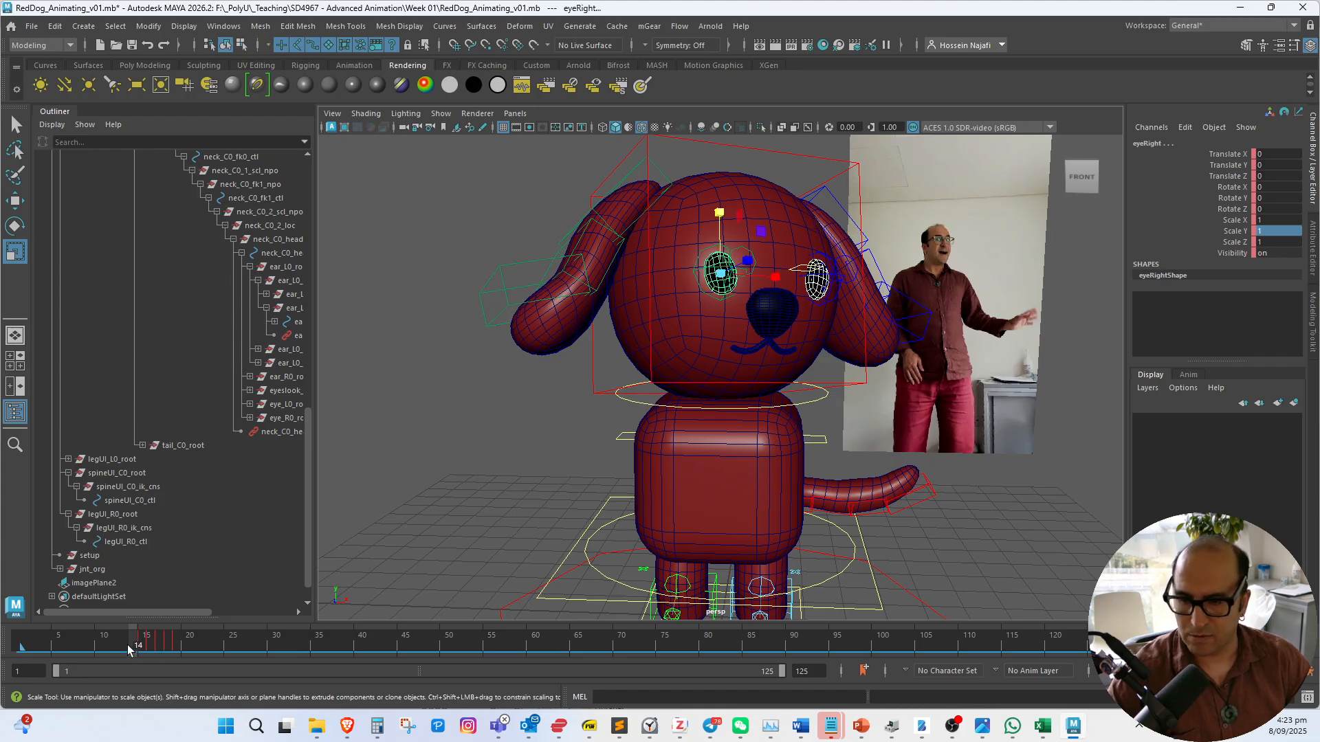
left_click_drag(128, 650, 187, 645, "shift")
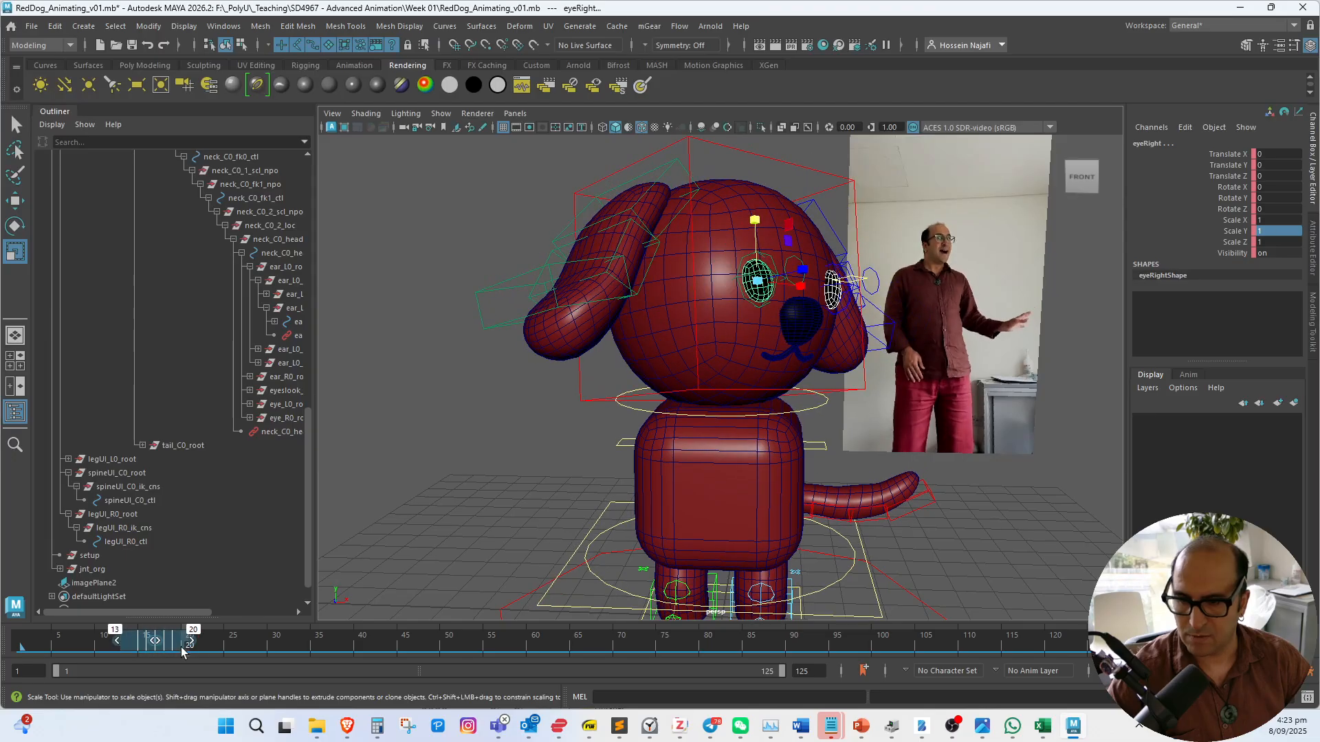
right_click(163, 641)
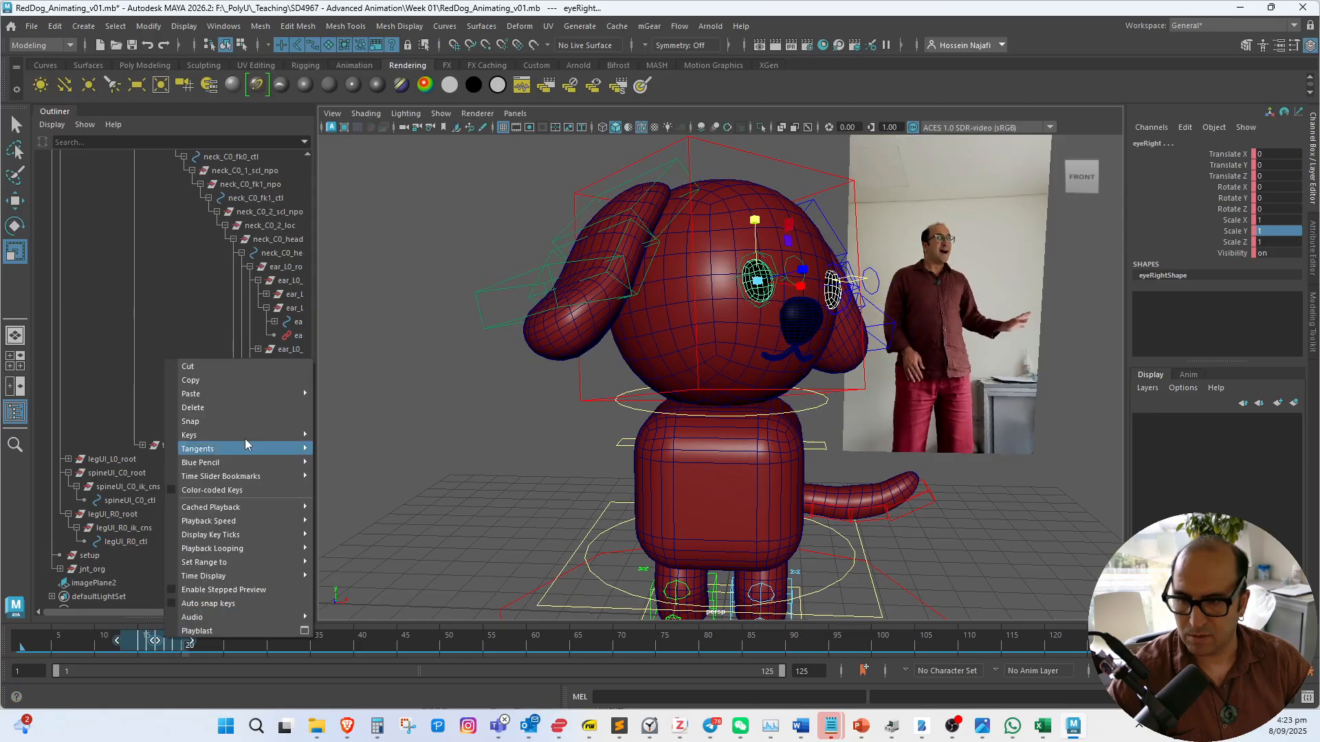
left_click(213, 382)
left_click_drag(242, 643, 341, 651)
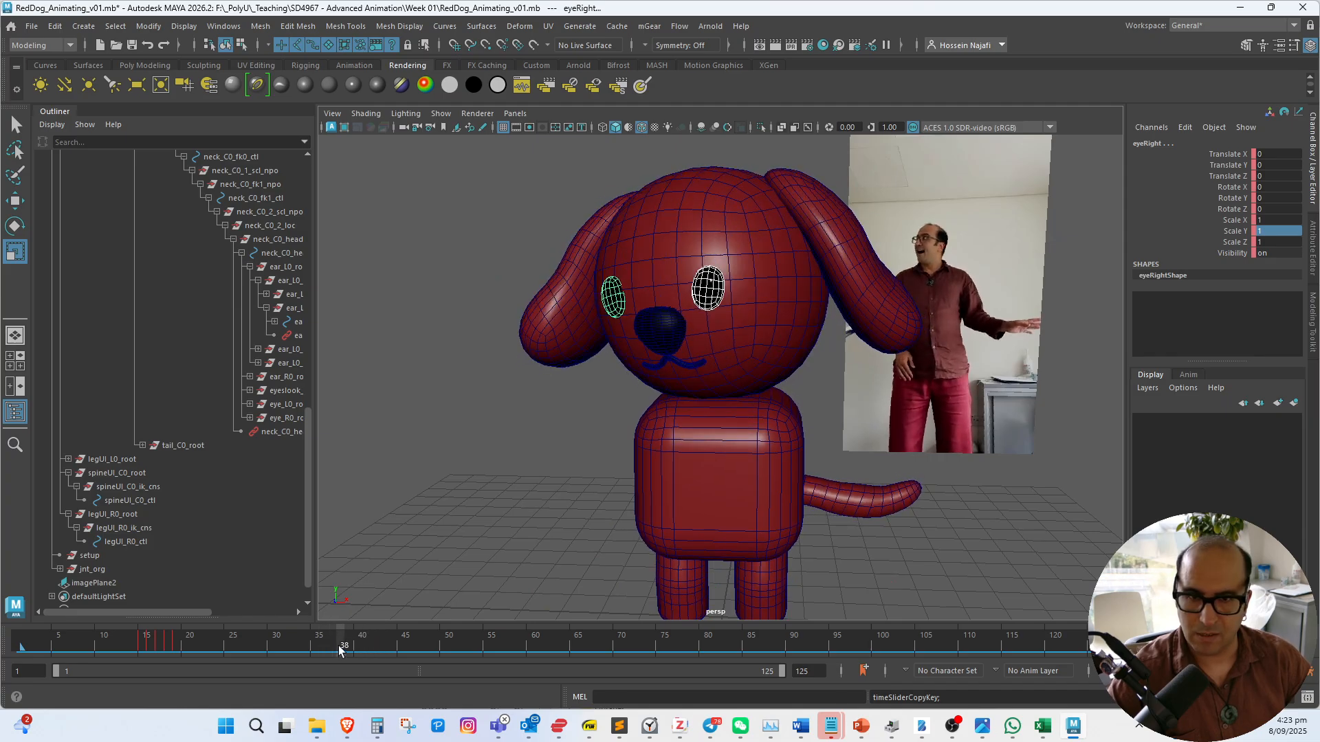
right_click(341, 650)
mouse_move(456, 402)
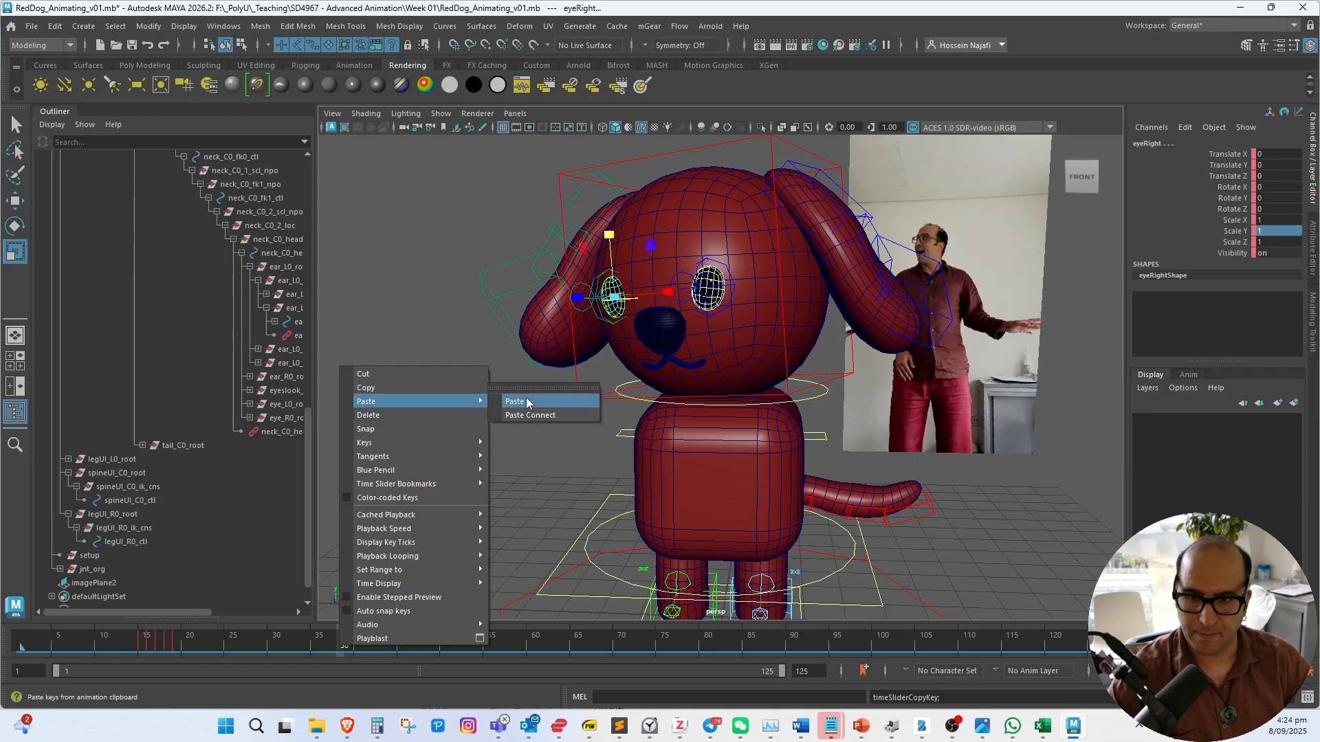
left_click(522, 401)
Paste the copied blink keys for both eyes at frames 77 and 118
left_click(519, 650)
left_click_drag(519, 653, 680, 678)
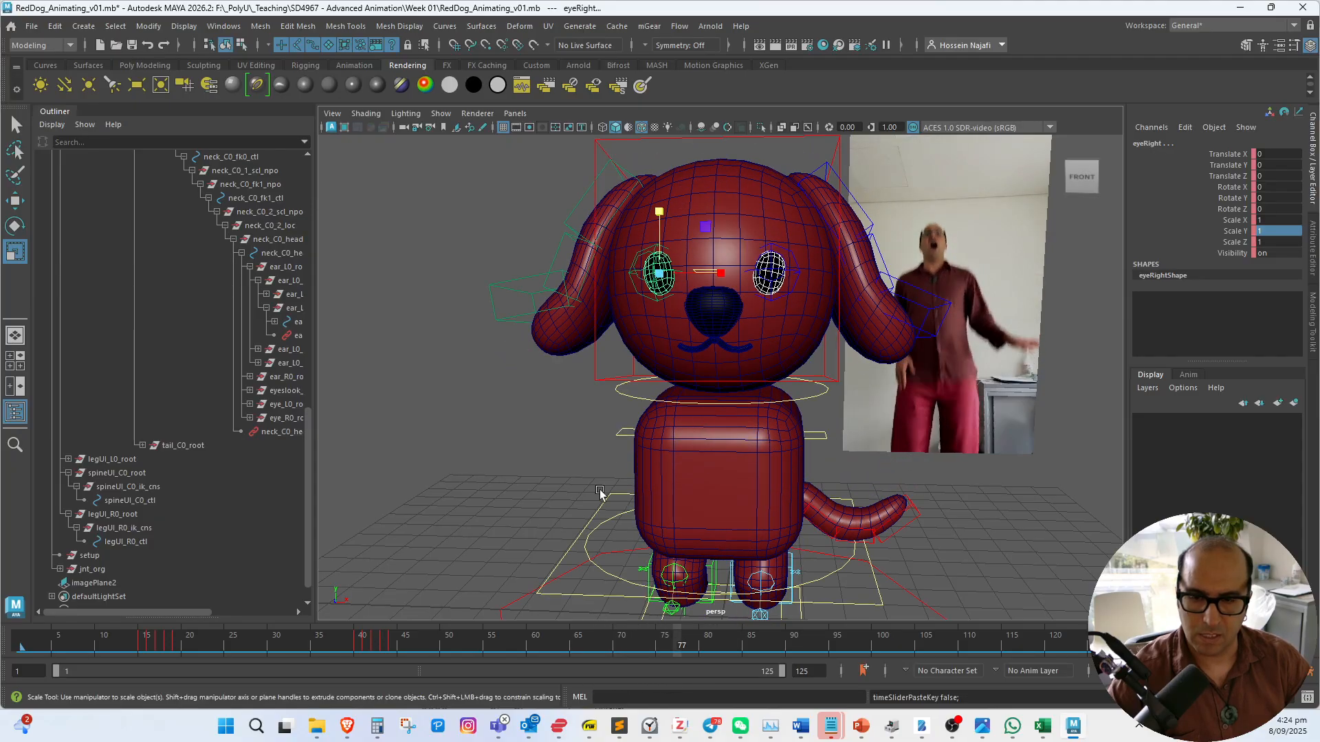
right_click(686, 638)
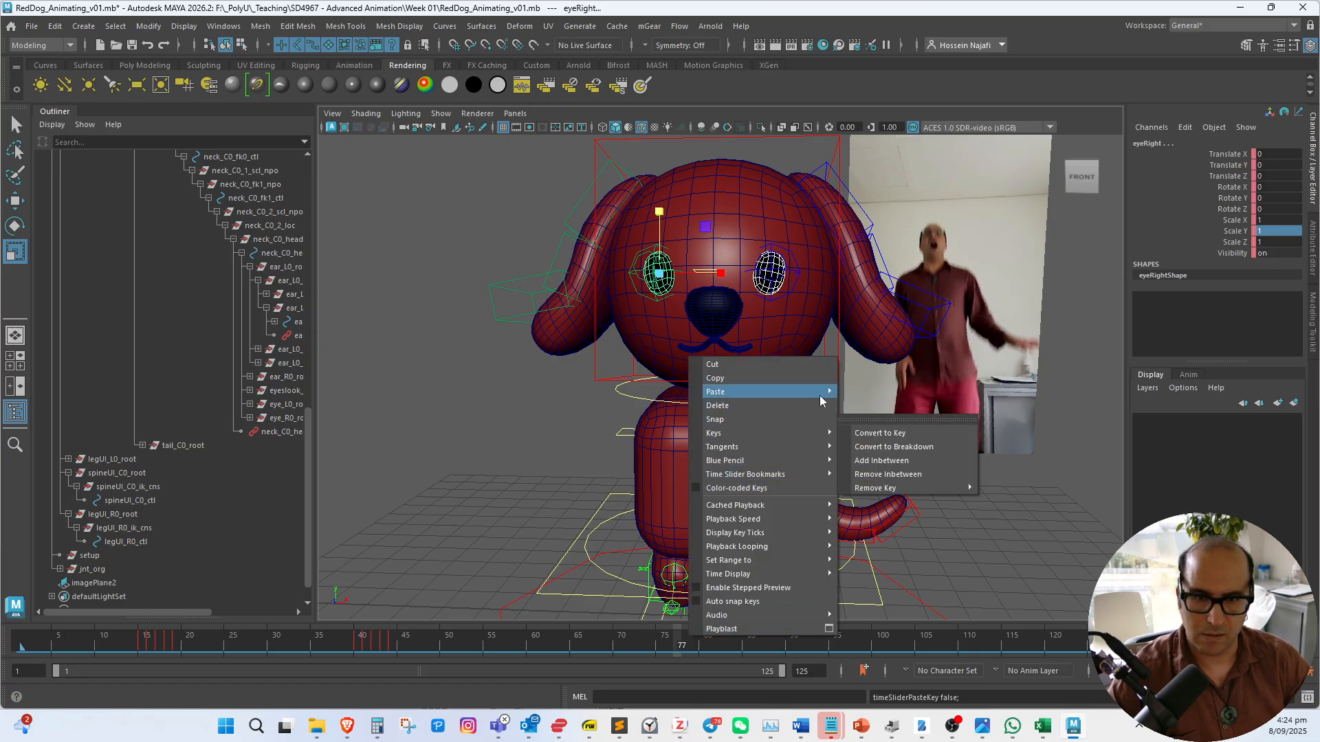
left_click(858, 393)
left_click_drag(963, 648, 1031, 647)
right_click(1031, 648)
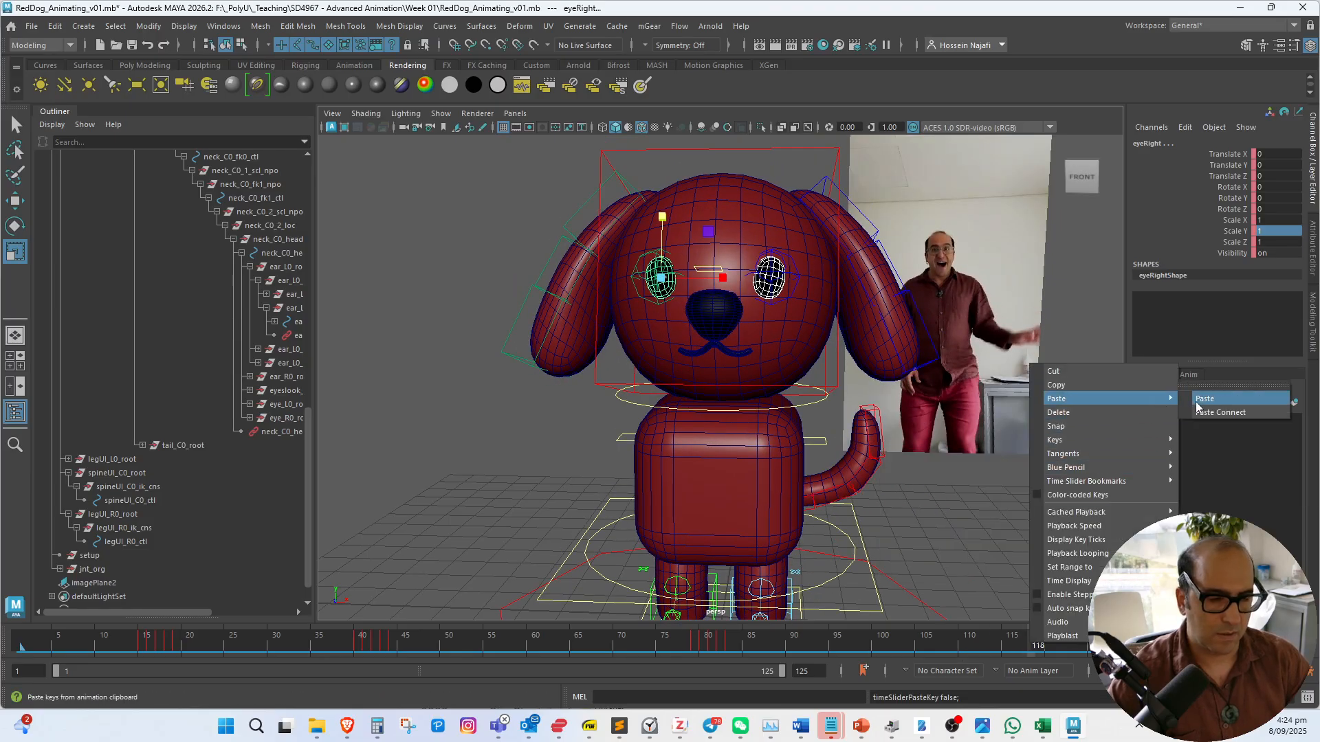
left_click(1200, 402)
Deselect the eyes and play the animation from frame 1 to review the blinks
left_click(1171, 644)
left_click(950, 531)
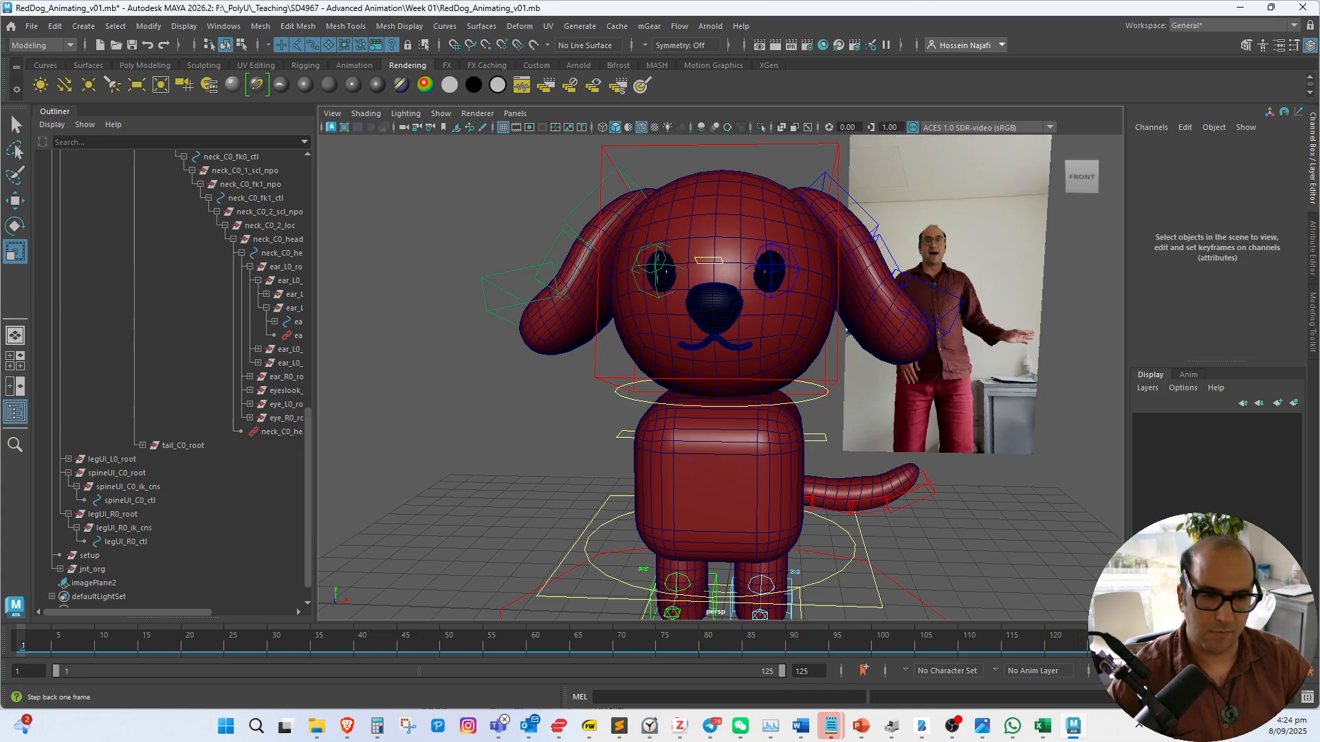
left_click(1246, 645)
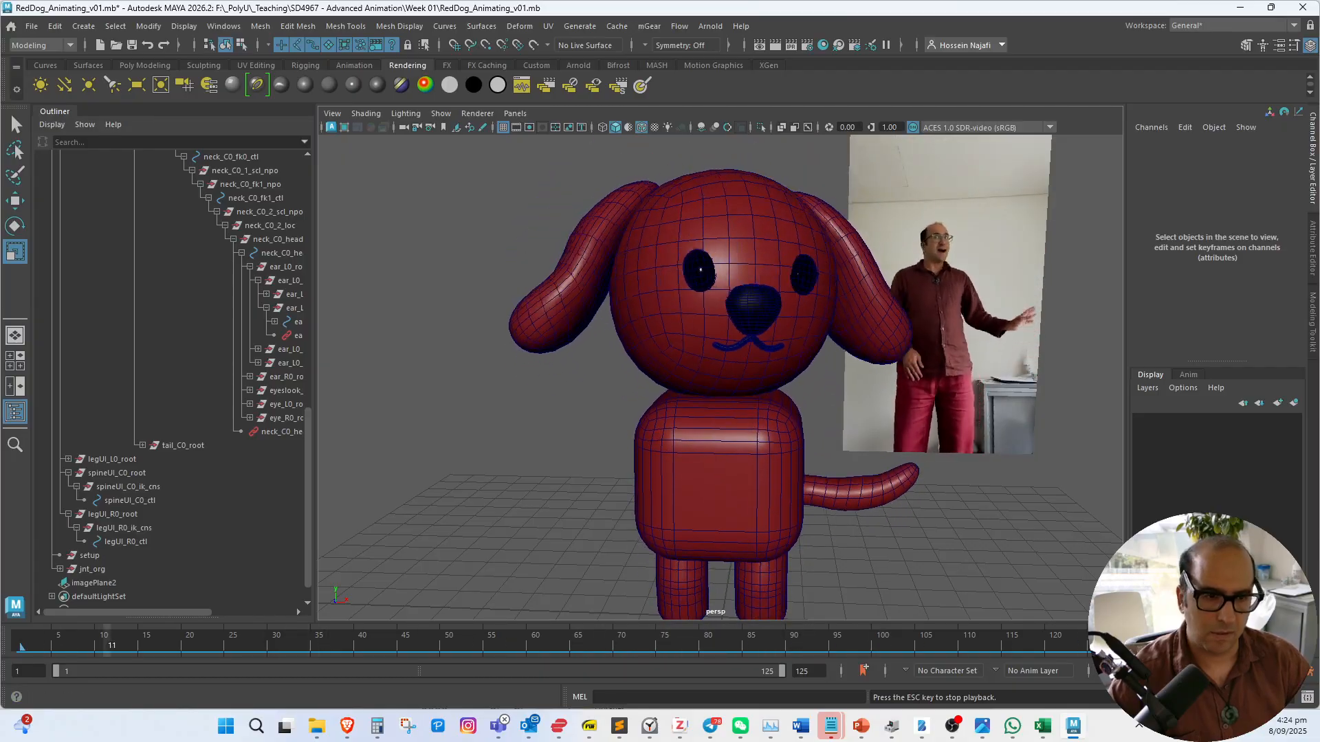
key("Escape")
Look through camera1 in the viewport and hide the reference video's image plane
left_click(516, 115)
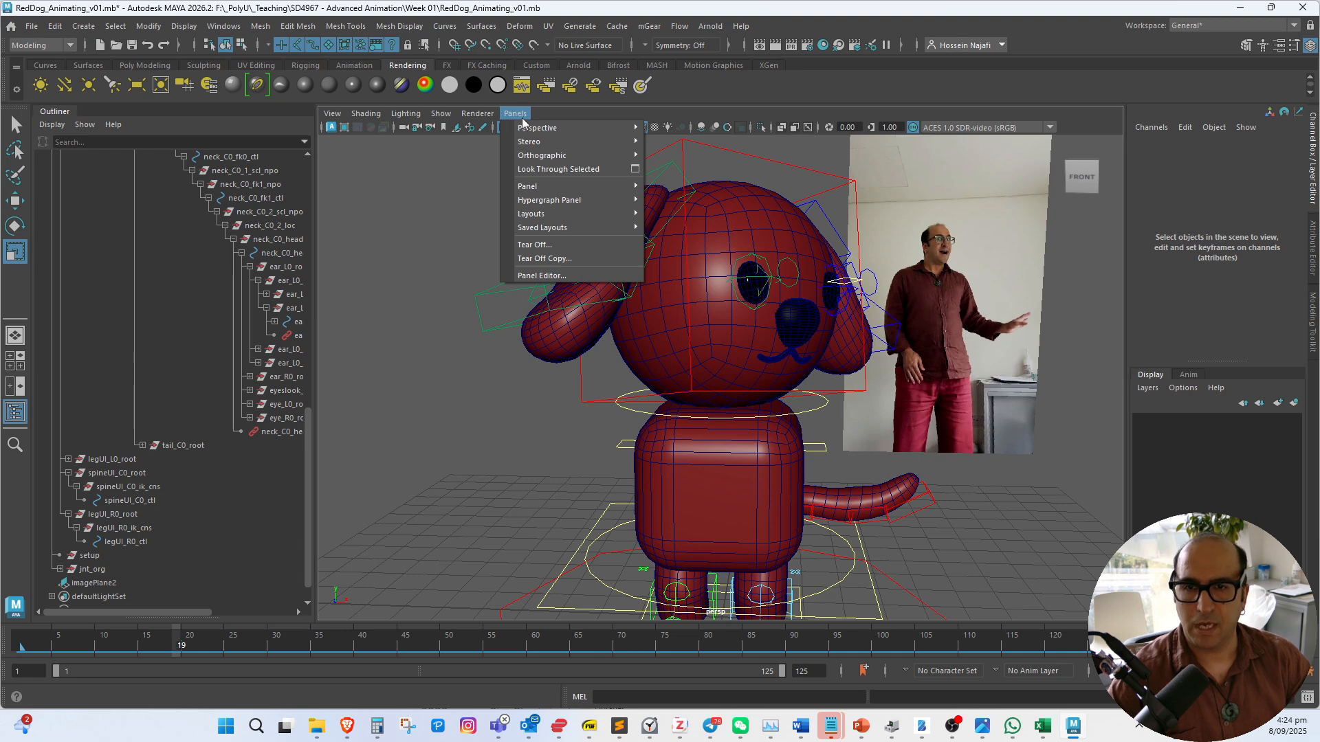
left_click(516, 115)
left_click(516, 115)
mouse_move(543, 128)
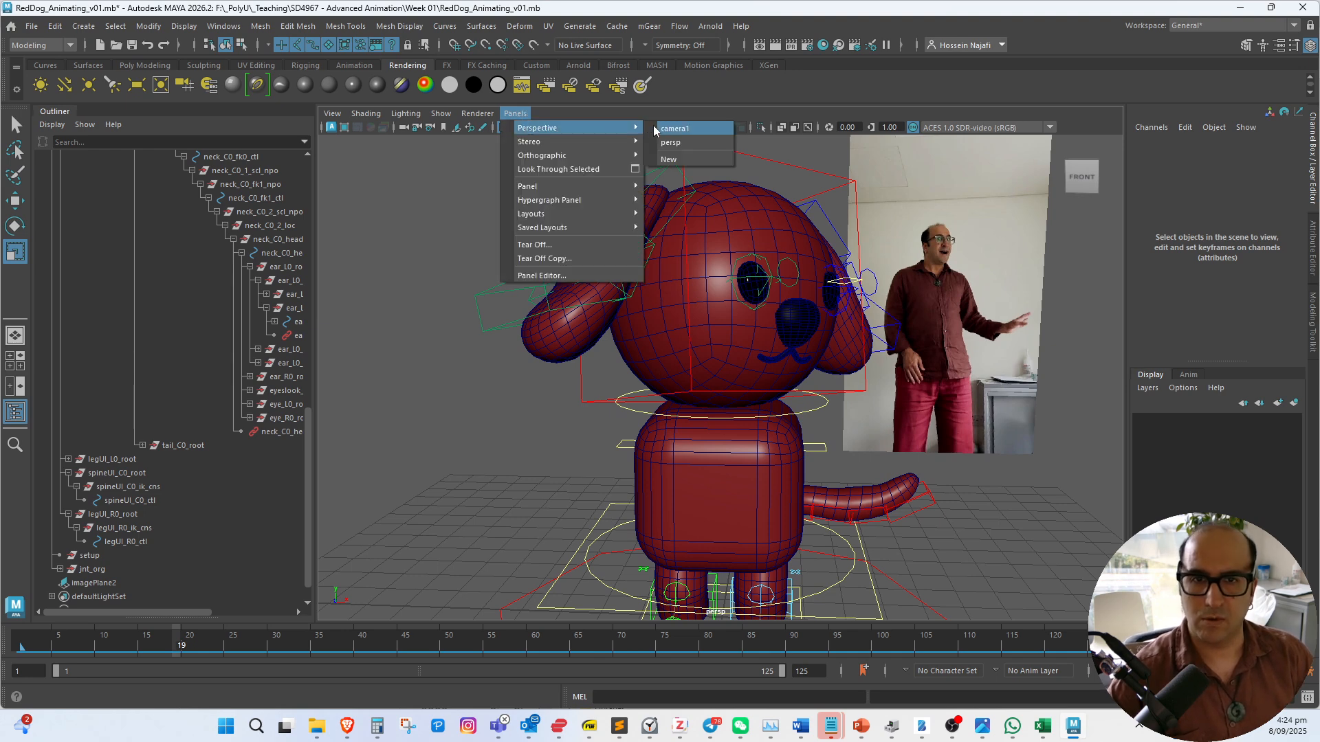
left_click(660, 128)
left_click(897, 352)
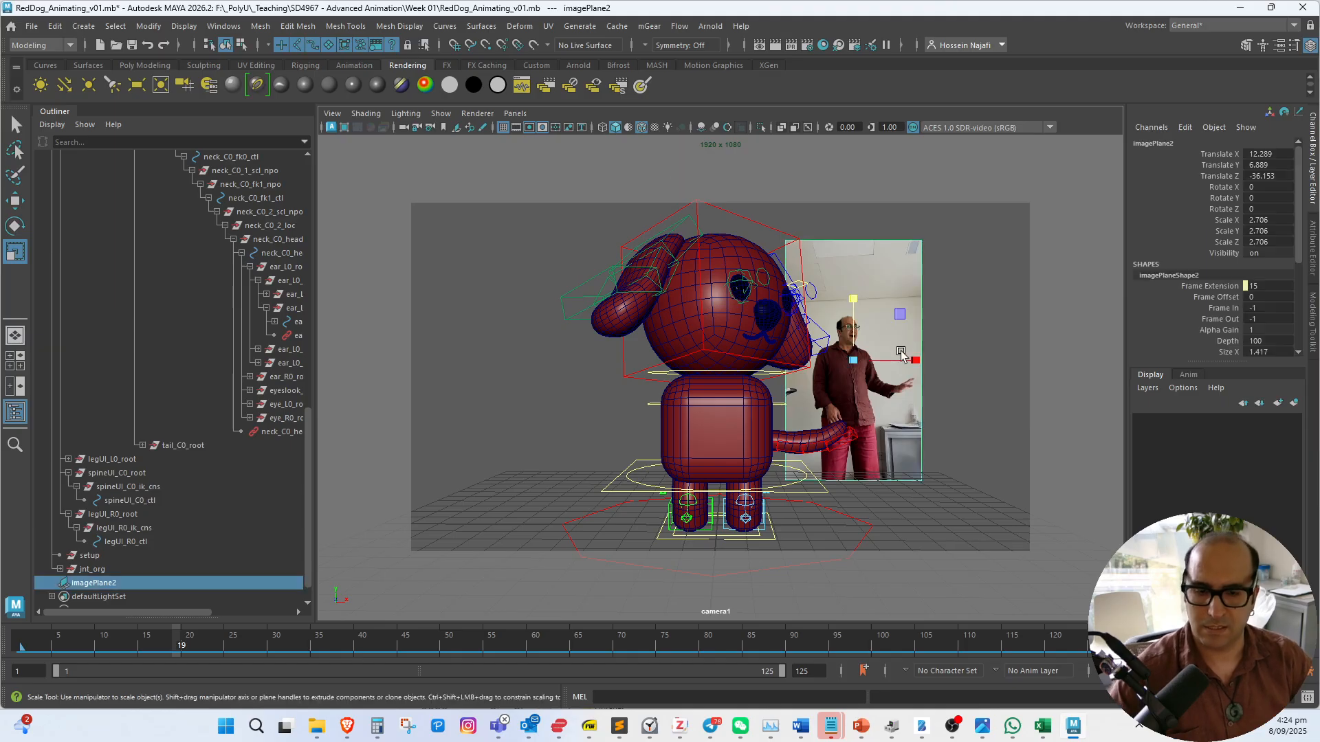
key("ctrl+h")
Unhide aiSkyDomeLight1 and infinity_wall, and return the animation to frame 1
scroll(238, 405, "up", 10)
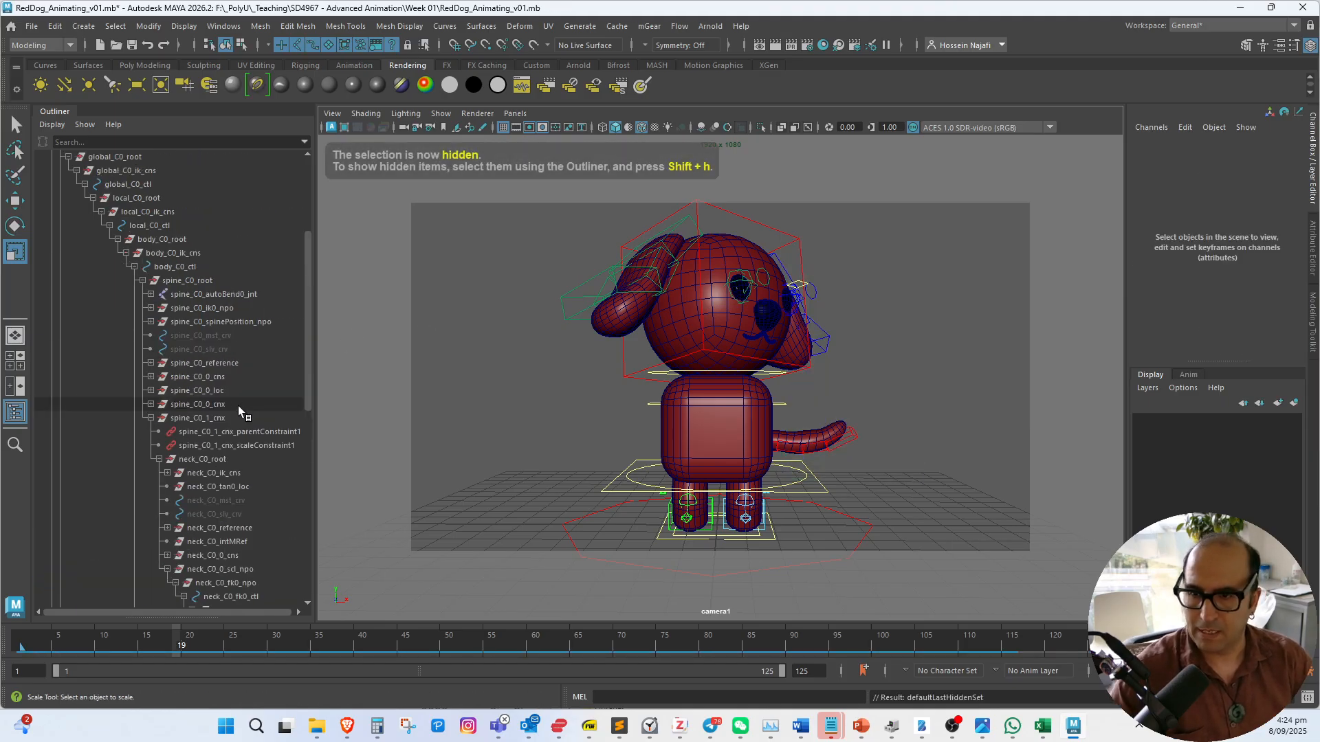
scroll(238, 402, "up", 5)
left_click(52, 308)
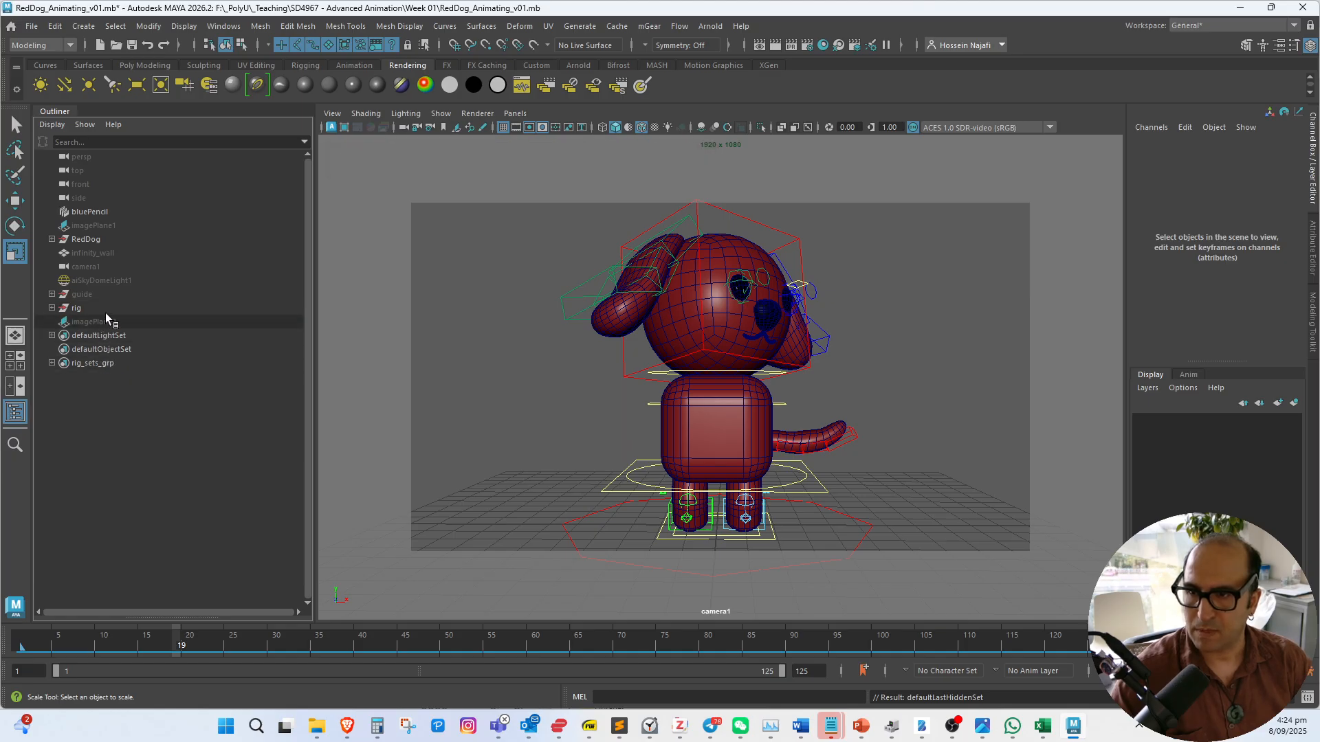
left_click(111, 282)
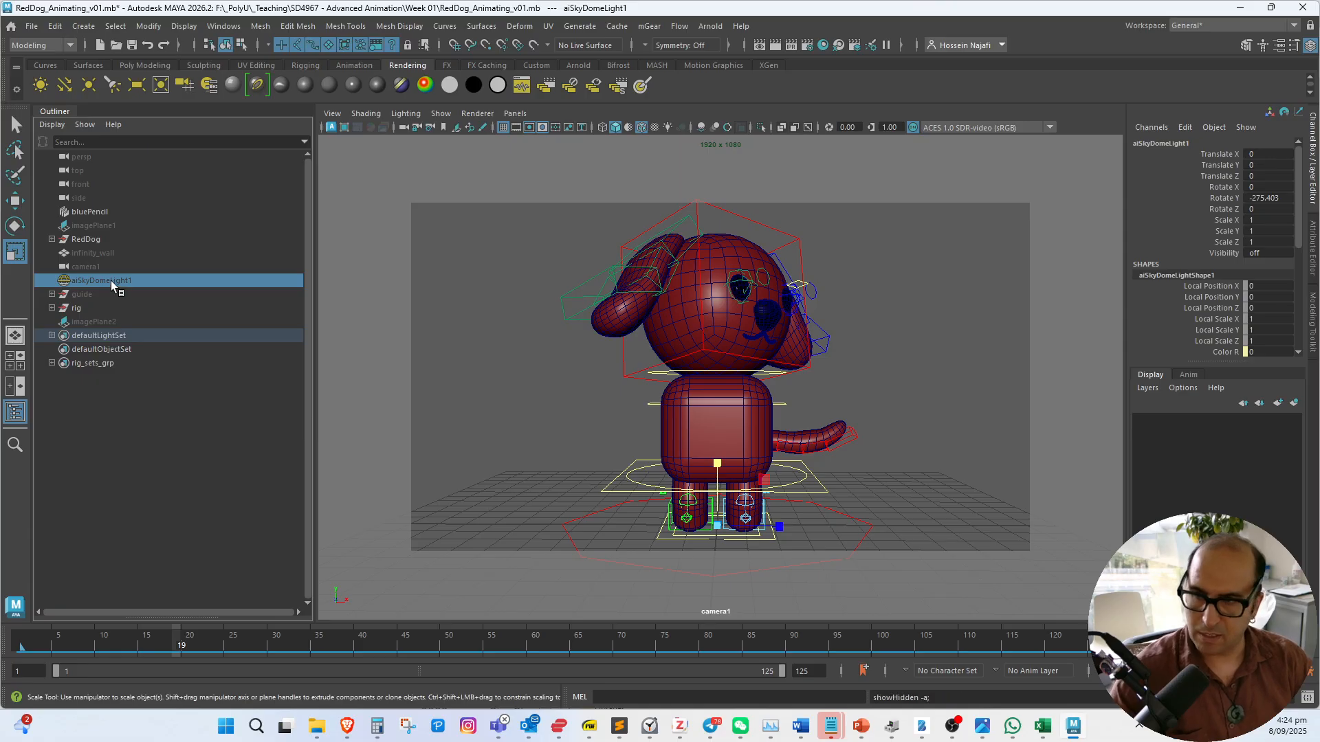
key("shift+h")
left_click(98, 267)
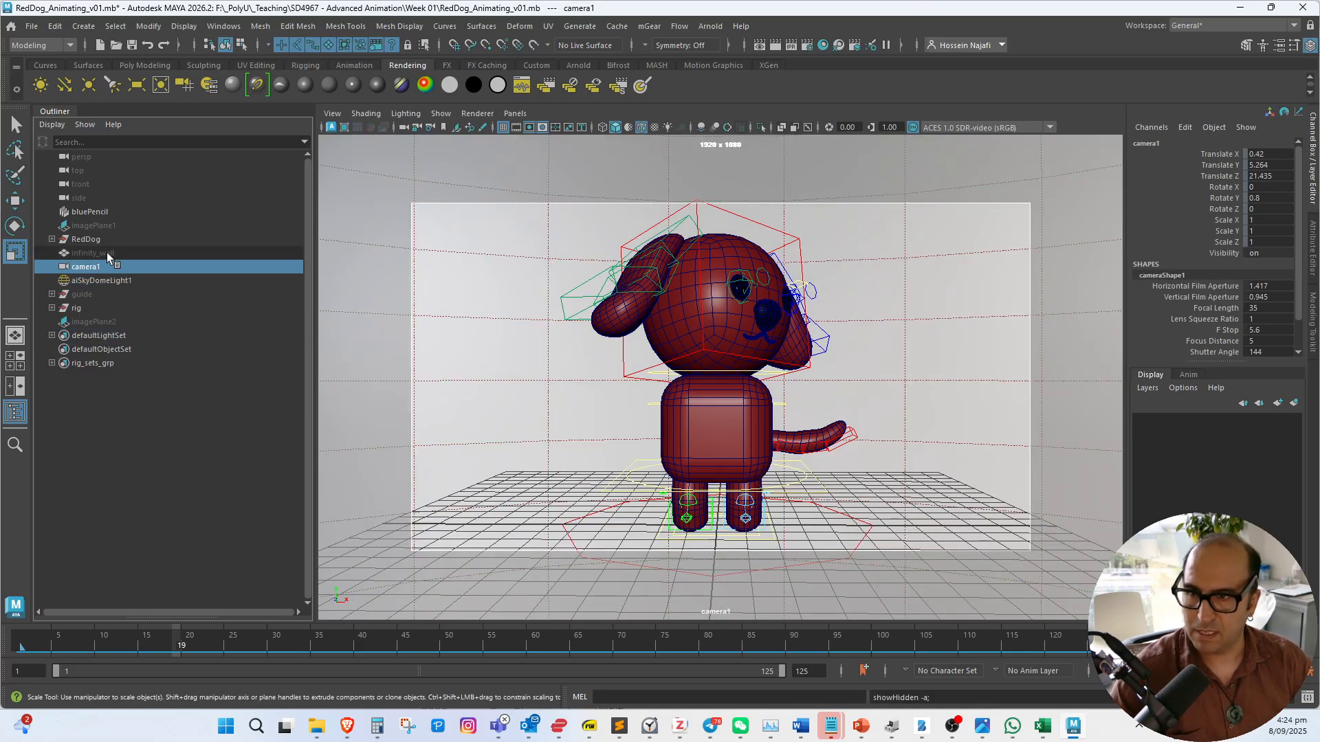
left_click(106, 253)
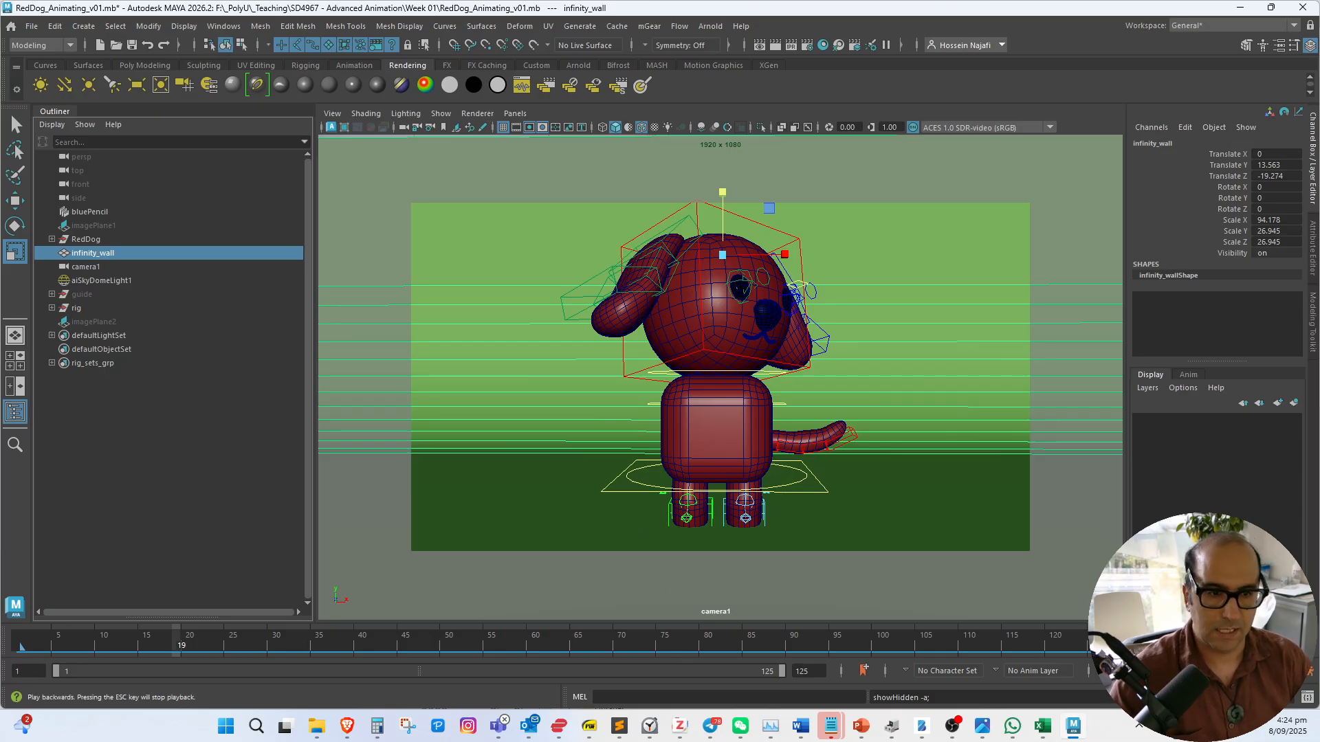
key("alt+shift+v")
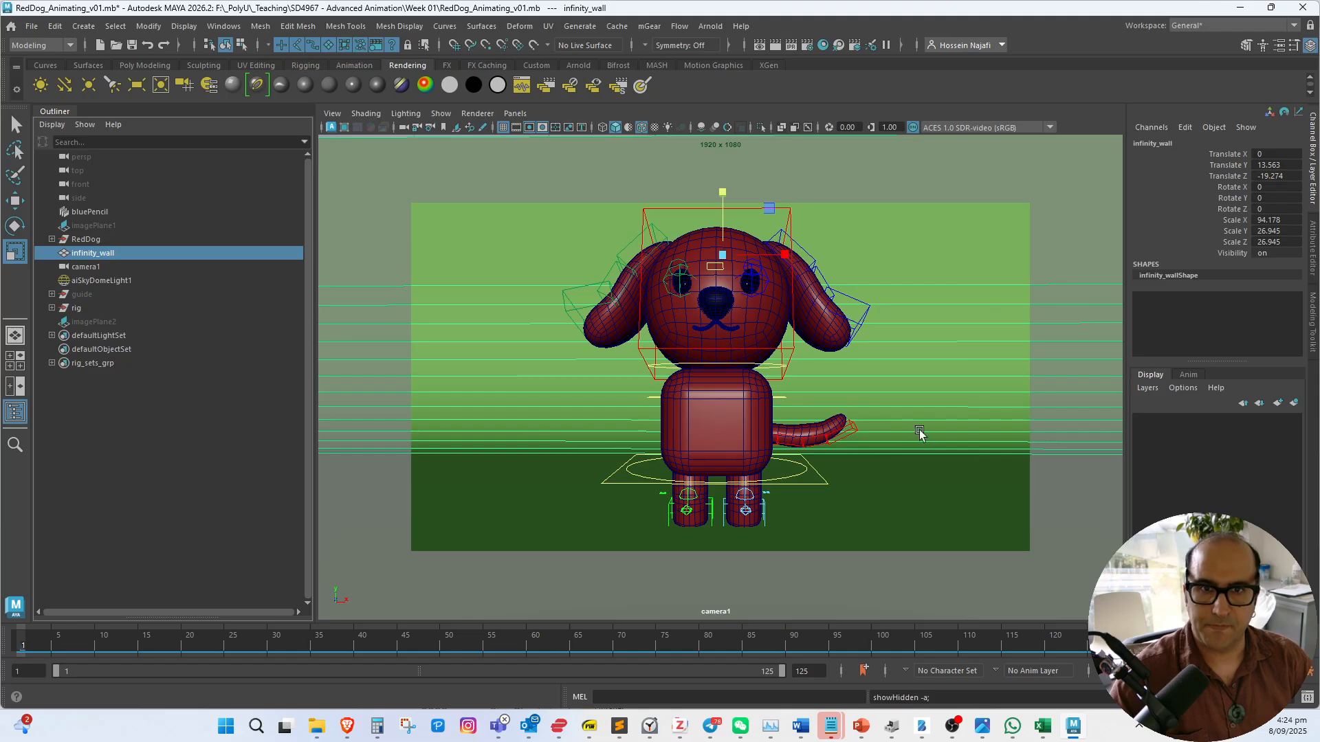
Run a test render of frame 1 through camera1 in the Arnold RenderView, inspect the whole image, and close the render window
left_click(773, 48)
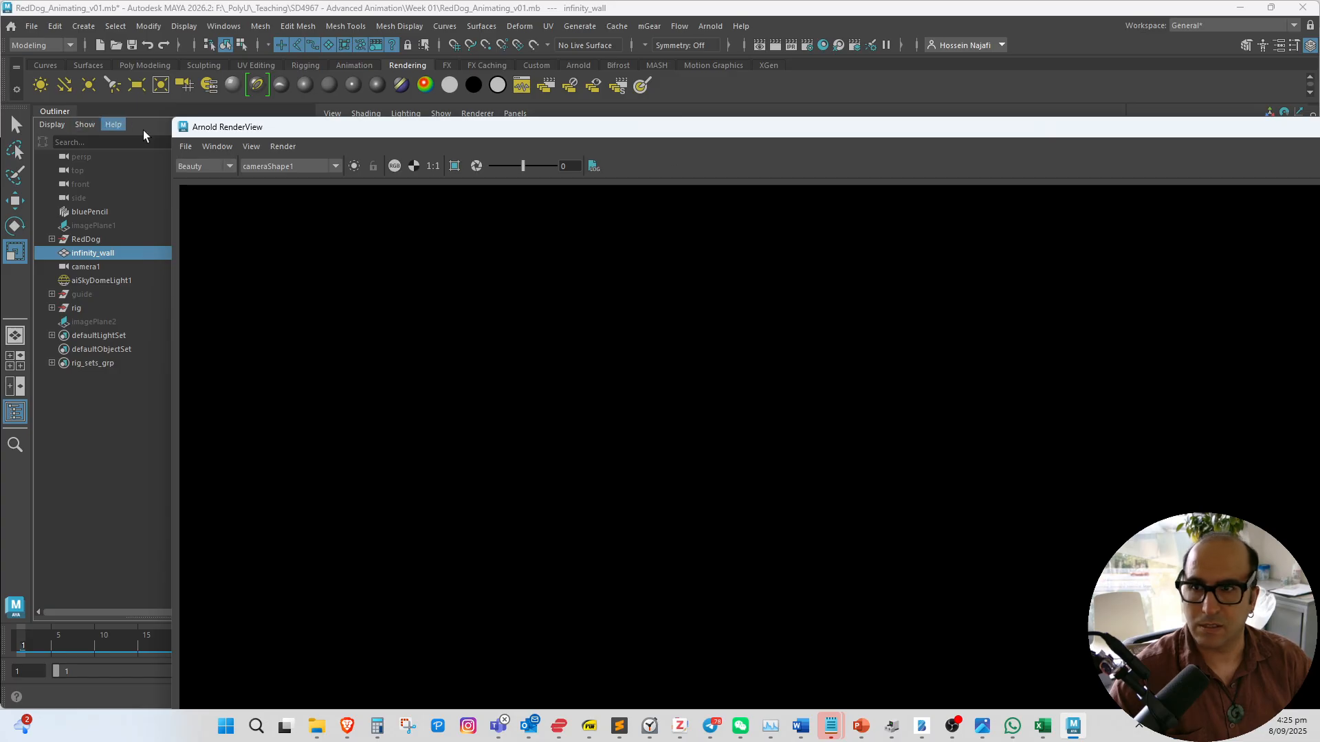
left_click_drag(167, 115, 543, 340)
left_click_drag(978, 354, 515, 246)
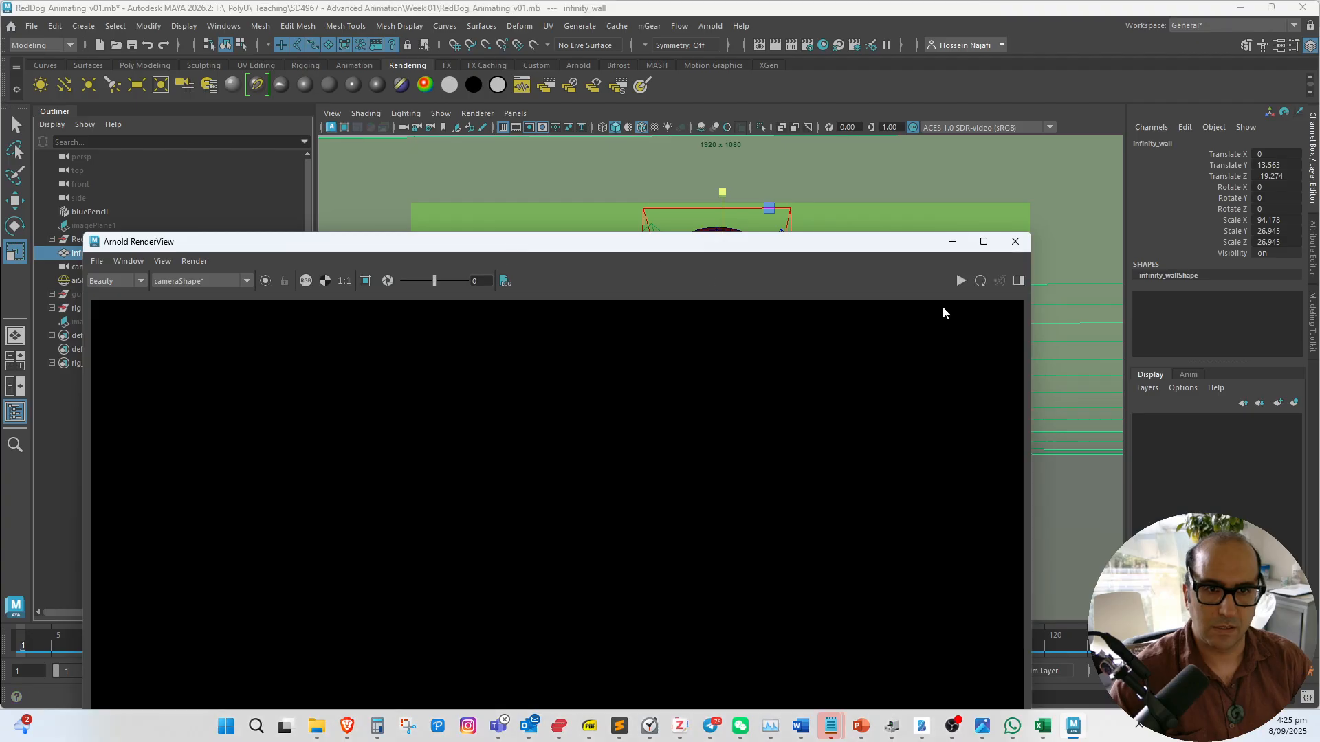
left_click(960, 278)
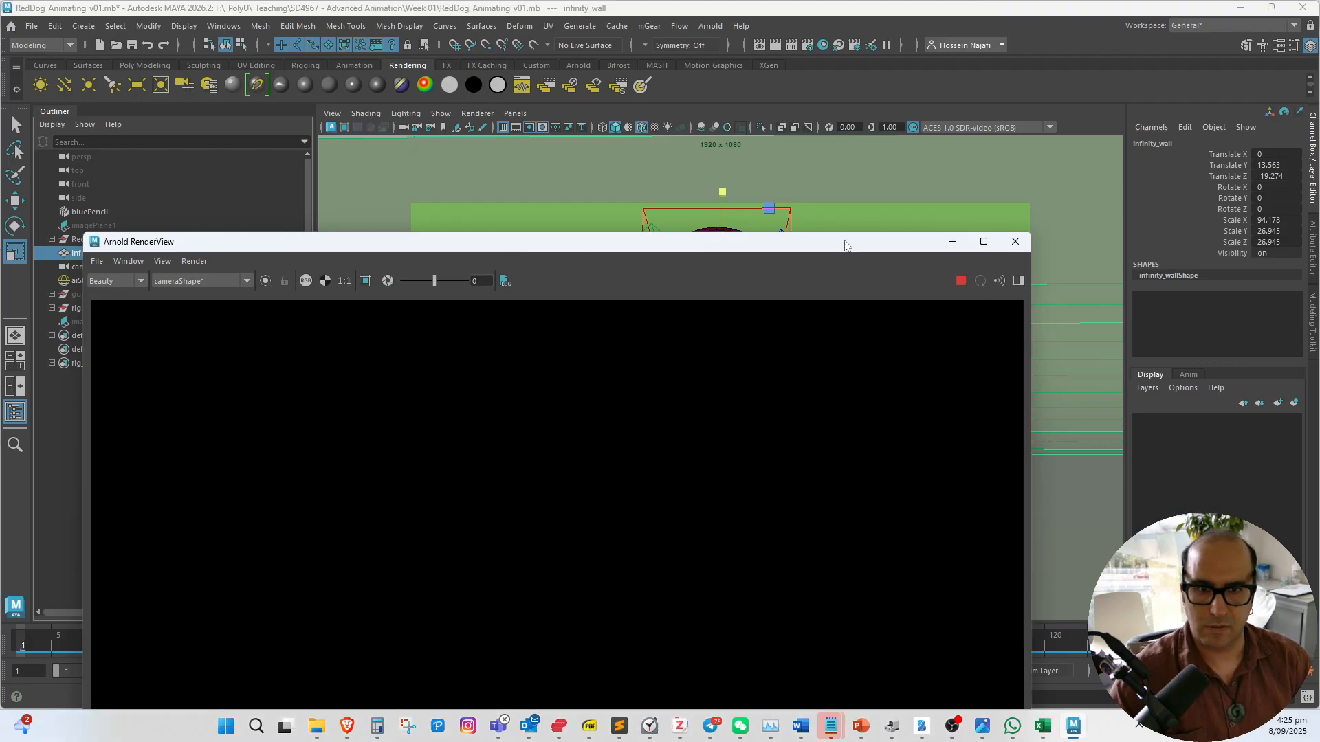
left_click_drag(845, 245, 918, 192)
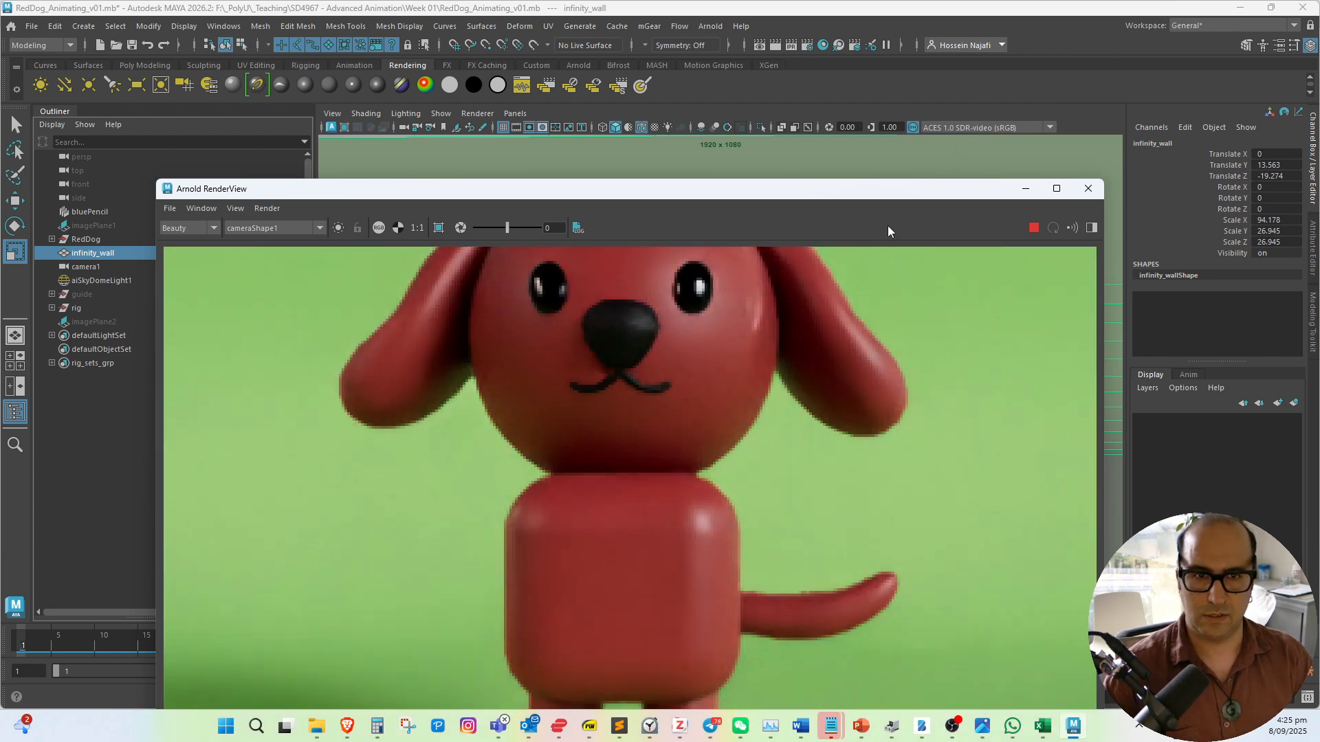
scroll(849, 374, "down", 5)
scroll(859, 365, "up", 2)
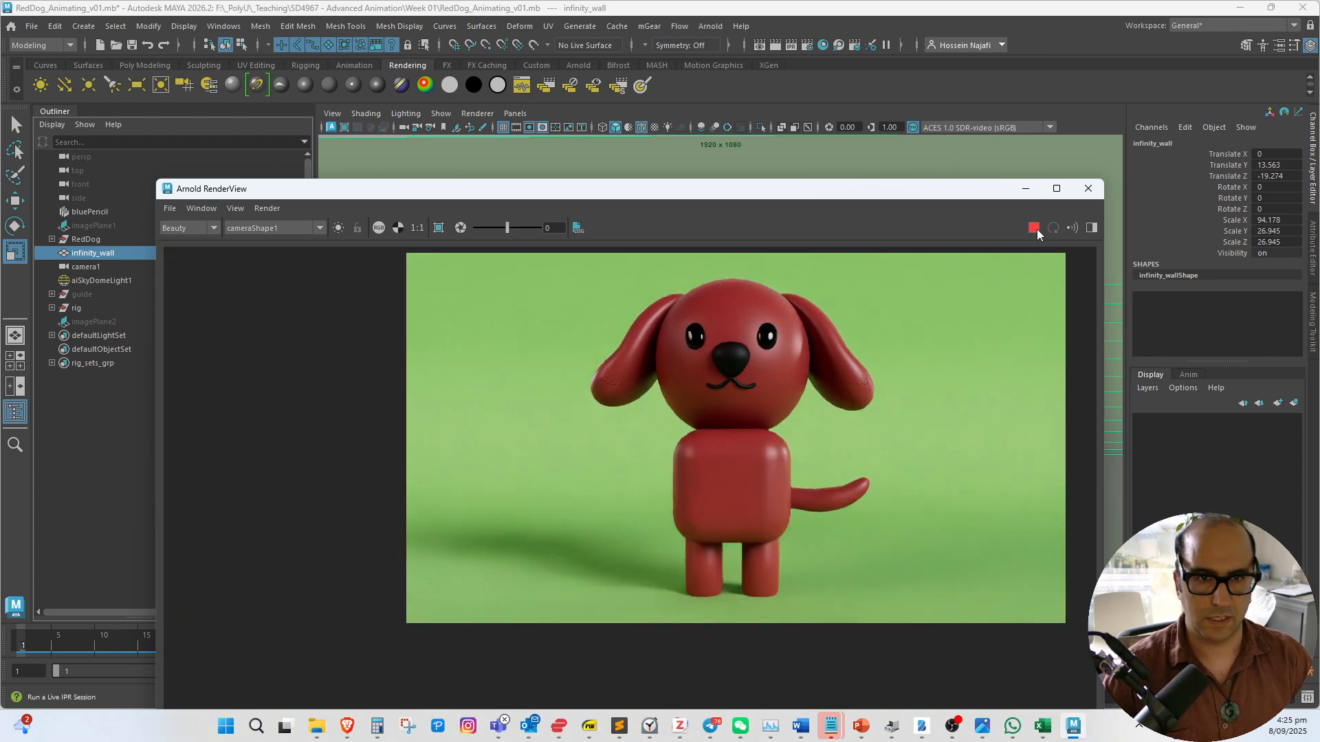
left_click(1088, 188)
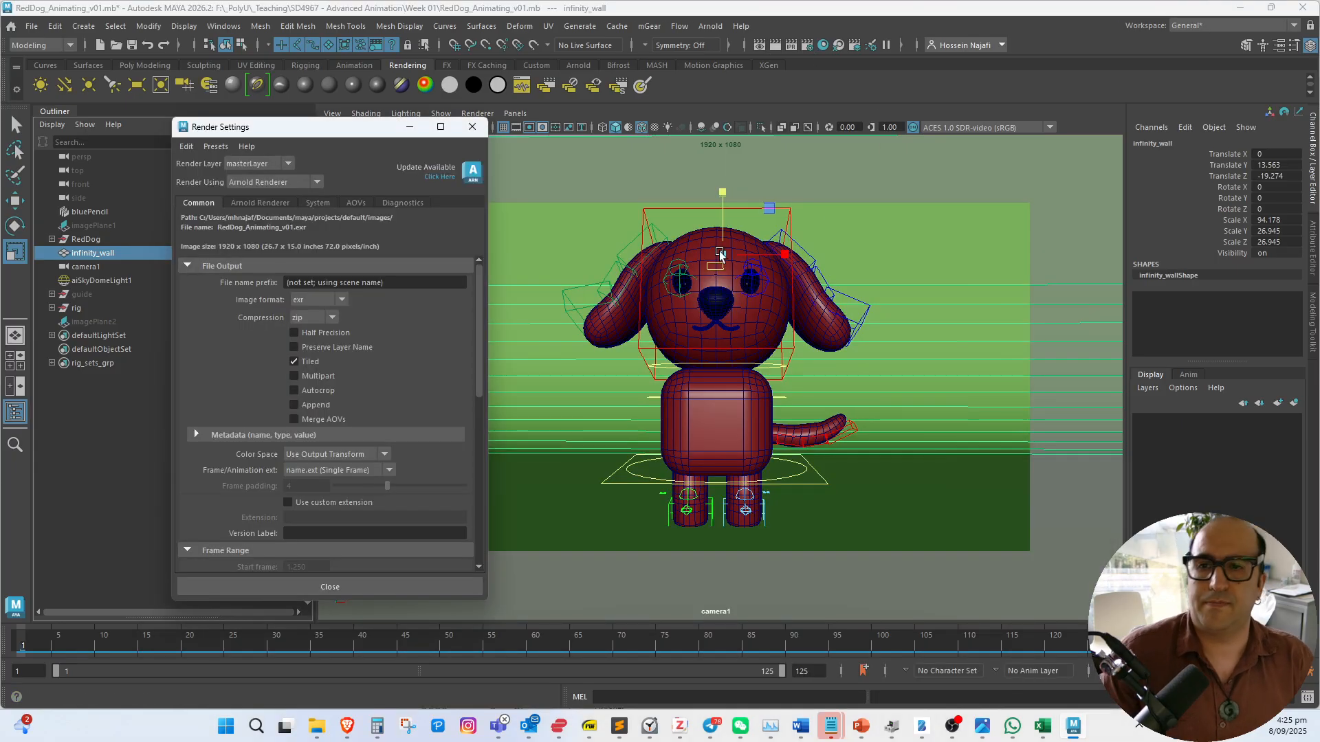
Set the Arnold Camera (AA) samples to 2 in the render settings
left_click(260, 202)
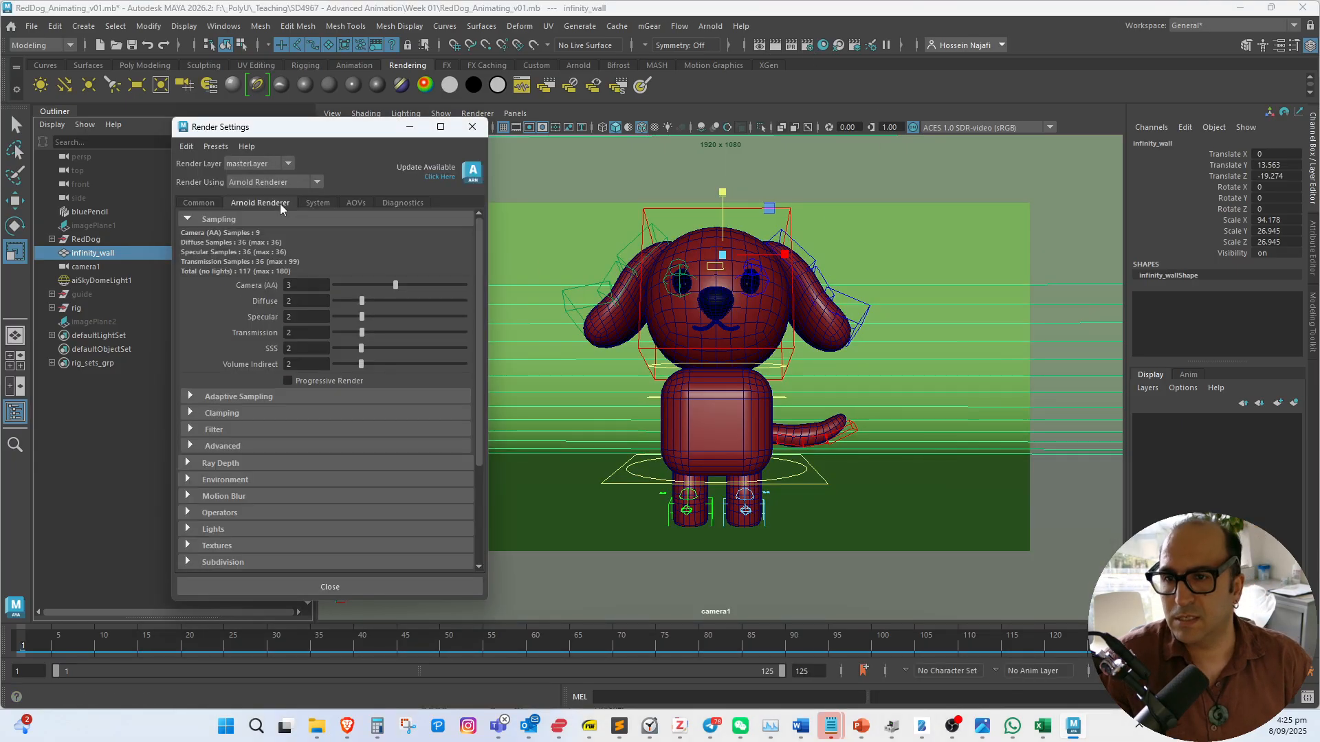
double_click(303, 286)
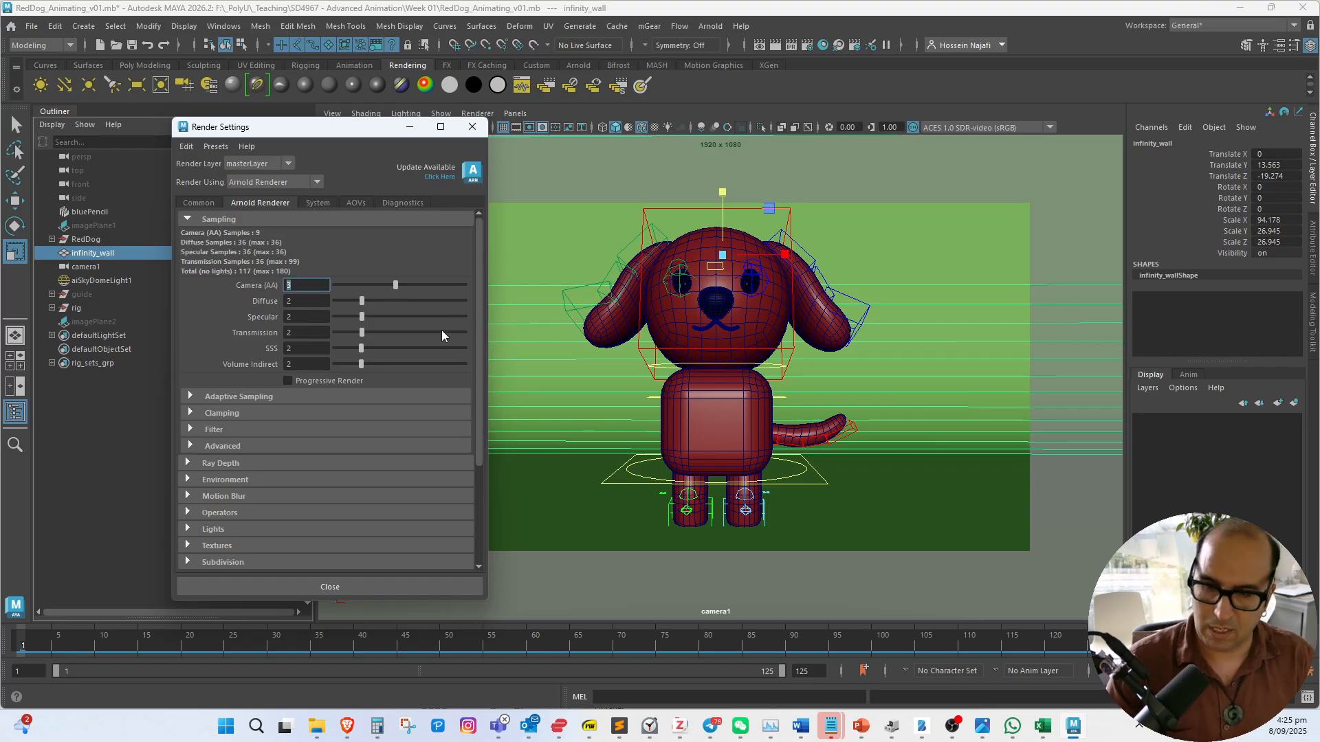
type("2")
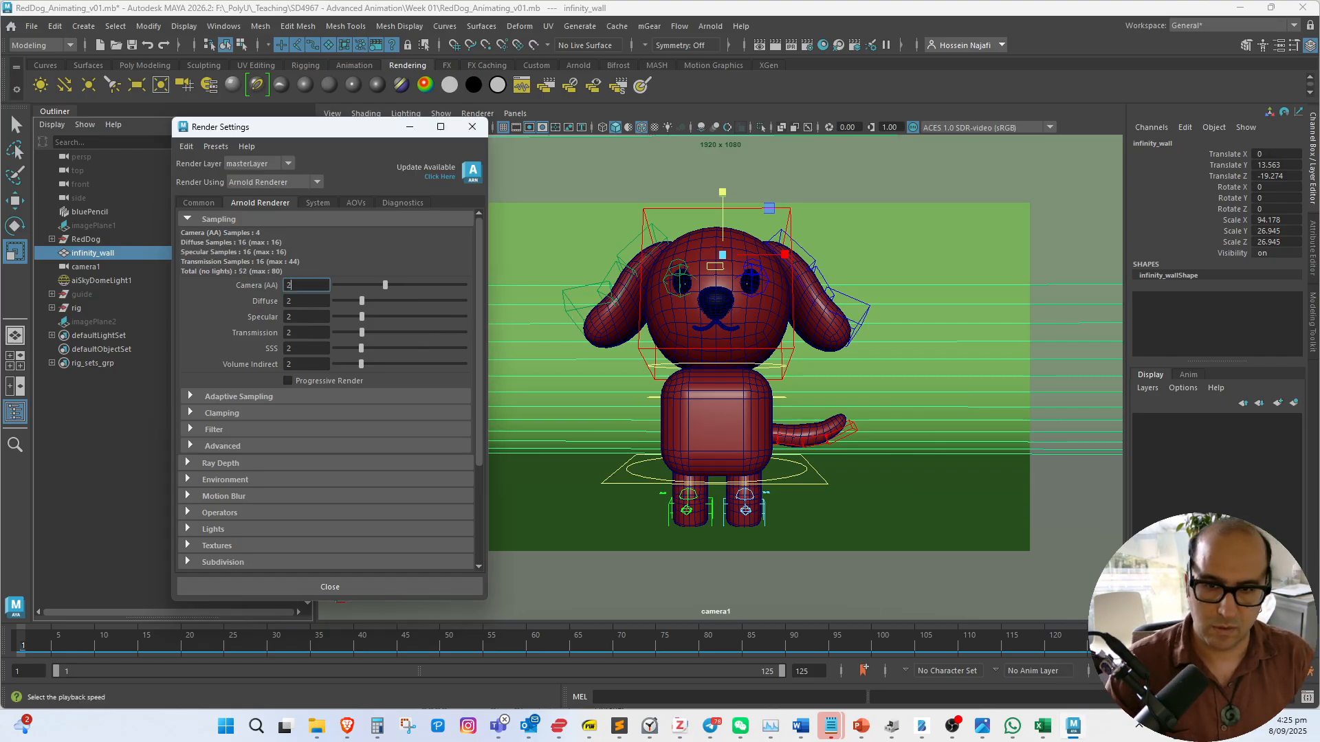
left_click(333, 588)
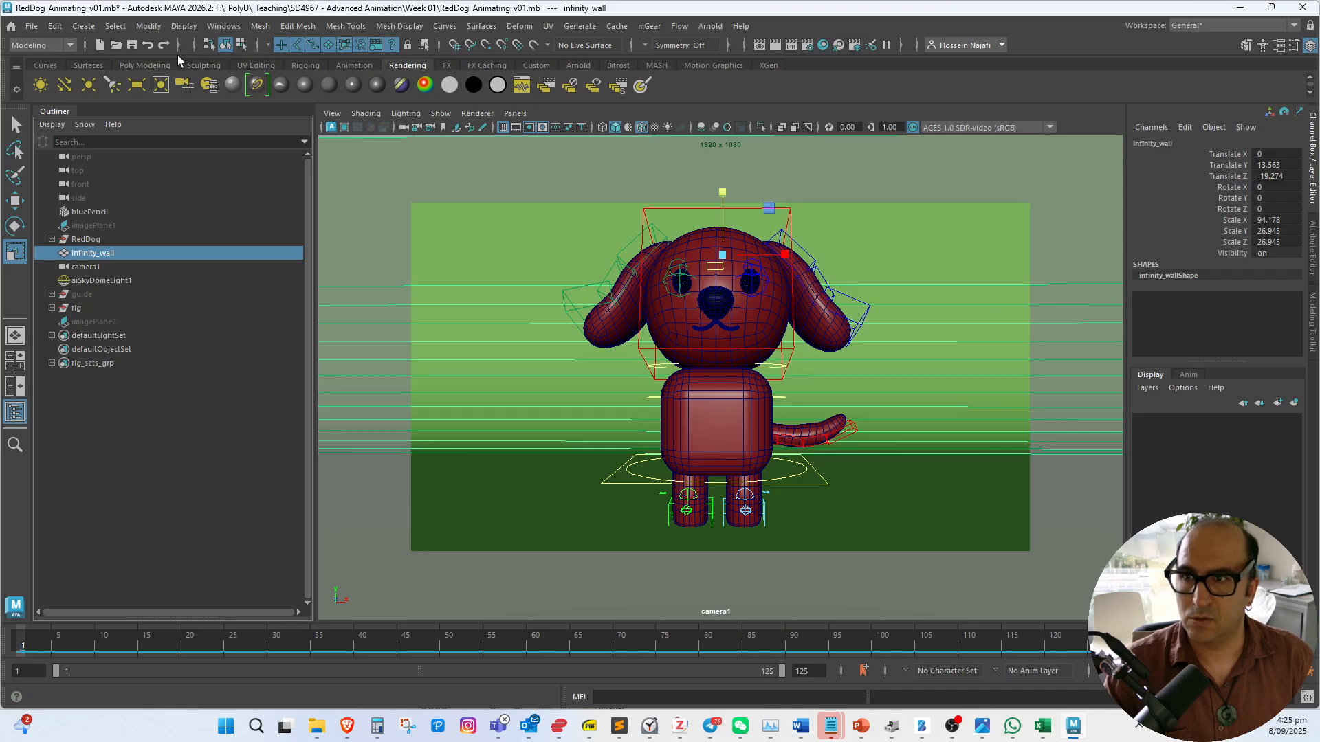
Open the Render Sequence options and set the alternate output location to F:\_PolyU\_Teaching\SD4967 - Advanced Animation\Week 01
left_click(40, 46)
left_click(29, 116)
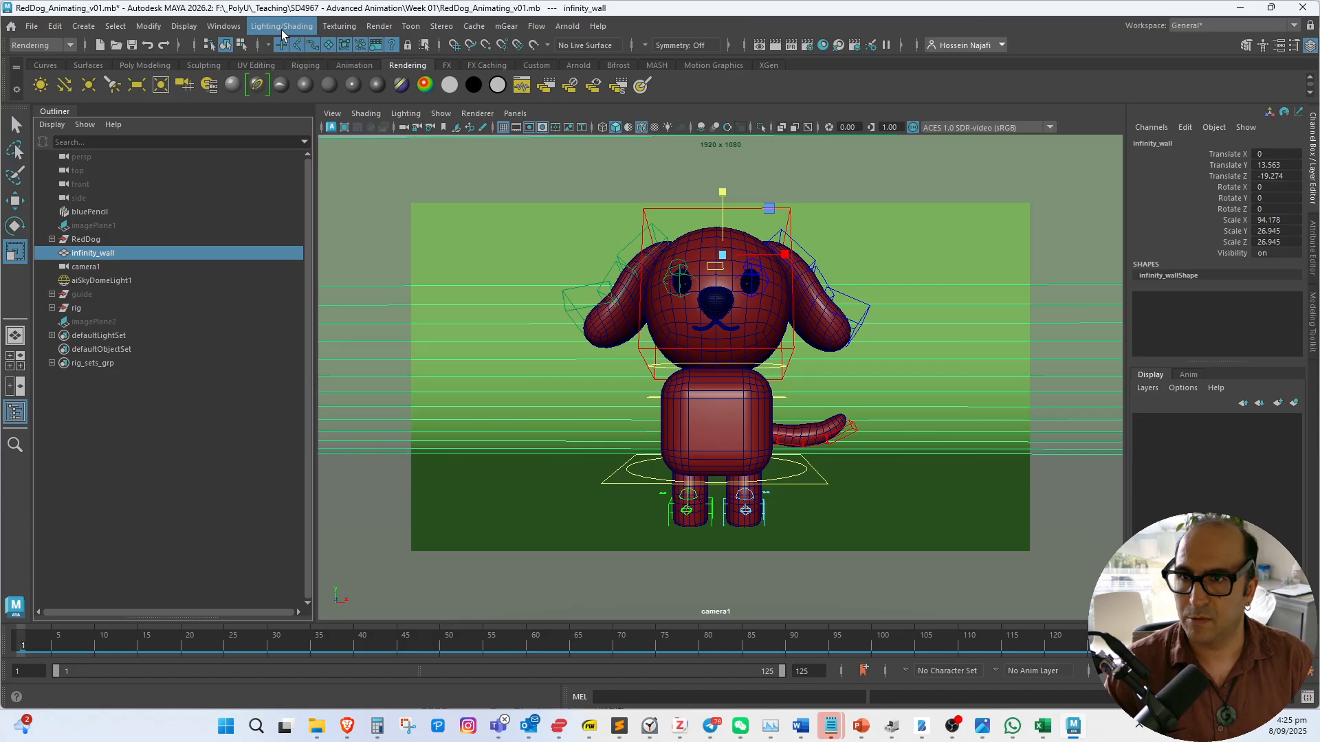
left_click(378, 27)
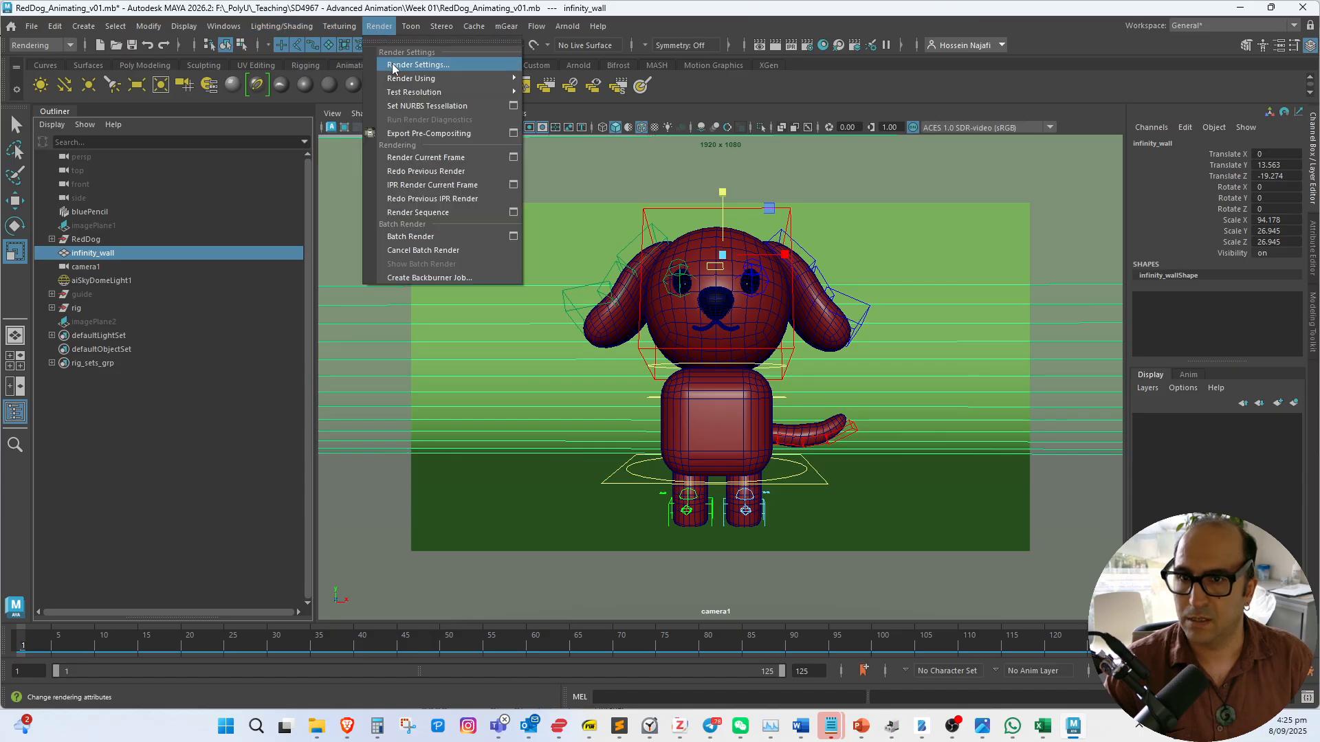
left_click(514, 212)
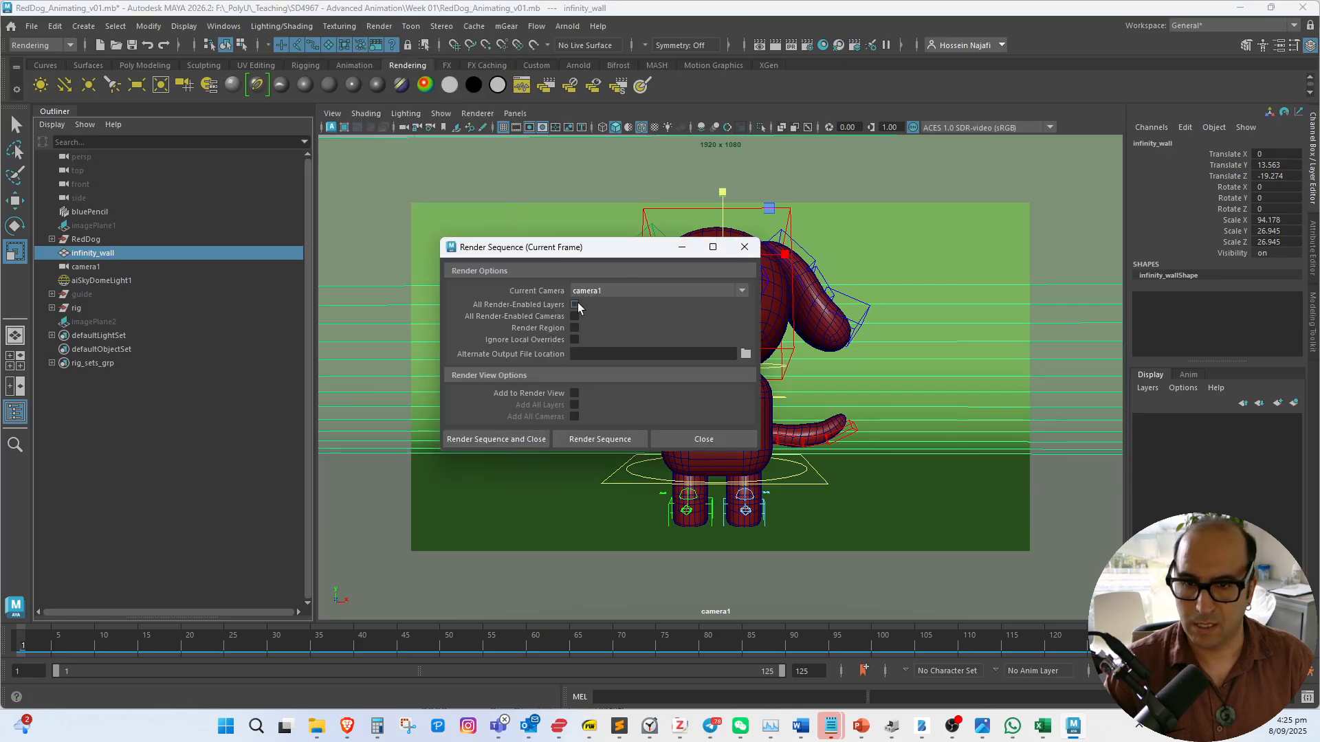
left_click(746, 354)
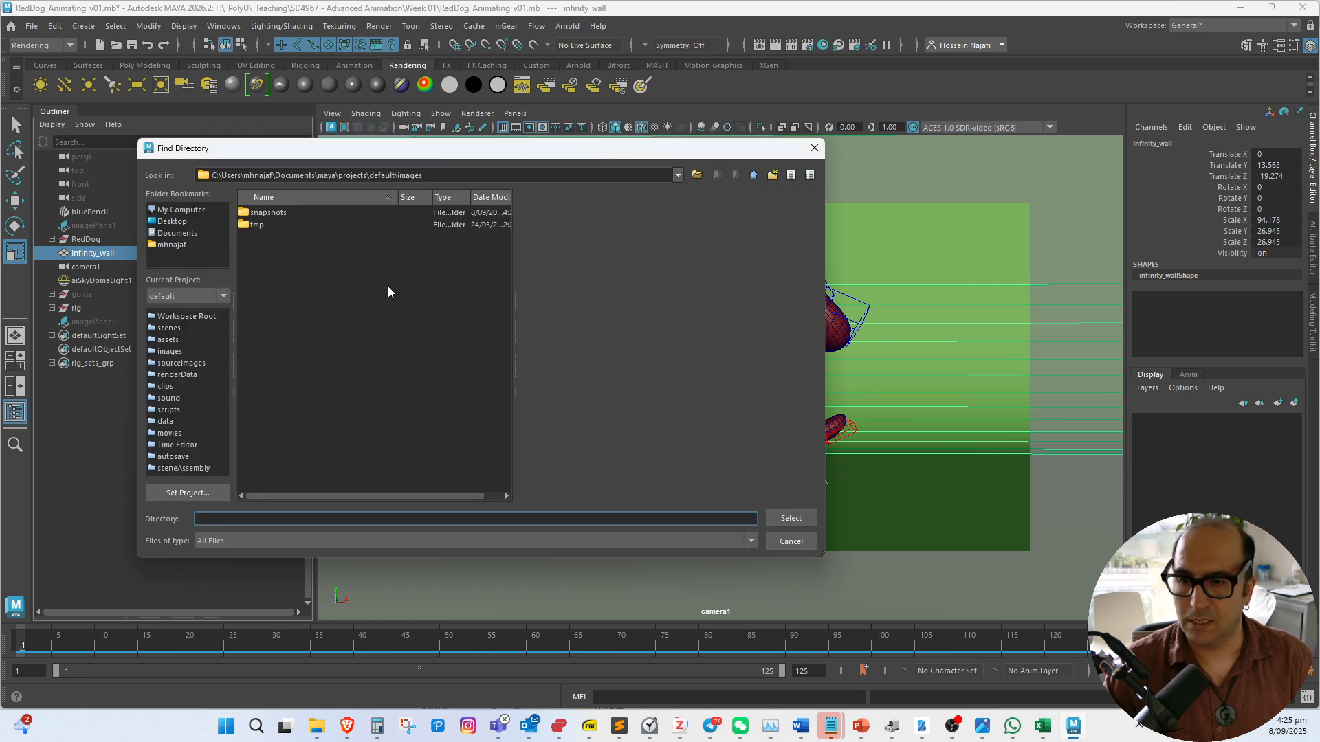
mouse_move(316, 726)
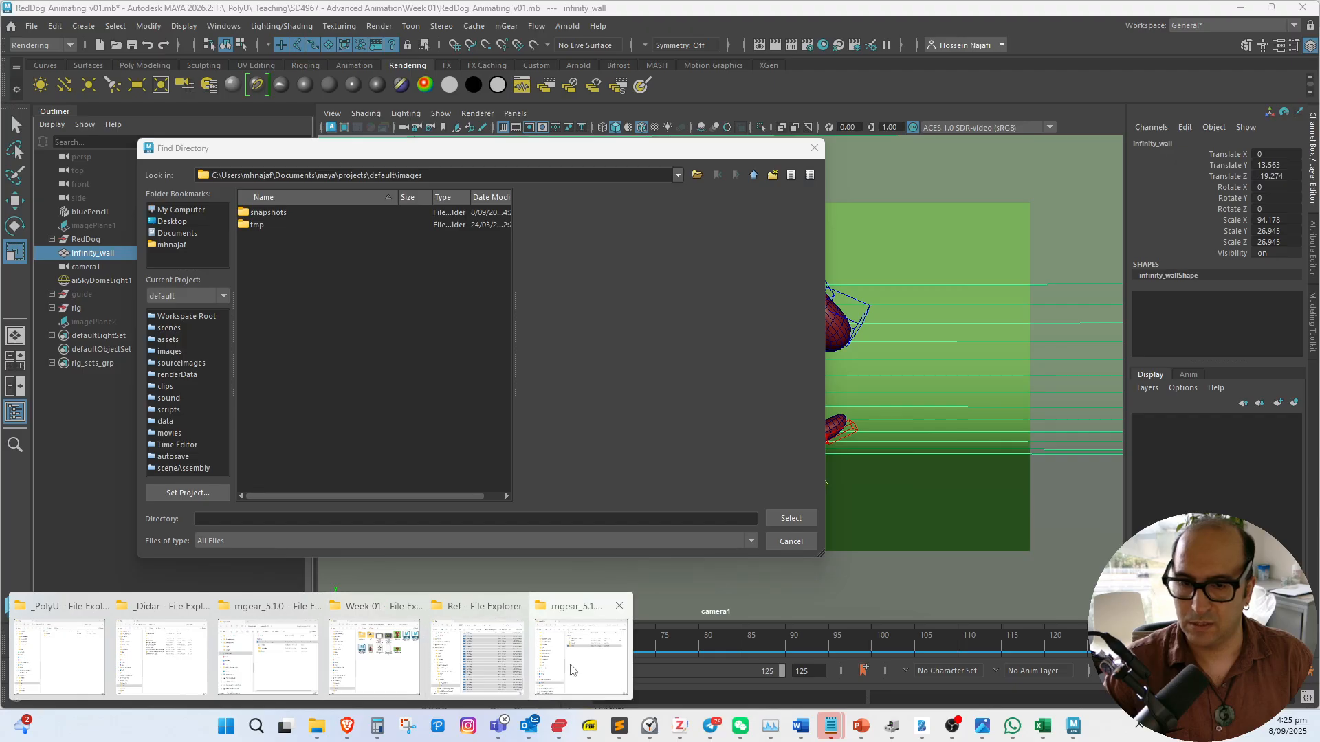
left_click(375, 652)
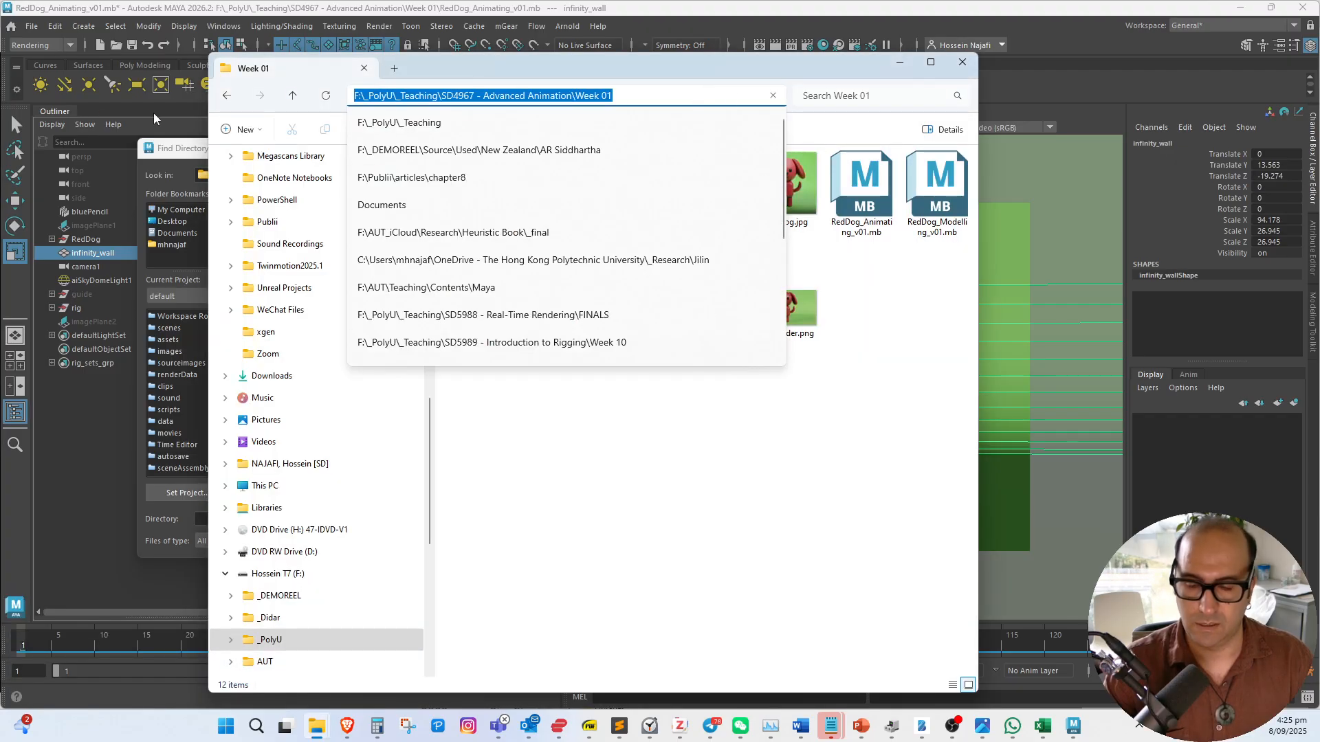
left_click(459, 19)
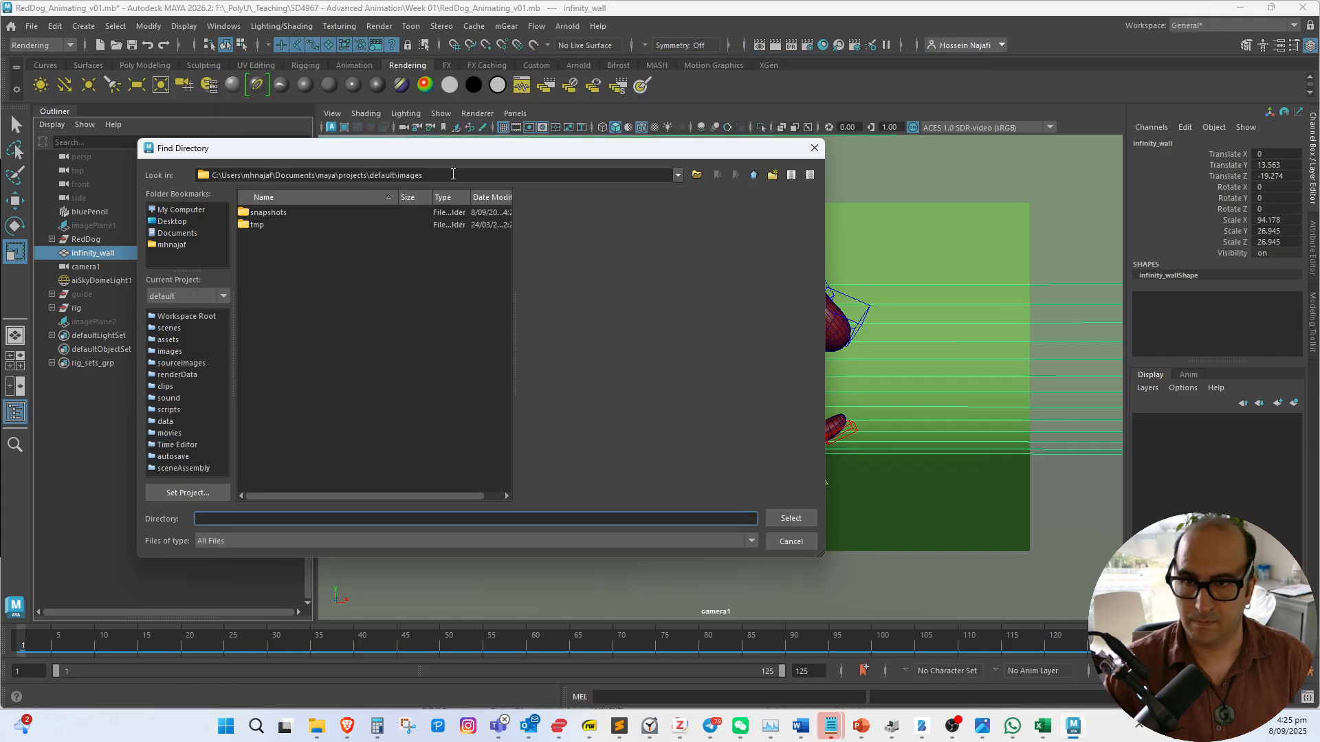
type("F:\\_PolyU\\_Teaching\\SD4967 - Advanced Animation\\Week 01")
key("Return")
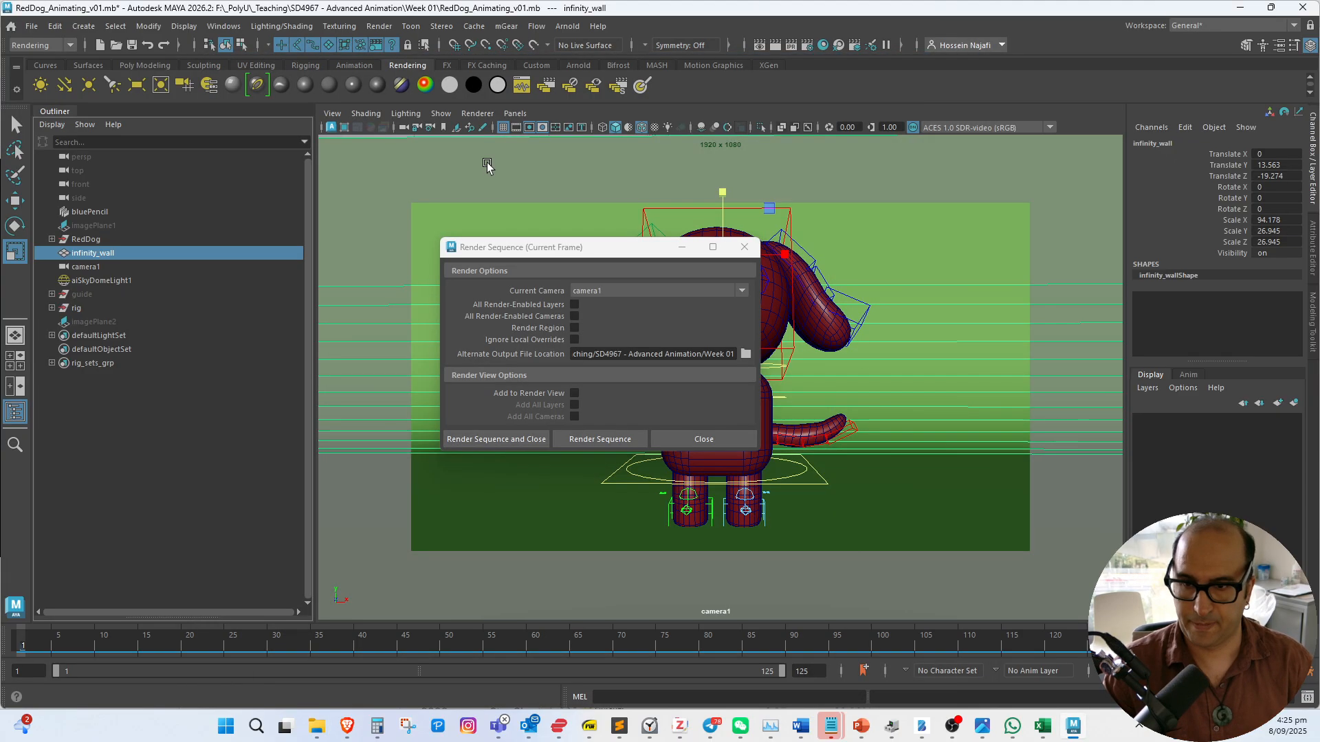
Create a folder named Render inside Week 01 and choose it as the render sequence's output location
left_click(745, 355)
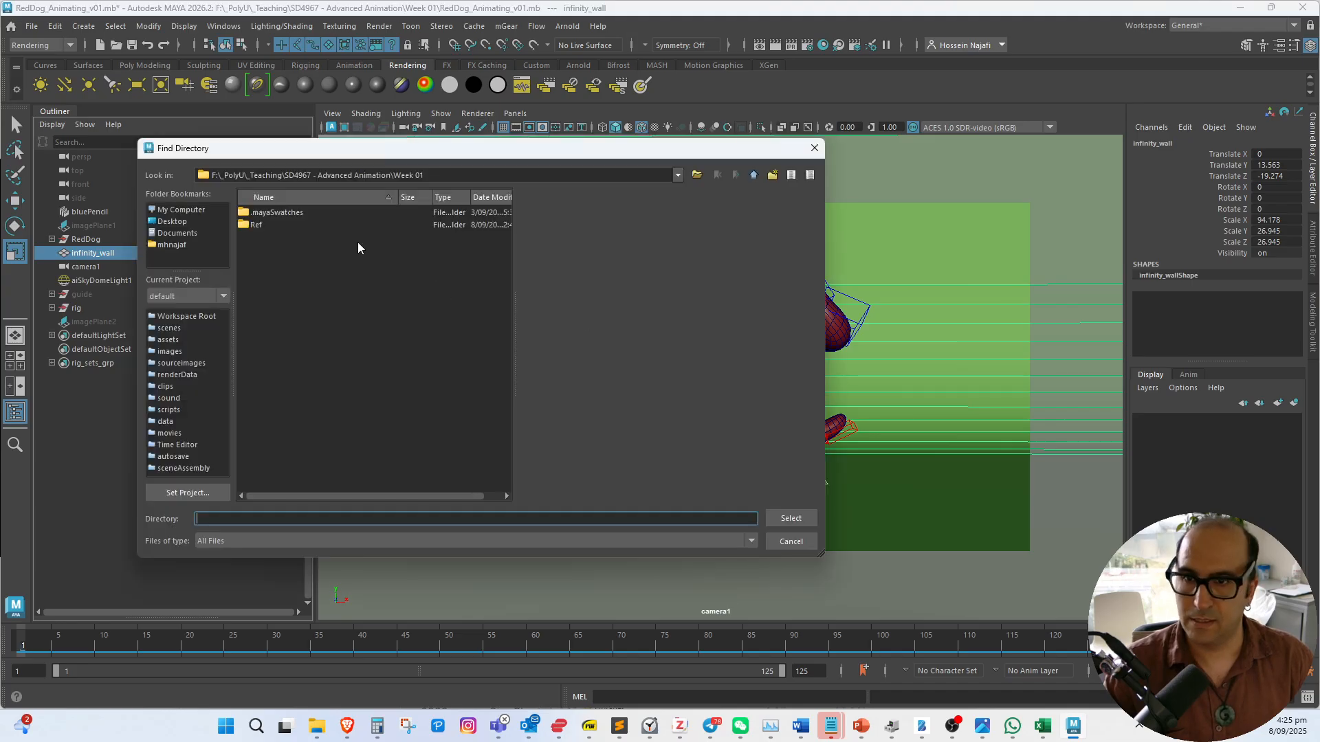
left_click(772, 176)
type("Re")
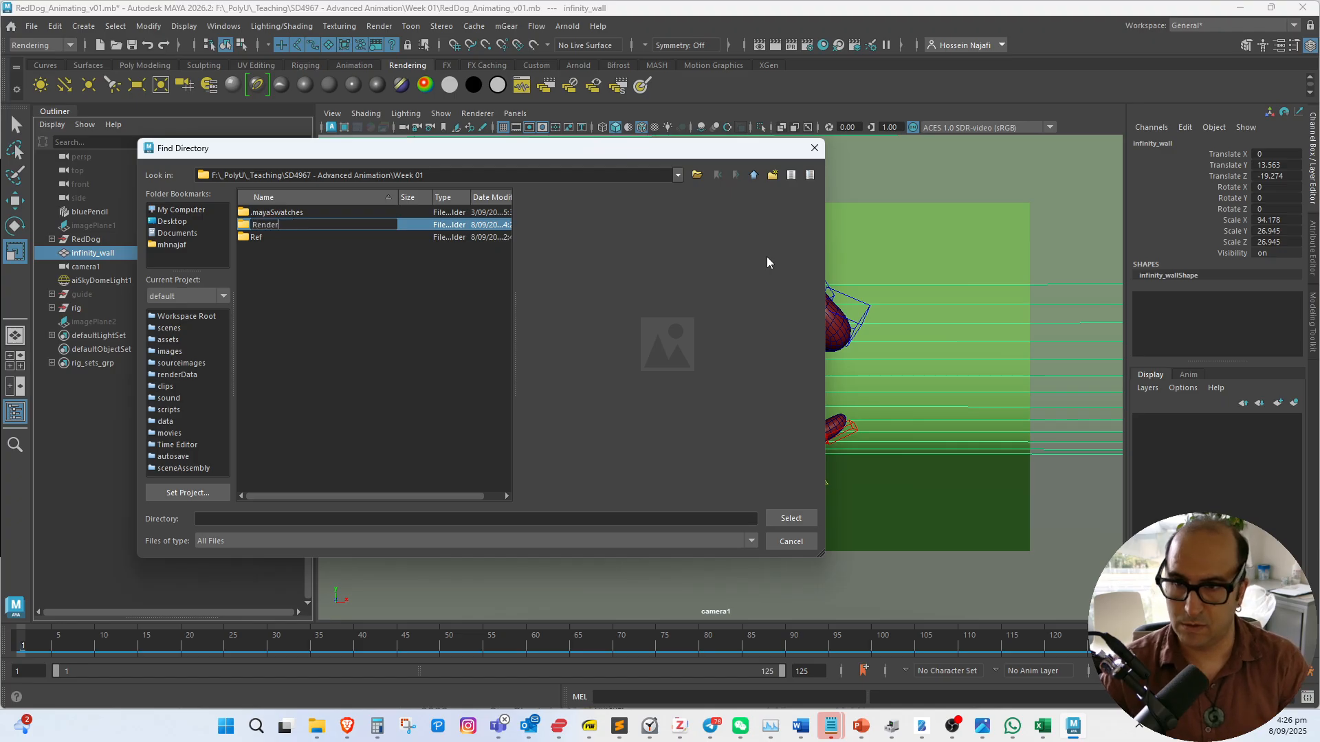
type("nder")
key("Return")
key("Return")
left_click(793, 517)
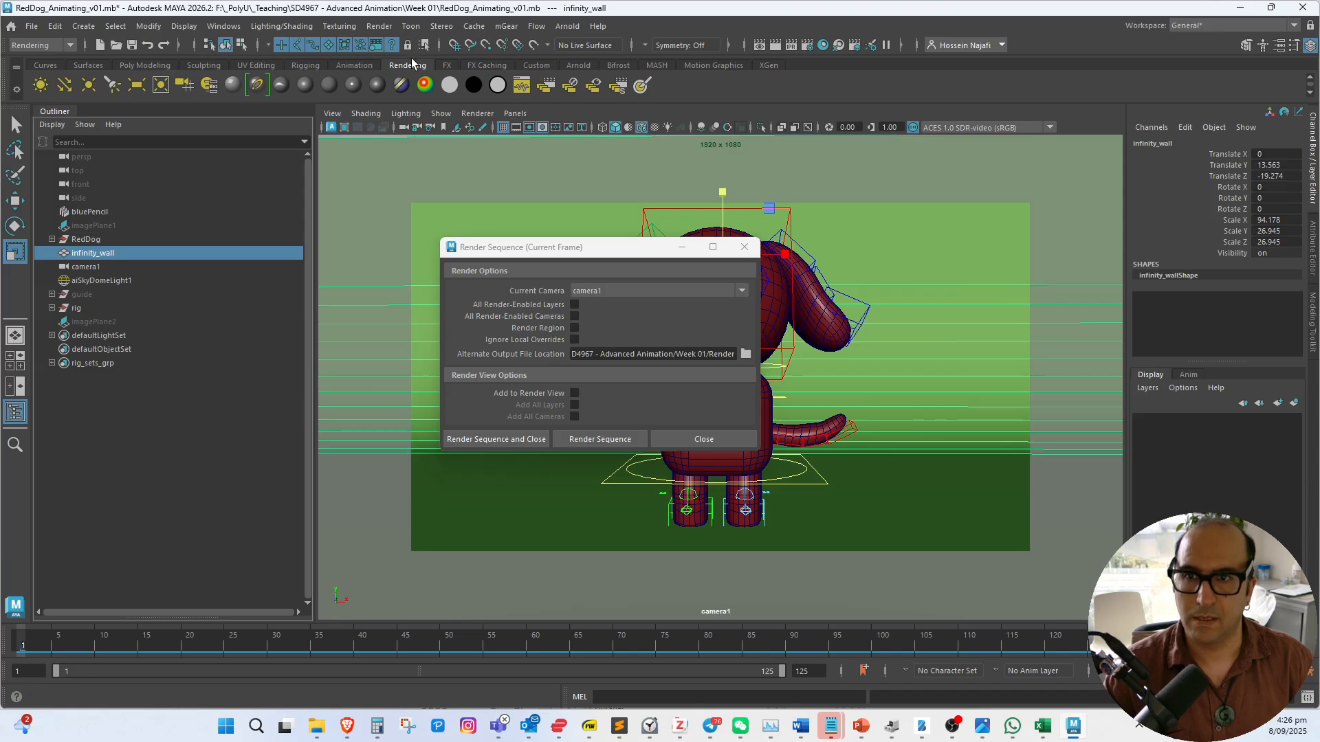
Set the Frame/Animation extension to name.#.ext in the common render settings
left_click(806, 50)
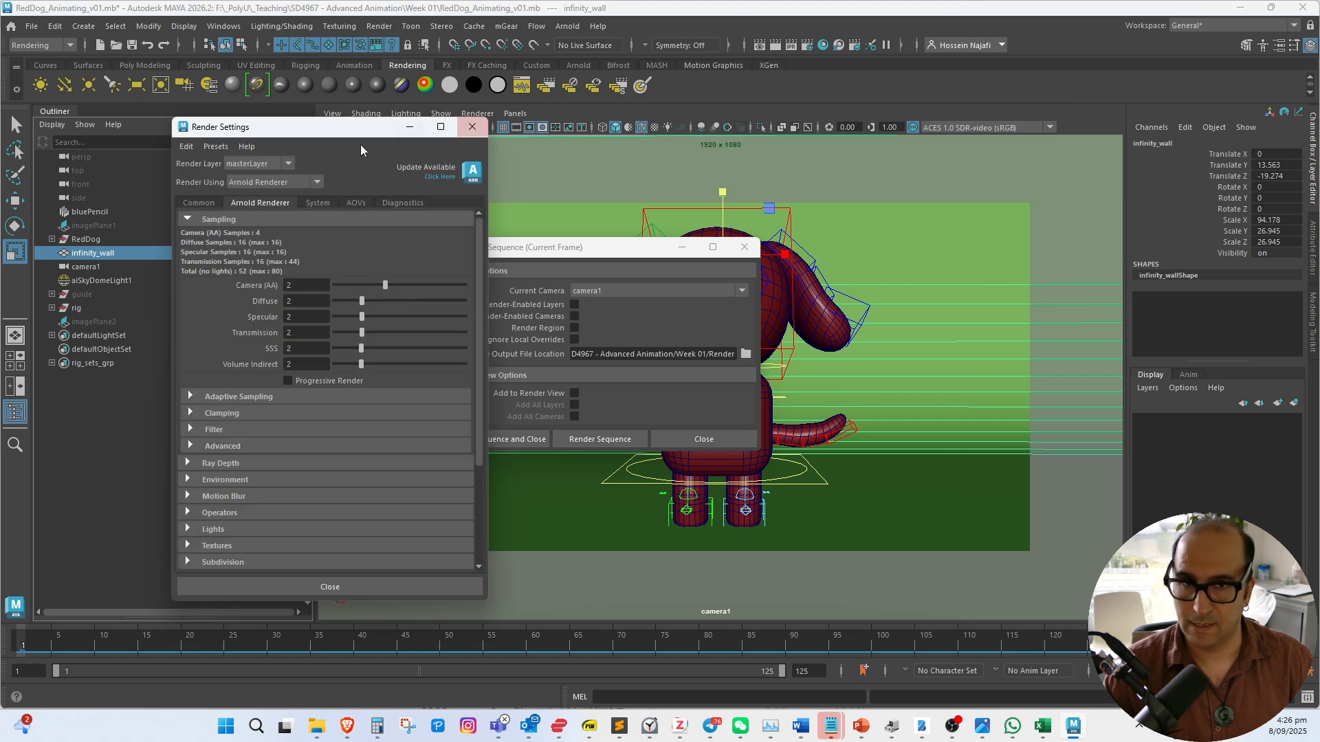
left_click(206, 203)
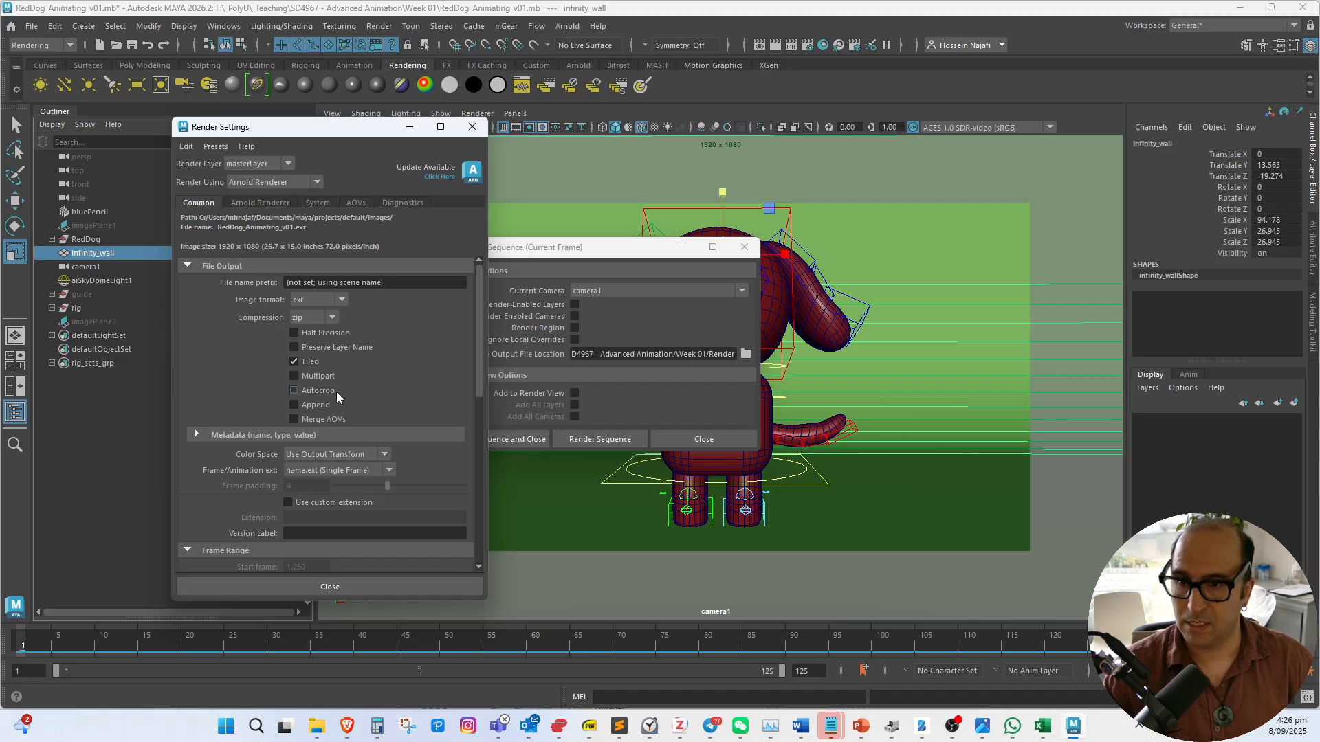
left_click(340, 470)
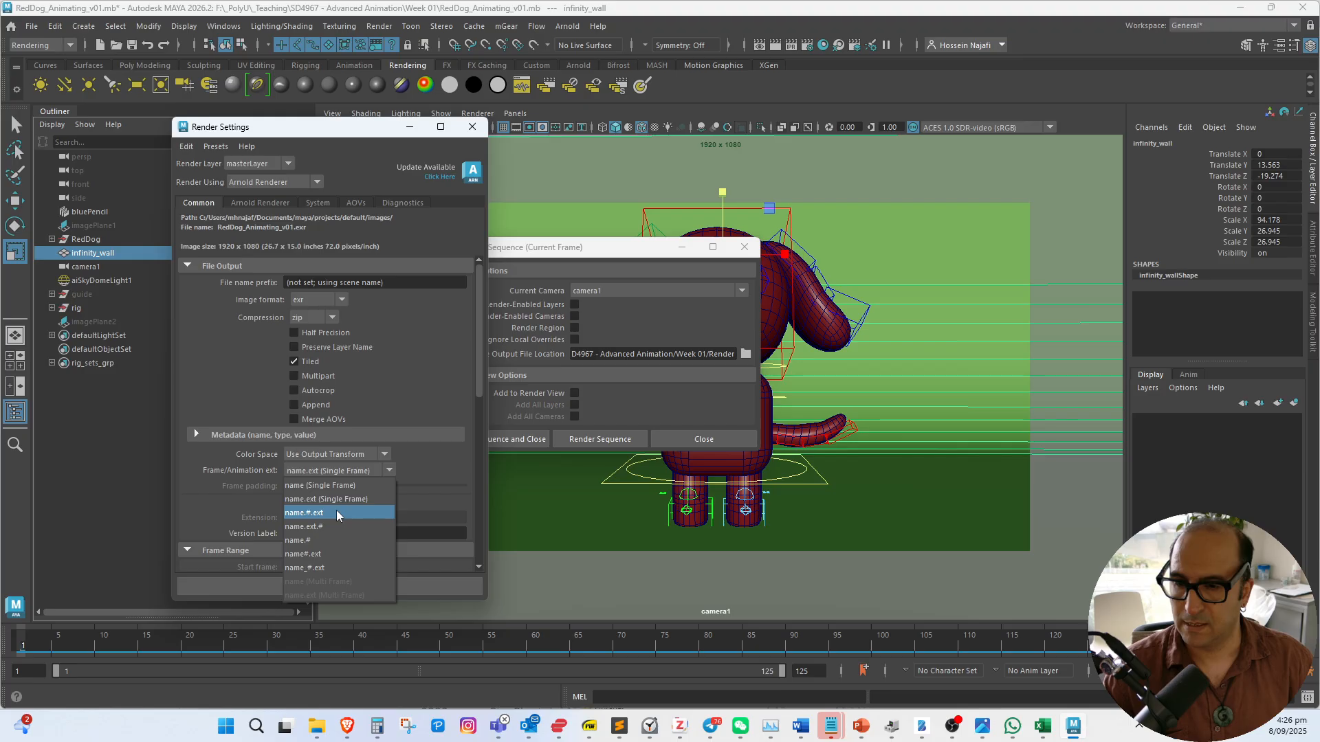
left_click(336, 510)
left_click(316, 471)
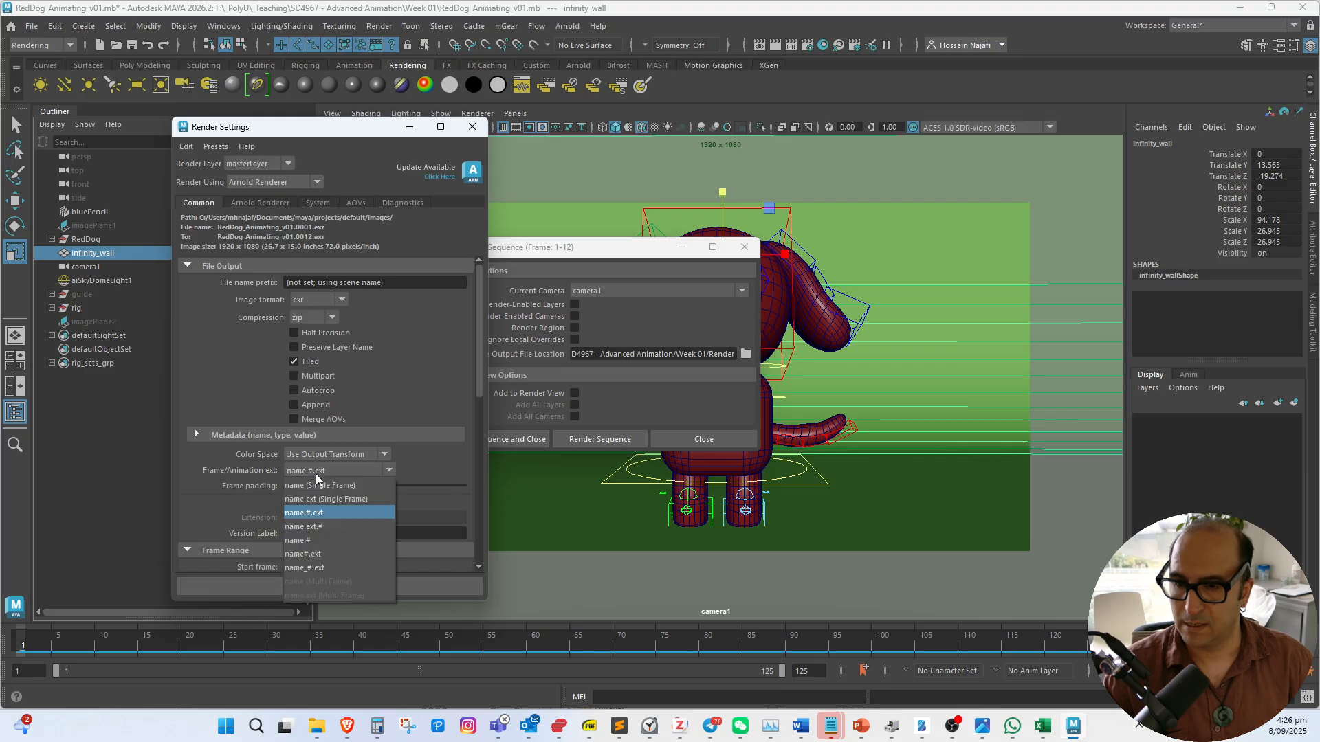
left_click(324, 517)
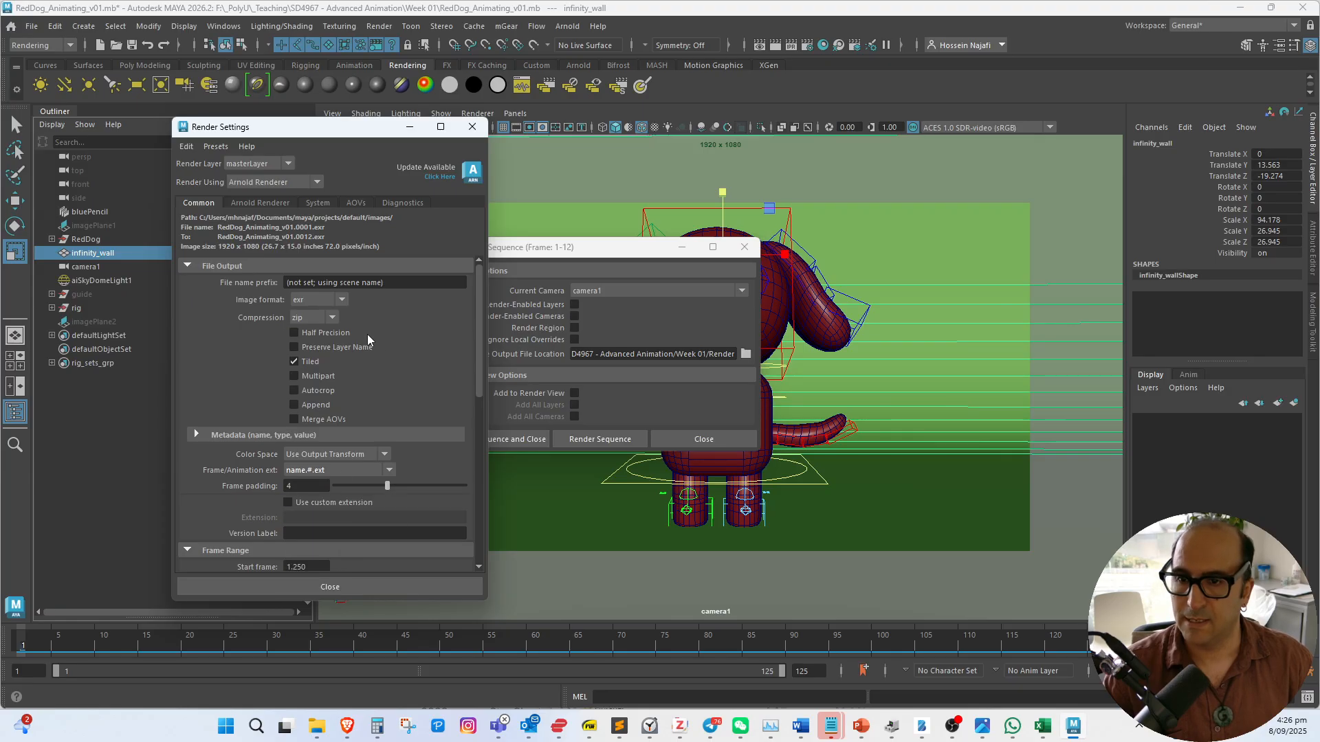
Set the render output's image format to png and the frame range to start at 1 and end at 125
left_click(329, 301)
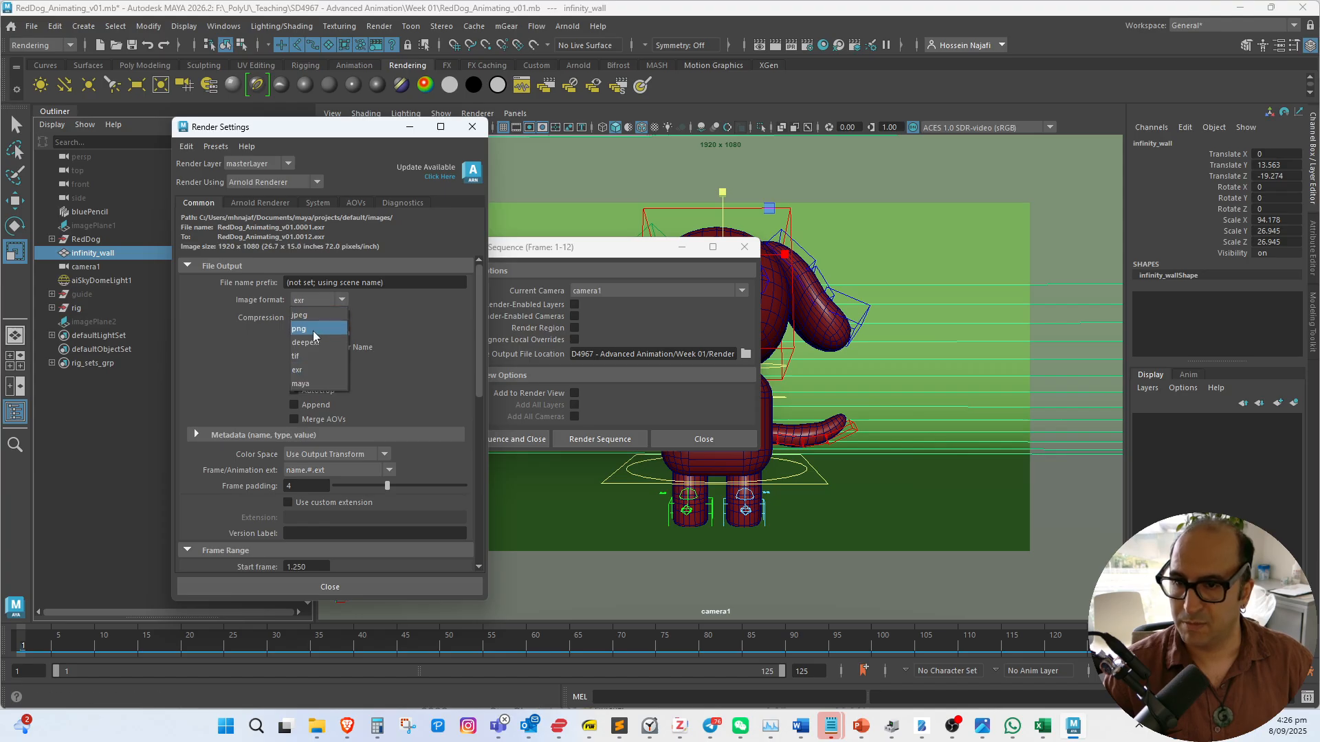
left_click(313, 329)
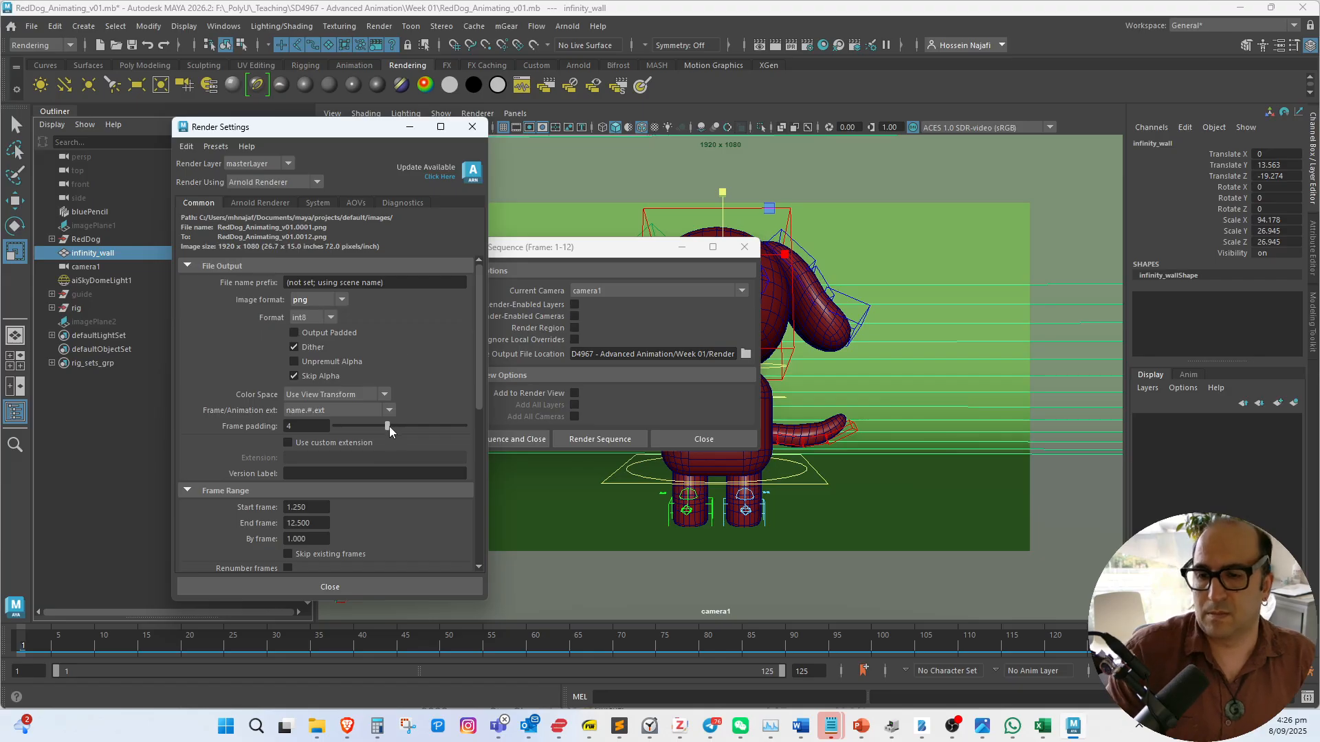
scroll(337, 472, "down", 2)
left_click(315, 462)
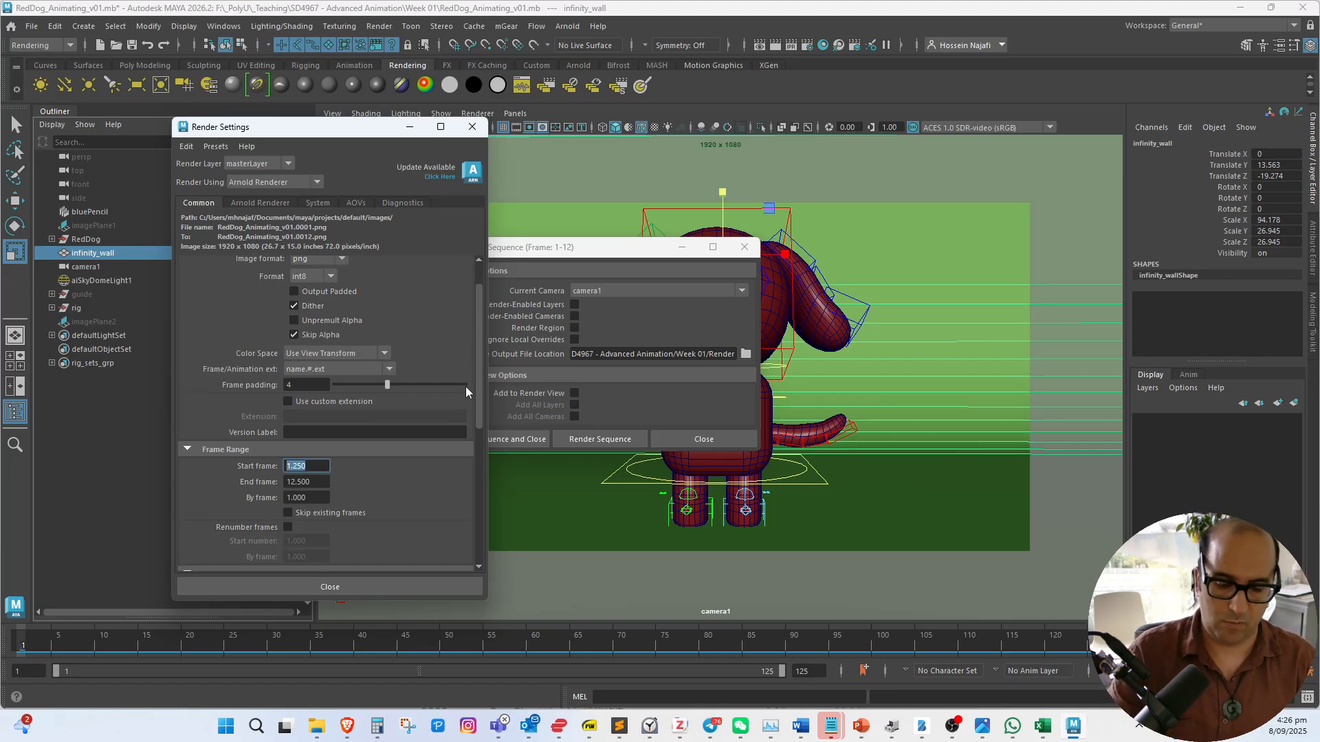
type("1")
key("Tab")
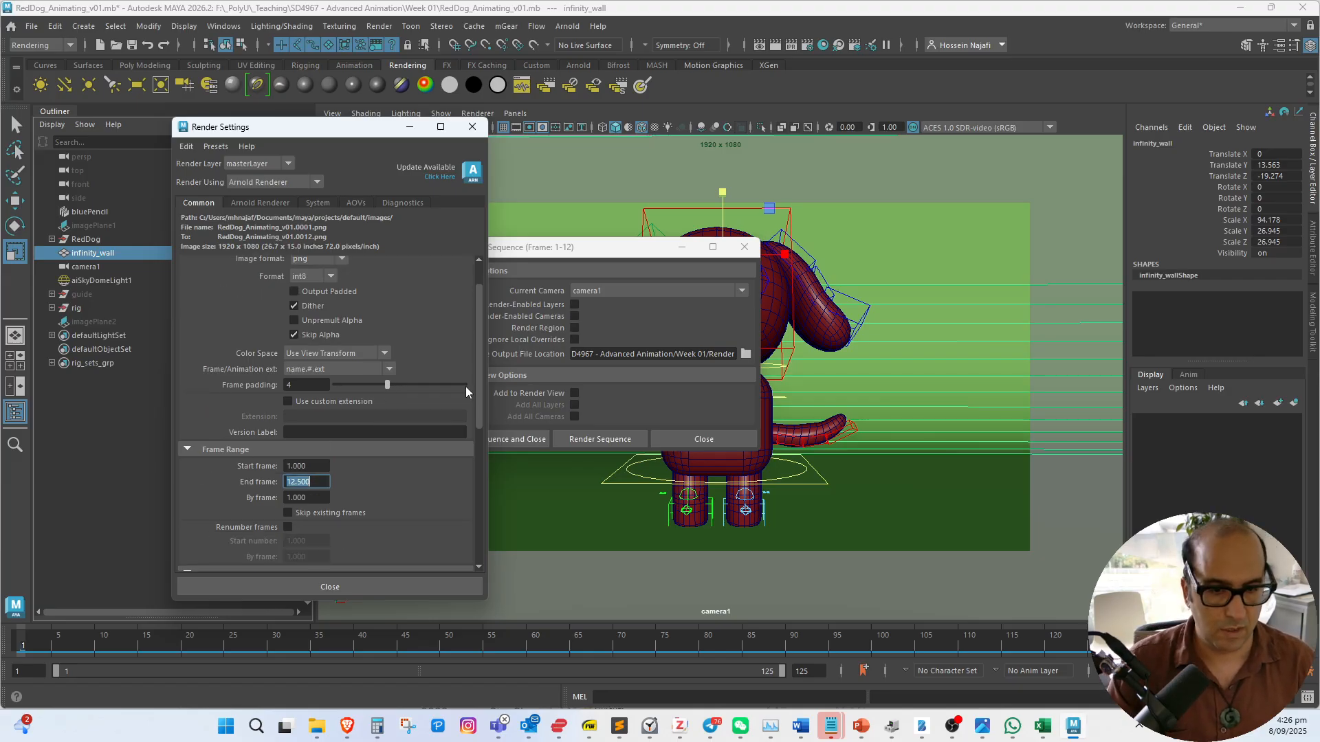
type("12")
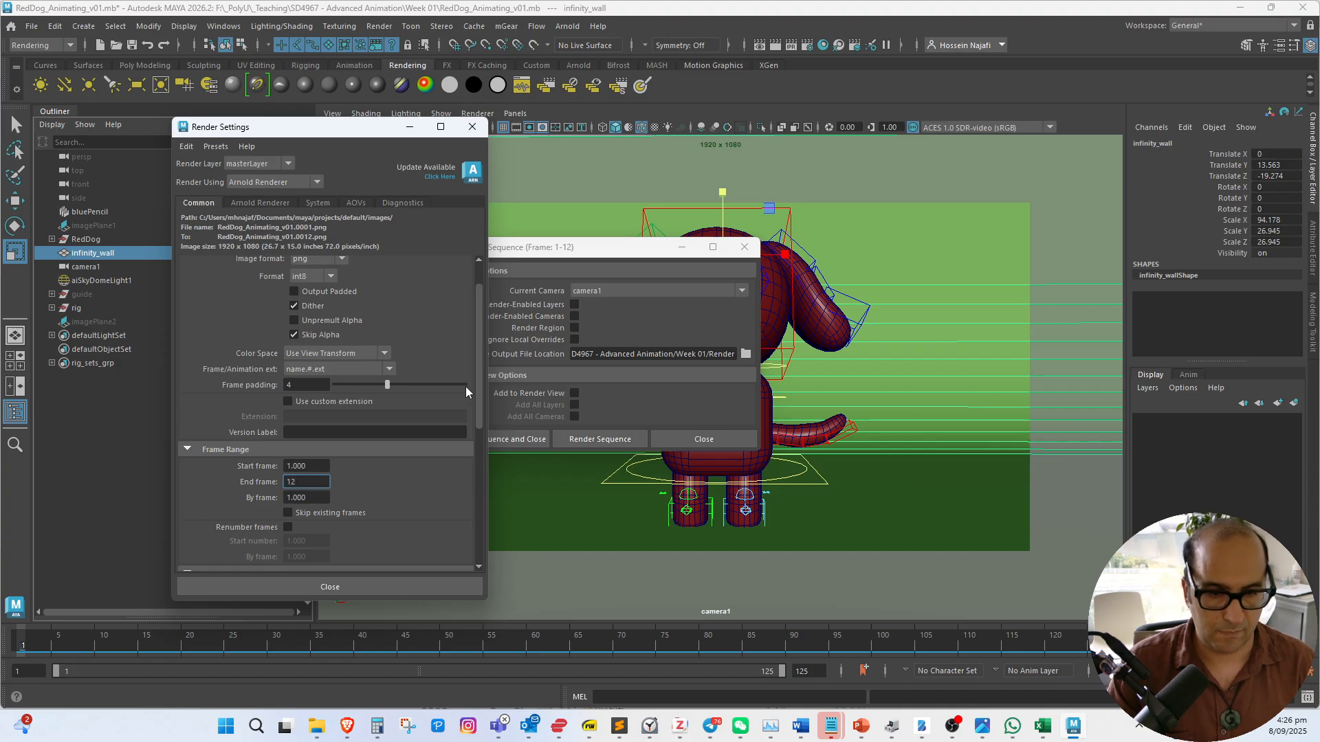
type("5")
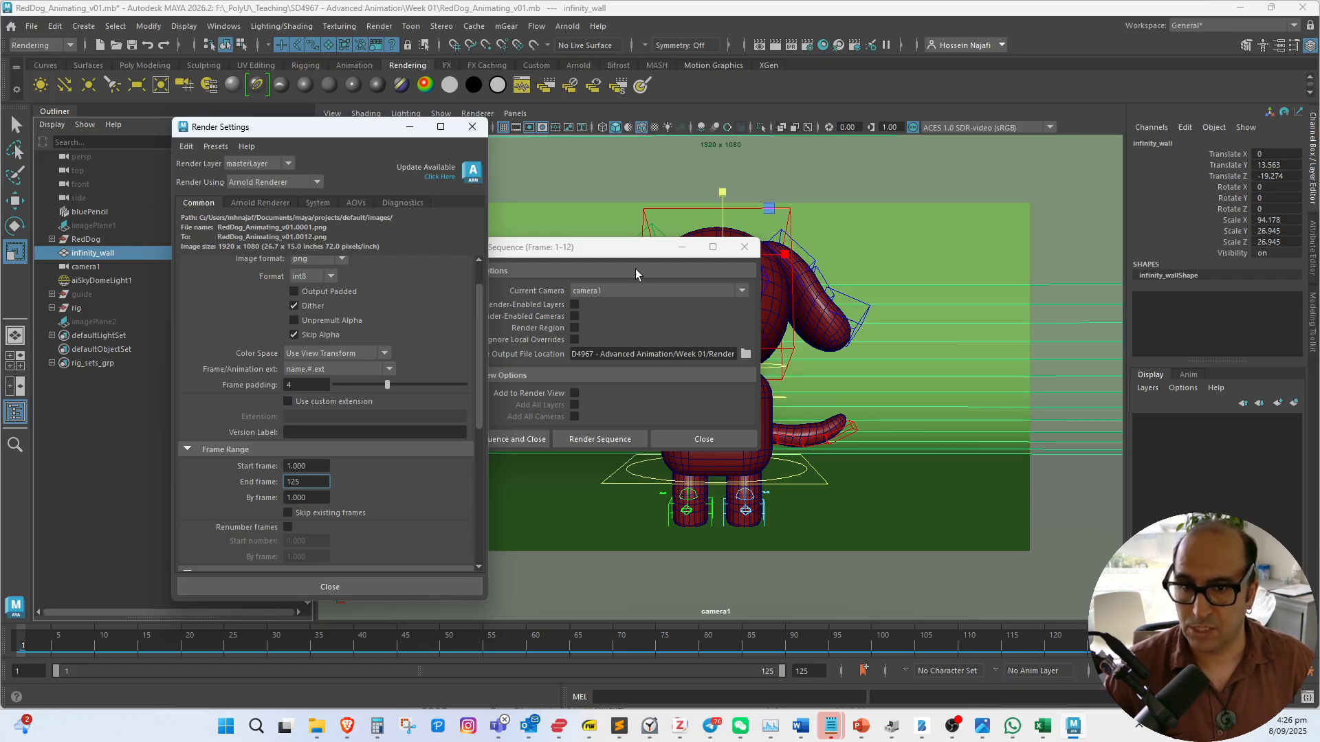
Start rendering the sequence through camera1 into the Week 01 Render folder
left_click(633, 247)
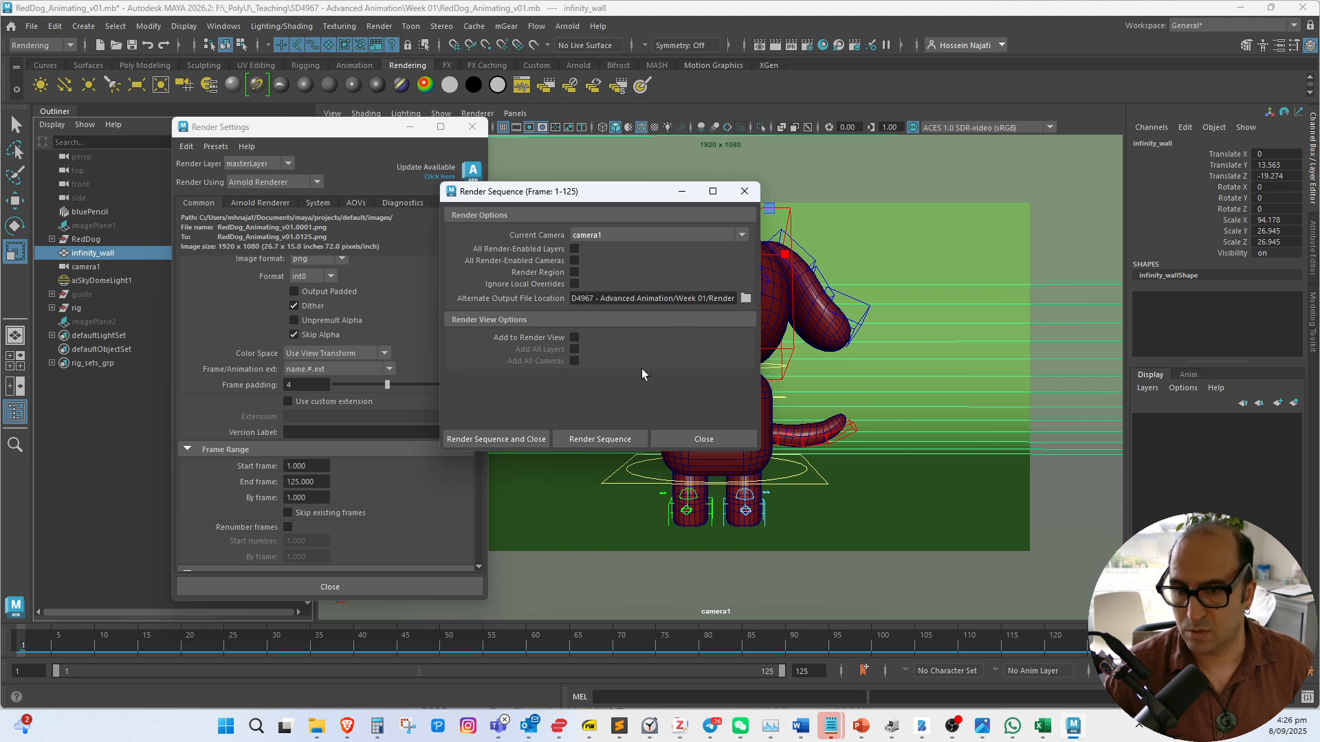
left_click(588, 444)
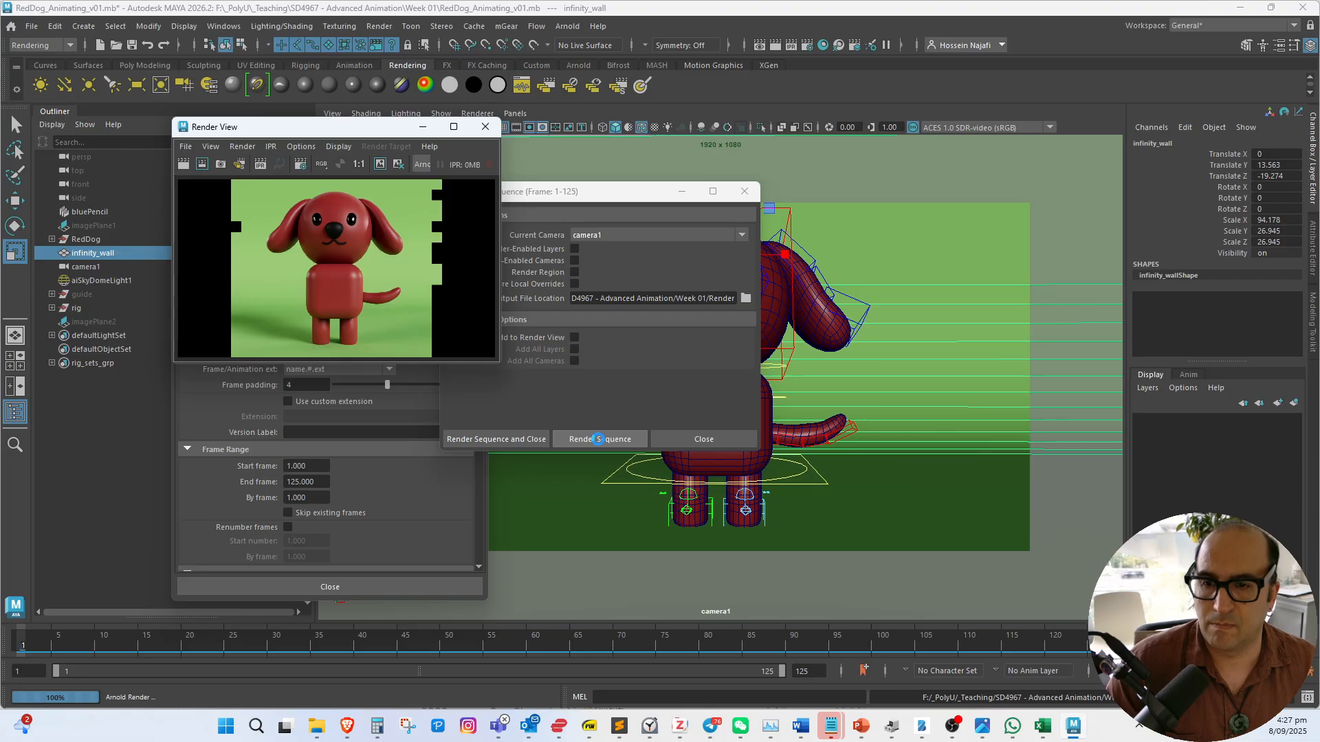
Switch to File Explorer, open the Render folder in Week 01 and view the first rendered frame, RedDog_Animating_v01_1.0001.png
mouse_move(327, 733)
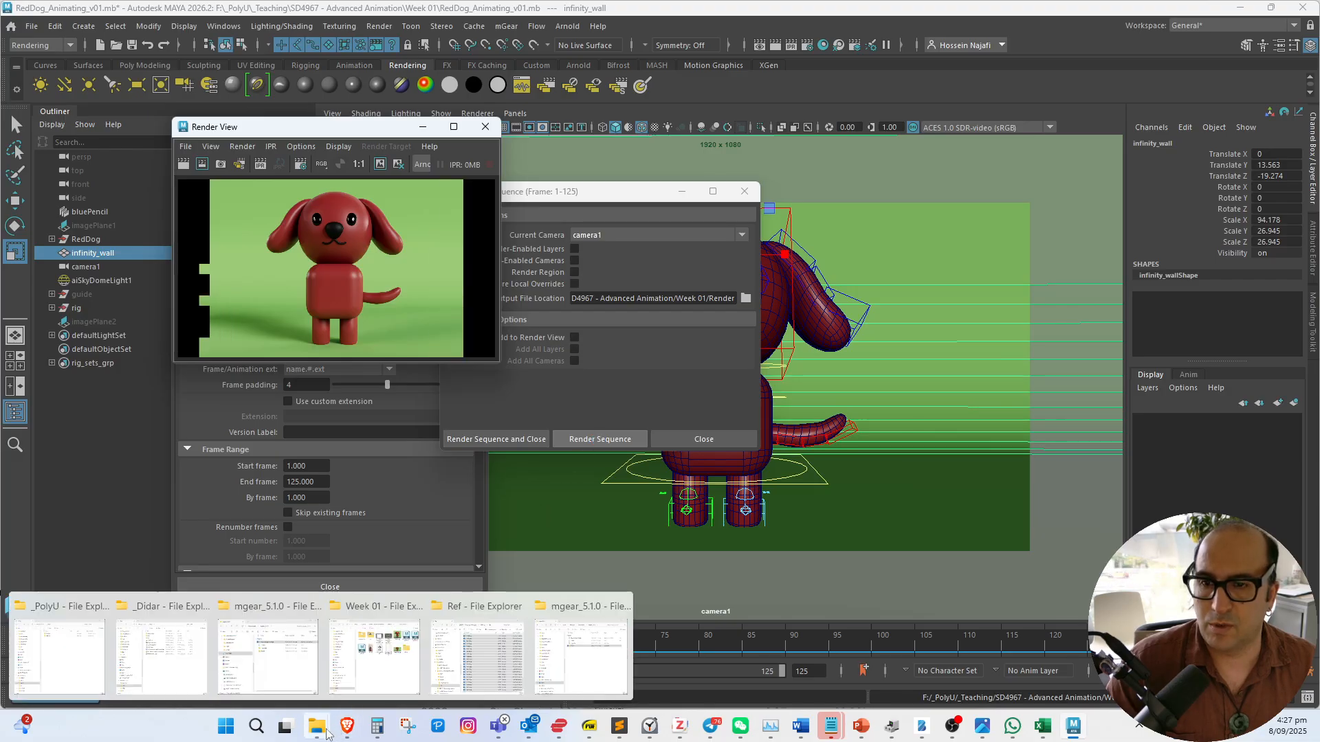
left_click(375, 657)
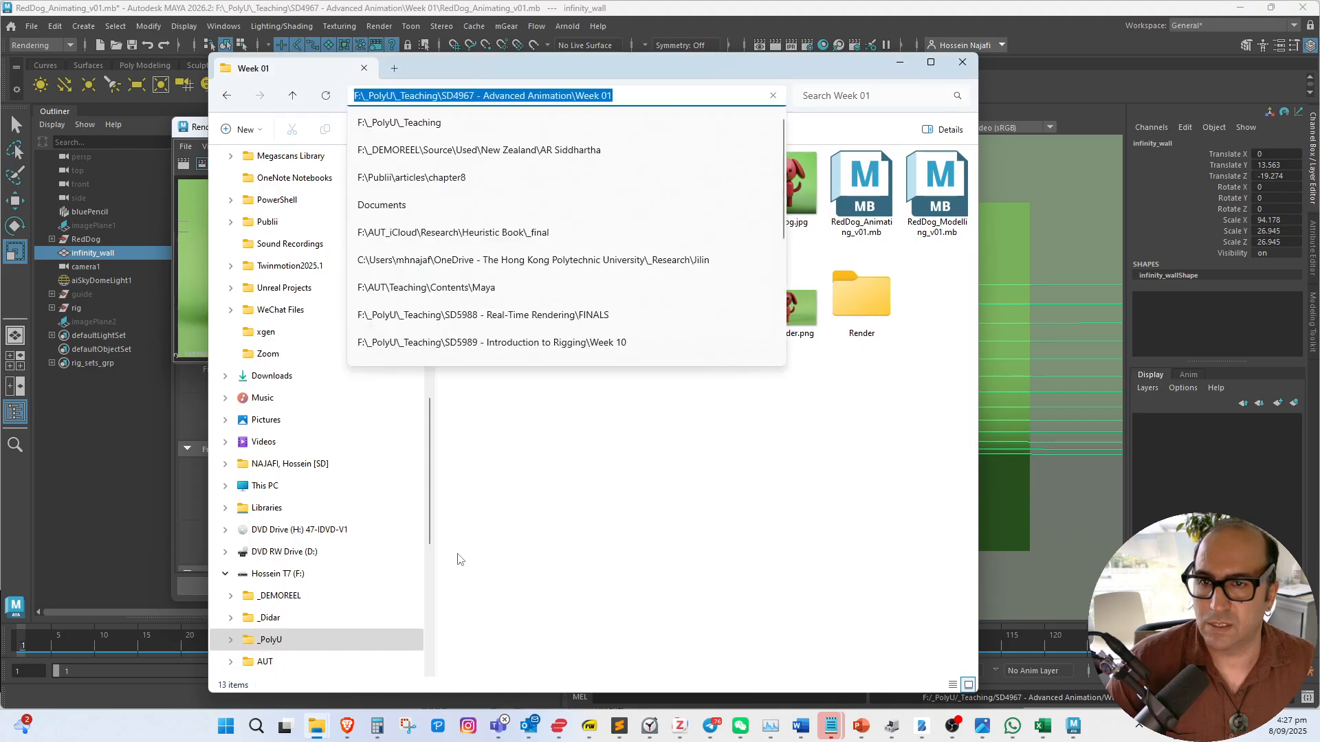
left_click(421, 62)
left_click_drag(501, 53, 632, 93)
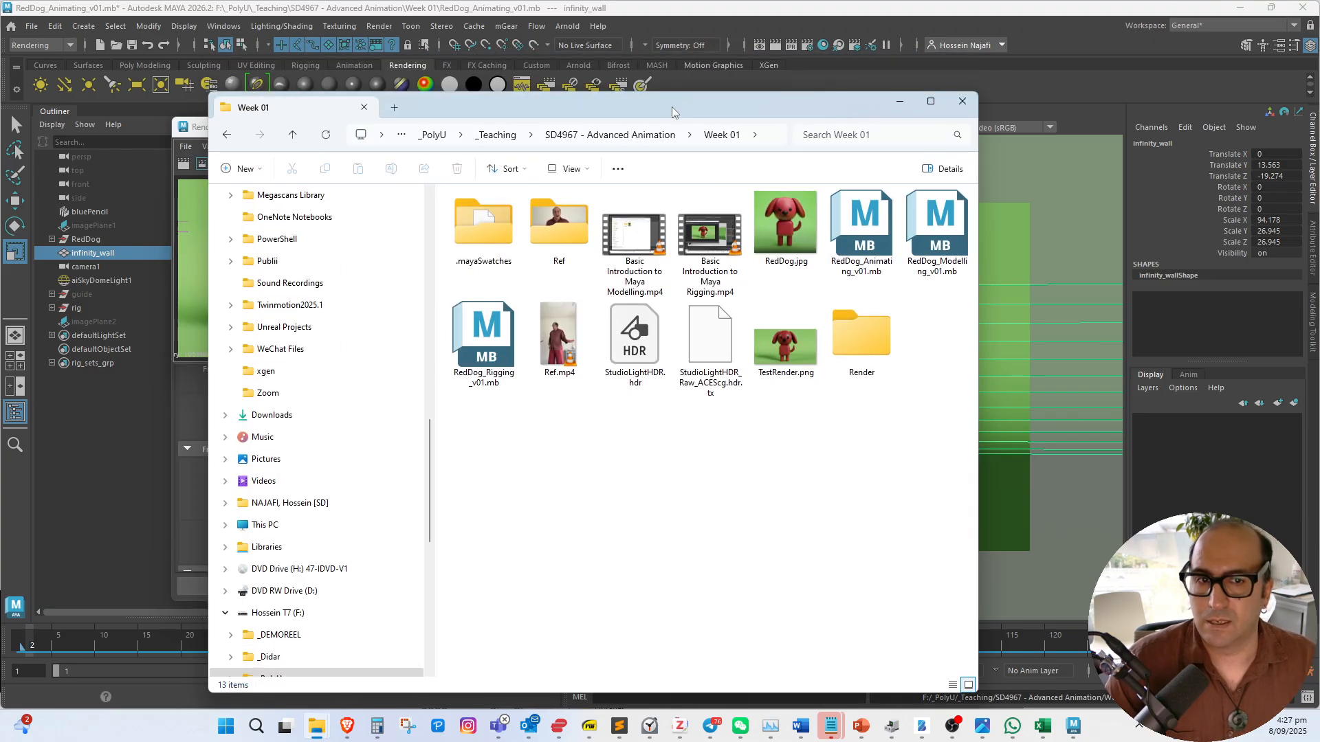
double_click(883, 336)
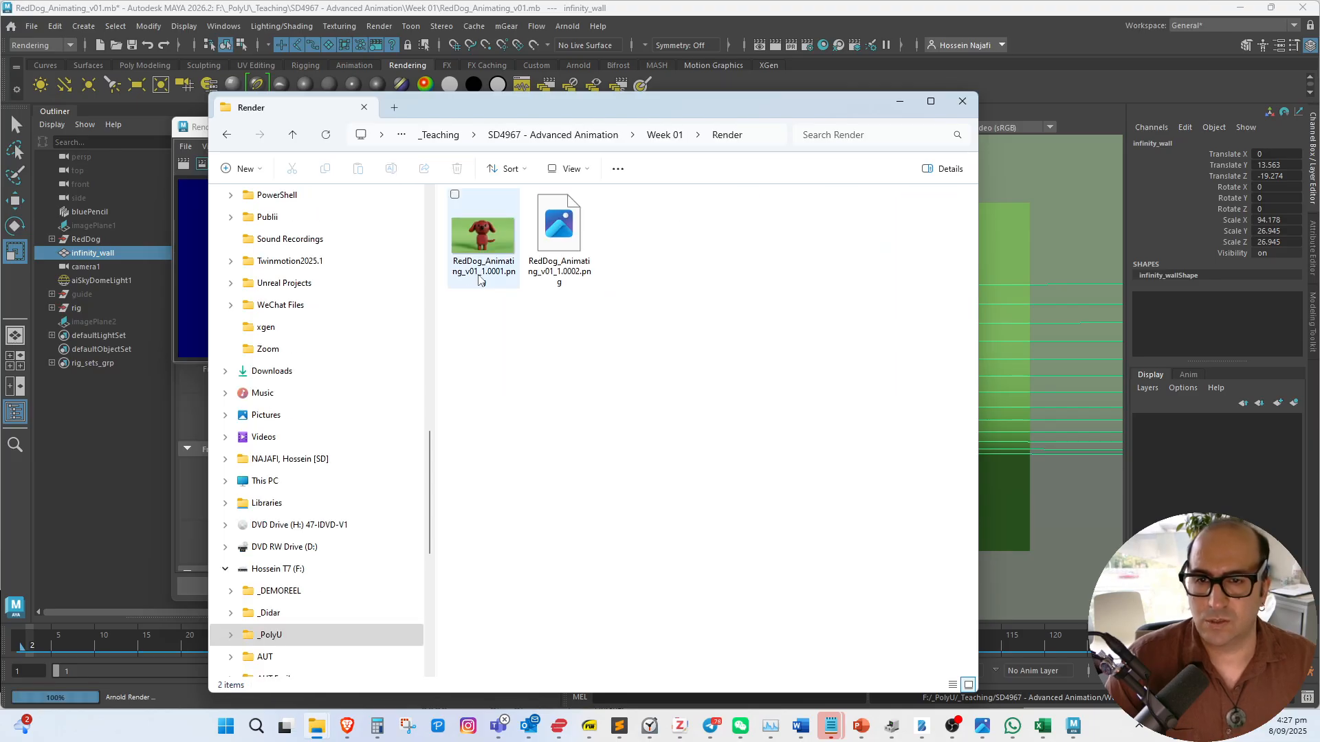
double_click(478, 280)
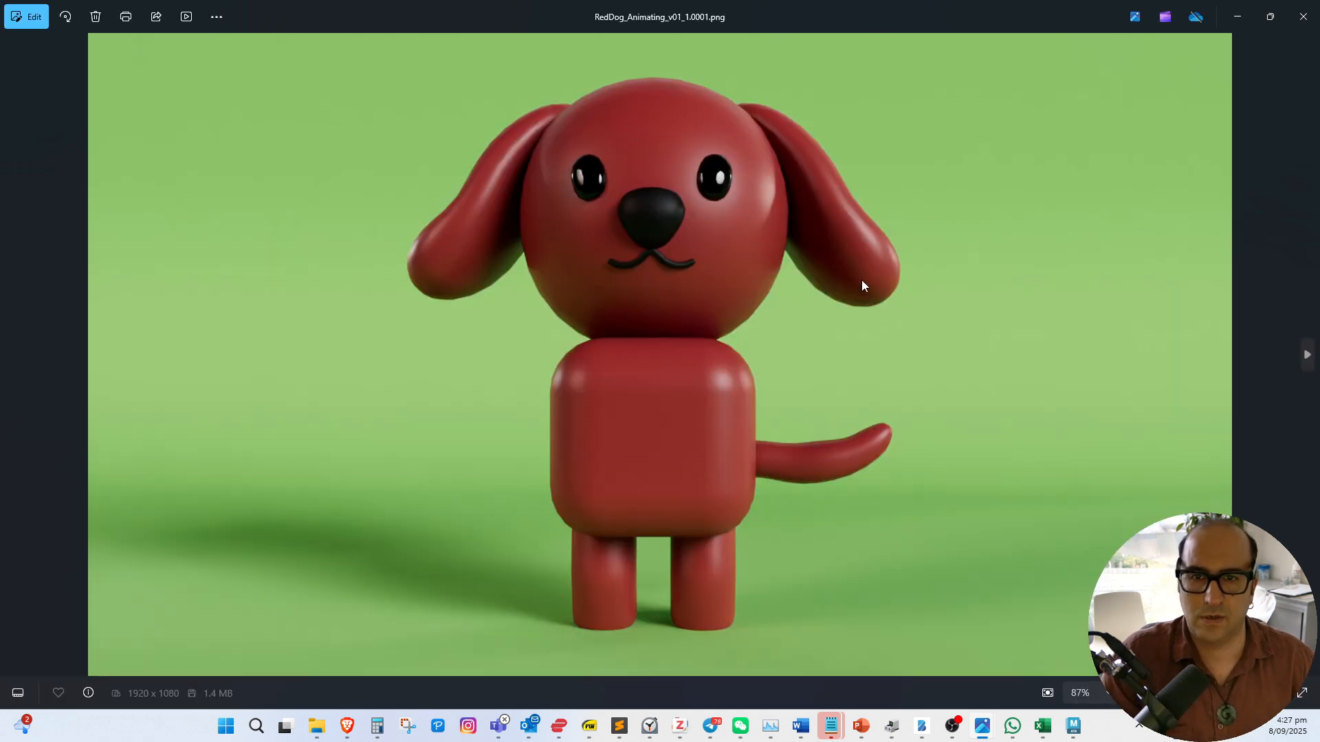
left_click(1303, 28)
left_click(629, 431)
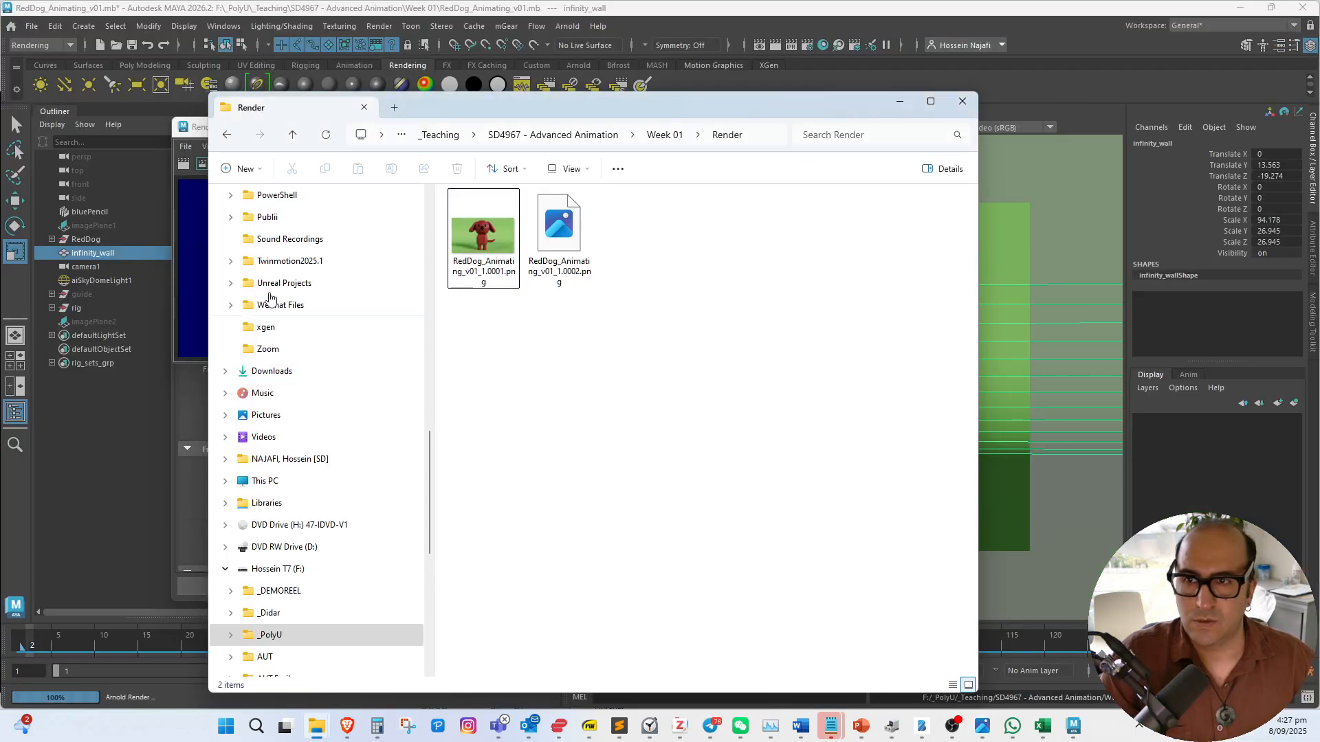
left_click(200, 134)
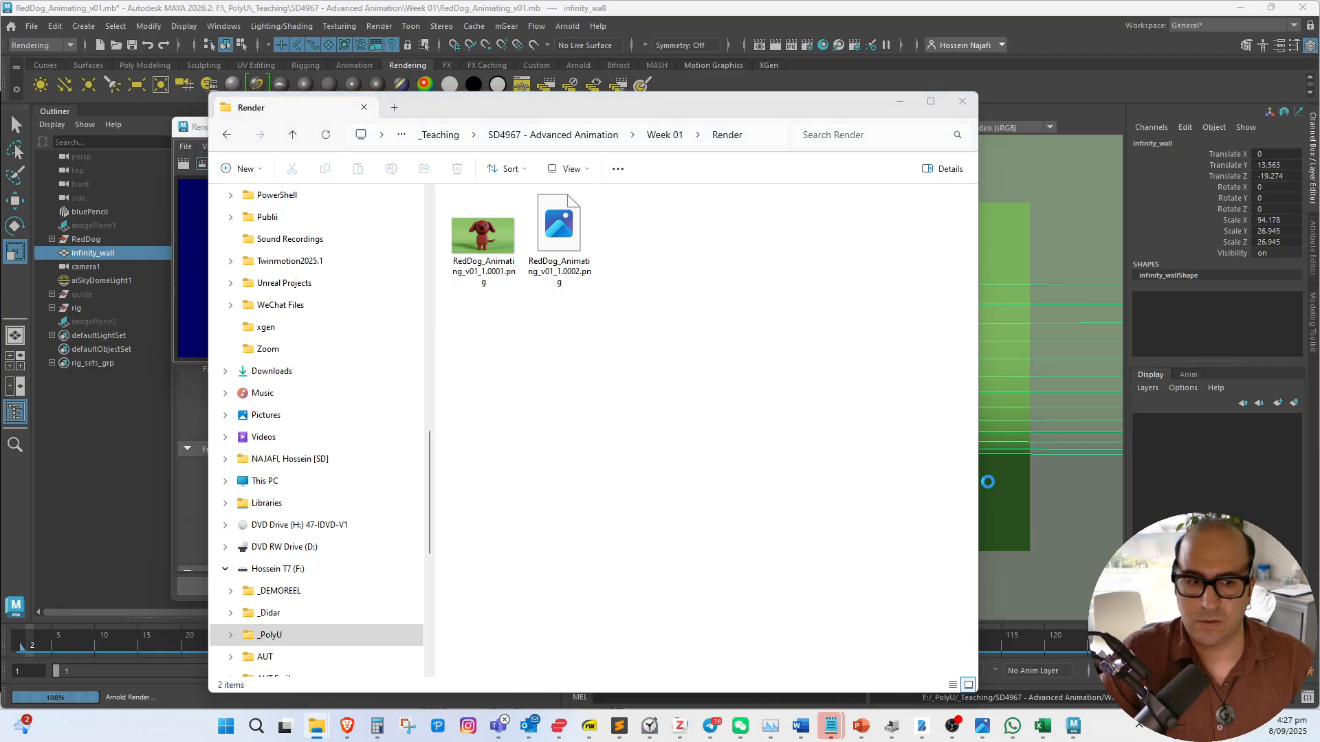
mouse_move(960, 734)
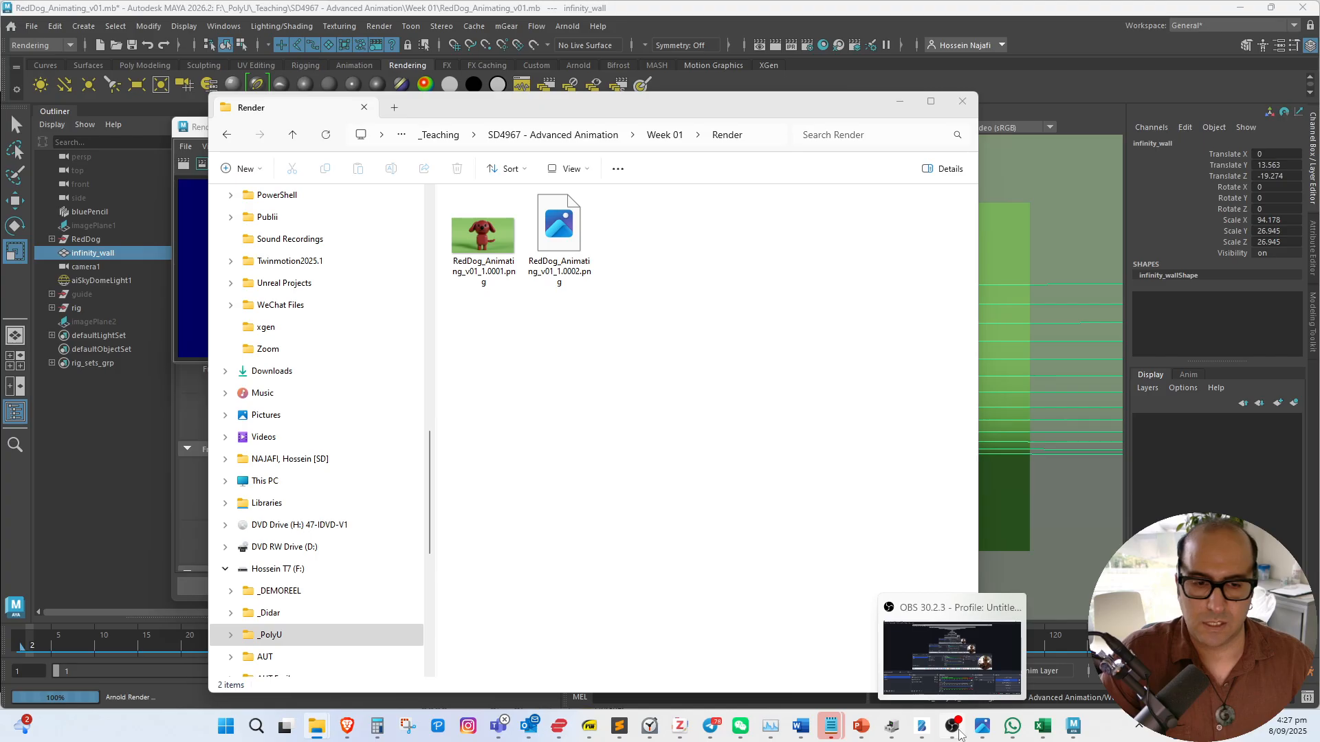
right_click(953, 727)
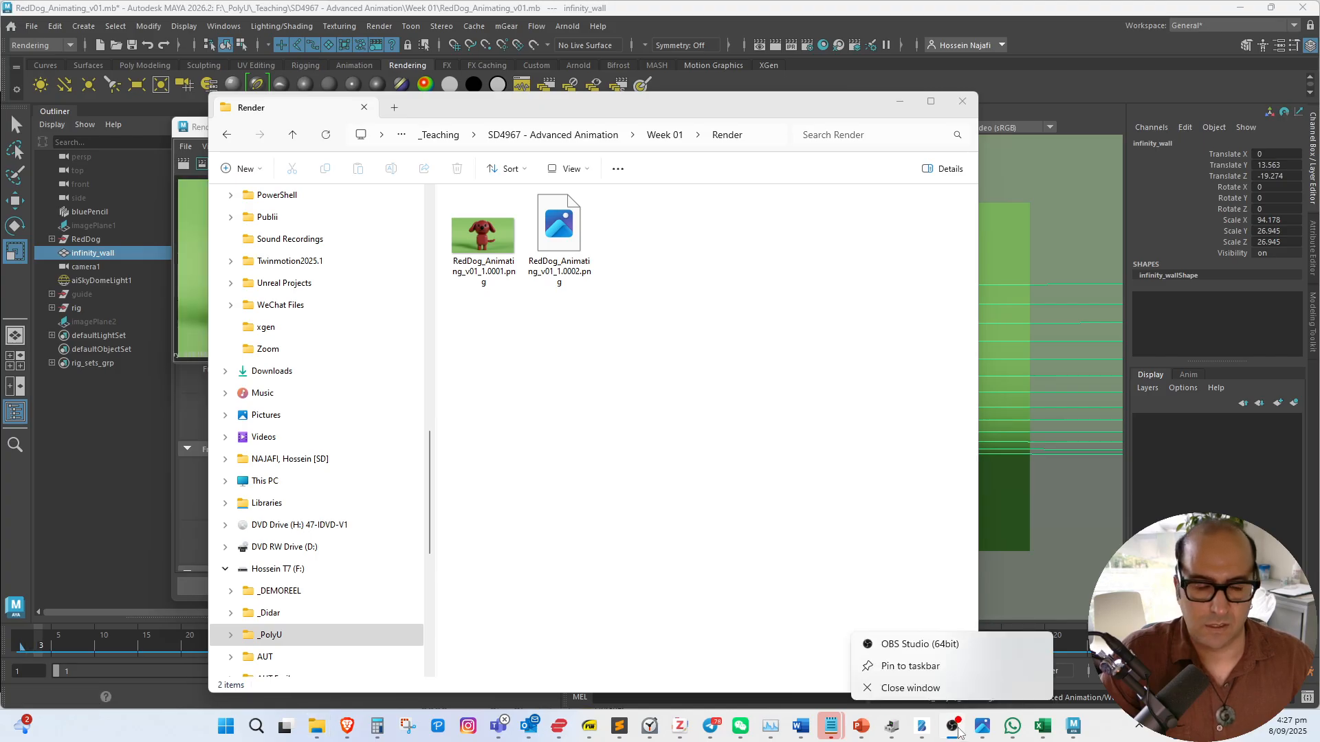
left_click(952, 727)
left_click(952, 727)
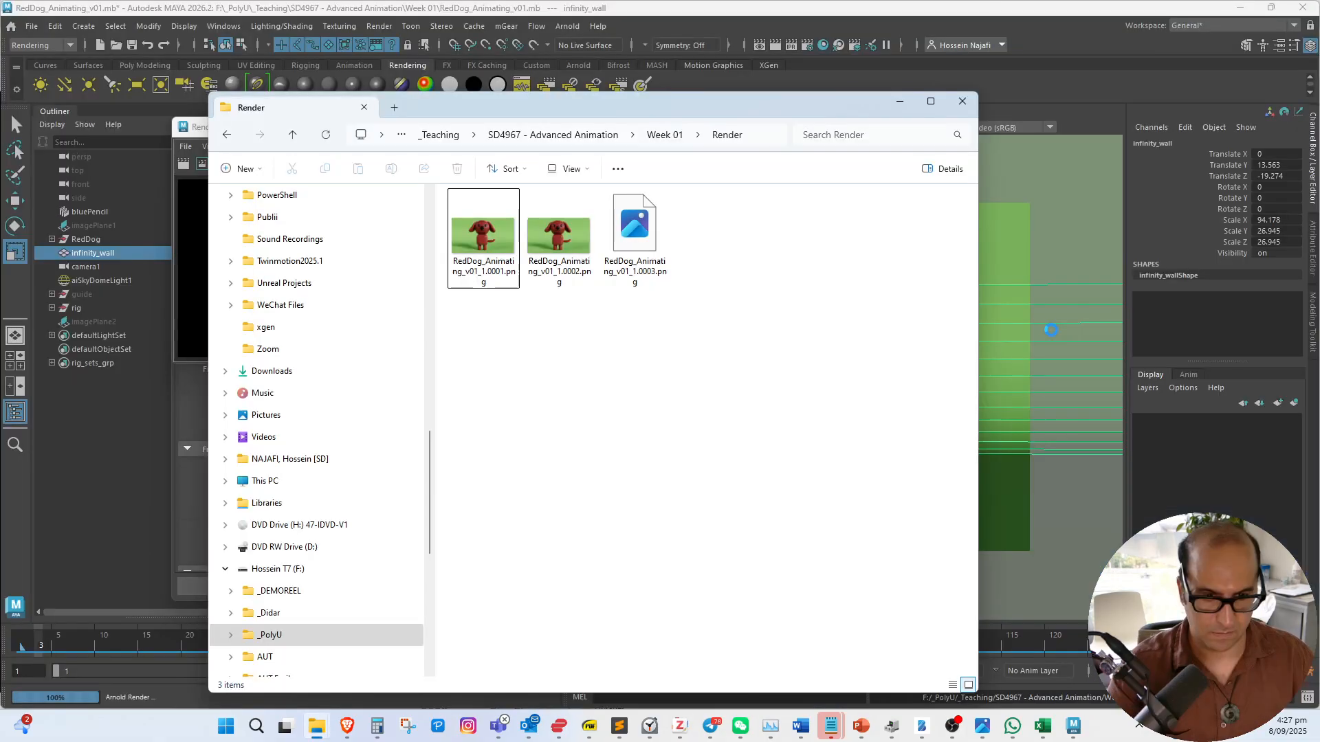
left_click(953, 726)
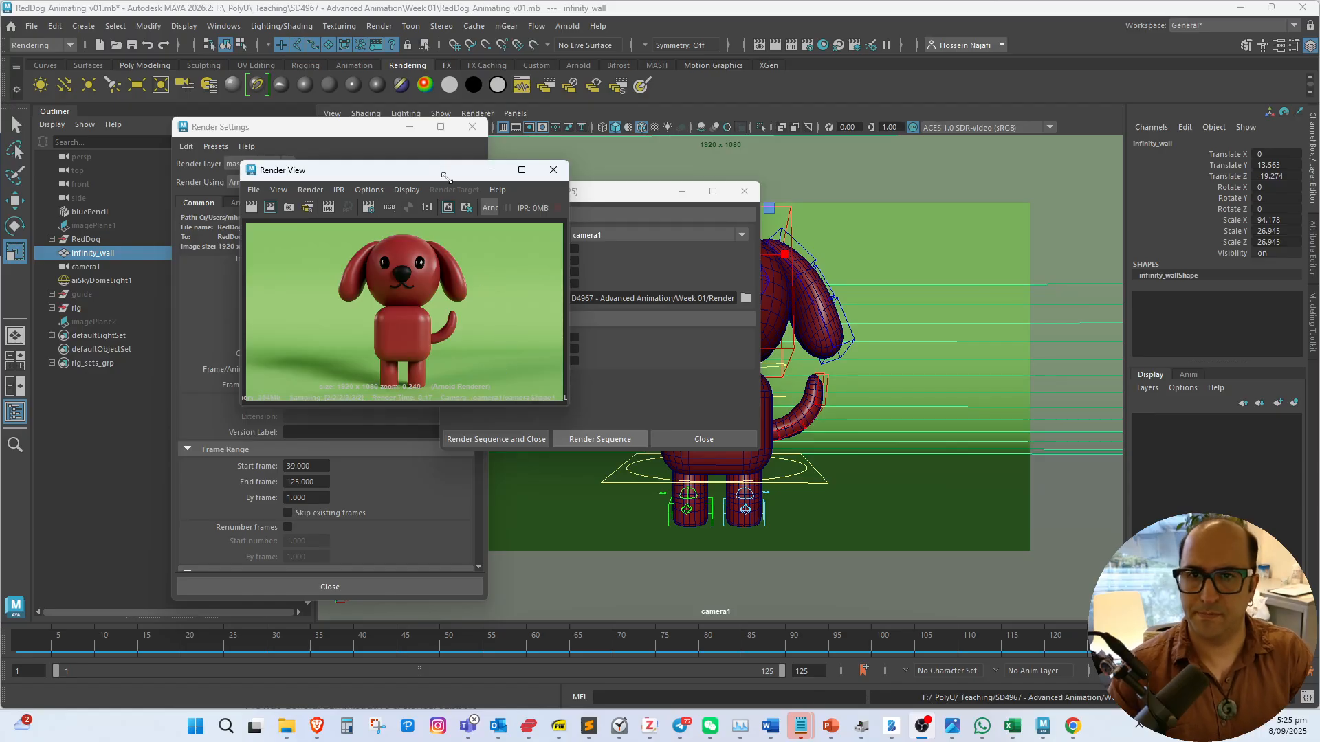
left_click(556, 379)
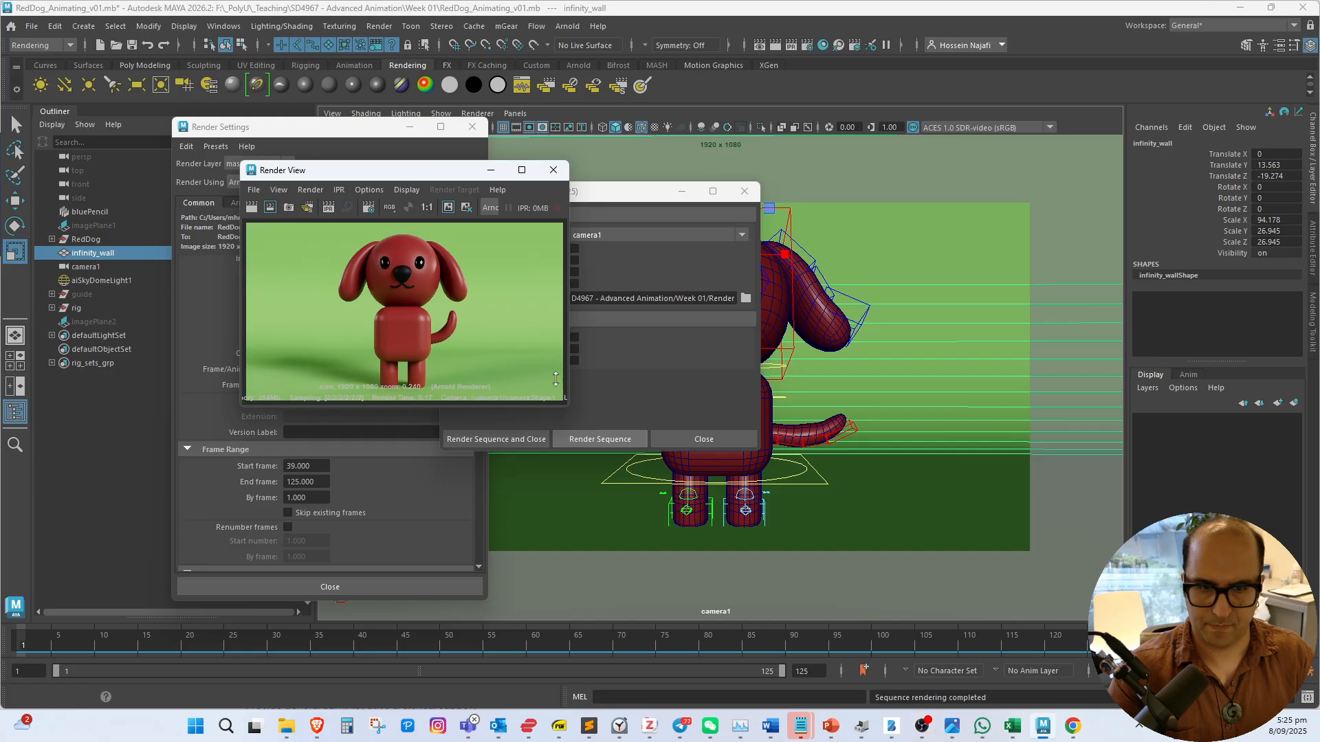
left_click(555, 379)
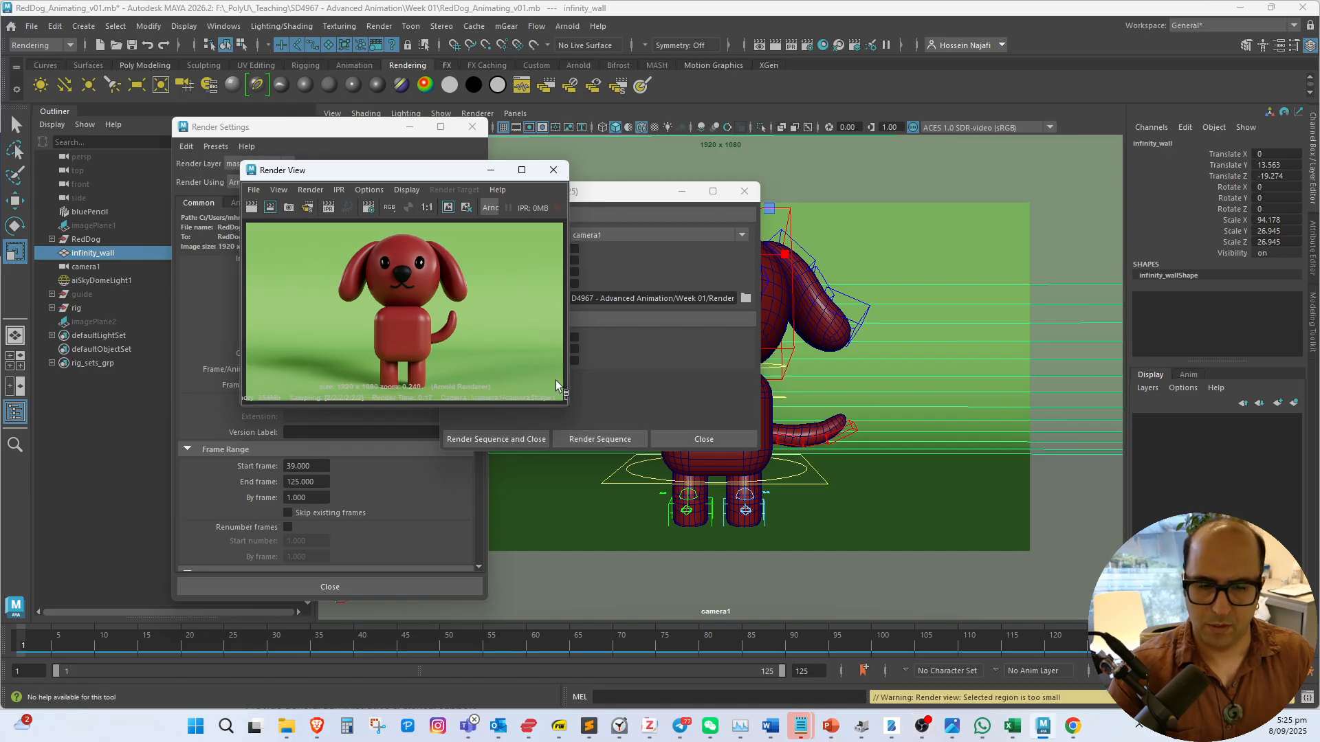
left_click_drag(447, 160, 447, 163)
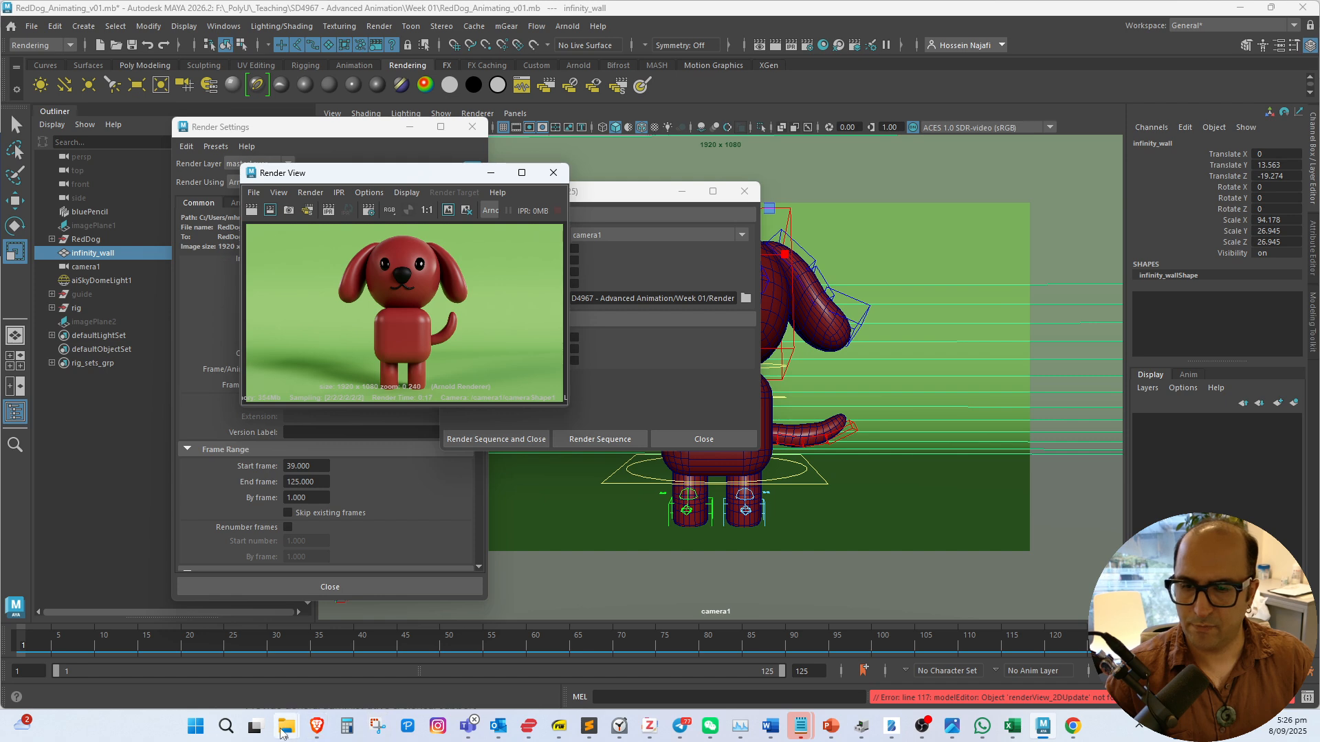
Switch to File Explorer, open Week 01's Render folder and look through the rendered png frames of the sequence
mouse_move(286, 726)
left_click(331, 681)
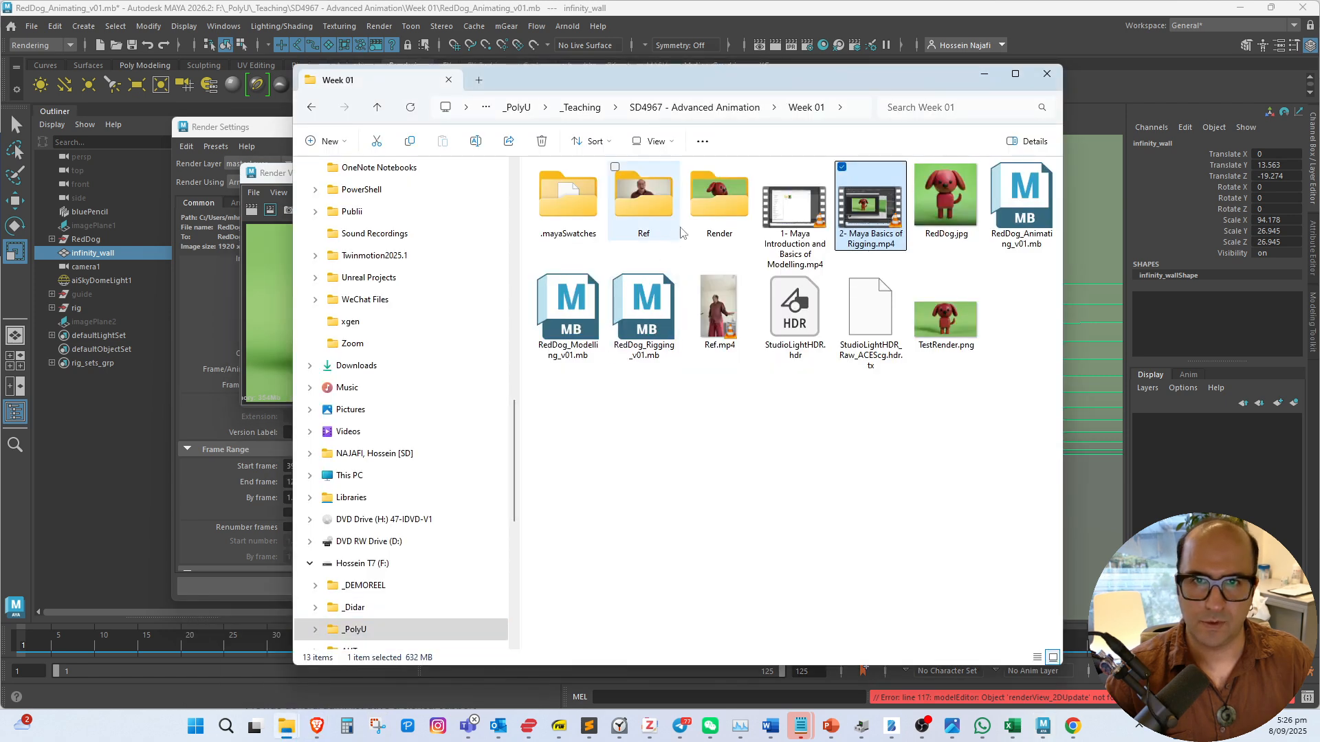
double_click(725, 218)
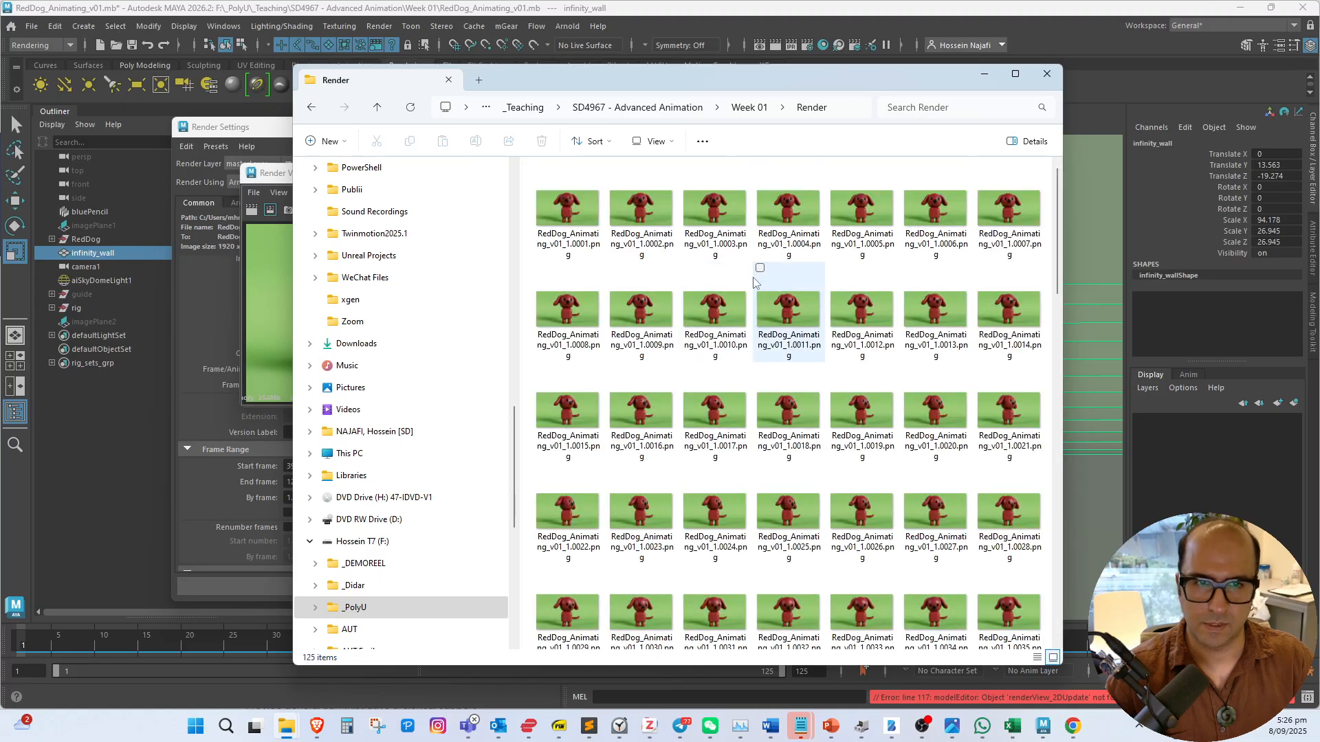
scroll(790, 323, "down", 10)
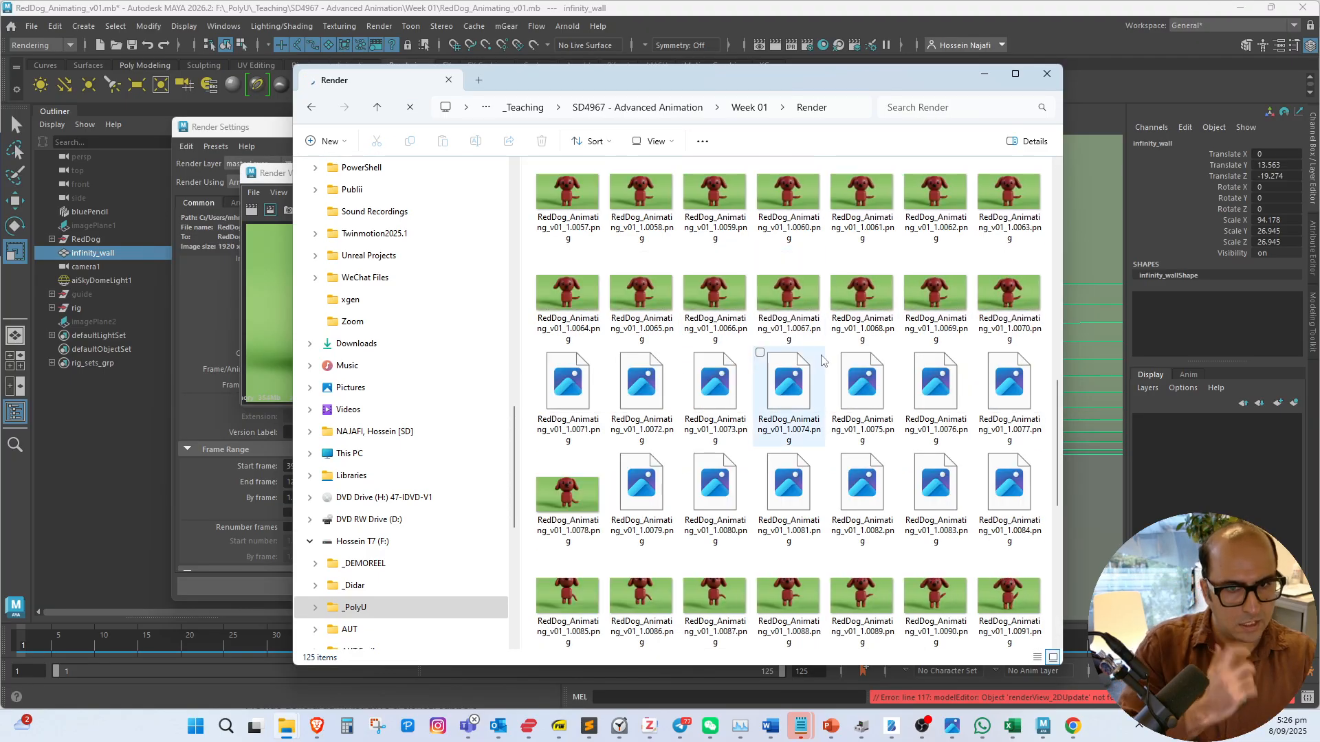
scroll(811, 371, "down", 5)
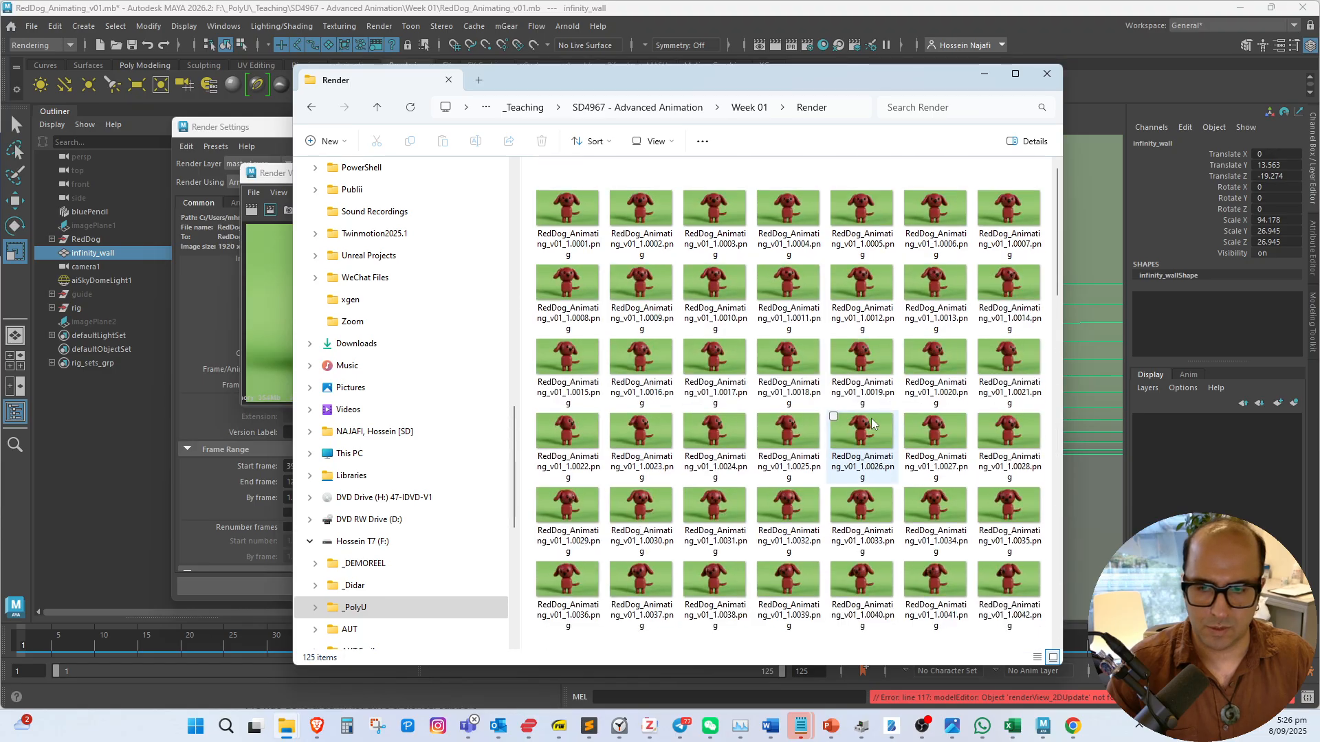
Launch Adobe Premiere Pro 2025 and create a new project with default settings, going to its editing workspace without importing sample media
key("super")
type("pre")
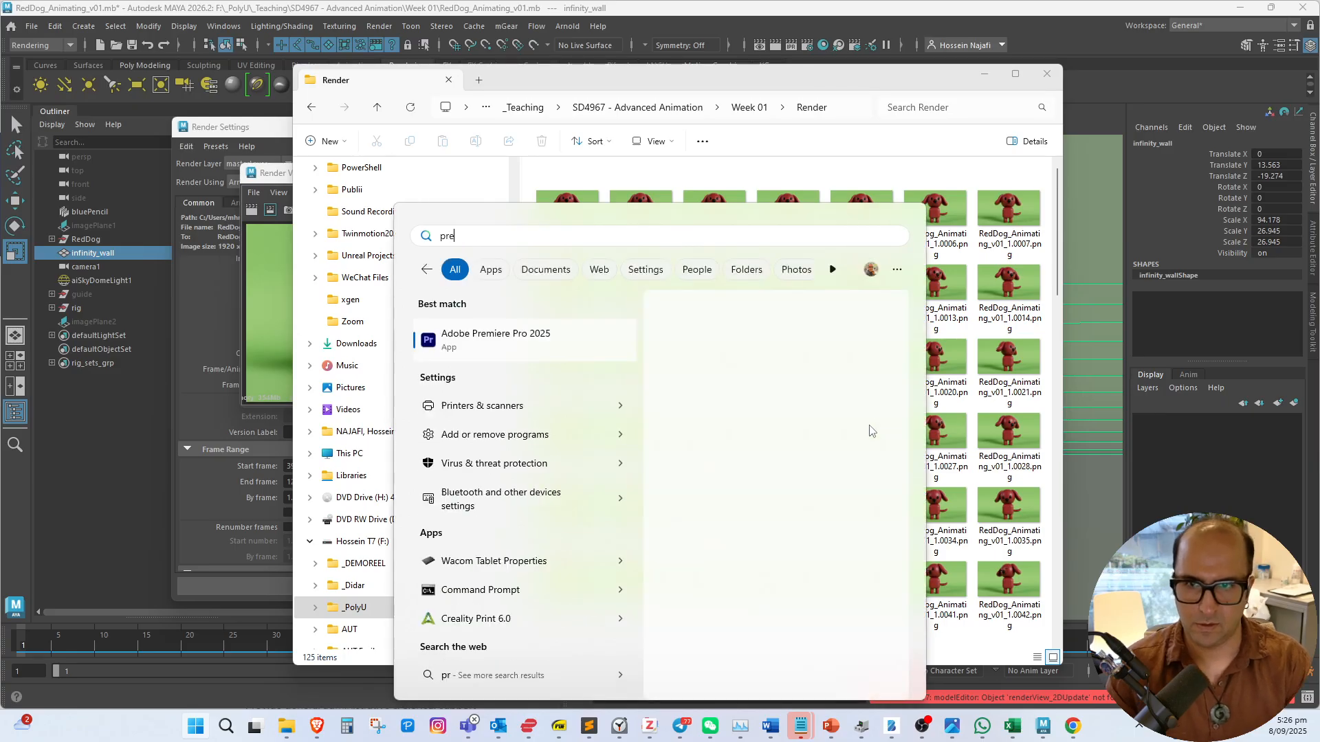
key("Return")
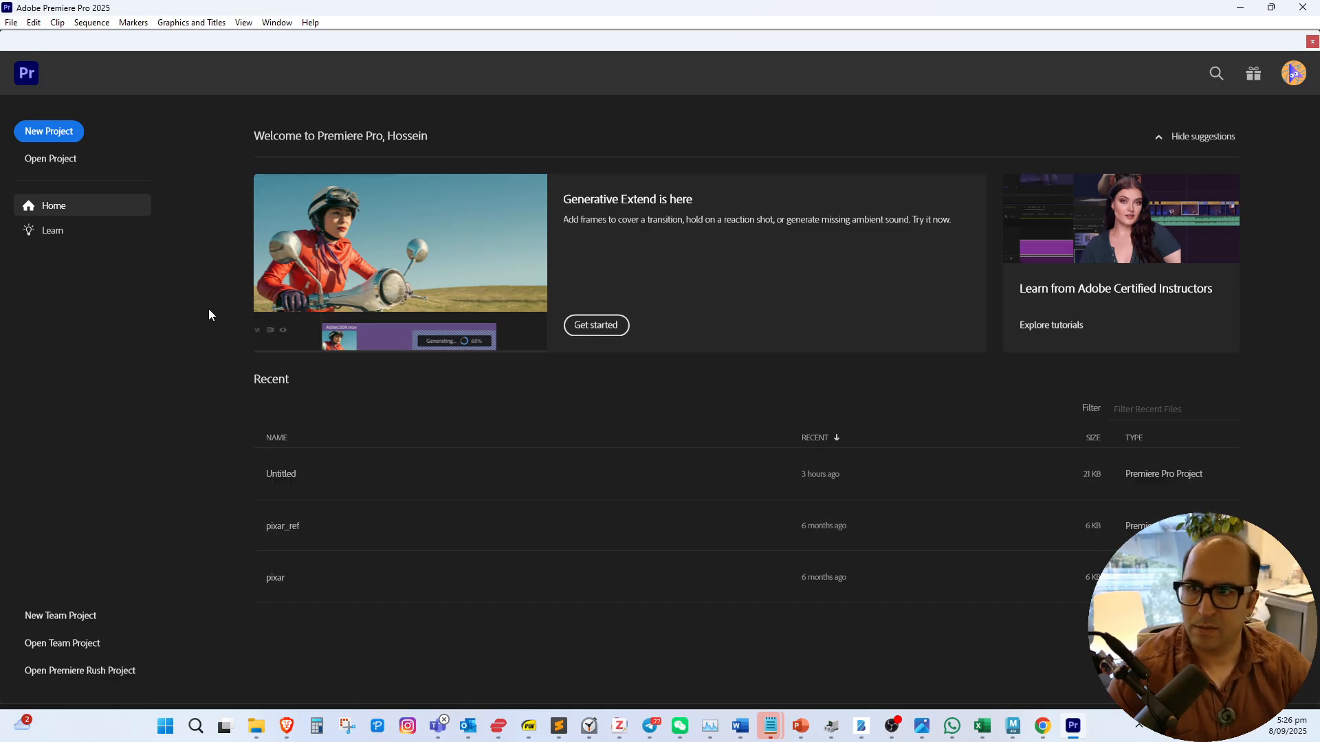
left_click(41, 132)
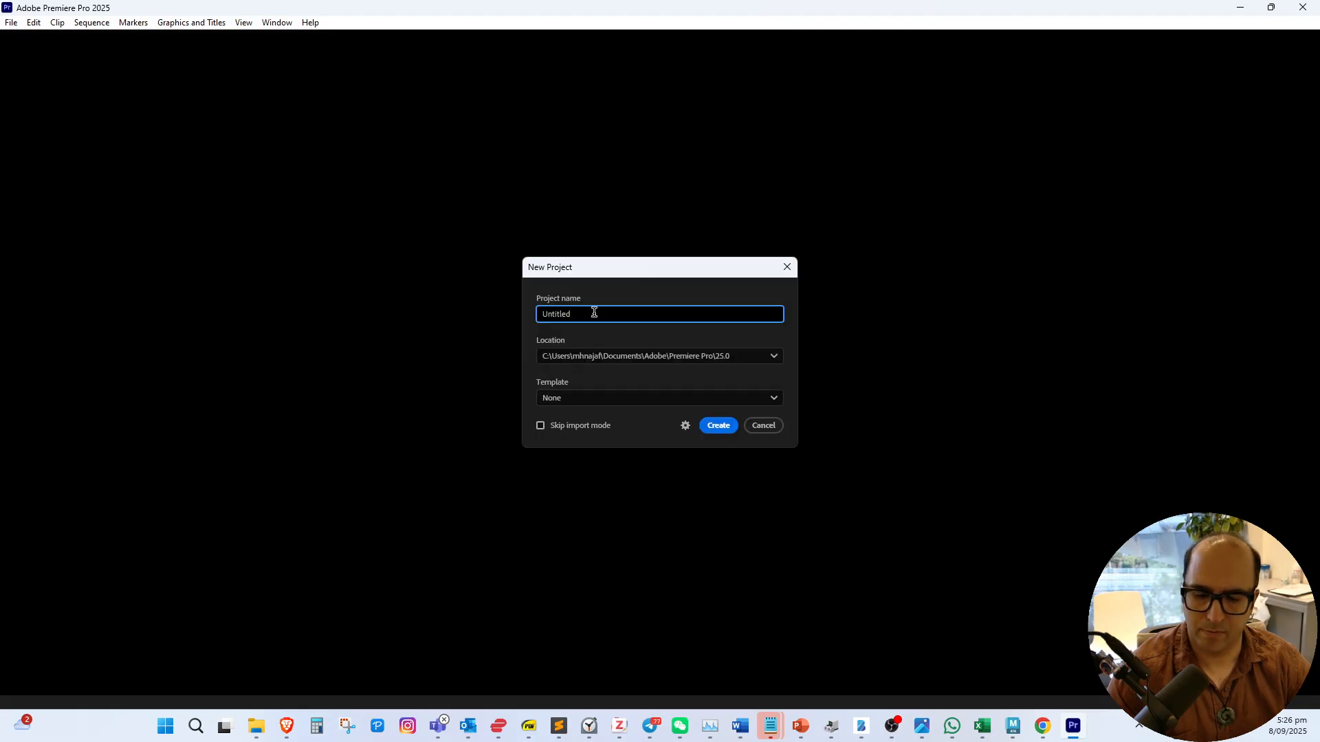
left_click(721, 426)
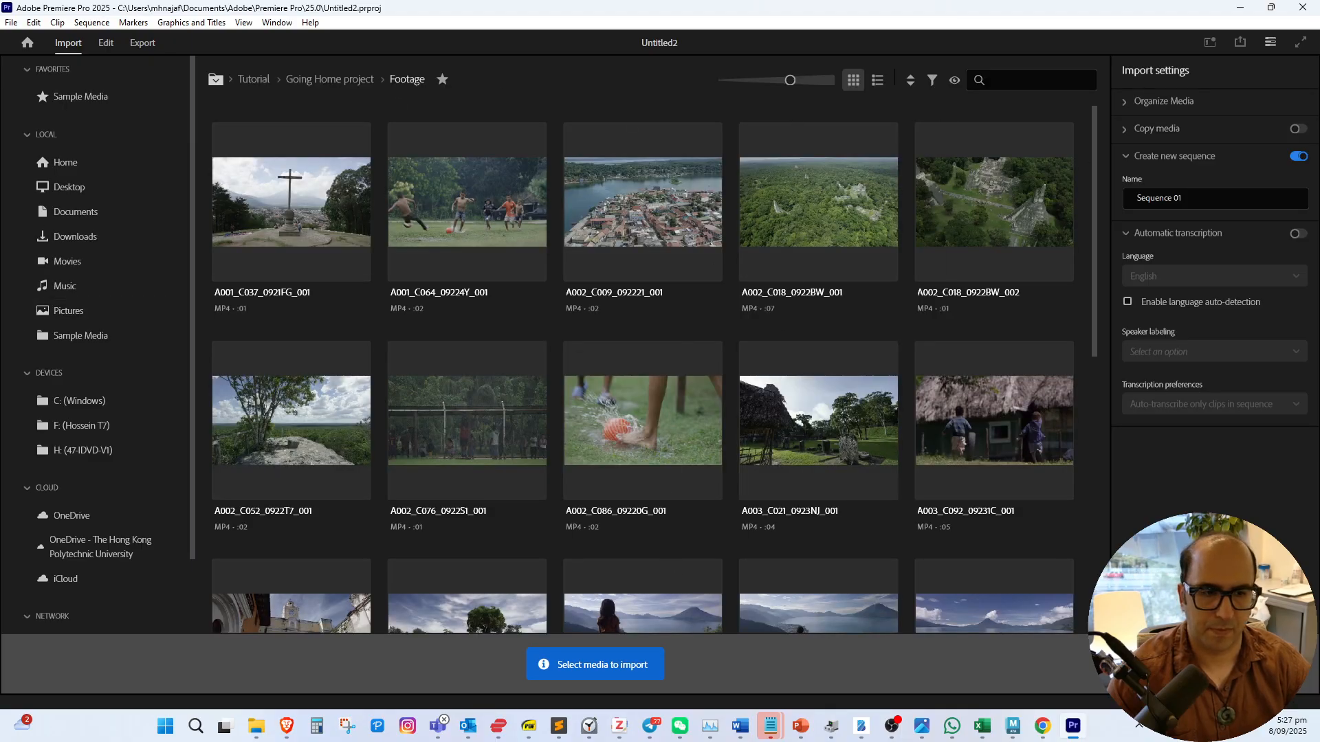
left_click(1276, 664)
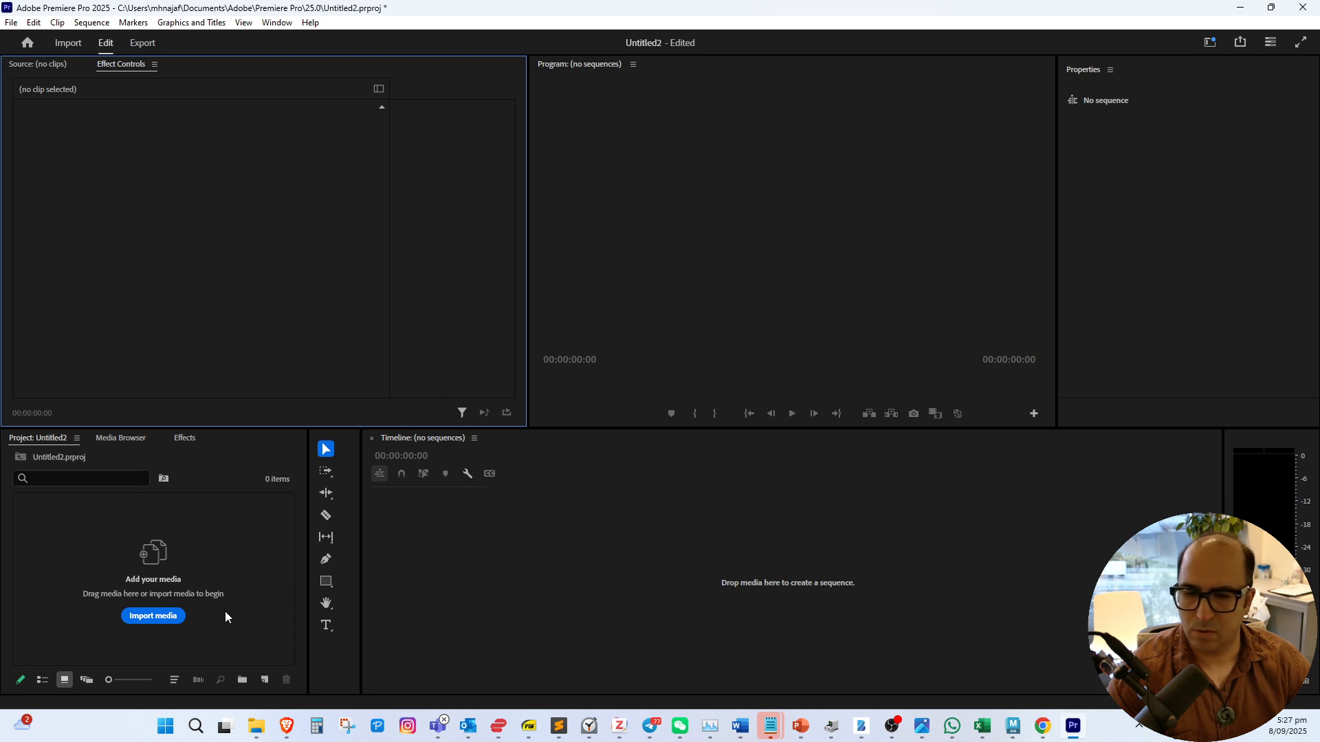
Copy the path of Week 01's Render folder from File Explorer and open that folder in Premiere Pro's media import dialog
left_click(255, 559)
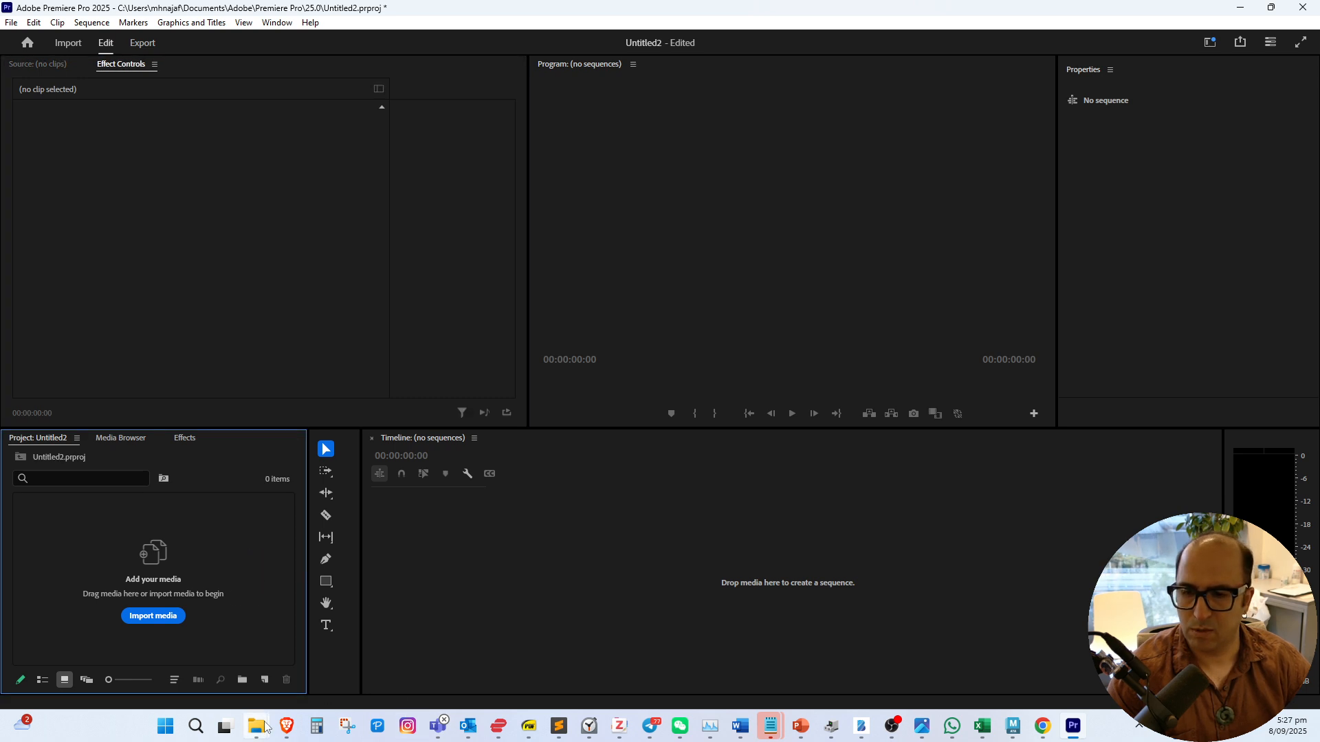
mouse_move(256, 726)
left_click(337, 656)
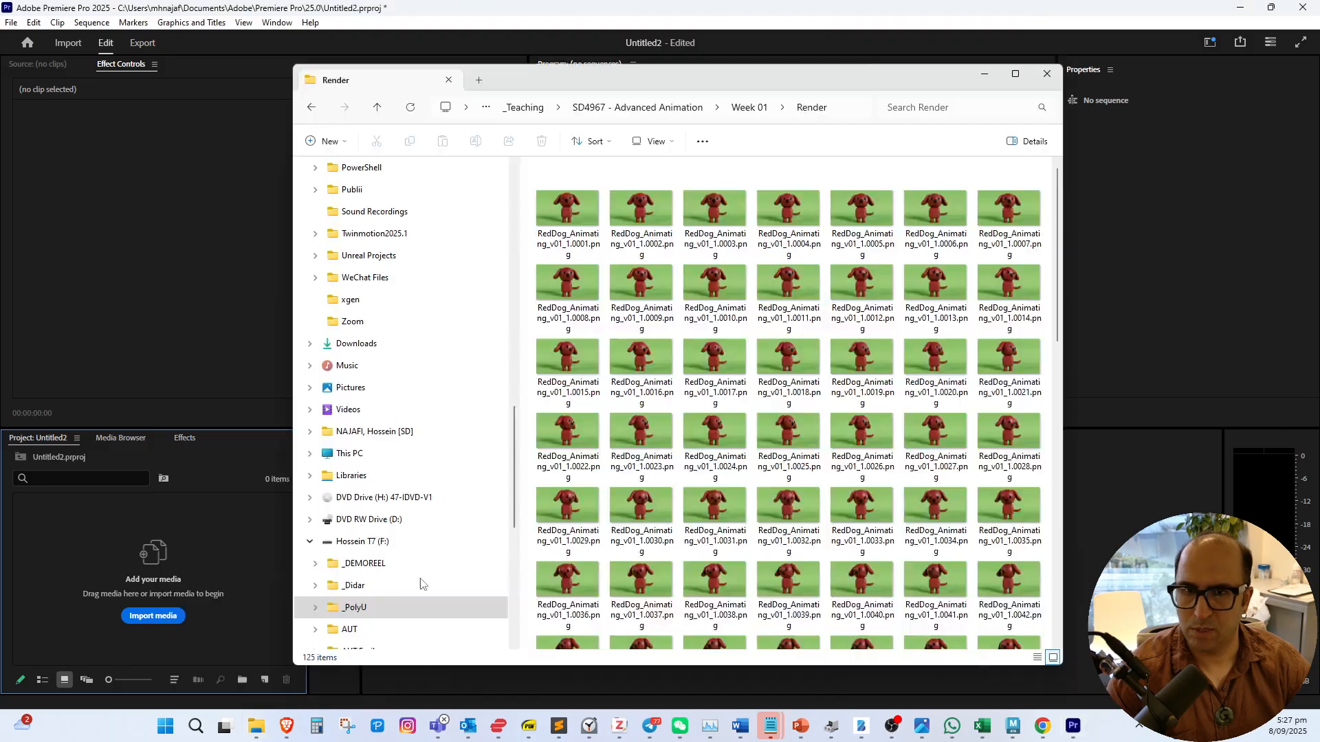
left_click(831, 110)
key("ctrl+c")
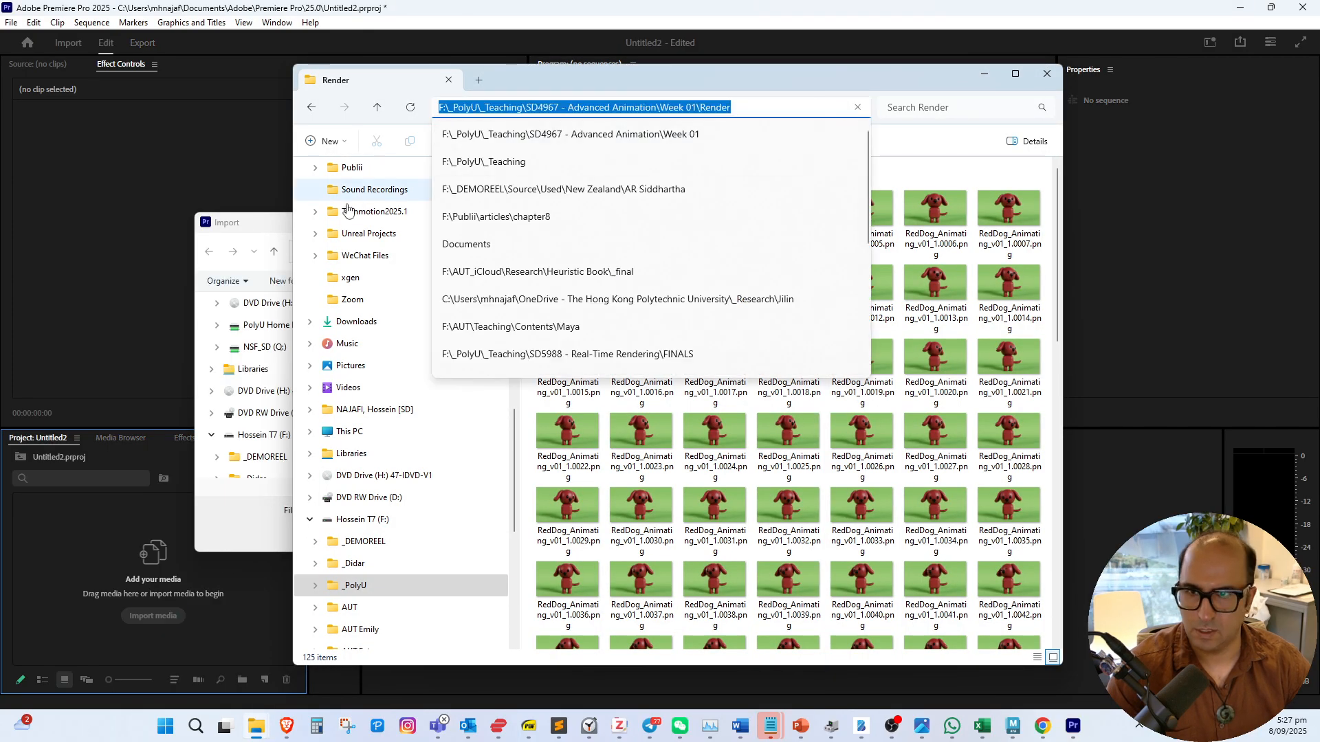
left_click(255, 228)
key("ctrl+v")
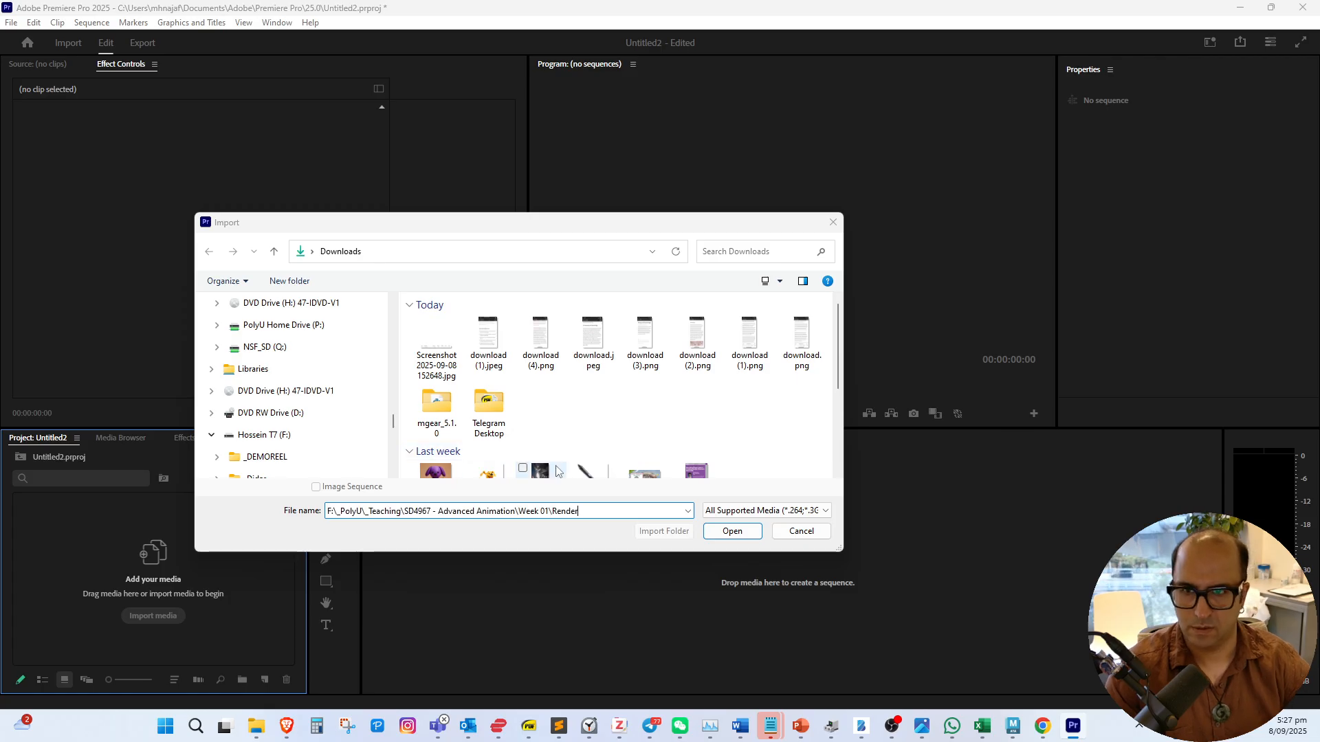
key("Return")
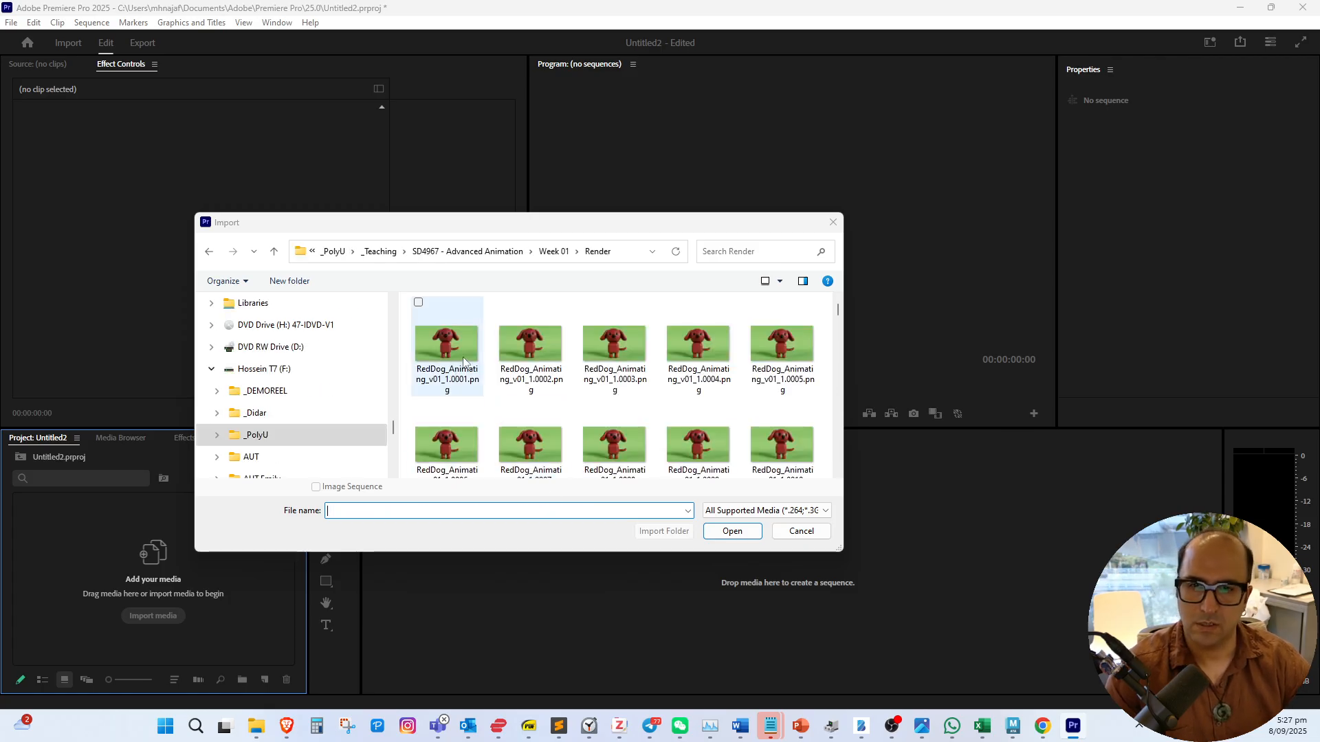
Import the rendered frames as an image sequence starting from RedDog_Animating_v01_1.0001.png
left_click(457, 357)
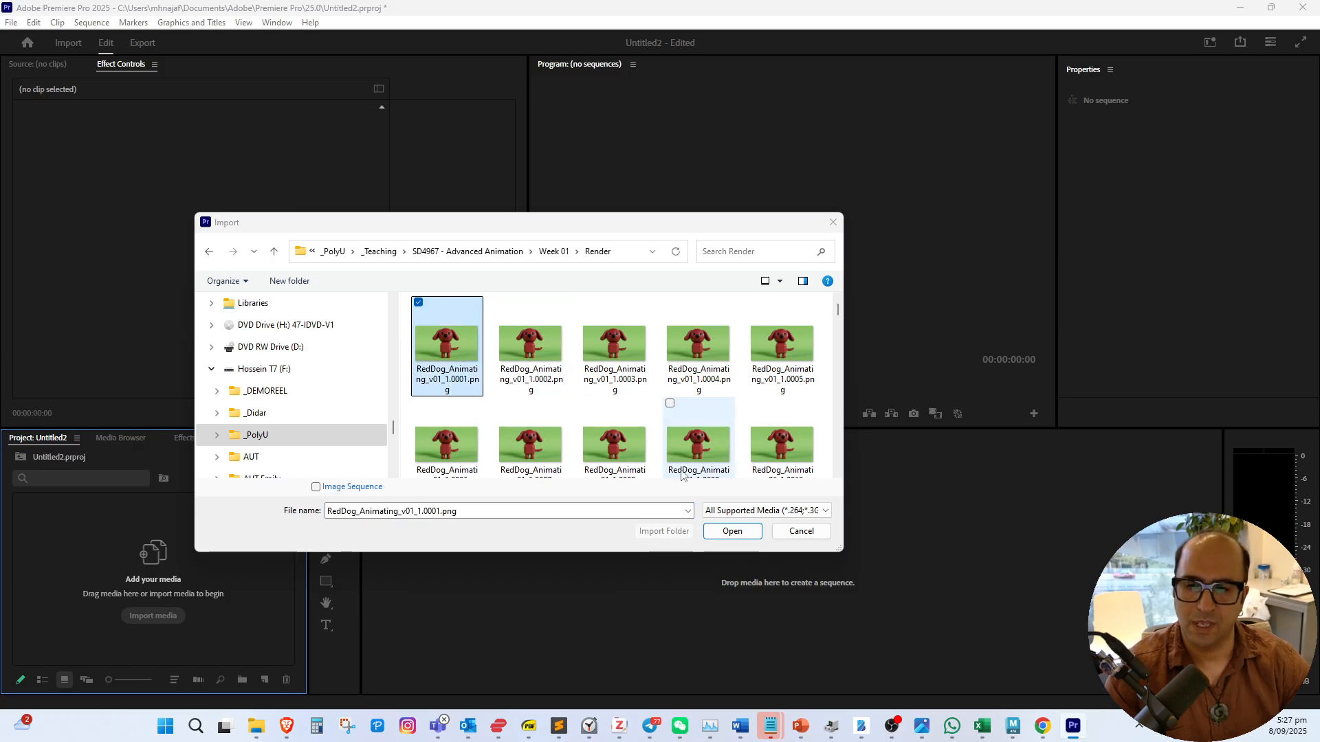
left_click(377, 489)
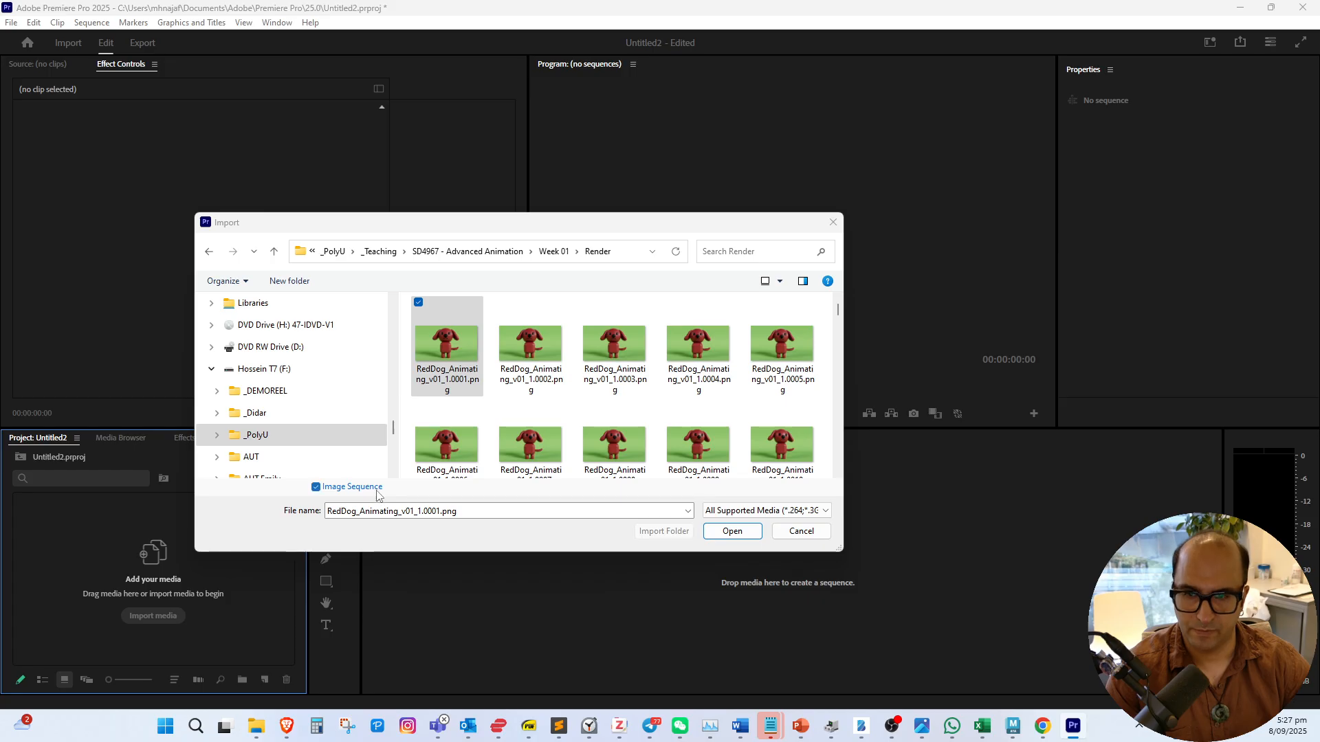
left_click(726, 533)
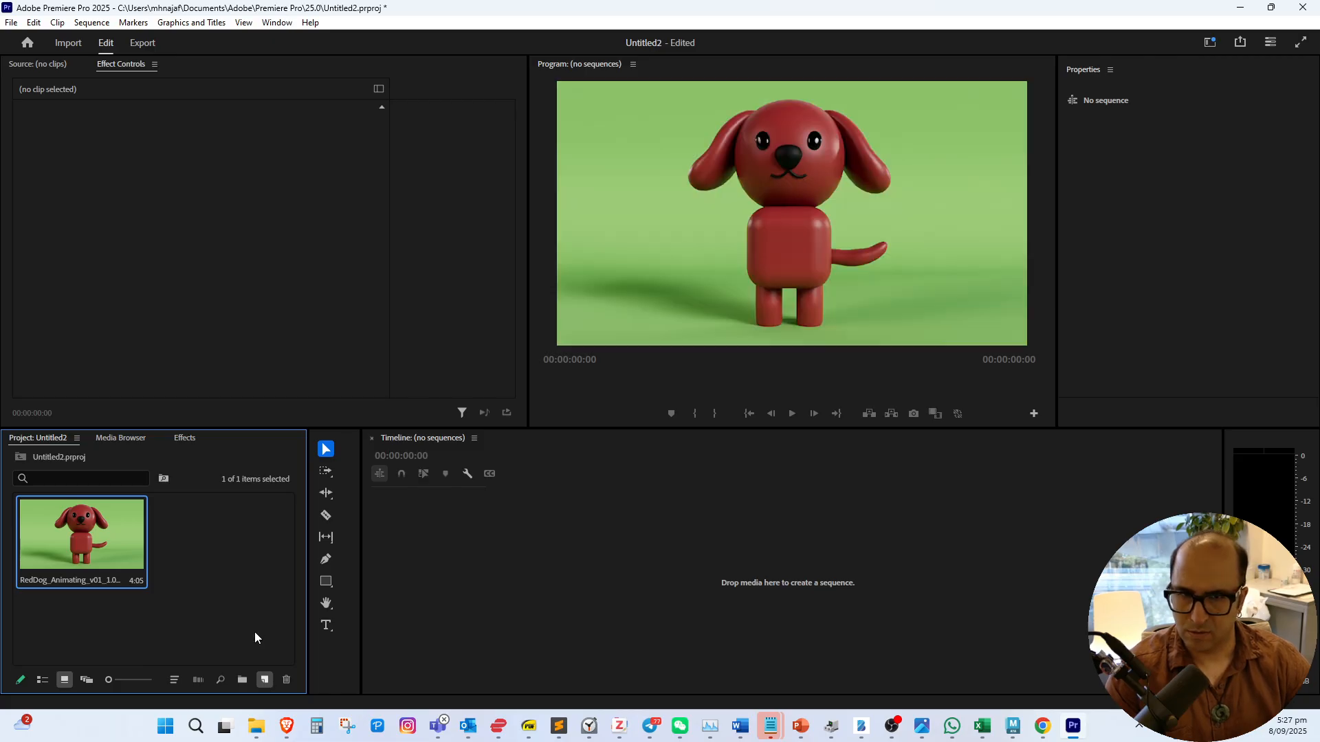
Create a sequence from the imported red dog clip and play it through to the end
left_click(789, 416)
left_click(789, 414)
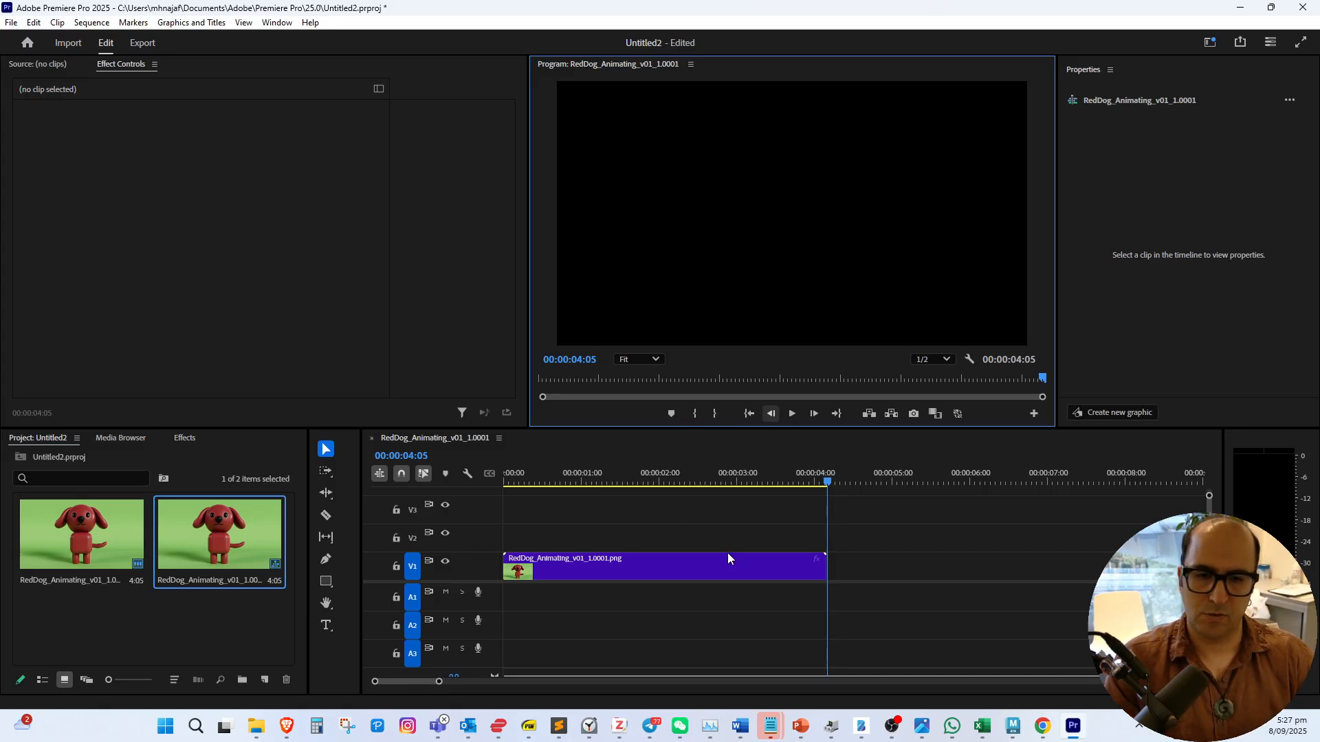
Export the sequence as an H.264 mp4 named Animation Test into the Week 01 folder
key("ctrl+m")
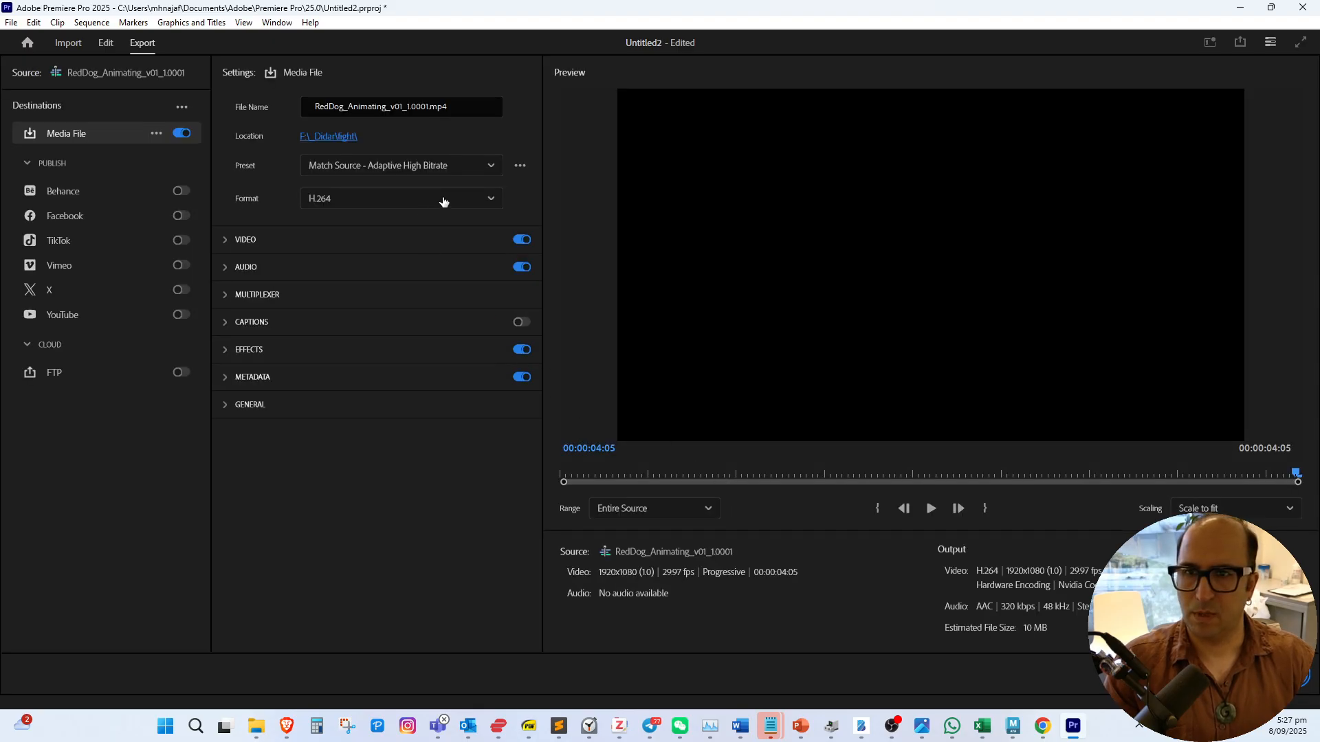
left_click(329, 136)
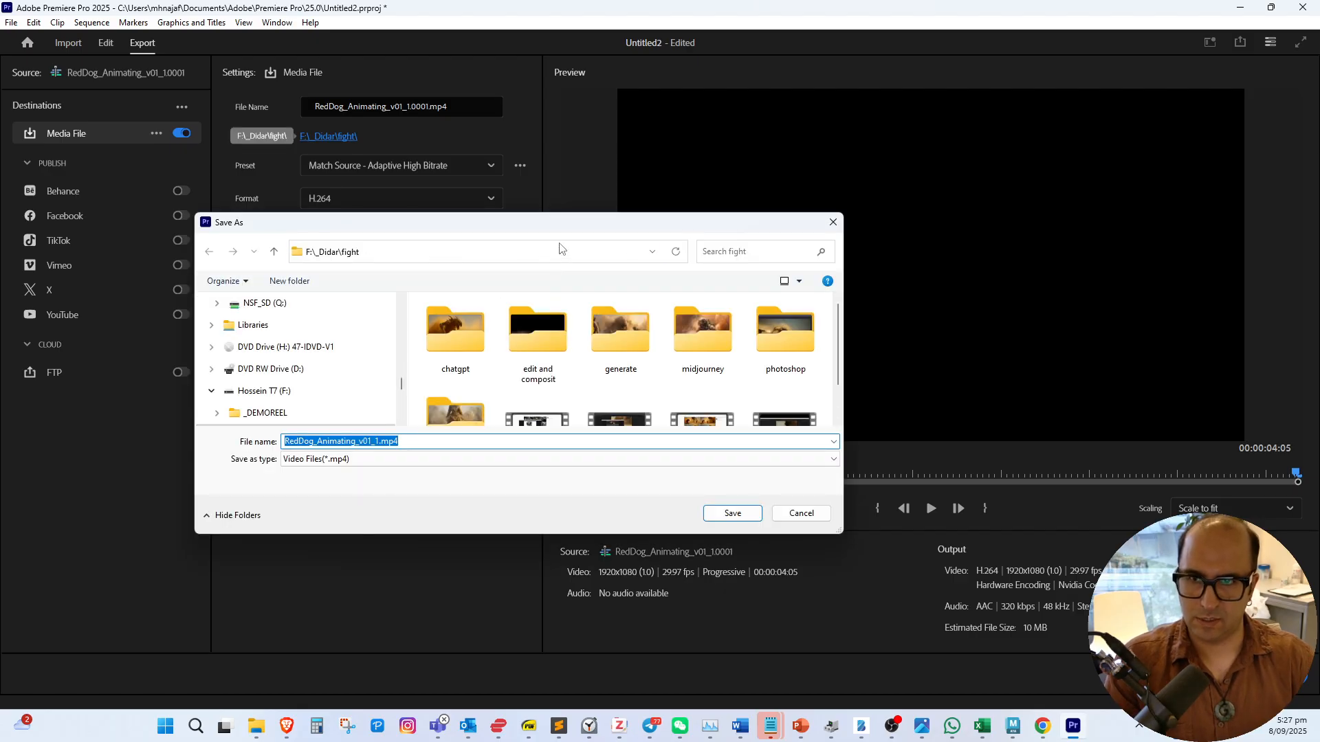
left_click(558, 250)
key("ctrl+v")
key("Return")
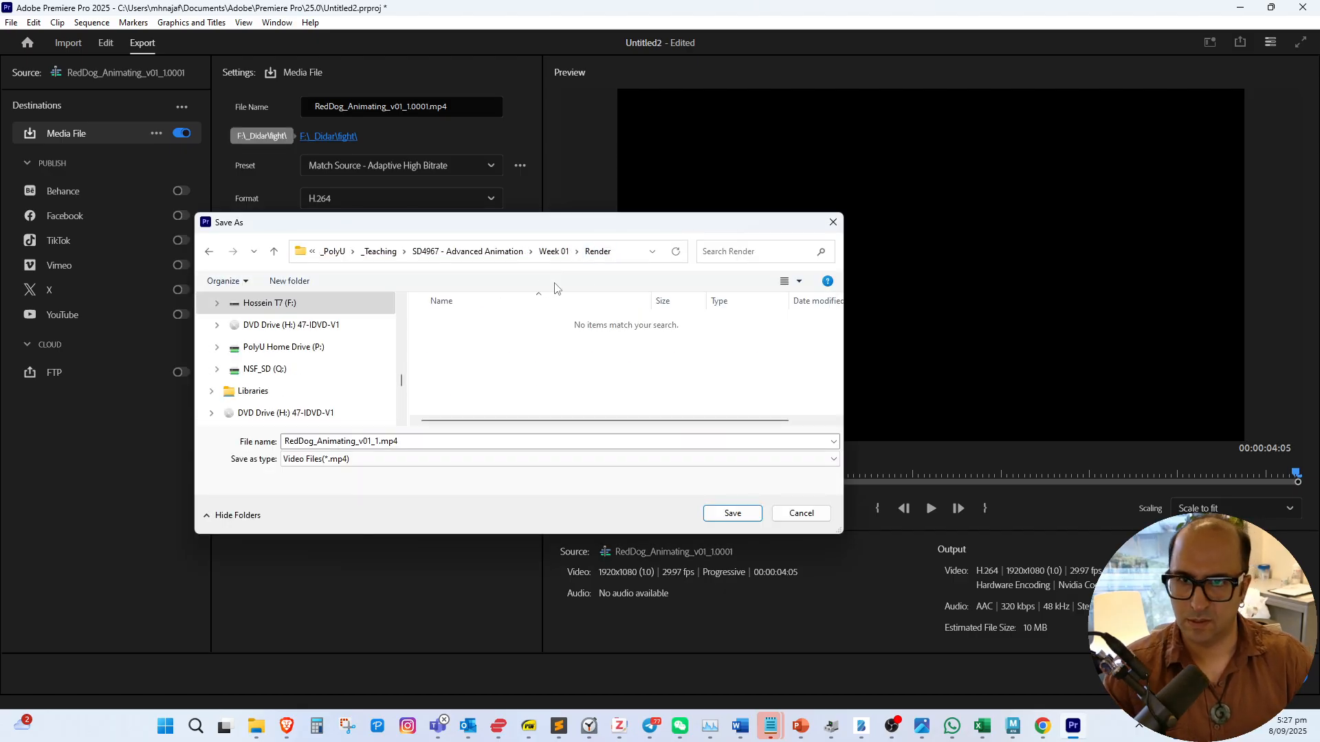
left_click(560, 252)
left_click(434, 443)
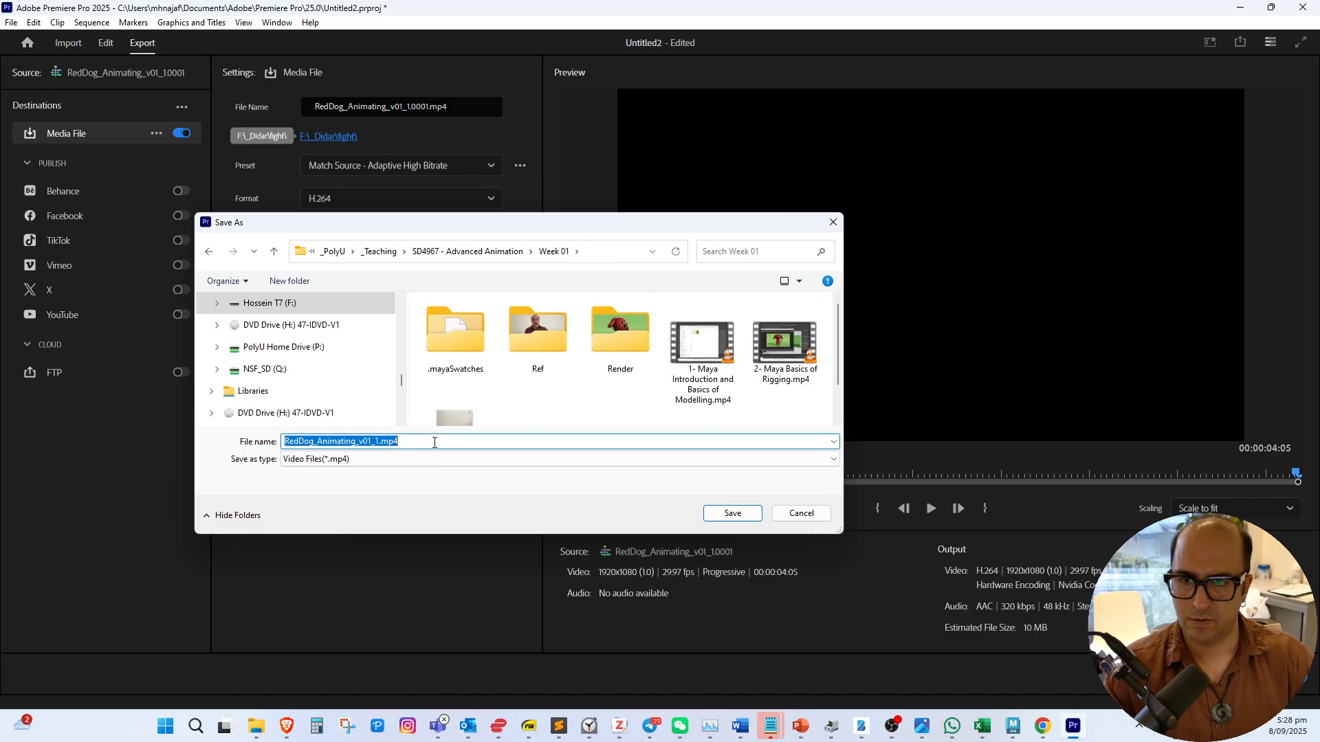
type("Animation Test")
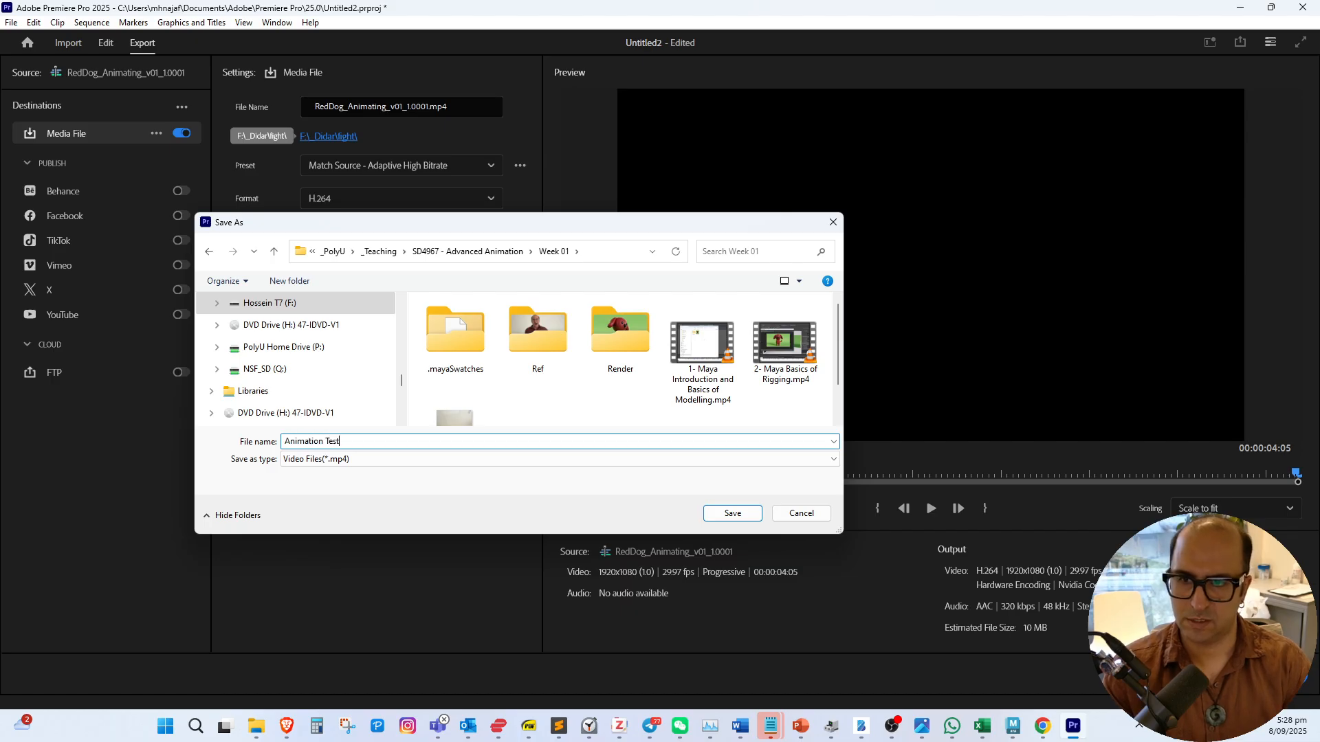
key("Return")
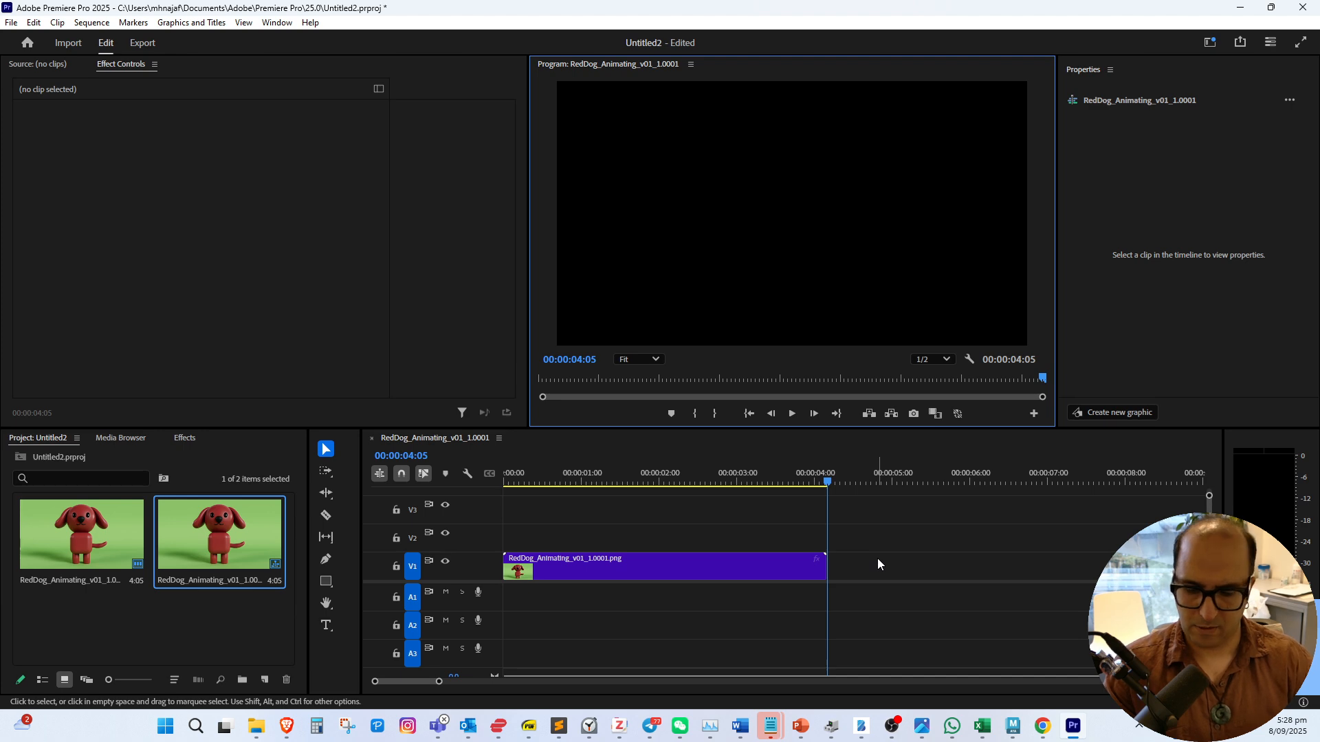
Launch HandBrake
key("super")
type("hand")
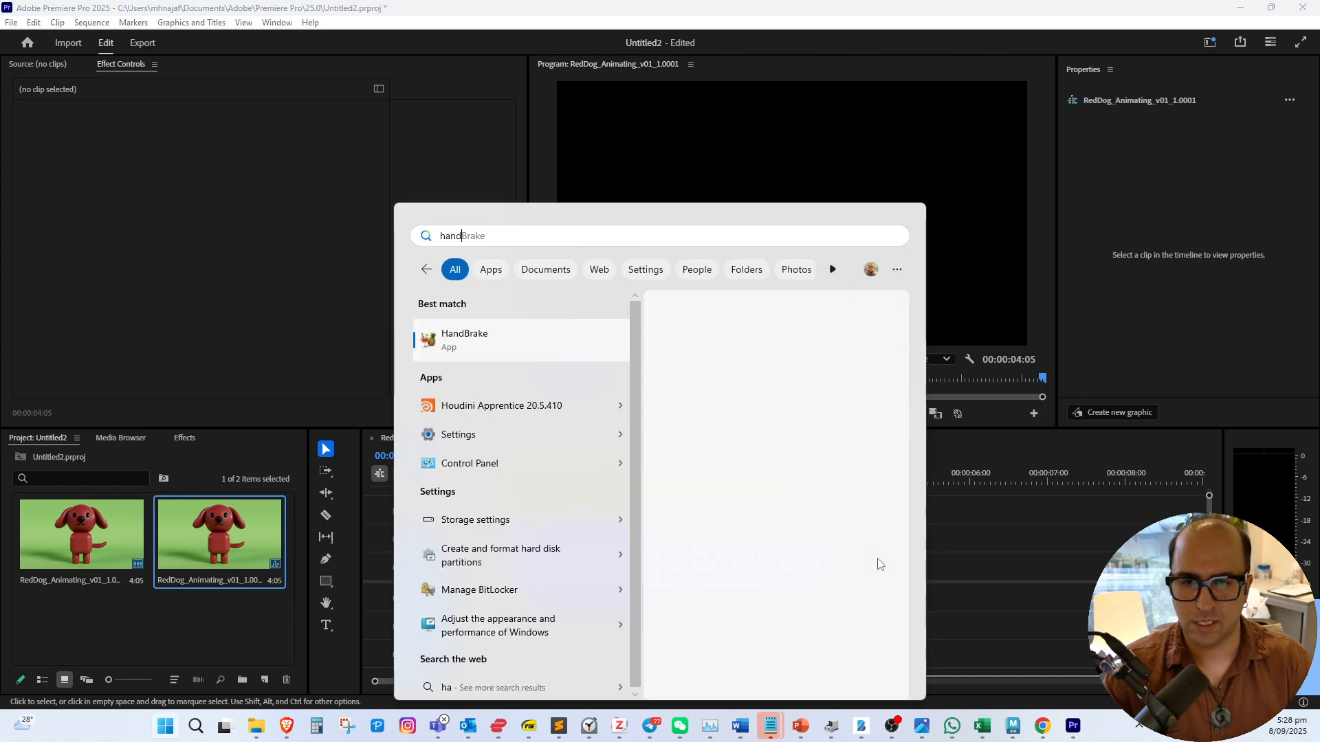
key("Escape")
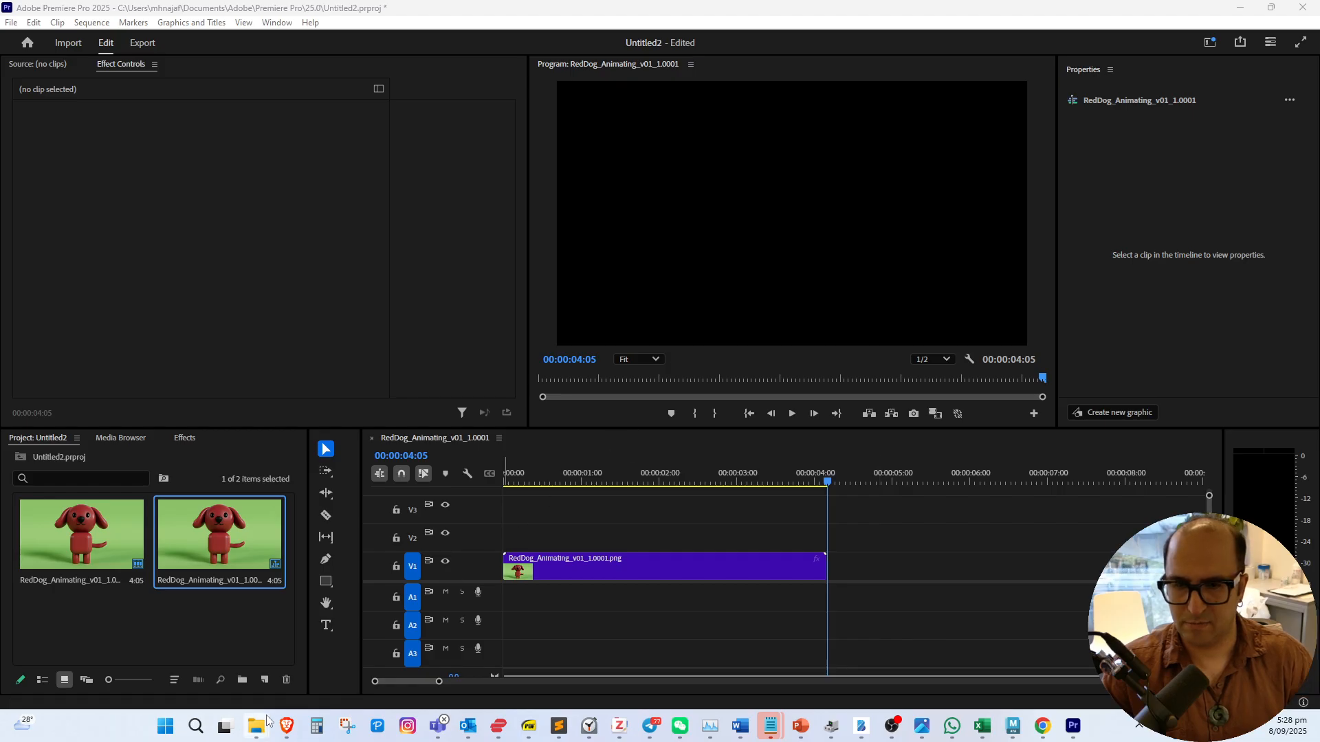
Switch to File Explorer, go up to the Week 01 folder and select the exported Animation Test.mp4
mouse_move(269, 725)
left_click(307, 655)
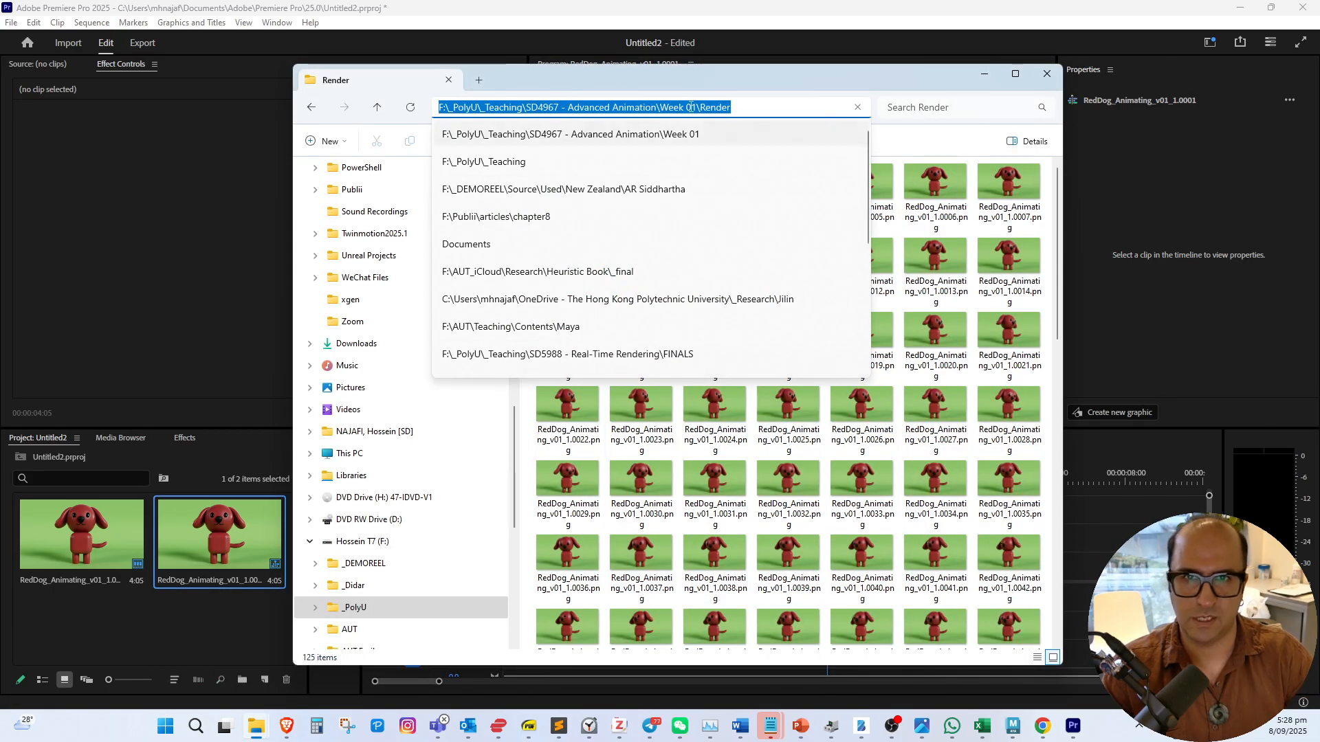
left_click(674, 85)
left_click(749, 108)
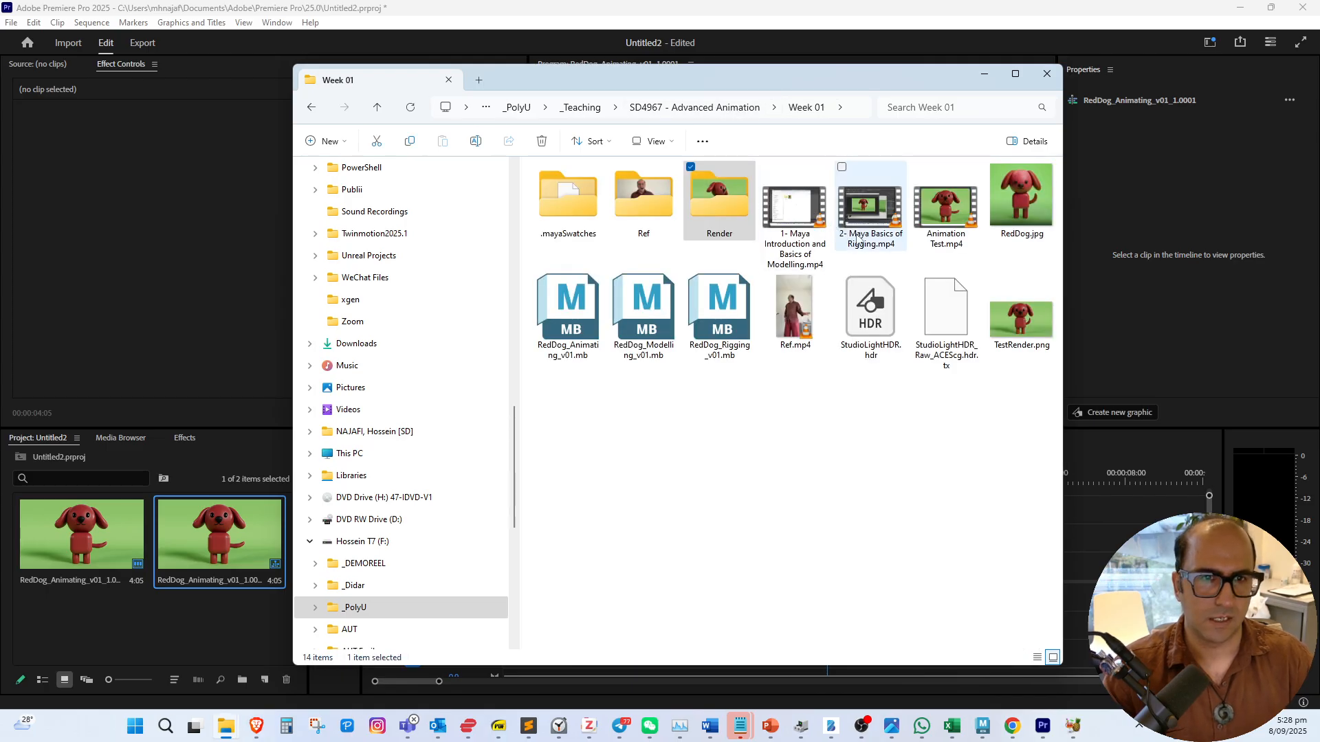
left_click(950, 219)
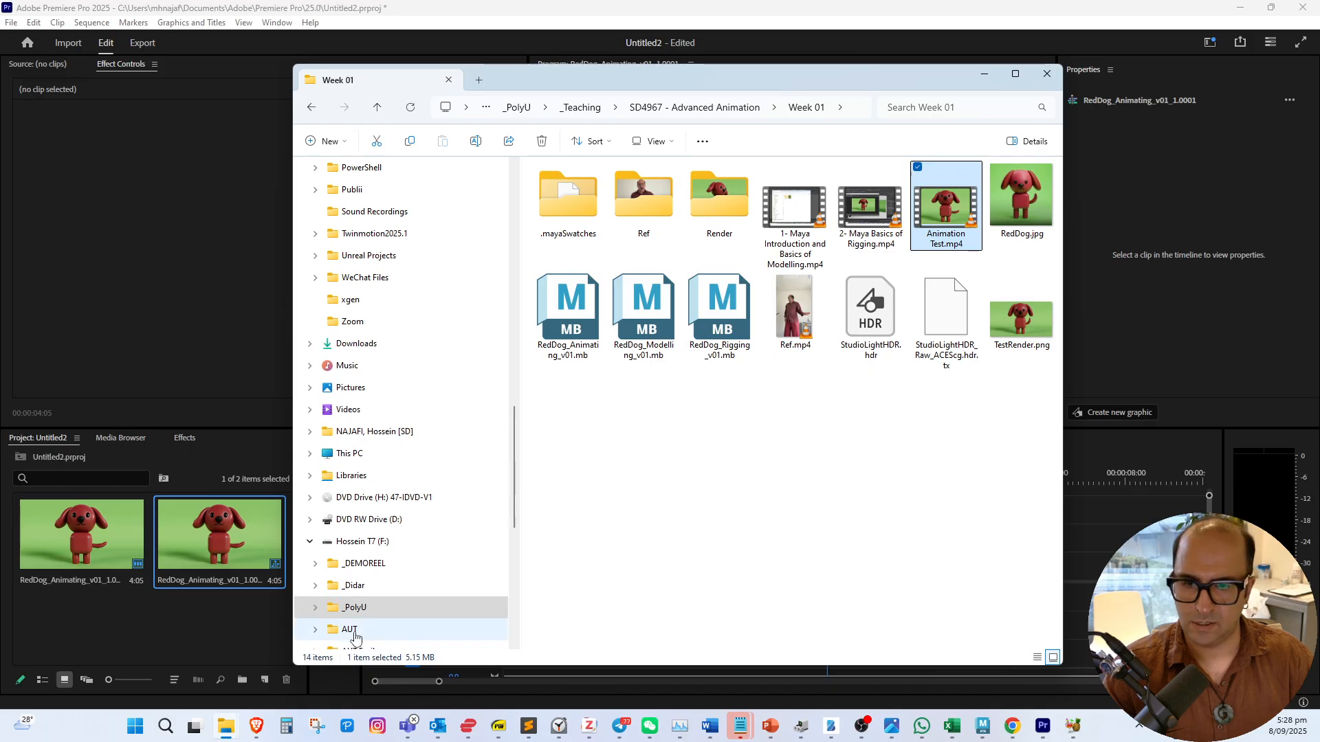
Switch to HandBrake, load Animation Test.mp4 as the source and encode it with the default Fast 1080p30 preset
left_click(1072, 726)
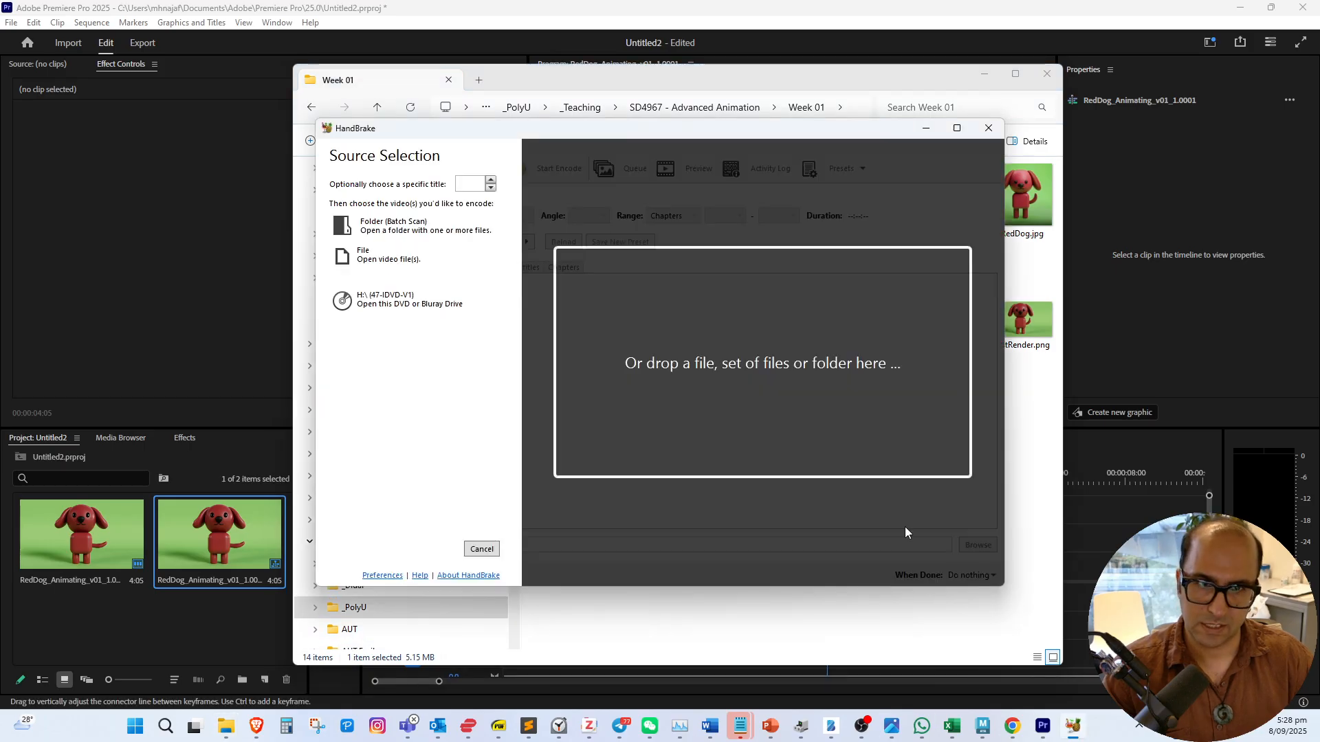
left_click_drag(816, 141, 591, 127)
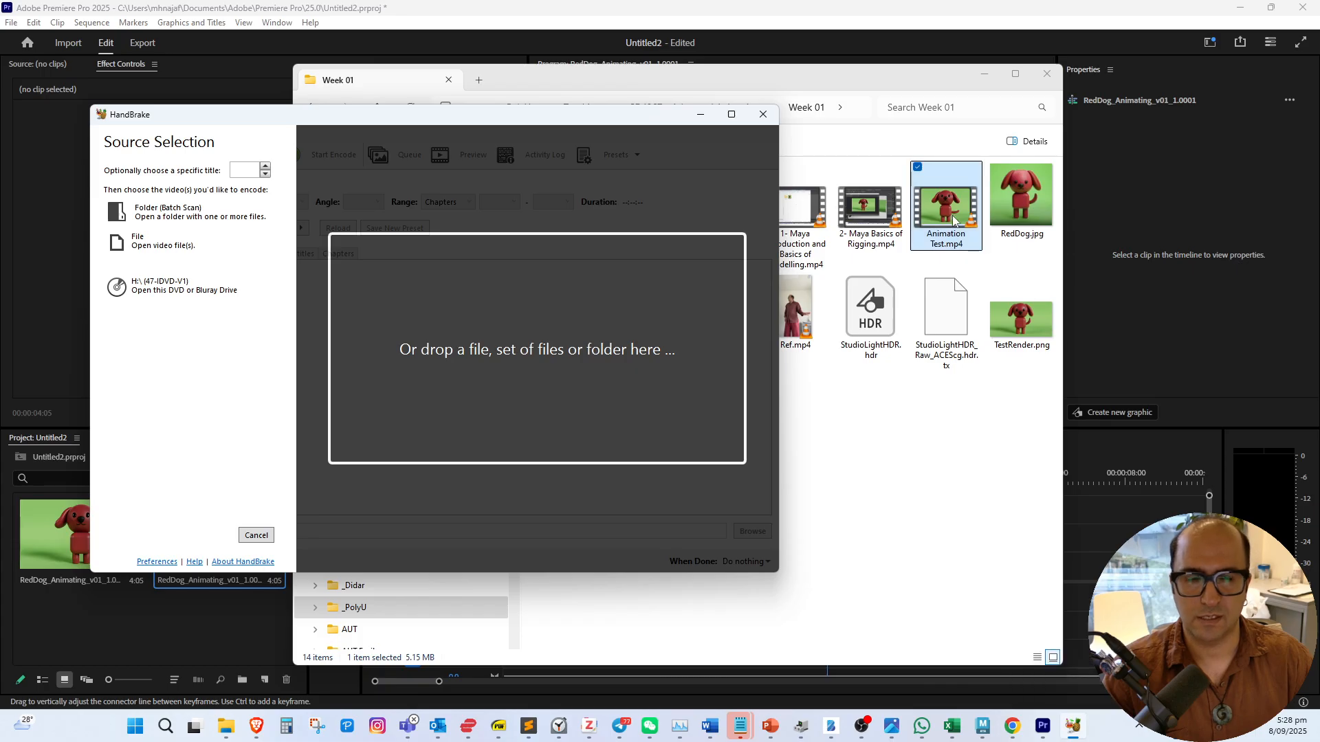
left_click_drag(952, 215, 544, 388)
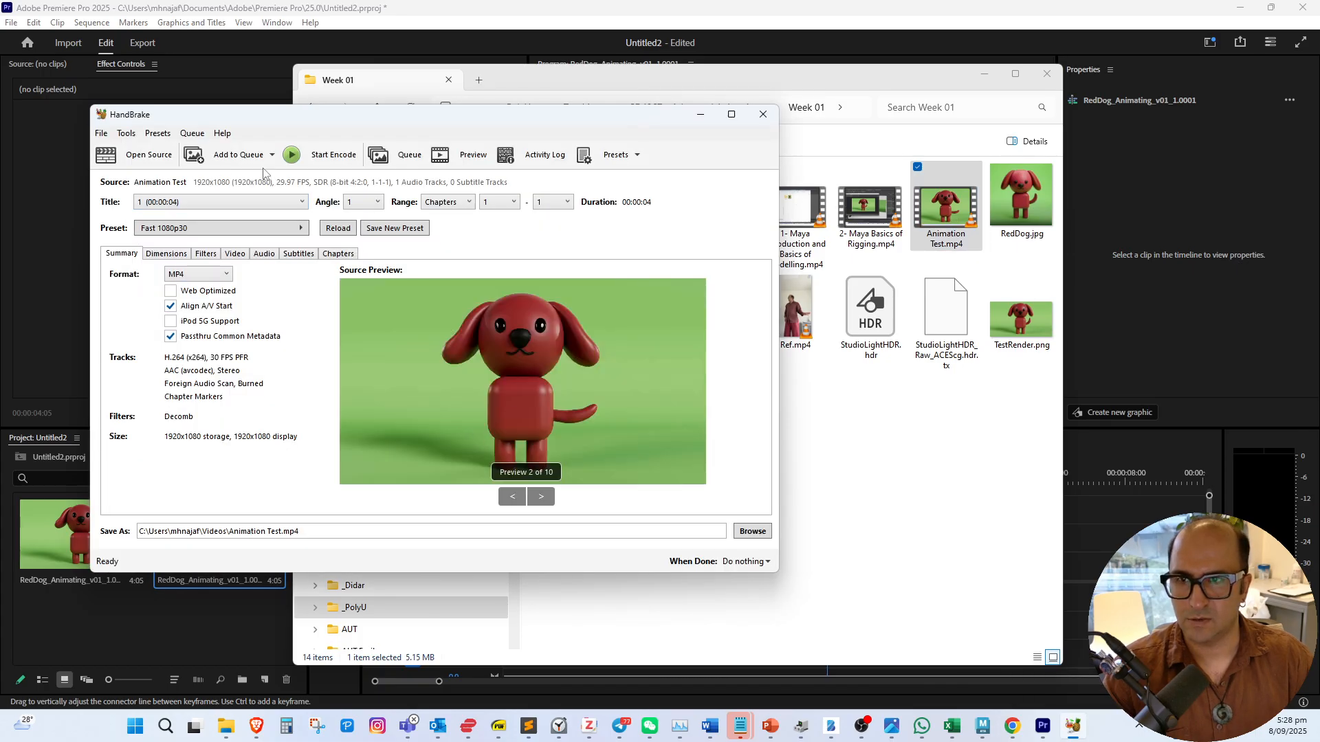
left_click(300, 169)
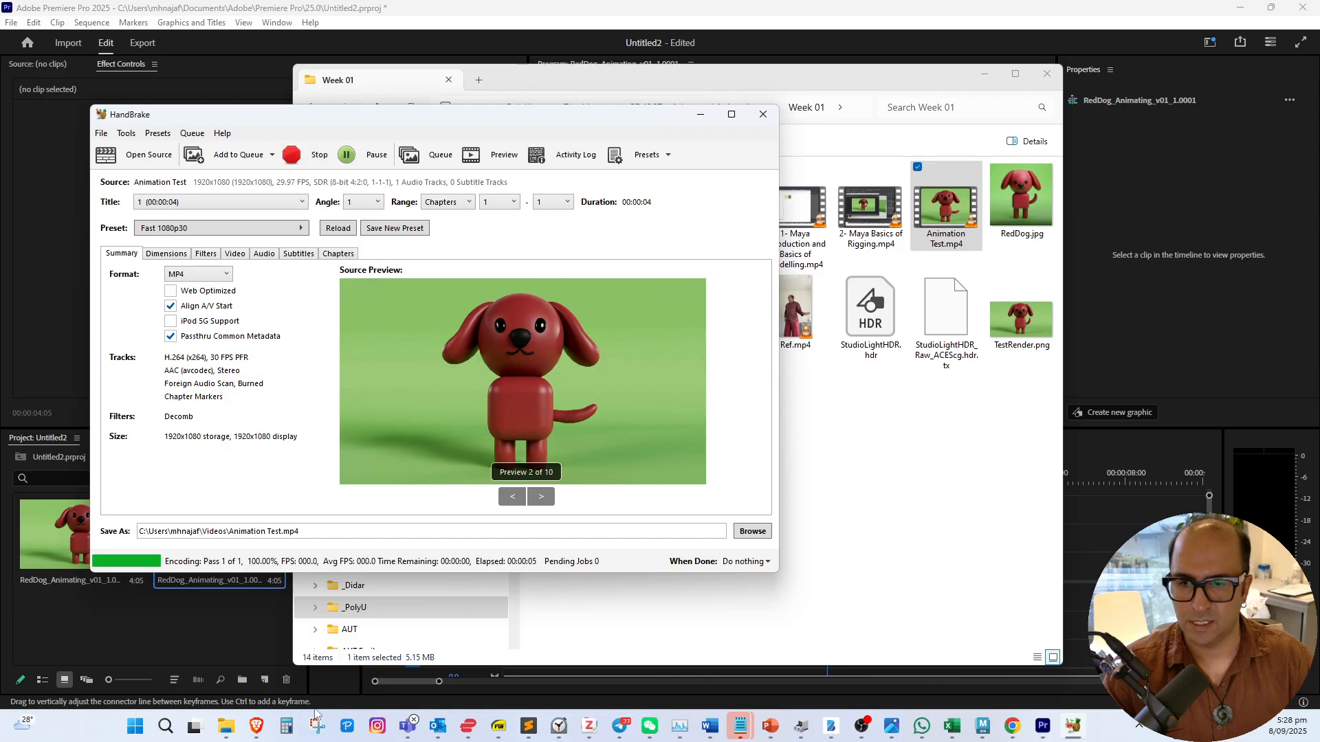
Switch to File Explorer, open the Videos folder and cut the encoded Animation Test.mp4 for moving
left_click(306, 619)
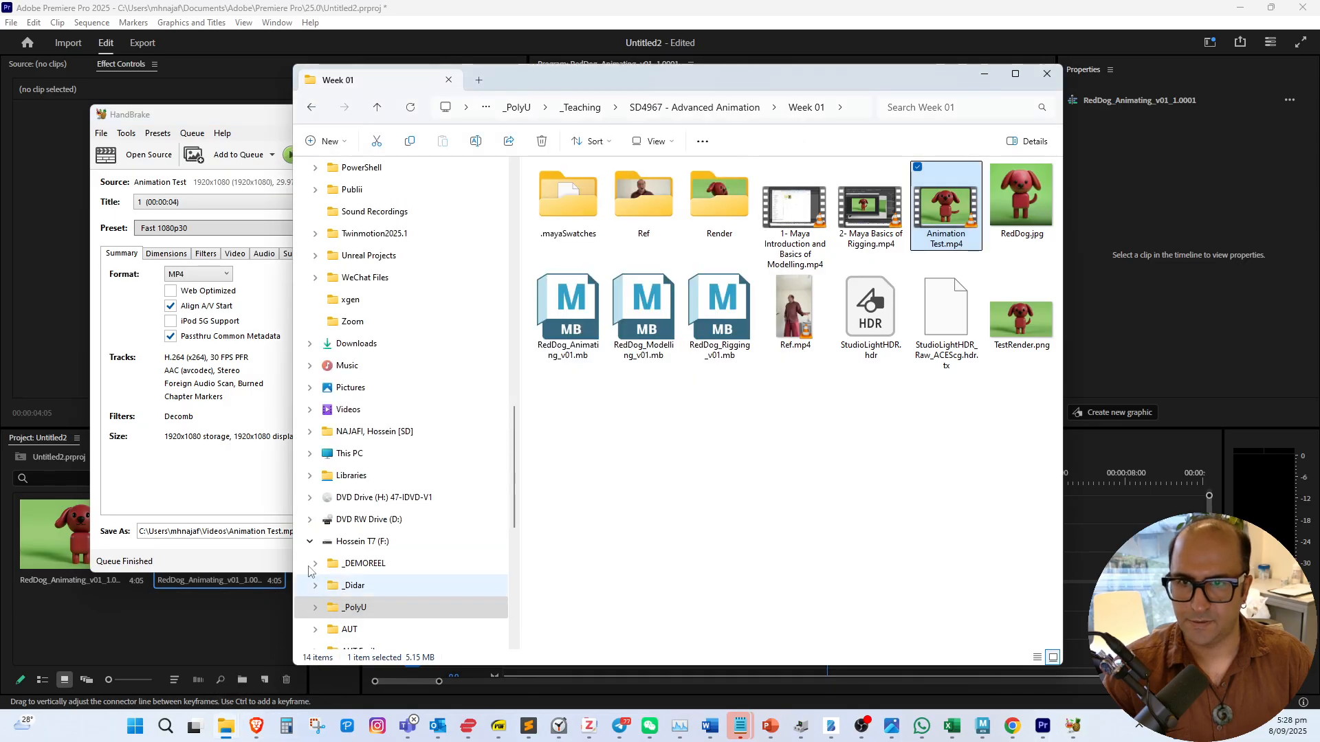
left_click(341, 410)
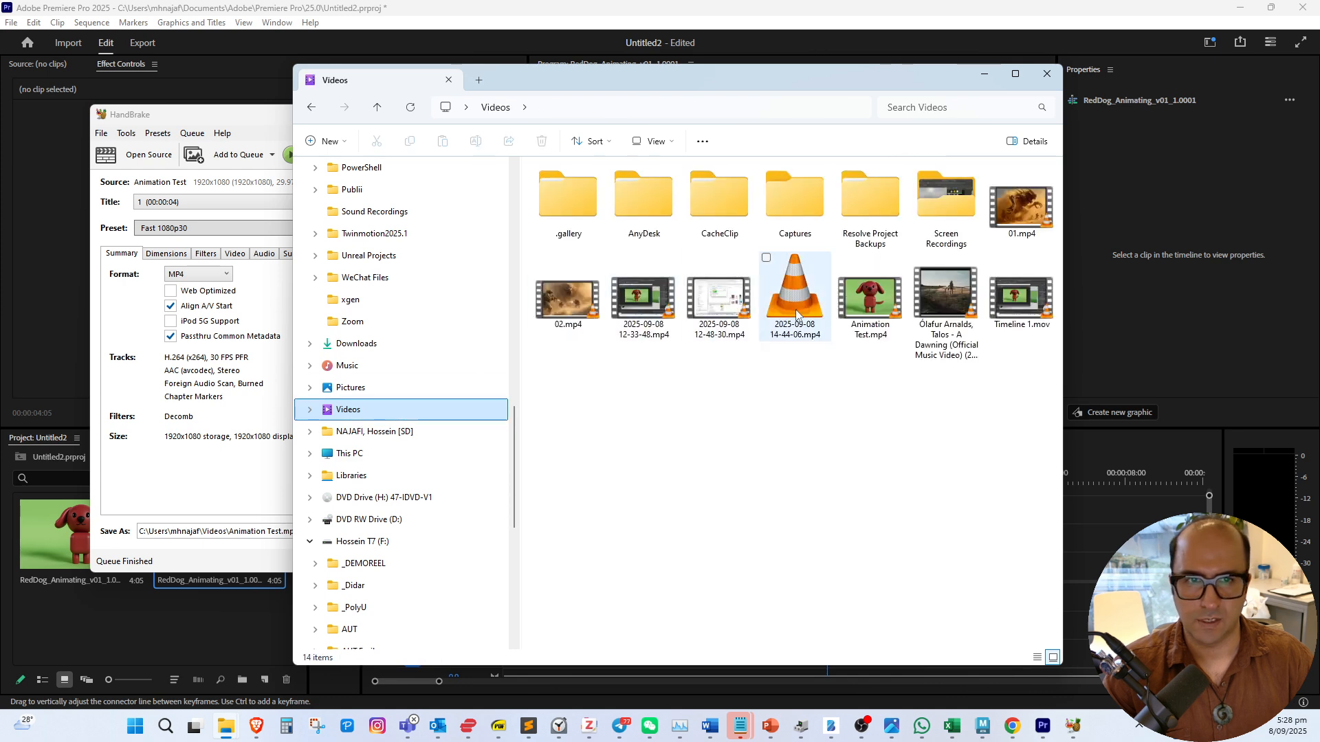
left_click(895, 311)
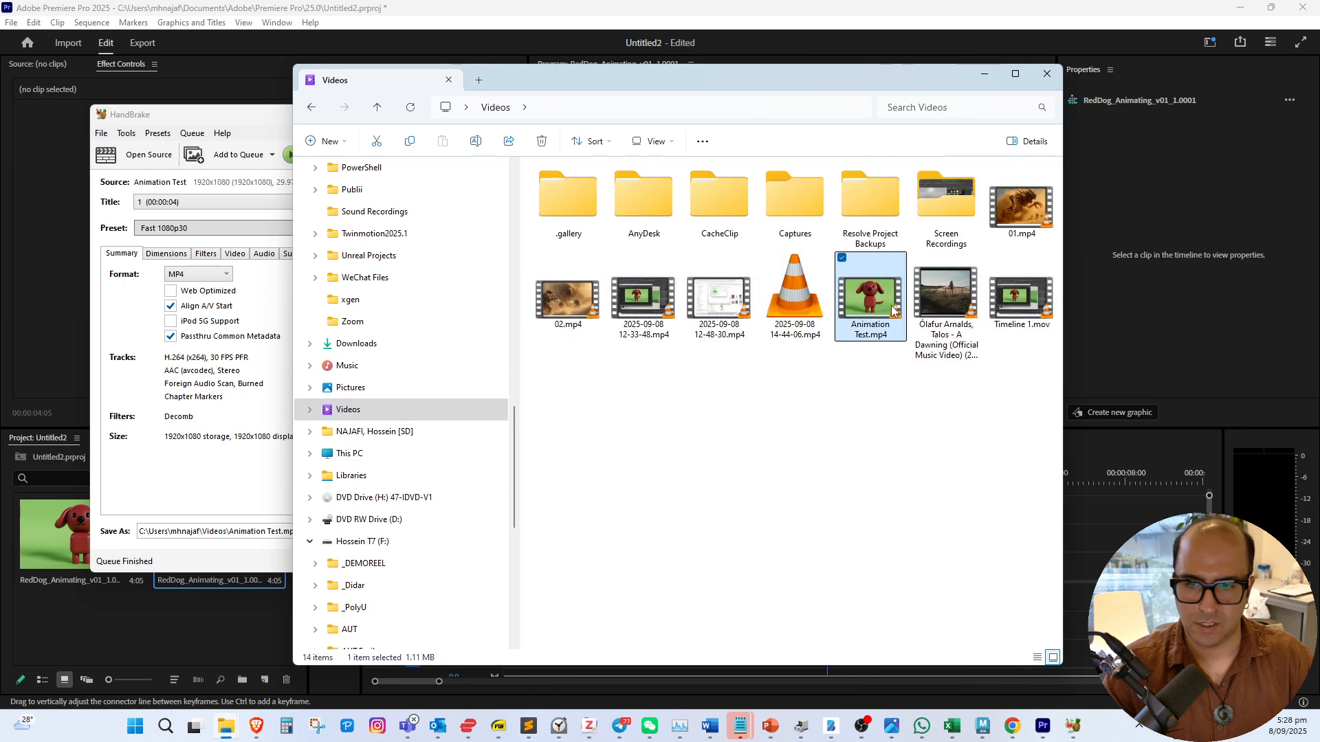
key("ctrl+x")
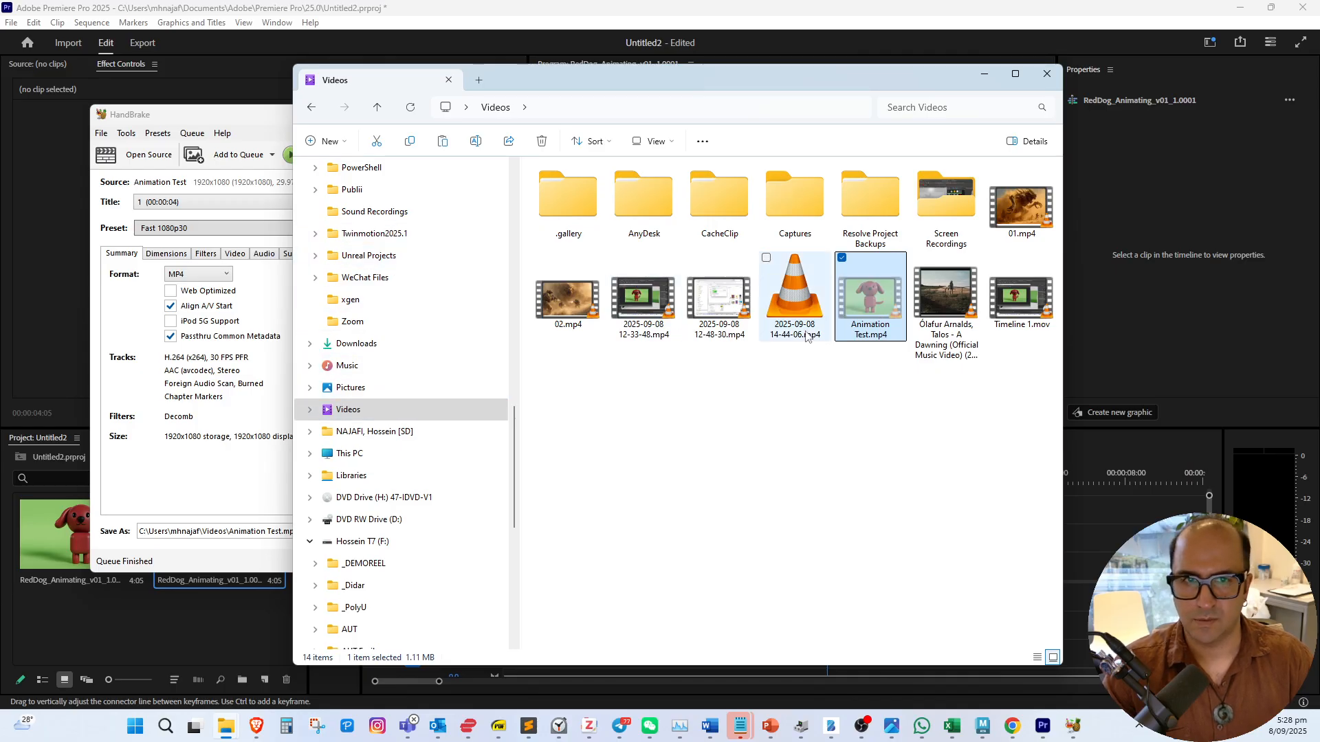
Rename the encoded video in the Videos folder to AnimationTest.mp4
scroll(383, 273, "up", 2)
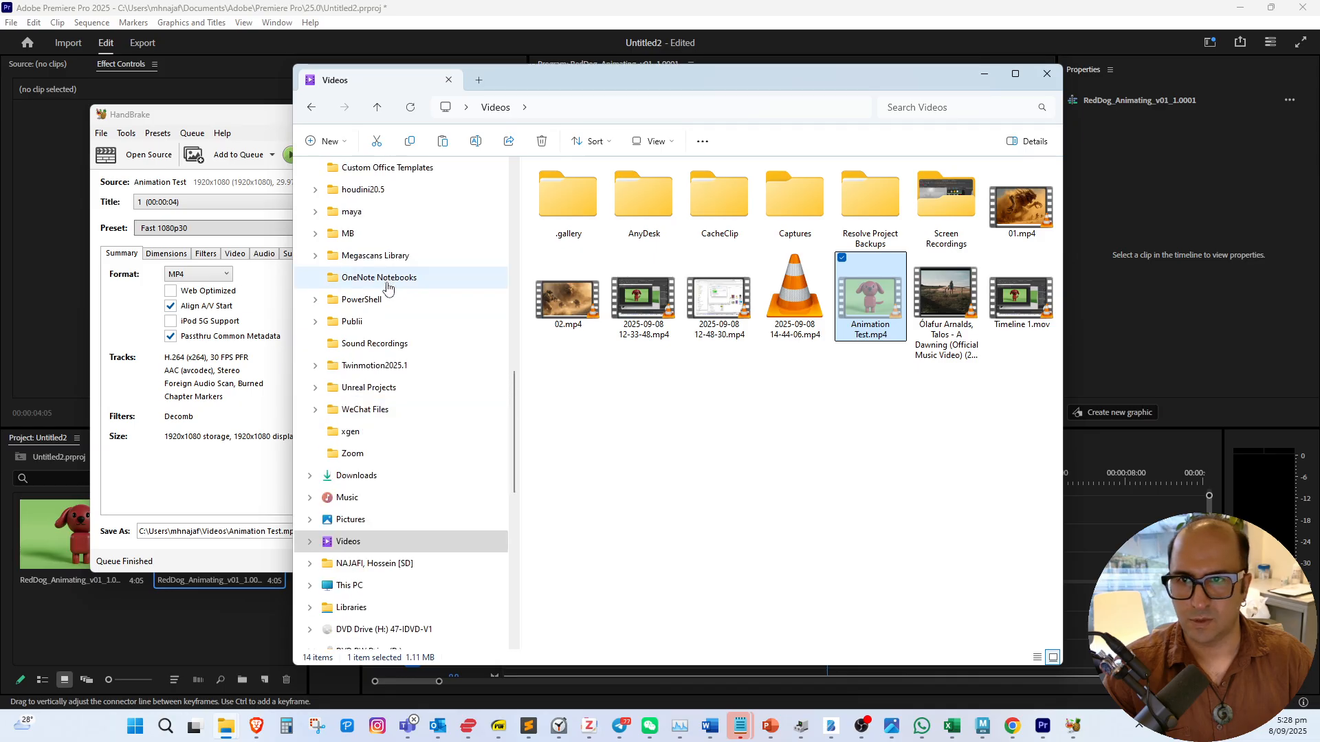
left_click(872, 334)
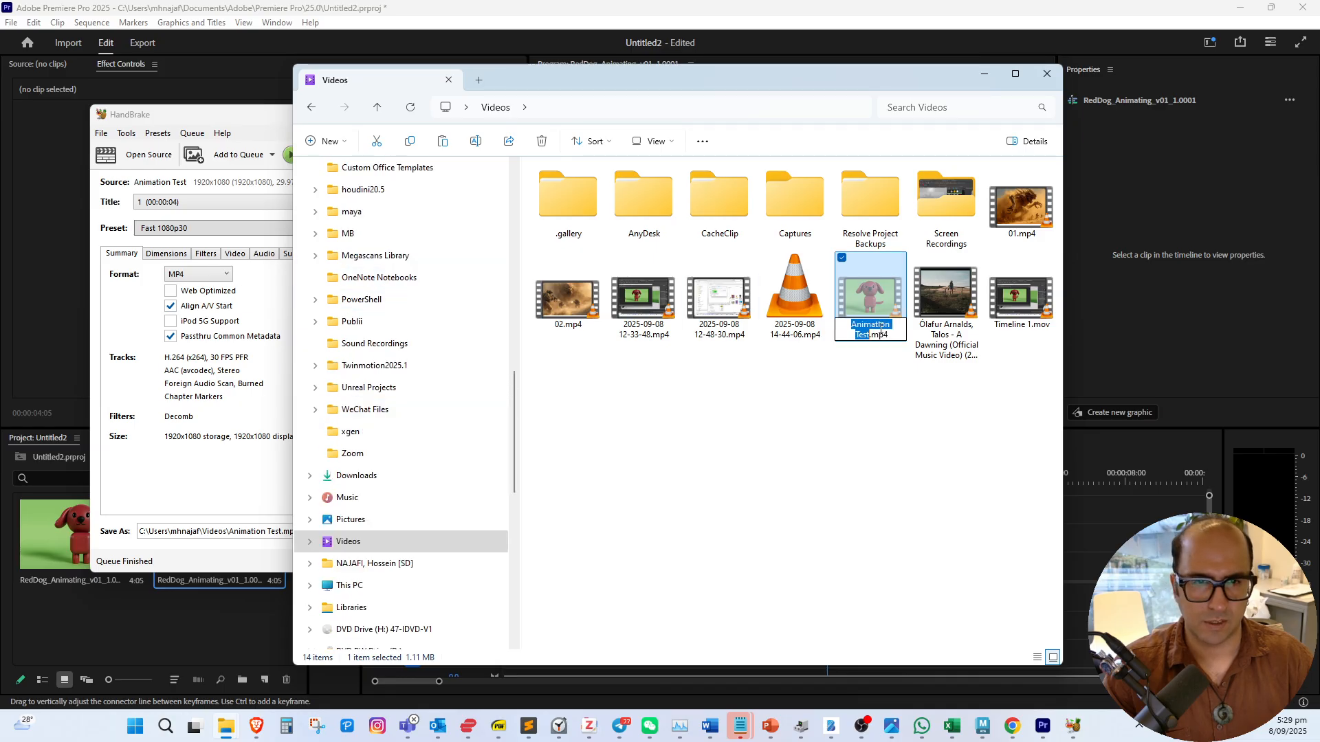
left_click(887, 330)
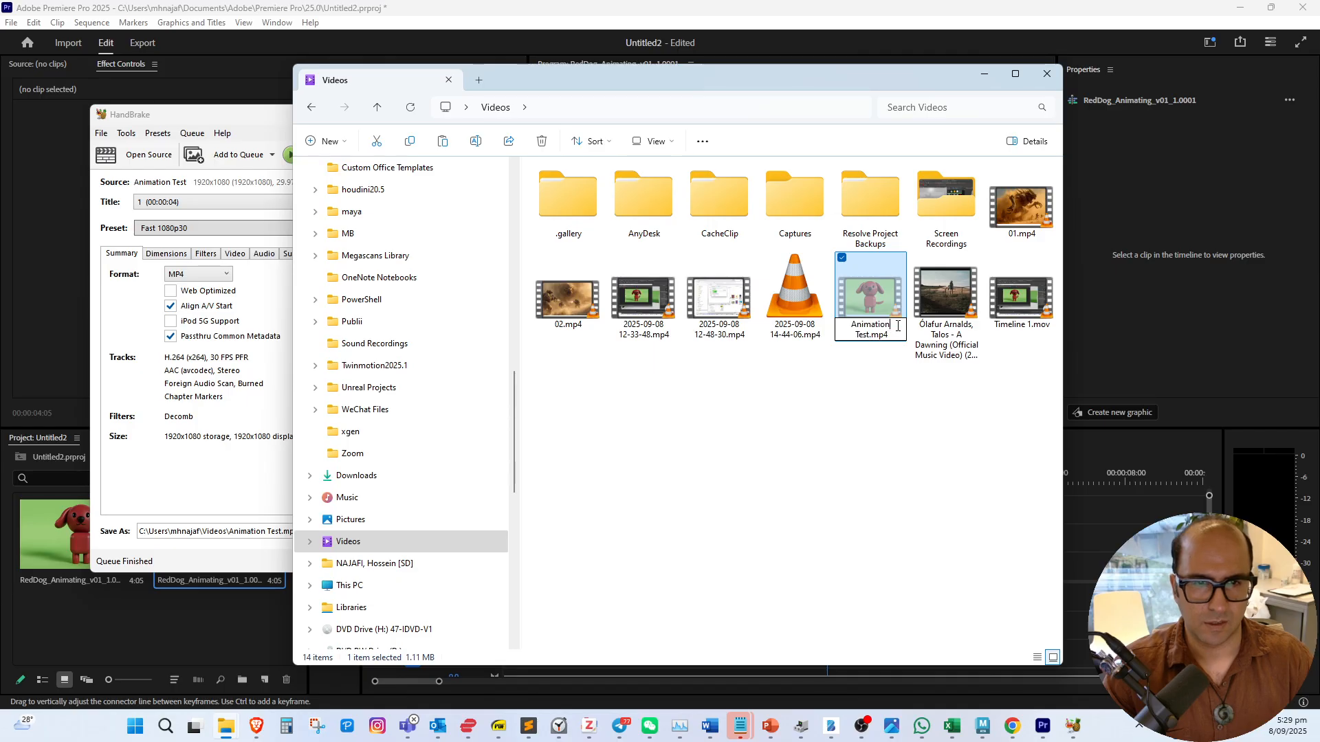
key("Delete")
key("Return")
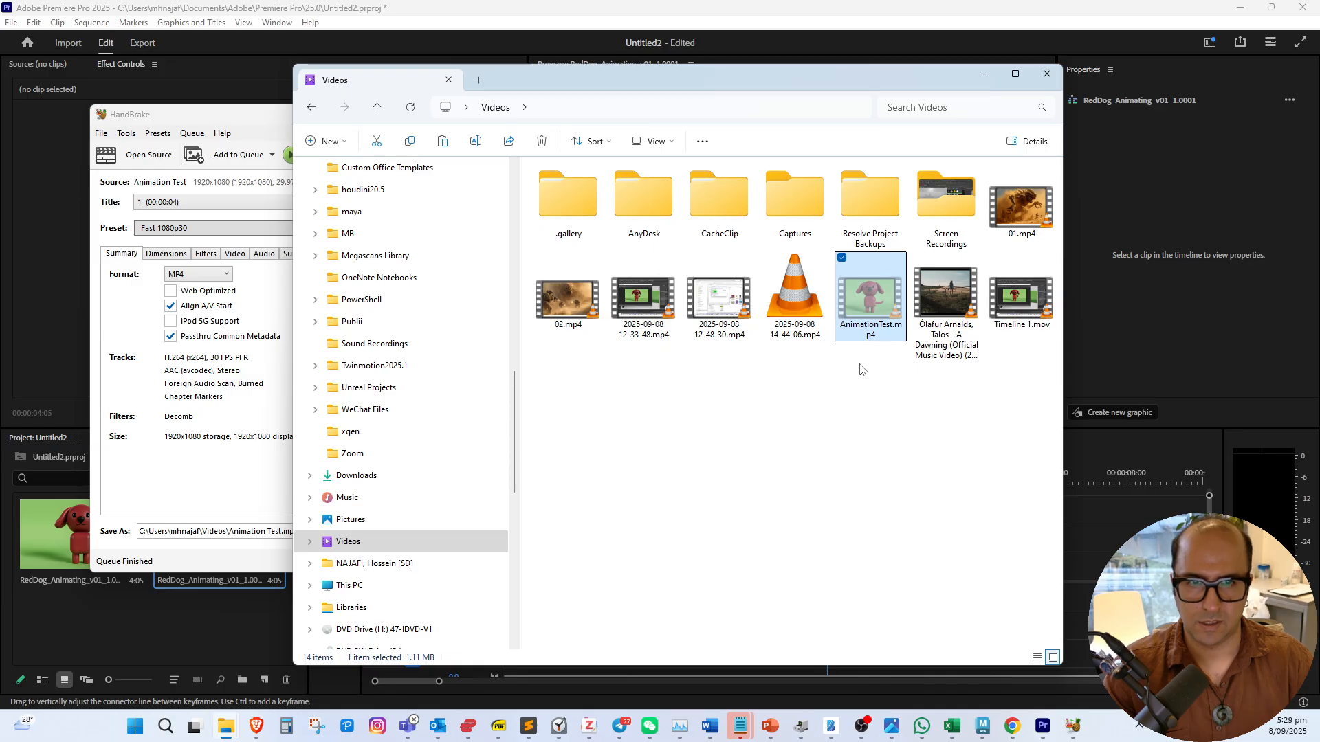
Move AnimationTest.mp4 into the Week 01 folder and play it in VLC media player
scroll(385, 395, "up", 1)
left_click(312, 110)
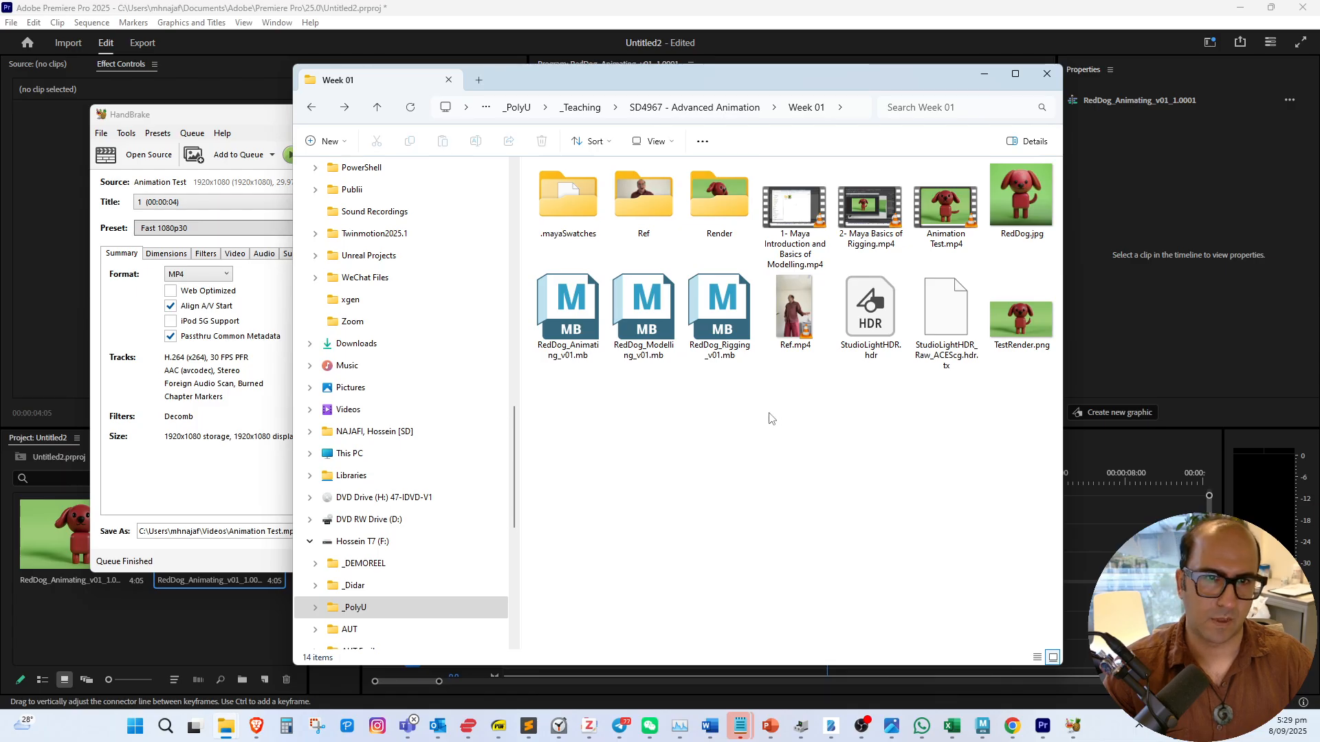
left_click(946, 221)
left_click(574, 429)
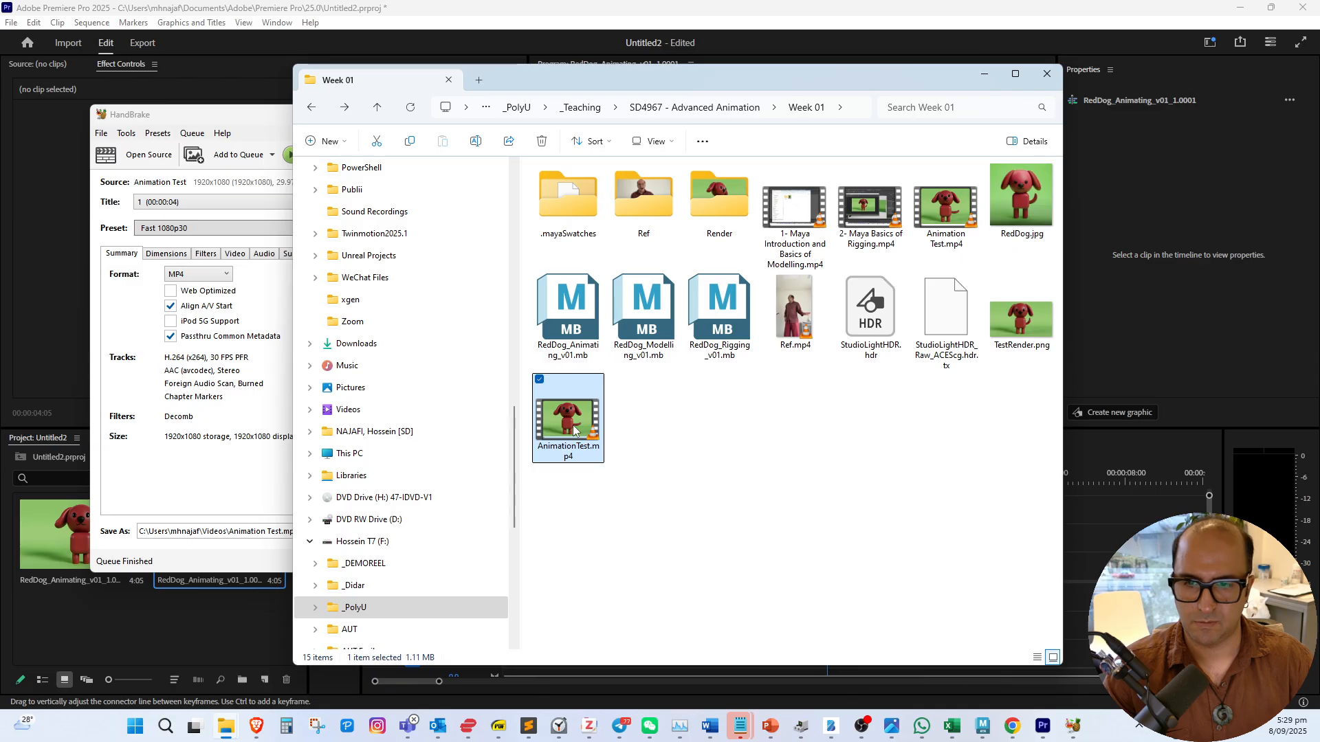
double_click(574, 430)
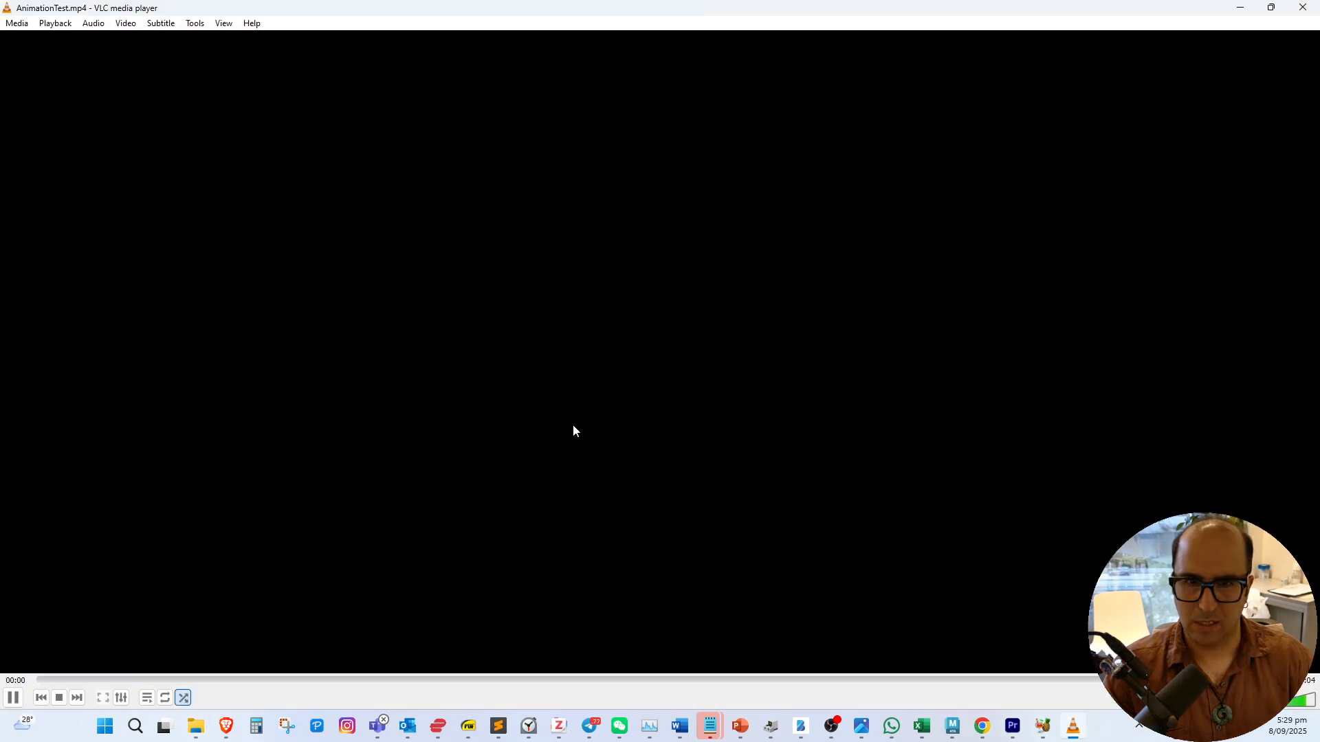